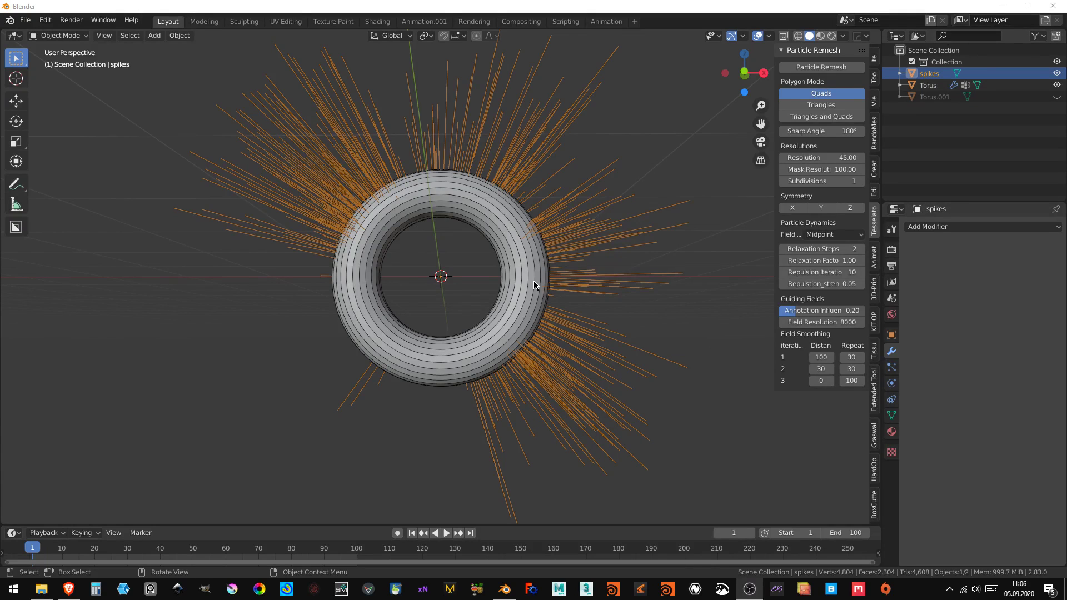
# - Convert the torus's particle strands into a mesh object
pyautogui.keyDown('ctrl'); pyautogui.moveTo(582, 302); pyautogui.dragTo(571, 301, button='middle'); pyautogui.keyUp('ctrl')
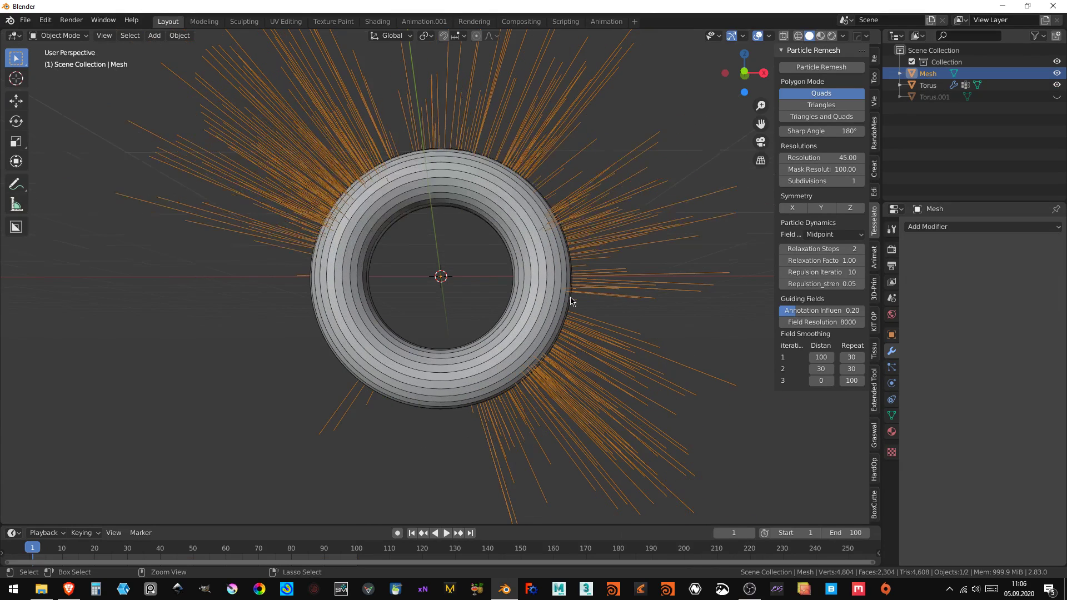
pyautogui.scroll(-1, 570, 302)
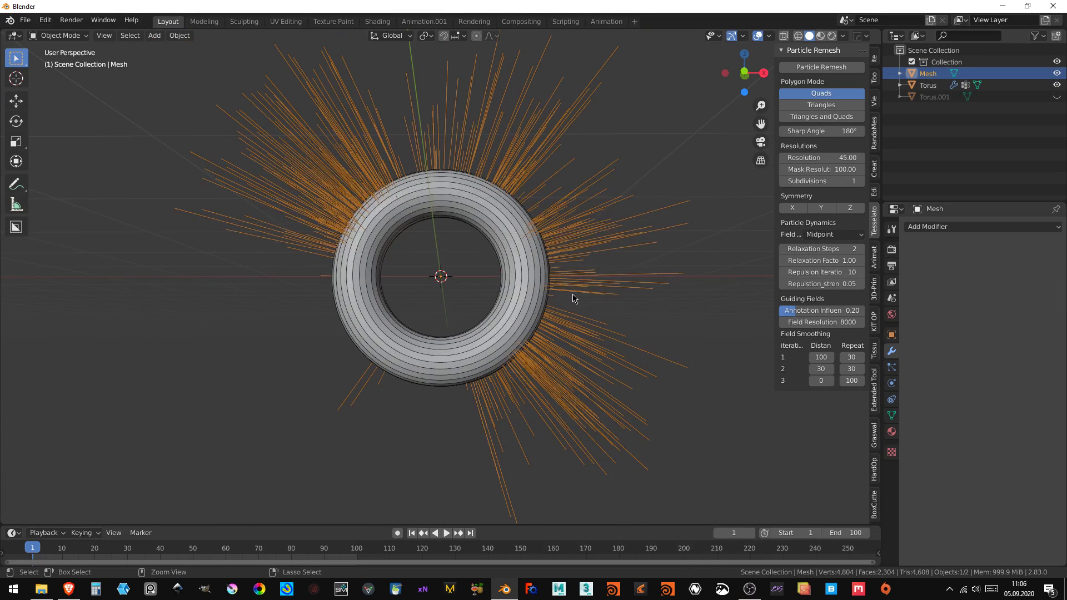
pyautogui.click(572, 298)
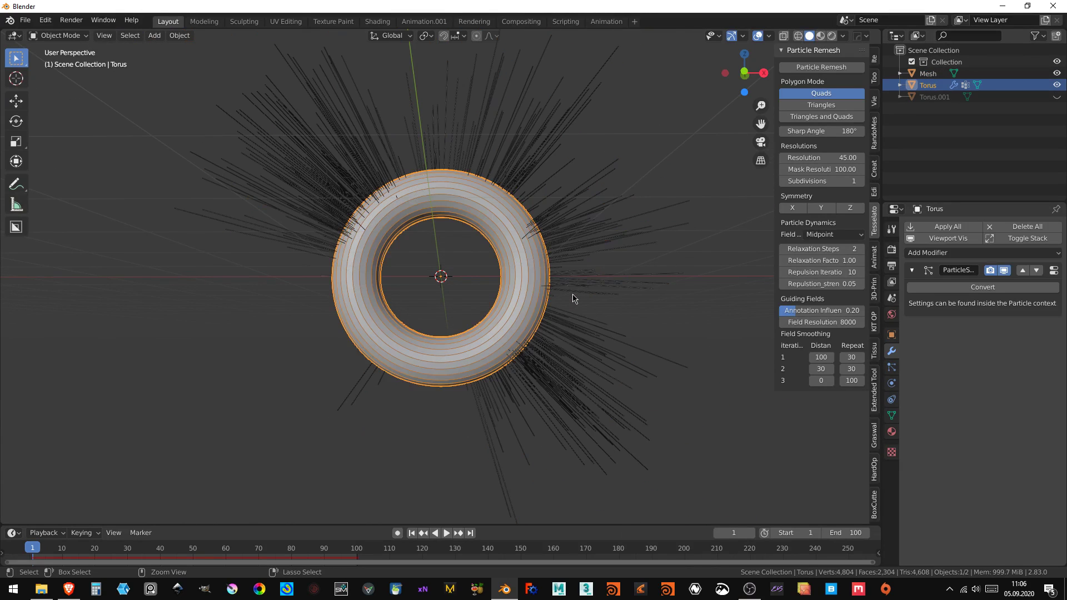
pyautogui.click(516, 275)
pyautogui.click(981, 287)
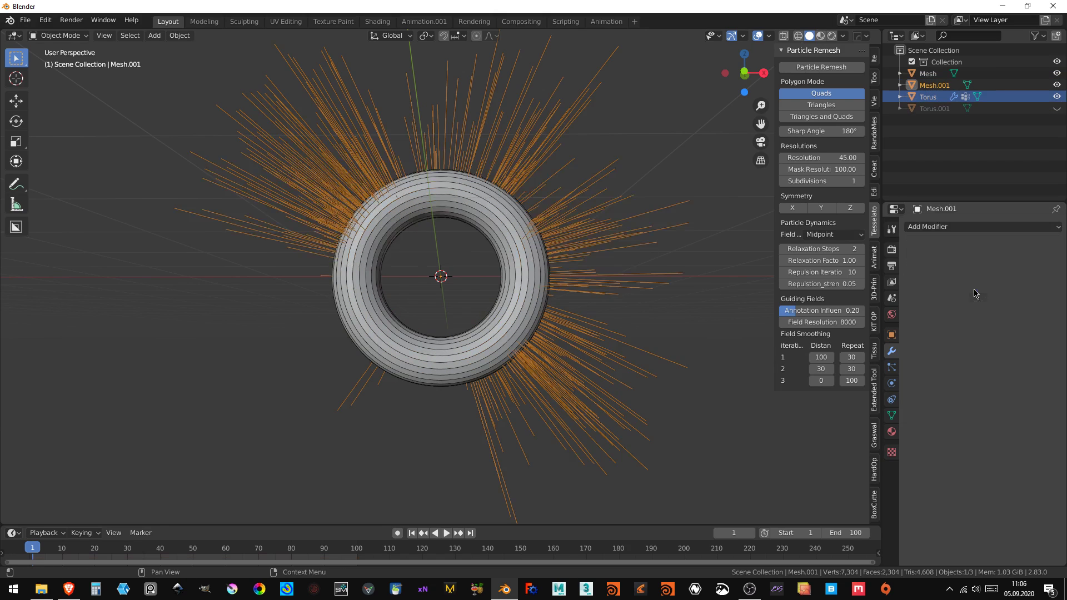
# - Rename the new particle mesh to 'spikes' in the outliner
pyautogui.click(524, 262)
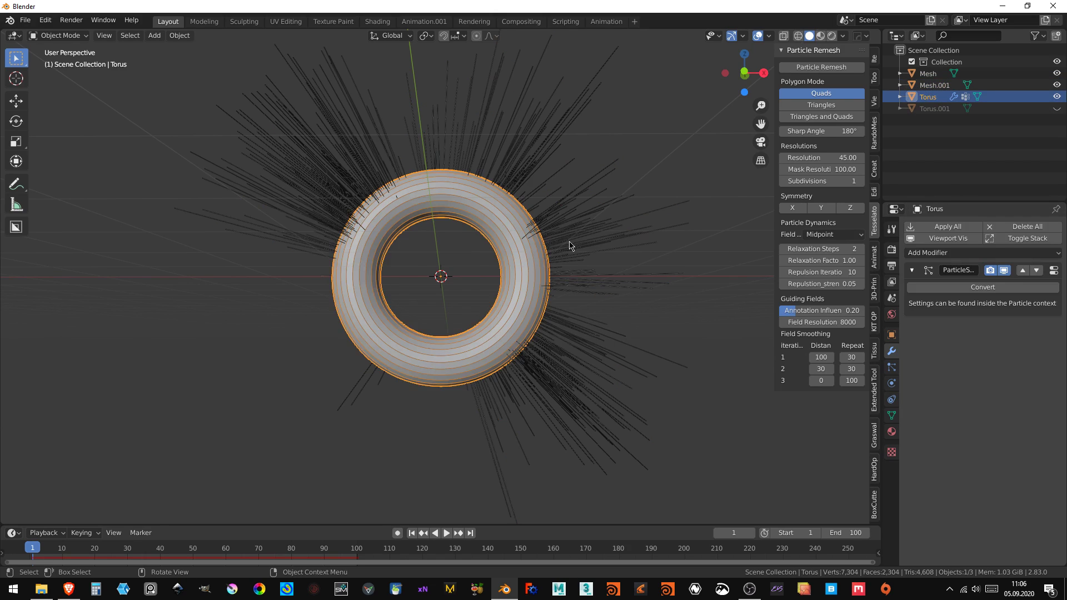
pyautogui.click(568, 243)
pyautogui.click(934, 74)
pyautogui.doubleClick(934, 74)
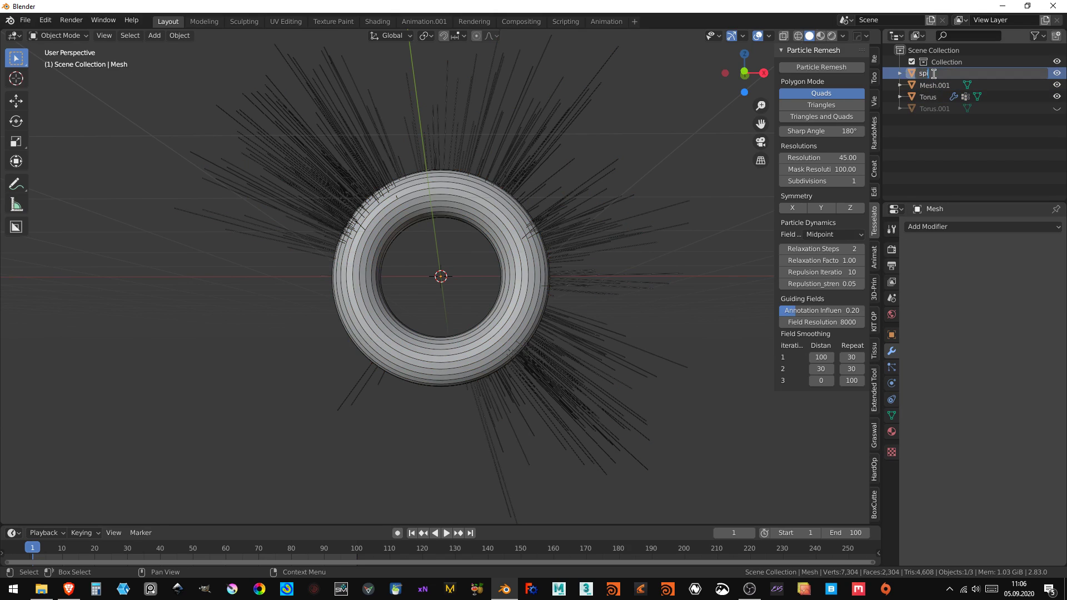
pyautogui.press('Return')
# - Delete the duplicate Mesh.001 object, keeping the spikes mesh
pyautogui.rightClick(933, 73)
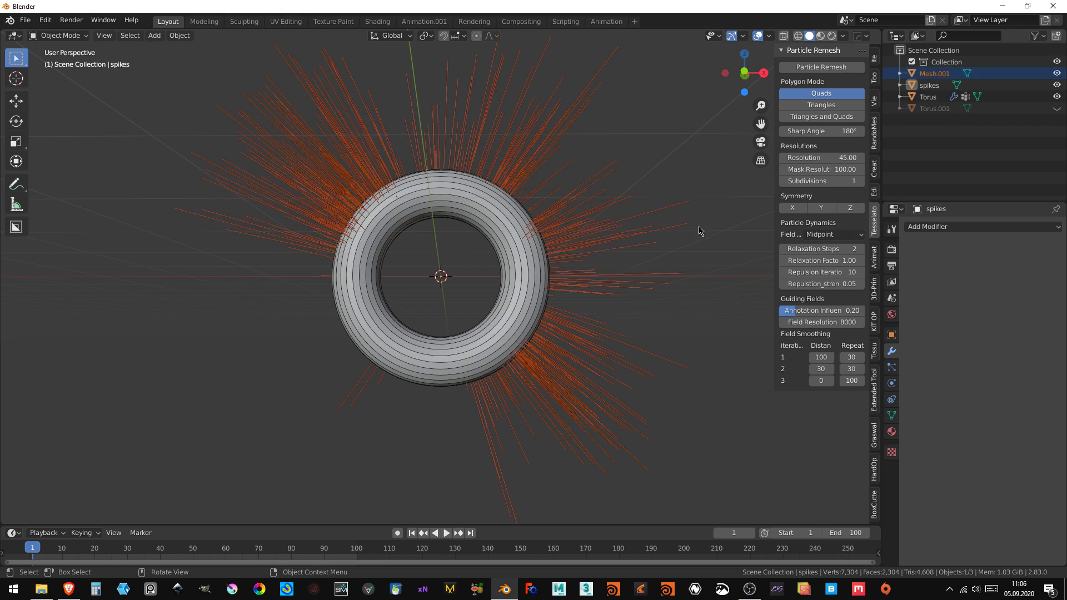
pyautogui.click(598, 233)
pyautogui.click(933, 95)
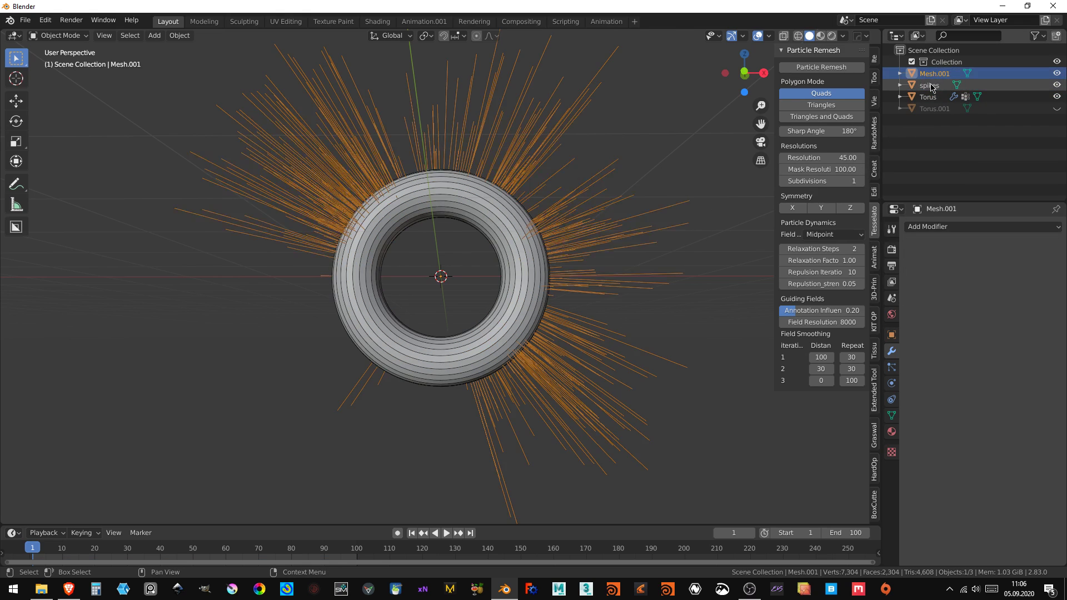
pyautogui.keyDown('ctrl'); pyautogui.click(933, 87); pyautogui.keyUp('ctrl')
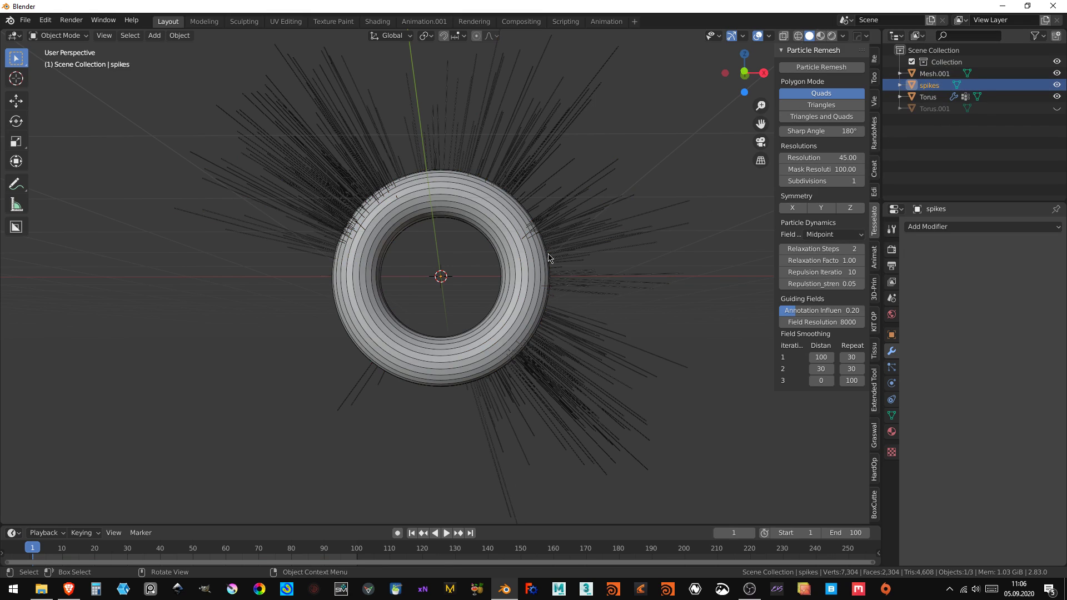
pyautogui.click(937, 73)
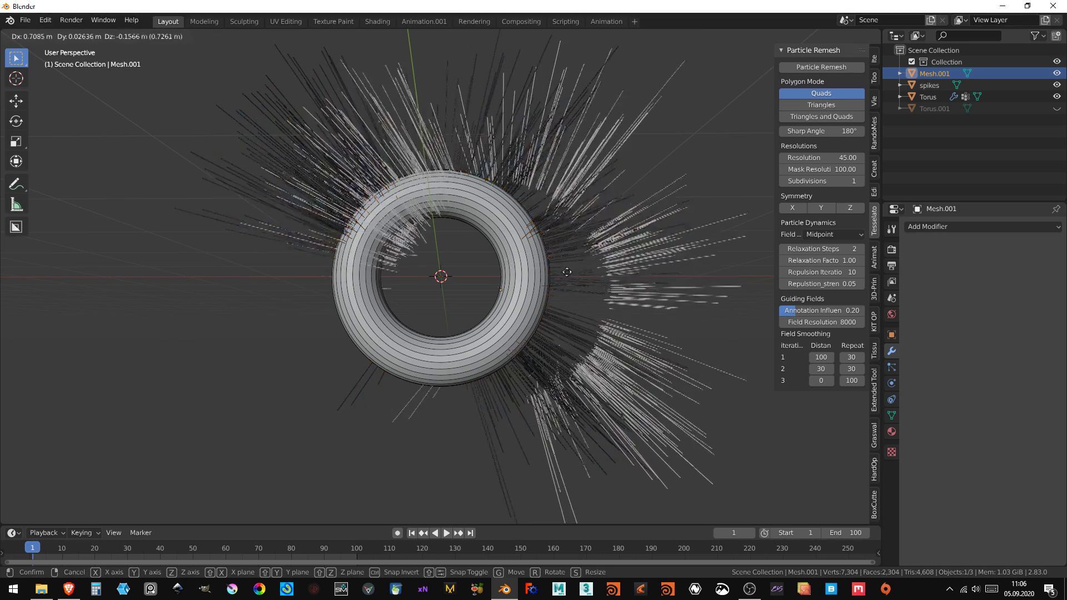
pyautogui.click(927, 96)
pyautogui.click(933, 74)
pyautogui.rightClick(934, 76)
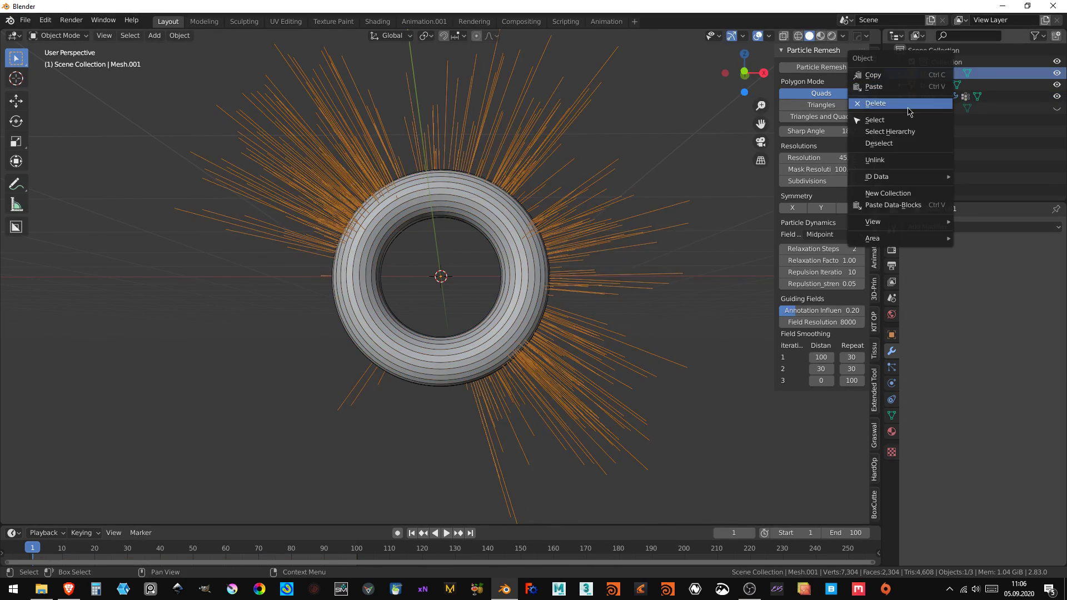
pyautogui.click(935, 78)
pyautogui.click(928, 73)
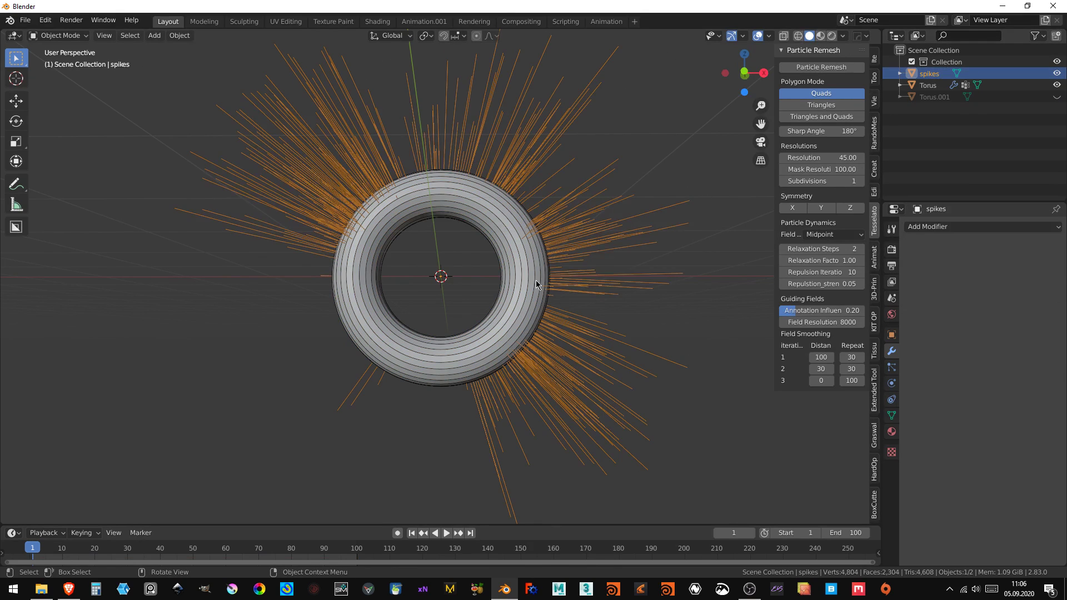
# - Convert the spikes mesh to a curve via the F3 Convert search
pyautogui.press('F3')
pyautogui.write('convert')
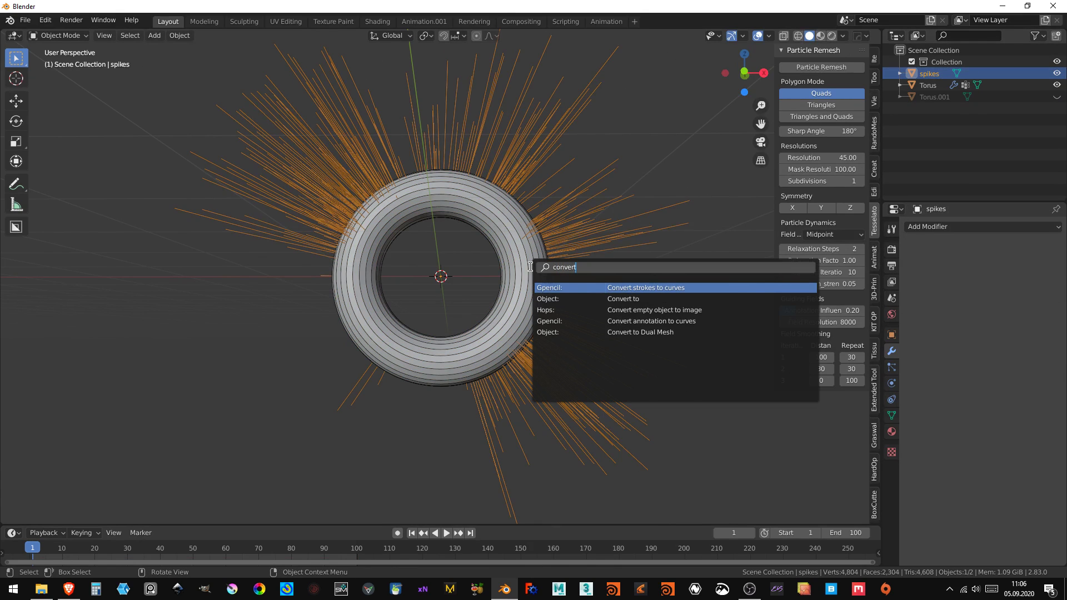
pyautogui.press('Down')
pyautogui.press('Return')
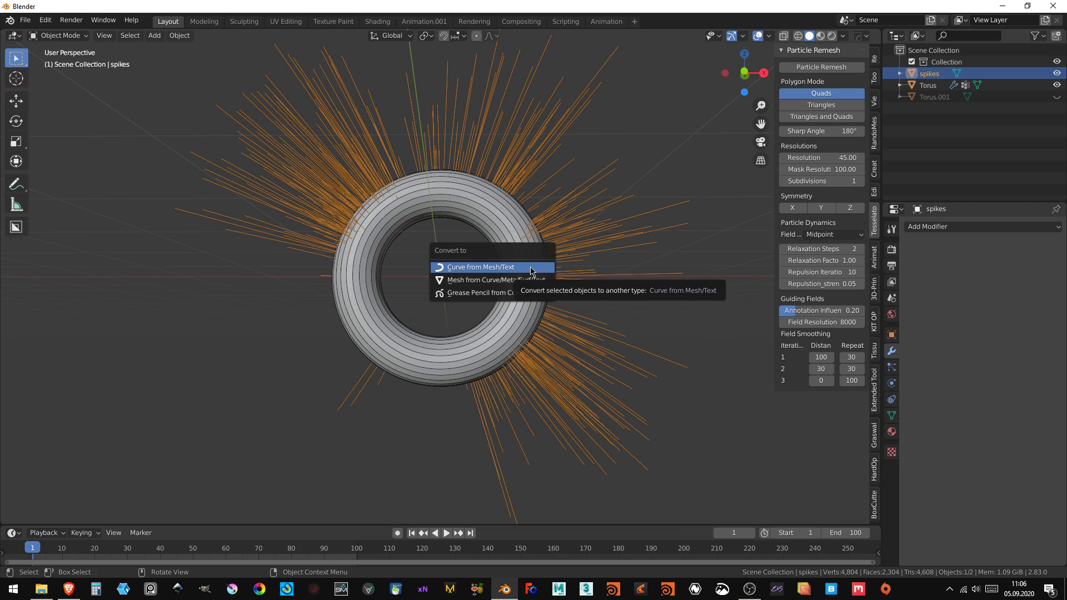
pyautogui.click(530, 269)
# - Set the spikes curve's geometry offset and extrude both to 0 m
pyautogui.scroll(2, 589, 211)
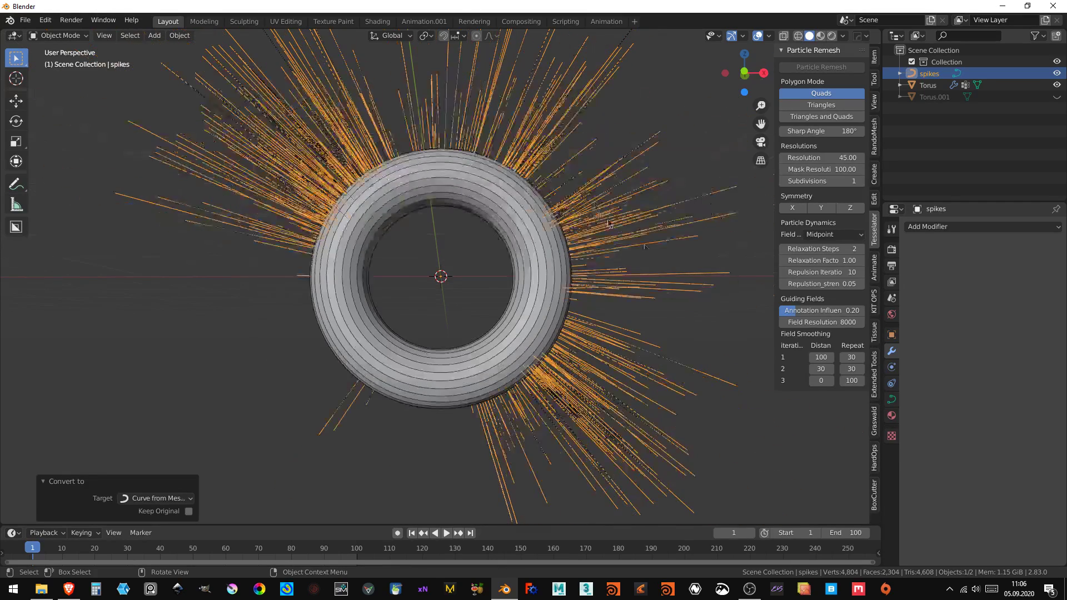
pyautogui.click(891, 399)
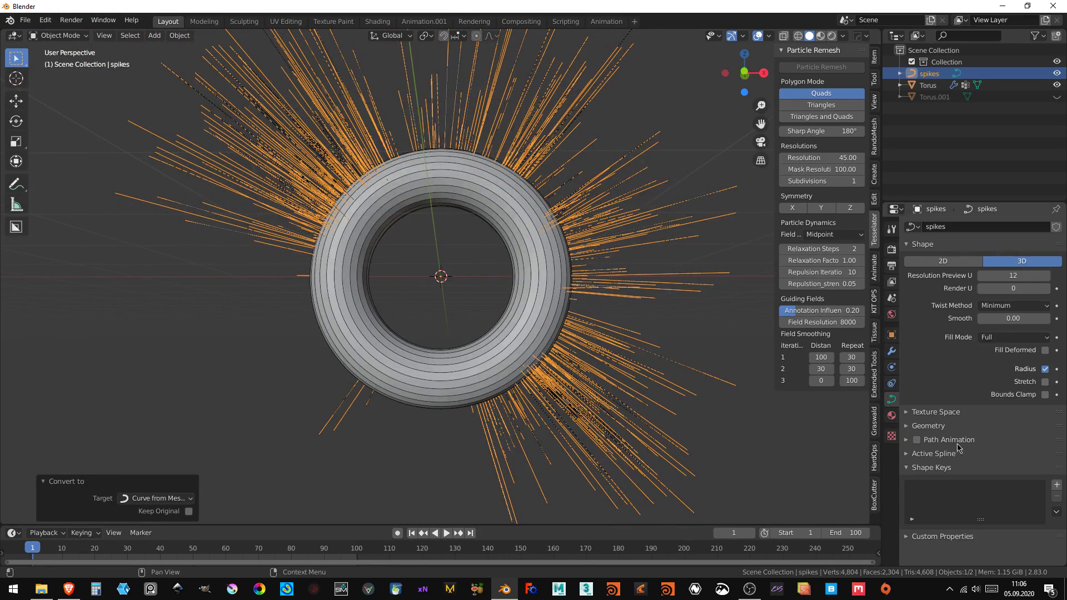
pyautogui.click(920, 427)
pyautogui.click(1047, 444)
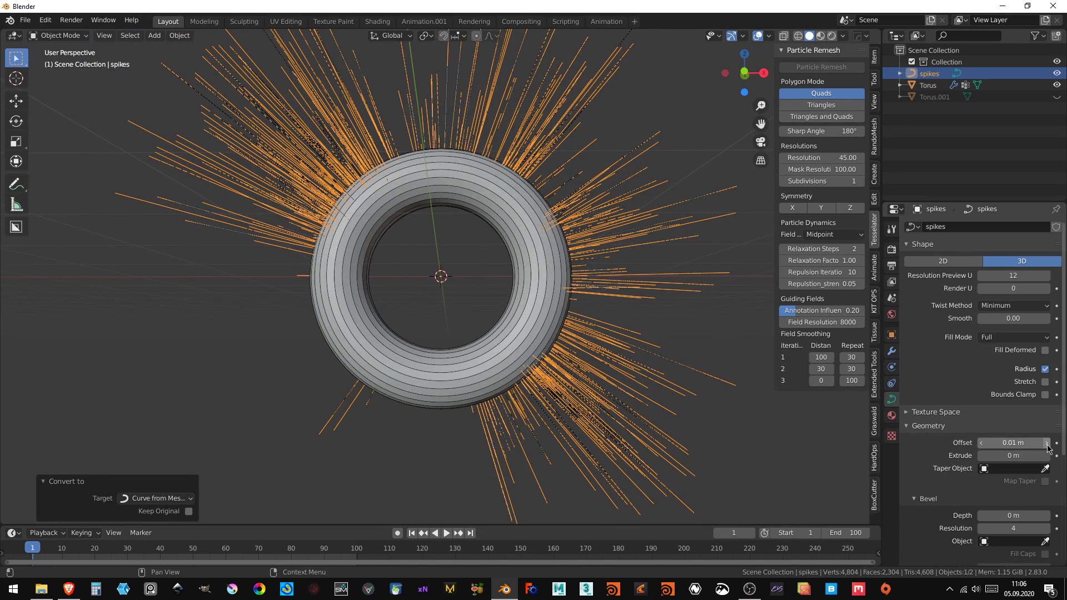
pyautogui.moveTo(1047, 448)
pyautogui.mouseDown()
pyautogui.moveTo(1061, 447)
pyautogui.moveTo(1005, 442)
pyautogui.moveTo(1022, 455)
pyautogui.mouseUp()
pyautogui.click(1005, 442)
pyautogui.press('Return')
pyautogui.moveTo(434, 266); pyautogui.dragTo(506, 289, button='middle')
pyautogui.click(996, 455)
pyautogui.write('0')
pyautogui.press('Return')
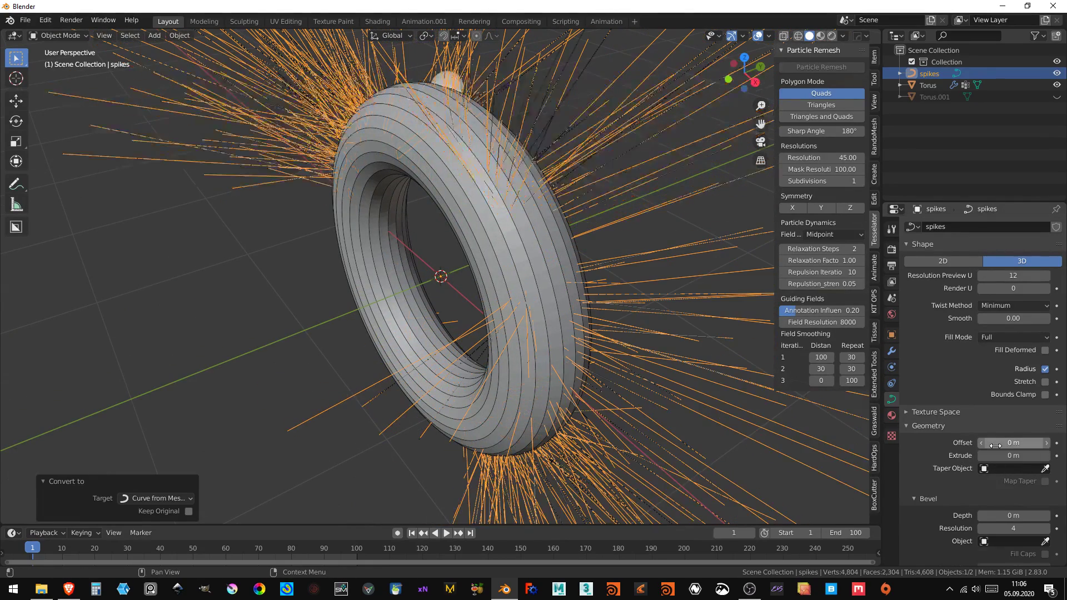
# - Give the curve a 0.01 m bevel depth with resolution 2, then inspect the tubes
pyautogui.click(1013, 515)
pyautogui.write('0.01')
pyautogui.press('Return')
pyautogui.moveTo(582, 272); pyautogui.dragTo(863, 428, button='middle')
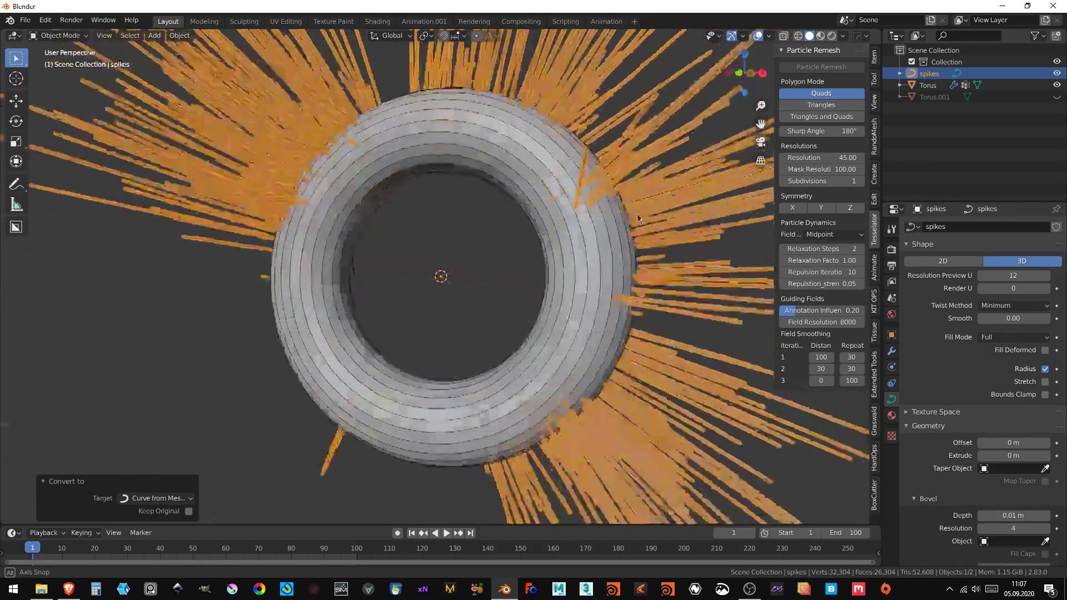
pyautogui.click(981, 527)
pyautogui.click(981, 528)
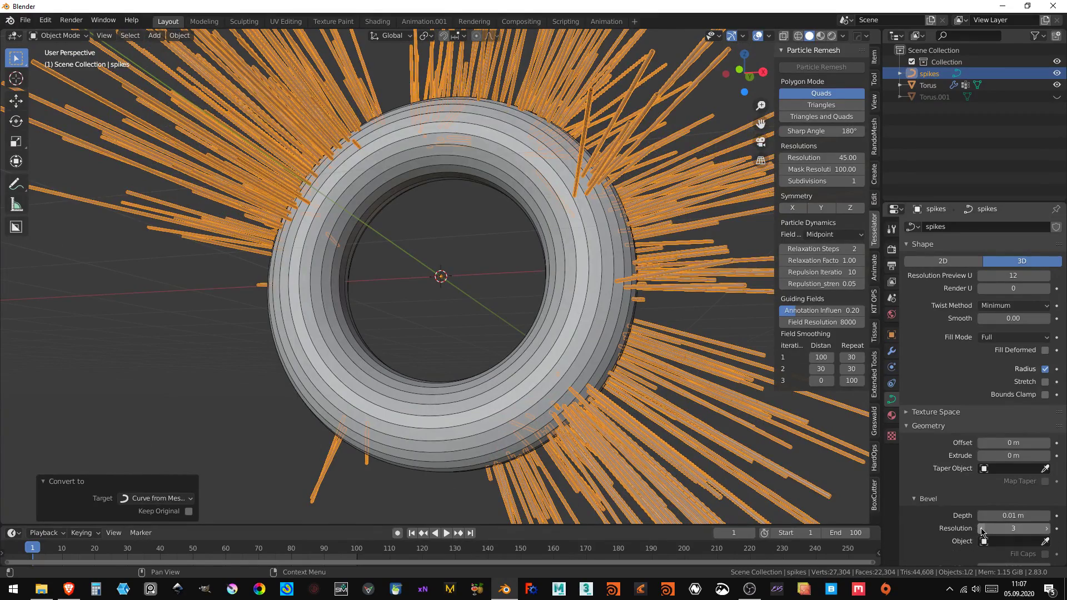
pyautogui.moveTo(611, 300)
pyautogui.mouseDown(button='middle')
pyautogui.moveTo(417, 310)
pyautogui.moveTo(431, 298)
pyautogui.mouseUp(button='middle')
pyautogui.scroll(5, 492, 298)
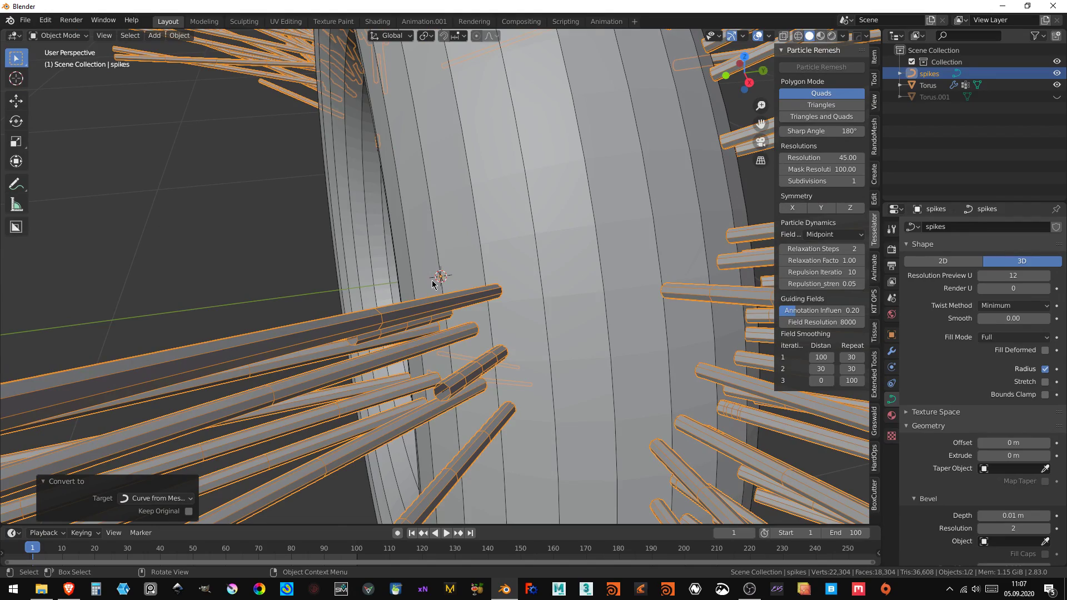
pyautogui.scroll(-3, 525, 336)
pyautogui.scroll(-2, 525, 336)
pyautogui.moveTo(561, 245)
pyautogui.mouseDown(button='middle')
pyautogui.moveTo(678, 206)
pyautogui.moveTo(628, 207)
pyautogui.mouseUp(button='middle')
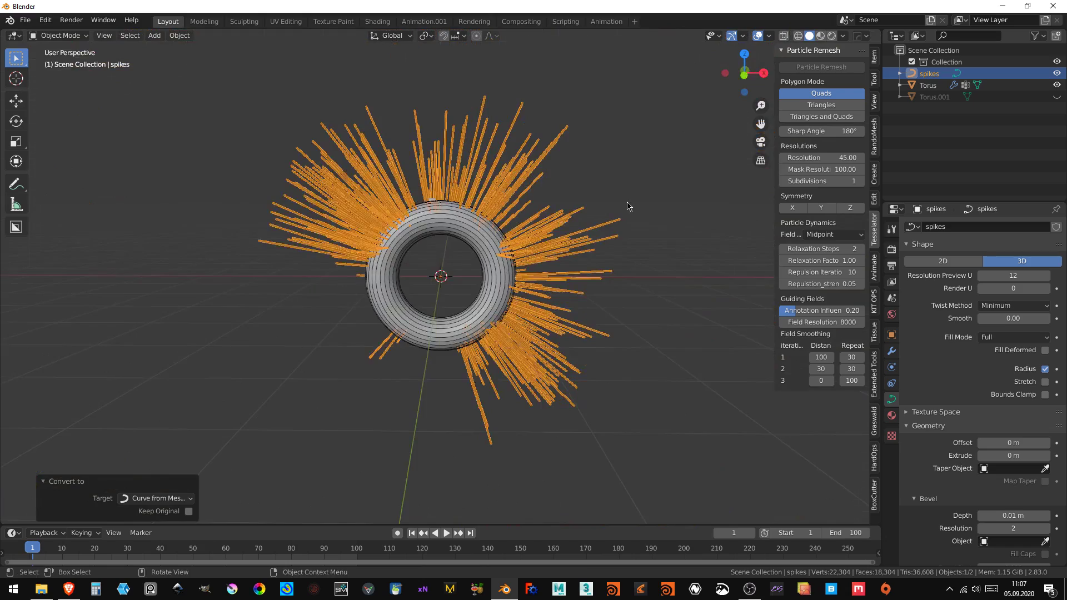
# - Inspect the tube ring from the front orthographic view
pyautogui.press('KP_1')
pyautogui.scroll(4, 648, 206)
pyautogui.click(594, 100)
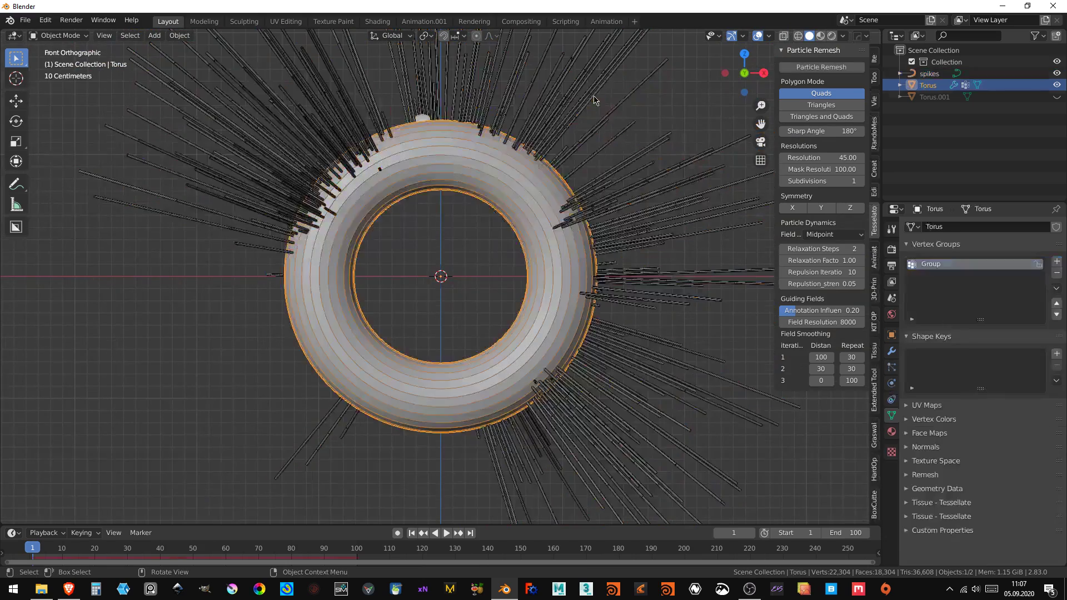
pyautogui.click(591, 100)
pyautogui.scroll(-1, 619, 100)
pyautogui.scroll(-2, 581, 183)
pyautogui.scroll(-2, 572, 188)
pyautogui.moveTo(572, 189)
pyautogui.mouseDown(button='middle')
pyautogui.moveTo(337, 185)
pyautogui.moveTo(581, 189)
pyautogui.mouseUp(button='middle')
pyautogui.press('KP_1')
pyautogui.scroll(4, 535, 167)
pyautogui.scroll(2, 483, 311)
pyautogui.scroll(1, 498, 240)
# - Copy and paste the torus to create Torus.002
pyautogui.click(499, 240)
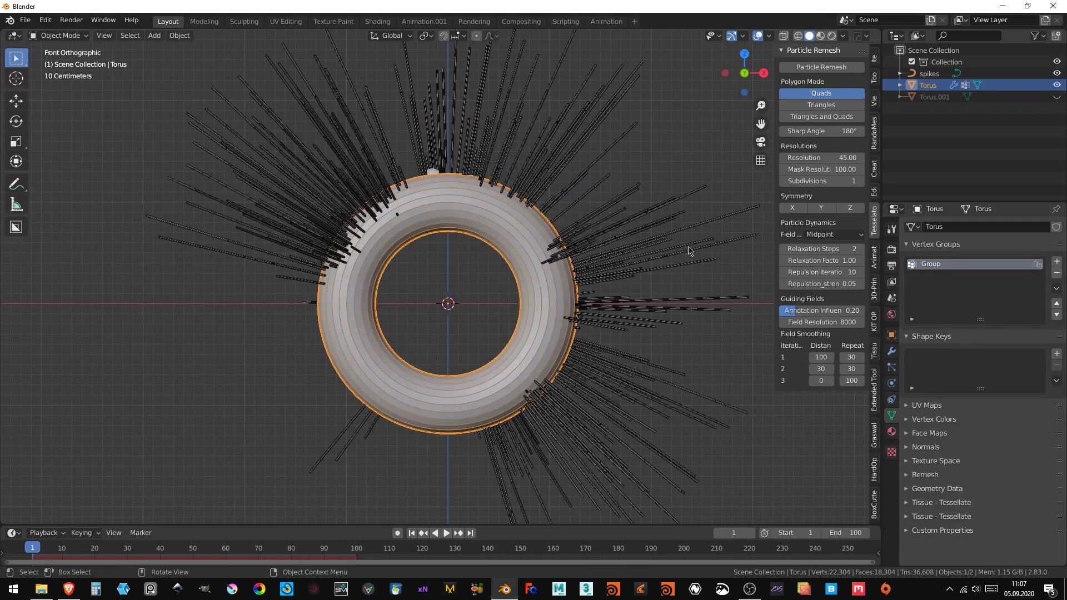
pyautogui.hotkey('ctrl', 'c')
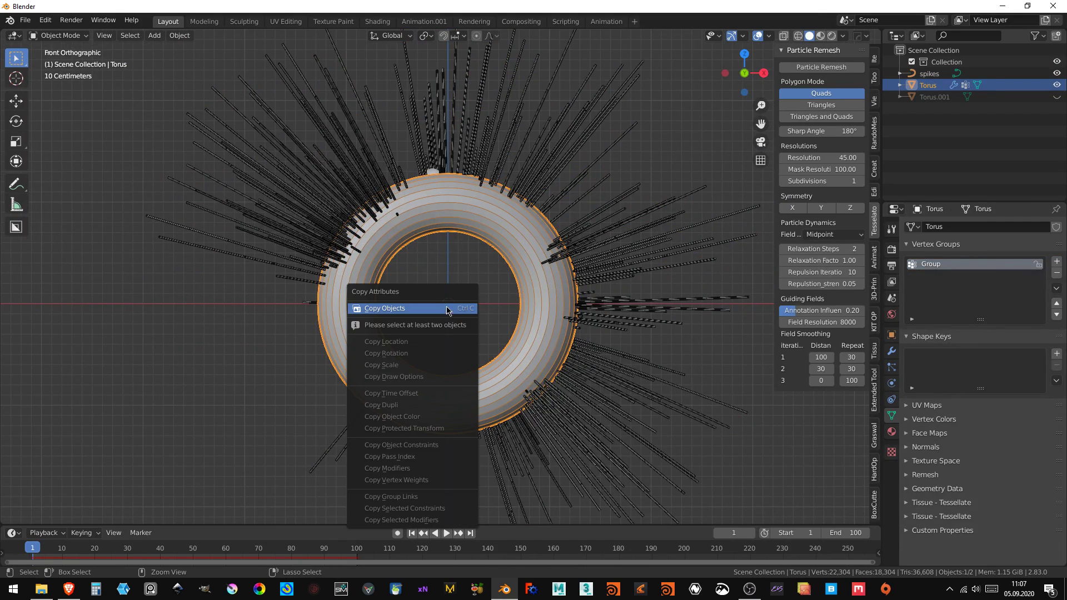
pyautogui.click(448, 310)
pyautogui.hotkey('ctrl', 'v')
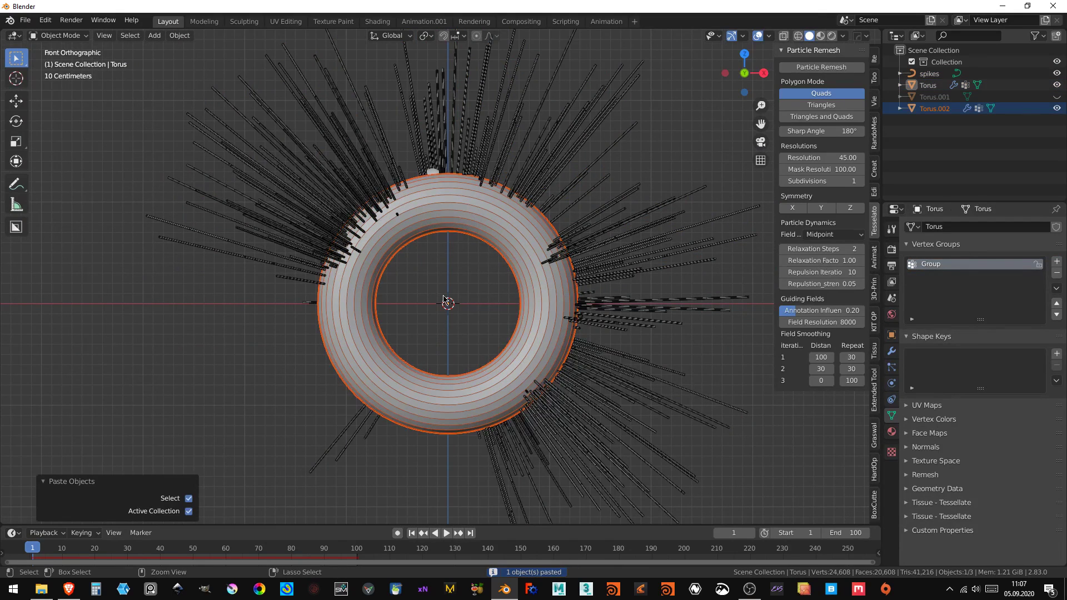
# - Save the file as untitled.blend in the Desktop folder
pyautogui.hotkey('ctrl', 's')
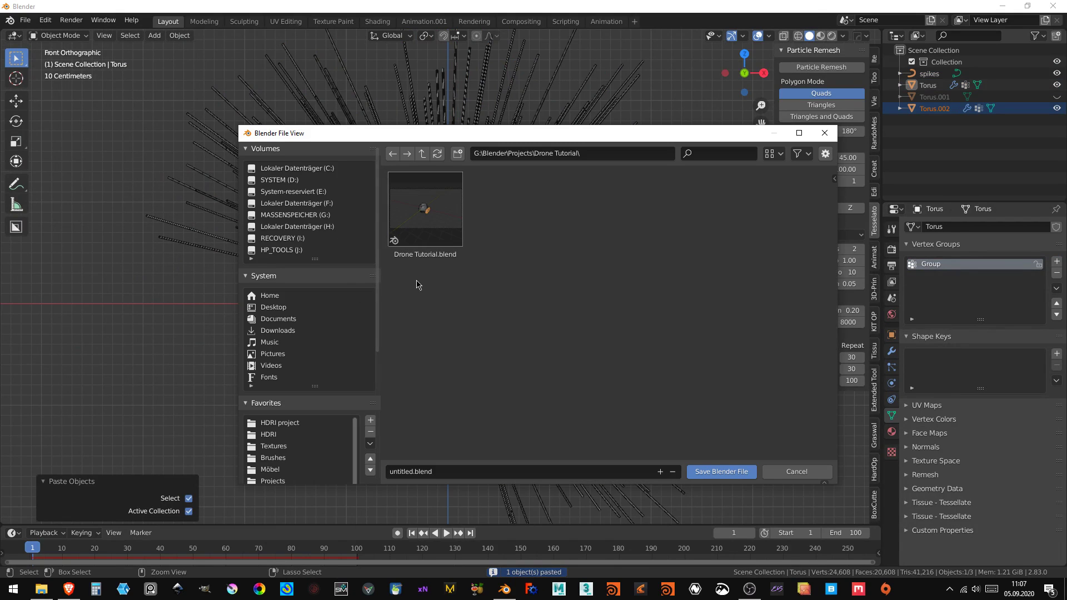
pyautogui.click(263, 312)
pyautogui.click(721, 471)
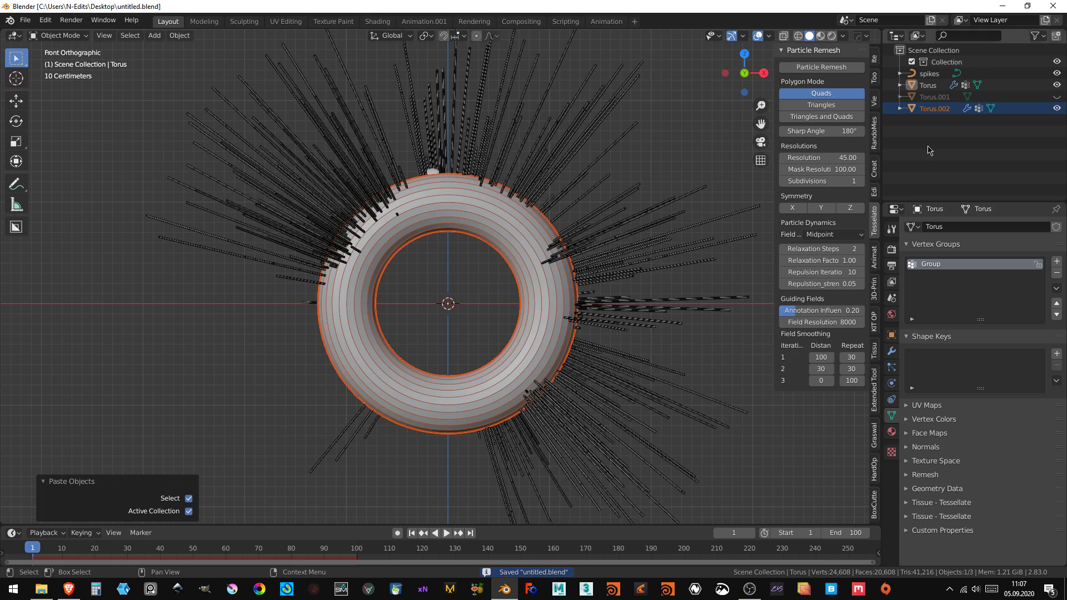
pyautogui.click(936, 112)
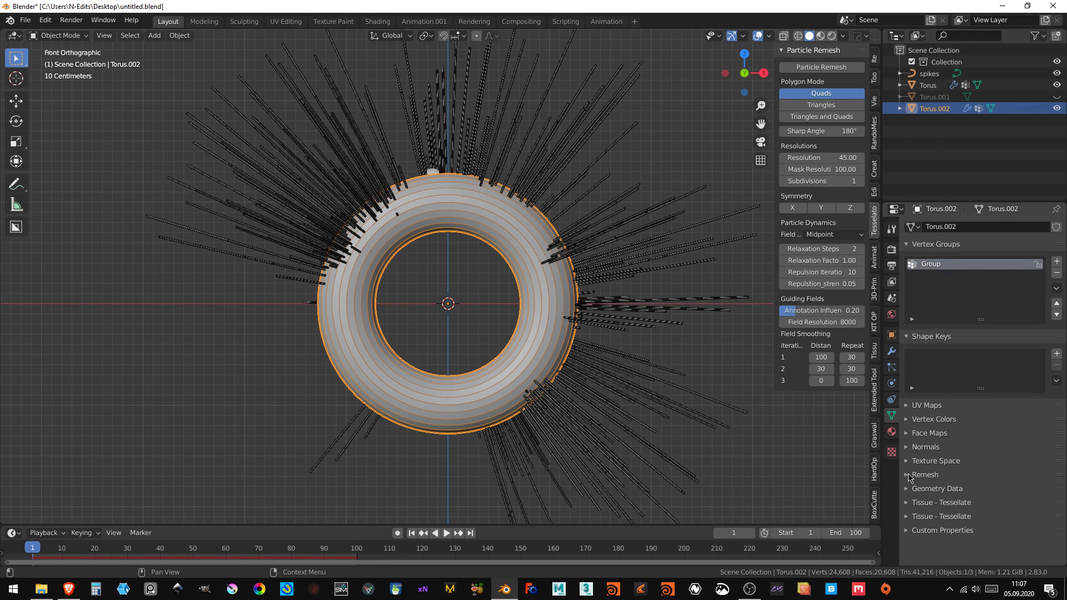
# - Remove the particle system from Torus.002
pyautogui.click(891, 351)
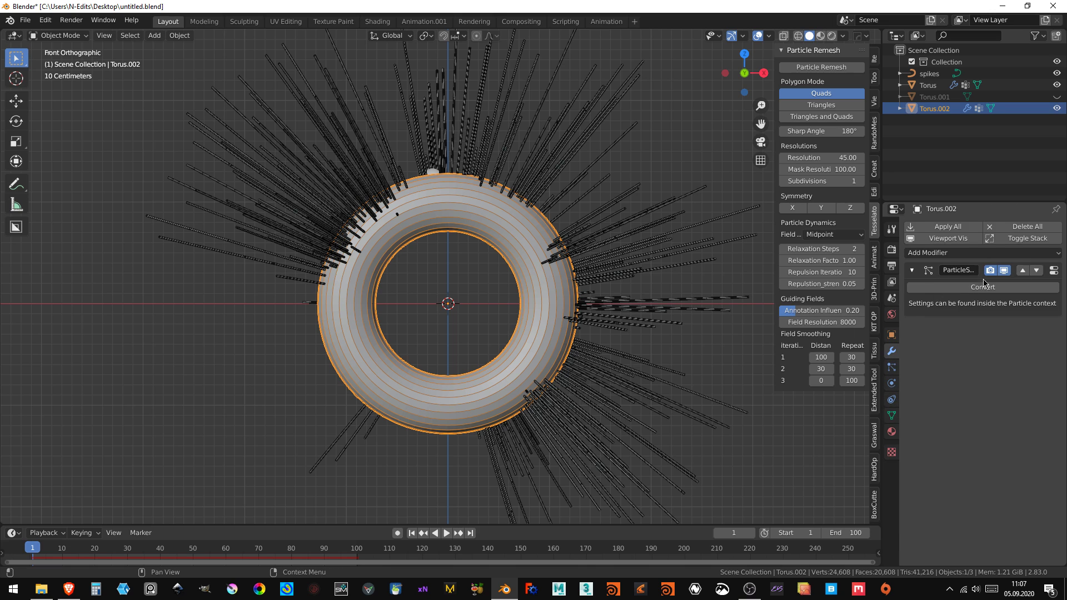
pyautogui.click(891, 367)
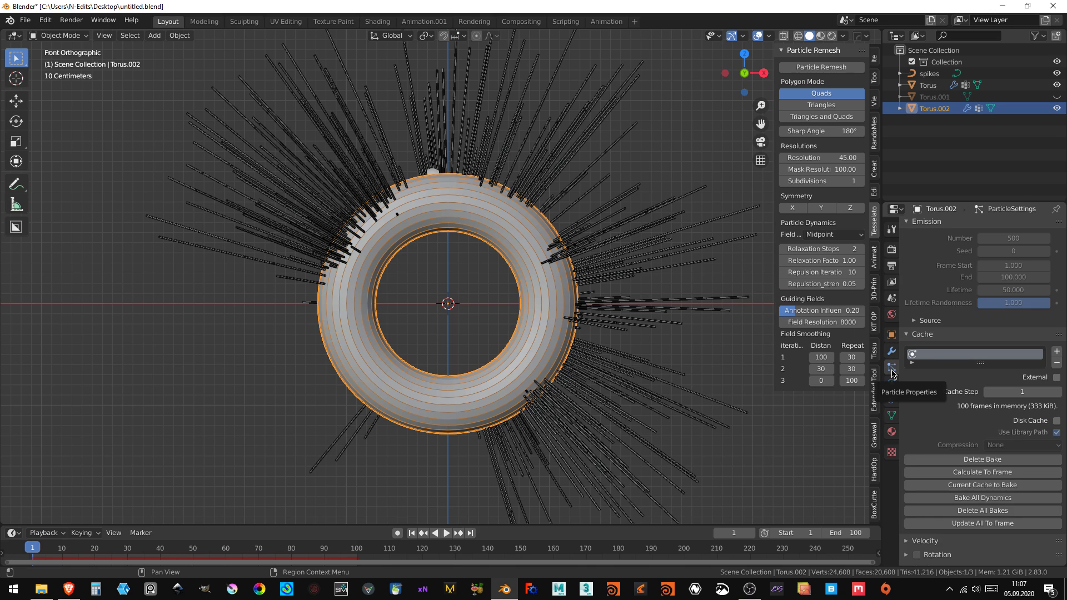
pyautogui.scroll(4, 1036, 252)
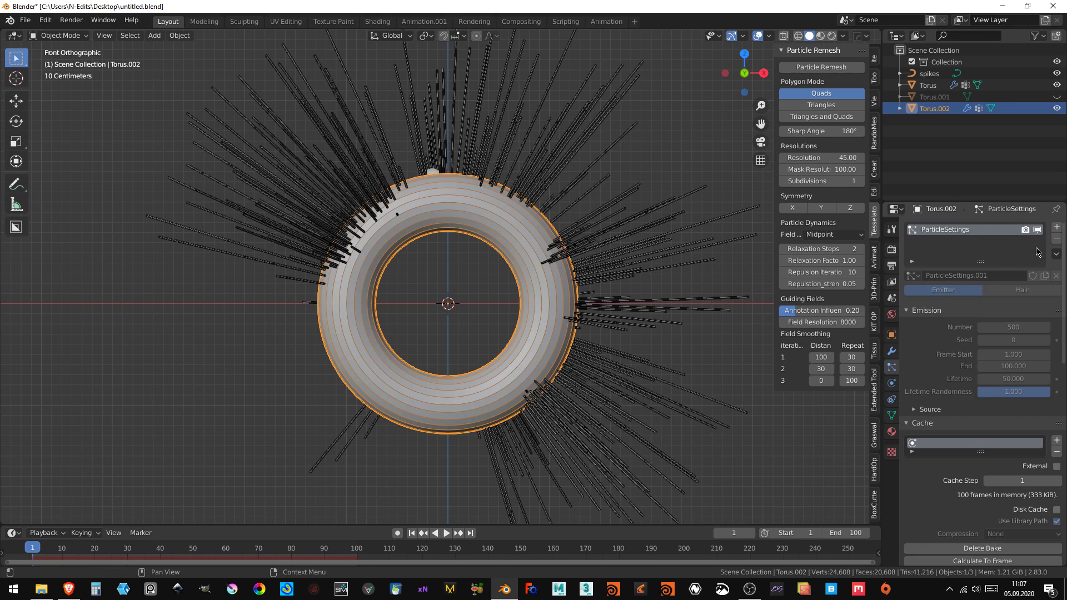
pyautogui.click(1056, 241)
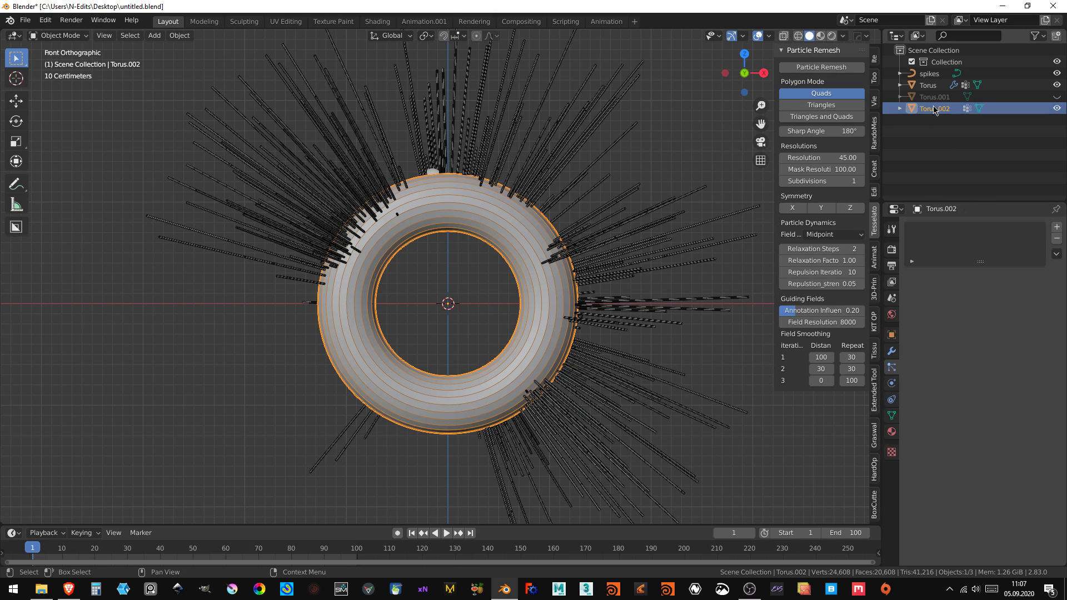
# - Add a Wireframe modifier to Torus.002 limited to the Group vertex group
pyautogui.click(891, 351)
pyautogui.click(960, 227)
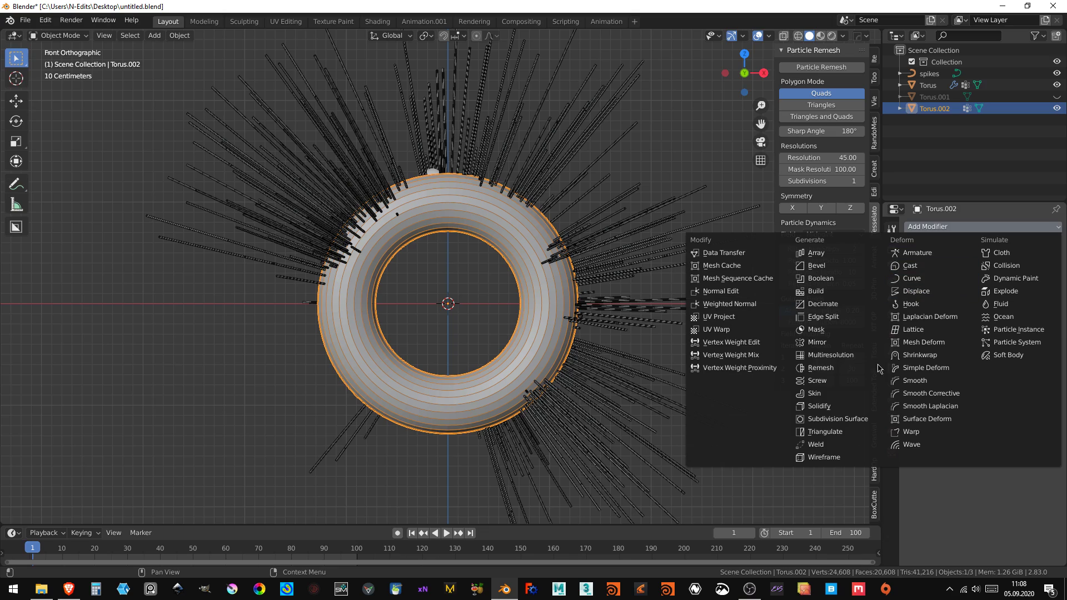
pyautogui.click(843, 457)
pyautogui.scroll(2, 615, 312)
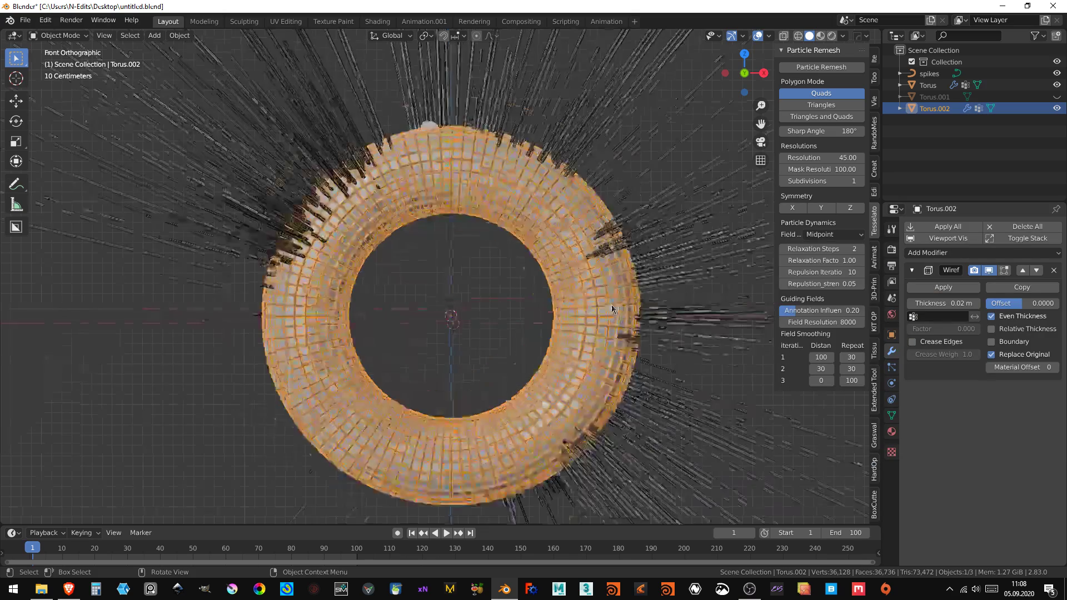
pyautogui.scroll(1, 614, 311)
pyautogui.click(939, 316)
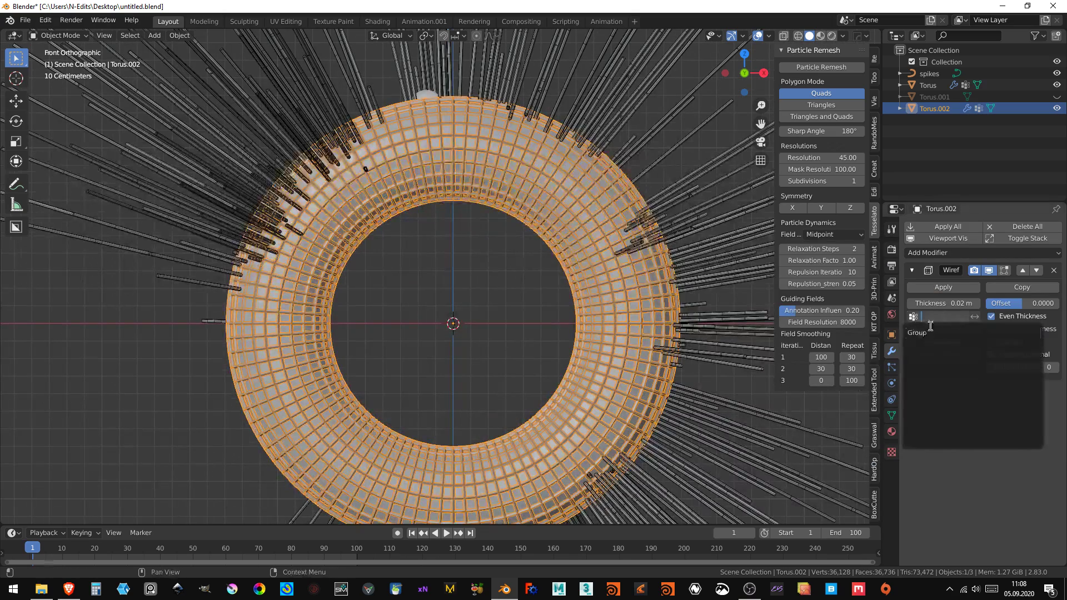
pyautogui.scroll(-2, 629, 278)
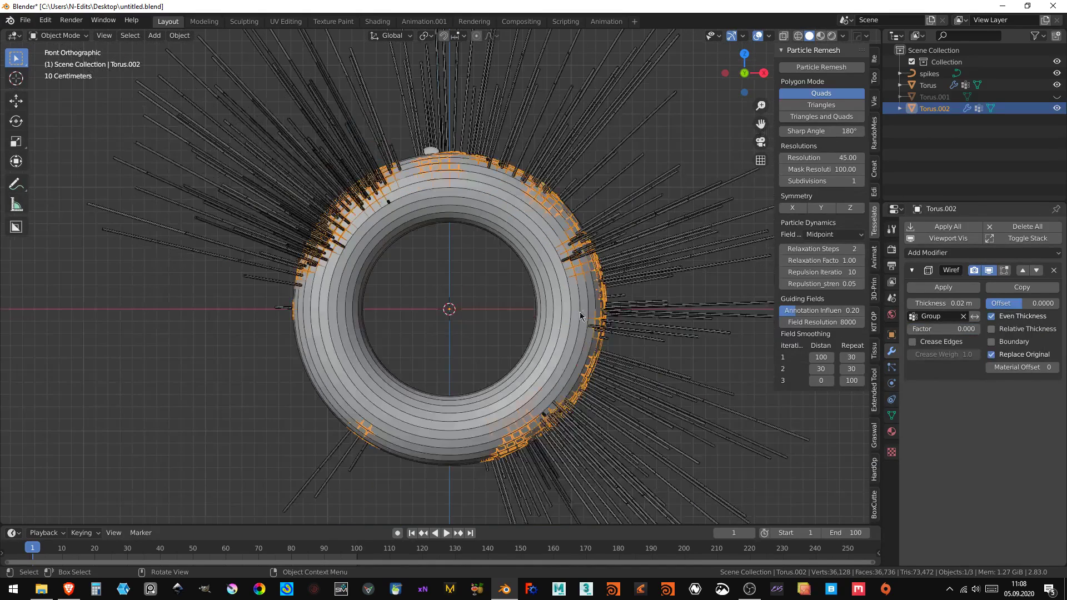
pyautogui.click(574, 313)
pyautogui.press('s')
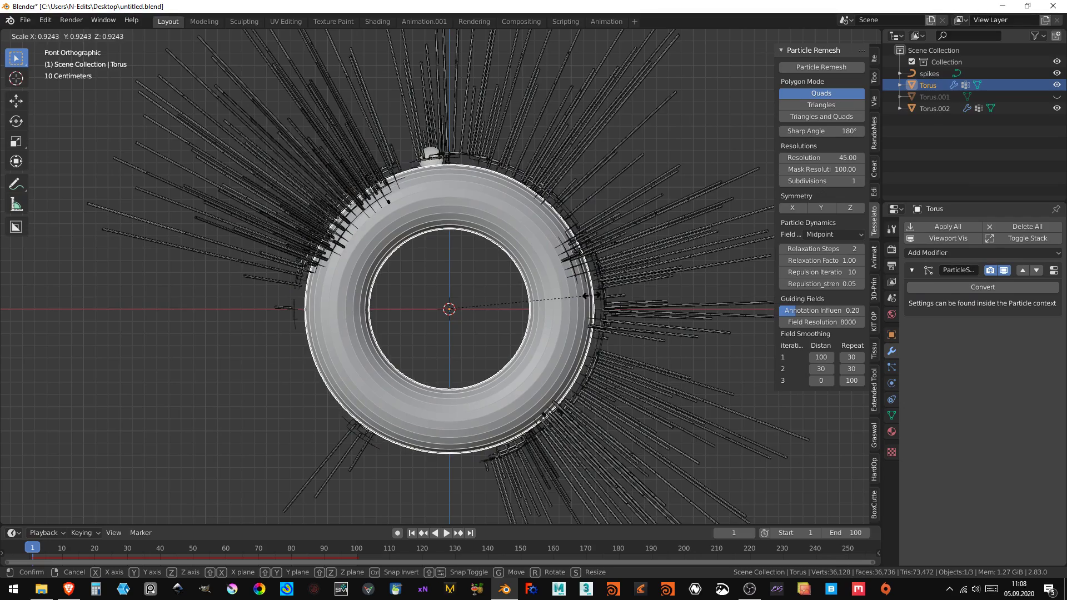
# - Scale the Torus down uniformly in repeated passes to 0.760
pyautogui.click(585, 296)
pyautogui.moveTo(585, 297)
pyautogui.mouseDown(button='middle')
pyautogui.moveTo(538, 286)
pyautogui.moveTo(611, 294)
pyautogui.mouseUp(button='middle')
pyautogui.press('s')
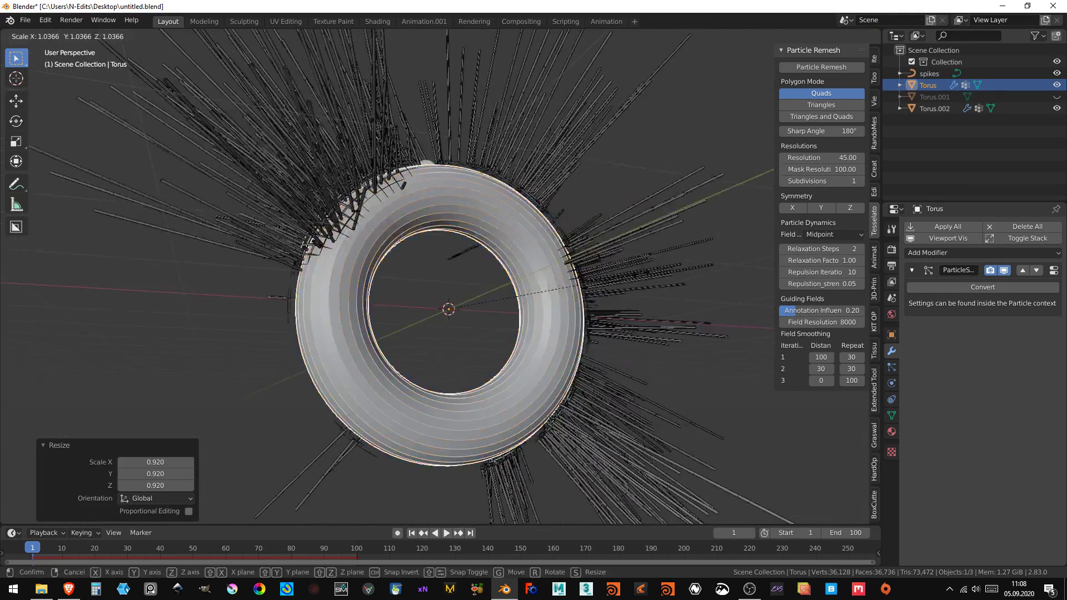
pyautogui.click(649, 299)
pyautogui.moveTo(649, 298)
pyautogui.mouseDown(button='middle')
pyautogui.moveTo(611, 284)
pyautogui.moveTo(564, 291)
pyautogui.mouseUp(button='middle')
pyautogui.scroll(5, 579, 273)
pyautogui.press('s')
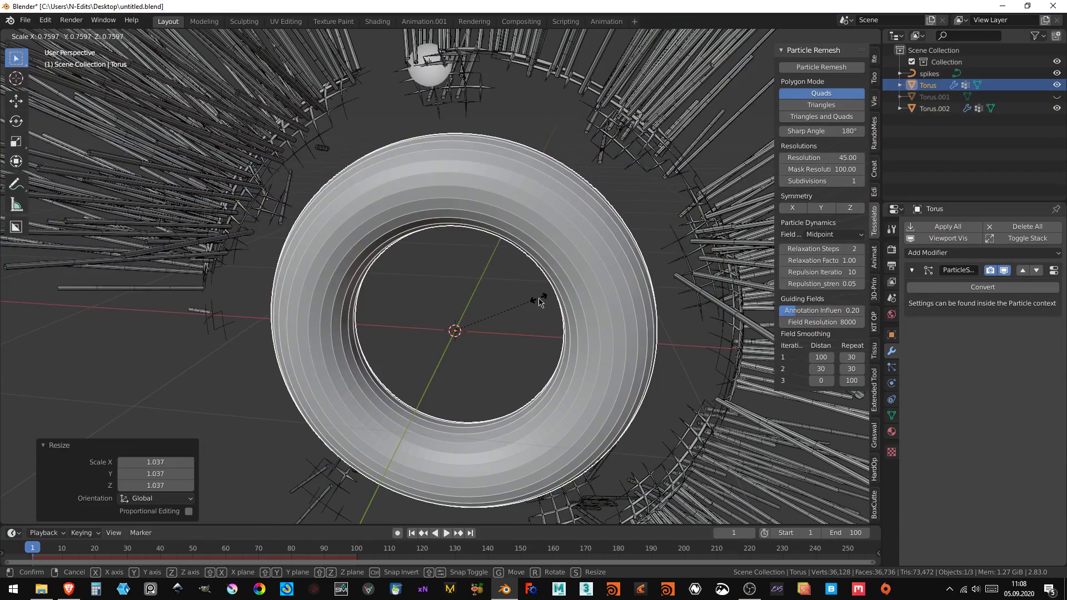
pyautogui.click(538, 299)
pyautogui.scroll(-4, 522, 296)
pyautogui.scroll(-4, 516, 295)
pyautogui.moveTo(515, 294)
pyautogui.mouseDown(button='middle')
pyautogui.moveTo(602, 307)
pyautogui.moveTo(556, 314)
pyautogui.moveTo(581, 392)
pyautogui.mouseUp(button='middle')
pyautogui.scroll(3, 556, 315)
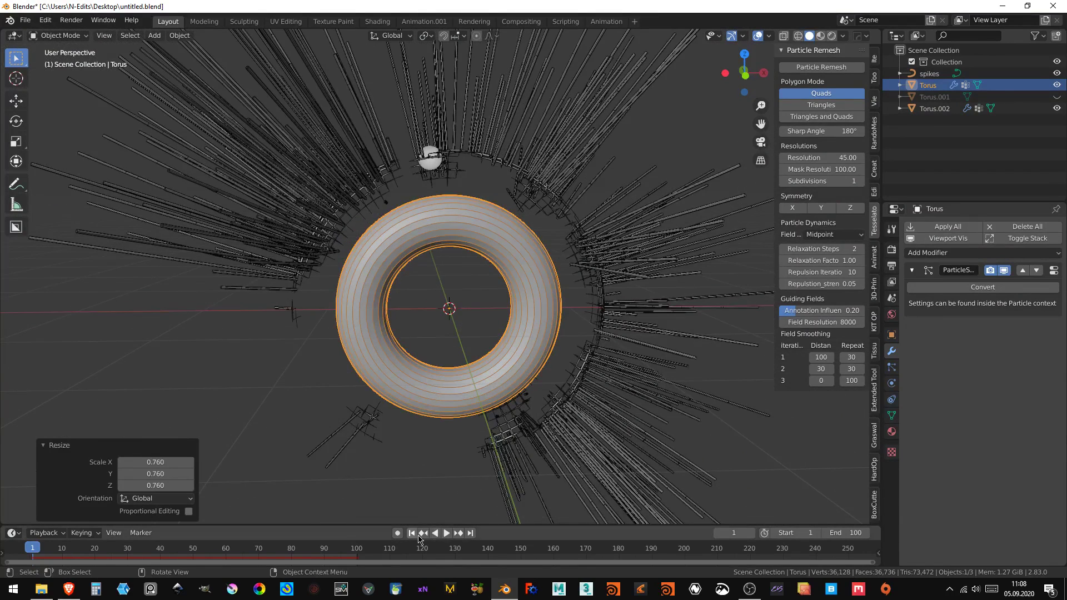
# - Change the Torus particles' Render As setting from Path to Object
pyautogui.click(892, 368)
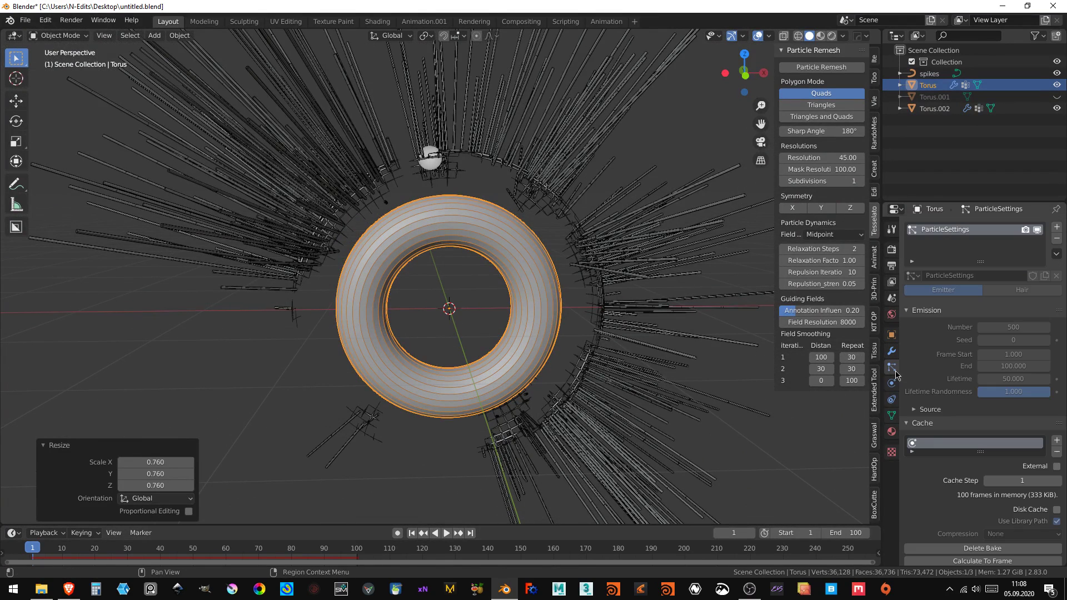
pyautogui.scroll(-2, 944, 461)
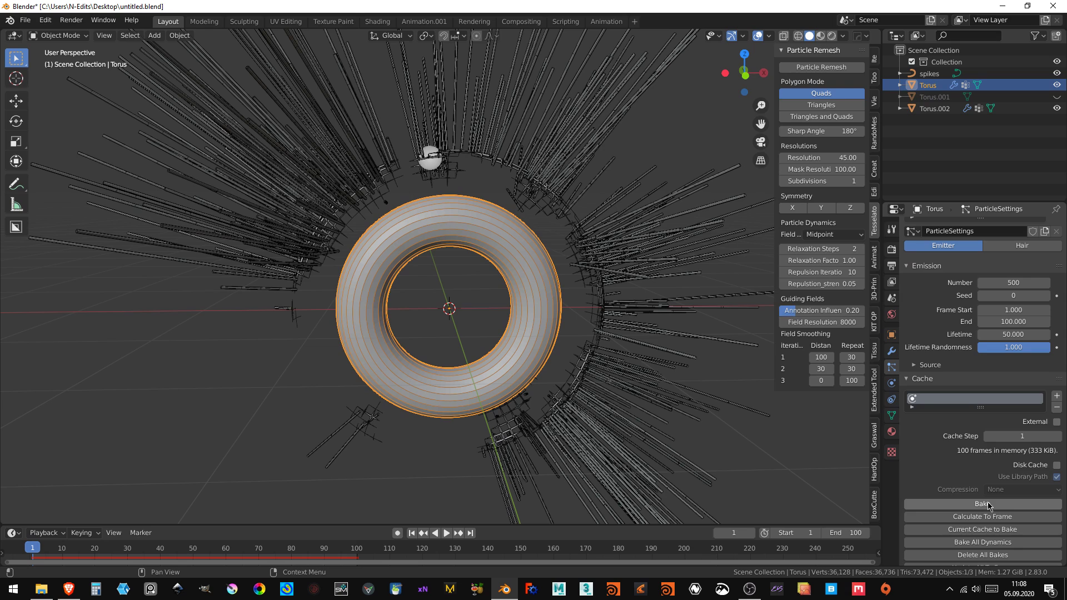
pyautogui.scroll(-3, 966, 476)
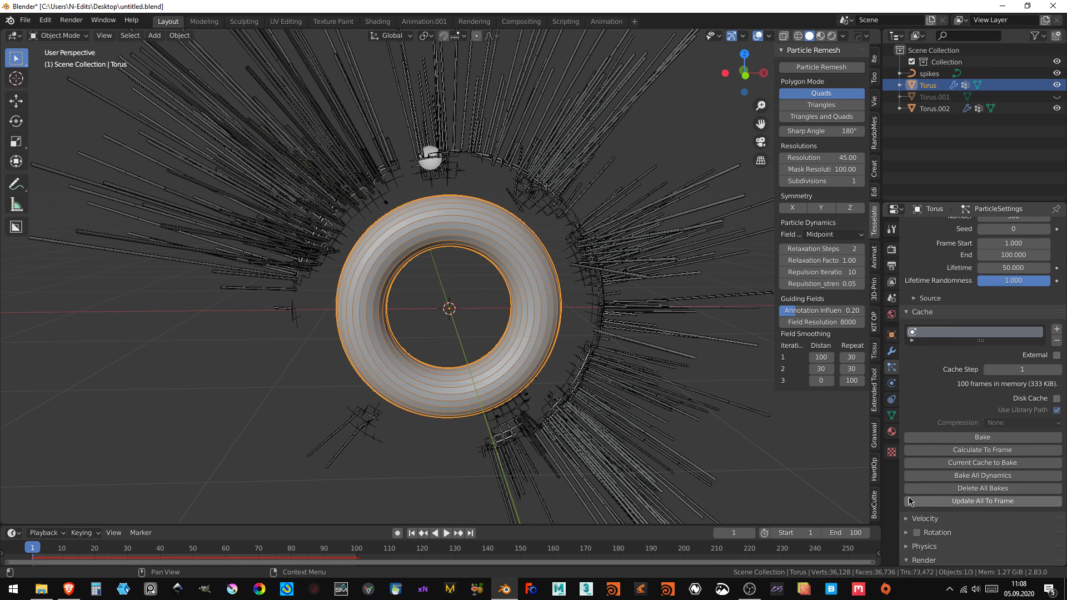
pyautogui.scroll(-3, 952, 504)
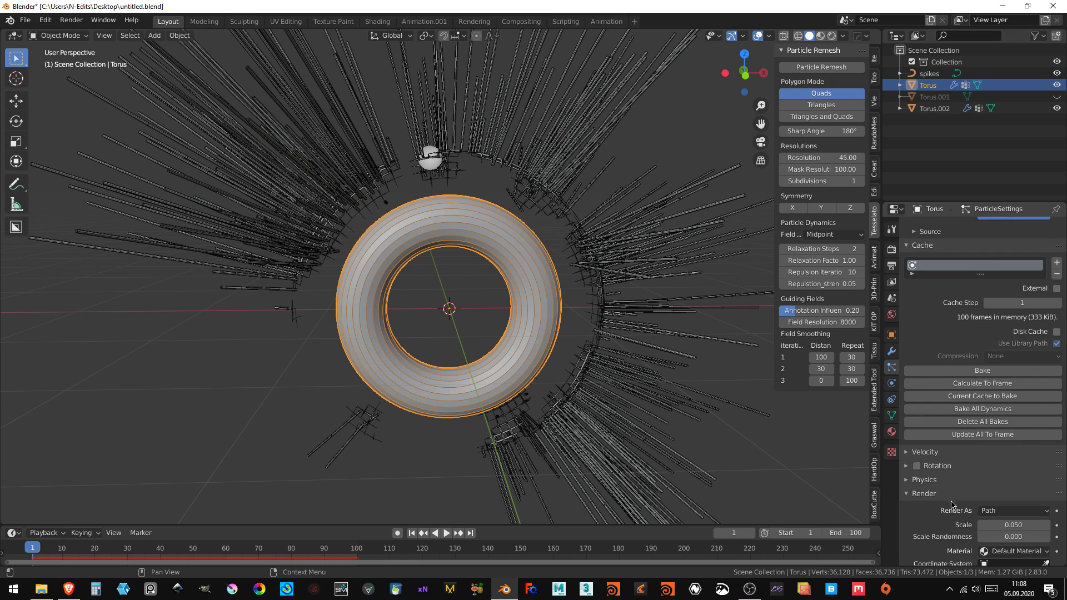
pyautogui.scroll(-2, 939, 488)
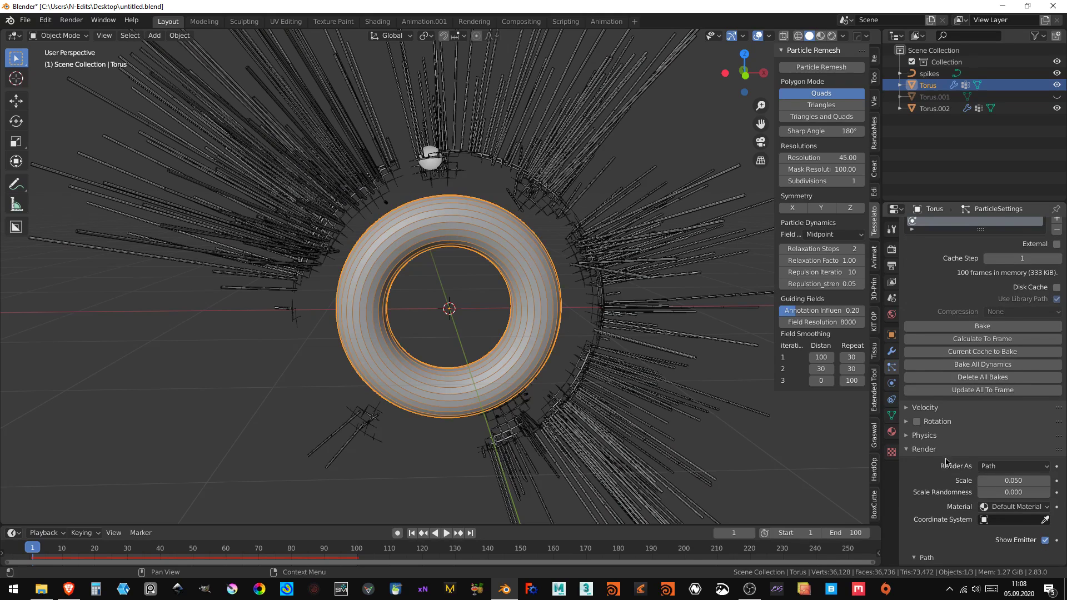
pyautogui.click(991, 468)
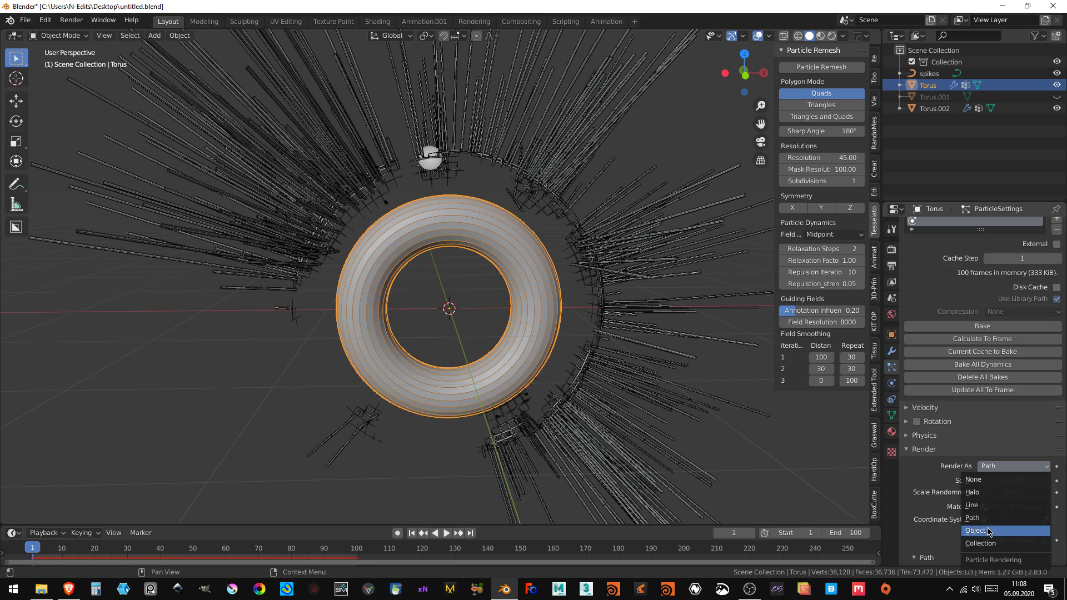
pyautogui.click(988, 532)
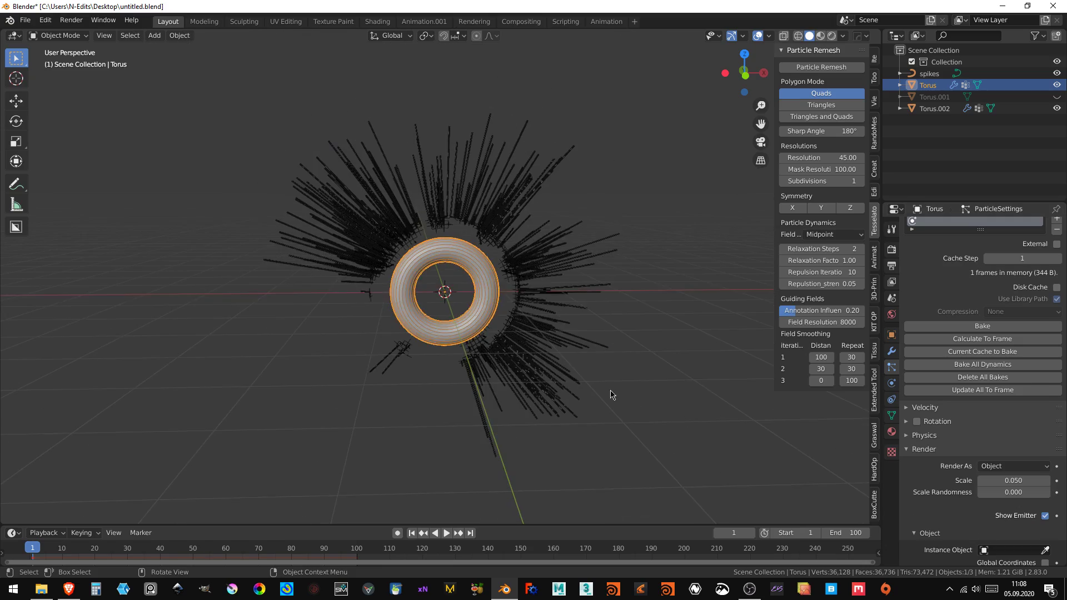
pyautogui.moveTo(596, 369); pyautogui.dragTo(538, 337, button='middle')
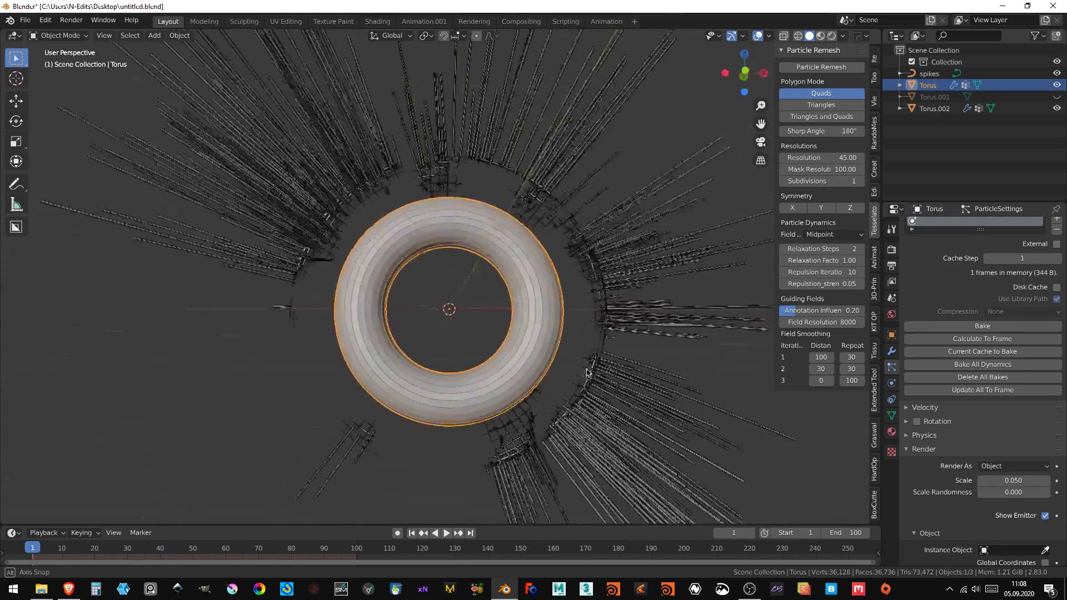
pyautogui.click(81, 35)
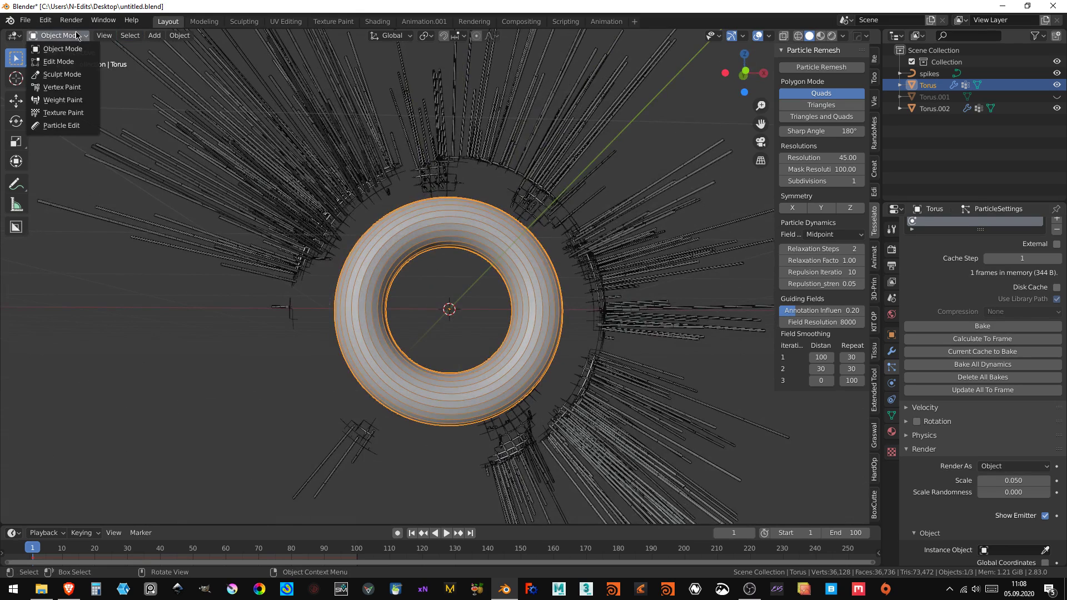
# - Invert the Torus's vertex group weights in Weight Paint, then return to Object Mode
pyautogui.click(75, 99)
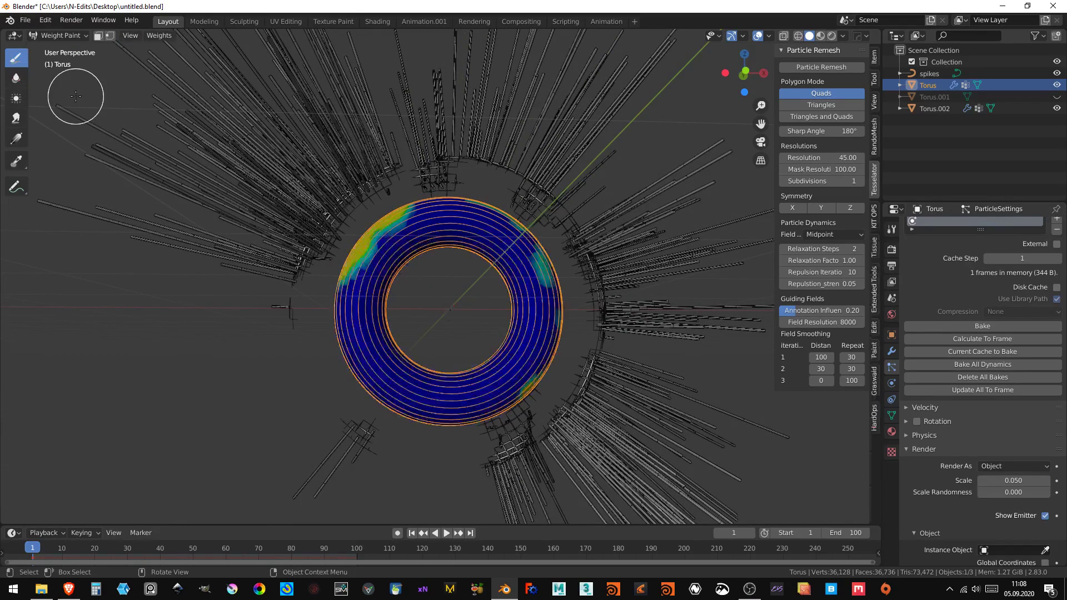
pyautogui.click(156, 37)
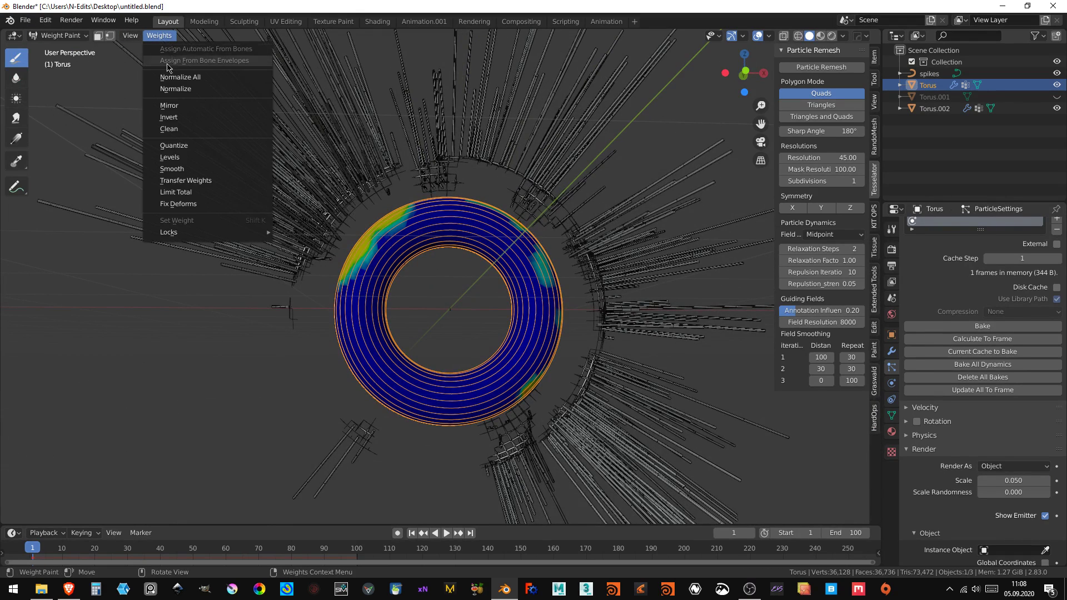
pyautogui.click(189, 118)
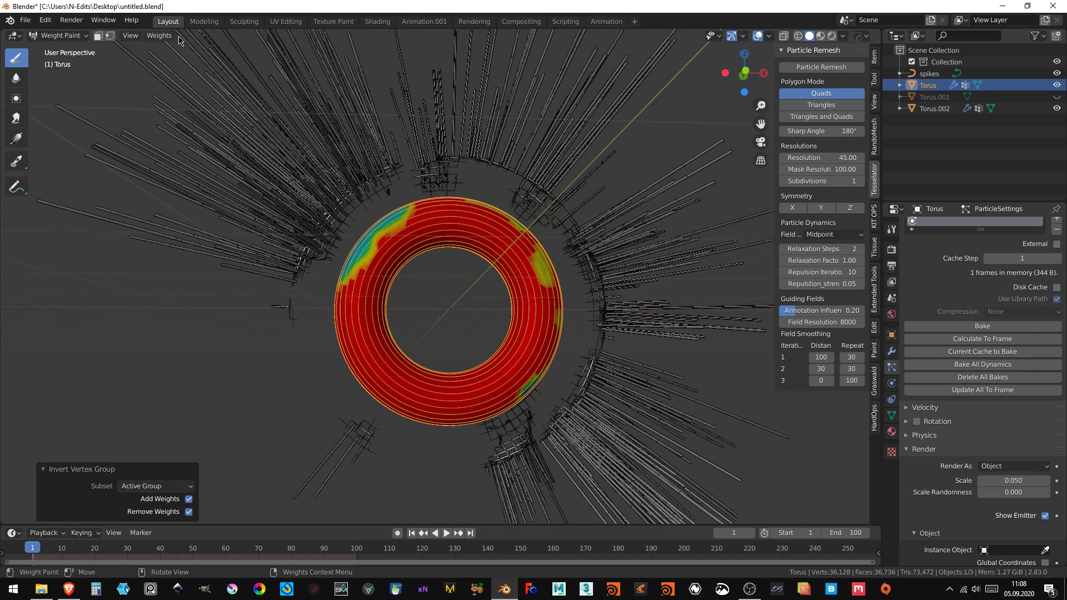
pyautogui.click(66, 35)
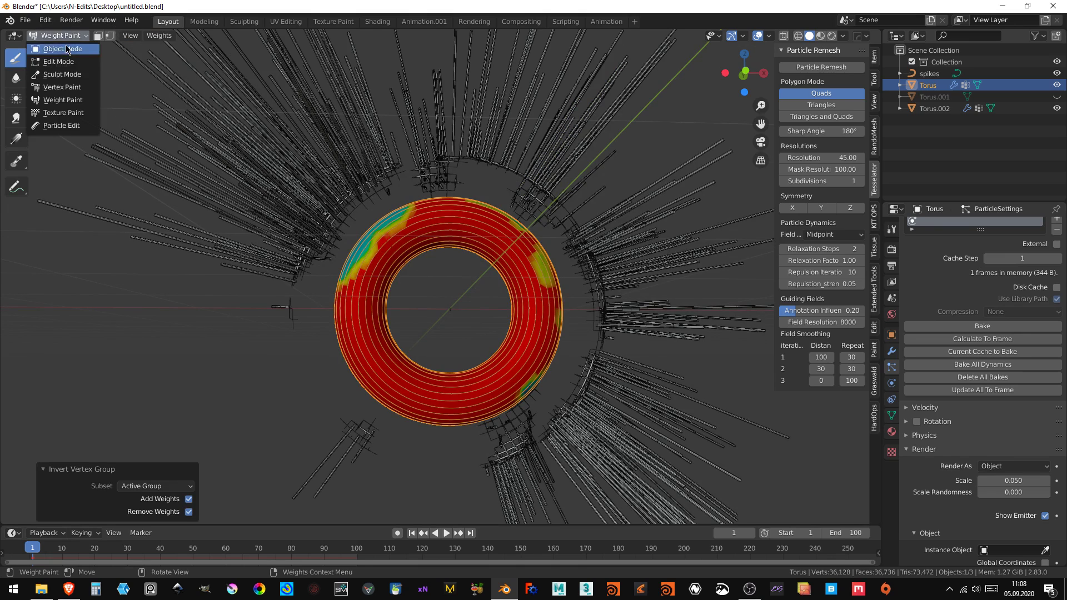
pyautogui.click(63, 49)
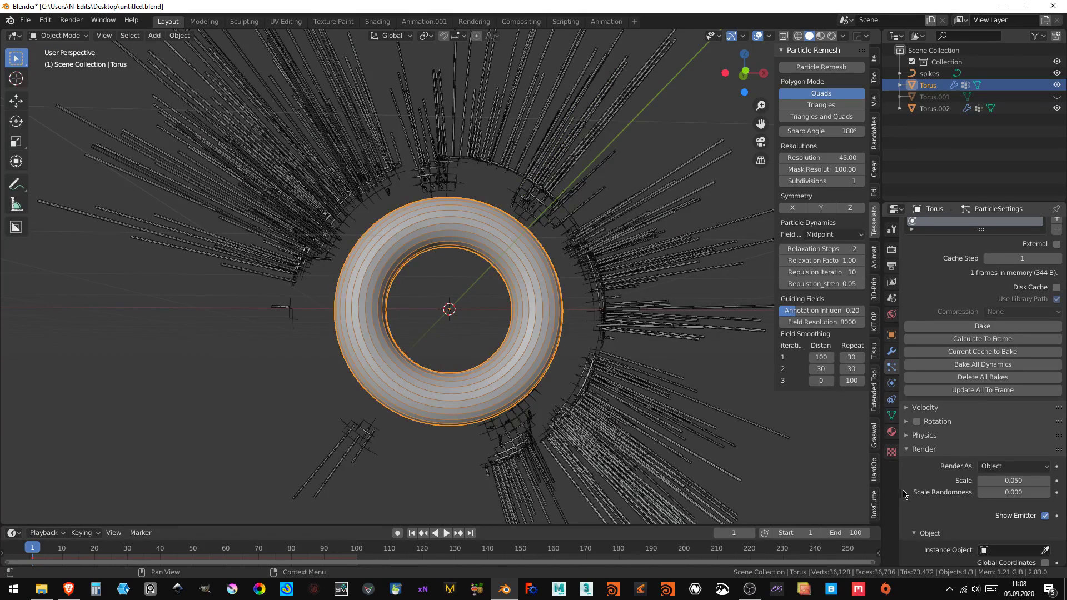
# - Preview the particle animation, rewind to frame 1, and remove the Torus's particle system
pyautogui.click(446, 532)
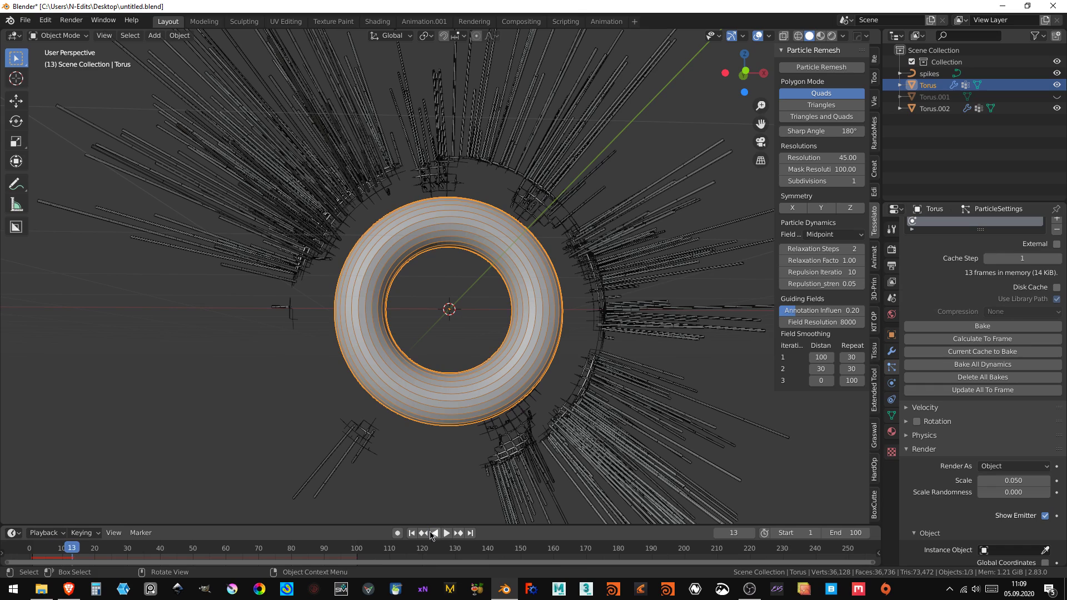
pyautogui.click(412, 533)
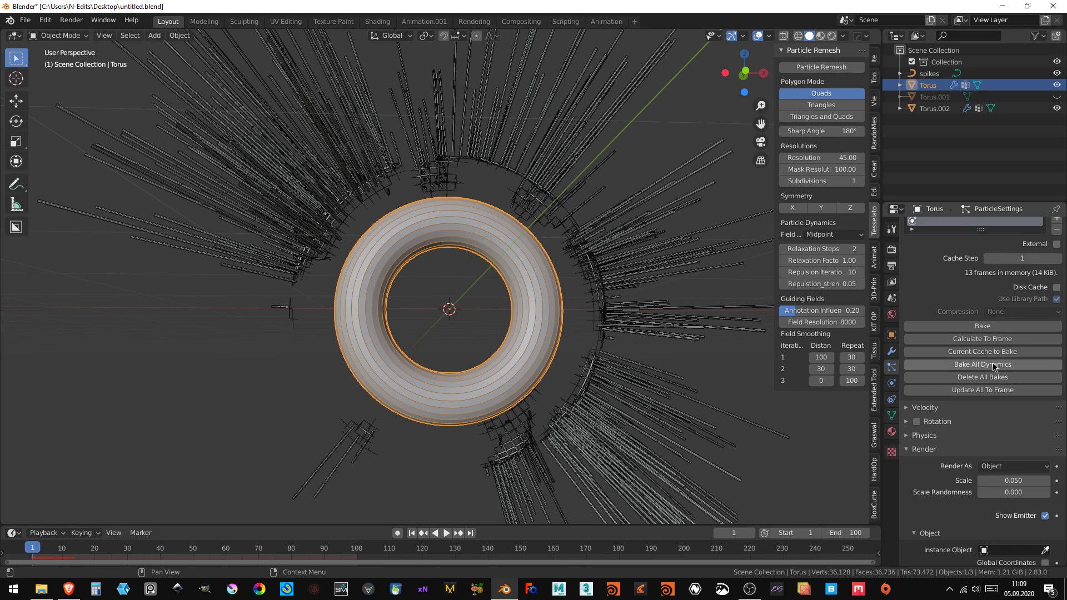
pyautogui.scroll(5, 1030, 314)
pyautogui.scroll(5, 1030, 314)
pyautogui.click(1060, 240)
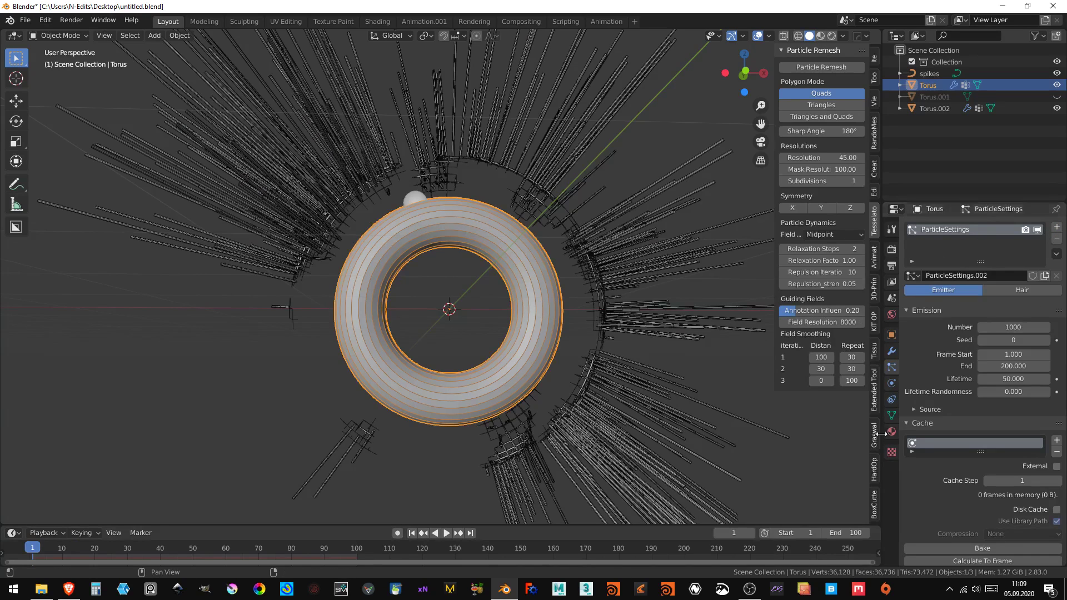
# - Drive particle density from the Group vertex group and set Gravity field weight to 0
pyautogui.scroll(-5, 981, 451)
pyautogui.scroll(-5, 980, 451)
pyautogui.scroll(-5, 981, 451)
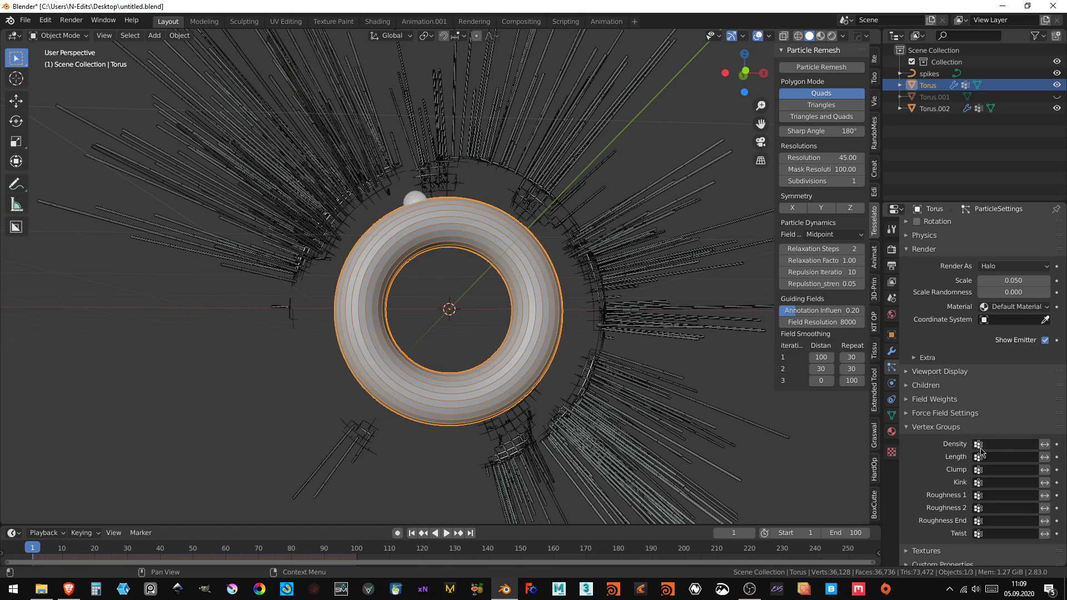
pyautogui.click(992, 444)
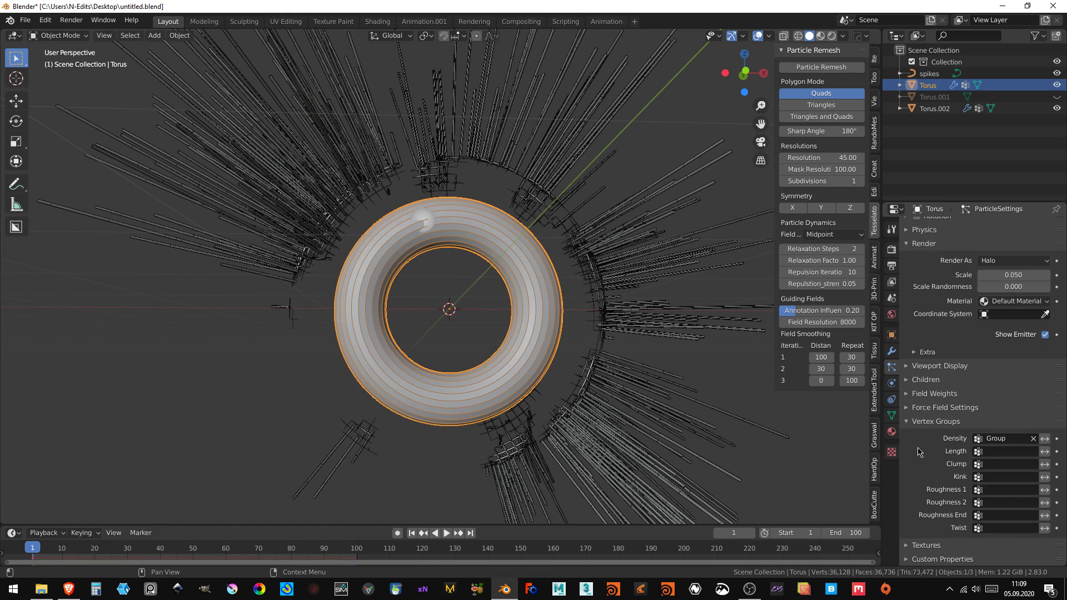
pyautogui.click(911, 409)
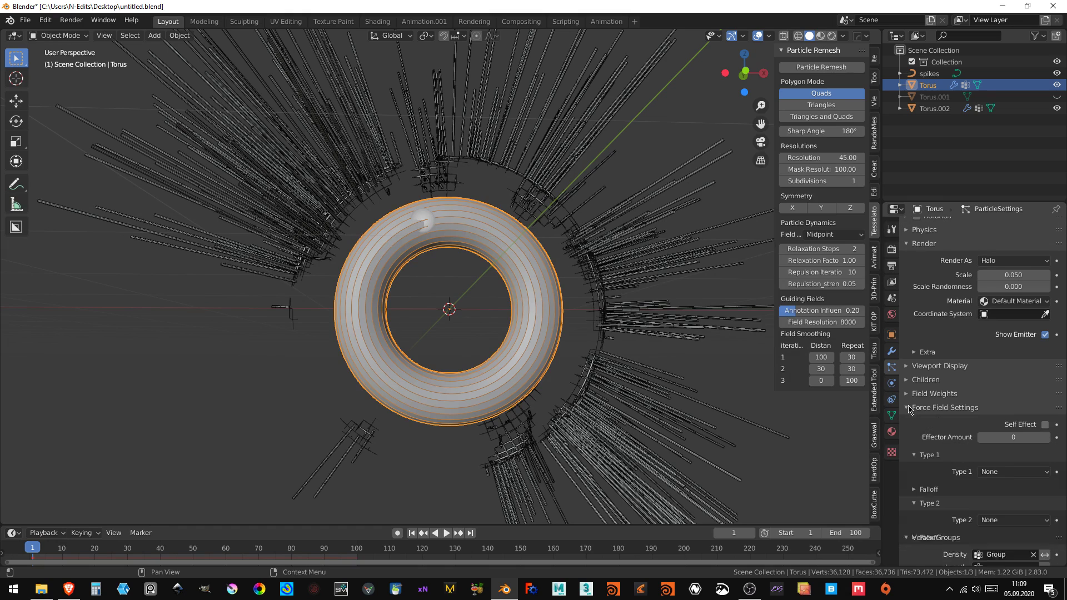
pyautogui.click(926, 396)
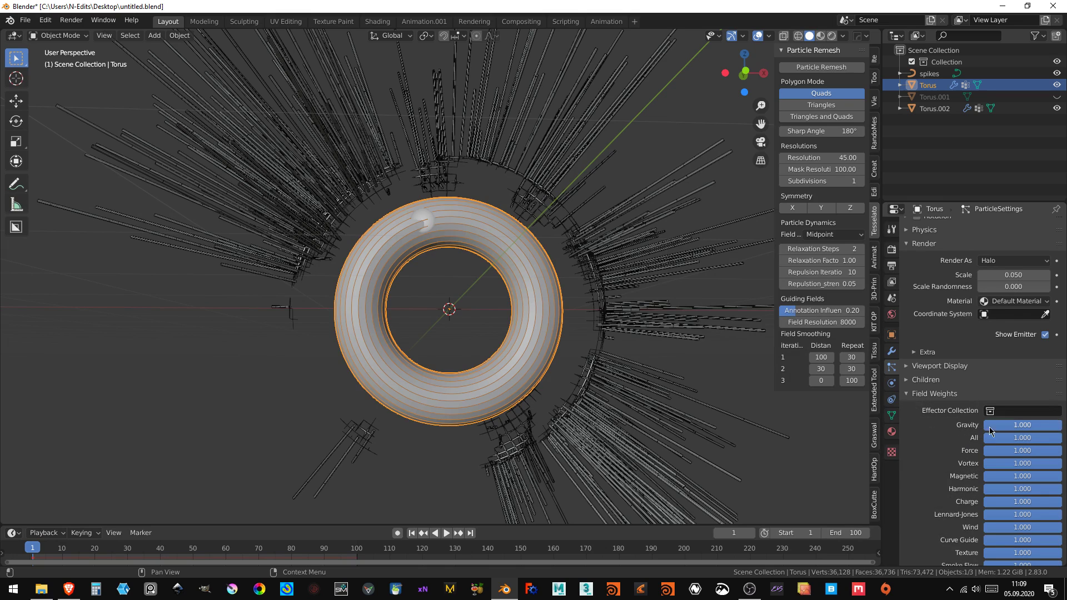
pyautogui.click(989, 426)
pyautogui.write('0')
pyautogui.press('Return')
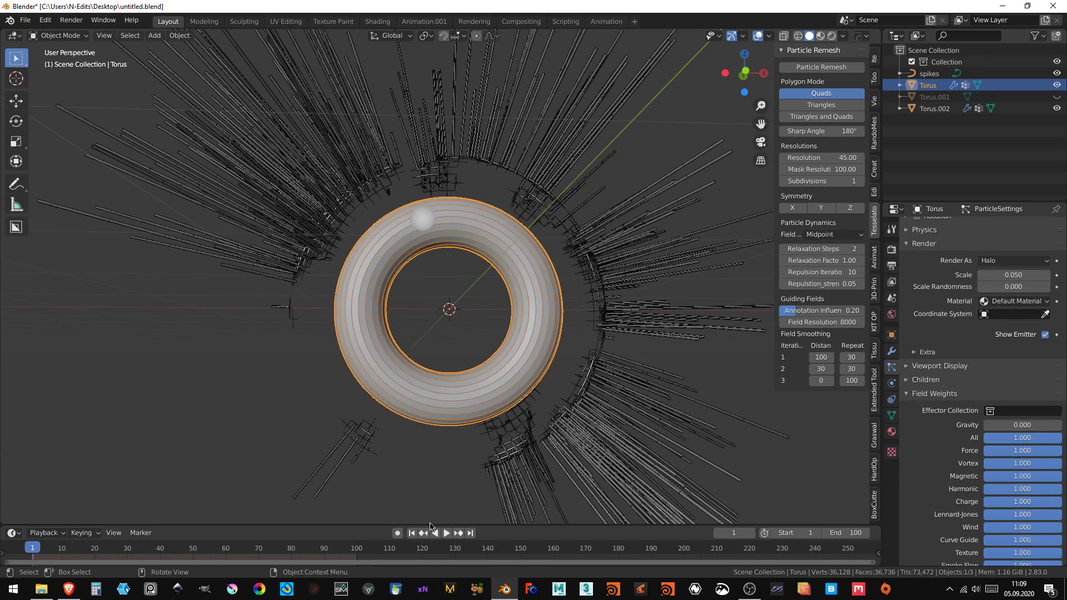
# - Play the particles and shrink their viewport display size to 0.03 m
pyautogui.click(446, 532)
pyautogui.scroll(-3, 491, 342)
pyautogui.moveTo(479, 323); pyautogui.dragTo(551, 337, button='middle')
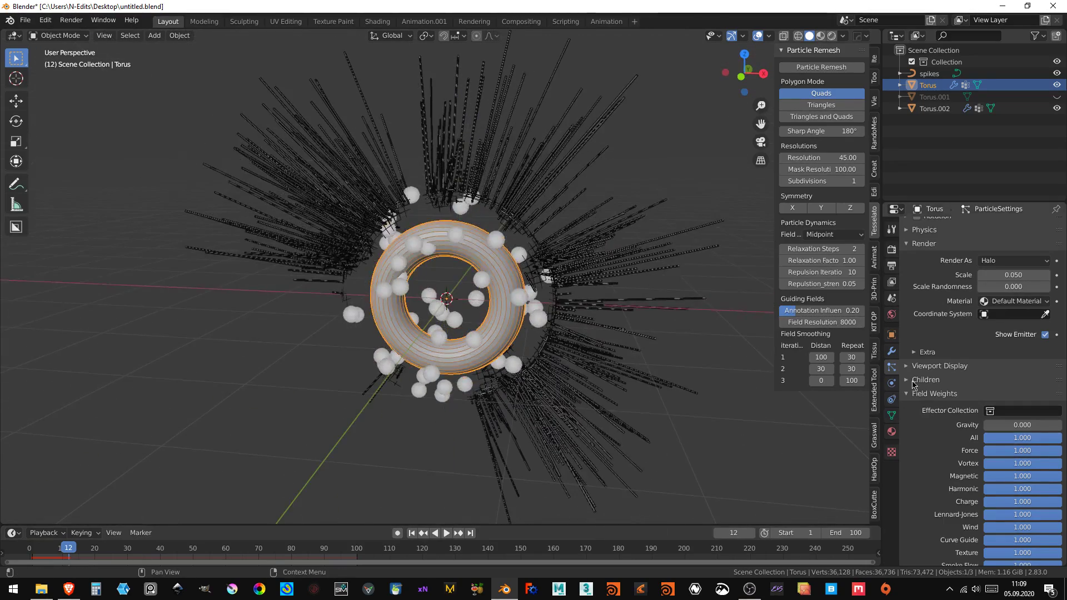
pyautogui.click(913, 367)
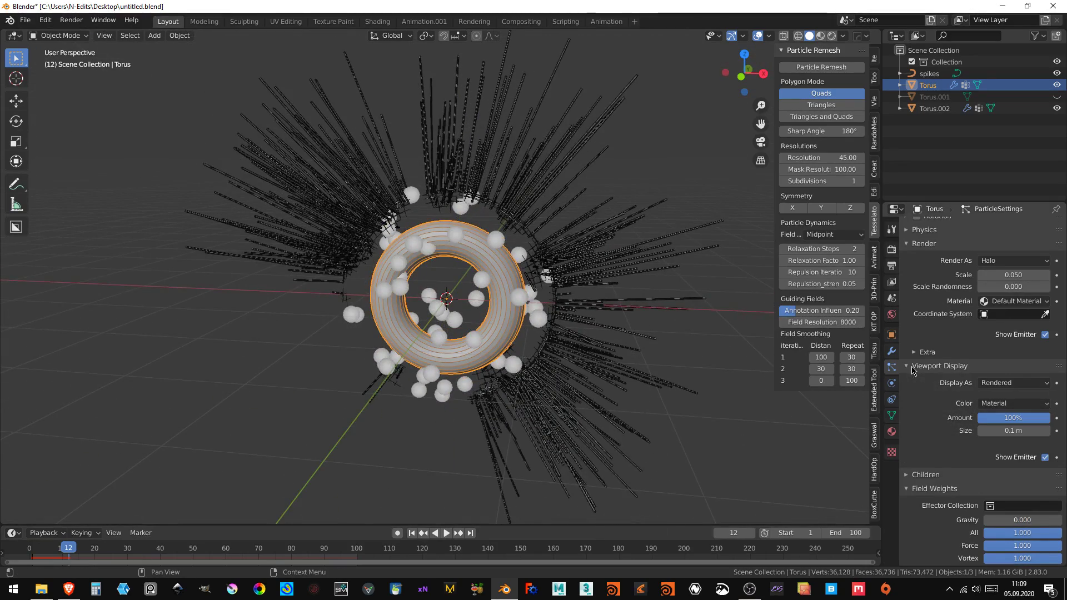
pyautogui.moveTo(1005, 433); pyautogui.dragTo(983, 432)
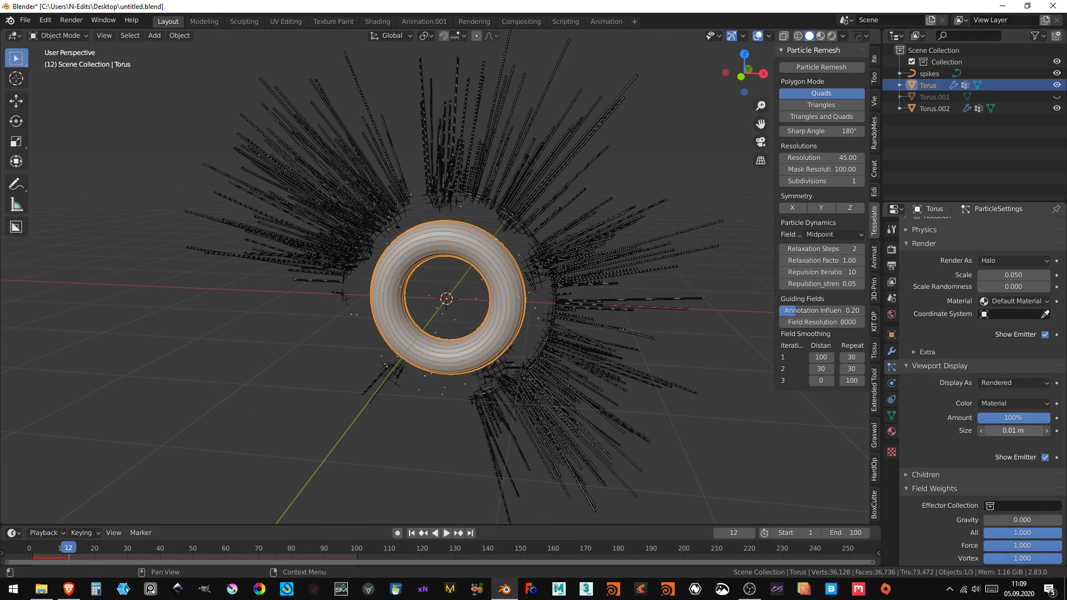
pyautogui.scroll(4, 545, 313)
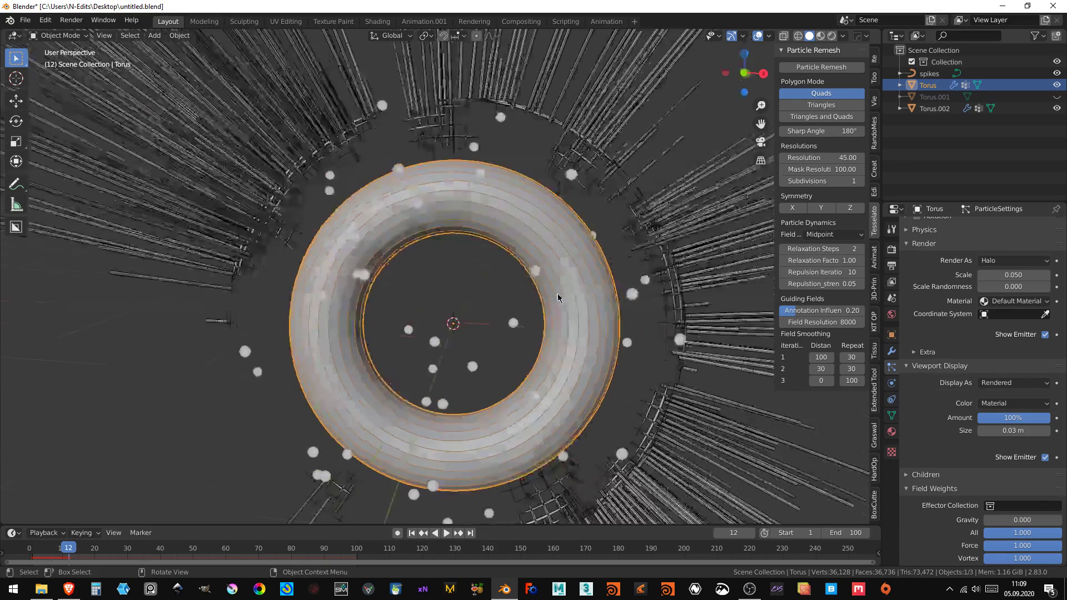
pyautogui.press('KP_1')
pyautogui.scroll(-4, 558, 293)
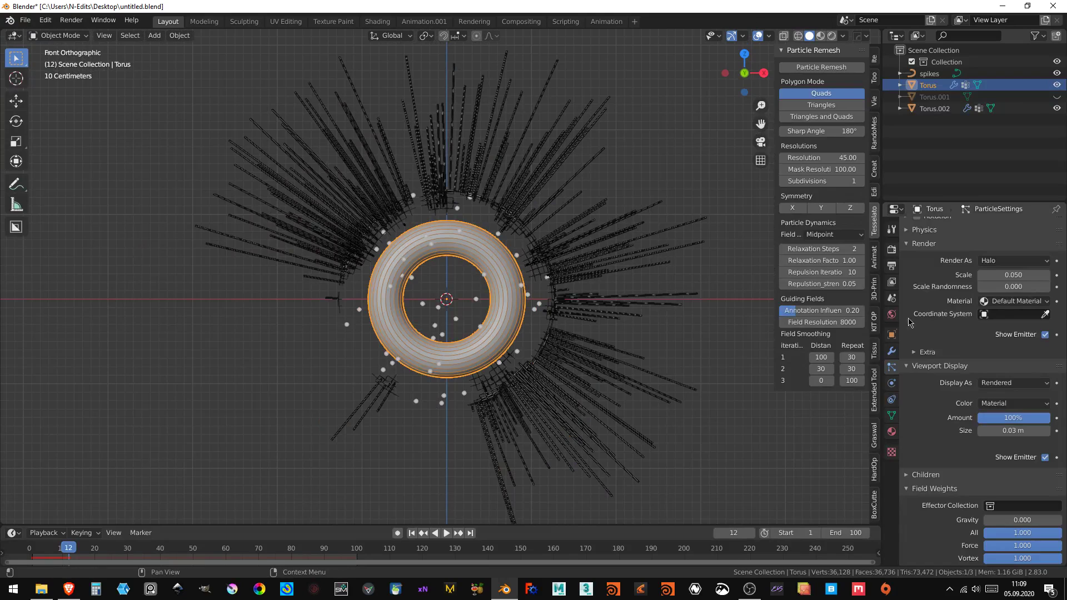
pyautogui.scroll(5, 943, 364)
pyautogui.click(907, 335)
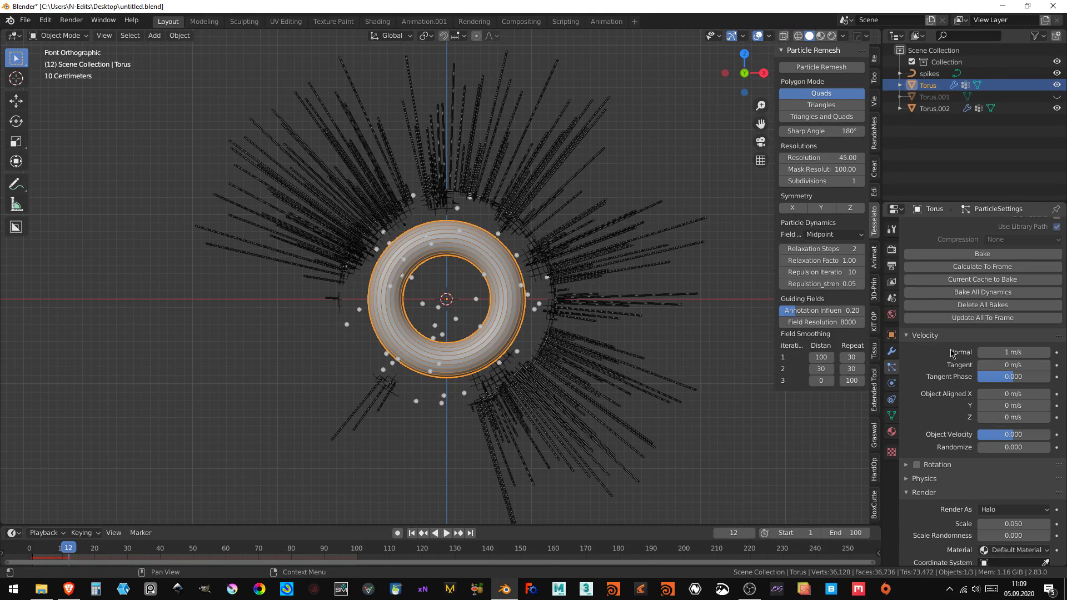
pyautogui.write('0.2')
# - Set the torus particles' normal velocity to 0.2 m/s and play to preview the emission
pyautogui.press('Return')
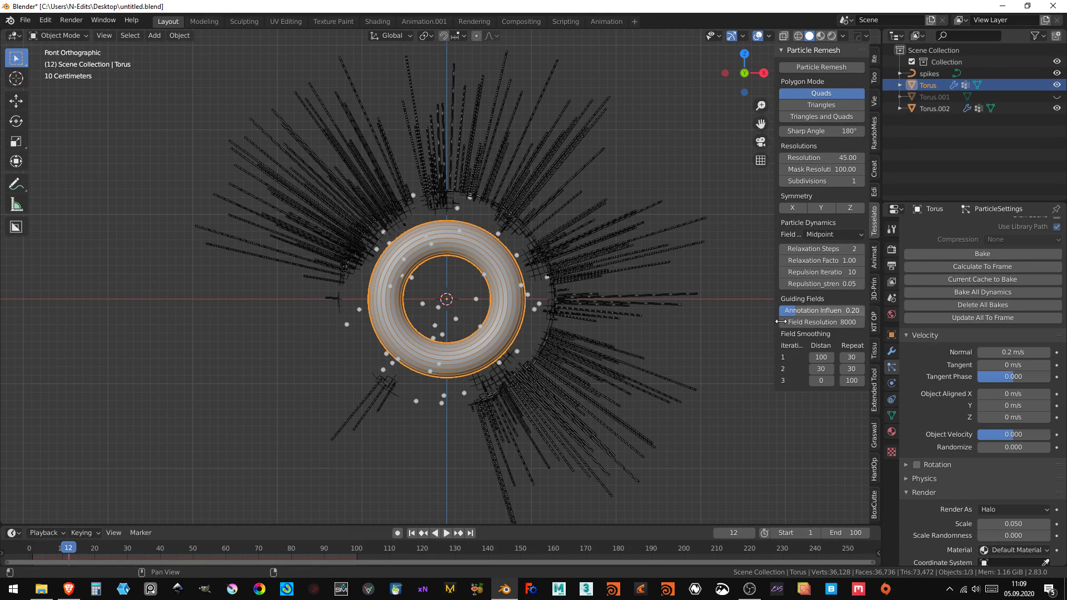
pyautogui.click(446, 533)
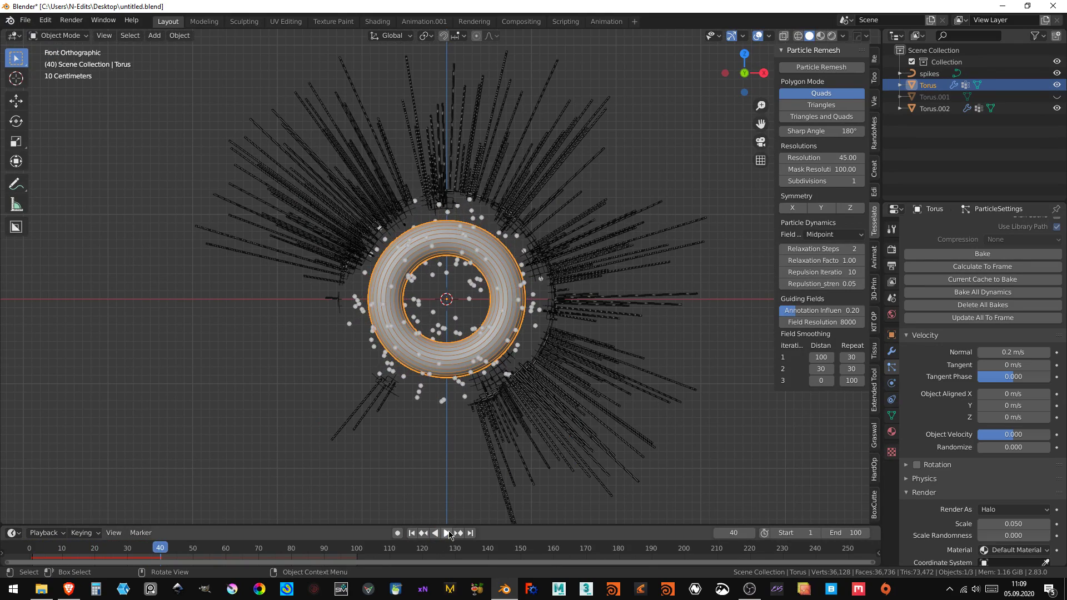
pyautogui.moveTo(289, 288); pyautogui.dragTo(236, 285, button='middle')
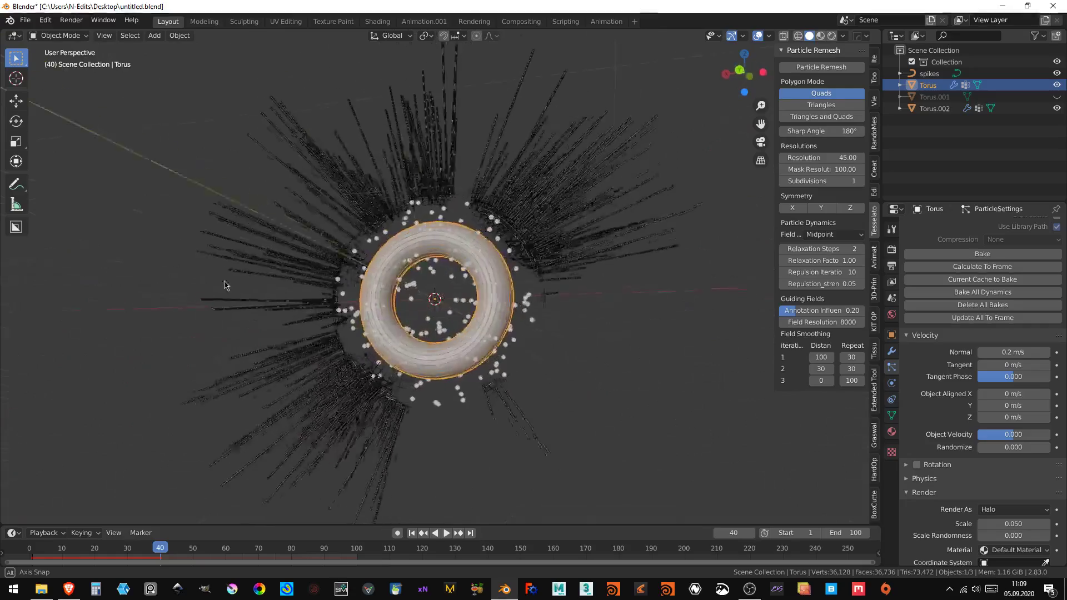
pyautogui.moveTo(236, 285); pyautogui.dragTo(497, 306, button='middle')
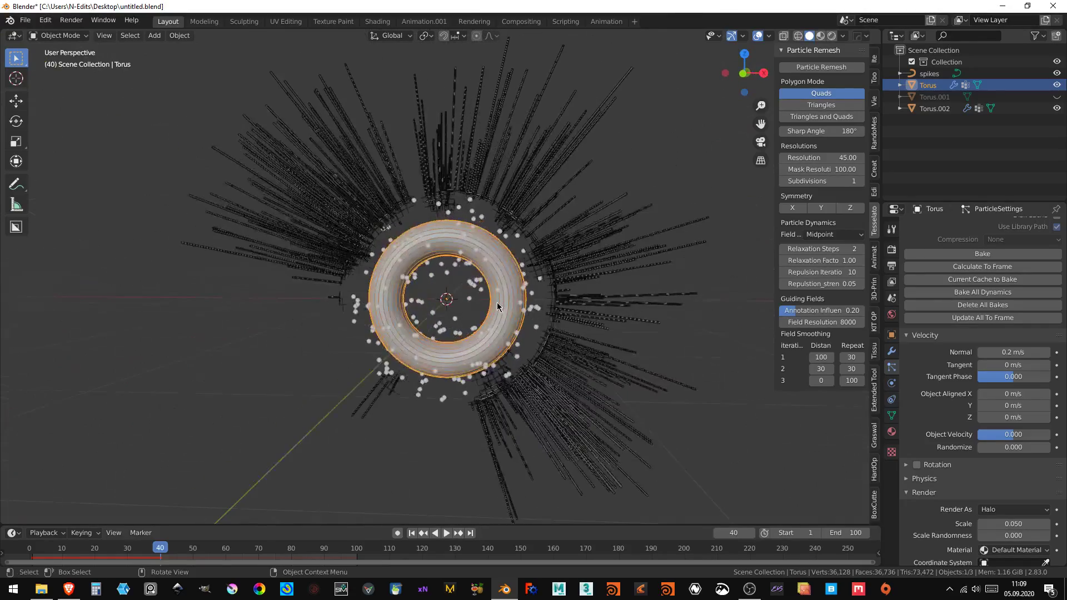
pyautogui.press('KP_1')
pyautogui.scroll(3, 340, 192)
pyautogui.scroll(2, 376, 260)
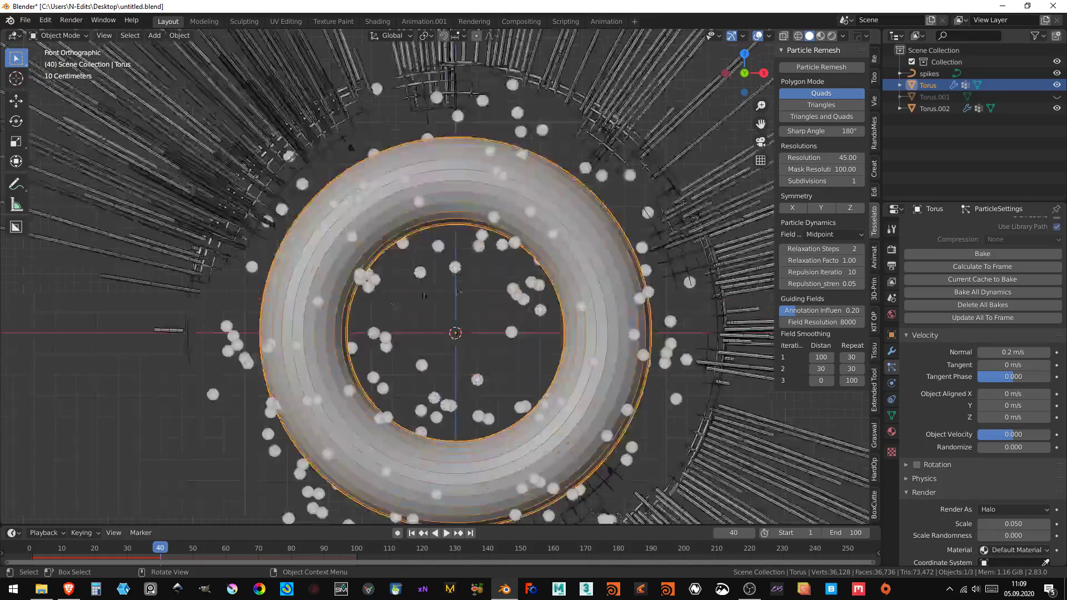
# - Enter Edit Mode on the torus and select a single loop of its faces
pyautogui.moveTo(387, 297); pyautogui.dragTo(423, 289, button='middle')
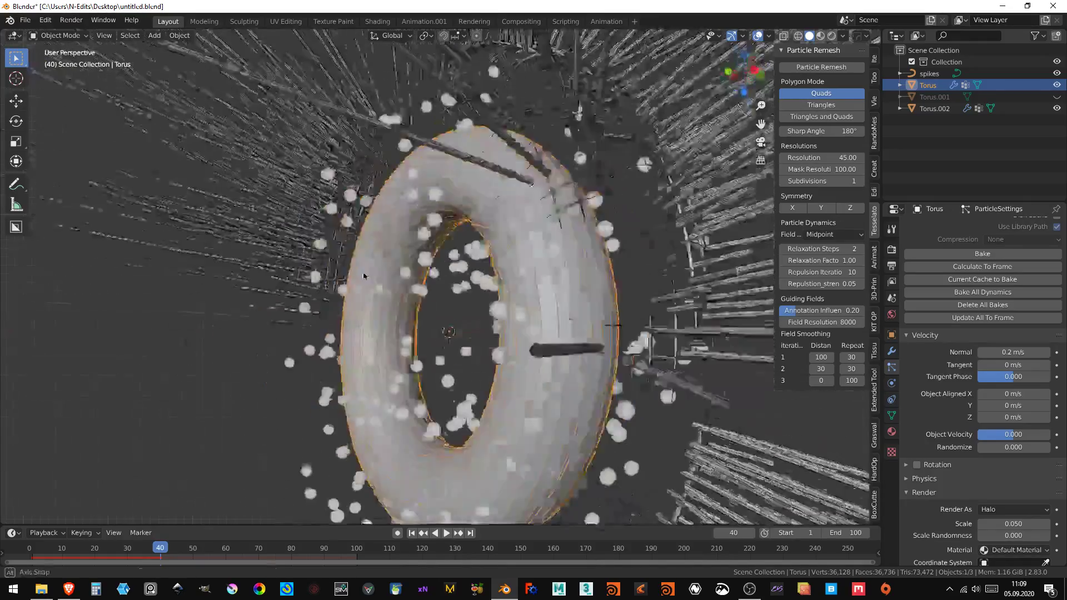
pyautogui.scroll(-3, 424, 286)
pyautogui.scroll(3, 433, 261)
pyautogui.press('Tab')
pyautogui.moveTo(441, 232); pyautogui.dragTo(421, 190, button='middle')
pyautogui.keyDown('alt'); pyautogui.click(481, 179); pyautogui.keyUp('alt')
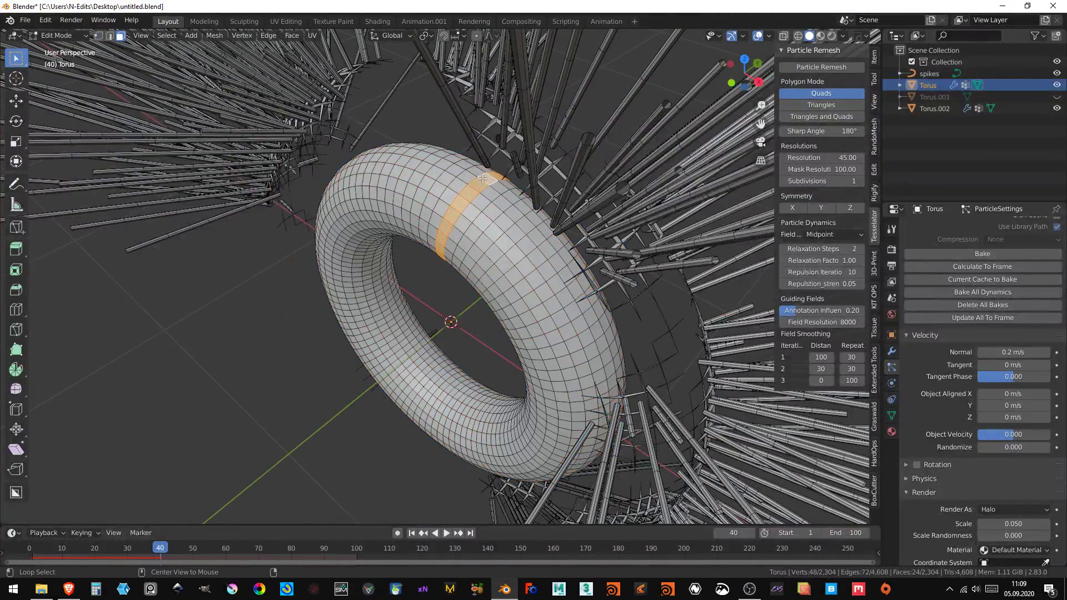
# - Grow the face loop twice into a wider band, then invert the selection
pyautogui.press('ctrl+KP_Add')
pyautogui.press('ctrl+KP_Add')
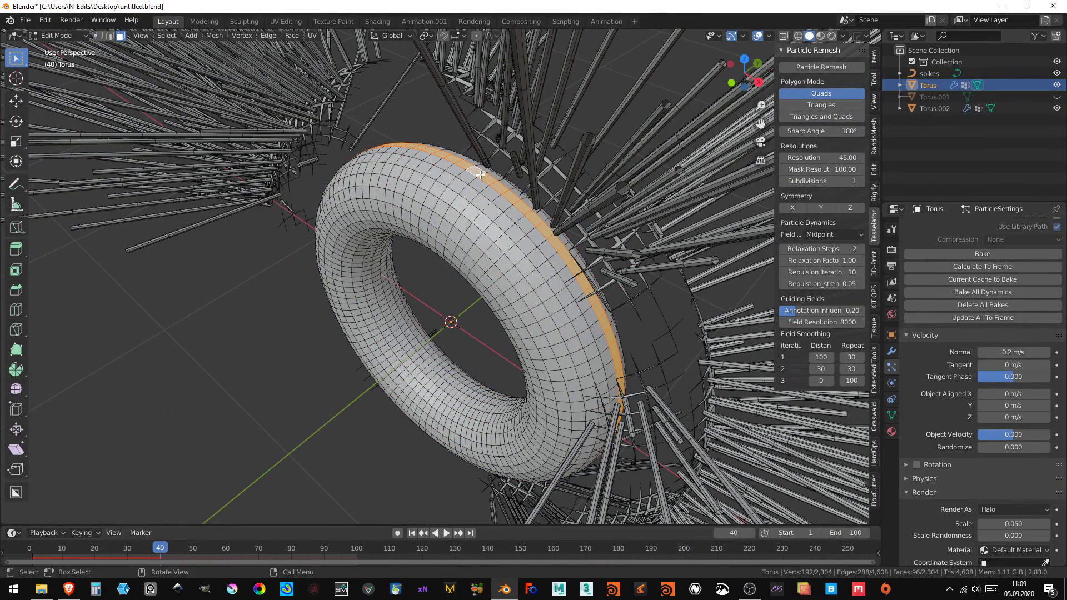
pyautogui.press('ctrl+KP_Add')
pyautogui.press('ctrl+KP_Add')
pyautogui.press('ctrl+KP_Add')
pyautogui.press('ctrl+KP_Add')
pyautogui.press('ctrl+KP_Add')
pyautogui.press('ctrl+KP_Add')
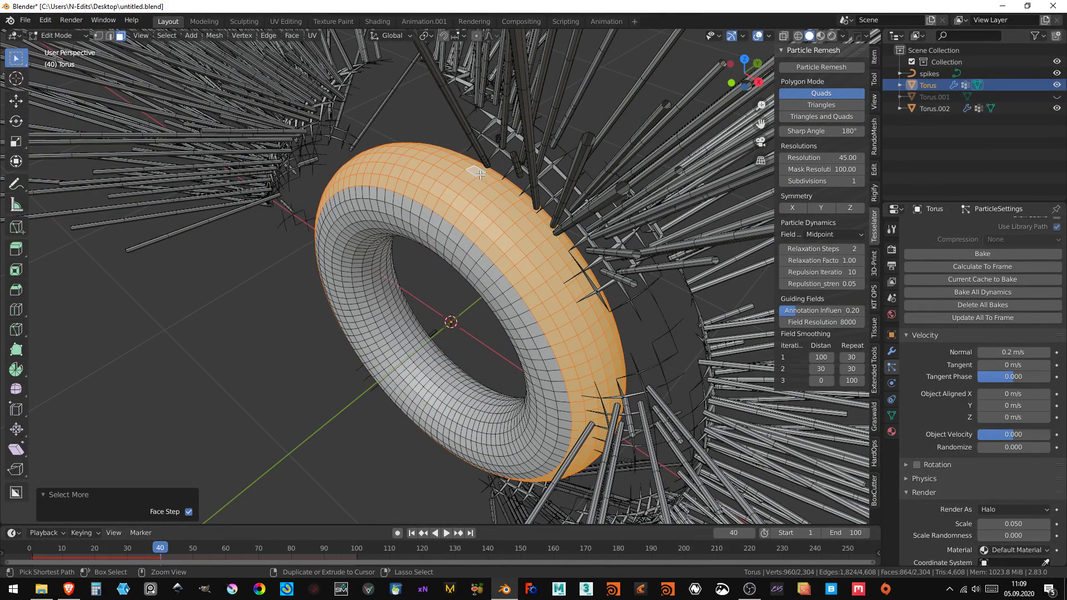
pyautogui.scroll(-5, 480, 173)
pyautogui.moveTo(474, 186)
pyautogui.mouseDown(button='middle')
pyautogui.moveTo(543, 98)
pyautogui.moveTo(527, 154)
pyautogui.mouseUp(button='middle')
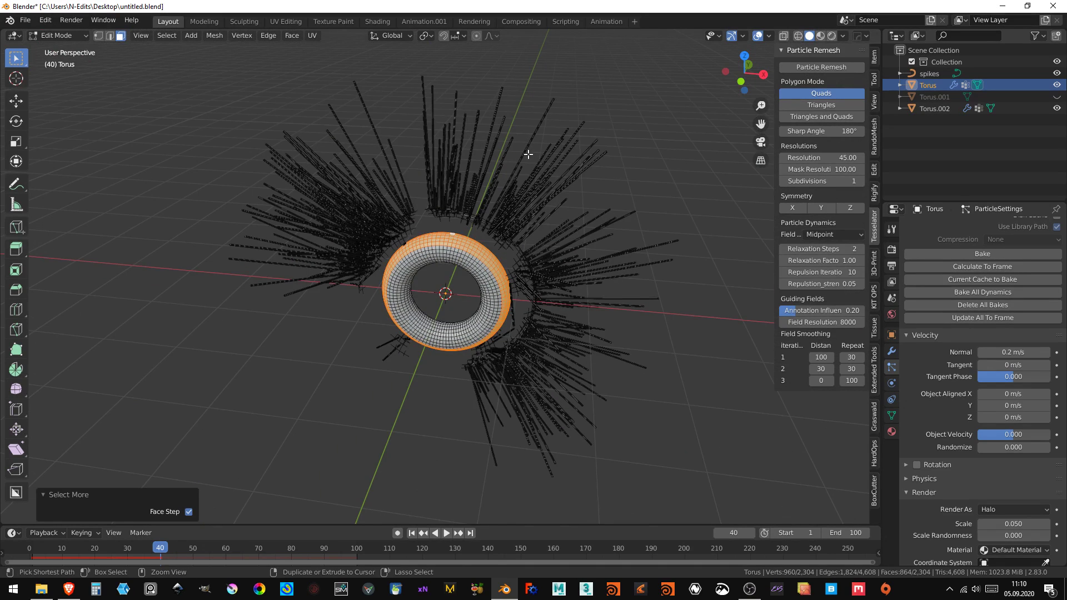
pyautogui.hotkey('ctrl', 'i')
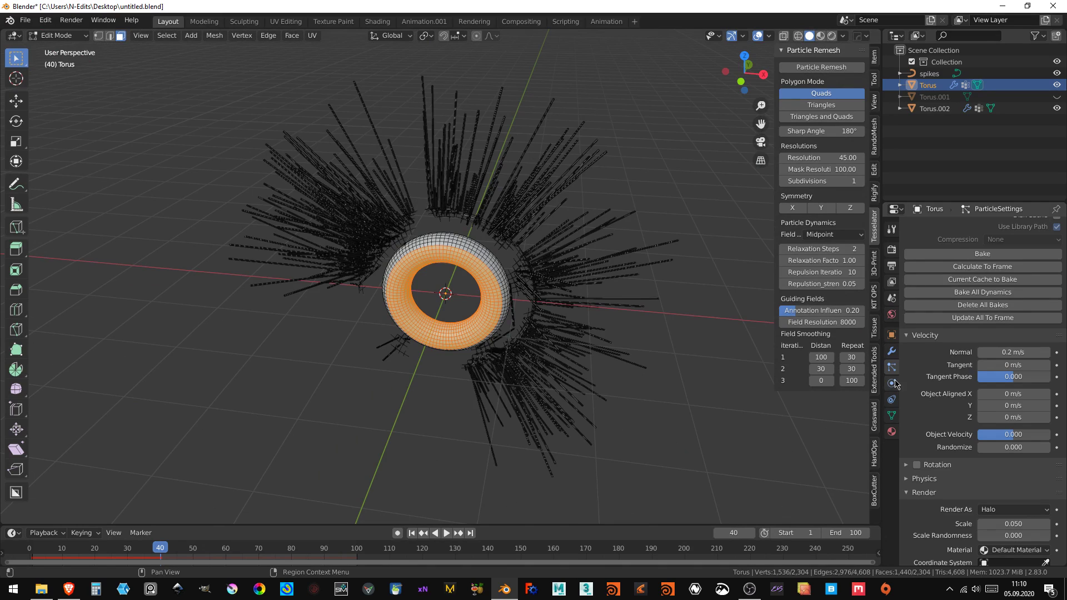
# - Show the torus's vertex groups, return to Object Mode and rewind to frame 1
pyautogui.click(891, 415)
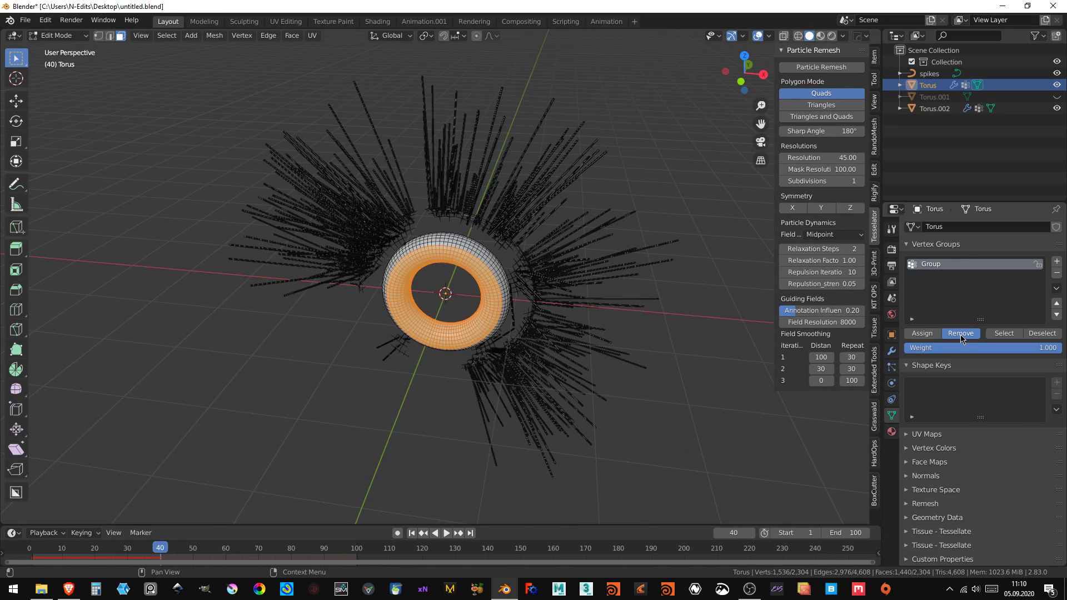
pyautogui.press('Tab')
pyautogui.click(412, 533)
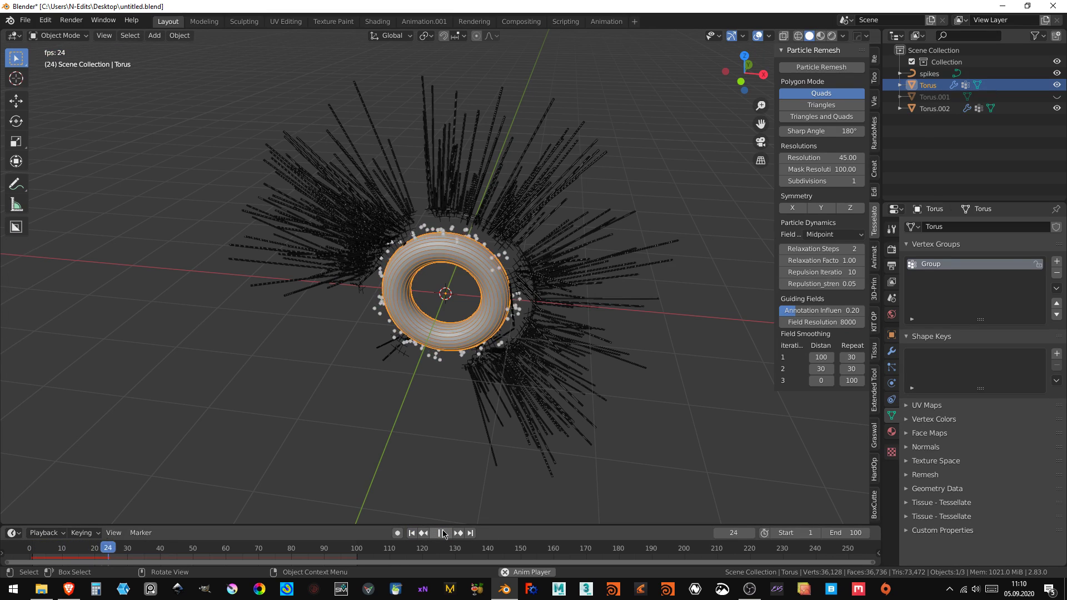
# - Pause playback and add a low-subdivision icosphere at the torus centre
pyautogui.click(441, 533)
pyautogui.moveTo(489, 356)
pyautogui.mouseDown(button='middle')
pyautogui.moveTo(533, 261)
pyautogui.moveTo(555, 250)
pyautogui.mouseUp(button='middle')
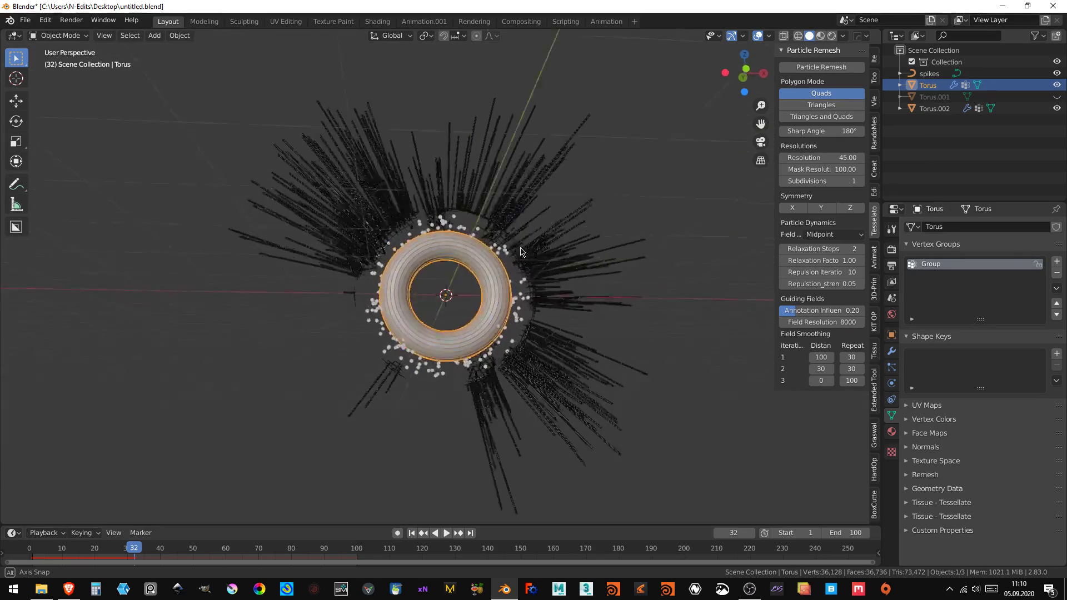
pyautogui.scroll(3, 555, 250)
pyautogui.keyDown('shift'); pyautogui.moveTo(722, 211); pyautogui.dragTo(798, 226, button='middle'); pyautogui.keyUp('shift')
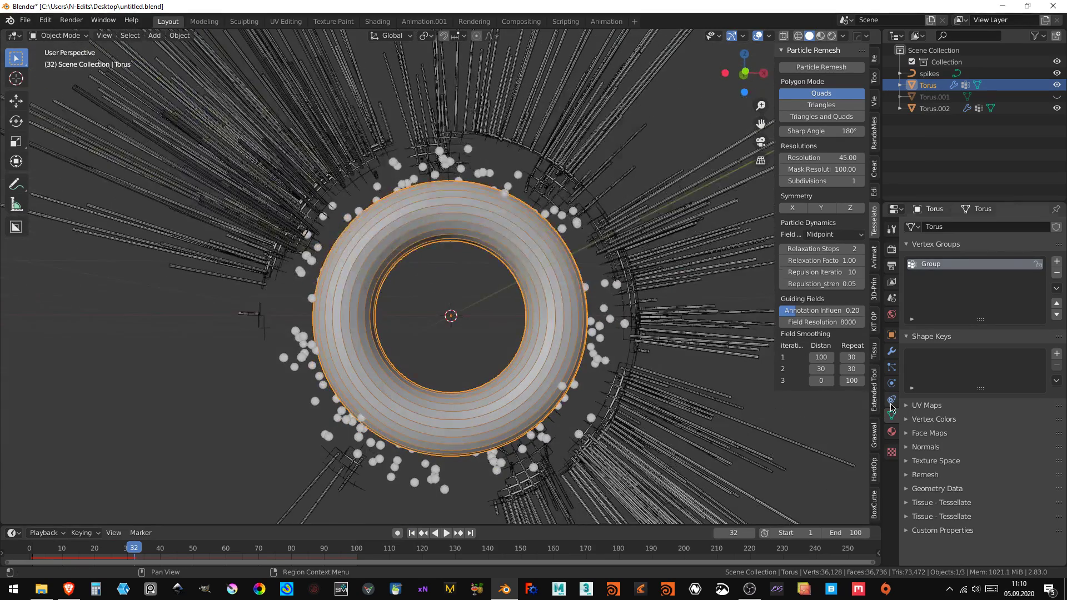
pyautogui.hotkey('shift', 'a')
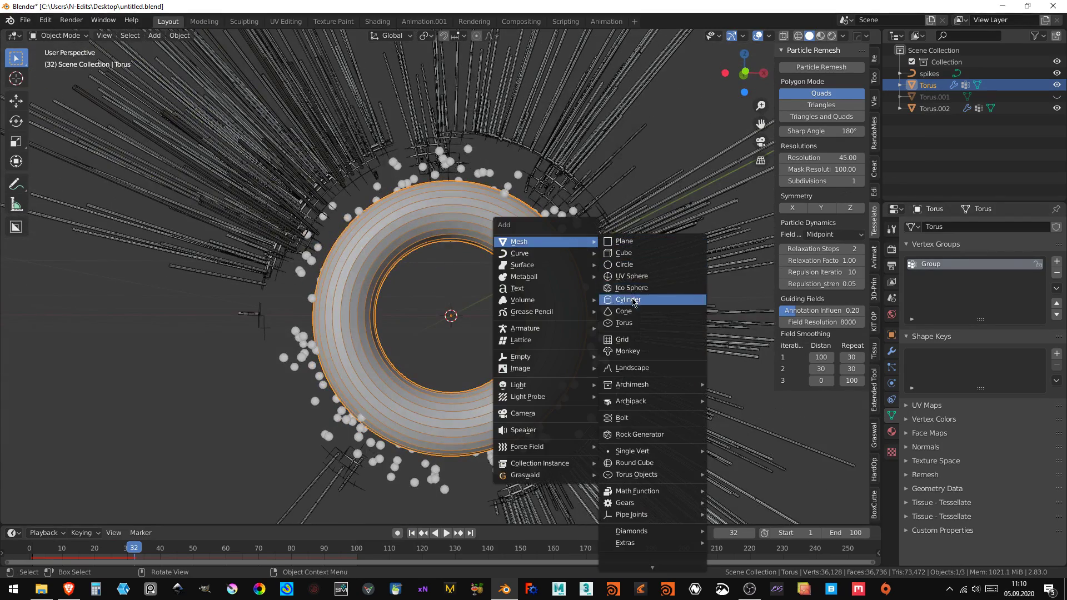
pyautogui.click(632, 287)
pyautogui.scroll(-6, 500, 256)
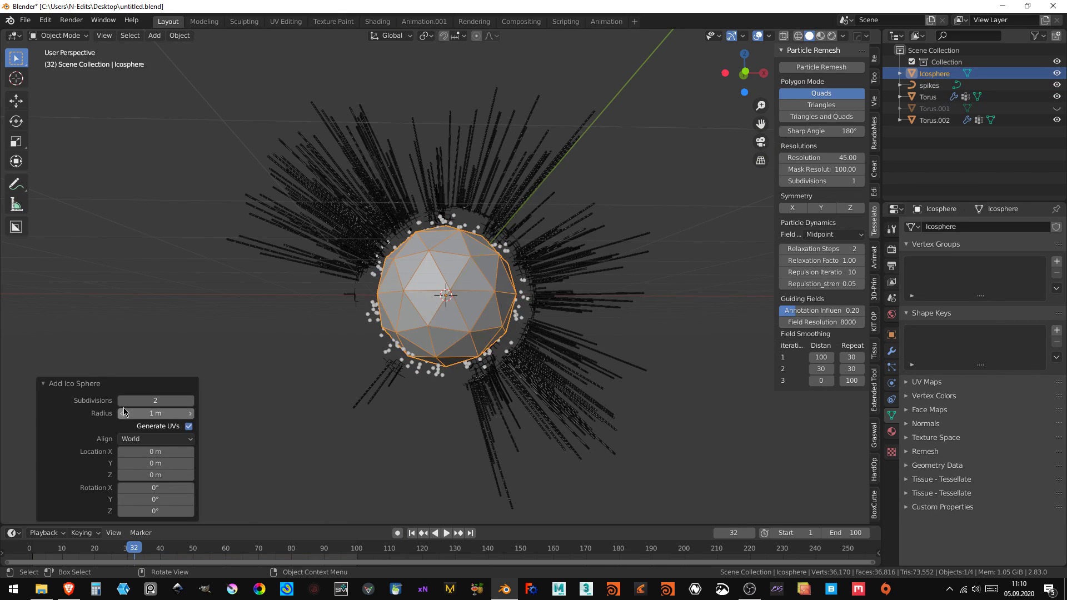
pyautogui.moveTo(161, 401); pyautogui.dragTo(153, 401)
pyautogui.scroll(2, 483, 283)
# - Scale the icosphere to 0.1 and apply its scale
pyautogui.write('s.1')
pyautogui.press('Return')
pyautogui.hotkey('ctrl', 'a')
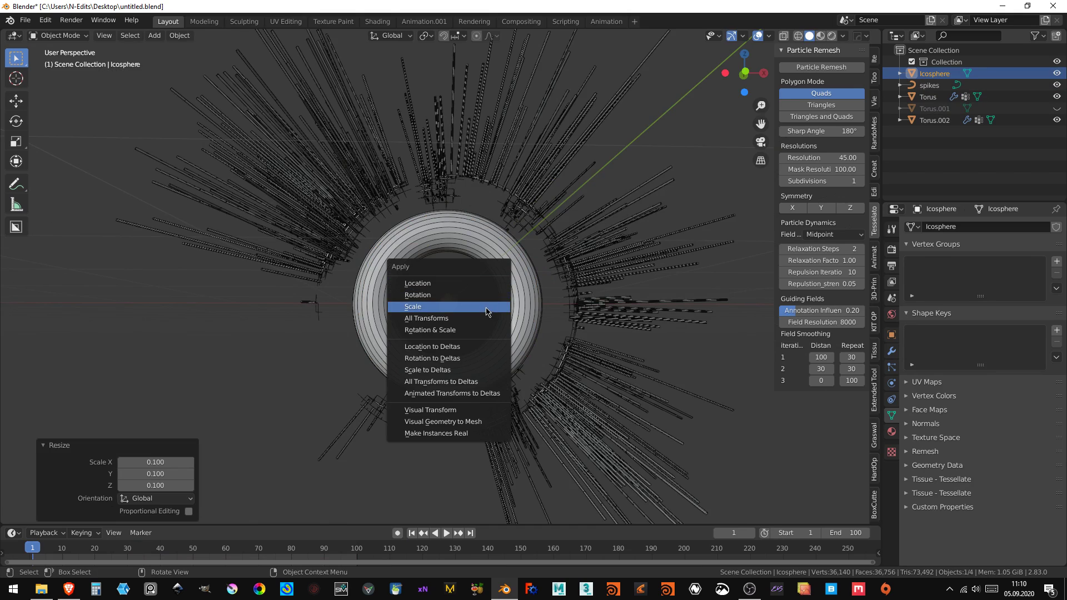
pyautogui.click(486, 308)
# - Hide and reshow the icosphere, enabling render visibility toggles in the outliner
pyautogui.scroll(-2, 492, 309)
pyautogui.scroll(2, 492, 308)
pyautogui.click(1056, 73)
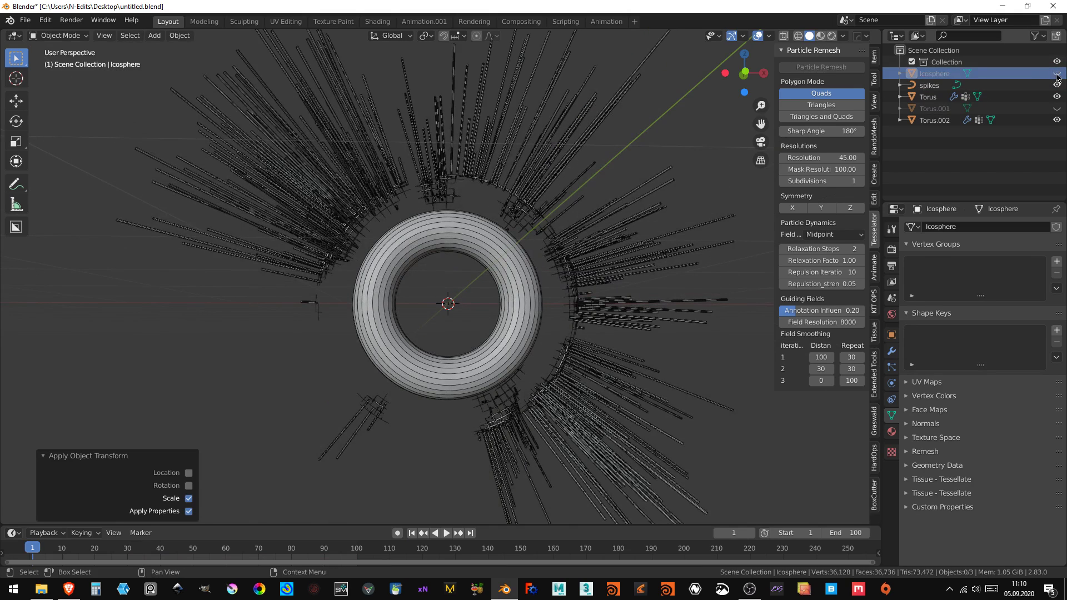
pyautogui.click(1035, 36)
pyautogui.click(1044, 74)
# - Select the torus and bring up its particle Render As choices
pyautogui.click(518, 288)
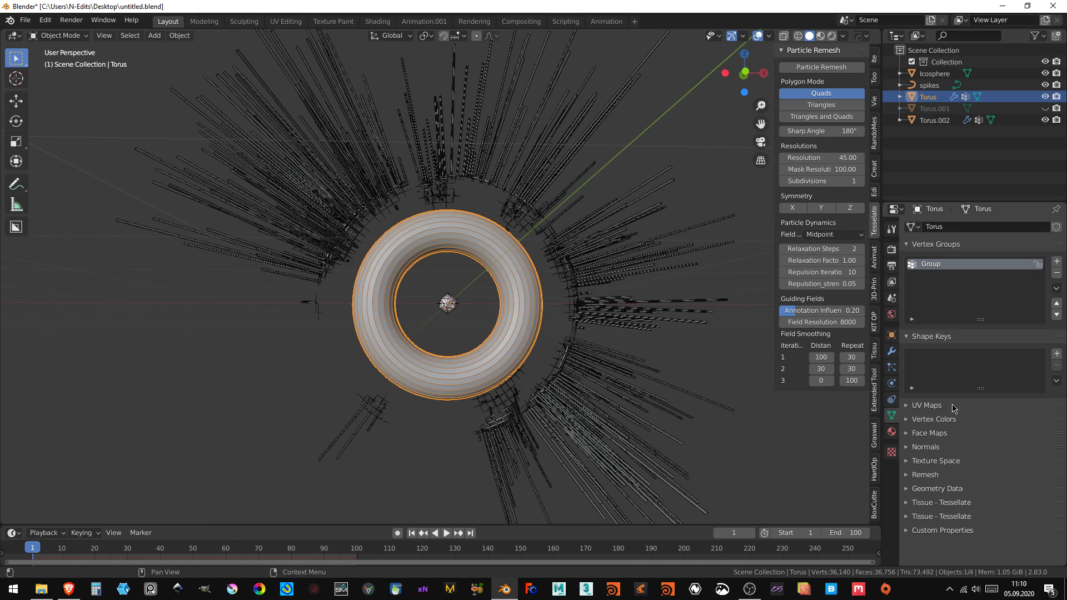
pyautogui.click(891, 366)
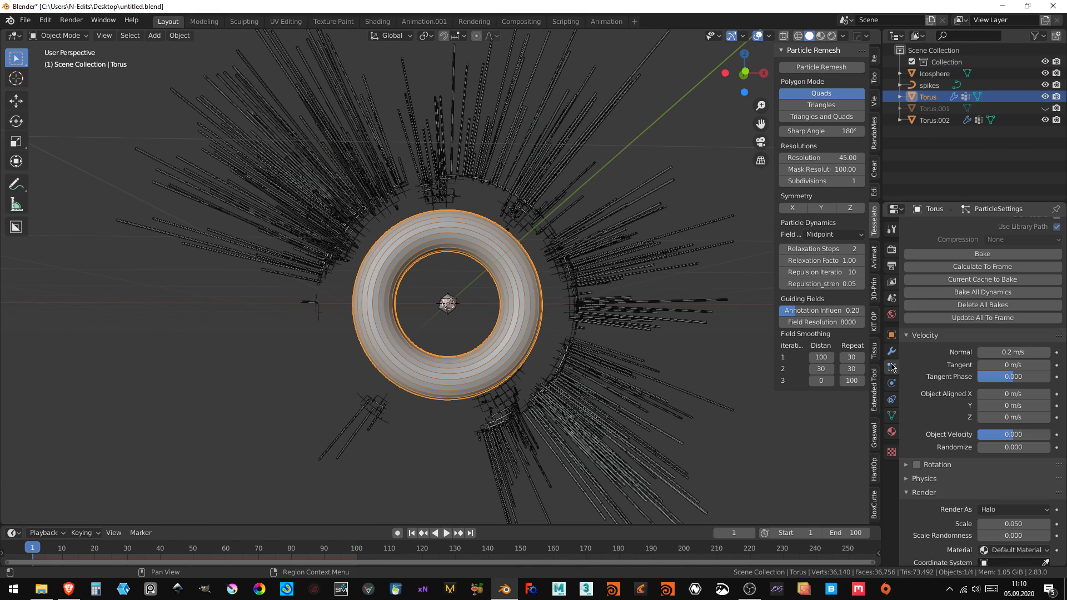
pyautogui.scroll(-3, 970, 497)
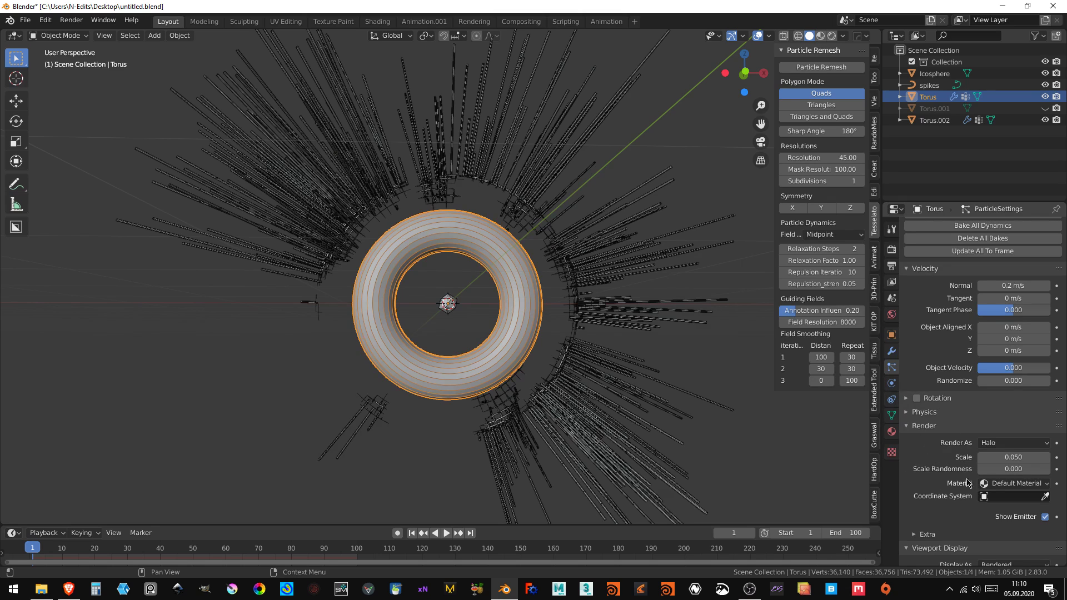
pyautogui.click(1000, 443)
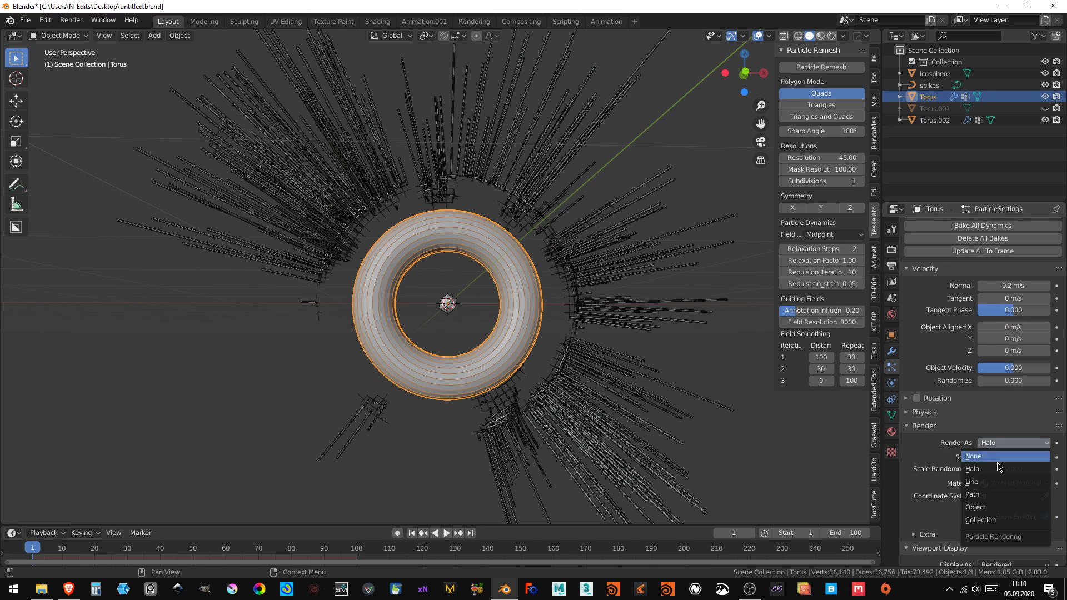
# - Render the torus particles as Object instances of the Icosphere and preview them
pyautogui.click(990, 507)
pyautogui.click(1011, 528)
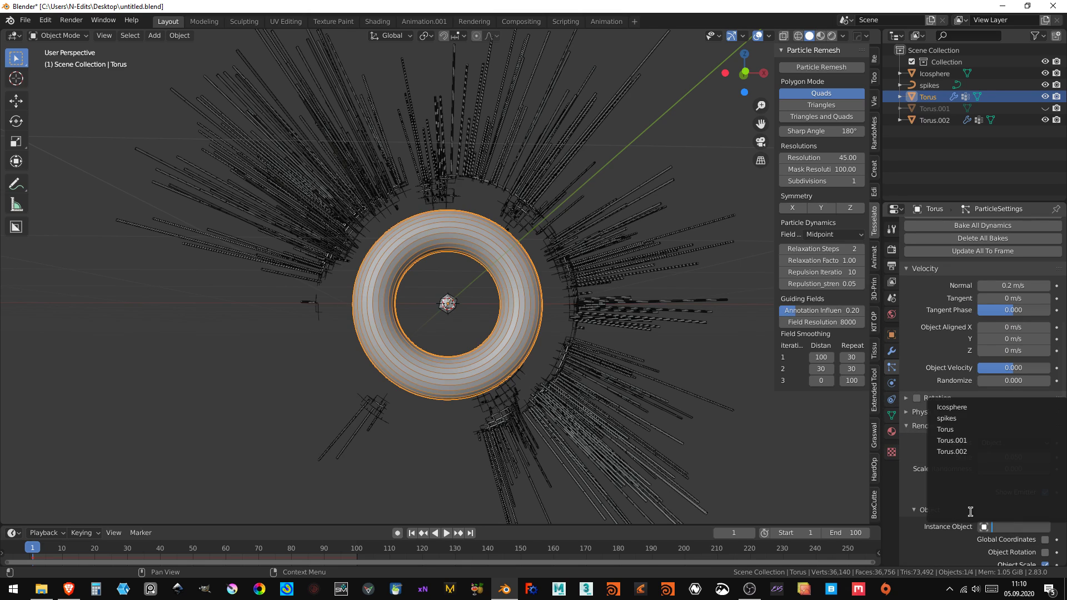
pyautogui.click(965, 407)
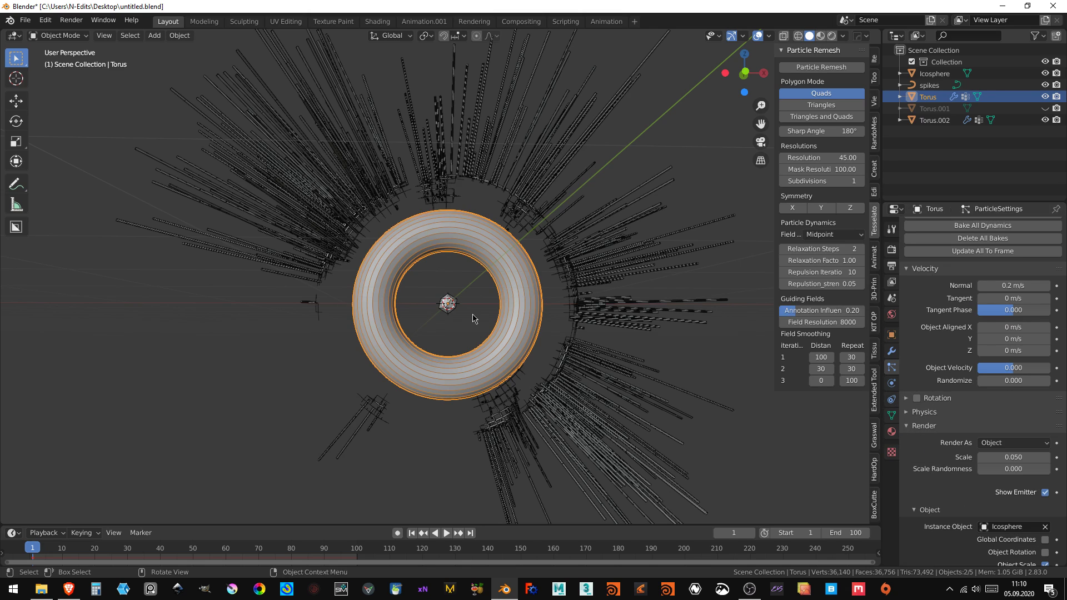
pyautogui.click(446, 533)
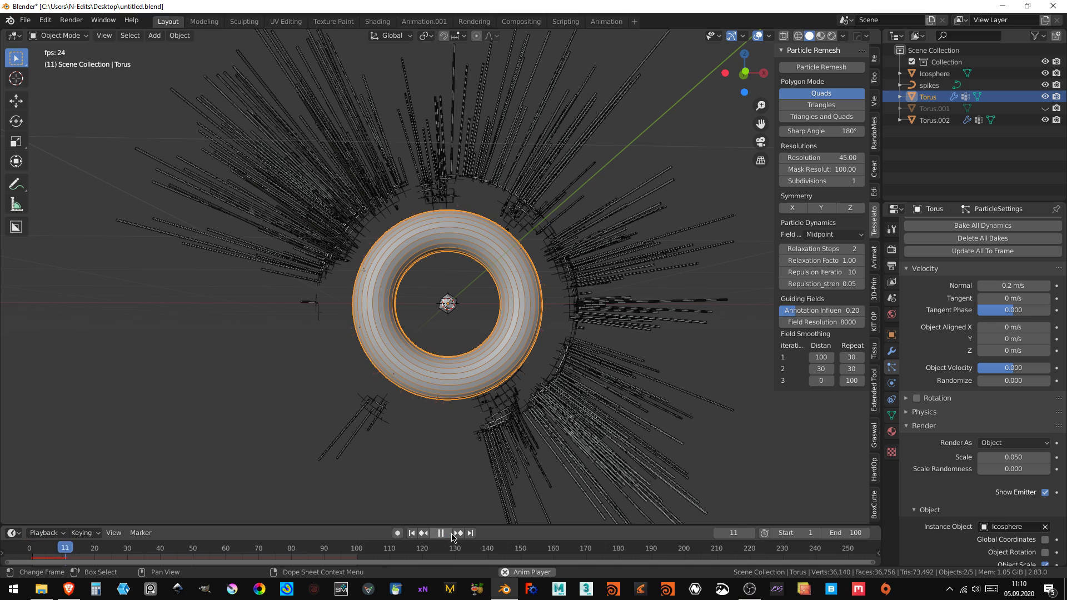
pyautogui.press('space')
# - Enlarge the icosphere about 2.5 times and apply its scale
pyautogui.scroll(3, 455, 334)
pyautogui.scroll(2, 456, 333)
pyautogui.click(455, 334)
pyautogui.press('s')
pyautogui.click(532, 357)
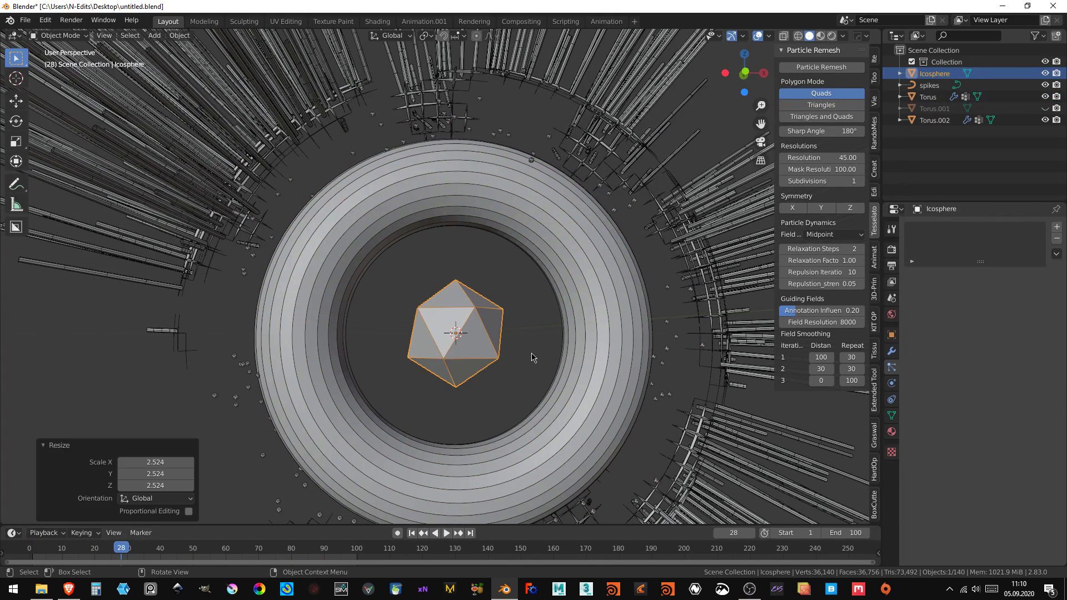
pyautogui.hotkey('ctrl', 'a')
pyautogui.click(522, 353)
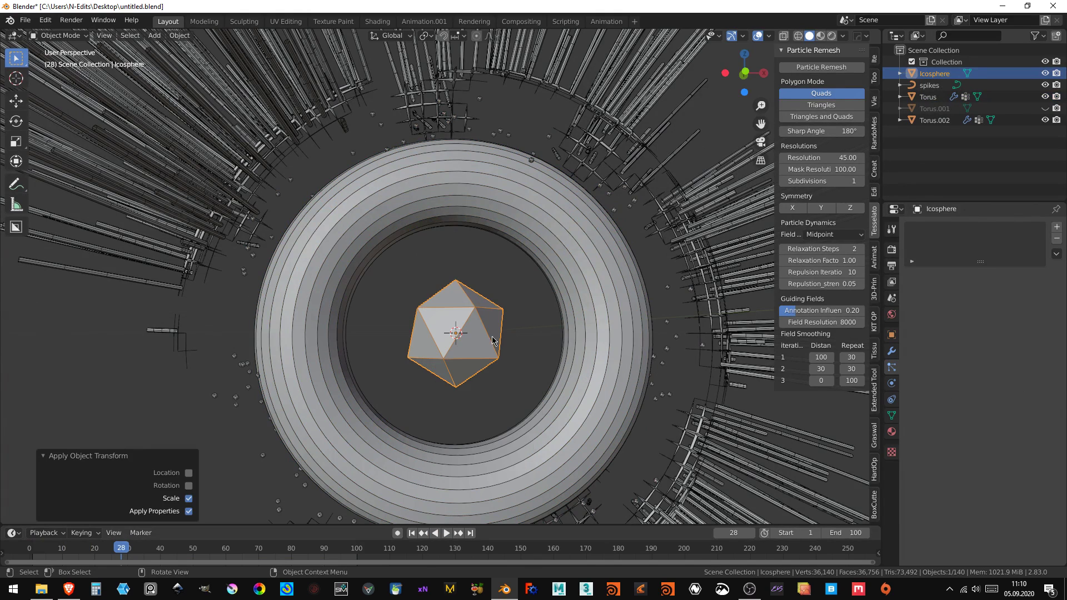
# - Shrink the icosphere to 0.1, apply the scale, and reselect the torus
pyautogui.write('s.1')
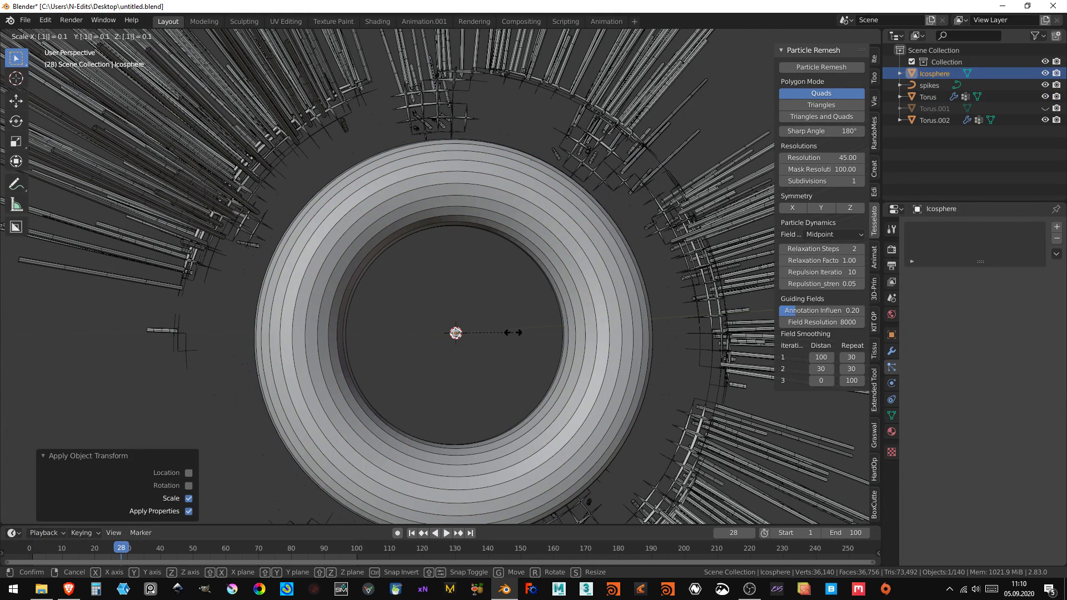
pyautogui.press('Return')
pyautogui.hotkey('ctrl', 'a')
pyautogui.click(525, 333)
pyautogui.click(595, 228)
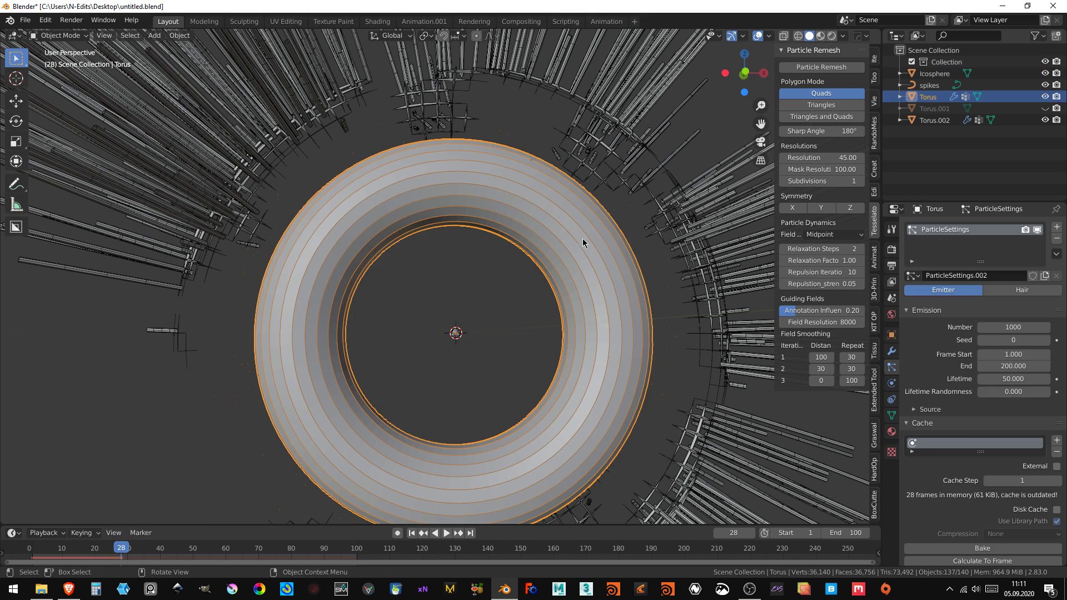
# - Collapse the Velocity panel and set the particle render scale to 0.360
pyautogui.scroll(-5, 978, 422)
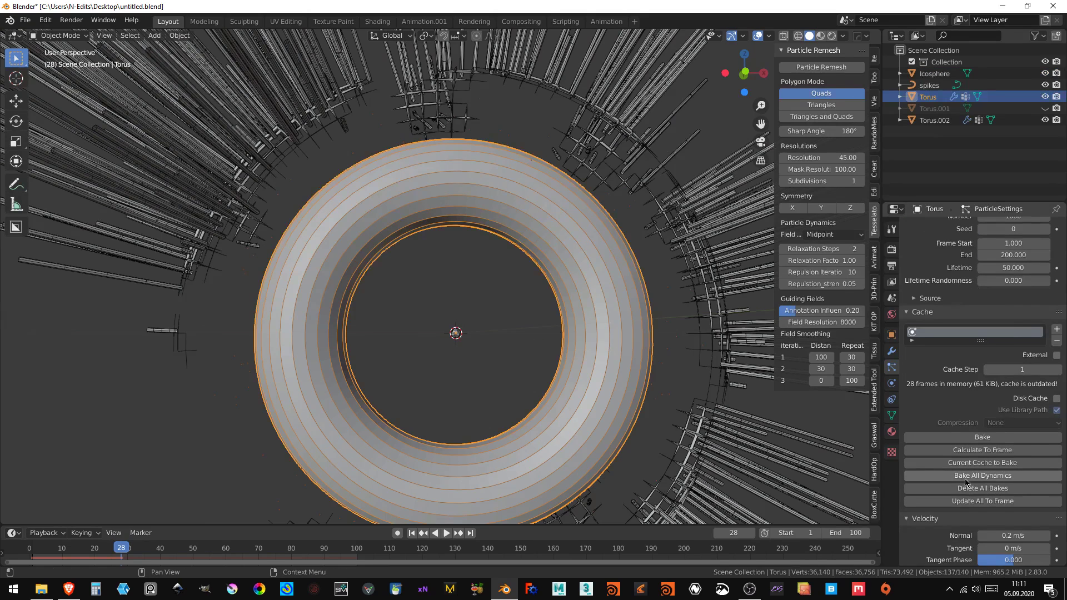
pyautogui.scroll(-3, 970, 495)
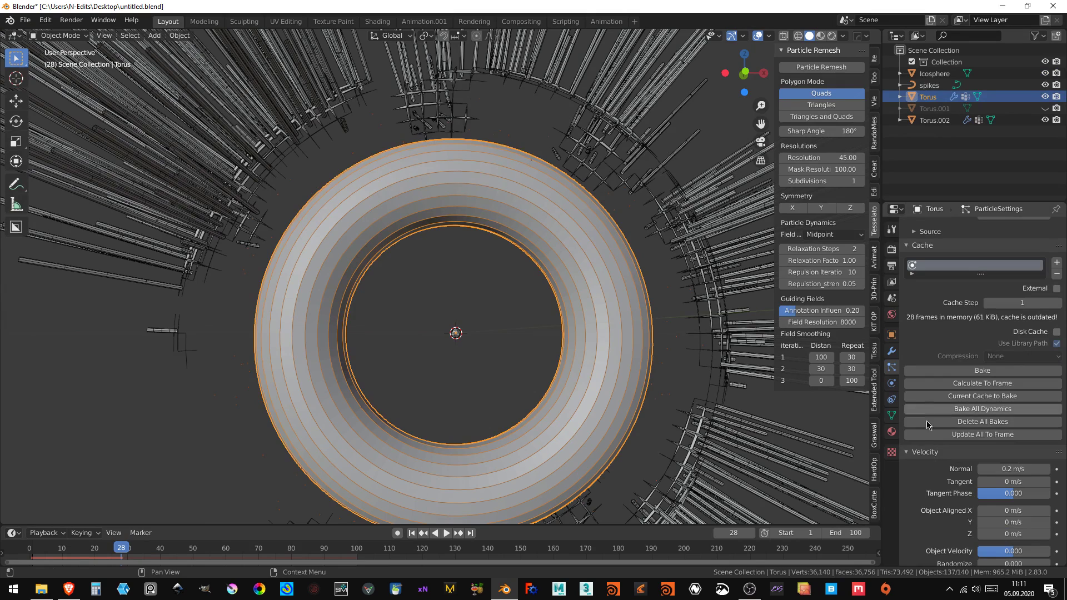
pyautogui.click(911, 452)
pyautogui.scroll(-5, 945, 410)
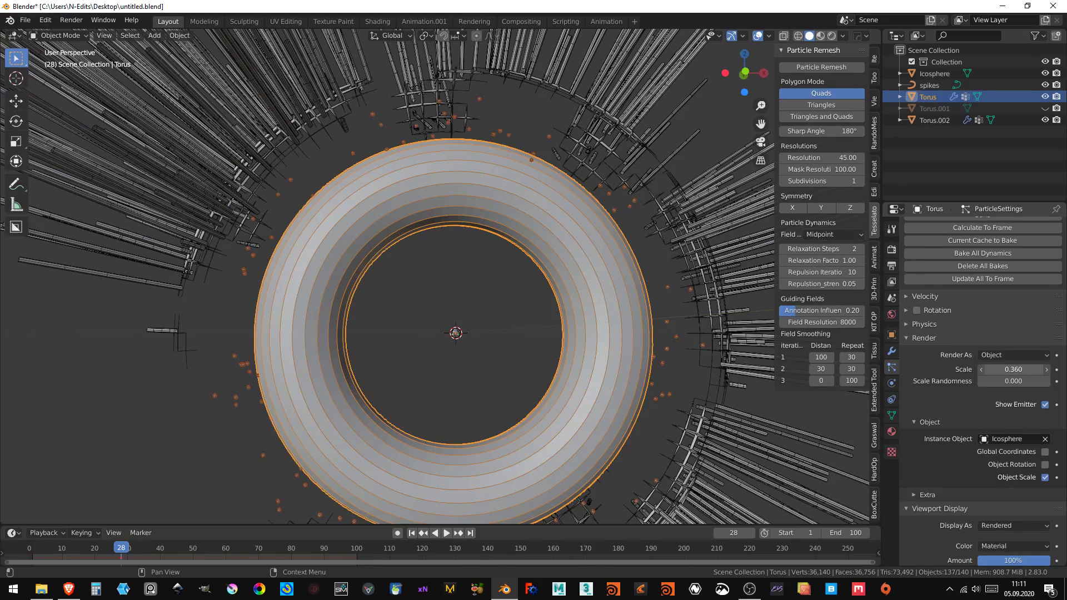
pyautogui.scroll(8, 996, 325)
pyautogui.scroll(7, 1009, 327)
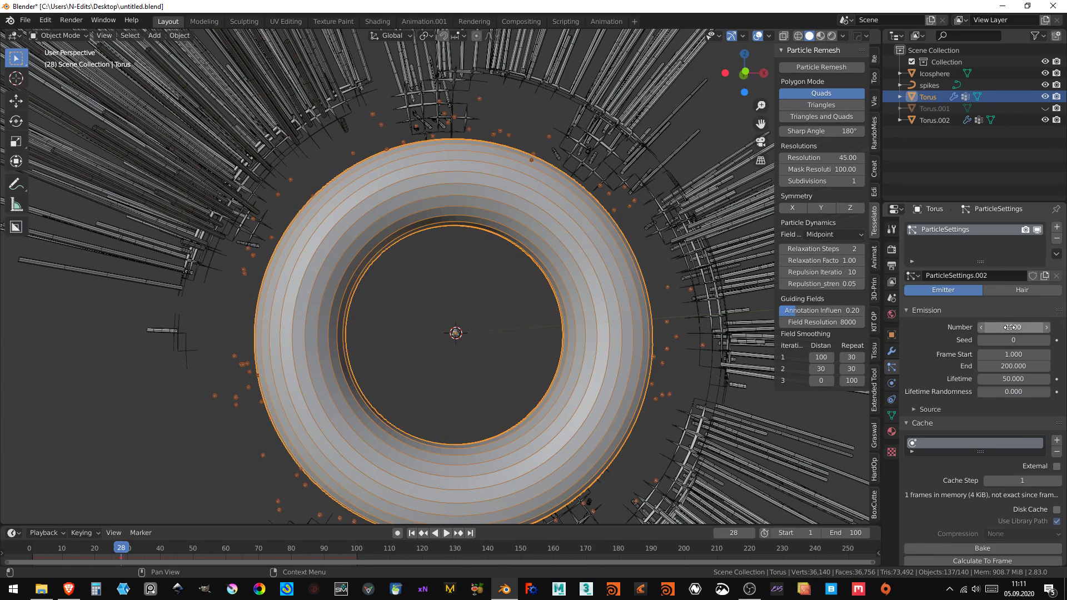
# - Set the particle count to 5000 and replay the burst from frame 1
pyautogui.write('00')
pyautogui.press('Return')
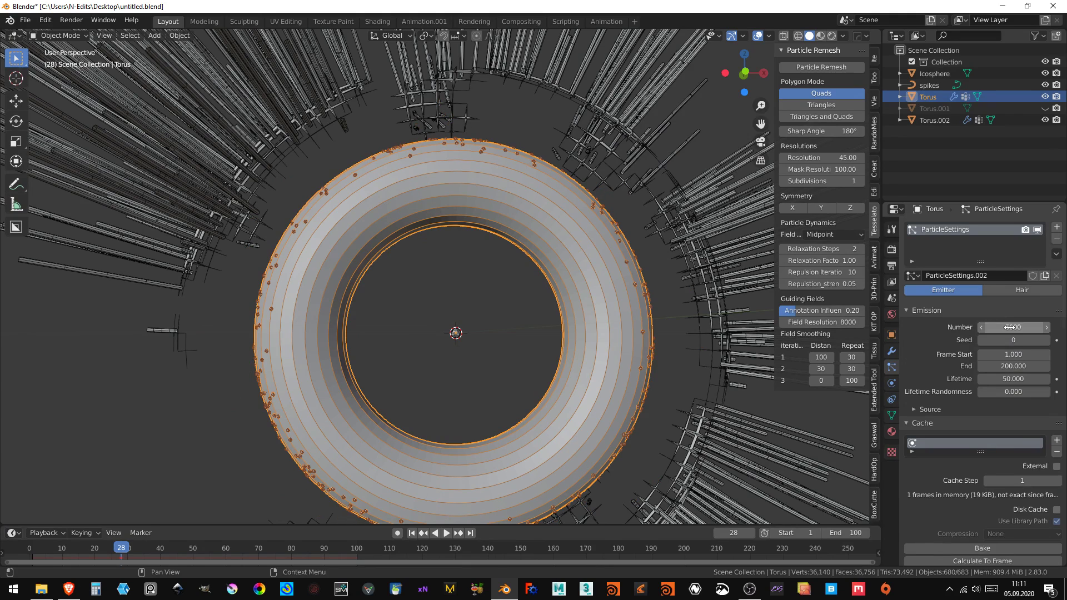
pyautogui.click(412, 533)
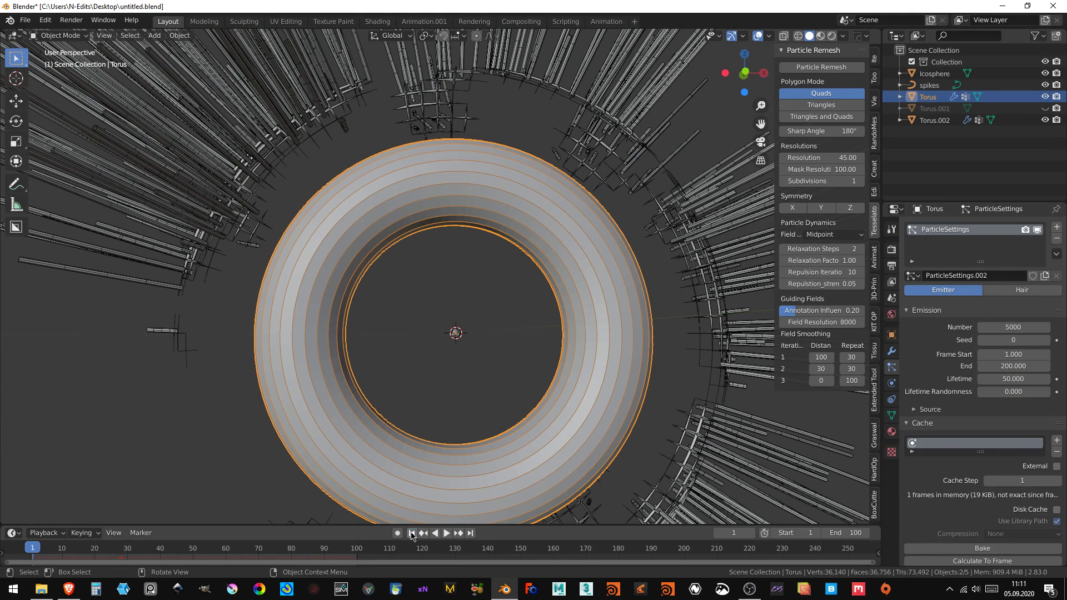
pyautogui.click(446, 533)
pyautogui.scroll(-5, 502, 297)
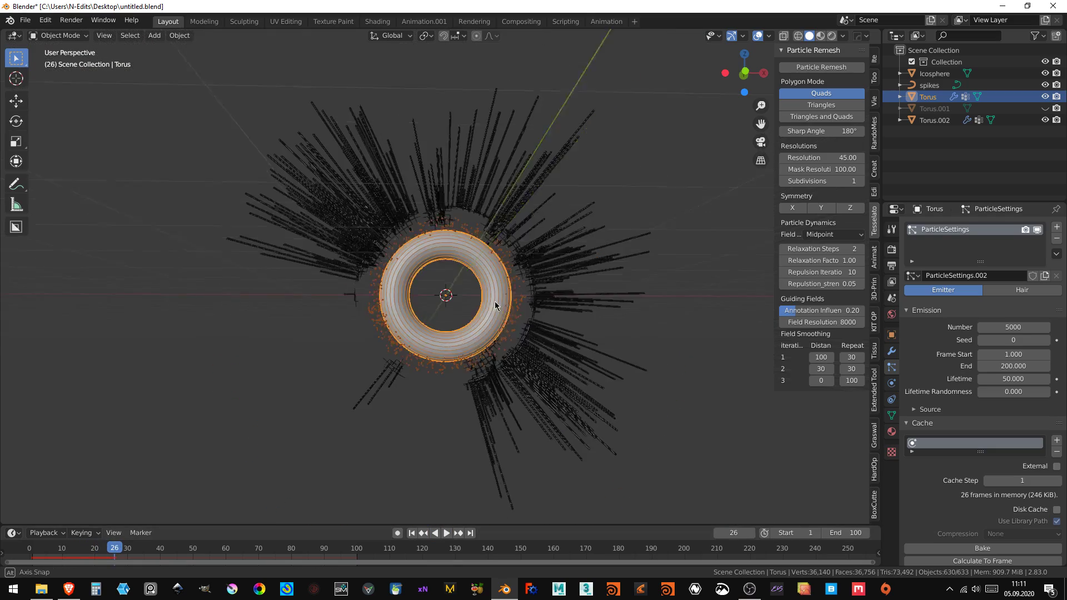
# - Raise the torus particle count to 50000 and replay from frame 1
pyautogui.scroll(3, 496, 305)
pyautogui.hotkey('shift', 'a')
pyautogui.press('Escape')
pyautogui.moveTo(532, 193)
pyautogui.mouseDown(button='middle')
pyautogui.moveTo(514, 266)
pyautogui.moveTo(529, 270)
pyautogui.moveTo(624, 215)
pyautogui.moveTo(528, 229)
pyautogui.moveTo(497, 306)
pyautogui.moveTo(489, 260)
pyautogui.mouseUp(button='middle')
pyautogui.scroll(5, 489, 260)
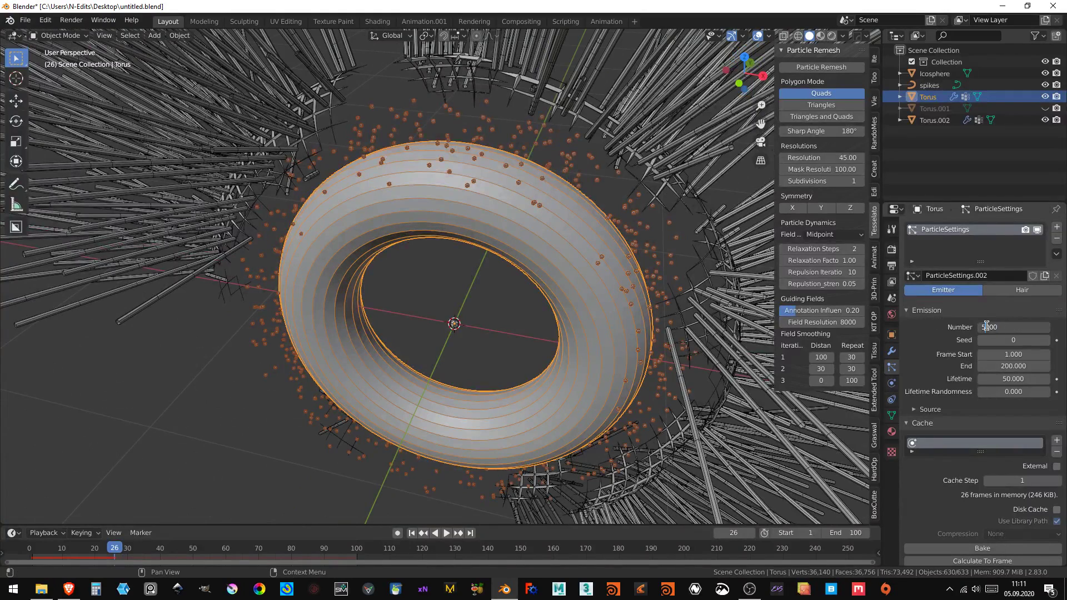
pyautogui.click(987, 324)
pyautogui.write('0')
pyautogui.press('Return')
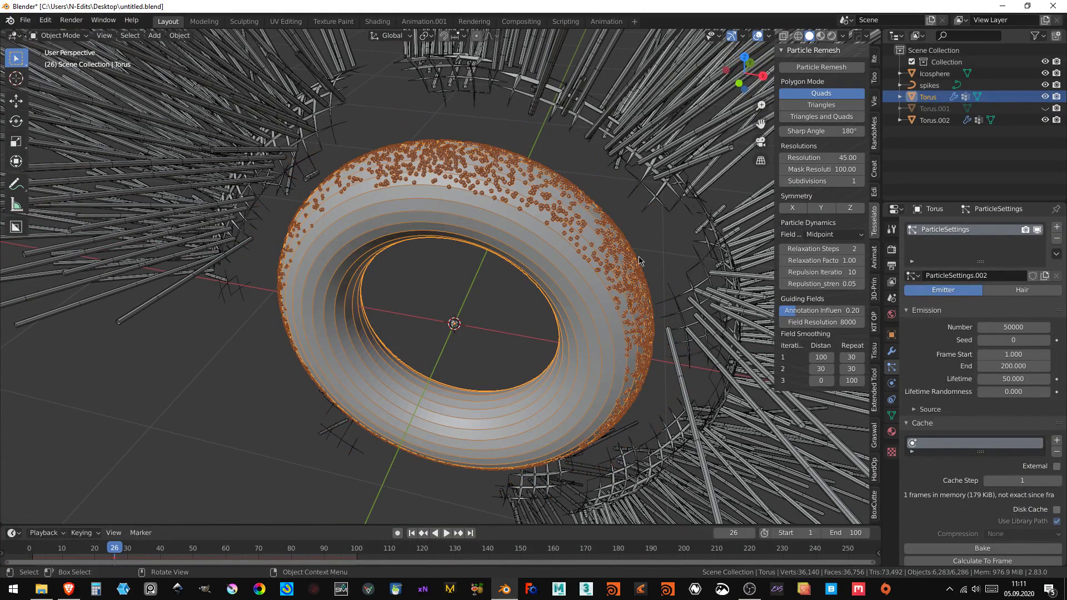
pyautogui.click(412, 532)
pyautogui.press('space')
pyautogui.moveTo(489, 311); pyautogui.dragTo(589, 239, button='middle')
# - Raise the particles' lifetime randomness to 1.000 and replay the simulation
pyautogui.moveTo(1012, 392); pyautogui.dragTo(1019, 391)
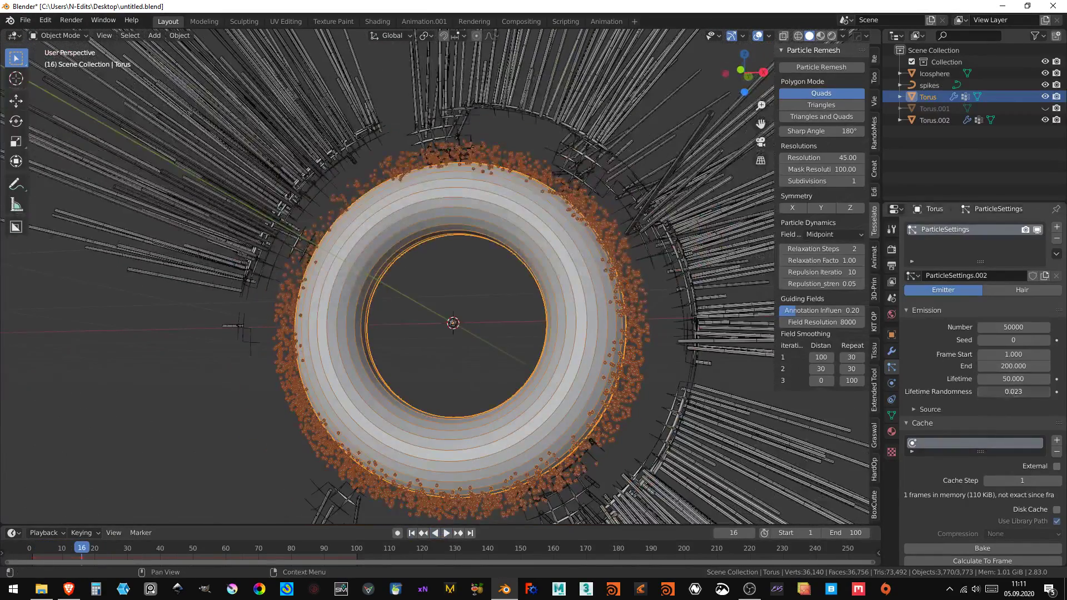
pyautogui.click(412, 533)
pyautogui.click(446, 533)
pyautogui.hotkey('shift', 'a')
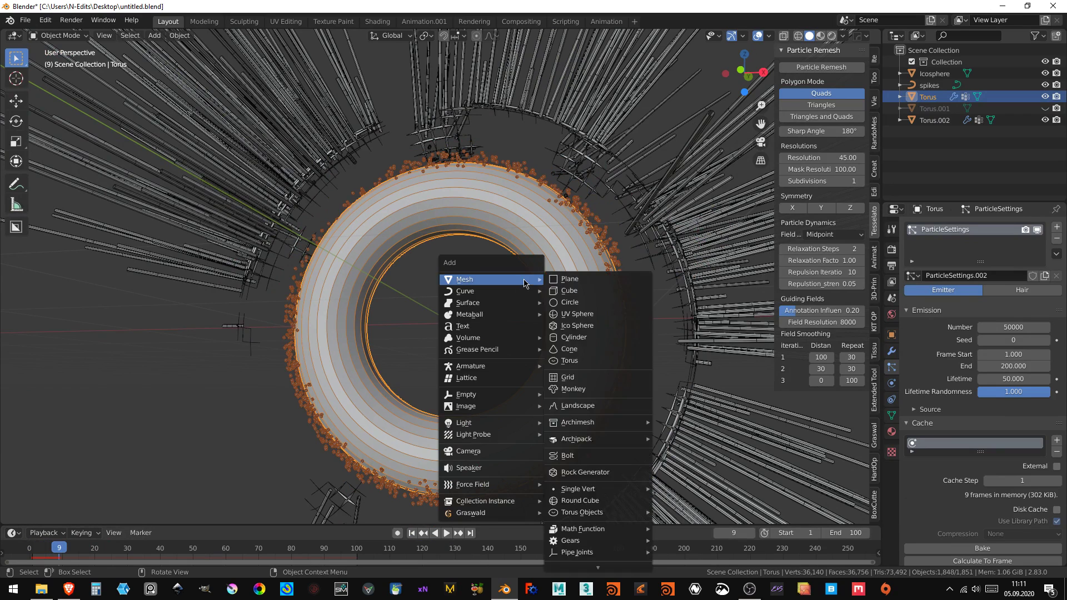
pyautogui.moveTo(472, 484)
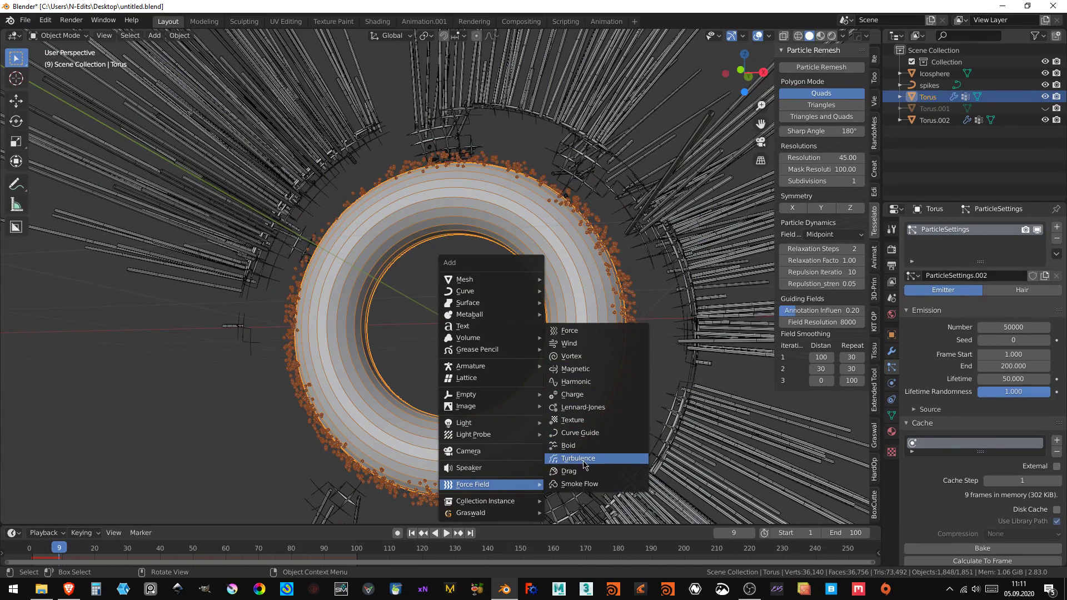
pyautogui.click(583, 458)
pyautogui.scroll(-3, 435, 471)
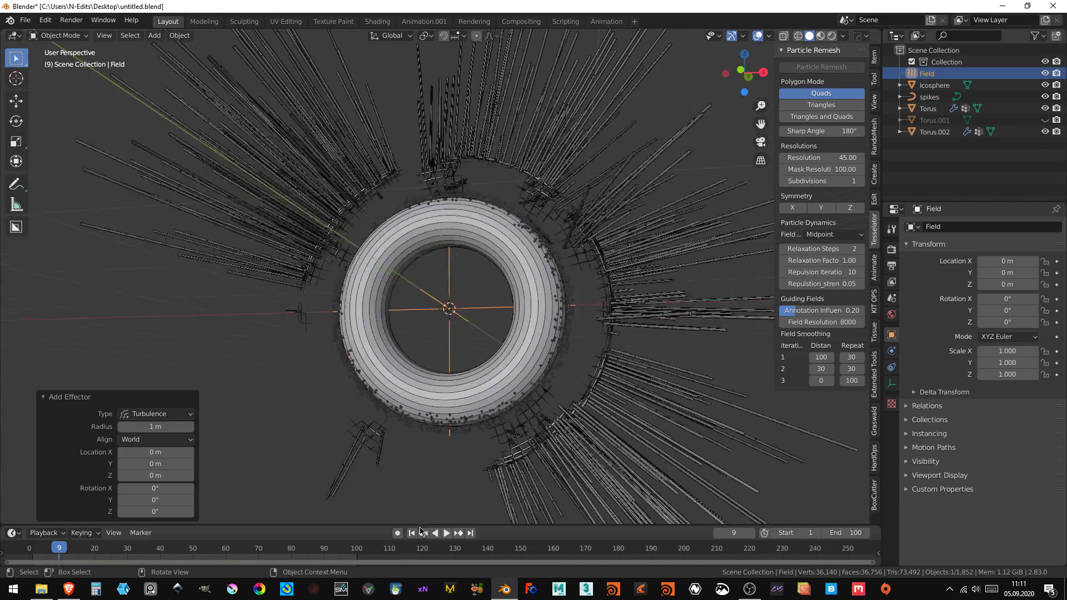
pyautogui.click(413, 533)
pyautogui.click(446, 533)
pyautogui.click(441, 533)
pyautogui.moveTo(445, 311)
pyautogui.mouseDown(button='middle')
pyautogui.moveTo(451, 339)
pyautogui.moveTo(381, 278)
pyautogui.moveTo(516, 287)
pyautogui.mouseUp(button='middle')
pyautogui.scroll(4, 451, 339)
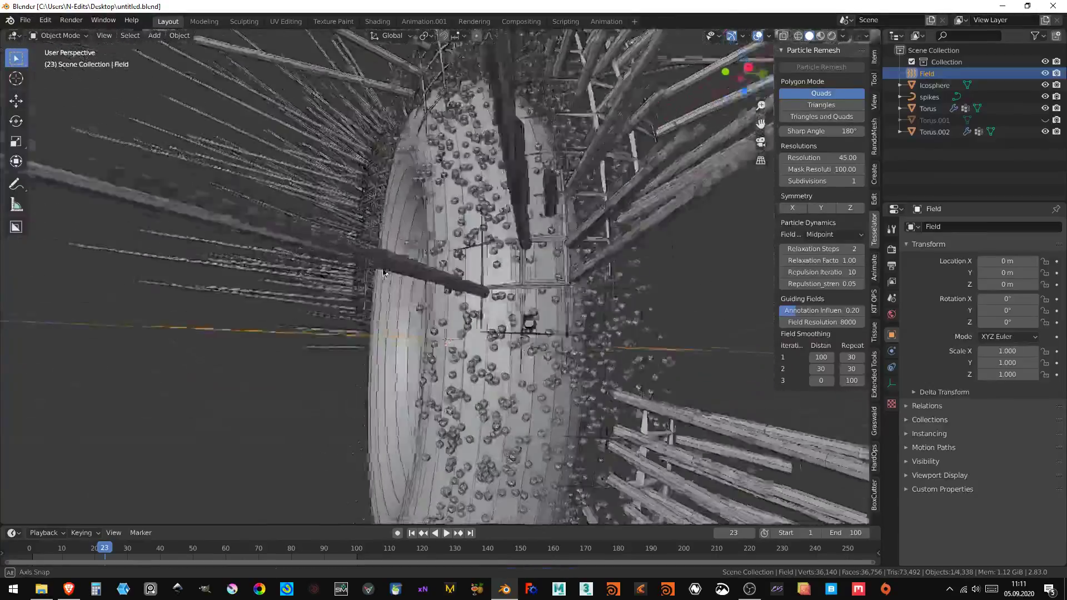
pyautogui.scroll(-3, 516, 287)
pyautogui.moveTo(515, 288)
pyautogui.mouseDown(button='middle')
pyautogui.moveTo(460, 278)
pyautogui.moveTo(480, 285)
pyautogui.moveTo(455, 289)
pyautogui.mouseUp(button='middle')
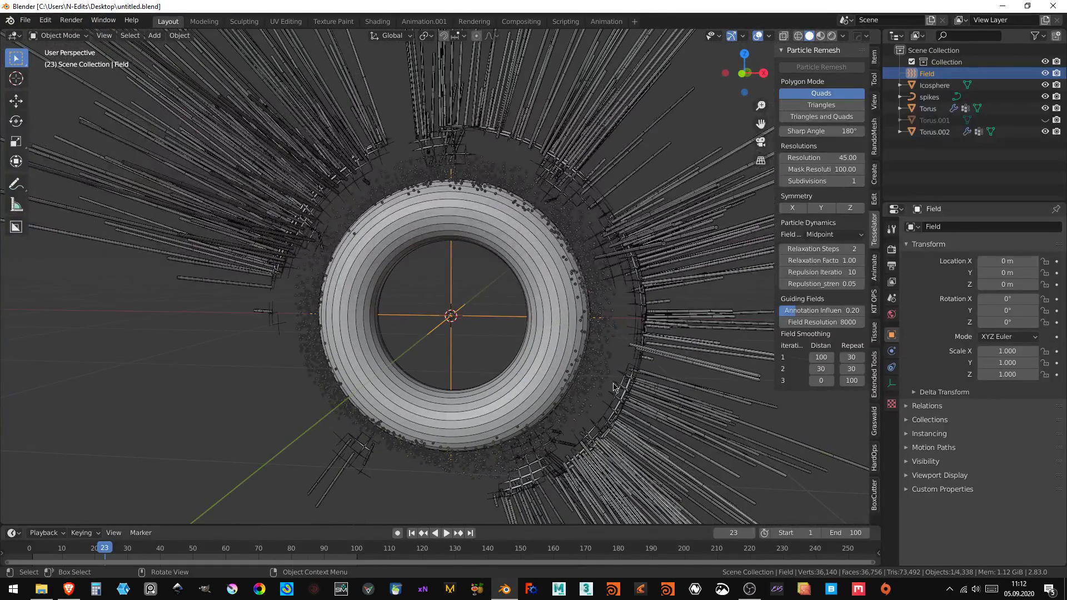
pyautogui.click(446, 533)
pyautogui.moveTo(459, 333)
pyautogui.mouseDown(button='middle')
pyautogui.moveTo(483, 291)
pyautogui.moveTo(428, 362)
pyautogui.moveTo(444, 356)
pyautogui.mouseUp(button='middle')
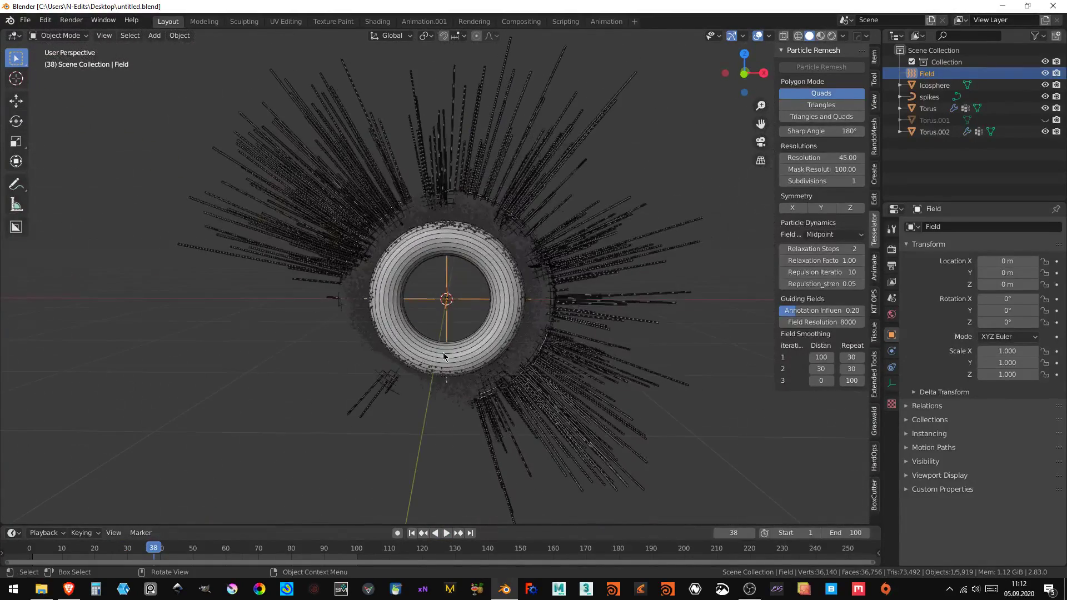
pyautogui.click(757, 36)
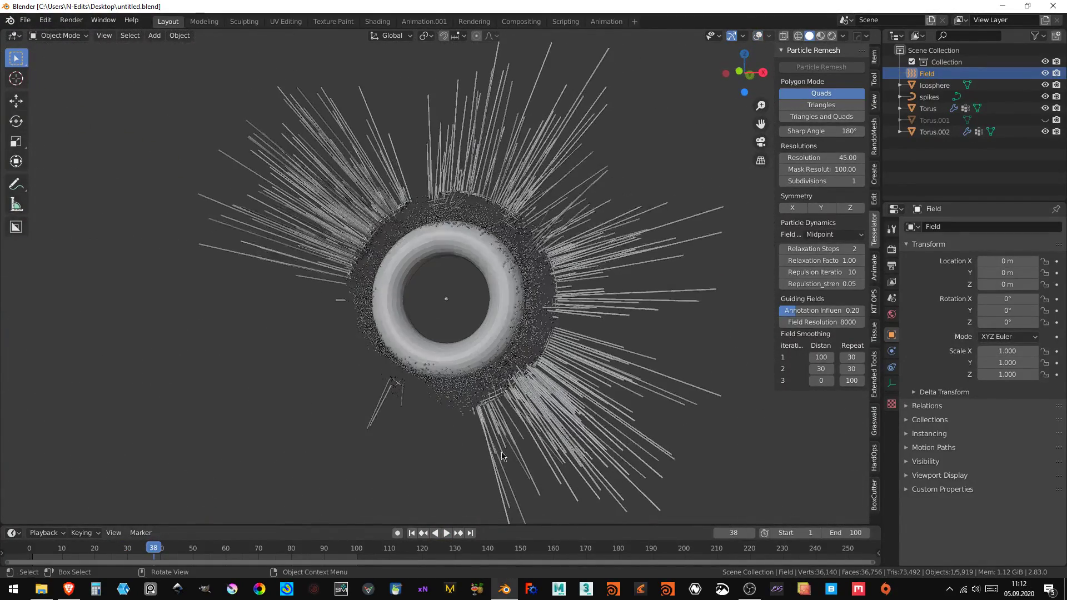
pyautogui.click(447, 532)
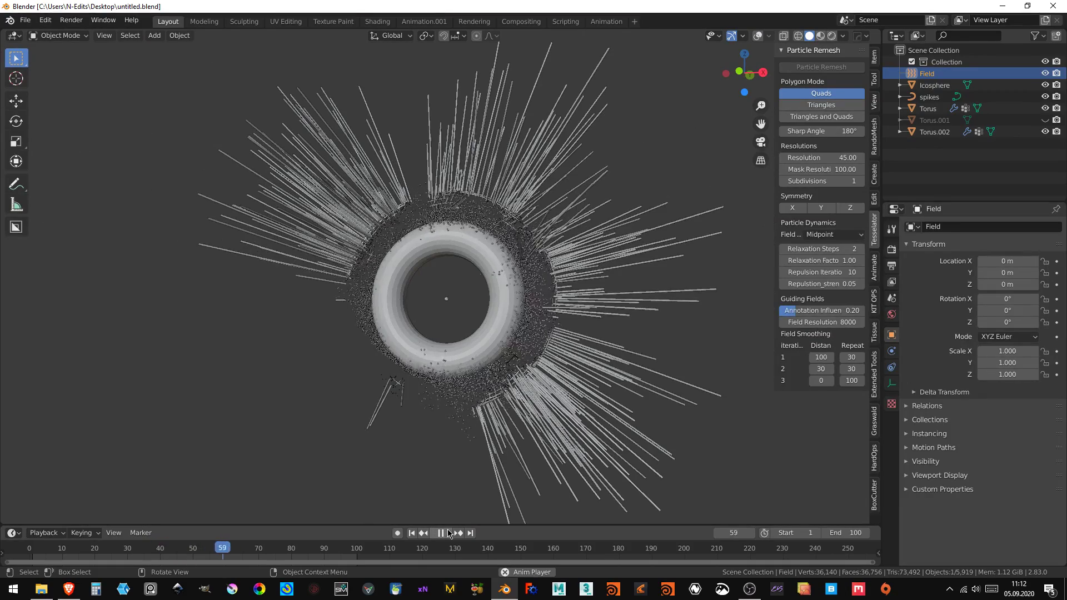
pyautogui.click(448, 533)
pyautogui.moveTo(499, 361)
pyautogui.mouseDown(button='middle')
pyautogui.moveTo(555, 309)
pyautogui.moveTo(624, 309)
pyautogui.moveTo(638, 373)
pyautogui.moveTo(549, 292)
pyautogui.moveTo(349, 381)
pyautogui.moveTo(359, 296)
pyautogui.moveTo(486, 311)
pyautogui.moveTo(479, 274)
pyautogui.moveTo(410, 332)
pyautogui.mouseUp(button='middle')
pyautogui.scroll(3, 549, 292)
pyautogui.scroll(-3, 349, 381)
pyautogui.scroll(2, 476, 307)
pyautogui.press('KP_1')
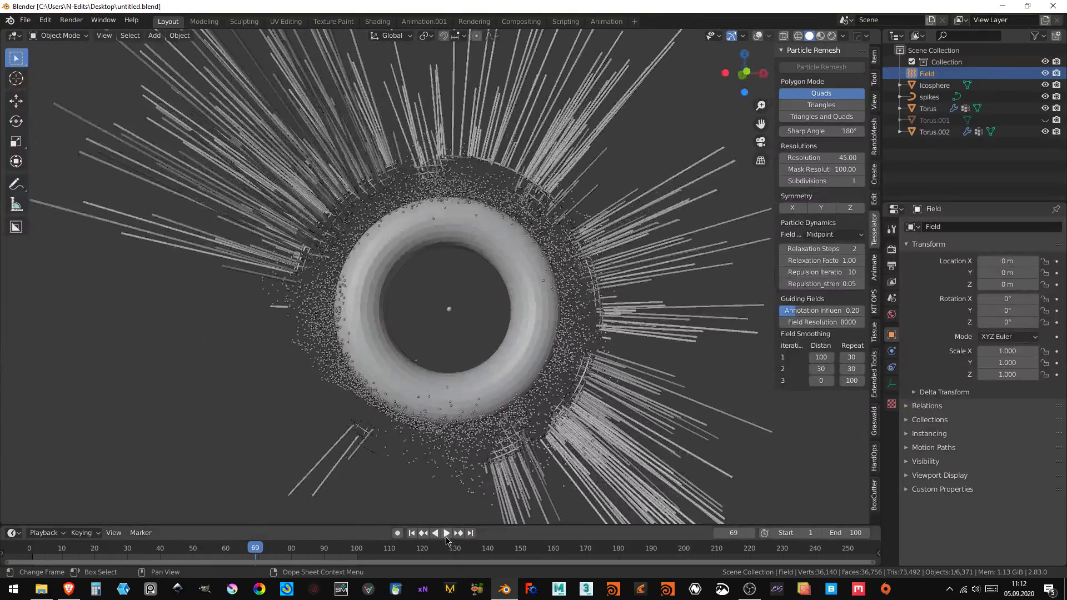
pyautogui.click(447, 536)
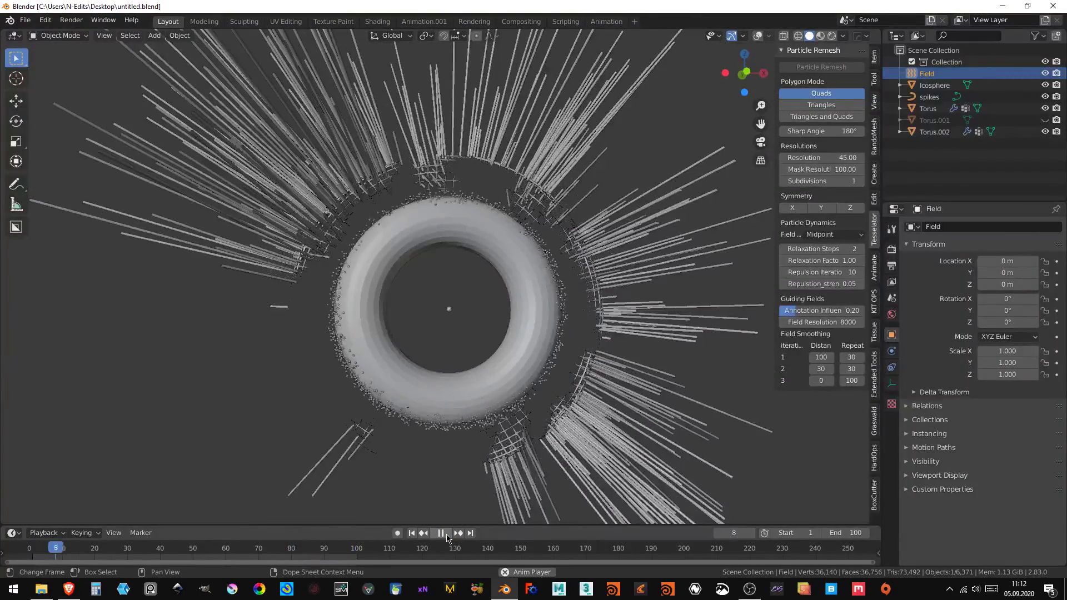
pyautogui.click(446, 536)
pyautogui.moveTo(345, 550); pyautogui.dragTo(350, 550)
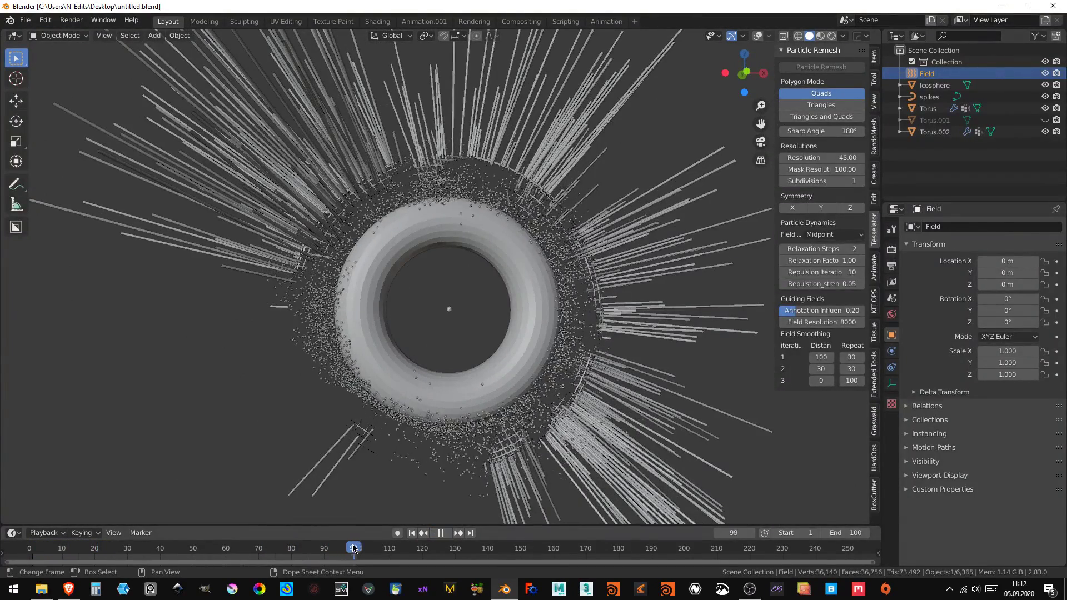
pyautogui.scroll(-5, 452, 314)
pyautogui.moveTo(451, 315)
pyautogui.mouseDown(button='middle')
pyautogui.moveTo(388, 320)
pyautogui.moveTo(615, 213)
pyautogui.moveTo(555, 234)
pyautogui.mouseUp(button='middle')
pyautogui.scroll(5, 388, 319)
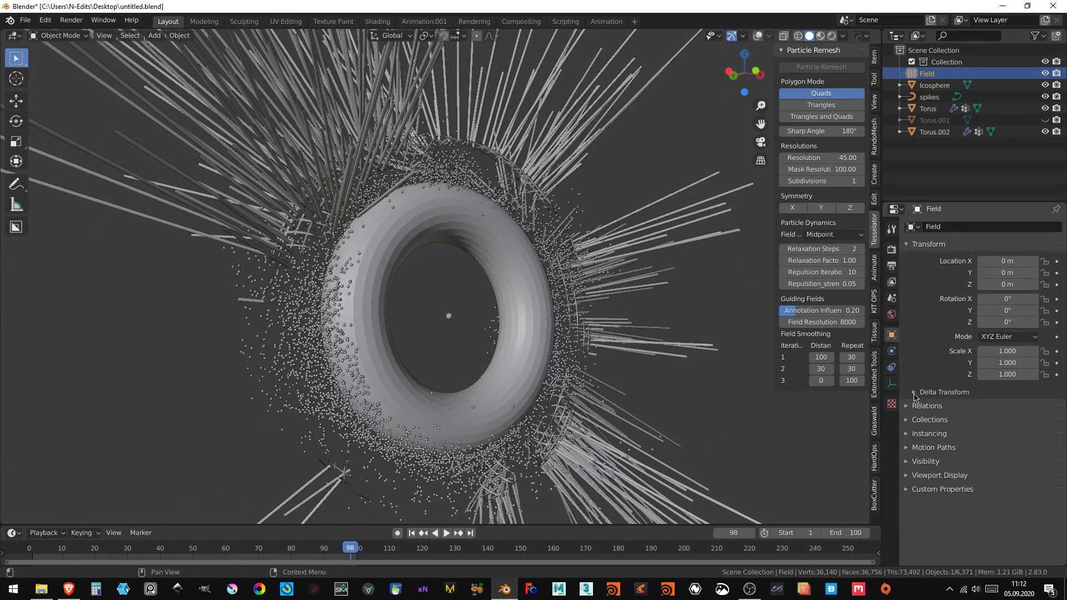
pyautogui.click(891, 383)
# - Open the Field's force field settings and preview the particles from the front view
pyautogui.click(891, 334)
pyautogui.click(891, 351)
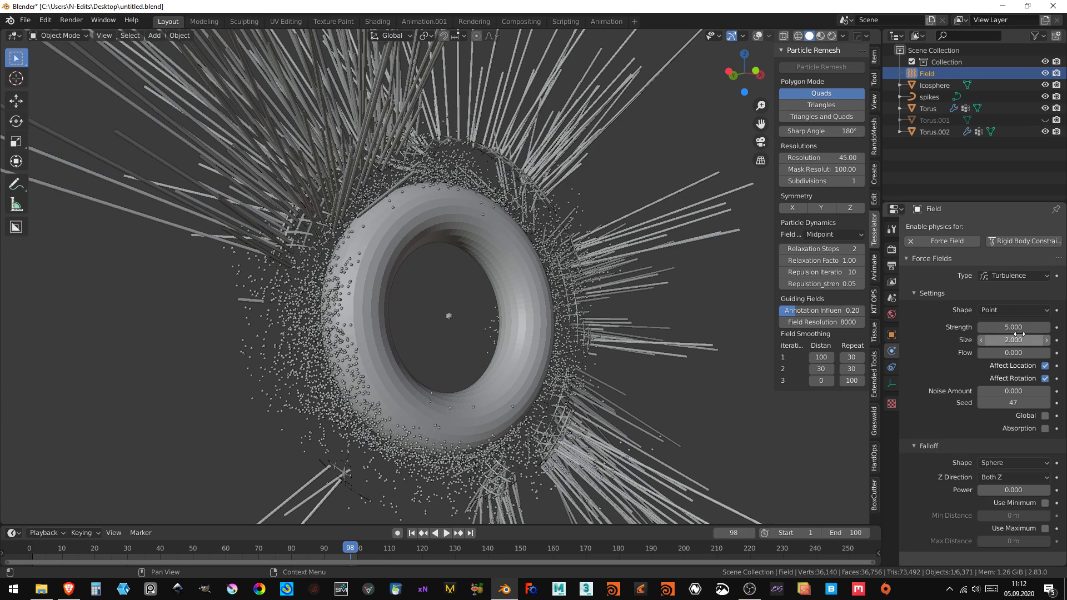
pyautogui.click(411, 533)
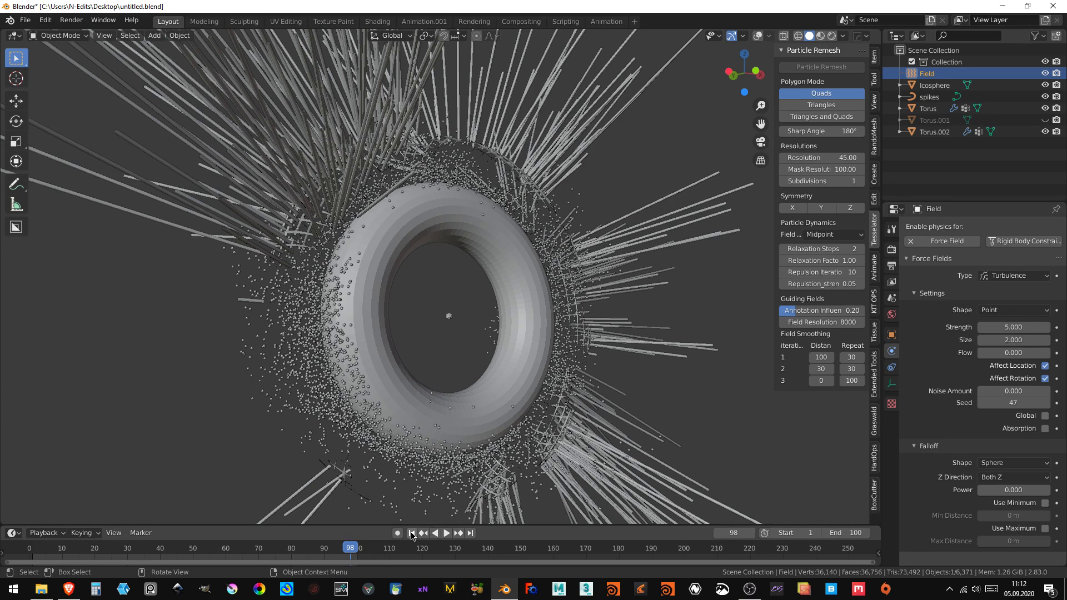
pyautogui.click(441, 533)
pyautogui.scroll(-4, 462, 337)
pyautogui.press('KP_1')
pyautogui.scroll(3, 451, 364)
pyautogui.click(449, 534)
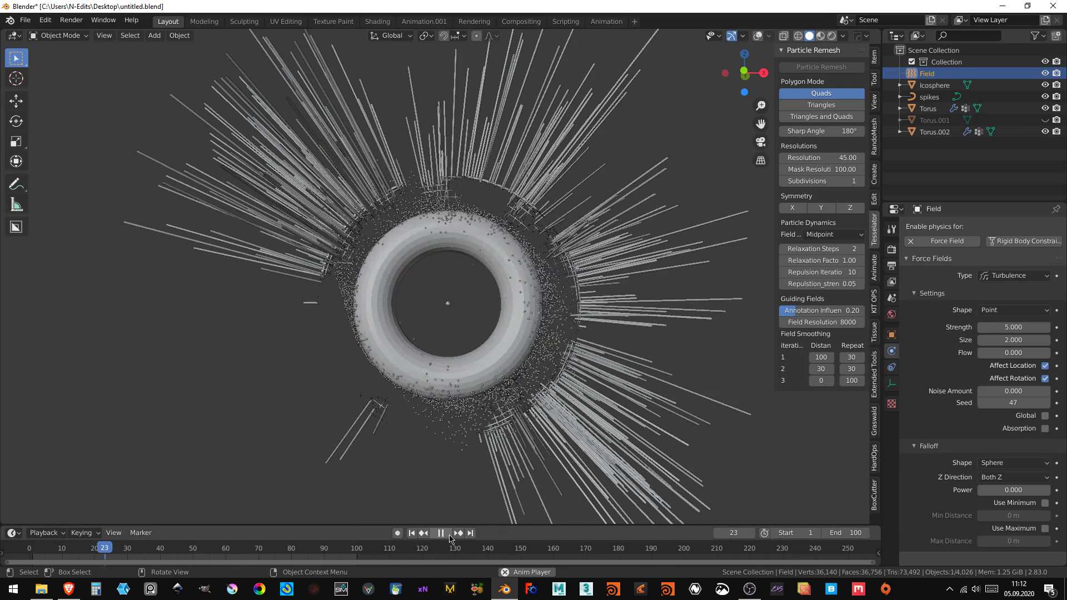
pyautogui.click(449, 537)
# - Change the turbulence strength and set its size to 10
pyautogui.scroll(-2, 572, 360)
pyautogui.scroll(-2, 572, 360)
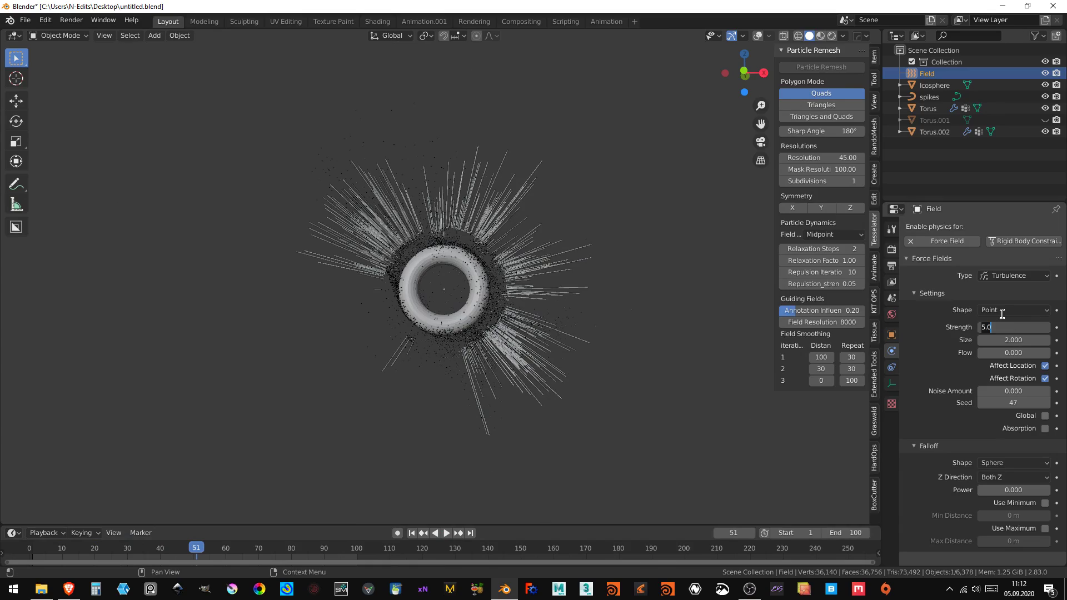
pyautogui.press('Return')
pyautogui.scroll(3, 572, 181)
pyautogui.moveTo(588, 206)
pyautogui.mouseDown(button='middle')
pyautogui.moveTo(526, 225)
pyautogui.moveTo(345, 368)
pyautogui.moveTo(613, 224)
pyautogui.moveTo(656, 266)
pyautogui.mouseUp(button='middle')
pyautogui.scroll(4, 708, 321)
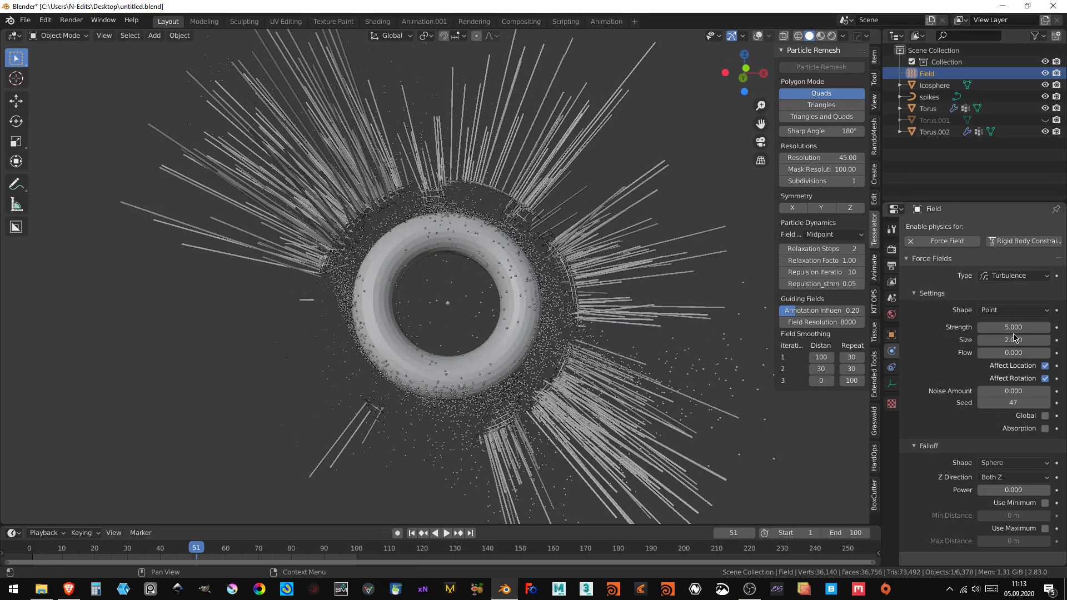
# - Replay the simulation from the start to compare the turbulence effect
pyautogui.hotkey('shift', 'Left')
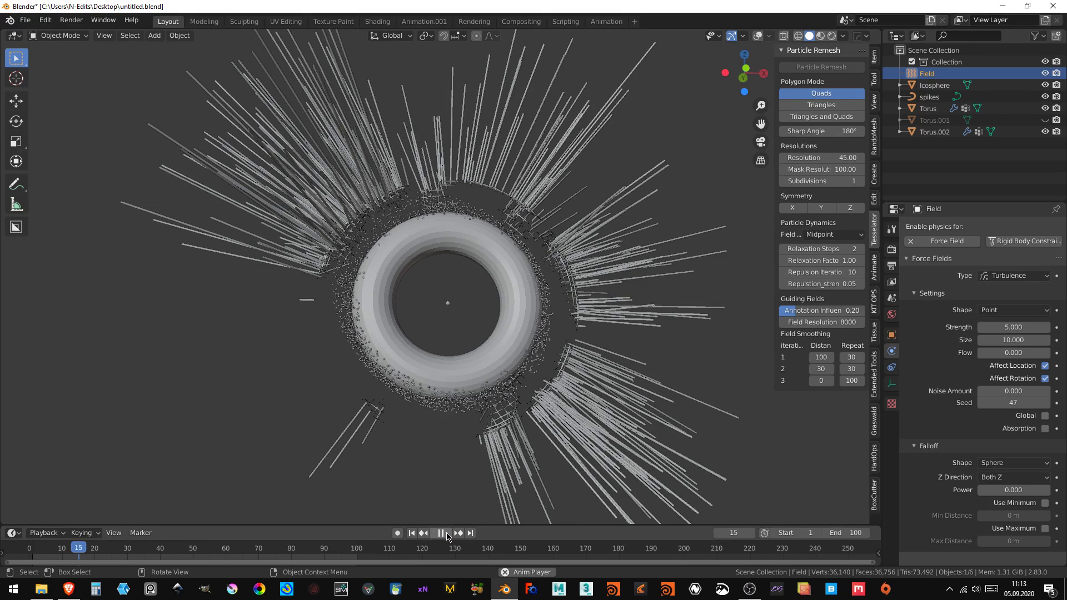
pyautogui.click(447, 533)
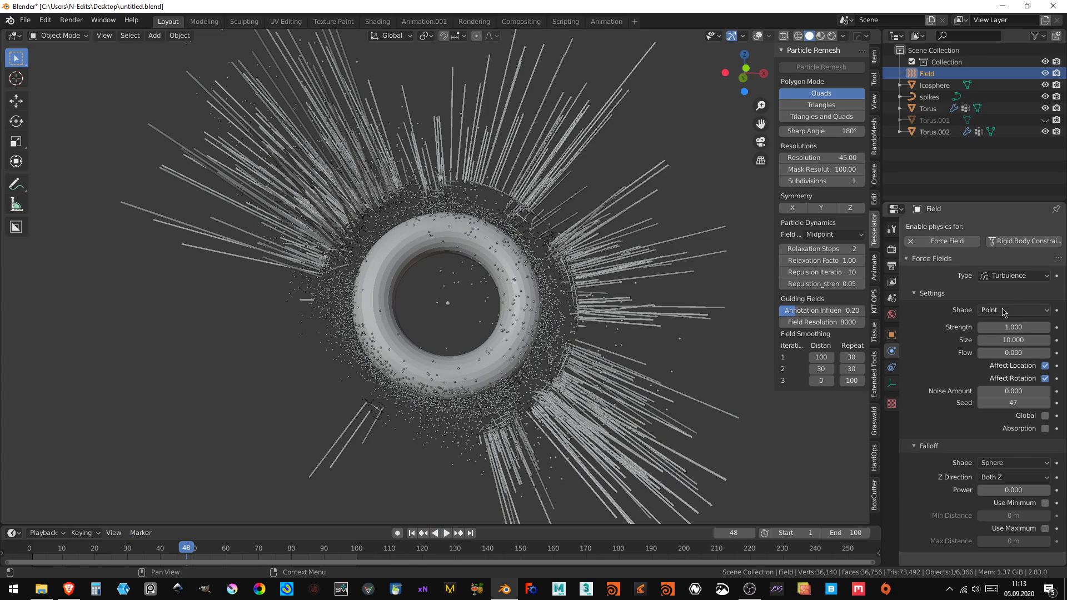
pyautogui.click(411, 533)
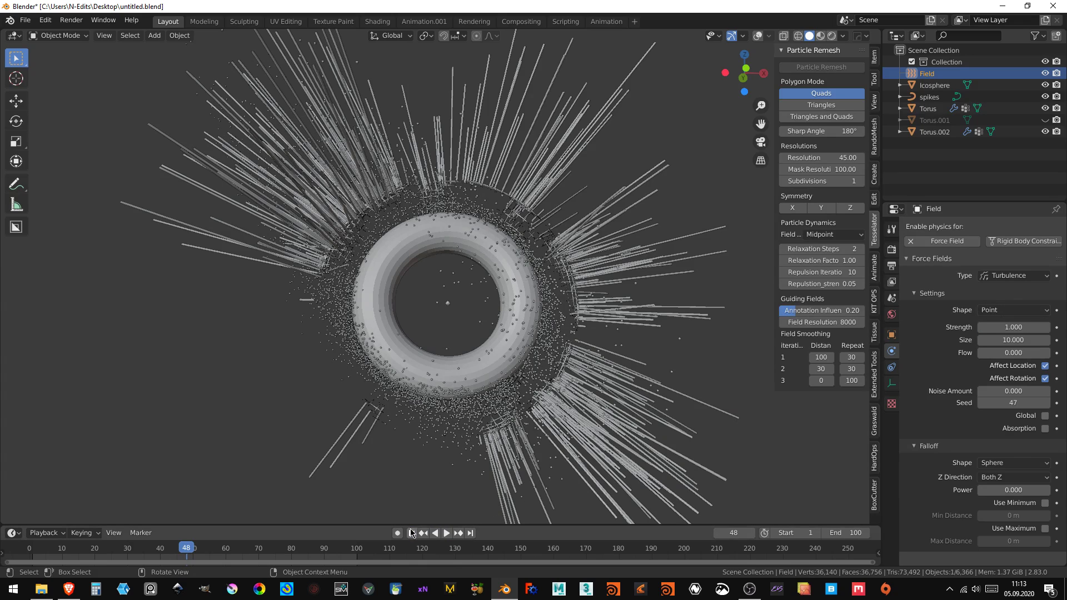
pyautogui.click(456, 533)
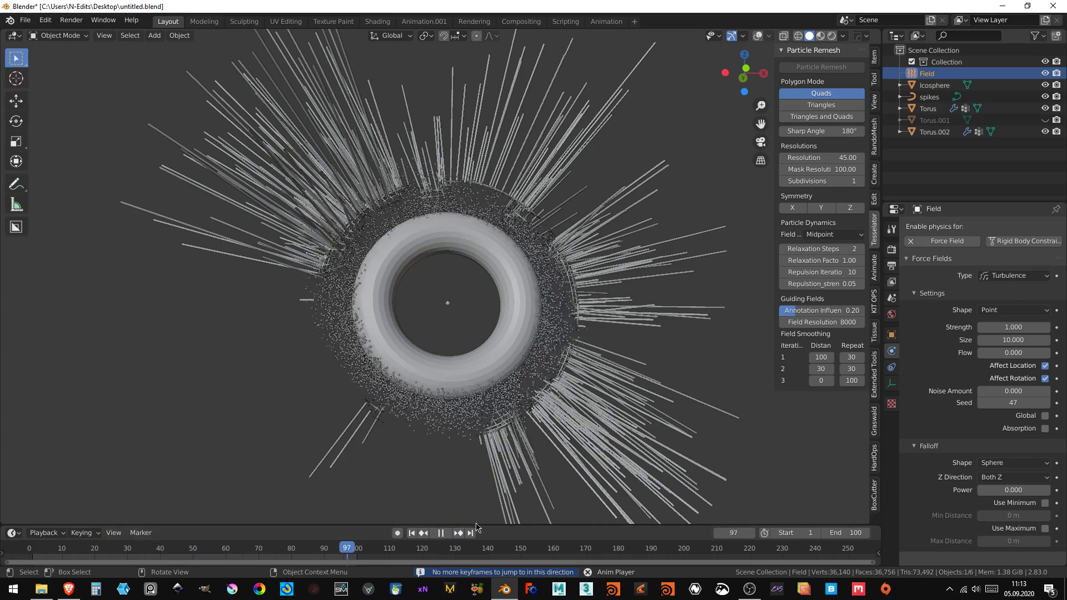
pyautogui.click(444, 533)
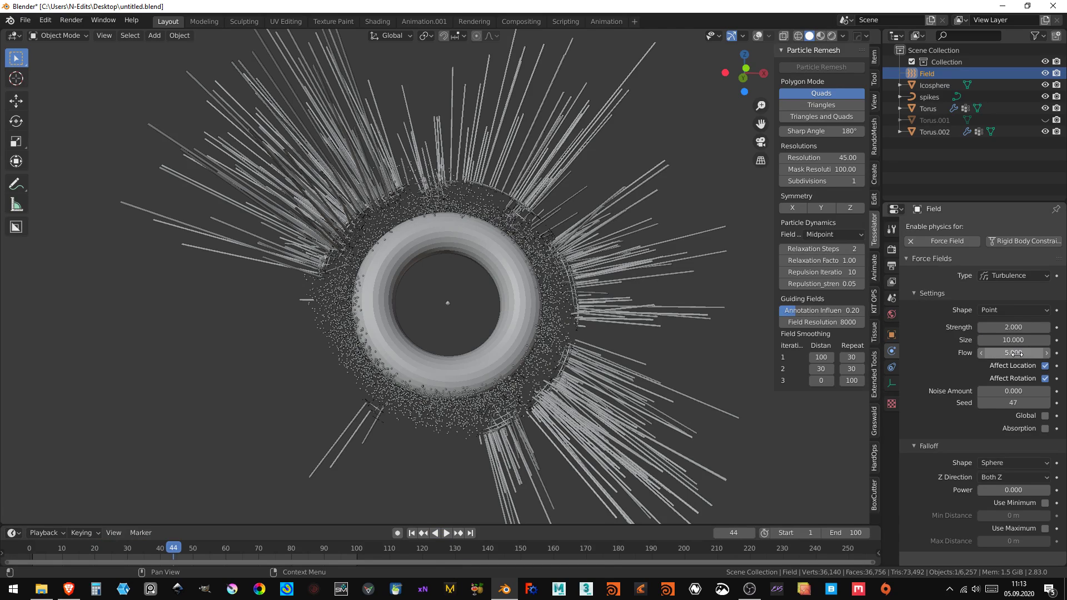
# - Set turbulence flow to 5 and try size 20, replaying from frame 1
pyautogui.click(409, 533)
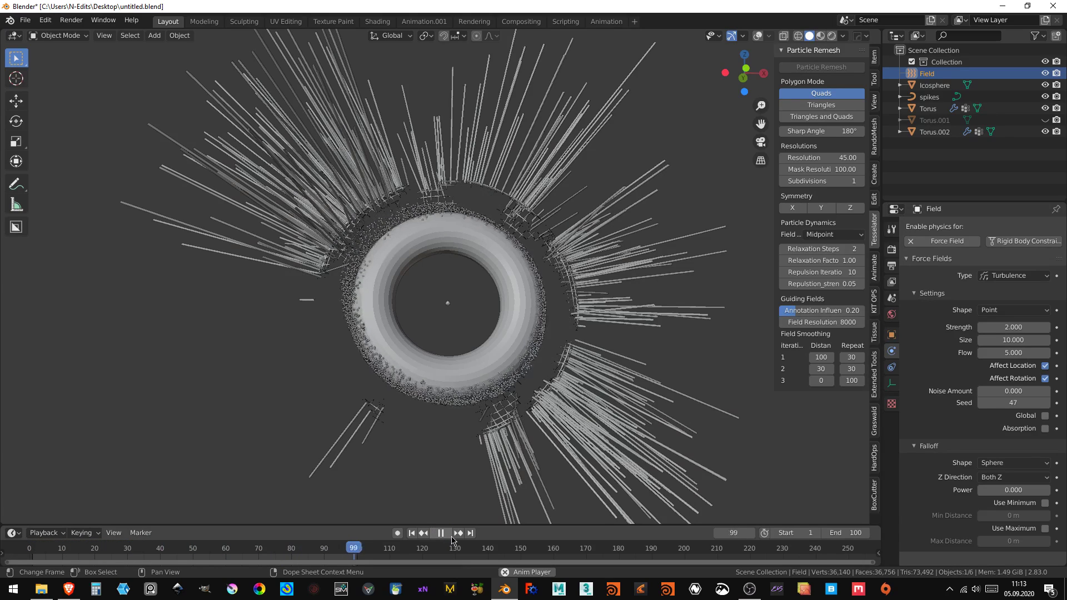
pyautogui.moveTo(361, 433)
pyautogui.mouseDown(button='middle')
pyautogui.moveTo(420, 407)
pyautogui.moveTo(794, 322)
pyautogui.mouseUp(button='middle')
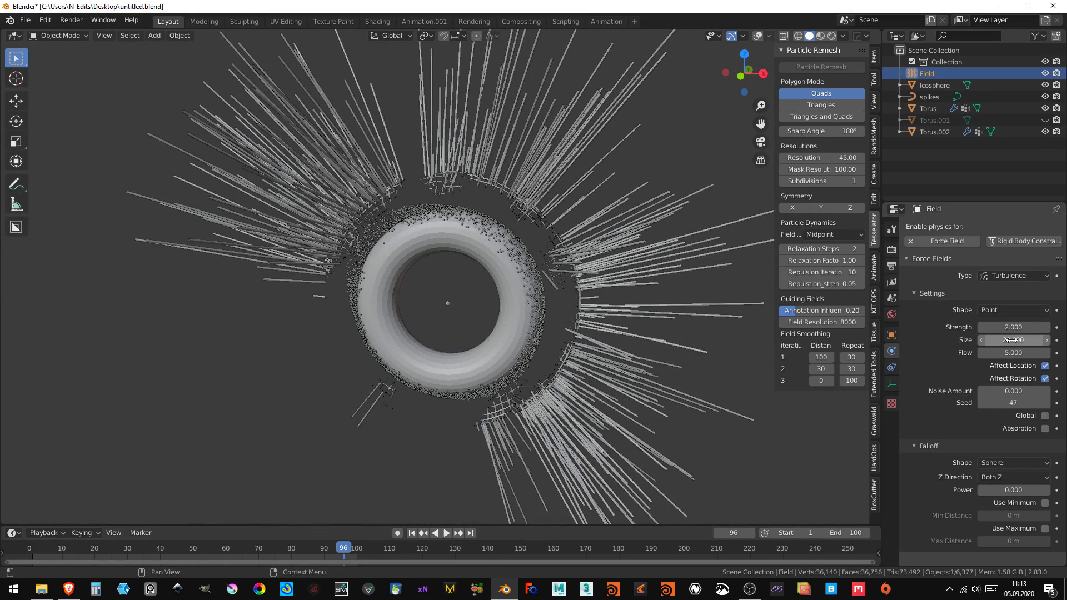
pyautogui.click(412, 533)
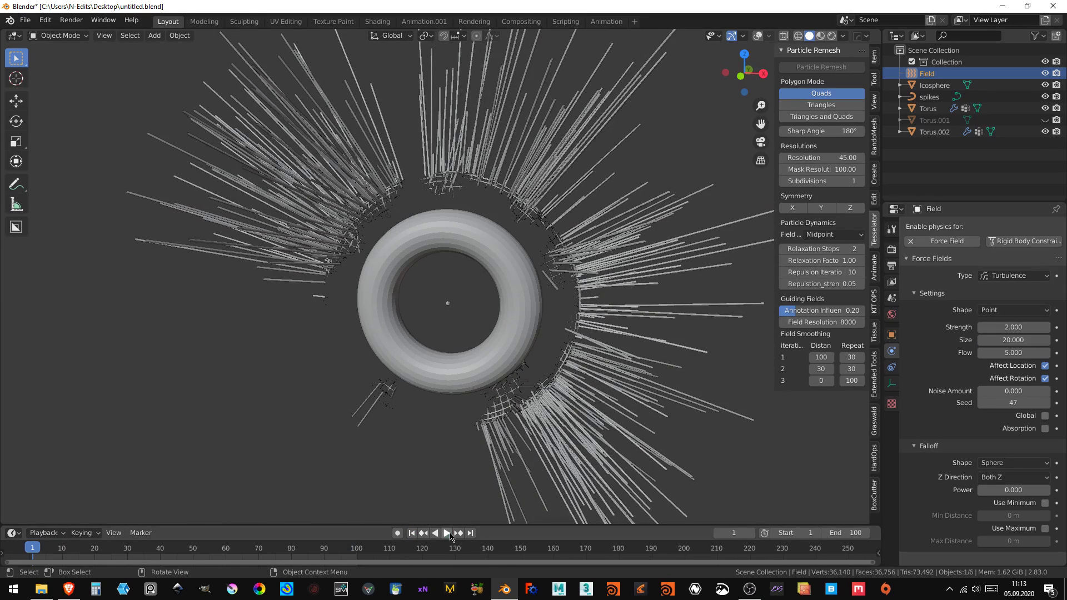
pyautogui.click(442, 534)
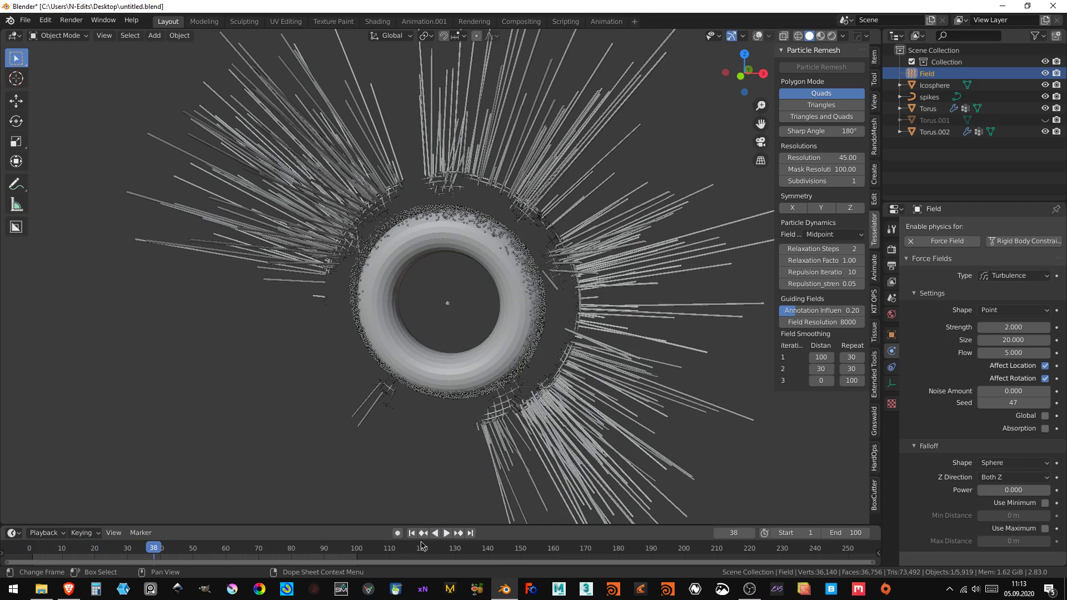
pyautogui.click(414, 532)
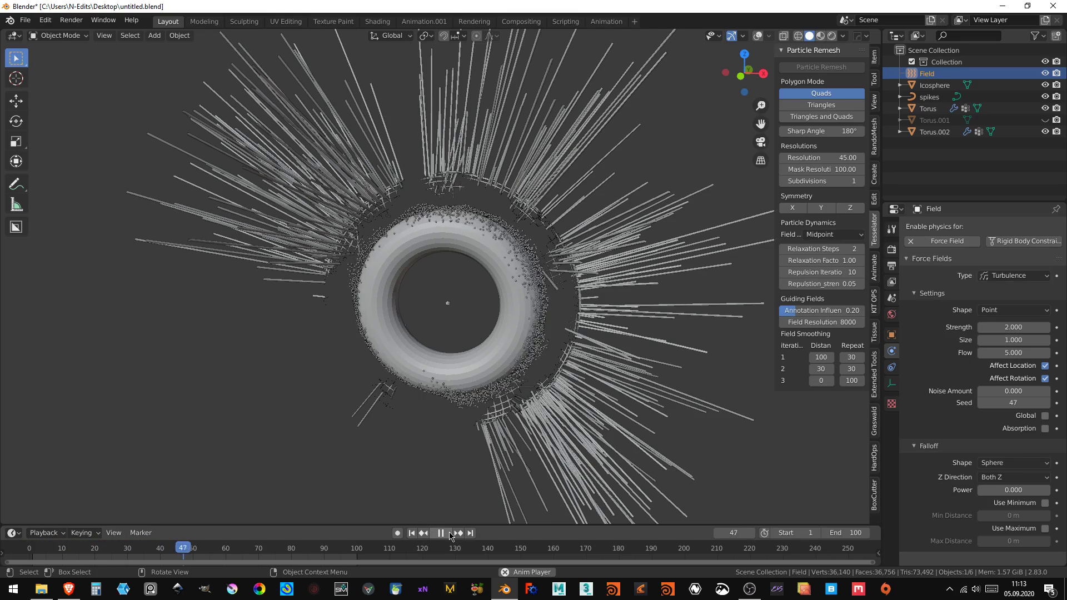
pyautogui.click(448, 533)
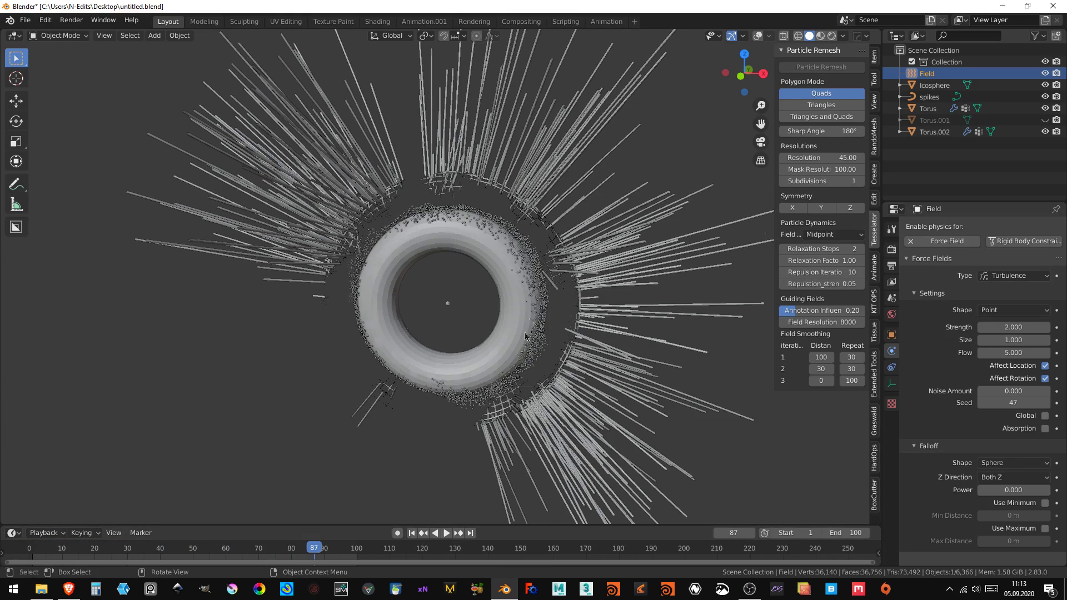
# - Change turbulence size to 1 and strength to 3, replaying from the start
pyautogui.moveTo(522, 303); pyautogui.dragTo(548, 290, button='middle')
pyautogui.scroll(1, 542, 291)
pyautogui.scroll(2, 535, 306)
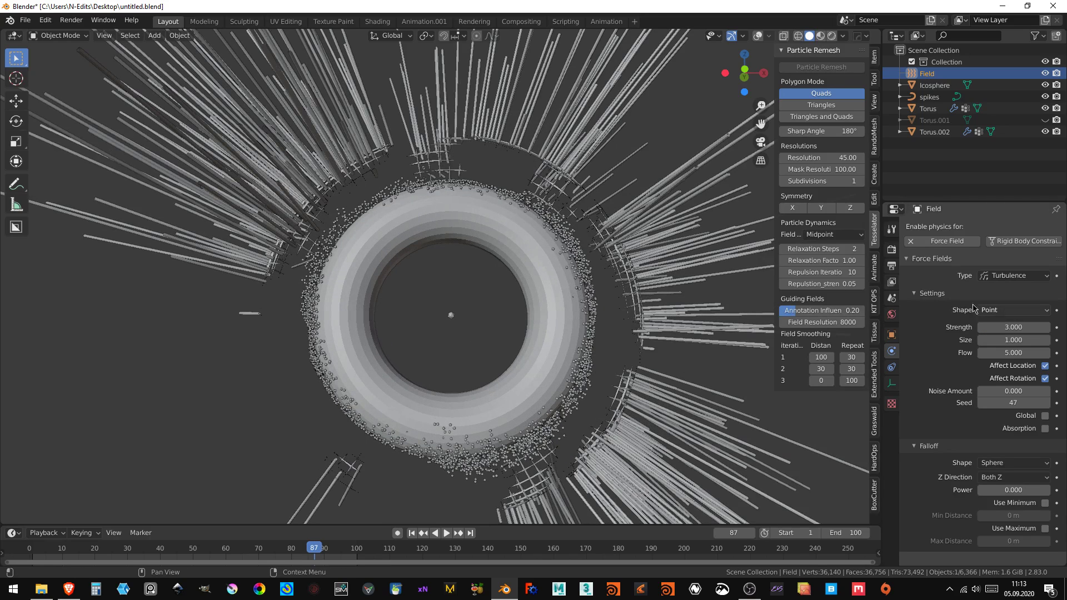
pyautogui.click(412, 533)
pyautogui.click(446, 533)
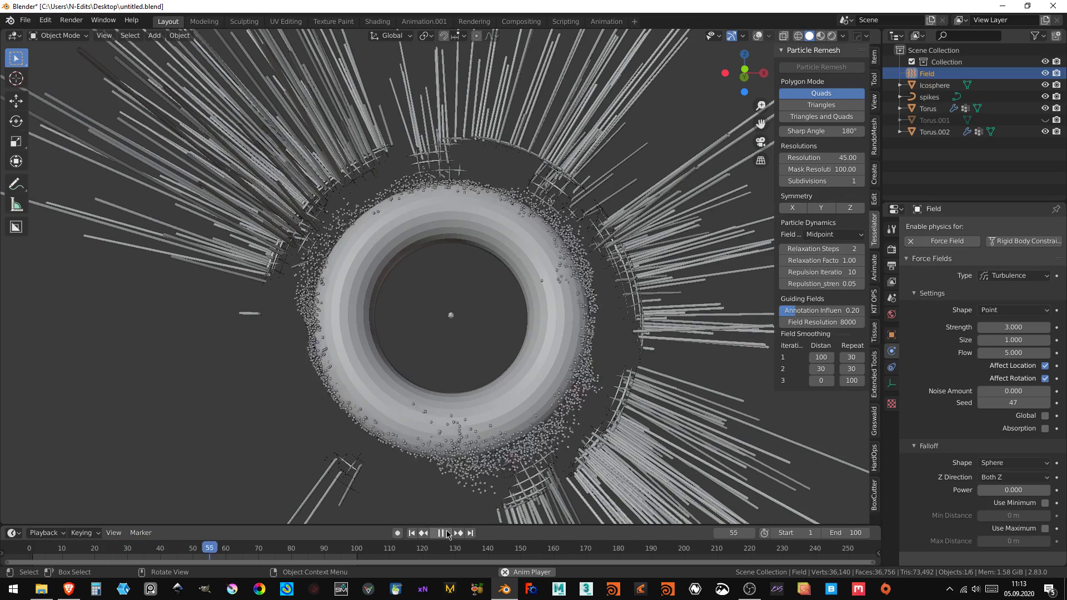
pyautogui.press('space')
# - Orbit around the swirling spikes, select the Torus, then move selection to the Icosphere
pyautogui.moveTo(520, 382)
pyautogui.mouseDown(button='middle')
pyautogui.moveTo(341, 475)
pyautogui.moveTo(965, 371)
pyautogui.mouseUp(button='middle')
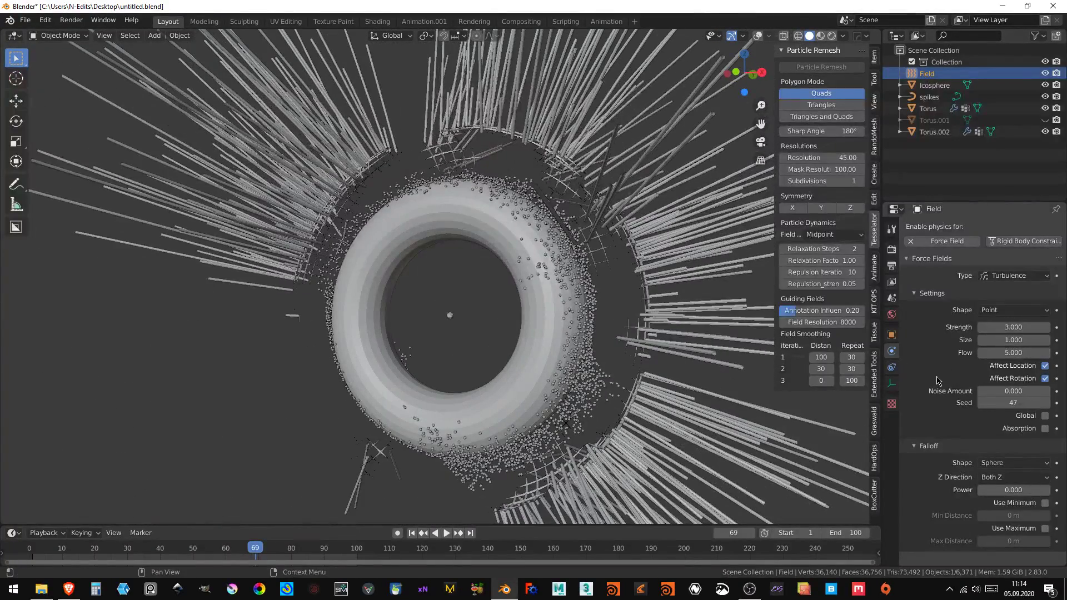
pyautogui.click(546, 240)
pyautogui.press('Up')
pyautogui.press('Up')
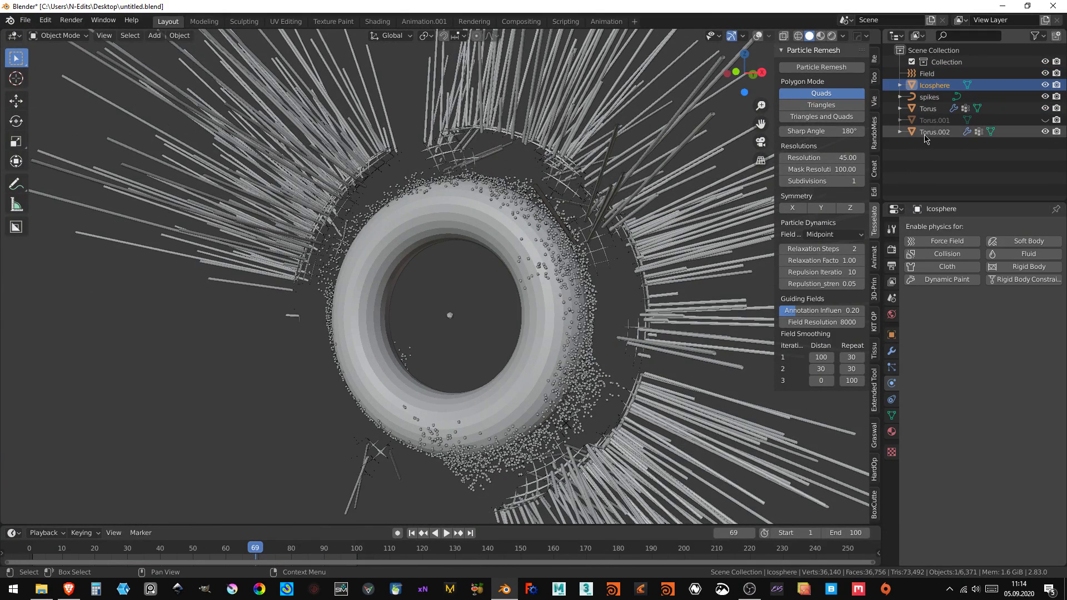
# - Select the Torus and expand its particle Velocity settings
pyautogui.click(926, 133)
pyautogui.click(928, 108)
pyautogui.scroll(-3, 933, 389)
pyautogui.scroll(-3, 933, 389)
pyautogui.scroll(-3, 917, 444)
pyautogui.click(910, 431)
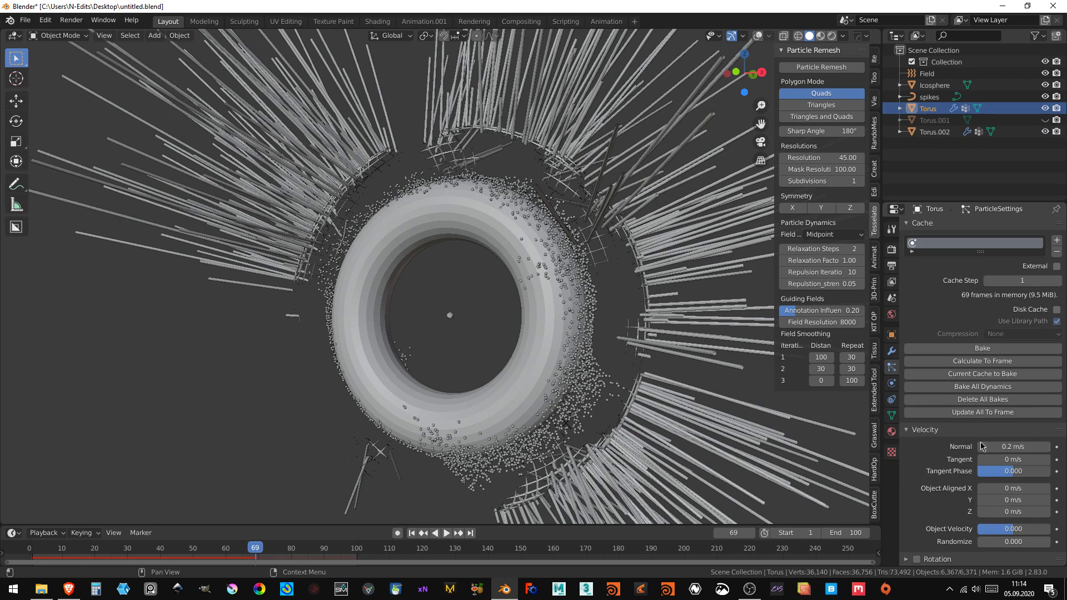
# - Play the Torus particles from frame 1 while trying Normal velocity values
pyautogui.click(412, 532)
pyautogui.click(447, 533)
pyautogui.scroll(-4, 482, 385)
pyautogui.scroll(-1, 481, 385)
pyautogui.scroll(4, 481, 385)
pyautogui.scroll(2, 481, 385)
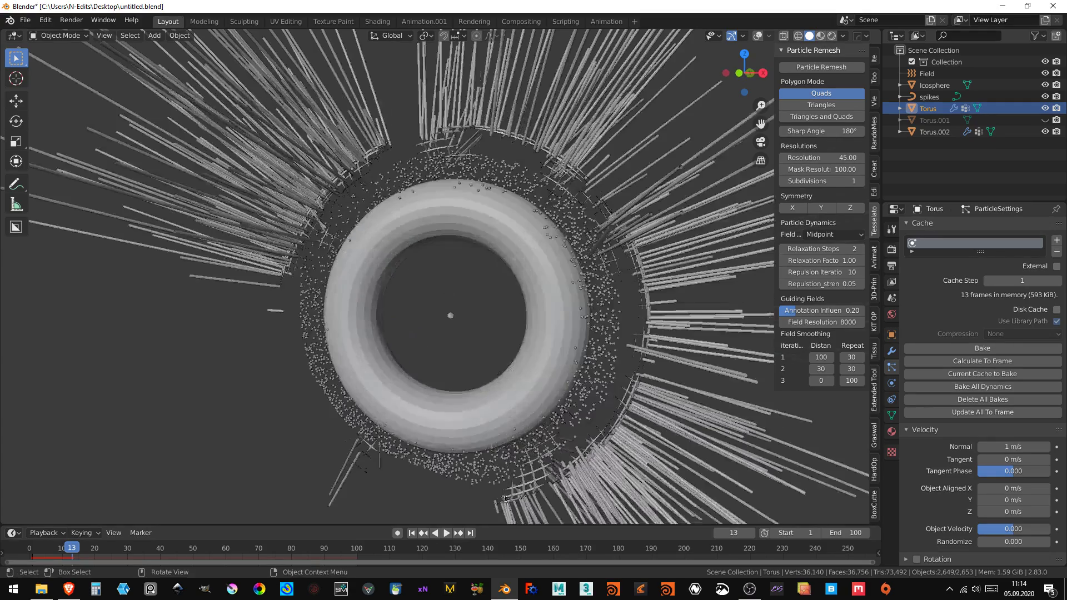
pyautogui.click(446, 533)
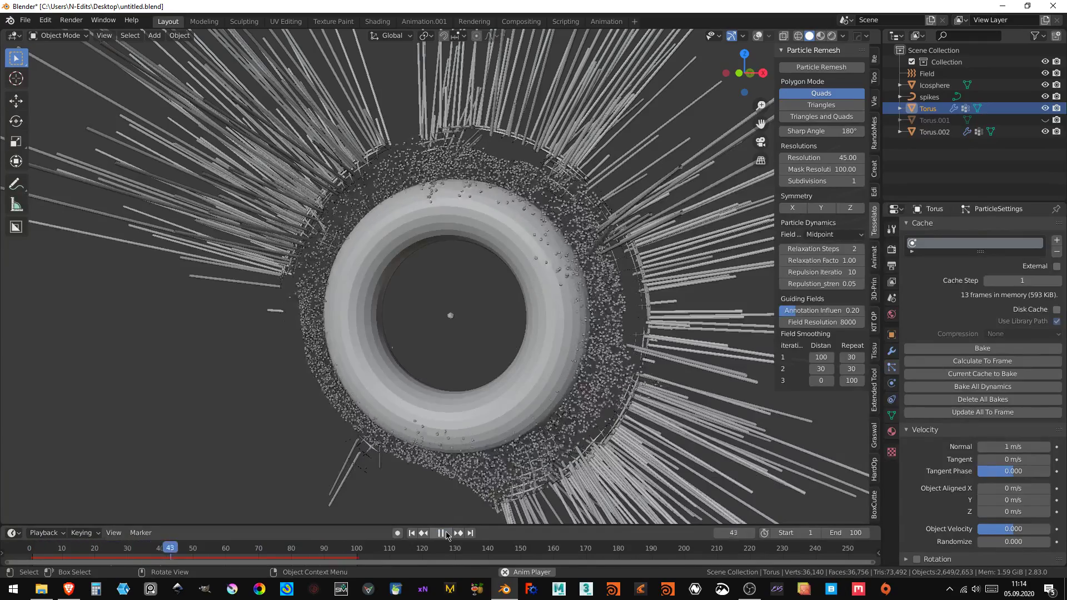
pyautogui.press('space')
# - Orbit around the torus and replay the simulation, stopping at frame 70
pyautogui.moveTo(480, 386); pyautogui.dragTo(512, 345, button='middle')
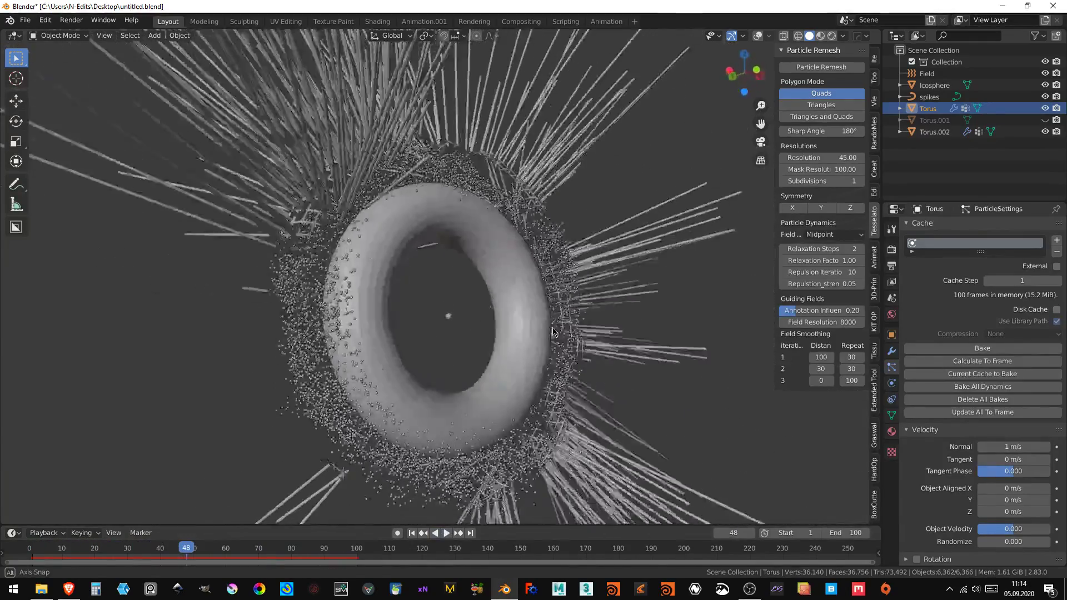
pyautogui.scroll(-3, 512, 345)
pyautogui.moveTo(512, 345); pyautogui.dragTo(460, 343, button='middle')
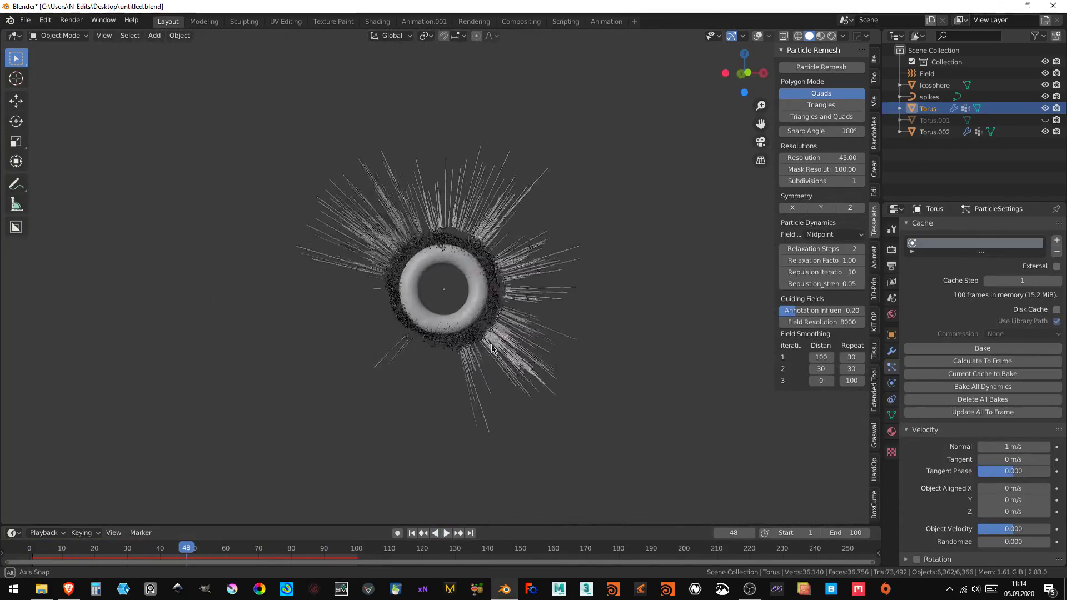
pyautogui.scroll(5, 460, 343)
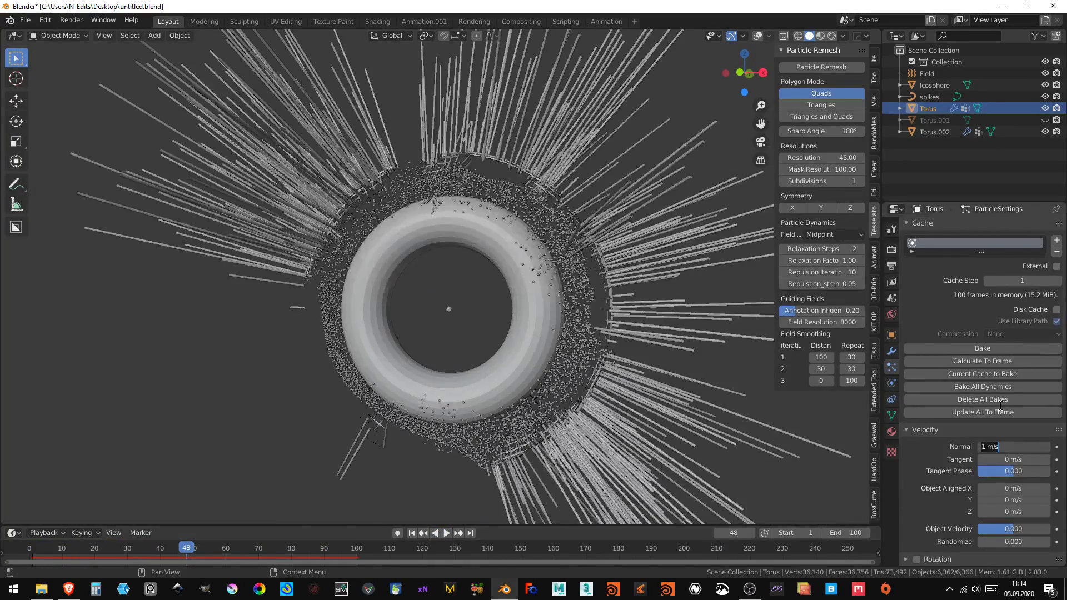
pyautogui.click(412, 534)
pyautogui.click(442, 533)
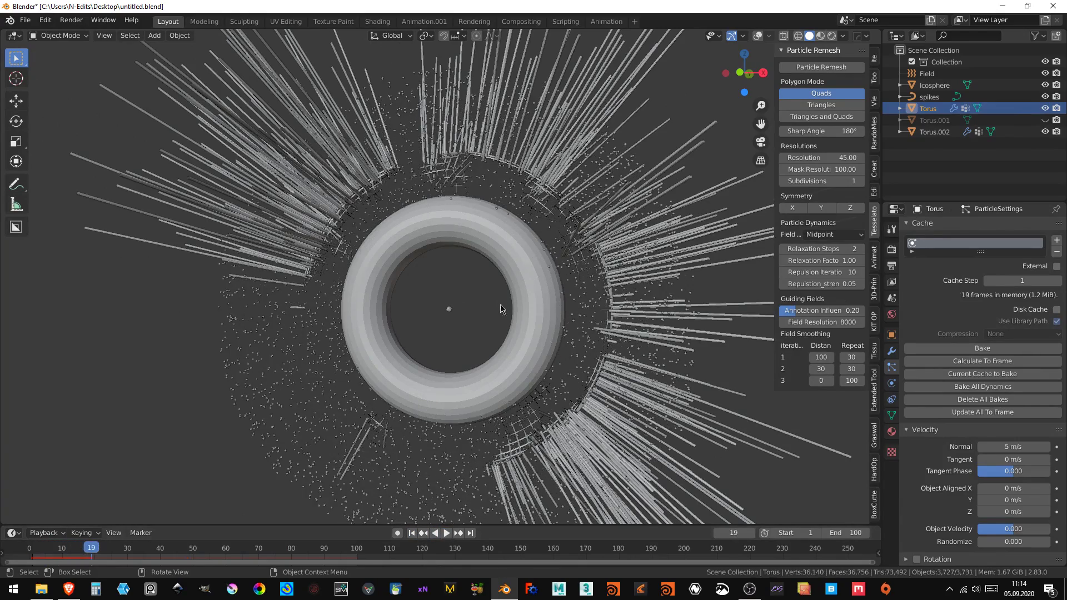
pyautogui.scroll(-5, 500, 352)
pyautogui.moveTo(499, 352)
pyautogui.mouseDown(button='middle')
pyautogui.moveTo(555, 328)
pyautogui.moveTo(470, 316)
pyautogui.moveTo(540, 292)
pyautogui.moveTo(533, 300)
pyautogui.mouseUp(button='middle')
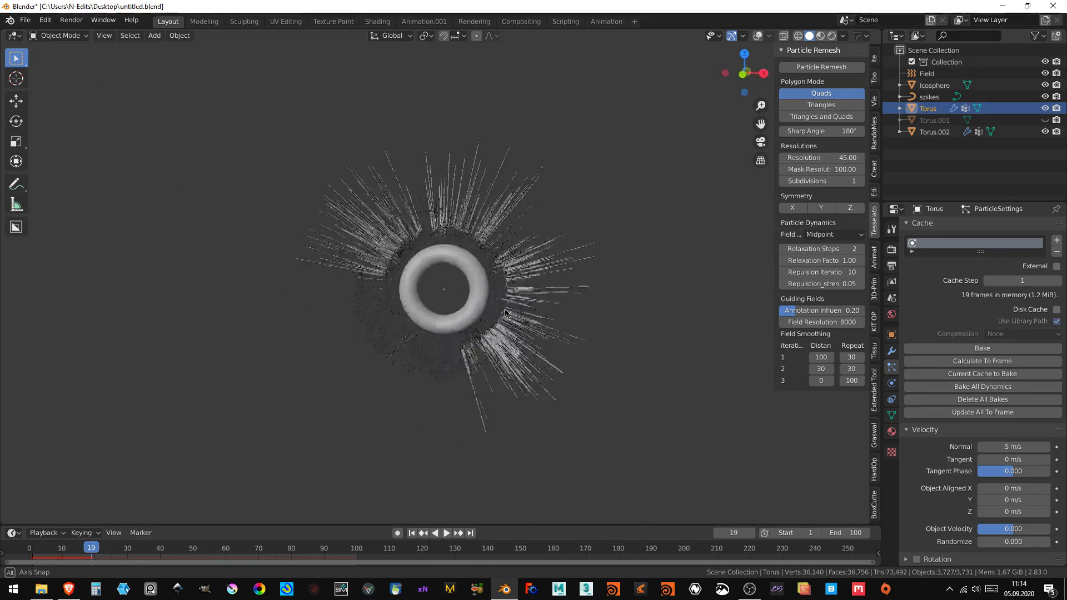
pyautogui.scroll(3, 533, 300)
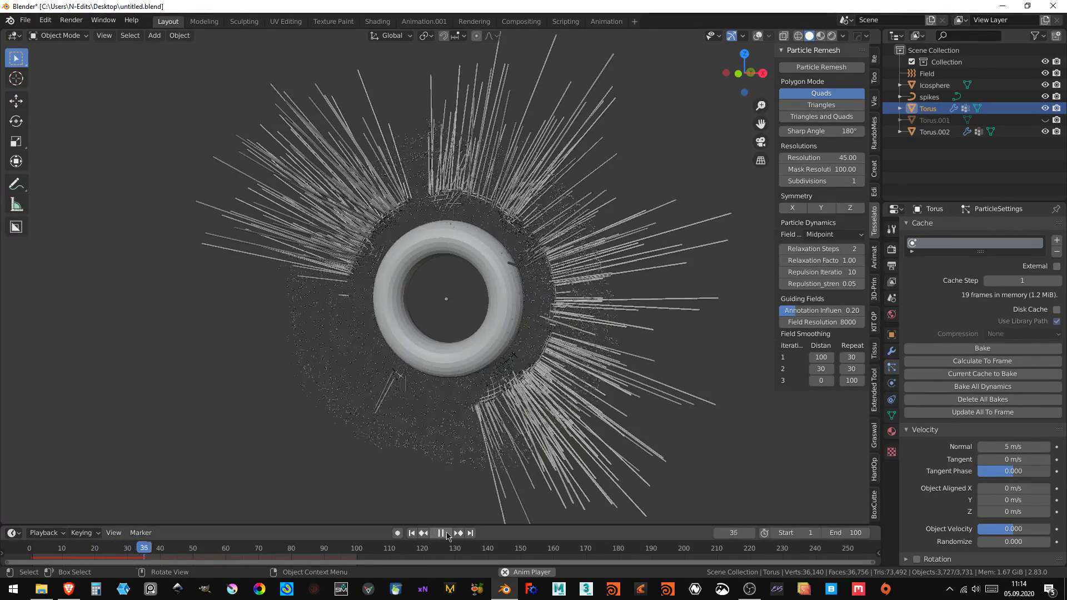
pyautogui.click(442, 534)
# - Inspect the 0.5 m/s particles edge-on, then rewind to frame 1
pyautogui.moveTo(422, 378)
pyautogui.mouseDown(button='middle')
pyautogui.moveTo(392, 351)
pyautogui.moveTo(492, 382)
pyautogui.moveTo(506, 505)
pyautogui.moveTo(522, 371)
pyautogui.moveTo(515, 383)
pyautogui.mouseUp(button='middle')
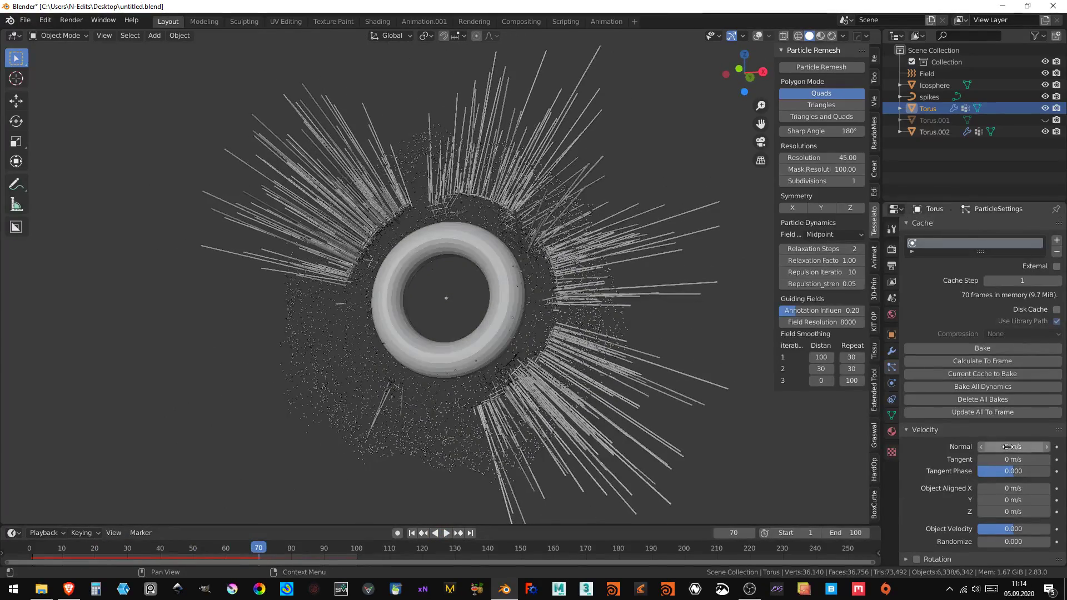
pyautogui.click(440, 532)
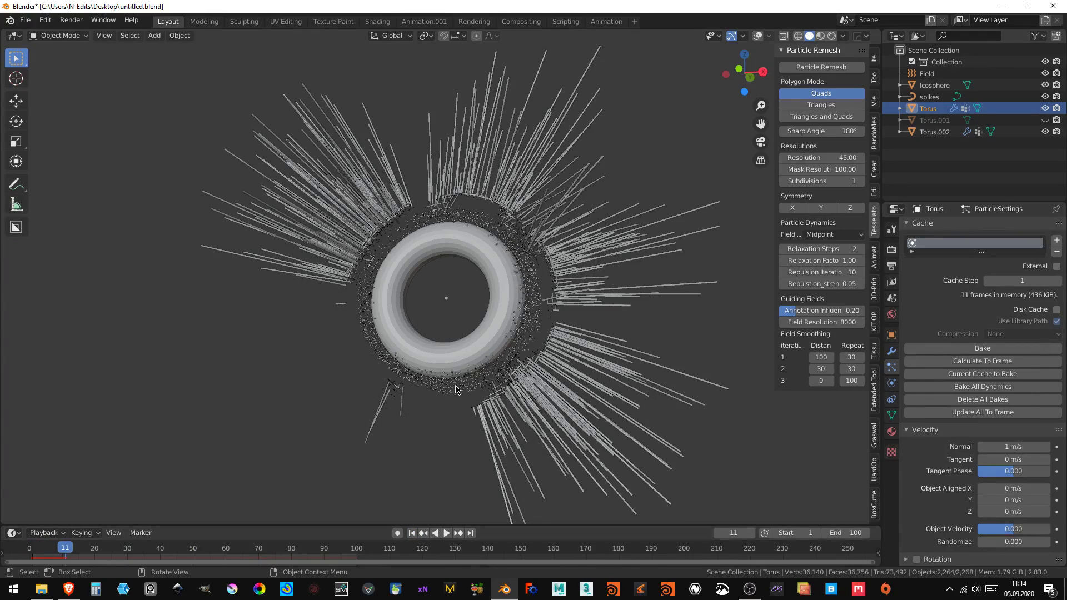
pyautogui.scroll(3, 461, 520)
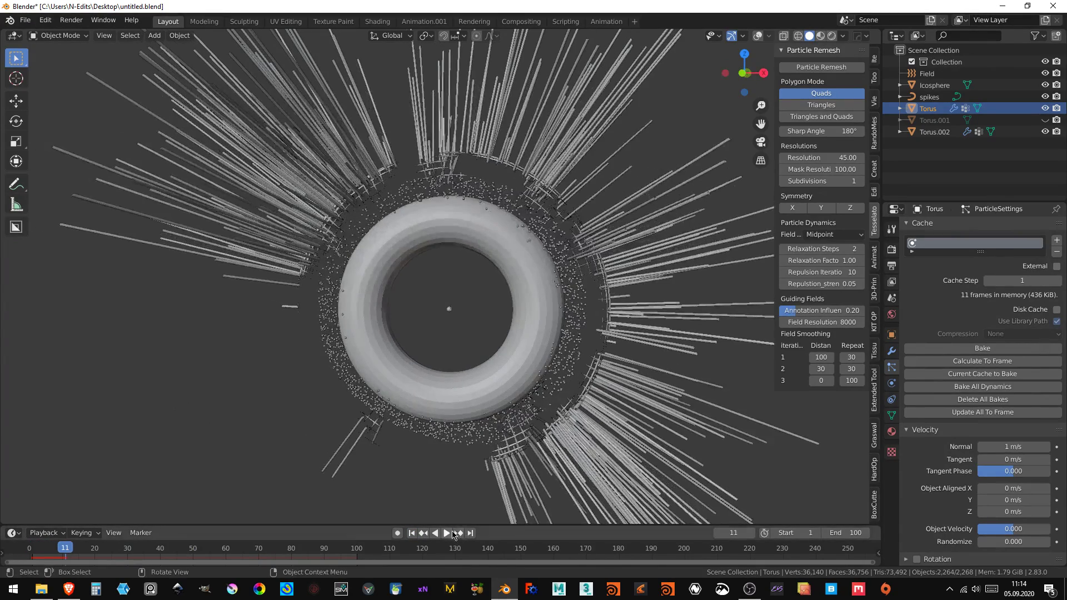
pyautogui.click(447, 533)
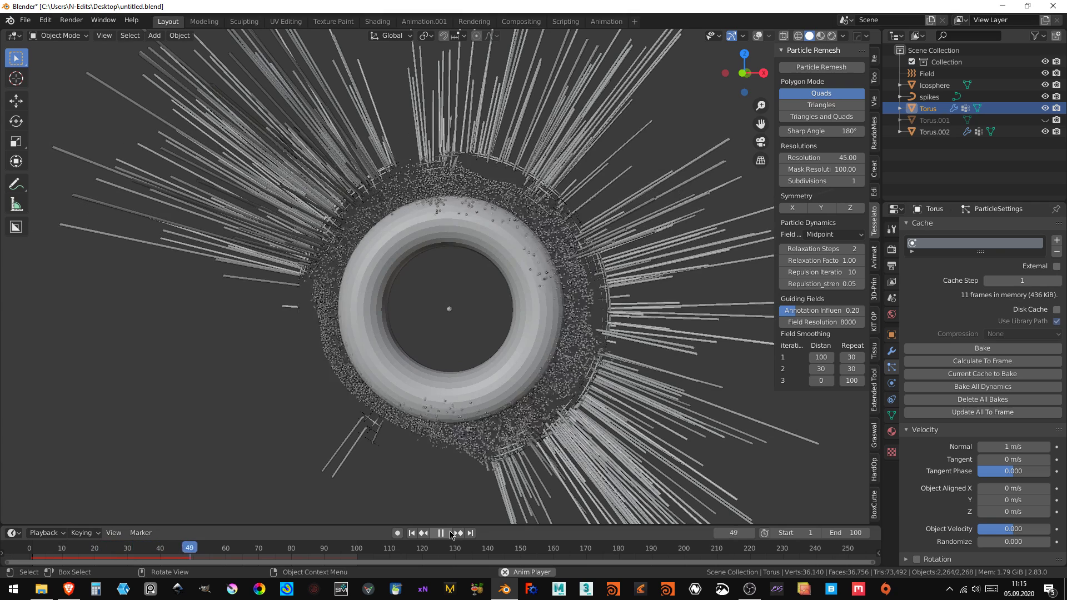
pyautogui.click(445, 534)
pyautogui.click(422, 533)
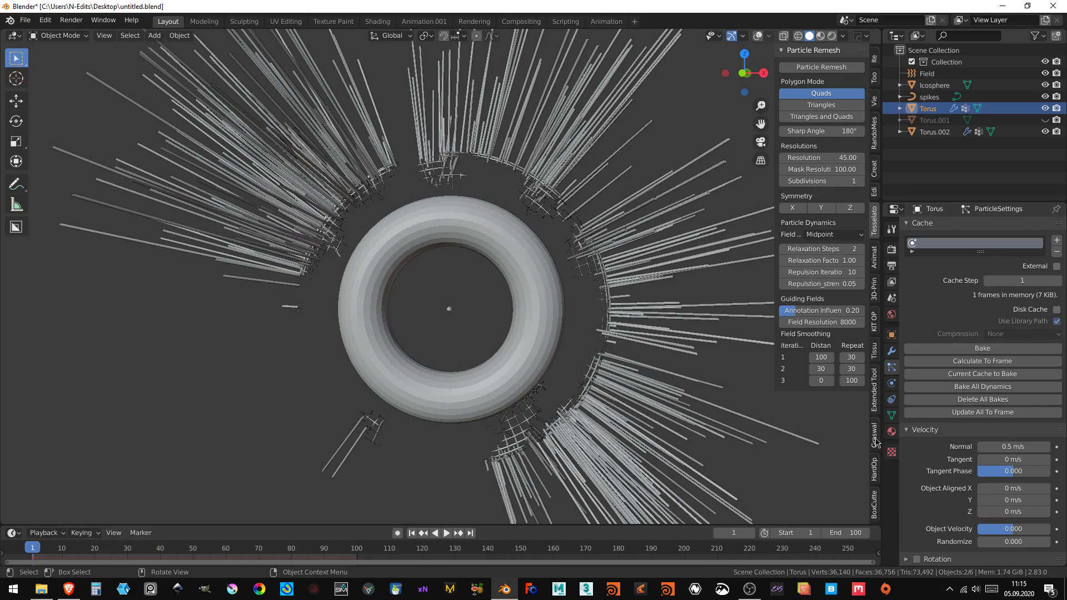
# - Preview the particles to frame 70 and apply Shade Smooth to the torus
pyautogui.click(447, 534)
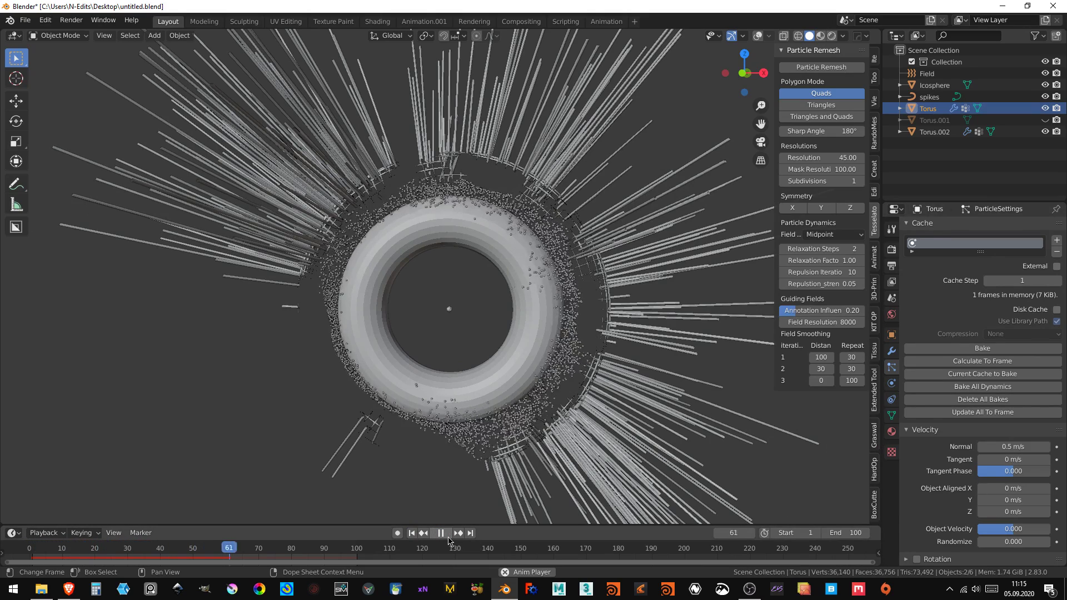
pyautogui.click(448, 535)
pyautogui.moveTo(500, 389); pyautogui.dragTo(668, 263, button='middle')
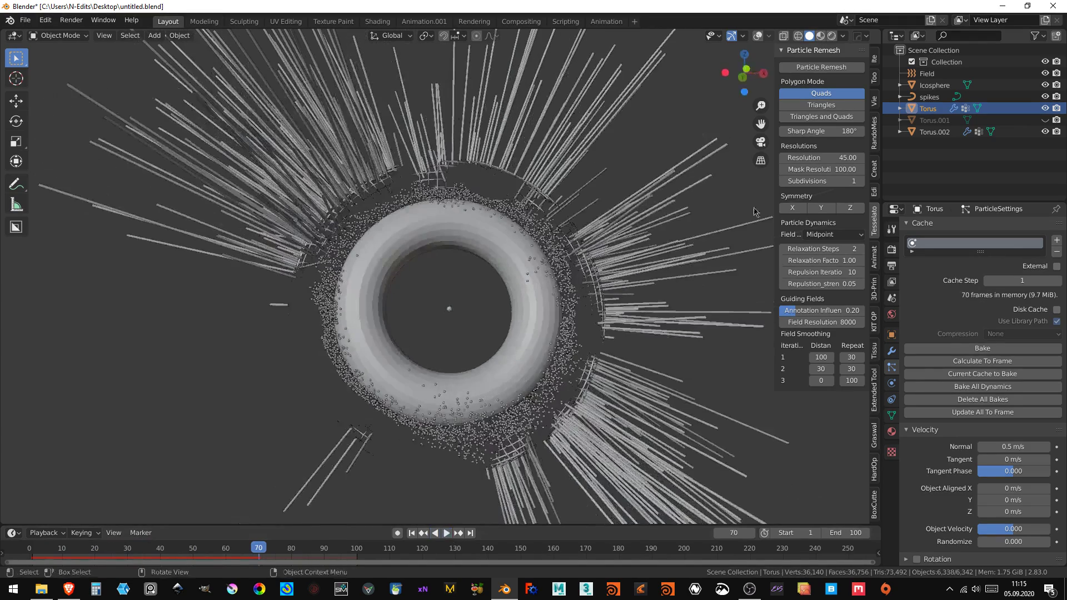
pyautogui.rightClick(547, 301)
pyautogui.click(519, 316)
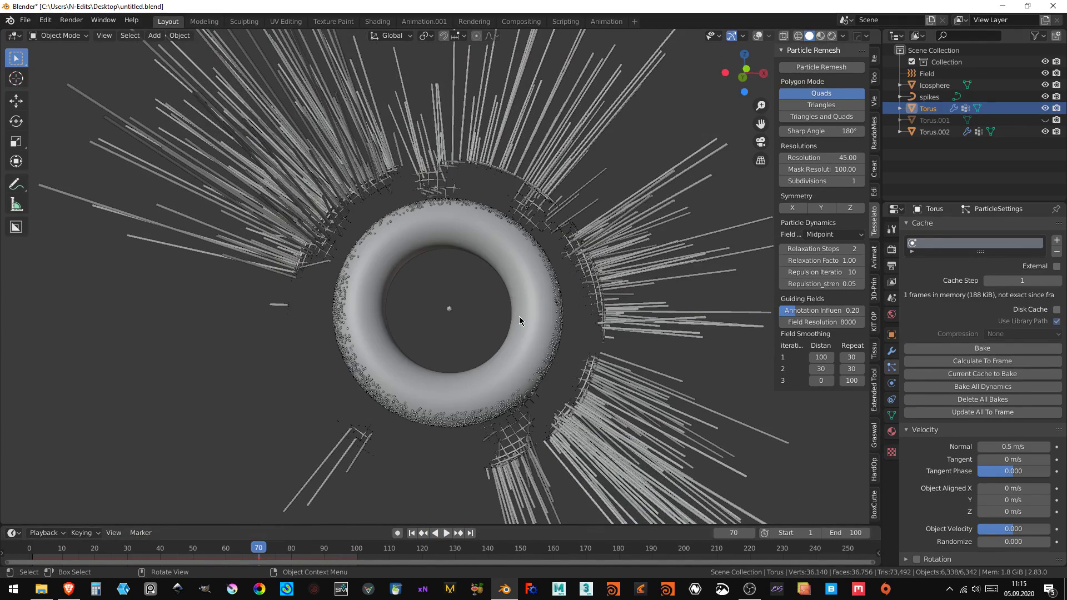
# - Hide the torus mesh by unchecking Show Emitter in Viewport Display
pyautogui.click(411, 533)
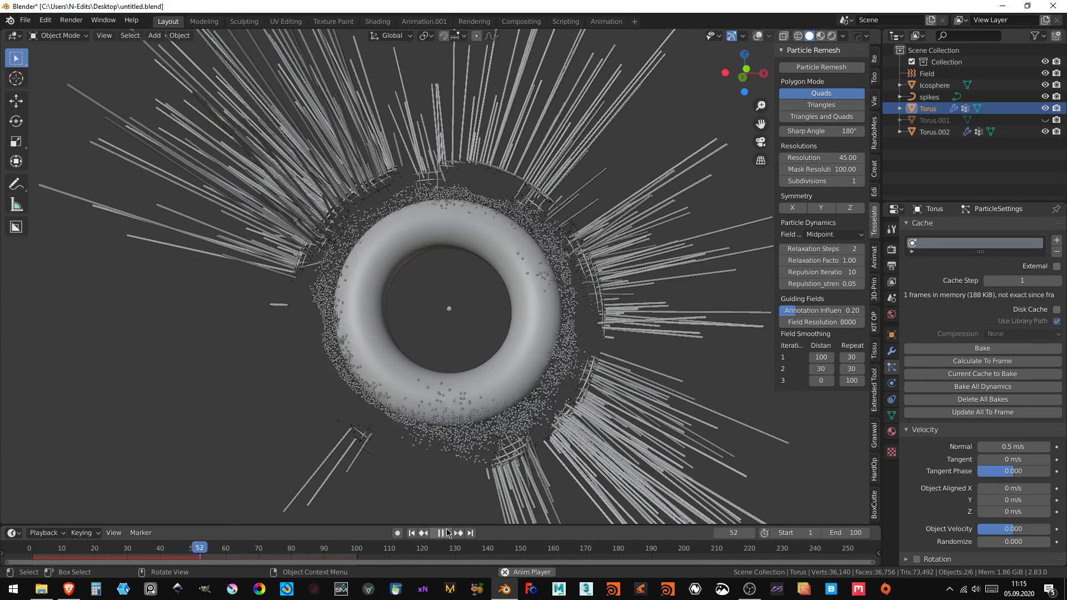
pyautogui.click(446, 532)
pyautogui.moveTo(445, 305)
pyautogui.mouseDown(button='middle')
pyautogui.moveTo(435, 323)
pyautogui.moveTo(666, 315)
pyautogui.moveTo(562, 312)
pyautogui.mouseUp(button='middle')
pyautogui.scroll(-3, 925, 455)
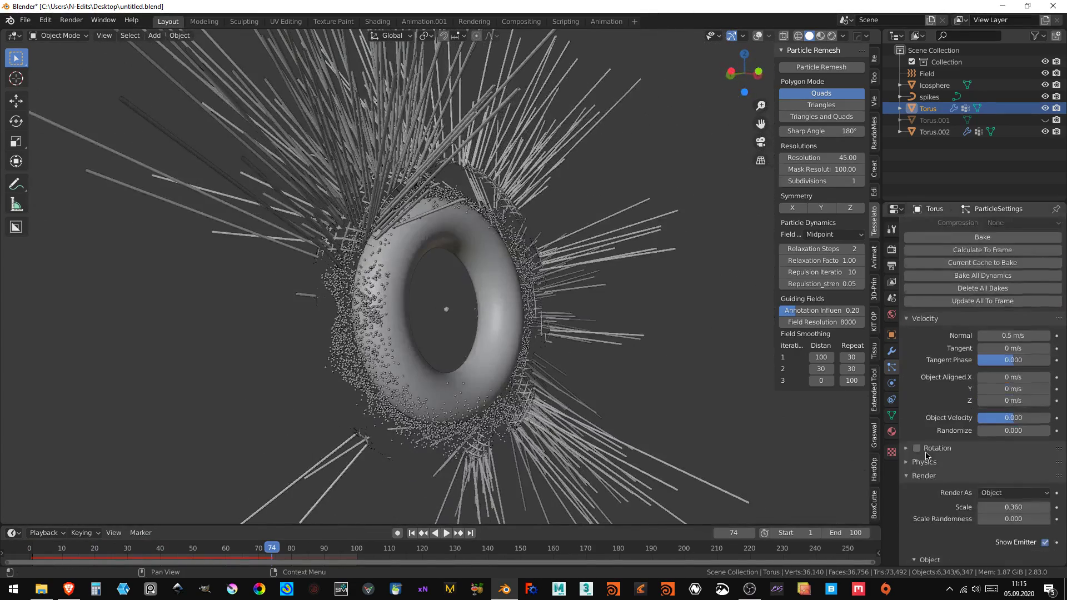
pyautogui.scroll(-3, 925, 459)
pyautogui.scroll(-3, 925, 462)
pyautogui.scroll(-4, 920, 476)
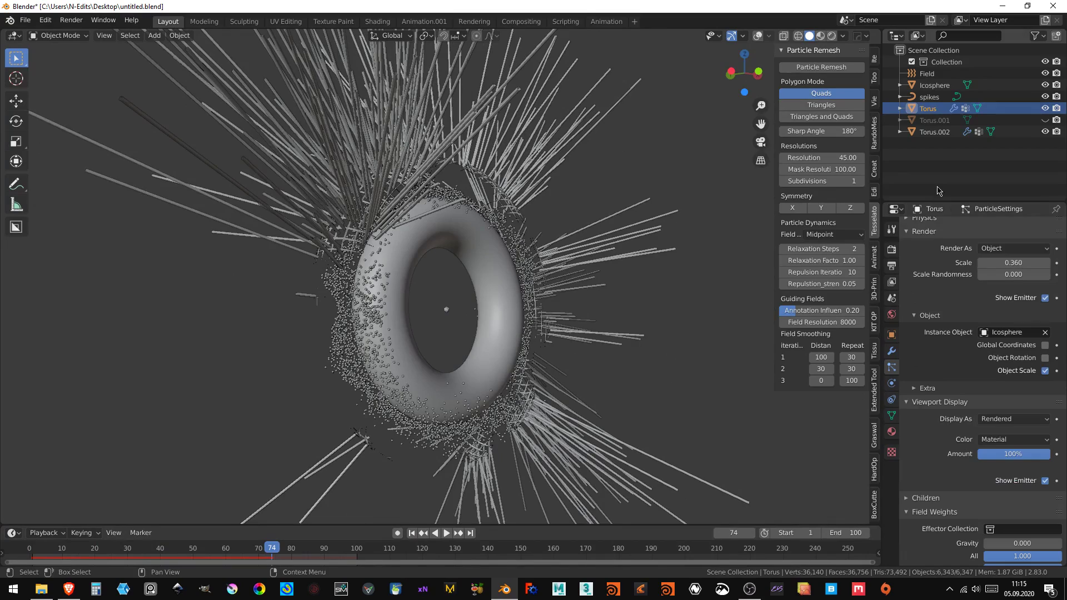
pyautogui.scroll(-2, 926, 475)
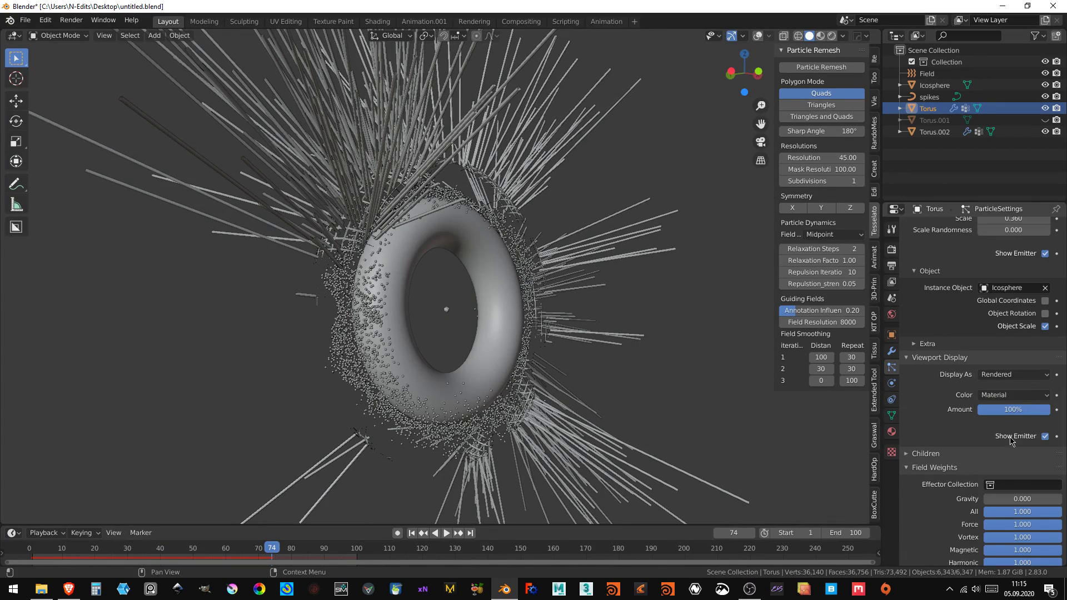
pyautogui.click(1044, 436)
# - Replay the animation to frame 68 and orbit around the spiky particle ring
pyautogui.moveTo(581, 357)
pyautogui.mouseDown(button='middle')
pyautogui.moveTo(491, 357)
pyautogui.moveTo(556, 367)
pyautogui.mouseUp(button='middle')
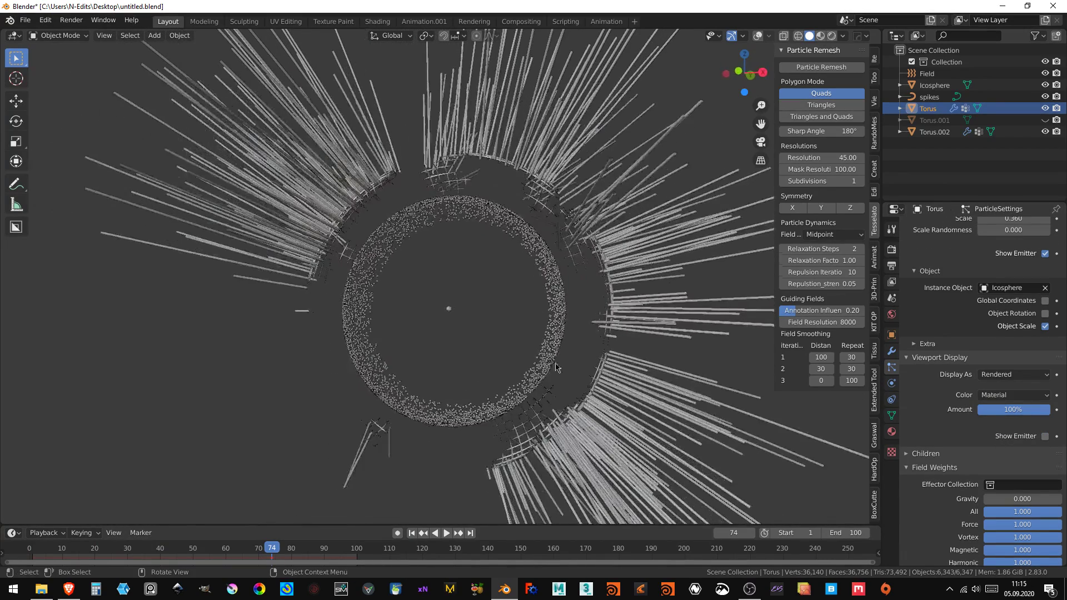
pyautogui.click(412, 533)
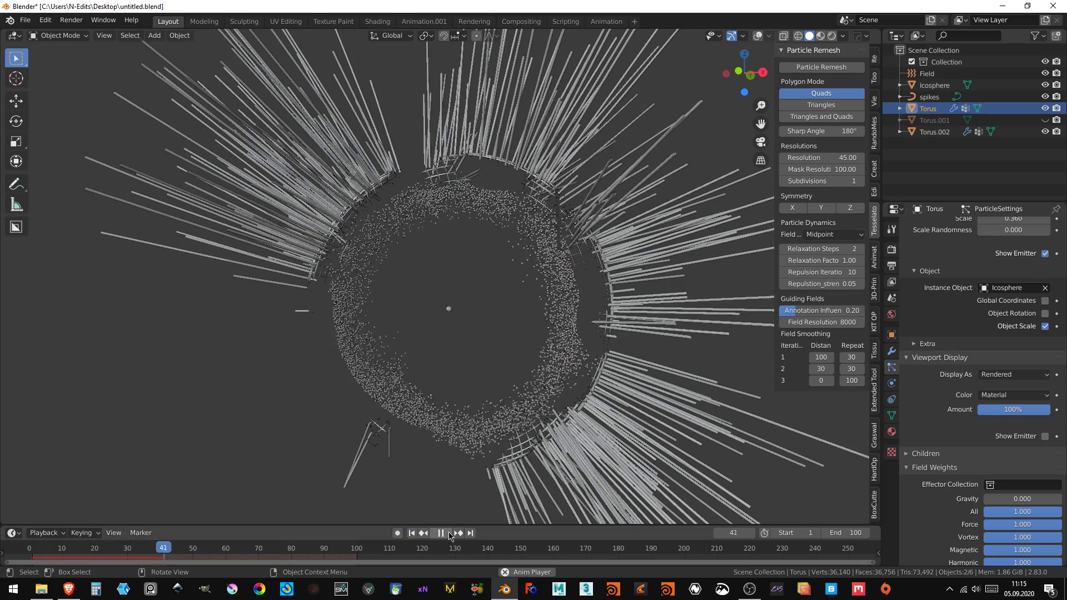
pyautogui.click(442, 532)
pyautogui.moveTo(445, 334)
pyautogui.mouseDown(button='middle')
pyautogui.moveTo(387, 340)
pyautogui.moveTo(99, 316)
pyautogui.moveTo(441, 304)
pyautogui.mouseUp(button='middle')
pyautogui.scroll(-5, 435, 398)
pyautogui.moveTo(436, 398)
pyautogui.mouseDown(button='middle')
pyautogui.moveTo(453, 410)
pyautogui.moveTo(420, 411)
pyautogui.mouseUp(button='middle')
pyautogui.scroll(3, 421, 411)
pyautogui.scroll(3, 420, 411)
pyautogui.hotkey('shift', 'a')
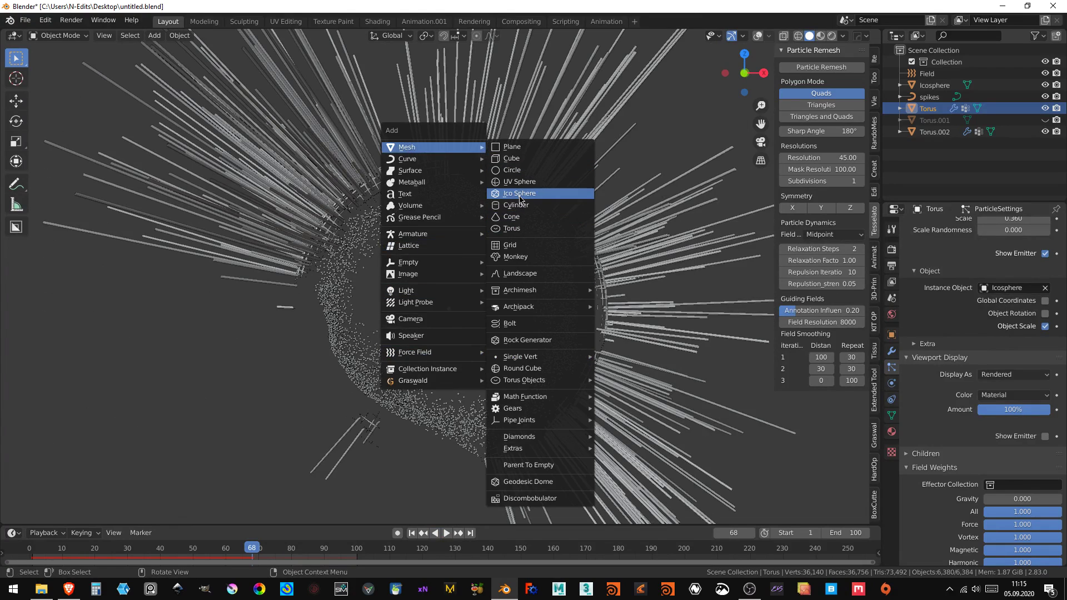
# - Add an icosphere with 1 subdivision and scale it to 0.564
pyautogui.click(520, 198)
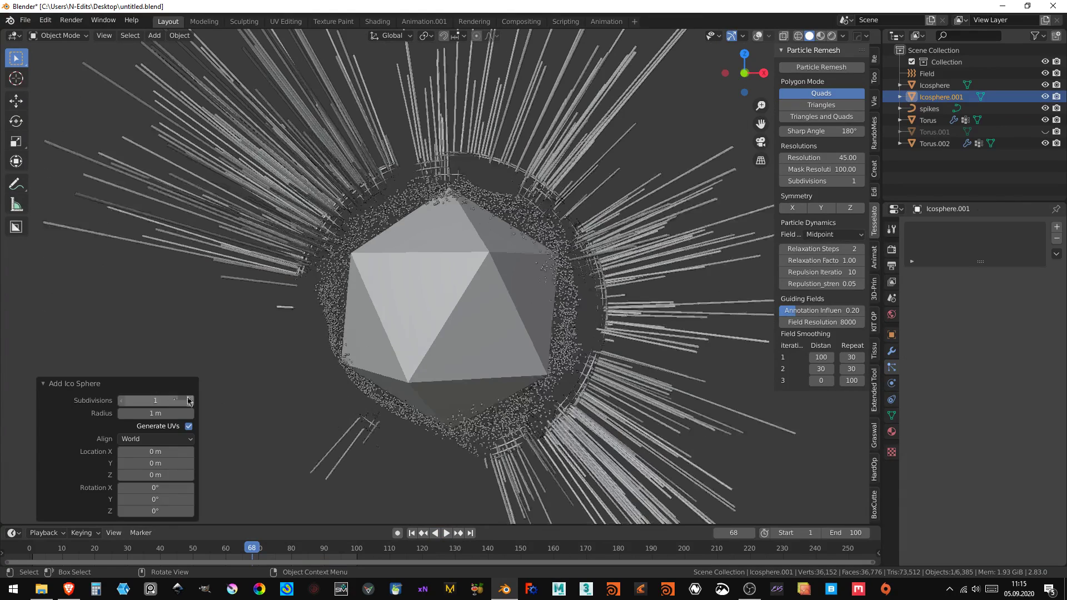
pyautogui.click(190, 400)
pyautogui.scroll(-4, 447, 255)
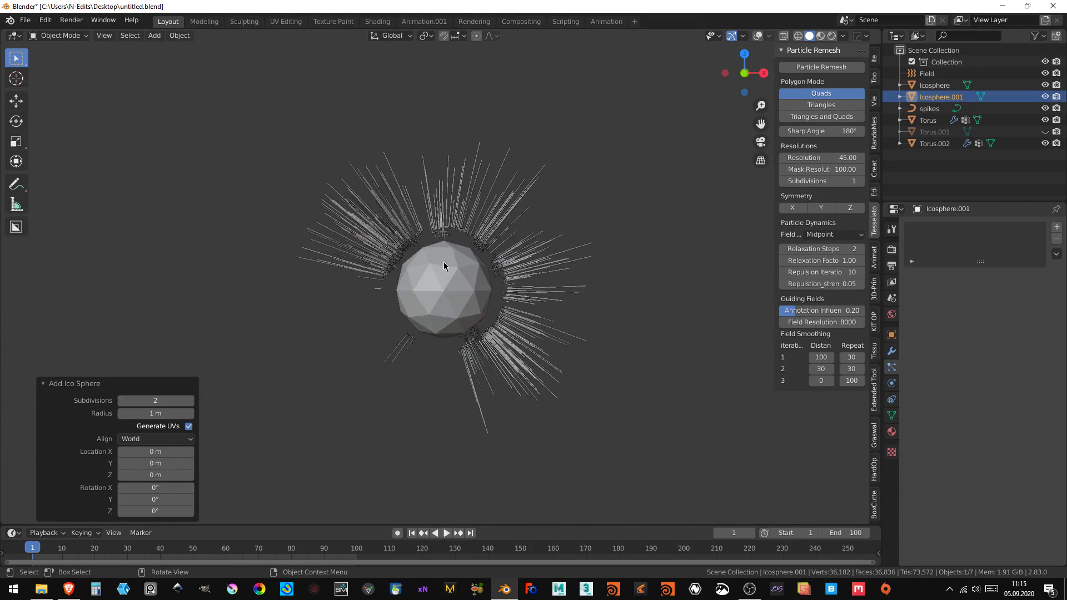
pyautogui.scroll(3, 359, 304)
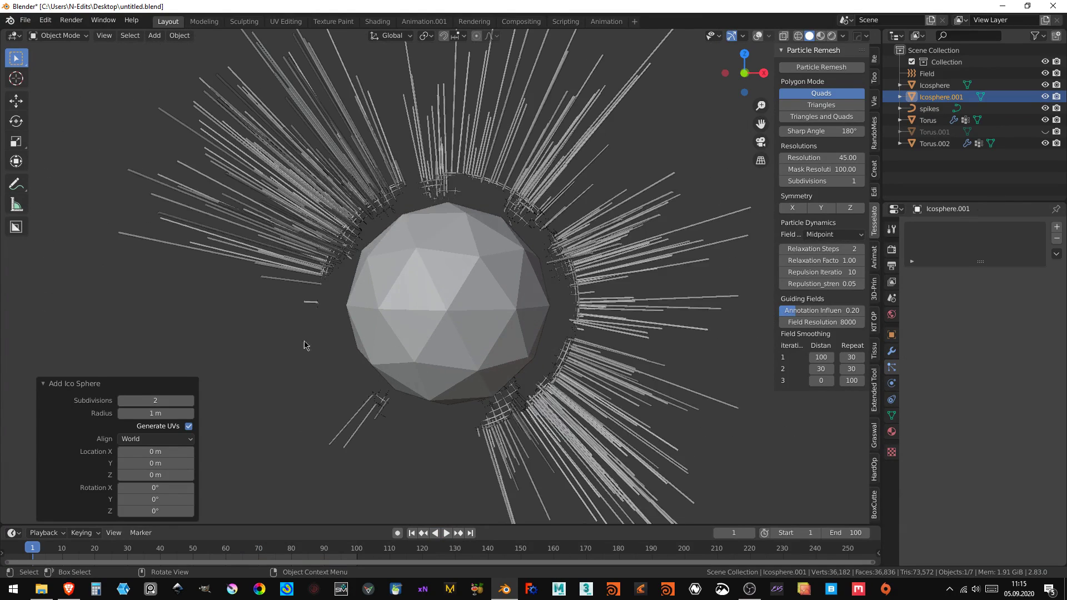
pyautogui.click(121, 401)
pyautogui.scroll(-3, 400, 333)
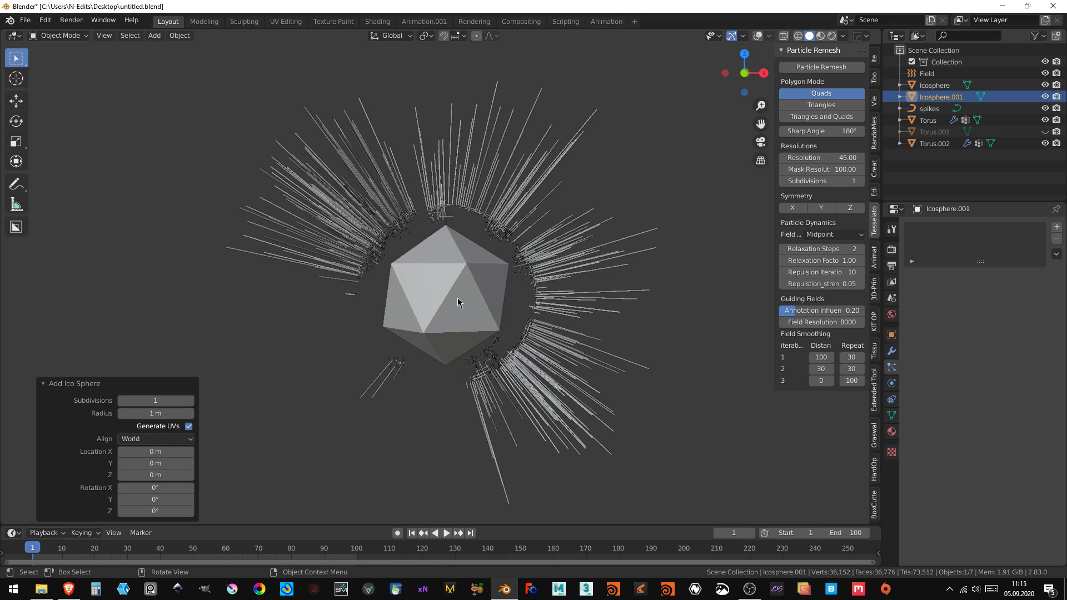
pyautogui.press('s')
pyautogui.click(471, 343)
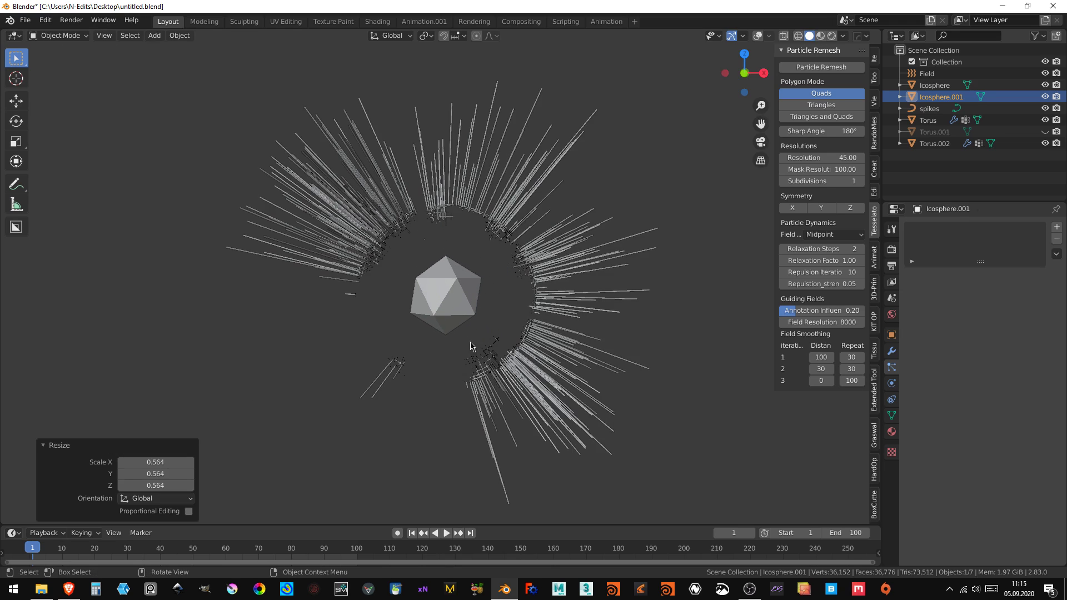
# - Trackball-rotate the icosphere twice to tilt it by -16.6° and 2.86°
pyautogui.click(411, 534)
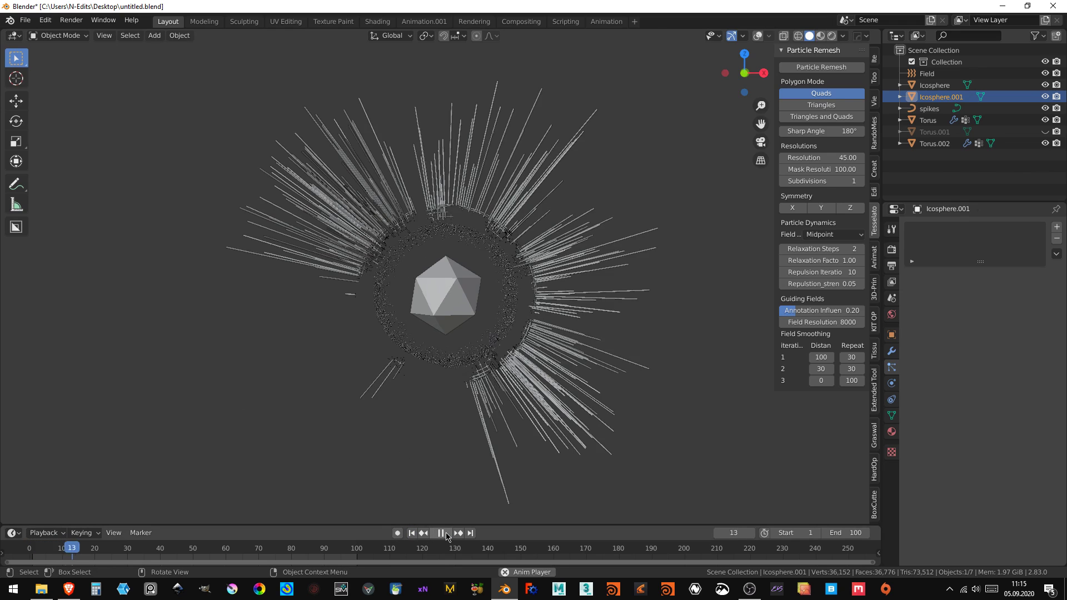
pyautogui.click(446, 534)
pyautogui.press('s')
pyautogui.press('r')
pyautogui.press('r')
pyautogui.click(547, 318)
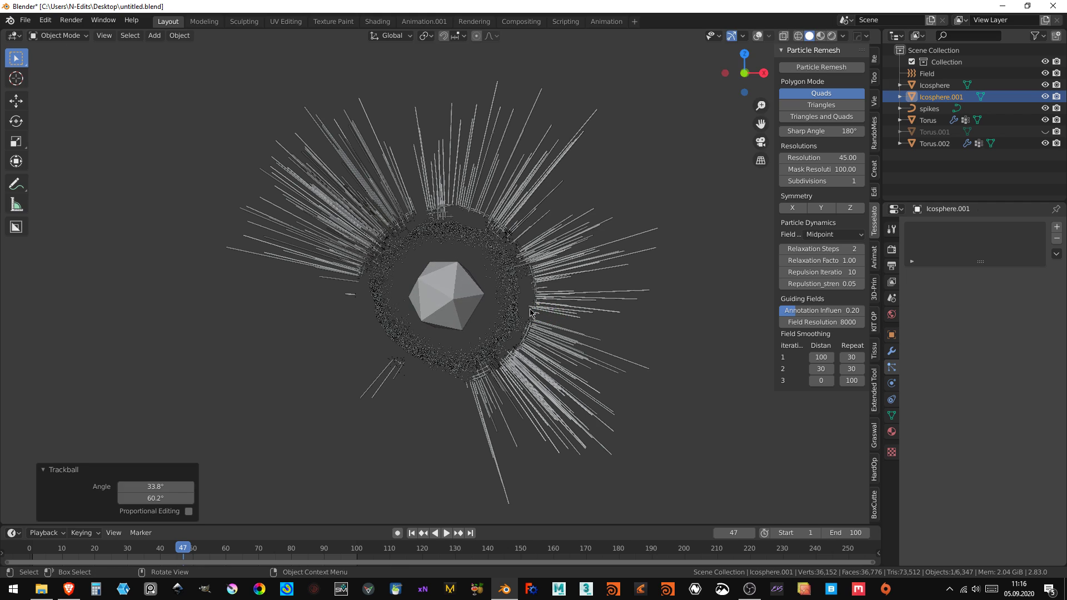
pyautogui.press('r')
pyautogui.press('r')
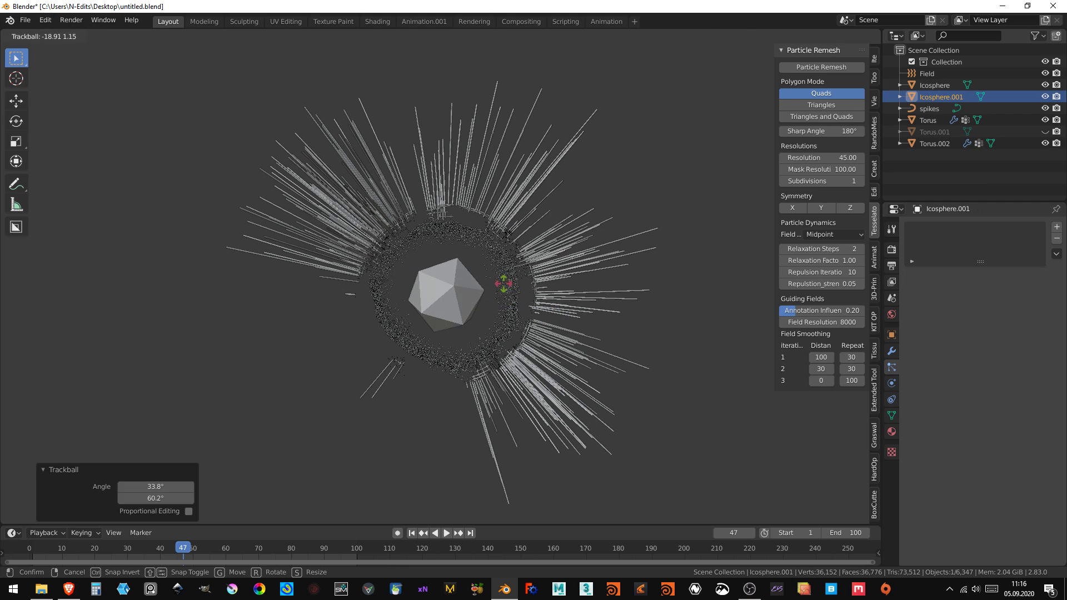
pyautogui.click(506, 289)
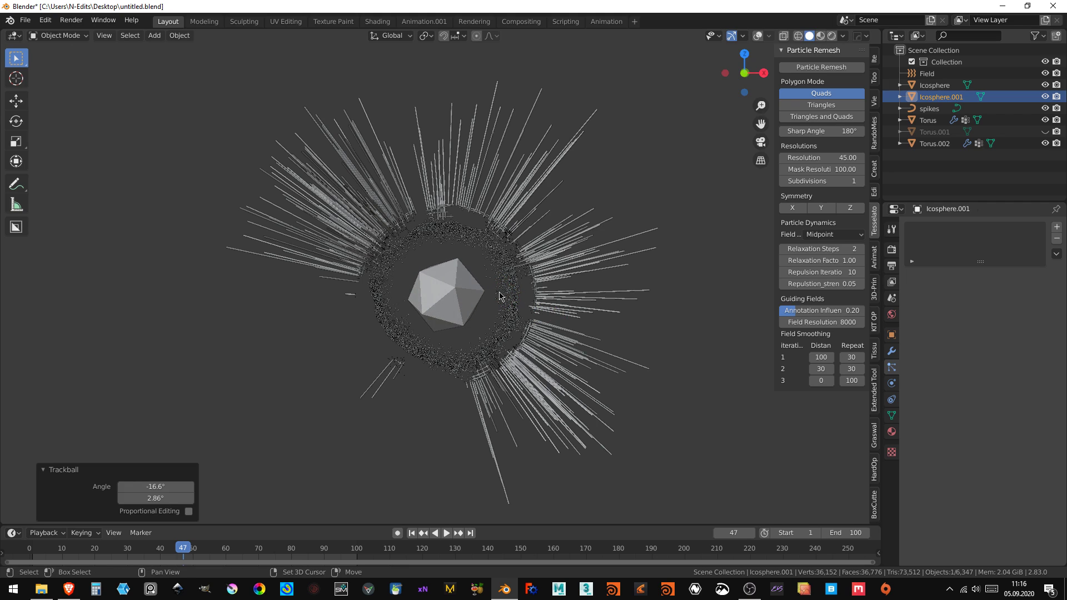
pyautogui.hotkey('shift', 'a')
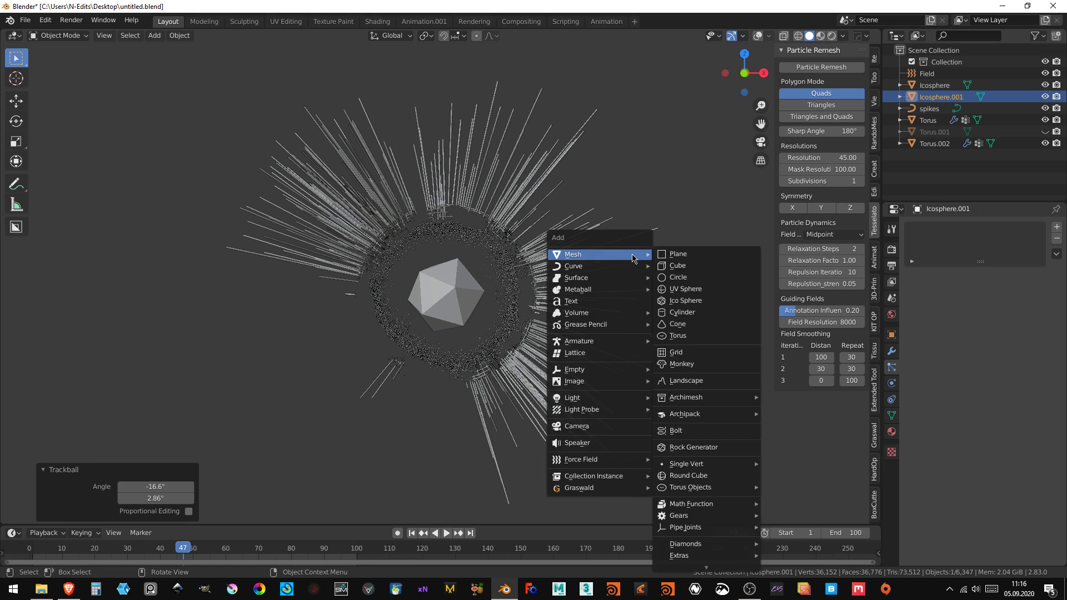
# - Add a camera aligned to the current view with an 80 mm focal length
pyautogui.click(583, 425)
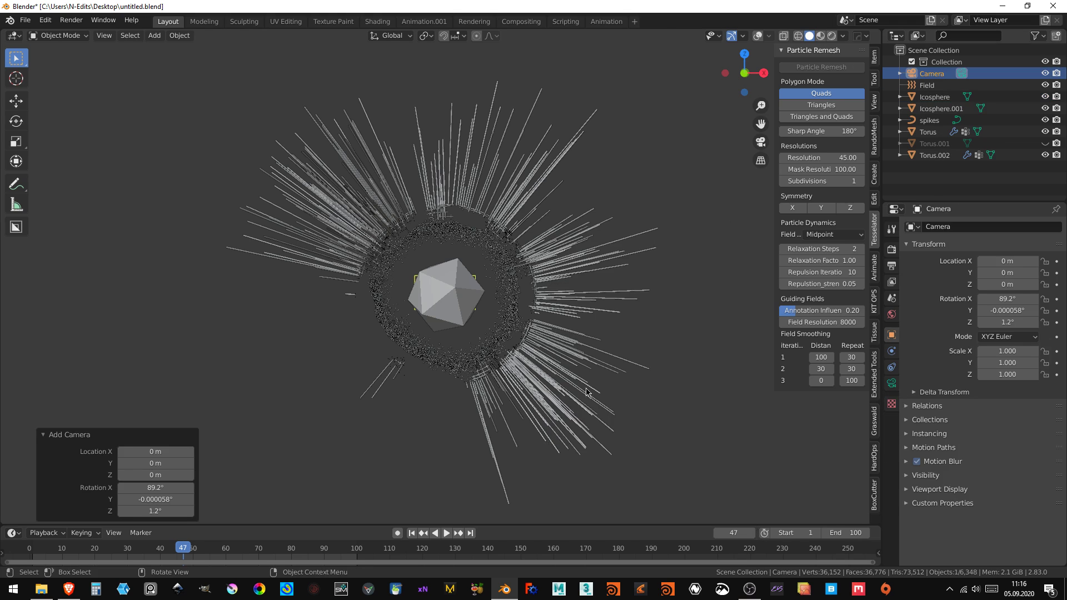
pyautogui.press('ctrl+alt+KP_0')
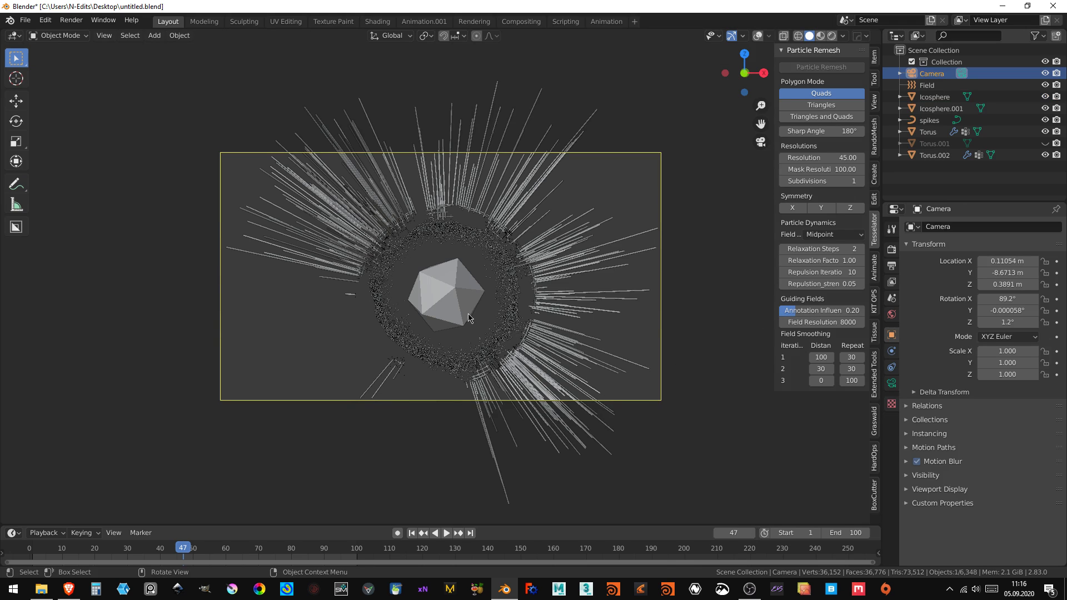
pyautogui.click(891, 383)
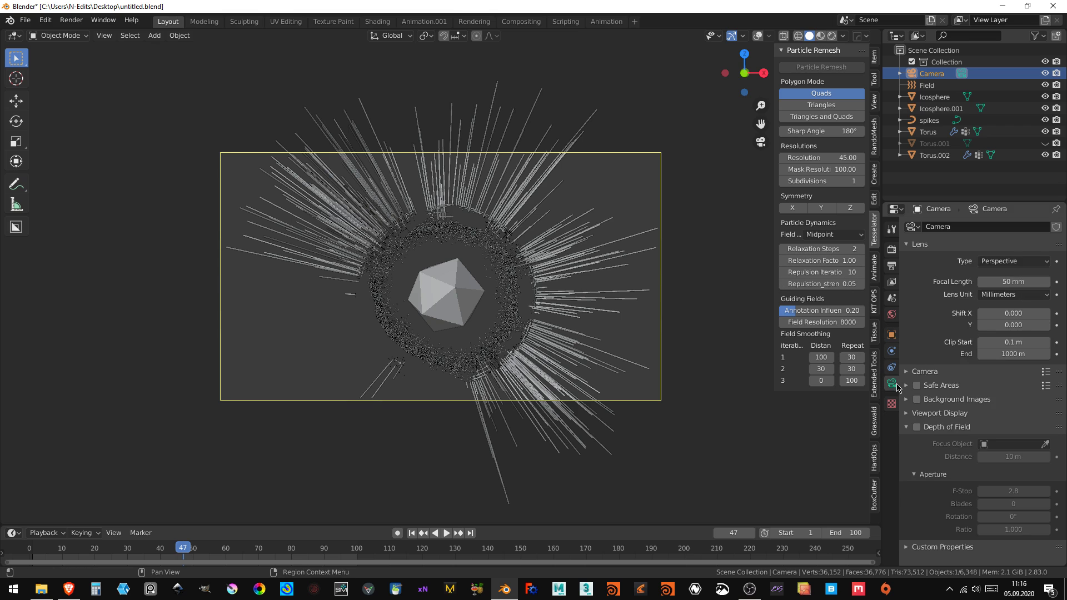
pyautogui.moveTo(1012, 281)
pyautogui.mouseDown()
pyautogui.moveTo(953, 282)
pyautogui.moveTo(1008, 282)
pyautogui.mouseUp()
pyautogui.click(1009, 281)
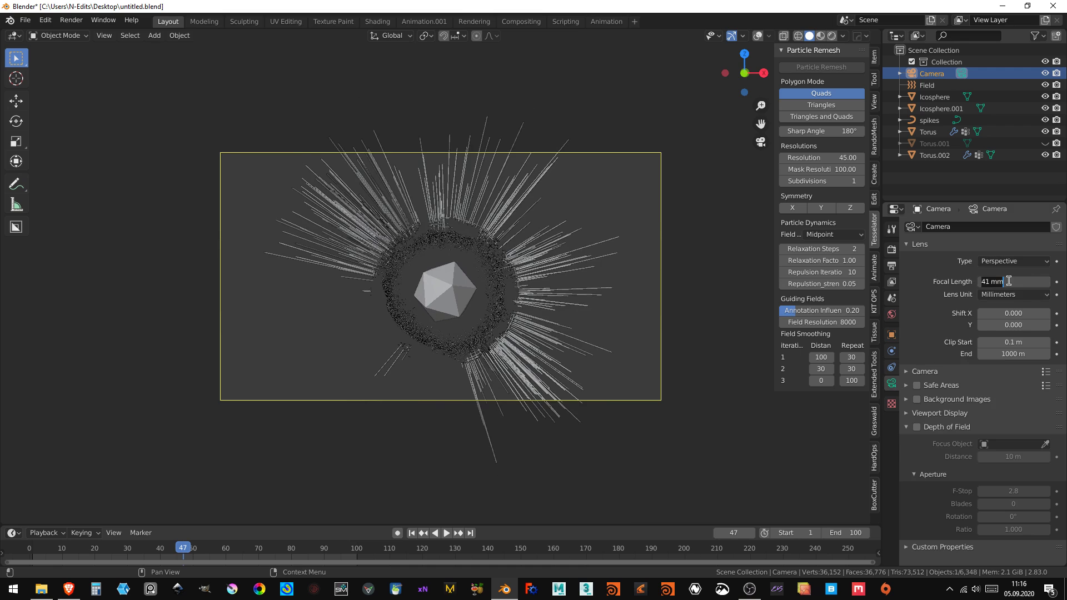
pyautogui.write('80')
pyautogui.press('Return')
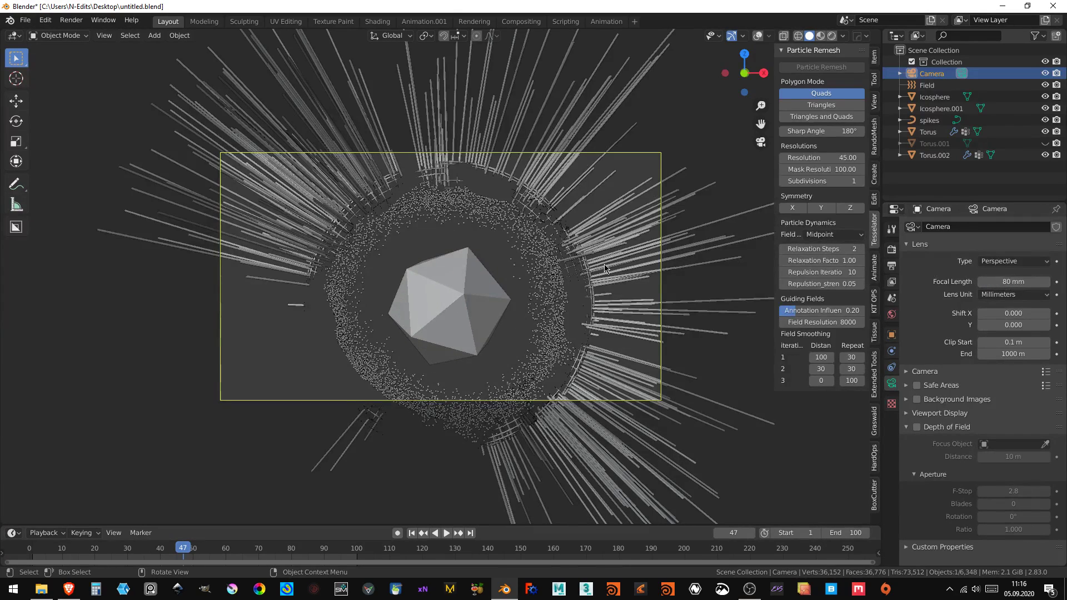
# - Lock the camera to the view, frame the ring and icosphere, then unlock it
pyautogui.press('n')
pyautogui.press('n')
pyautogui.click(874, 103)
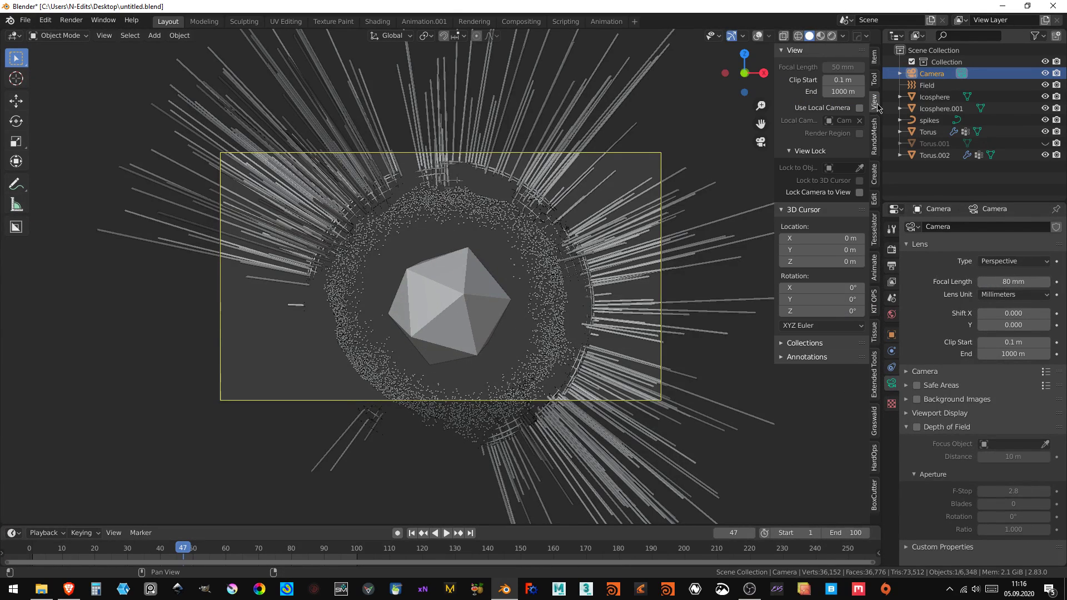
pyautogui.moveTo(760, 106)
pyautogui.mouseDown()
pyautogui.moveTo(760, 161)
pyautogui.moveTo(760, 120)
pyautogui.mouseUp()
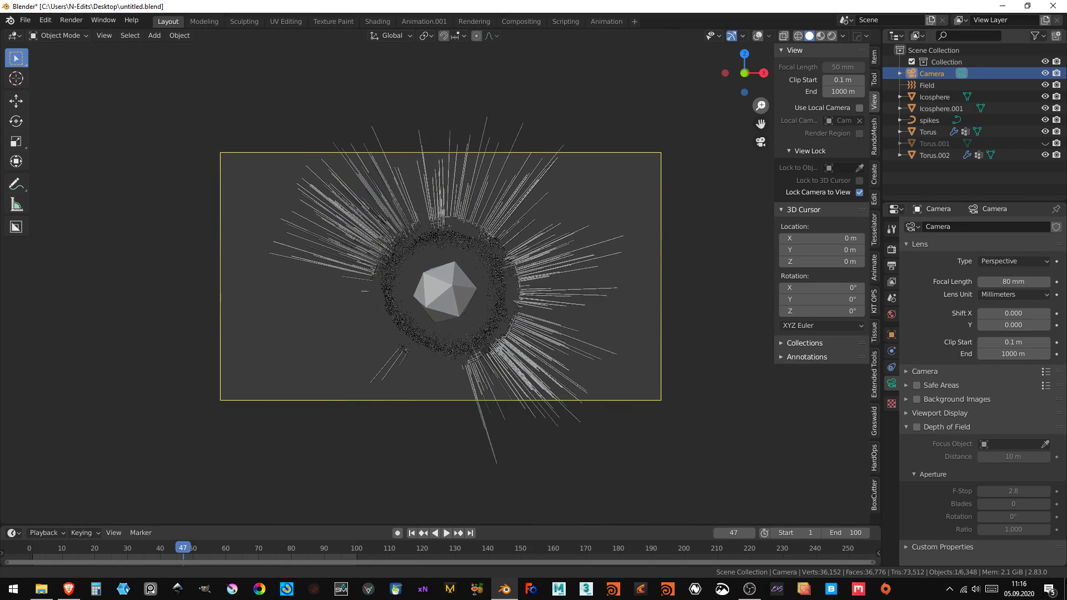
pyautogui.moveTo(761, 119); pyautogui.dragTo(761, 118)
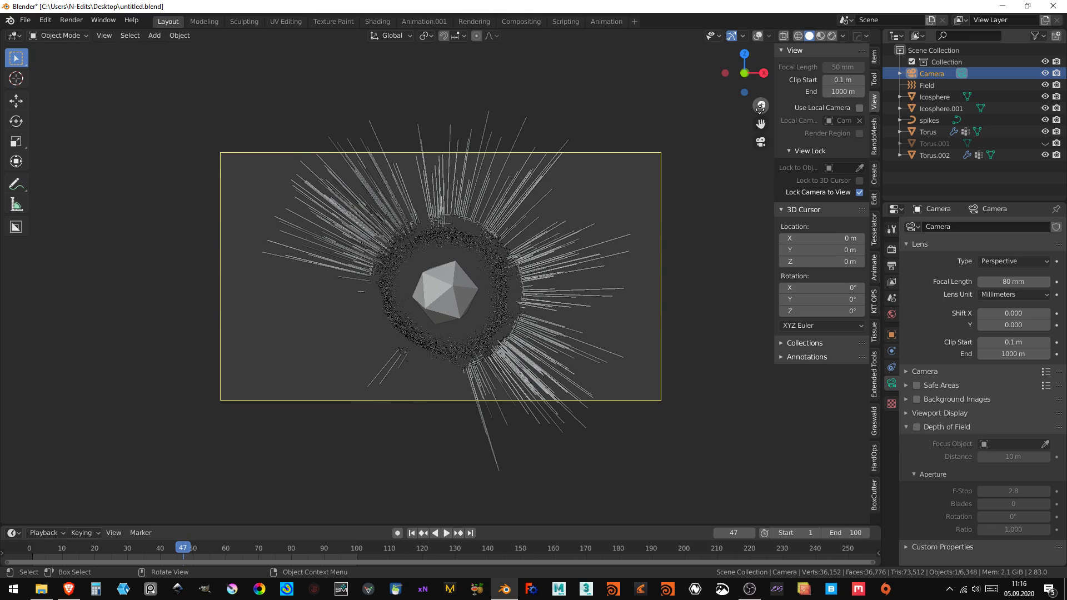
pyautogui.click(840, 192)
pyautogui.scroll(-3, 543, 336)
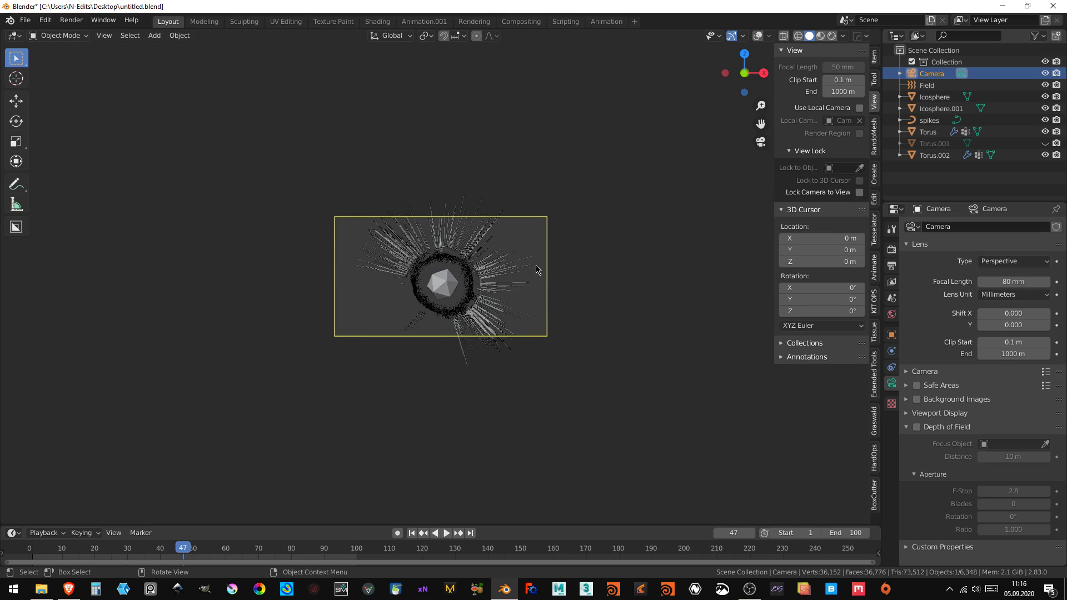
pyautogui.scroll(5, 492, 292)
pyautogui.scroll(2, 475, 293)
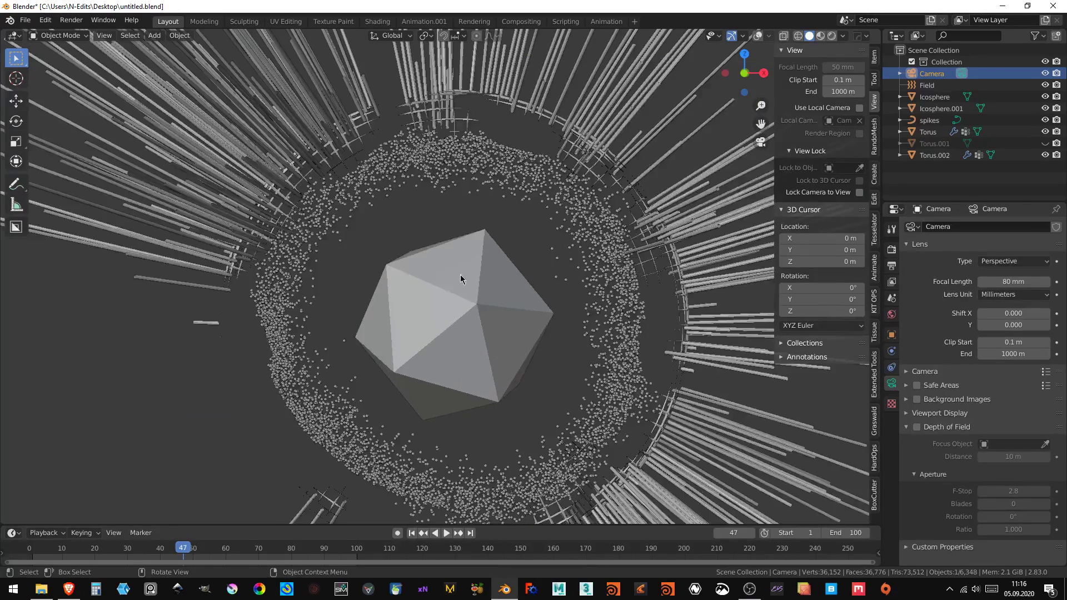
pyautogui.scroll(-3, 461, 277)
pyautogui.click(460, 294)
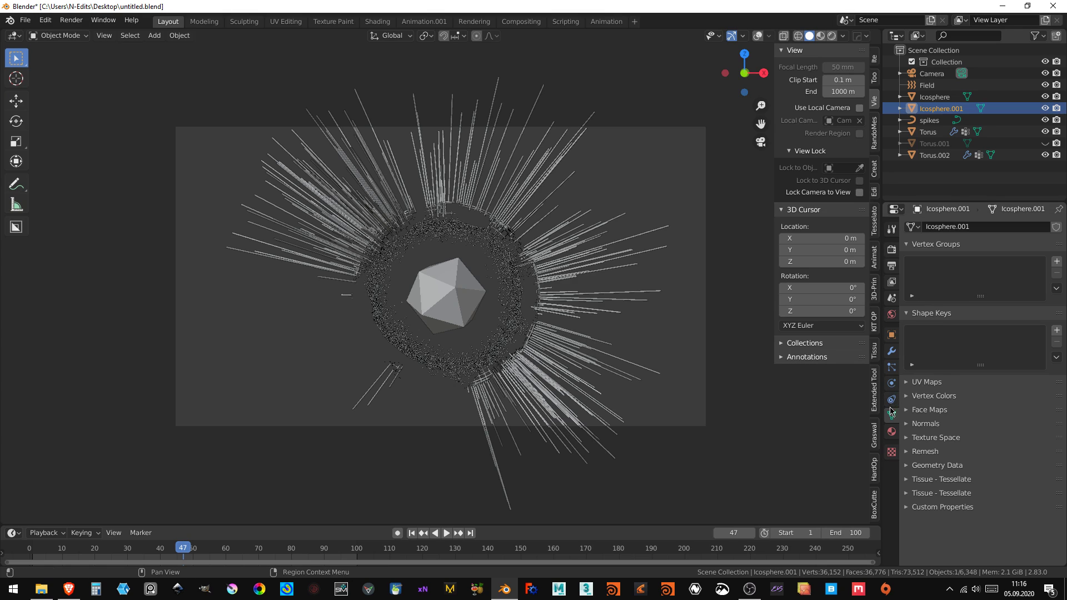
# - Add a particle system to Icosphere.001 and save the file
pyautogui.click(894, 369)
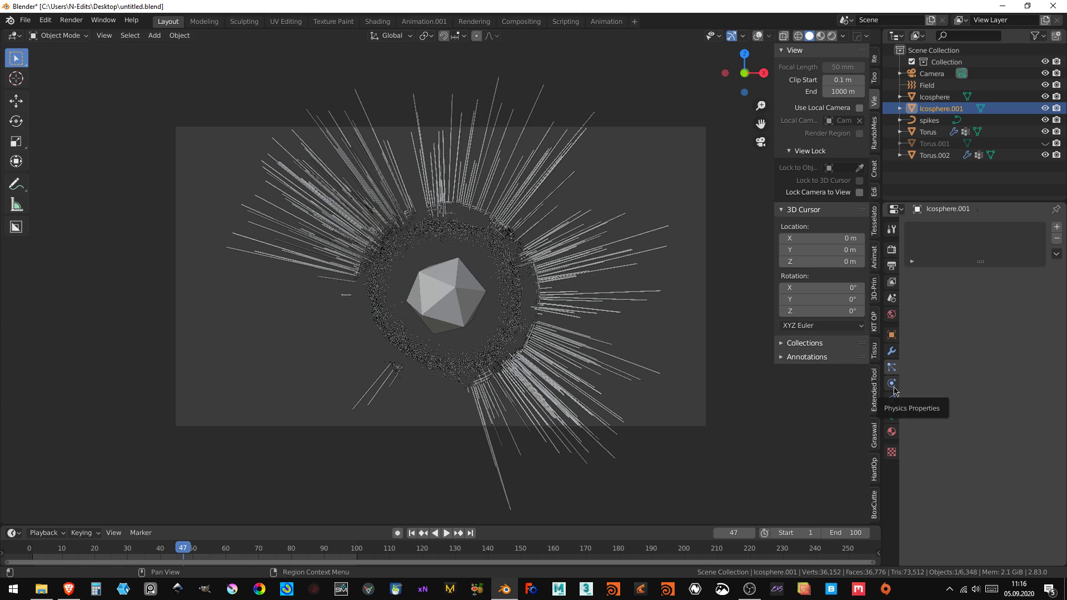
pyautogui.click(934, 98)
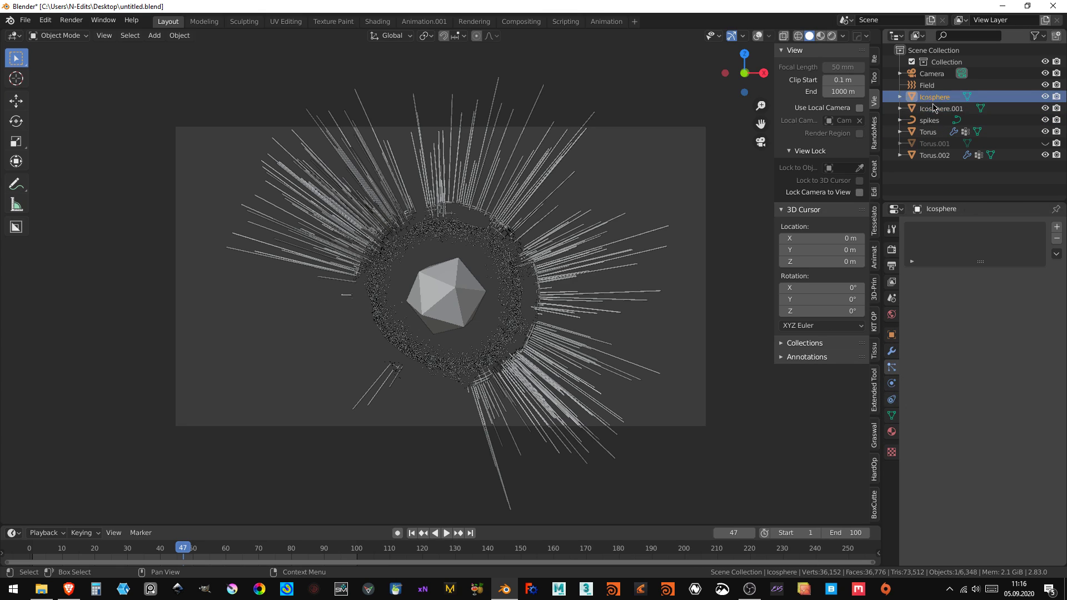
pyautogui.click(934, 109)
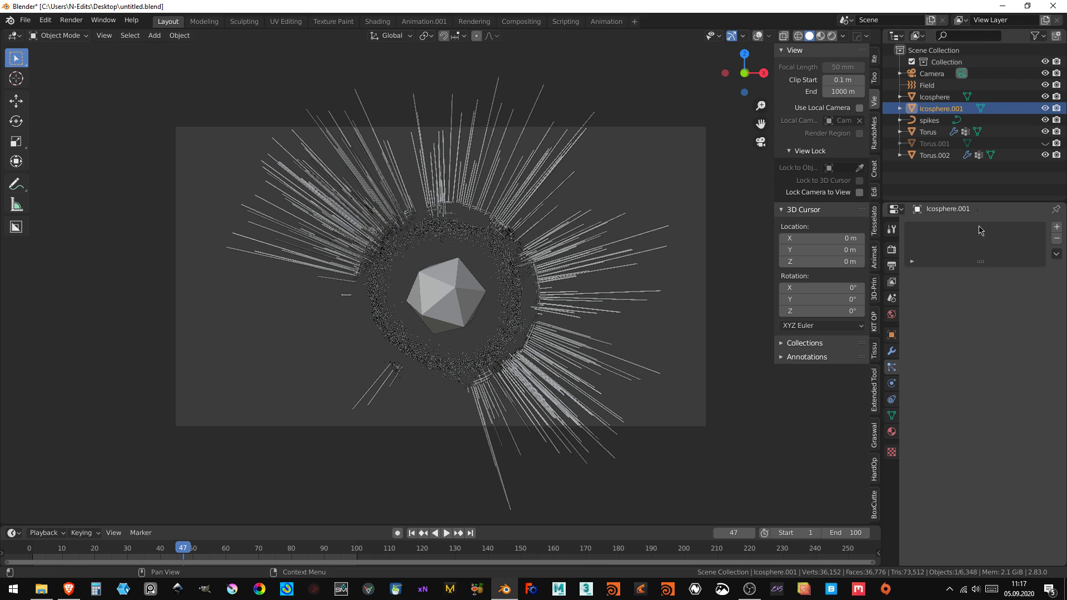
pyautogui.click(1057, 227)
pyautogui.hotkey('ctrl', 's')
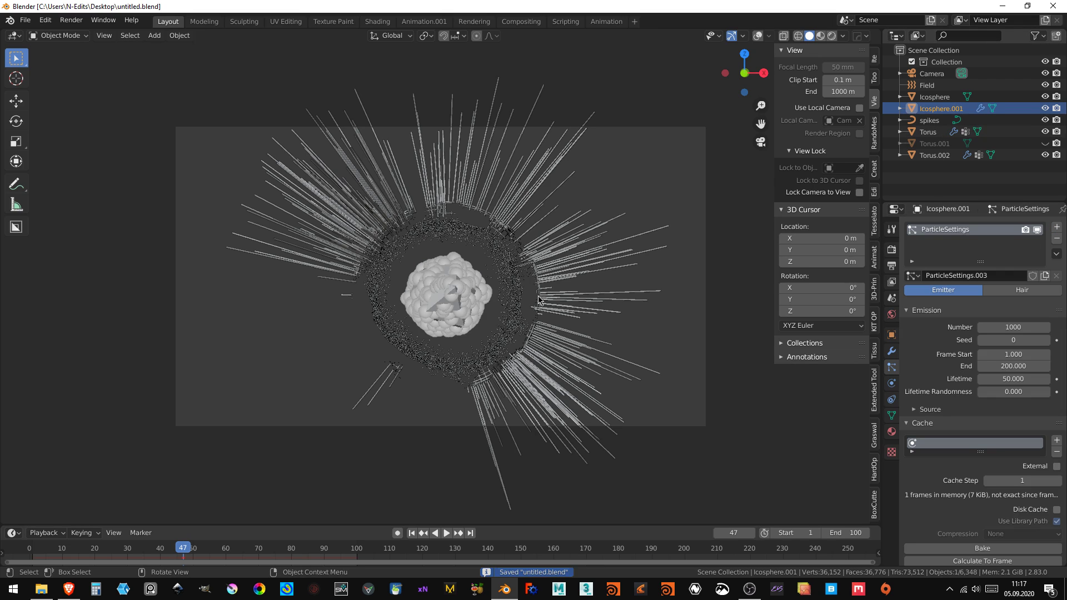
# - Bake the Torus particle simulation from frame 1 and play it to frame 68
pyautogui.click(412, 533)
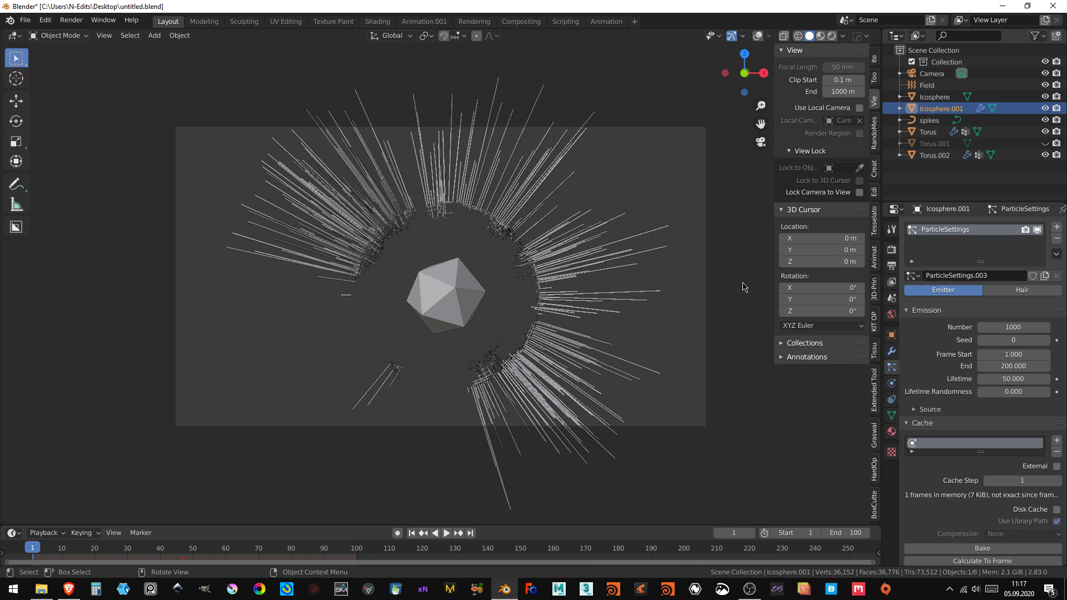
pyautogui.click(932, 136)
pyautogui.click(447, 534)
pyautogui.click(444, 535)
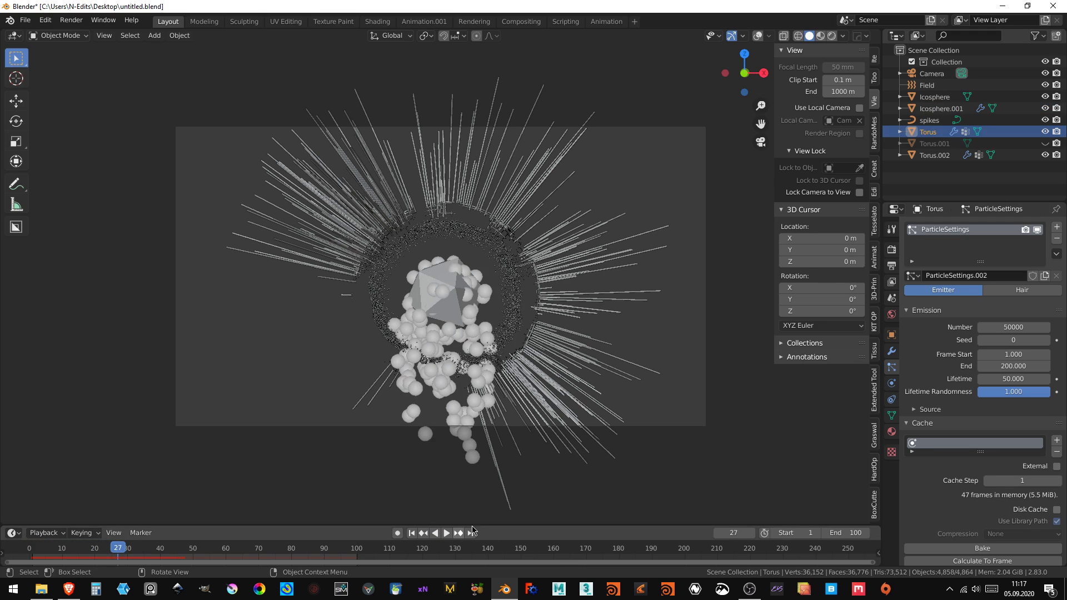
pyautogui.click(963, 548)
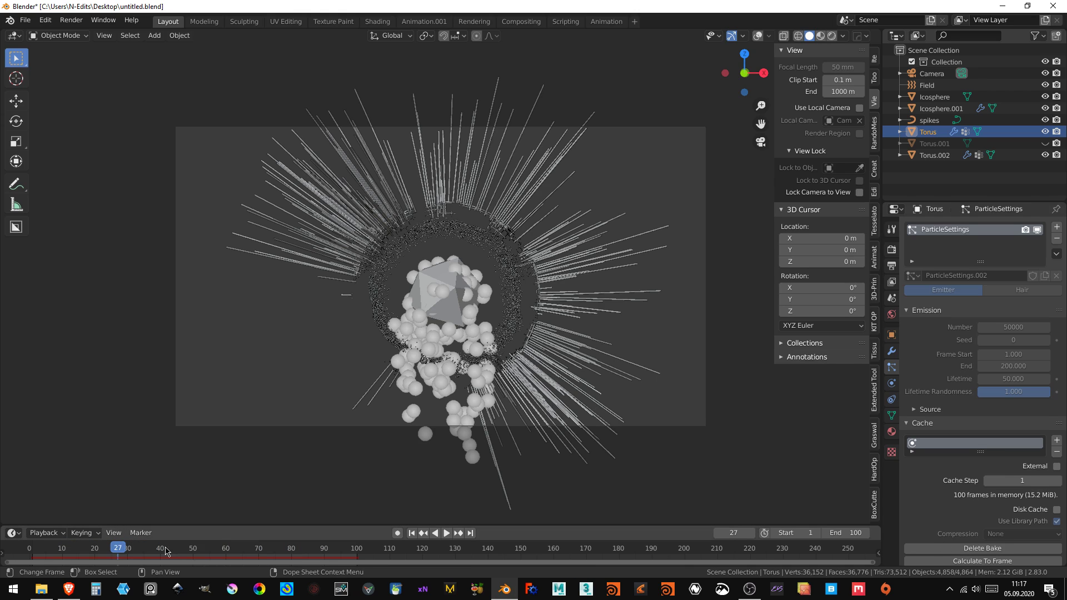
pyautogui.press('space')
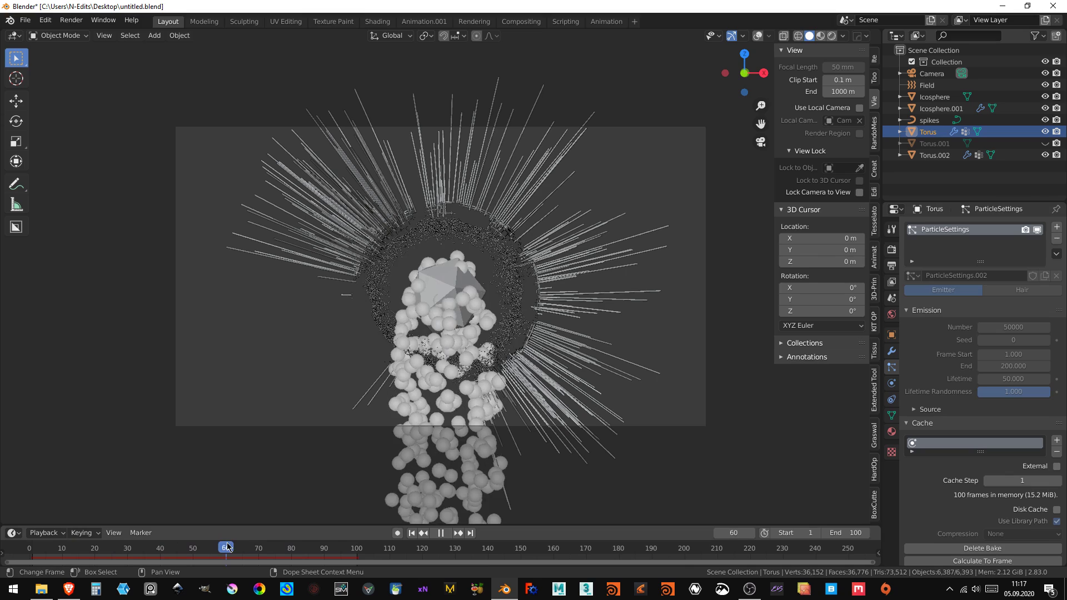
pyautogui.press('space')
pyautogui.click(444, 294)
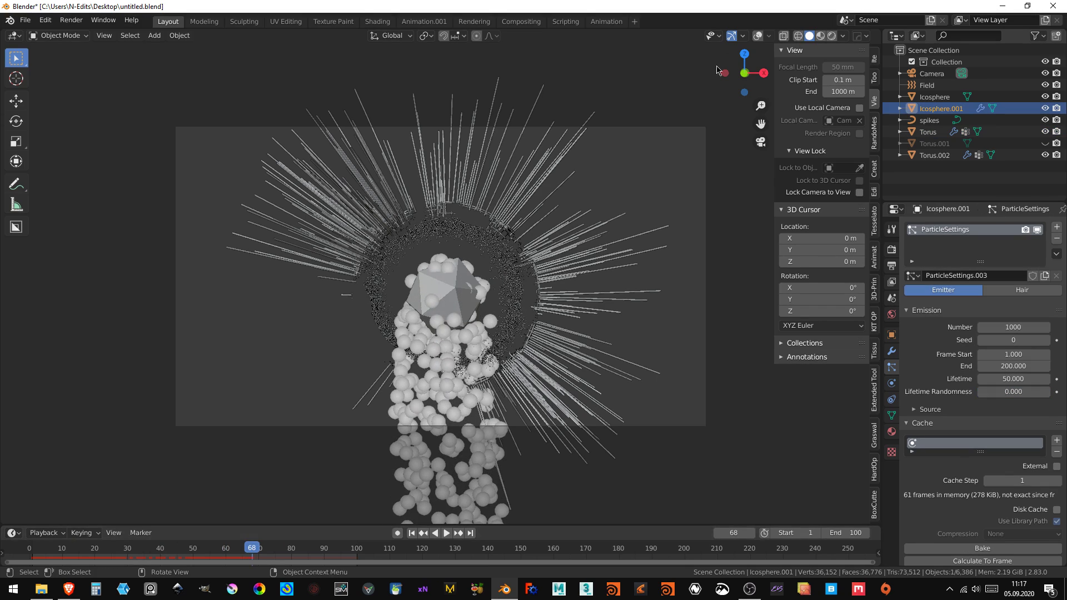
pyautogui.click(760, 39)
pyautogui.scroll(4, 538, 281)
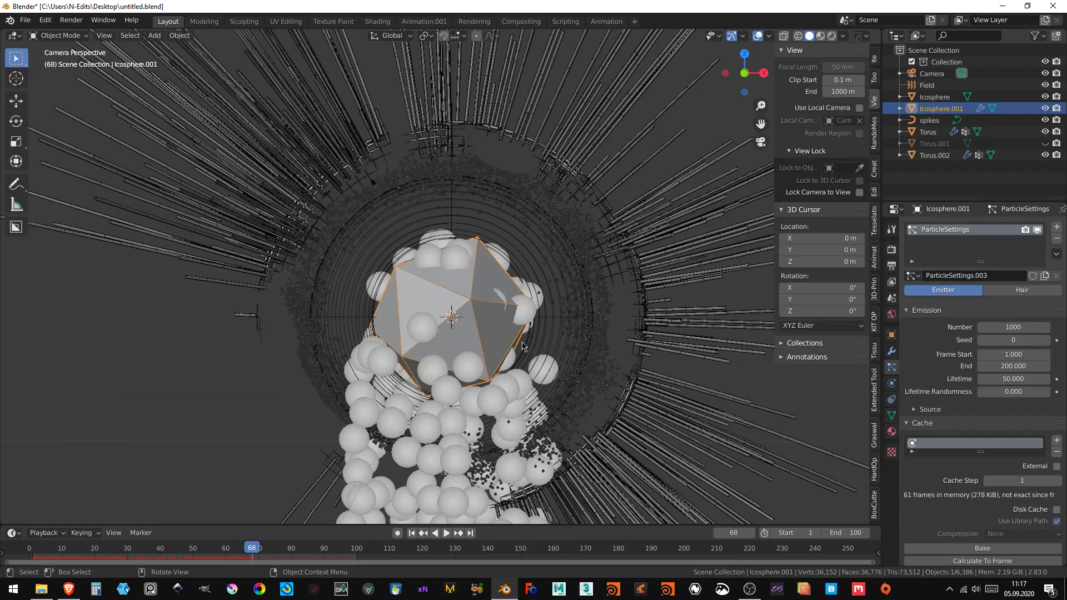
pyautogui.scroll(-3, 522, 345)
pyautogui.scroll(1, 522, 339)
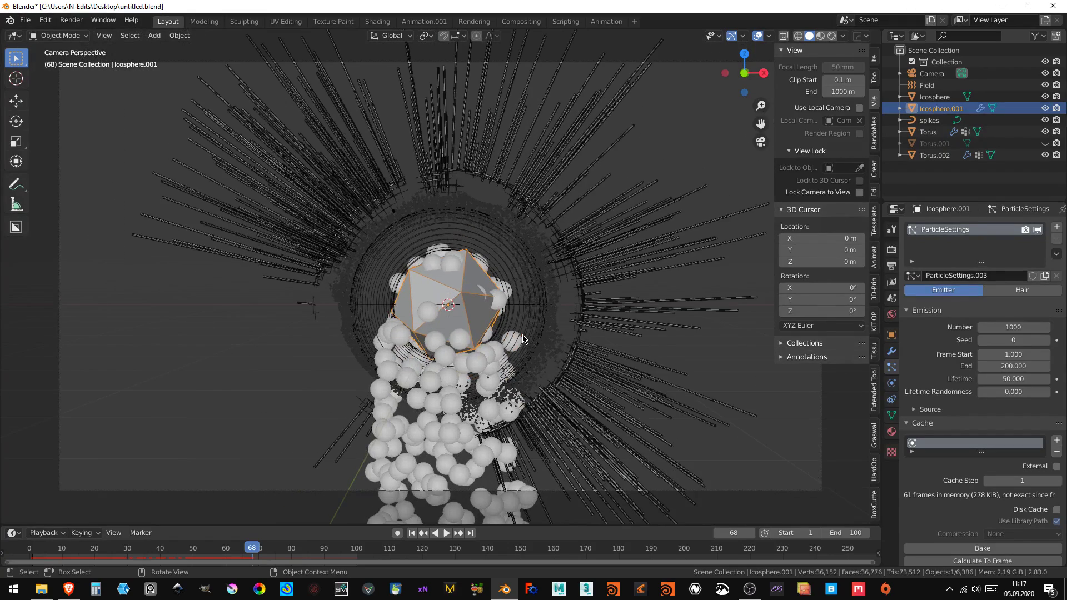
pyautogui.scroll(2, 522, 339)
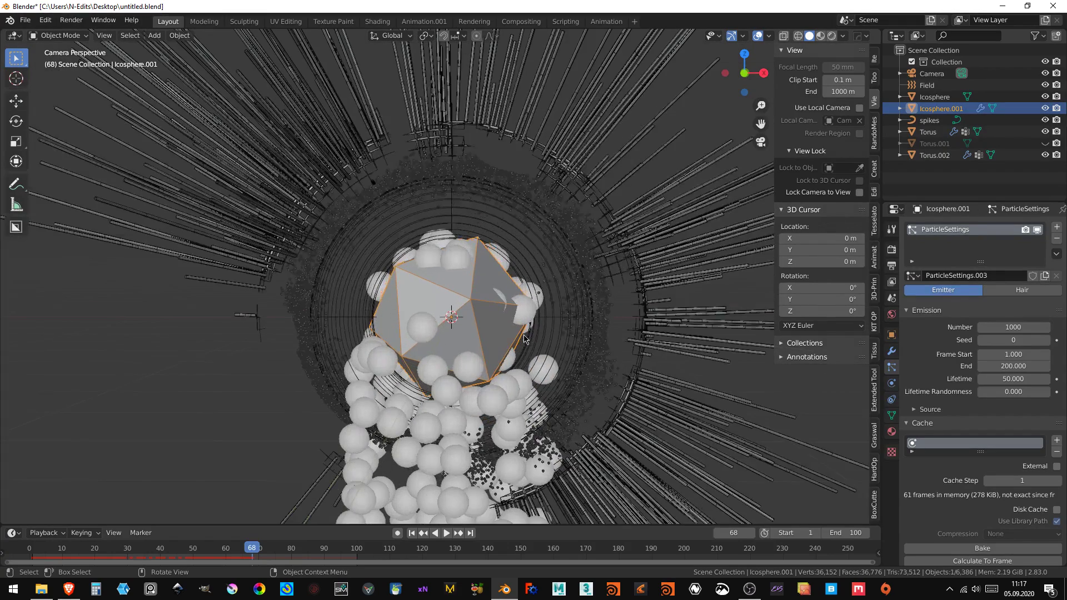
pyautogui.click(679, 207)
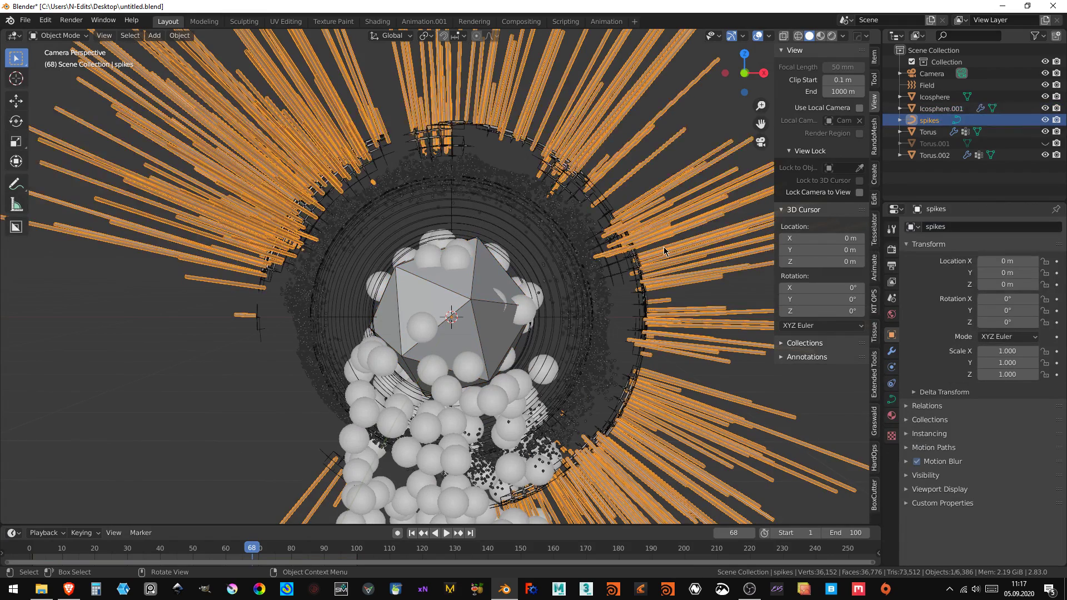
pyautogui.click(756, 39)
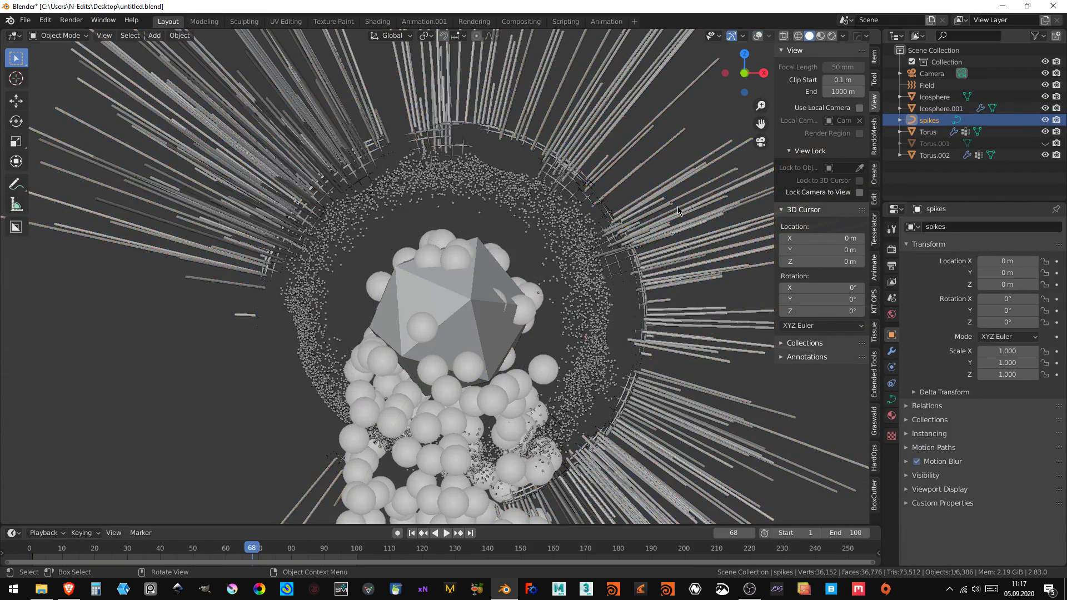
pyautogui.click(755, 37)
pyautogui.rightClick(689, 236)
pyautogui.press('Escape')
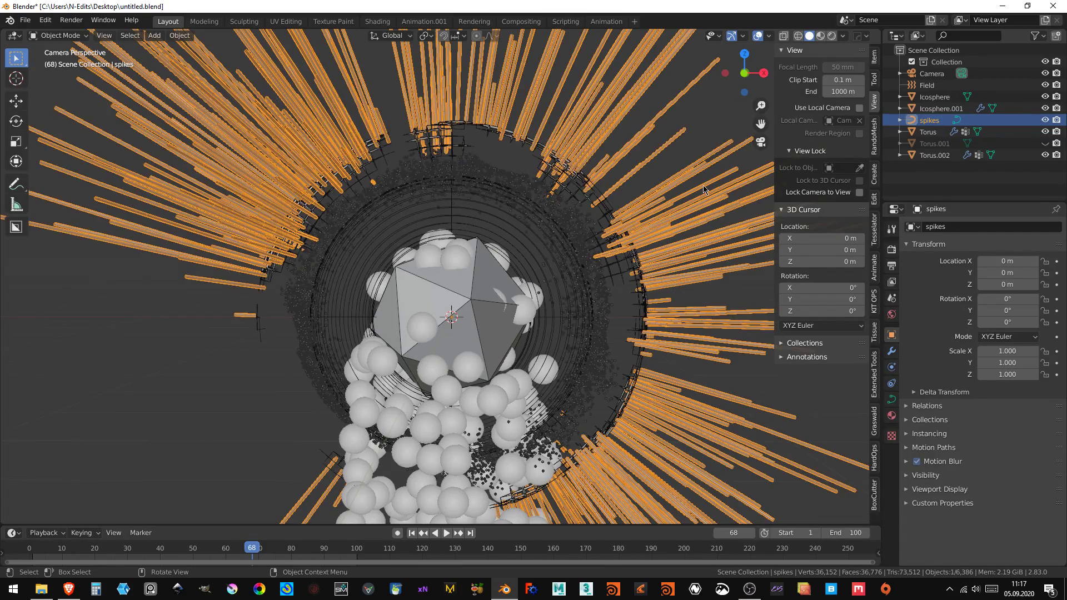
pyautogui.click(758, 38)
pyautogui.scroll(-3, 612, 219)
pyautogui.moveTo(612, 219); pyautogui.dragTo(577, 276, button='middle')
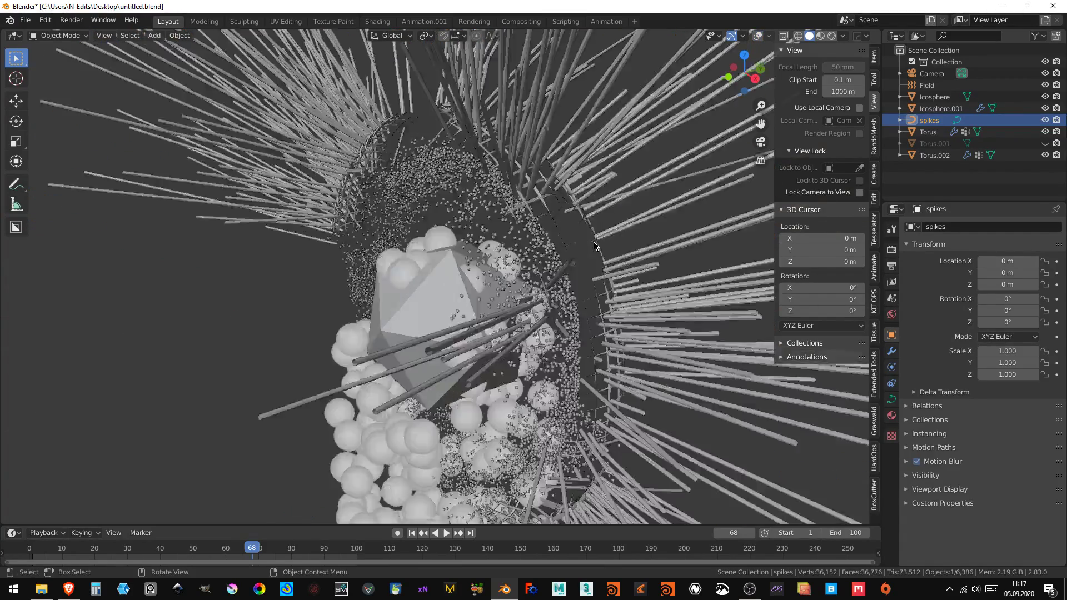
pyautogui.scroll(-2, 573, 307)
pyautogui.moveTo(532, 299)
pyautogui.mouseDown(button='middle')
pyautogui.moveTo(589, 261)
pyautogui.moveTo(552, 282)
pyautogui.mouseUp(button='middle')
pyautogui.press('KP_1')
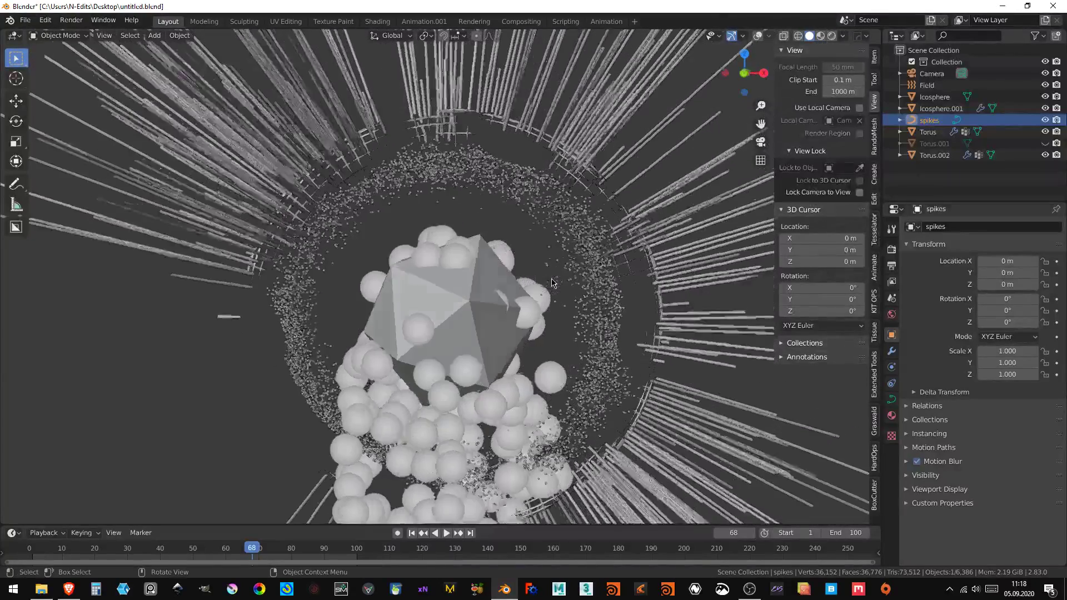
pyautogui.scroll(-3, 550, 277)
pyautogui.scroll(3, 549, 275)
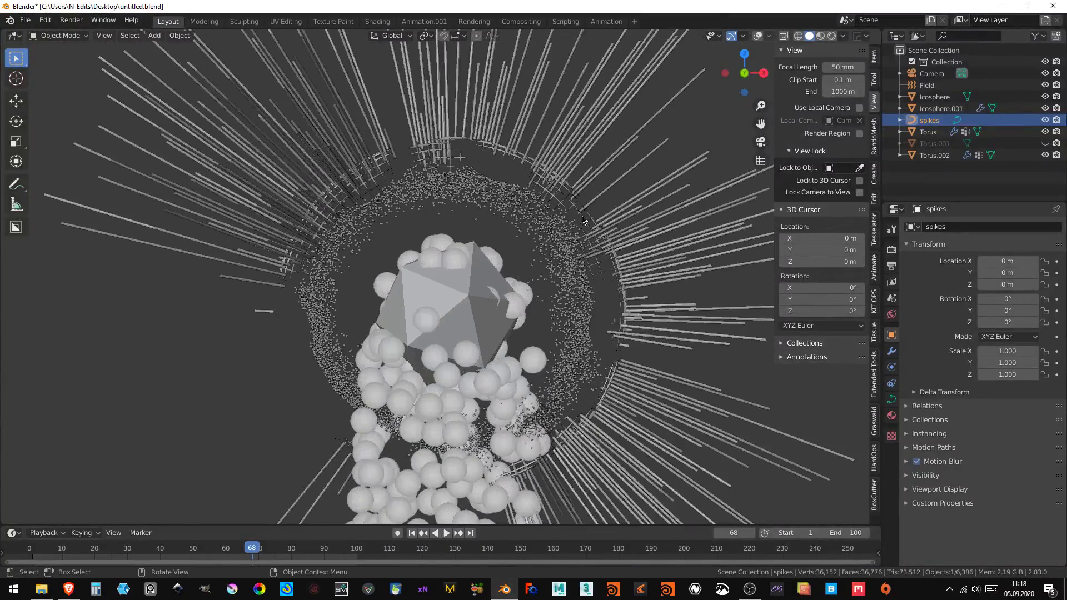
pyautogui.hotkey('shift', 'alt', 'z')
pyautogui.click(484, 312)
# - Set the icosphere particles' Gravity field weight to 0 and preview the result
pyautogui.scroll(-5, 941, 502)
pyautogui.scroll(-5, 942, 501)
pyautogui.scroll(-5, 941, 501)
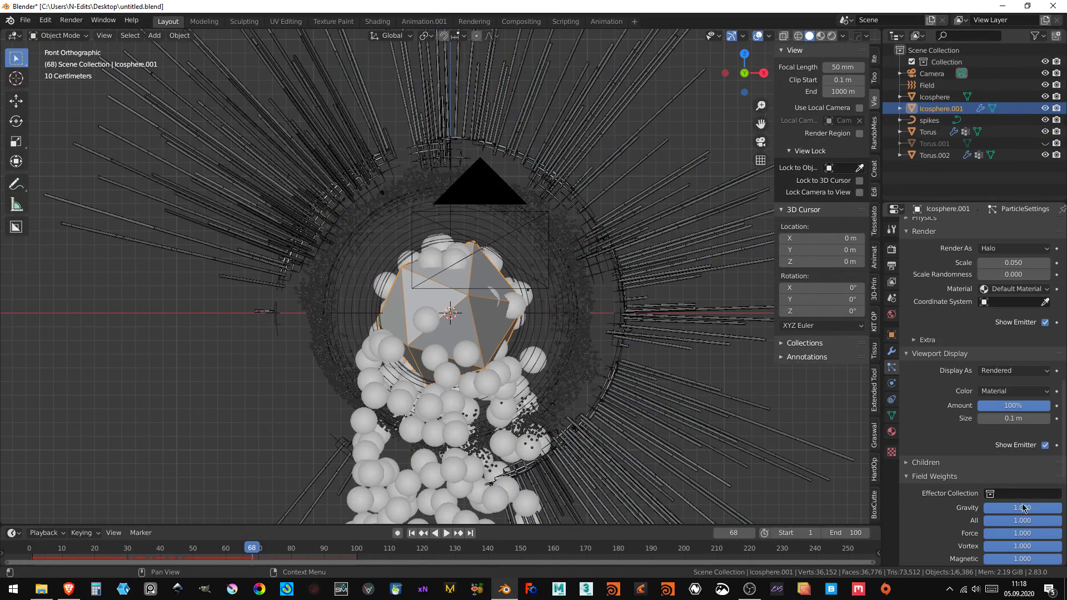
pyautogui.moveTo(1020, 503); pyautogui.dragTo(939, 503)
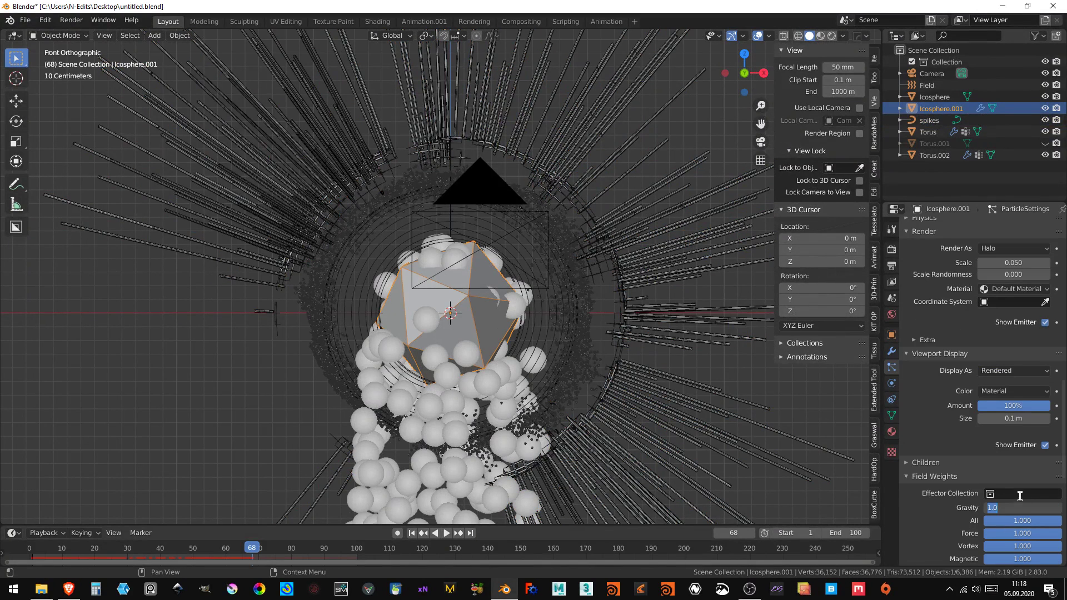
pyautogui.click(412, 533)
pyautogui.click(446, 534)
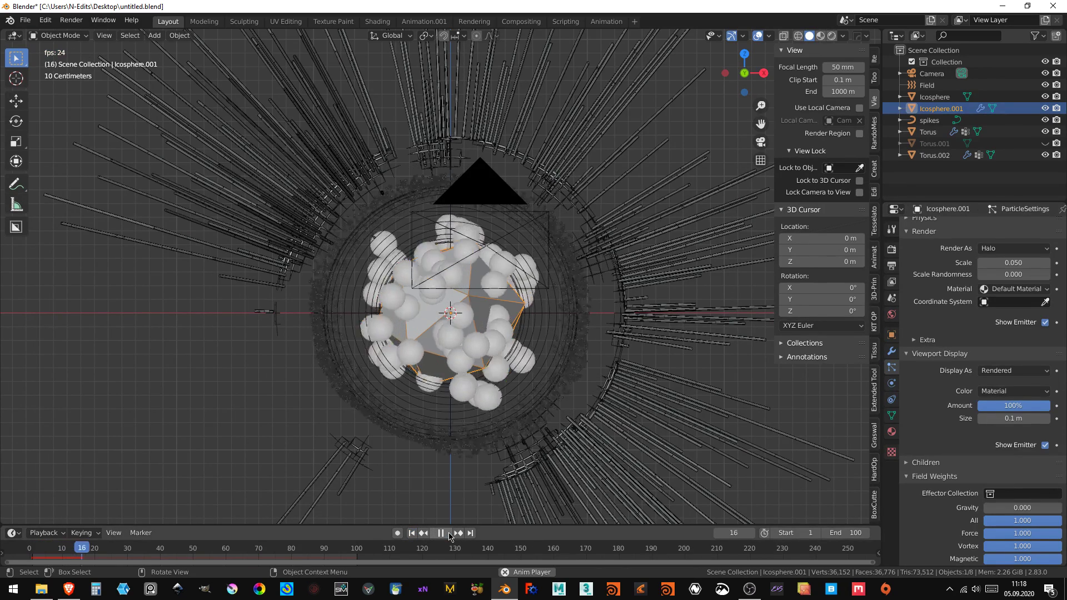
pyautogui.click(441, 533)
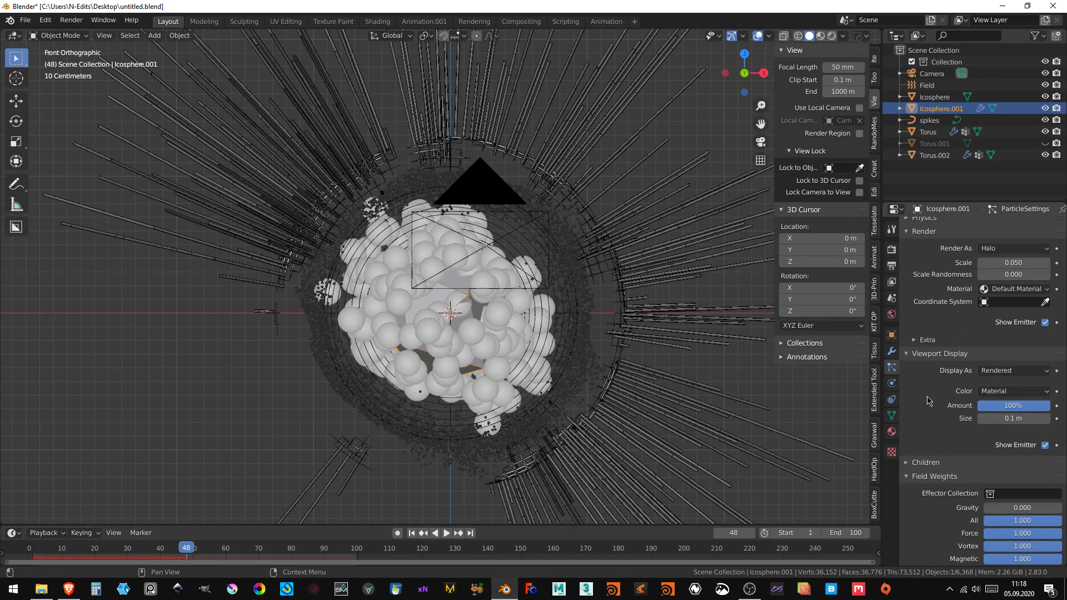
# - Shrink the particles' viewport display size to 0.01 m
pyautogui.click(1004, 419)
pyautogui.write('1')
pyautogui.press('Return')
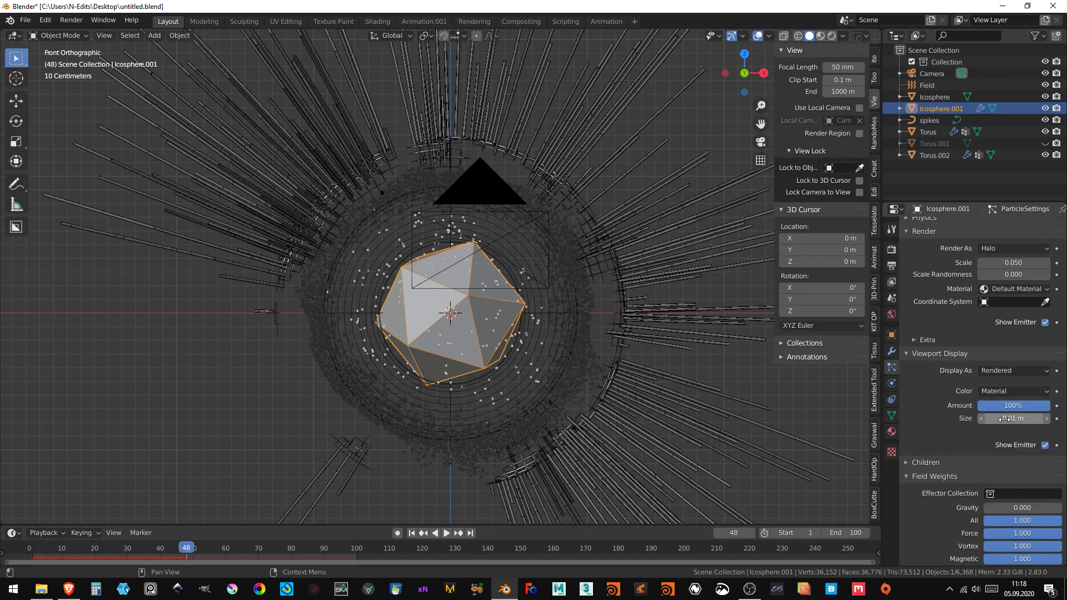
pyautogui.scroll(-2, 525, 286)
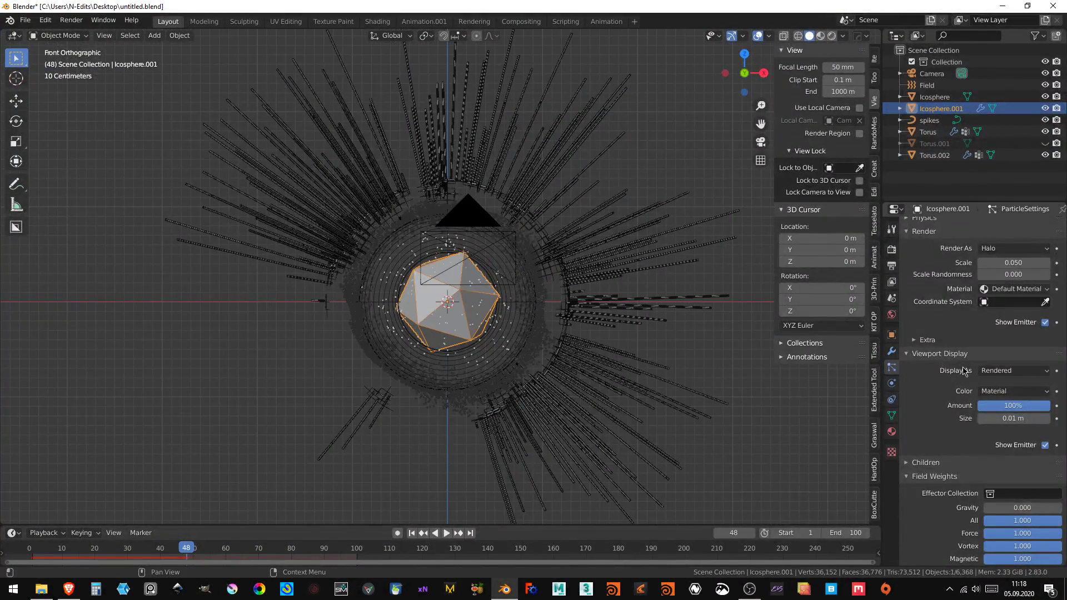
pyautogui.scroll(5, 966, 367)
pyautogui.scroll(5, 972, 359)
pyautogui.scroll(5, 980, 350)
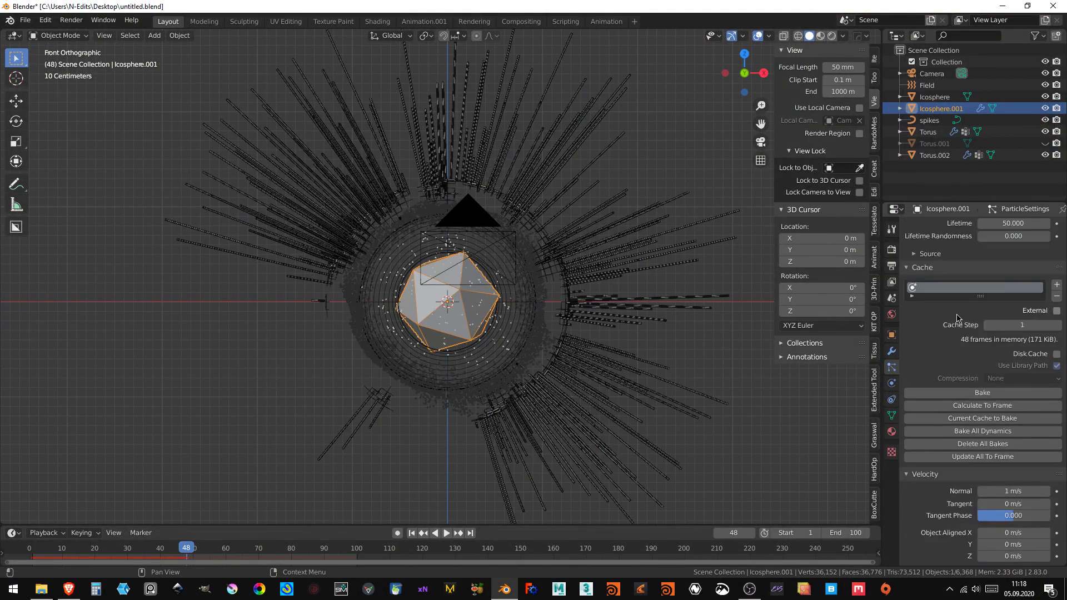
pyautogui.scroll(5, 989, 342)
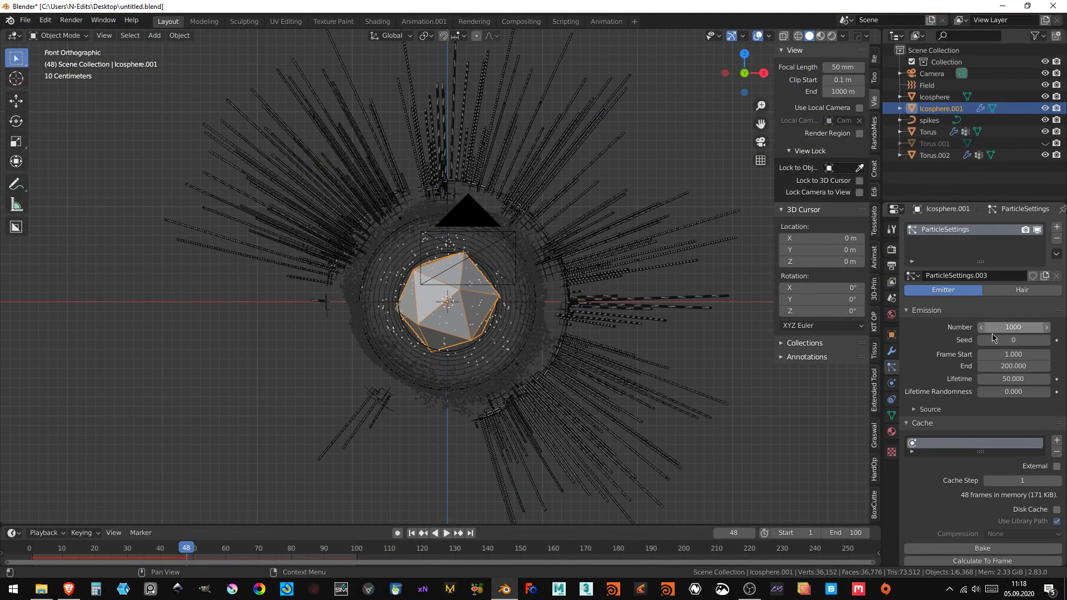
# - End particle emission at frame 3 and preview the burst from the start
pyautogui.click(1013, 366)
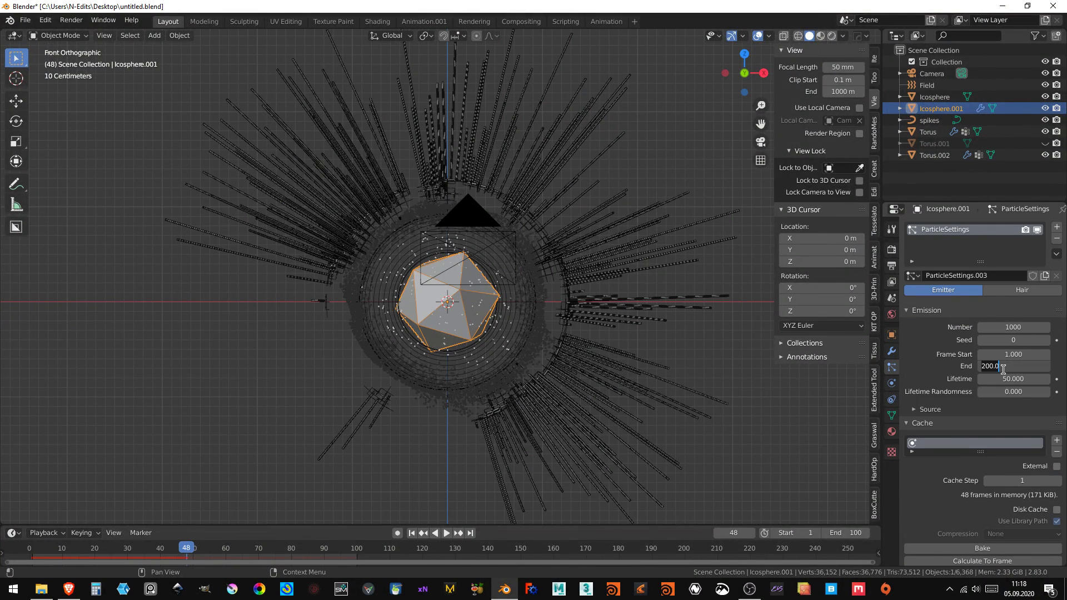
pyautogui.write('1')
pyautogui.write('3.000')
pyautogui.press('Return')
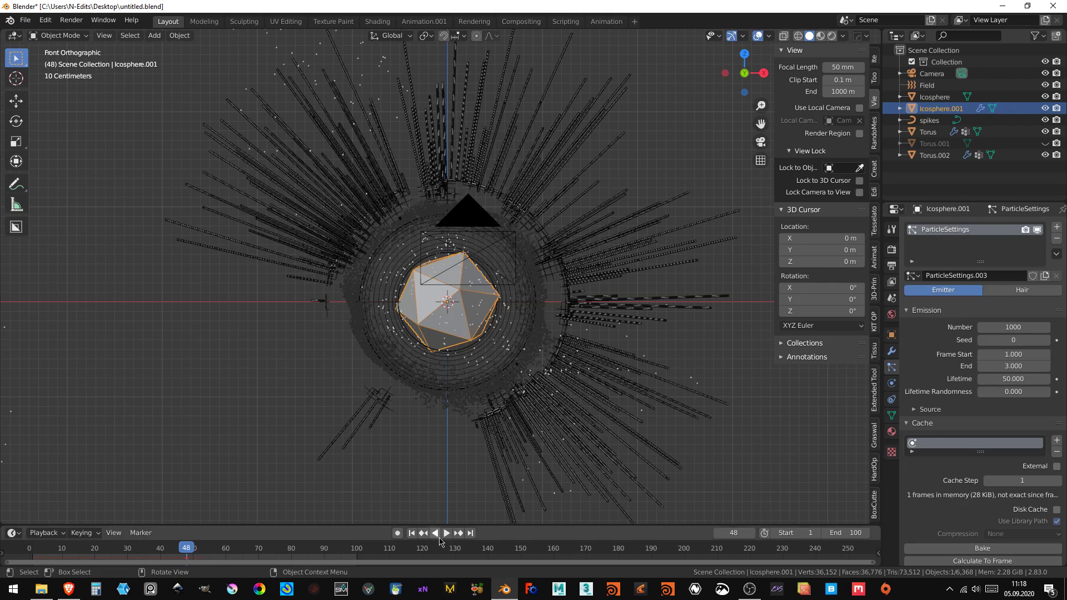
pyautogui.click(412, 533)
pyautogui.click(446, 533)
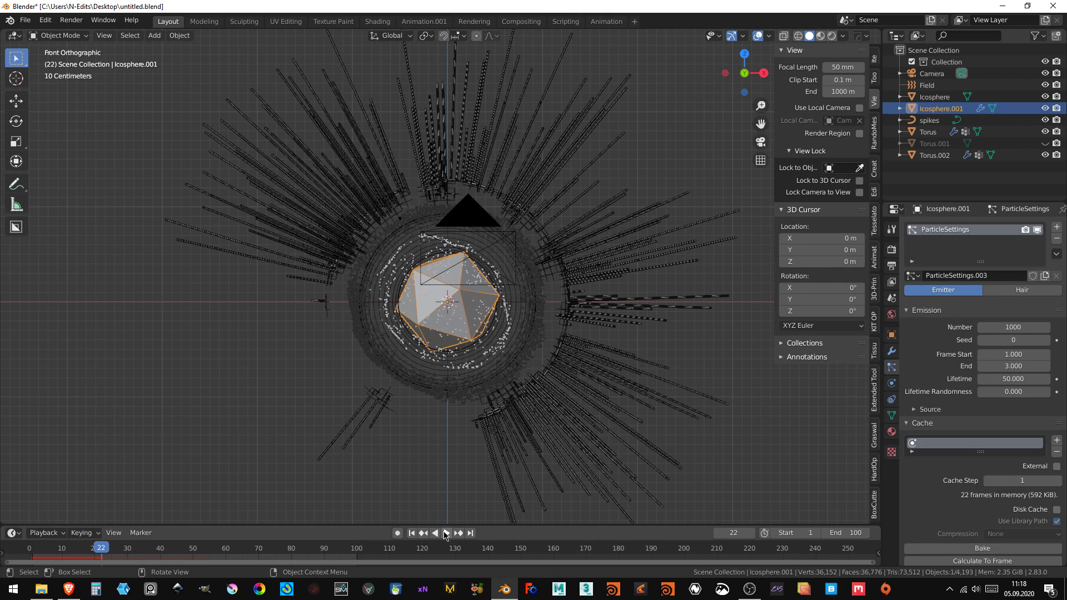
pyautogui.scroll(3, 436, 522)
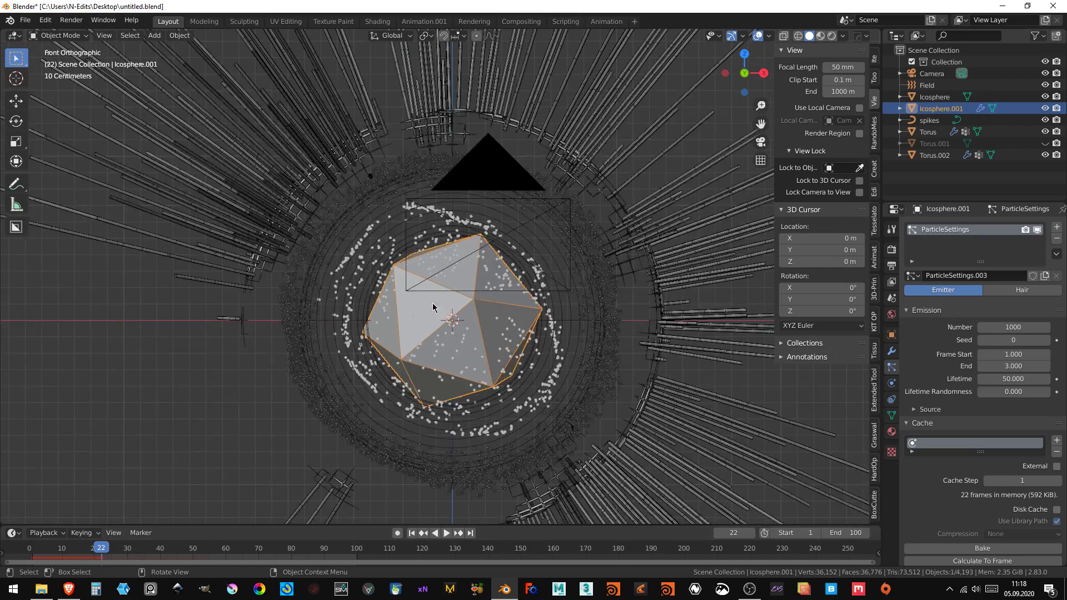
pyautogui.click(447, 534)
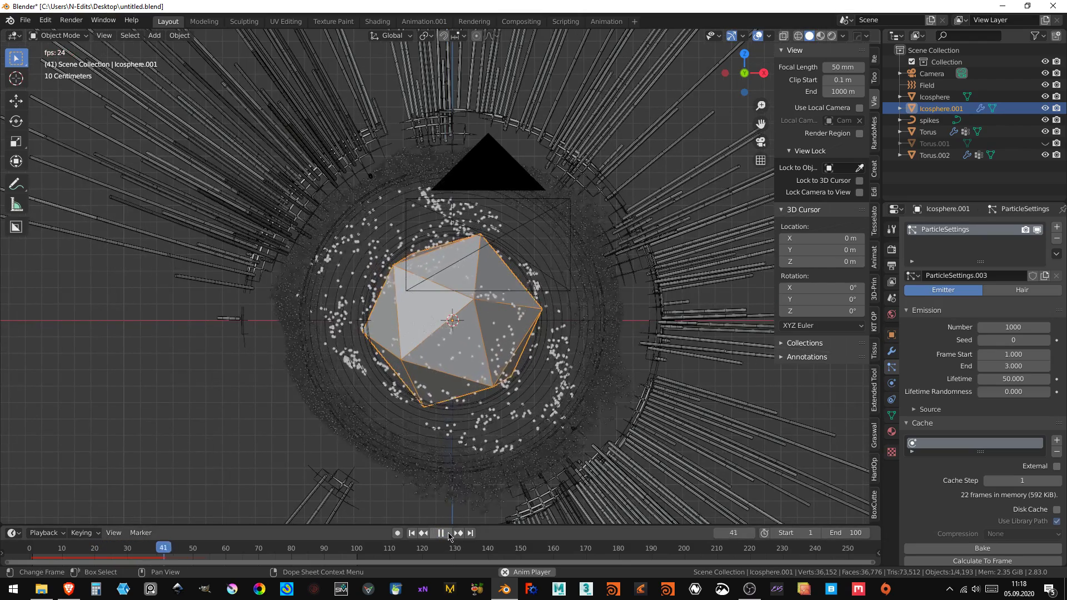
pyautogui.click(412, 533)
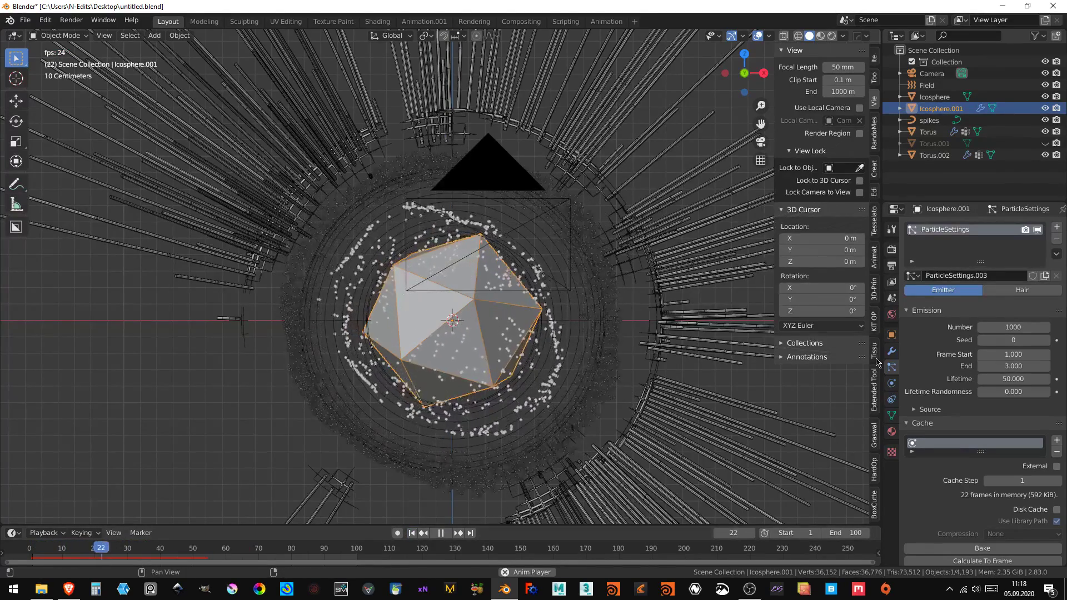
pyautogui.scroll(-4, 519, 382)
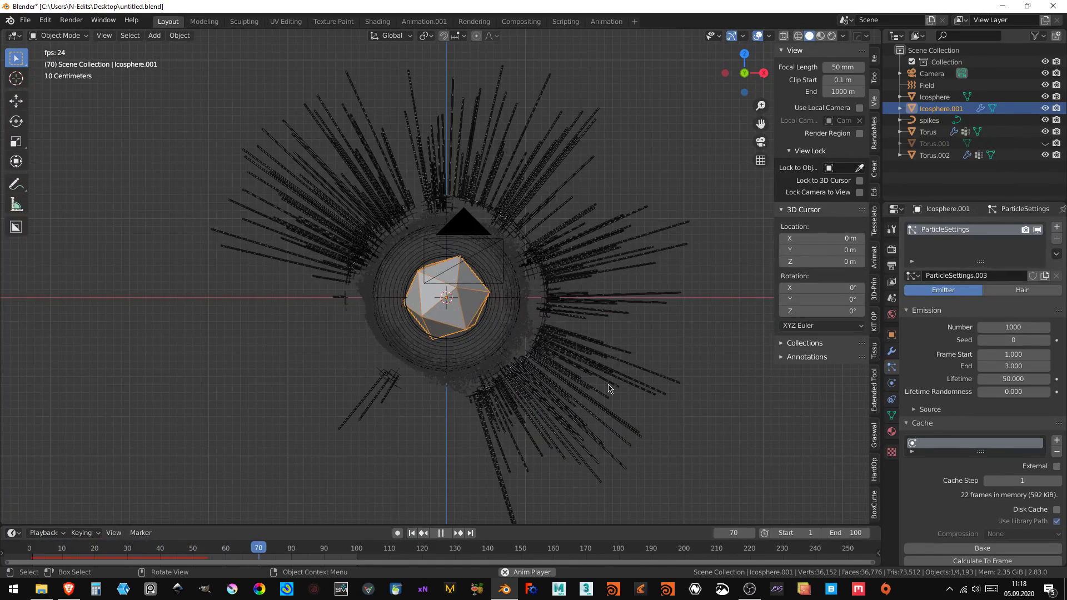
pyautogui.click(440, 533)
pyautogui.click(412, 533)
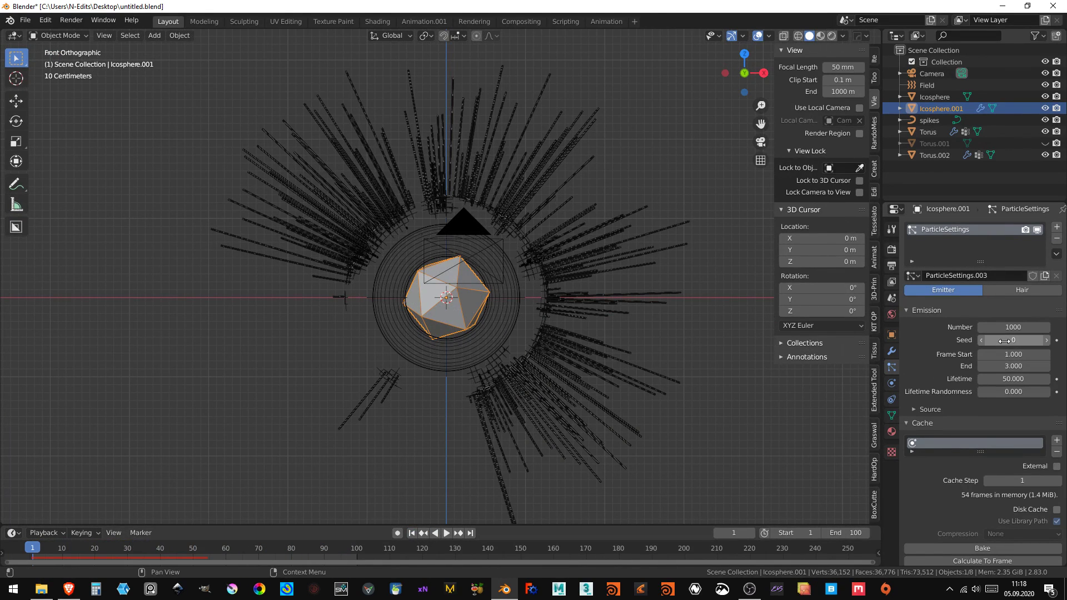
# - Set lifetime randomness to about 0.9 and normal velocity to 5 m/s
pyautogui.moveTo(1013, 391); pyautogui.dragTo(1039, 396)
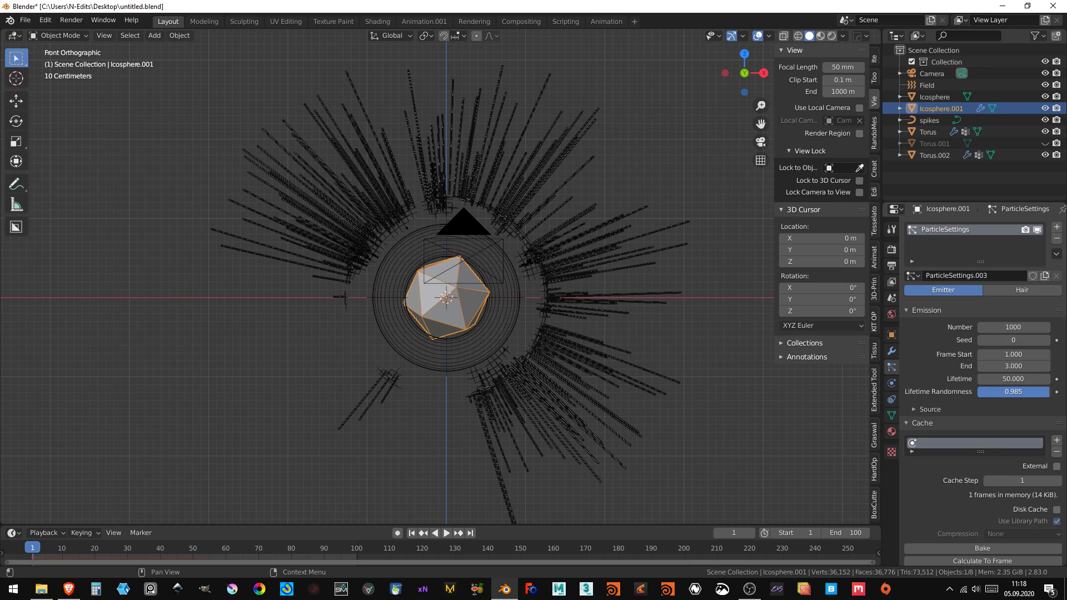
pyautogui.scroll(-5, 1027, 412)
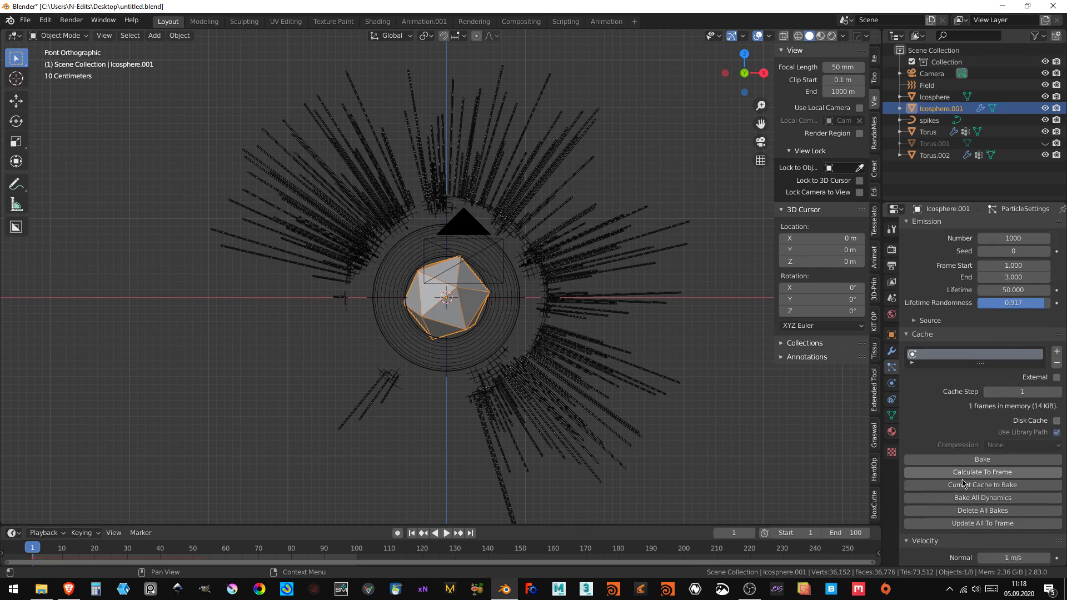
pyautogui.scroll(-5, 1017, 422)
pyautogui.click(1005, 424)
pyautogui.write('5')
pyautogui.press('Return')
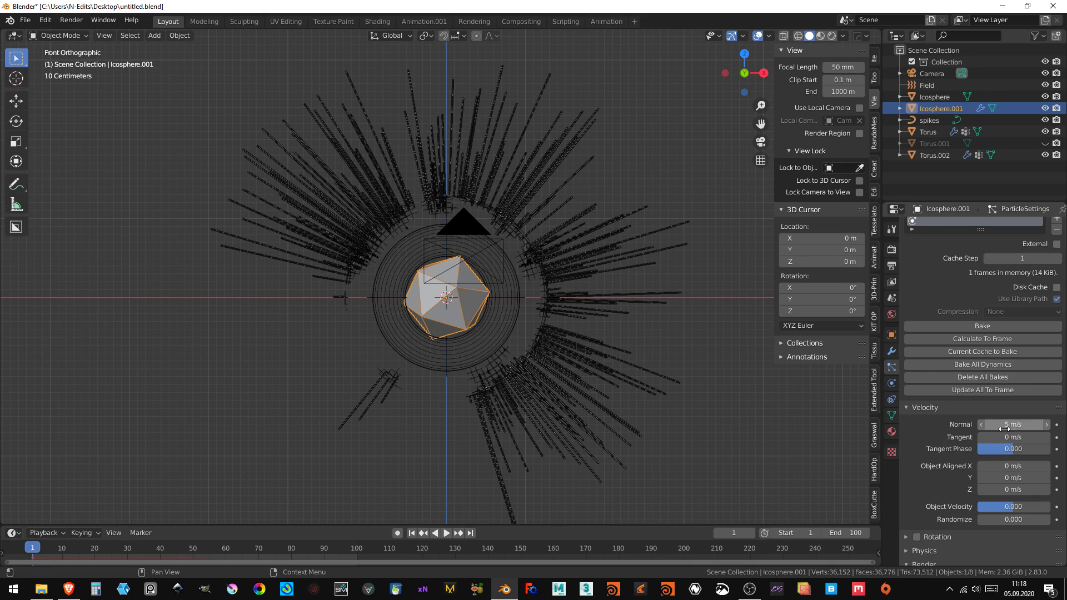
# - Preview the burst, return to front view, and raise normal velocity to 8 m/s
pyautogui.click(446, 533)
pyautogui.moveTo(439, 333)
pyautogui.mouseDown(button='middle')
pyautogui.moveTo(413, 315)
pyautogui.moveTo(458, 301)
pyautogui.mouseUp(button='middle')
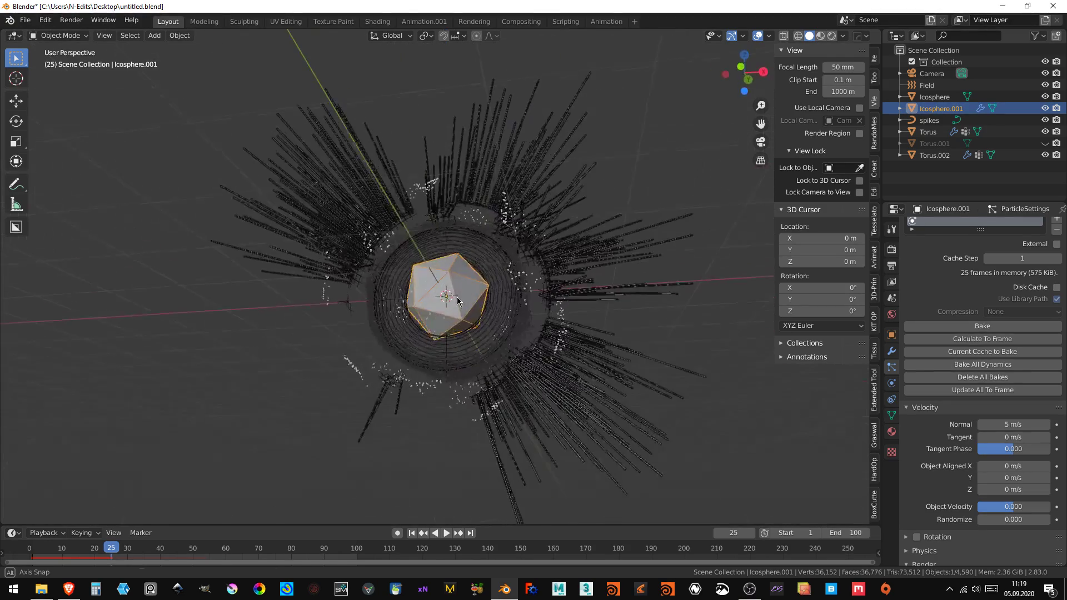
pyautogui.scroll(2, 457, 301)
pyautogui.press('Escape')
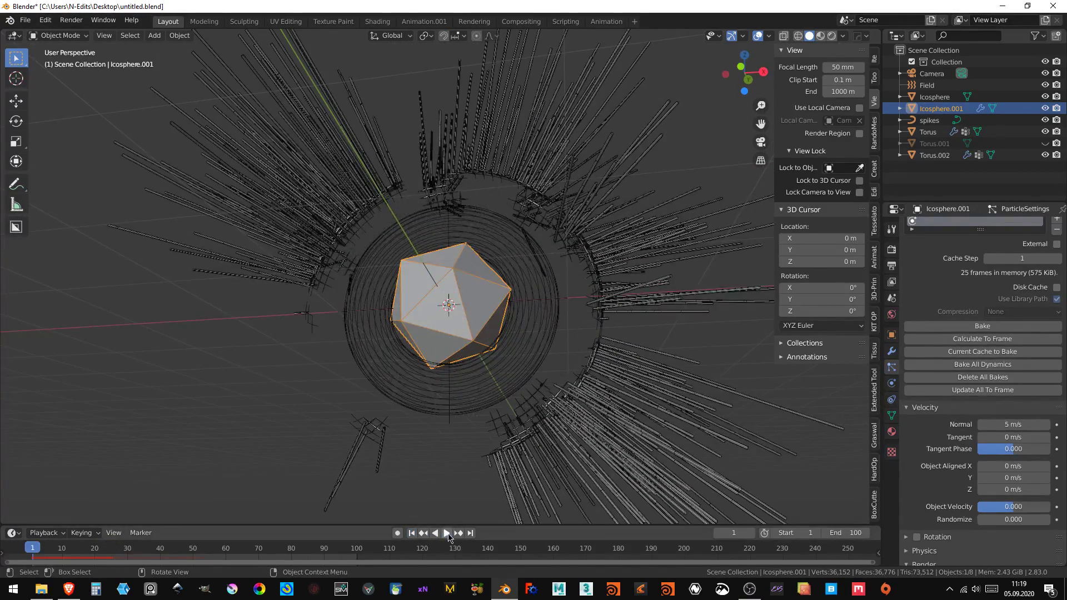
pyautogui.click(446, 533)
pyautogui.scroll(-4, 461, 444)
pyautogui.moveTo(489, 422)
pyautogui.mouseDown(button='middle')
pyautogui.moveTo(522, 414)
pyautogui.moveTo(411, 406)
pyautogui.mouseUp(button='middle')
pyautogui.scroll(3, 422, 383)
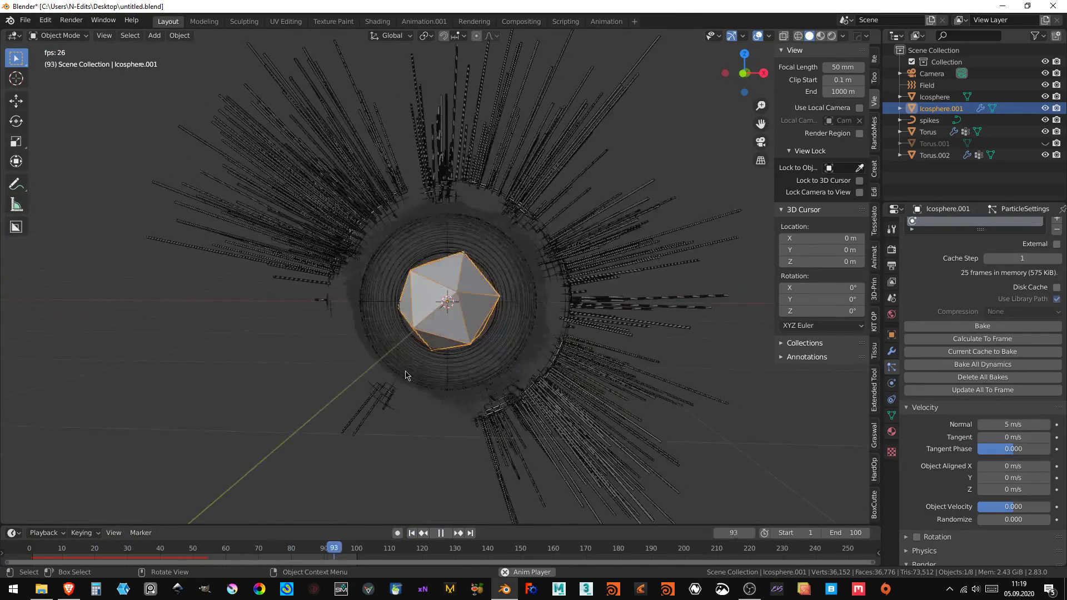
pyautogui.press('KP_1')
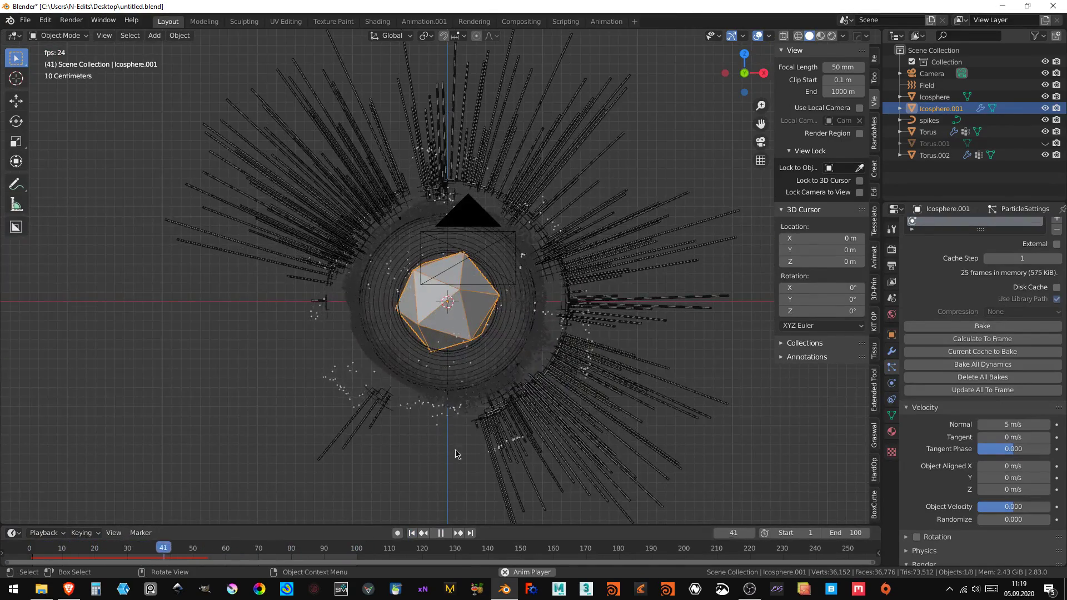
pyautogui.moveTo(1000, 424); pyautogui.dragTo(1022, 424)
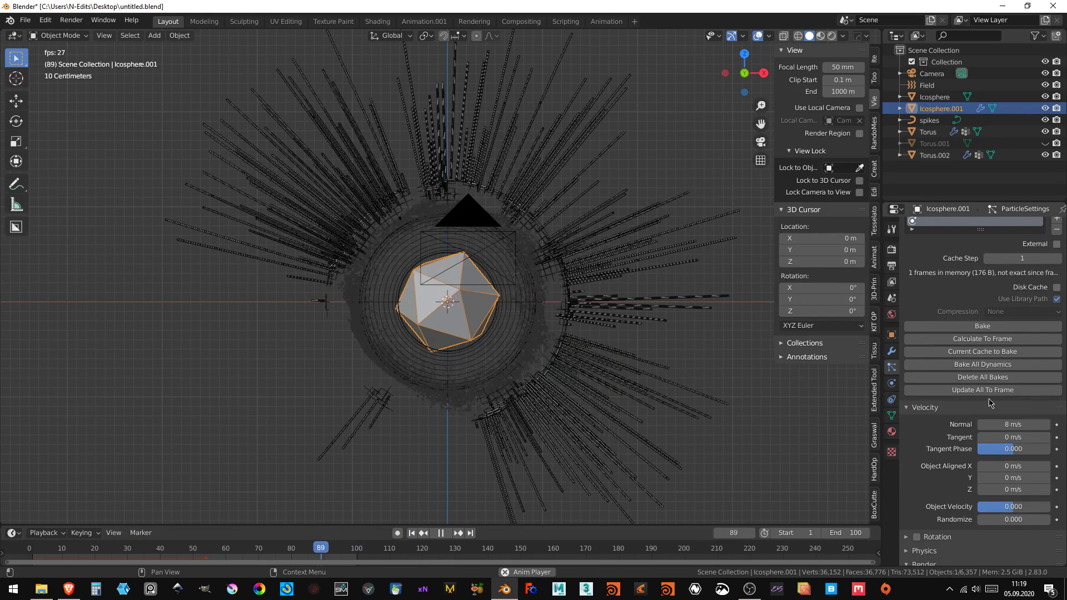
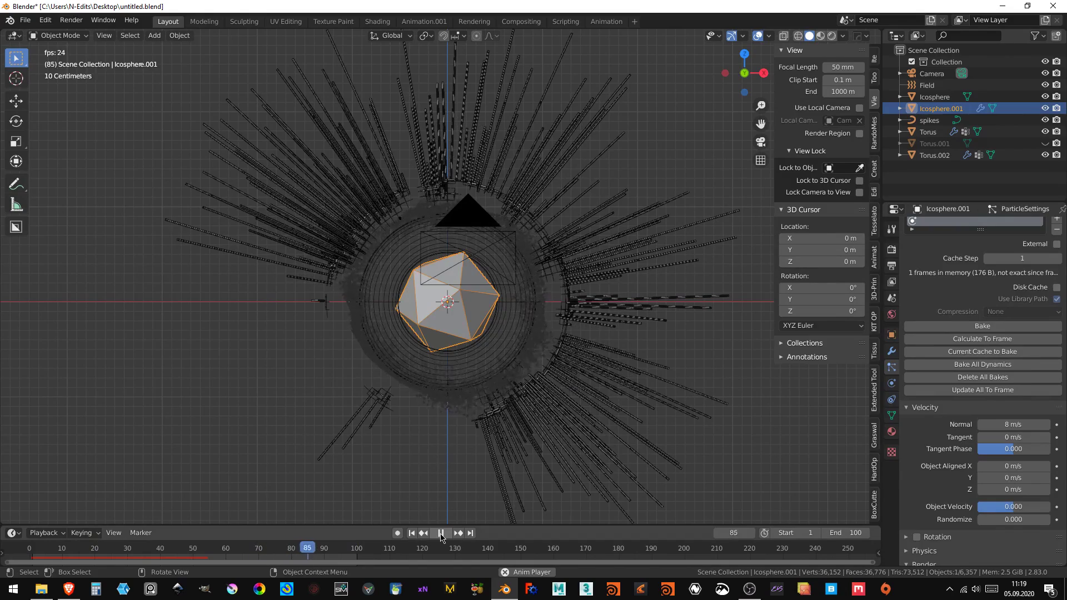
# - Pause the particle burst and orbit to a near top-down view of the icosphere
pyautogui.click(440, 536)
pyautogui.moveTo(333, 392); pyautogui.dragTo(450, 405, button='middle')
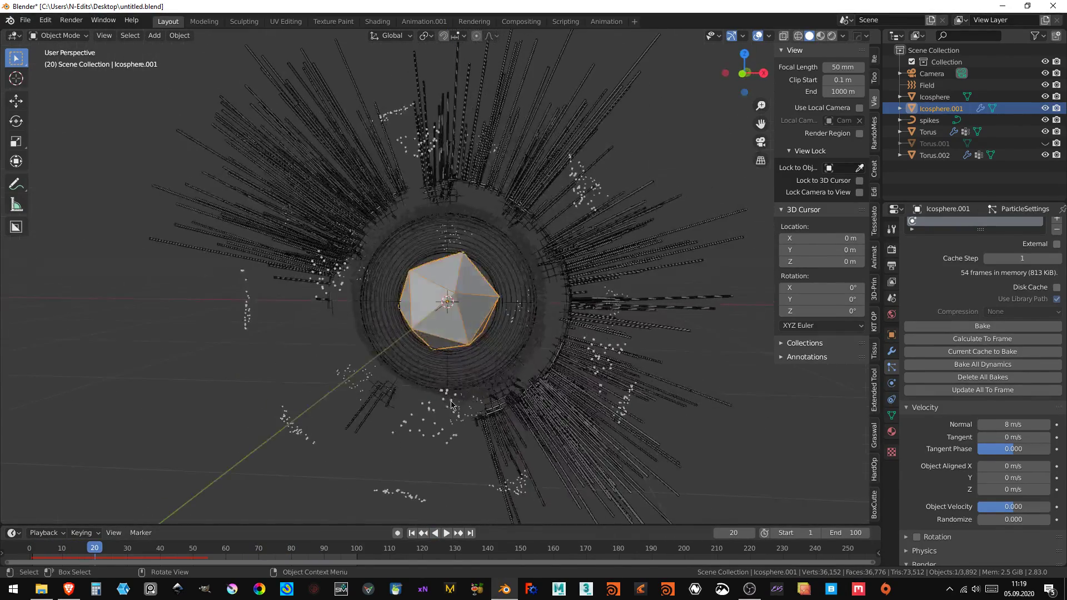
pyautogui.click(447, 533)
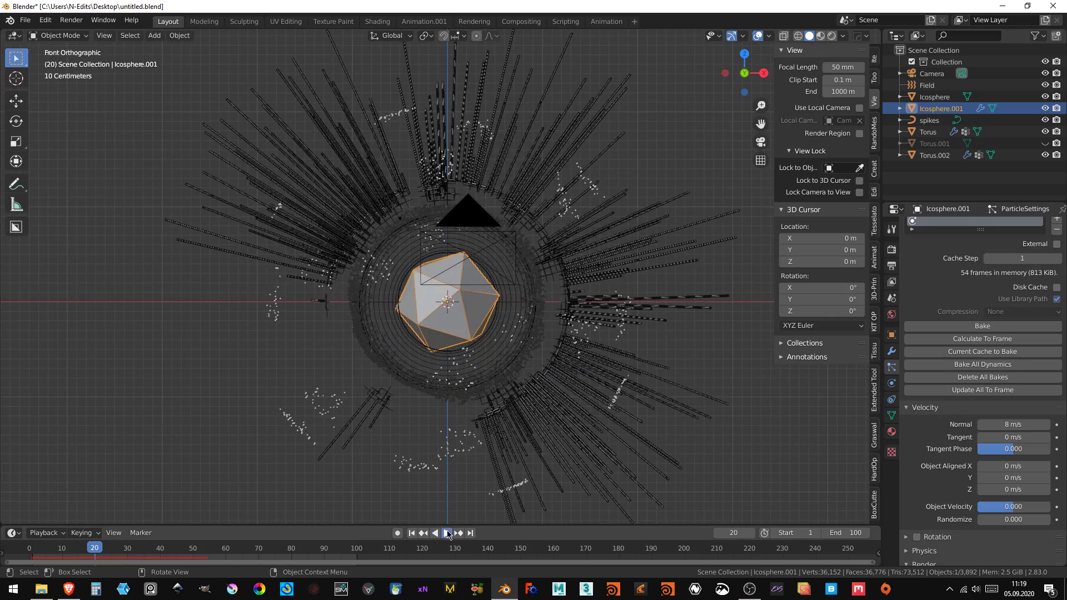
pyautogui.press('space')
pyautogui.moveTo(465, 404)
pyautogui.mouseDown(button='middle')
pyautogui.moveTo(430, 382)
pyautogui.moveTo(304, 380)
pyautogui.mouseUp(button='middle')
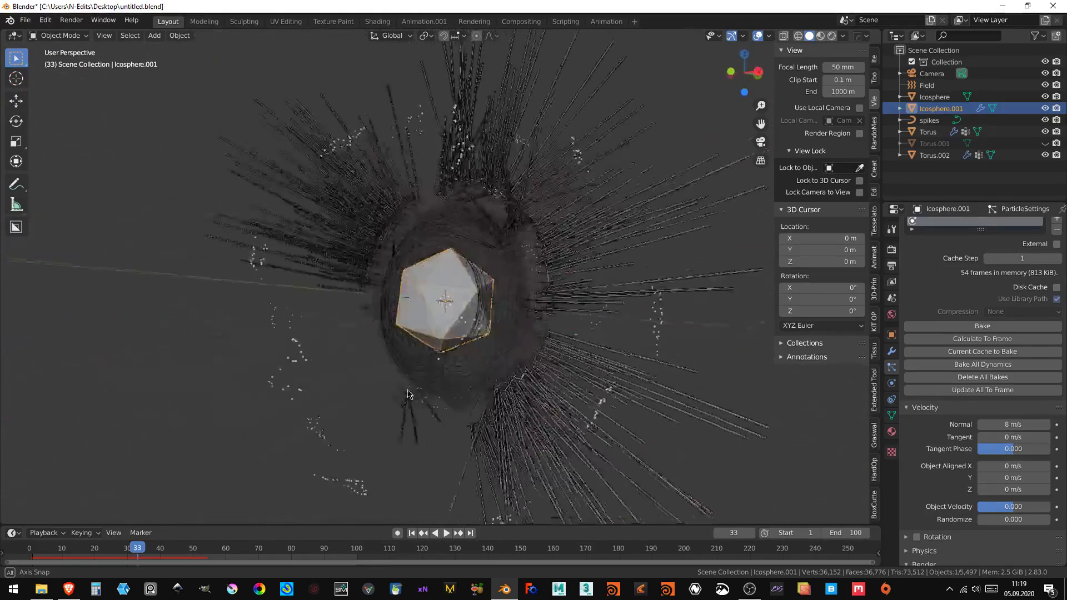
pyautogui.moveTo(304, 380); pyautogui.dragTo(267, 146, button='middle')
# - Hide the viewport overlays and frame the burst through the scene camera
pyautogui.click(758, 36)
pyautogui.moveTo(616, 207)
pyautogui.mouseDown(button='middle')
pyautogui.moveTo(528, 185)
pyautogui.moveTo(602, 195)
pyautogui.mouseUp(button='middle')
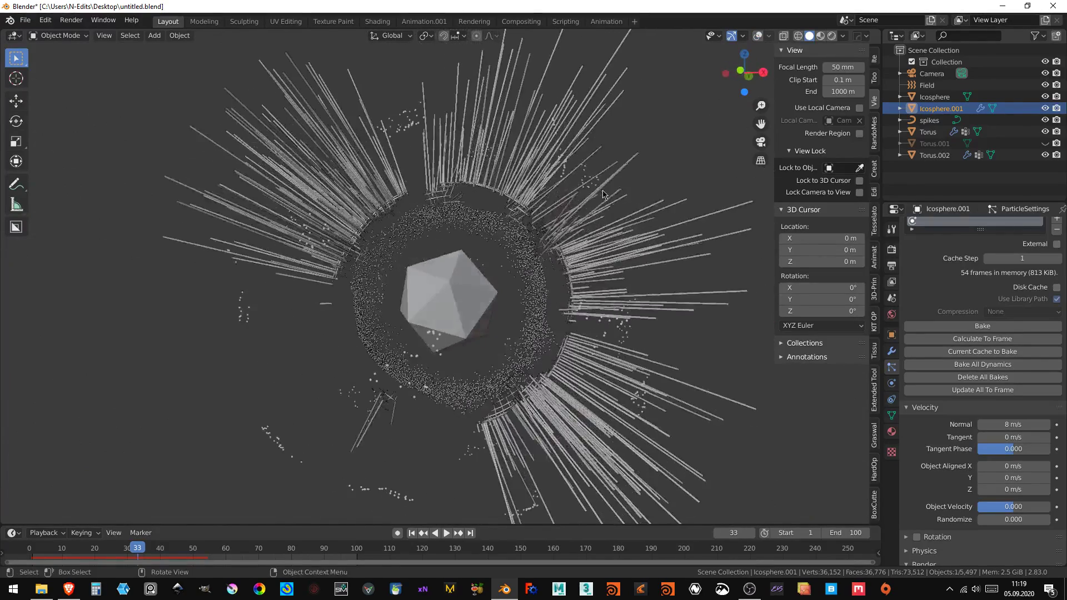
pyautogui.scroll(3, 603, 195)
pyautogui.scroll(1, 434, 286)
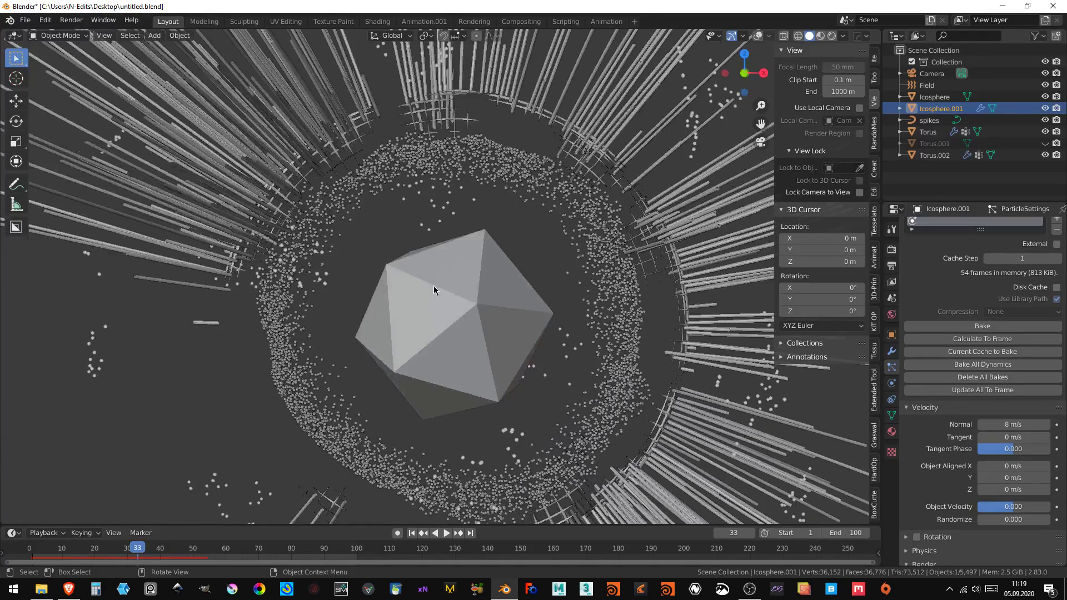
pyautogui.press('KP_0')
pyautogui.scroll(2, 325, 314)
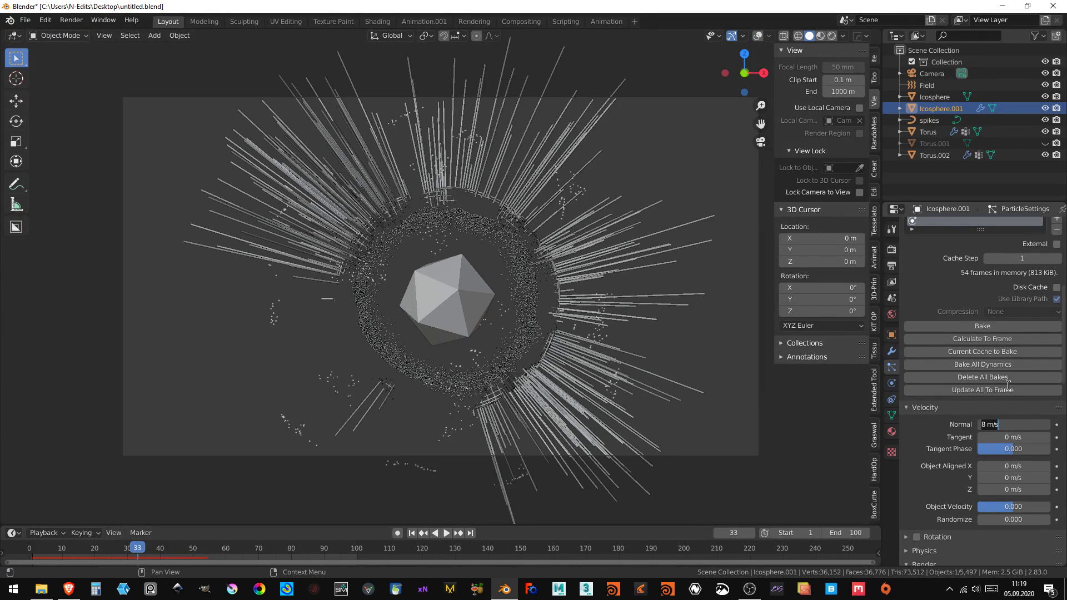
# - Set Normal velocity to 10 m/s, raise the particle Number, and replay the burst
pyautogui.write('10')
pyautogui.press('Return')
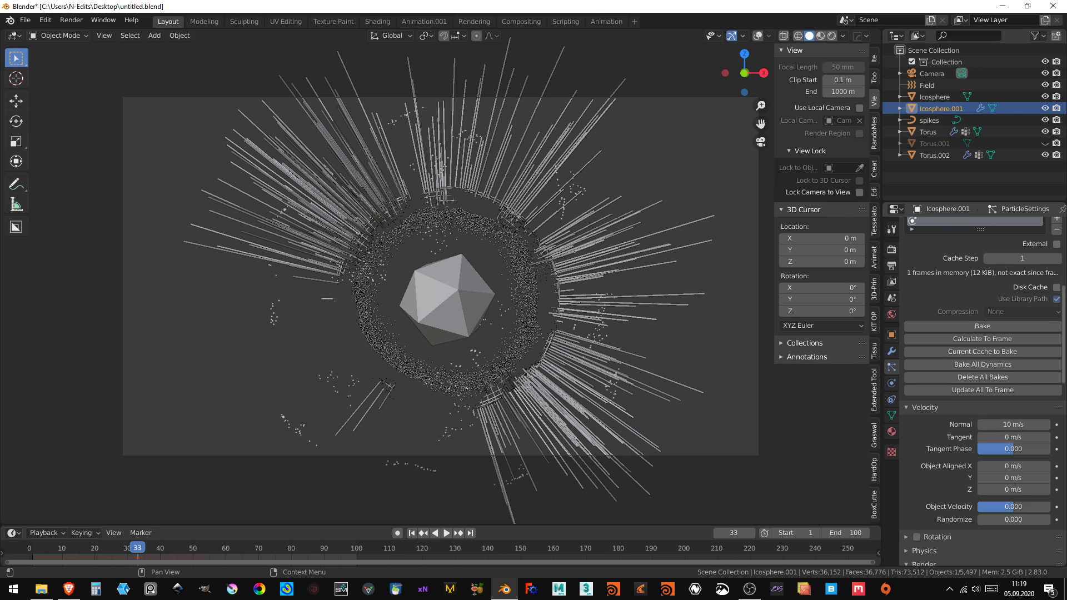
pyautogui.scroll(4, 1022, 315)
pyautogui.scroll(6, 1022, 316)
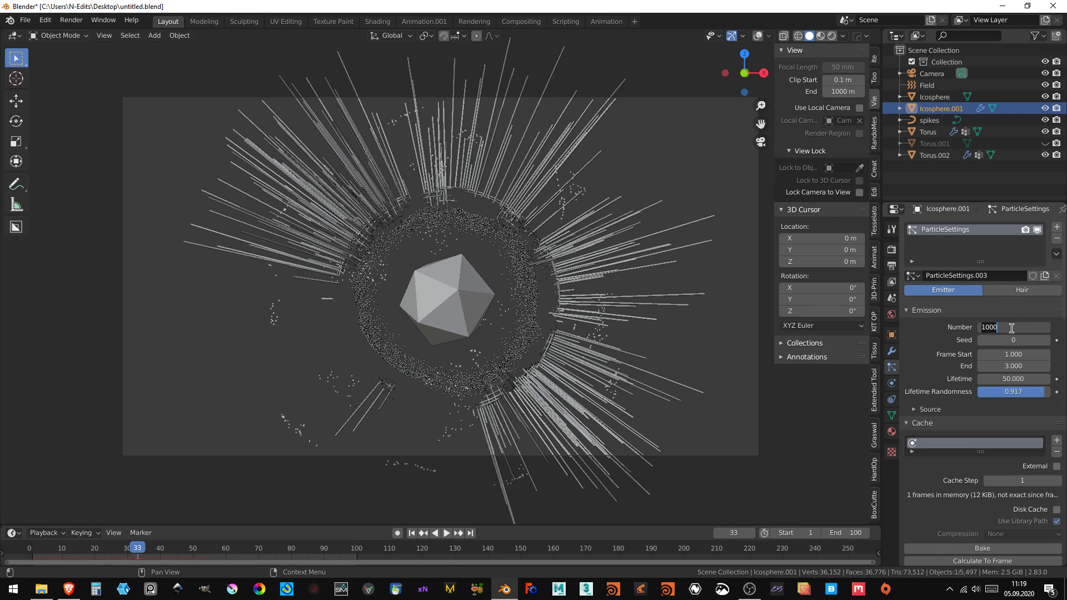
pyautogui.write('0')
pyautogui.press('Return')
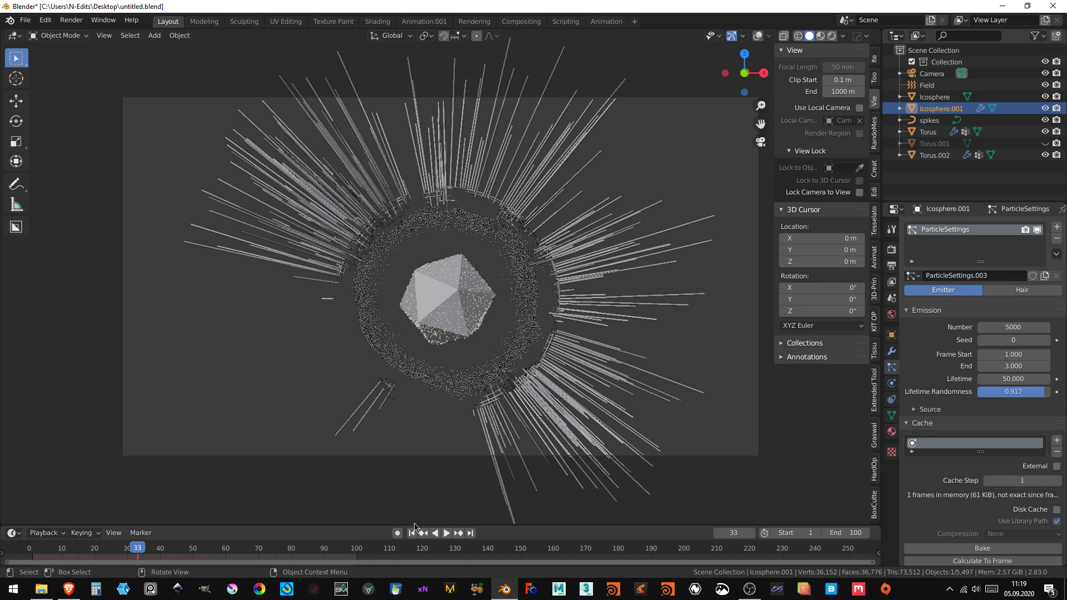
pyautogui.click(412, 533)
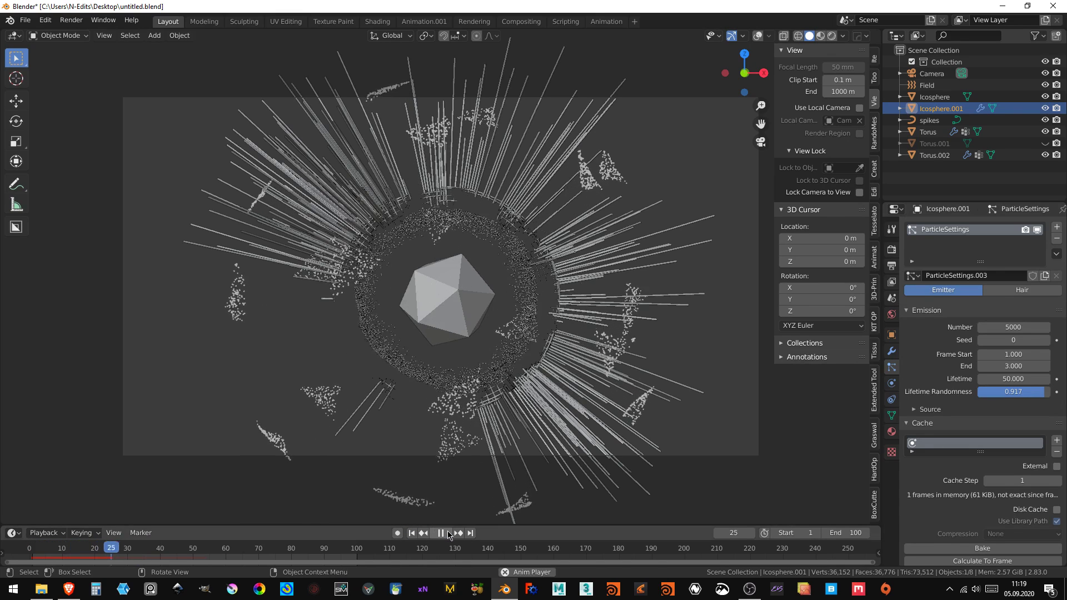
pyautogui.press('space')
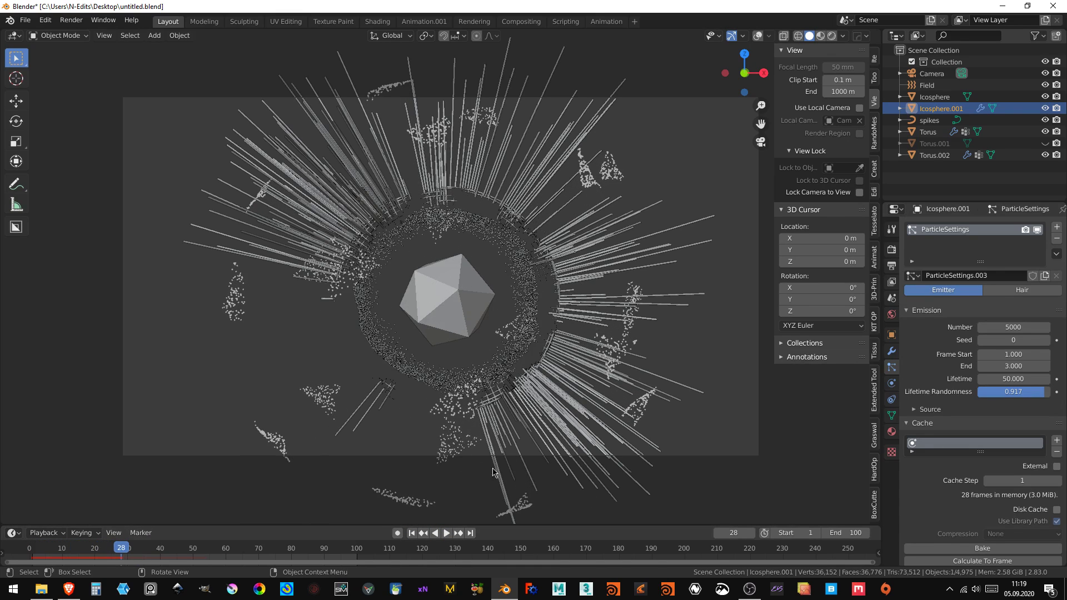
pyautogui.click(447, 532)
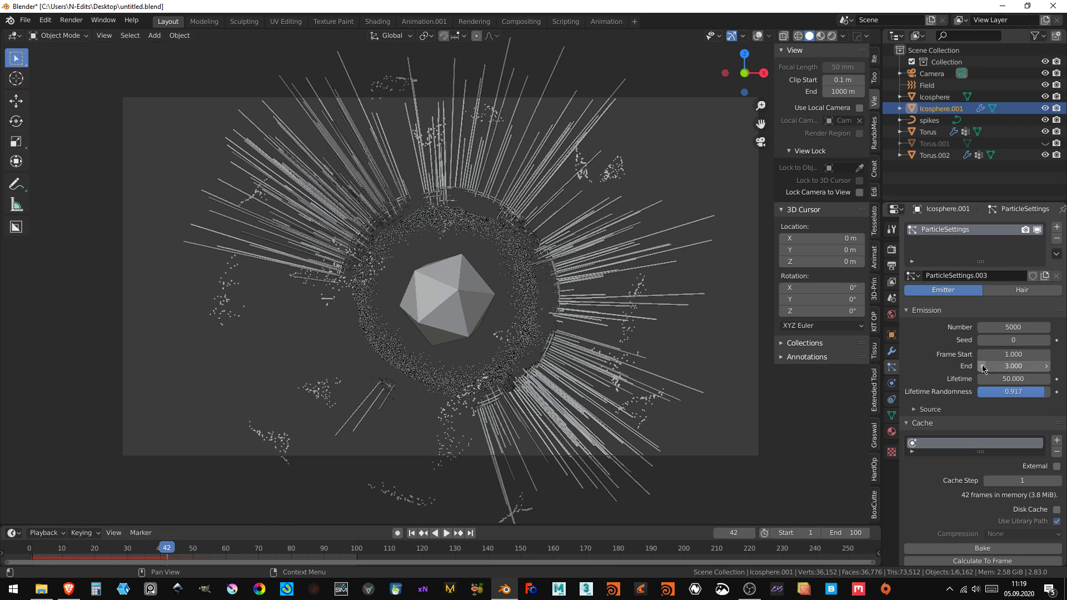
# - End particle emission at frame 8 and preview the burst forwards and backwards
pyautogui.click(1011, 365)
pyautogui.write('8')
pyautogui.press('Return')
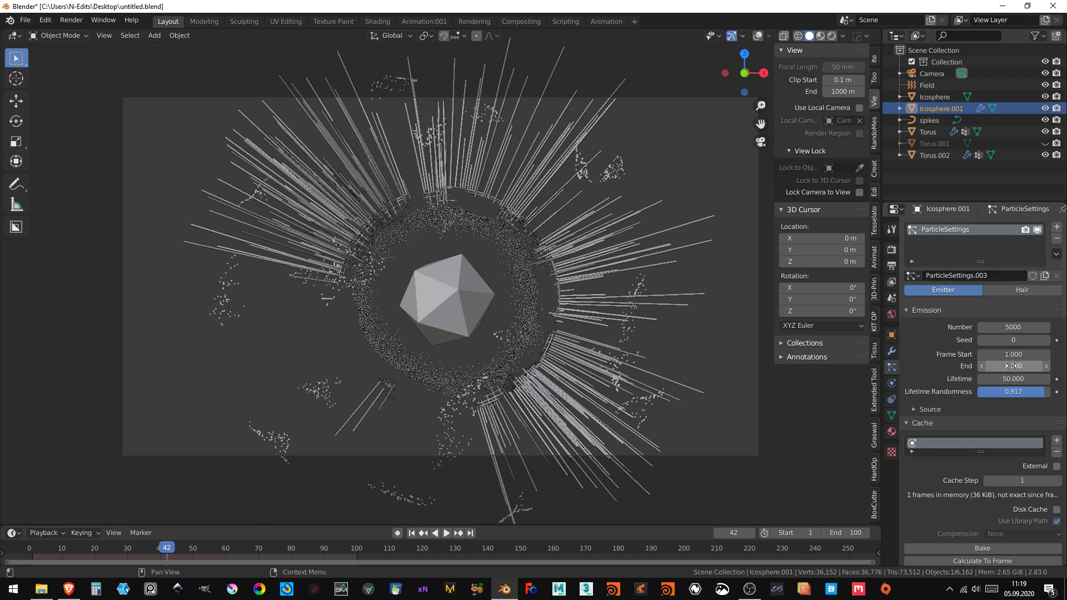
pyautogui.click(411, 533)
pyautogui.click(446, 532)
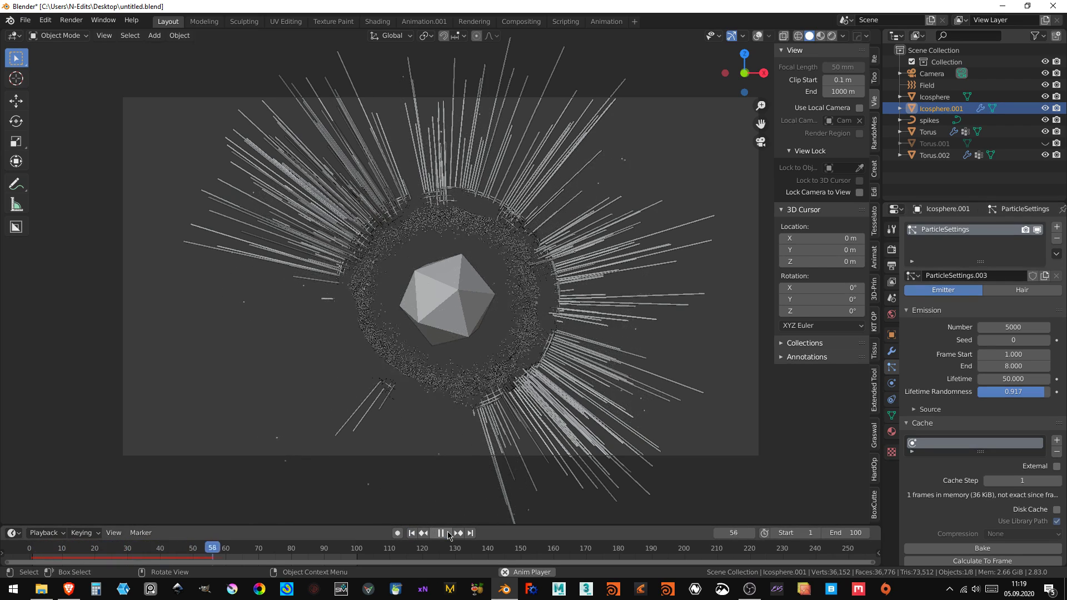
pyautogui.click(437, 533)
pyautogui.hotkey('ctrl', 'shift', 'space')
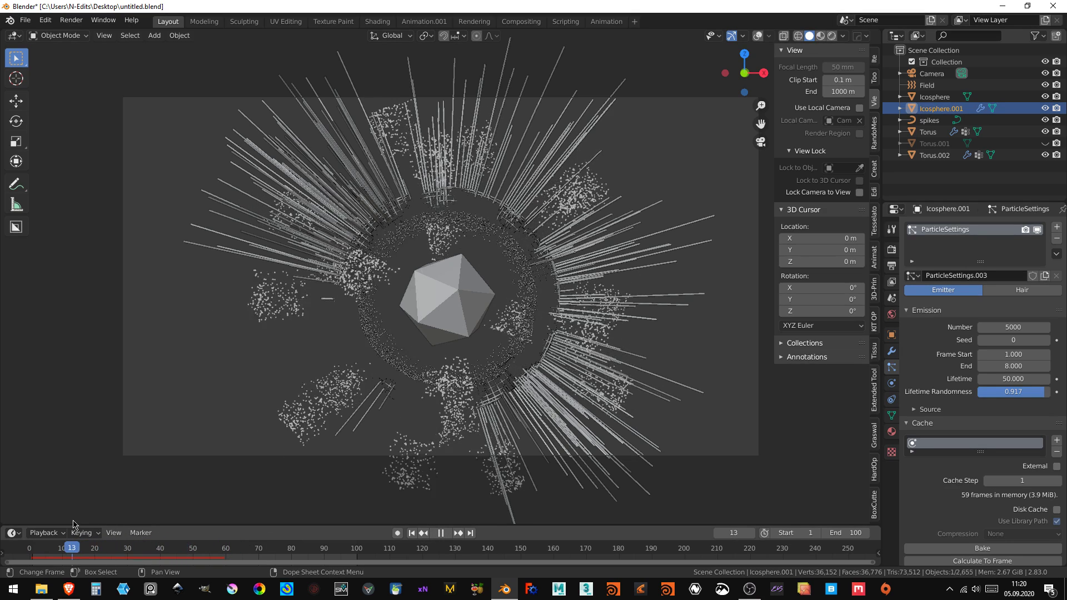
pyautogui.press('space')
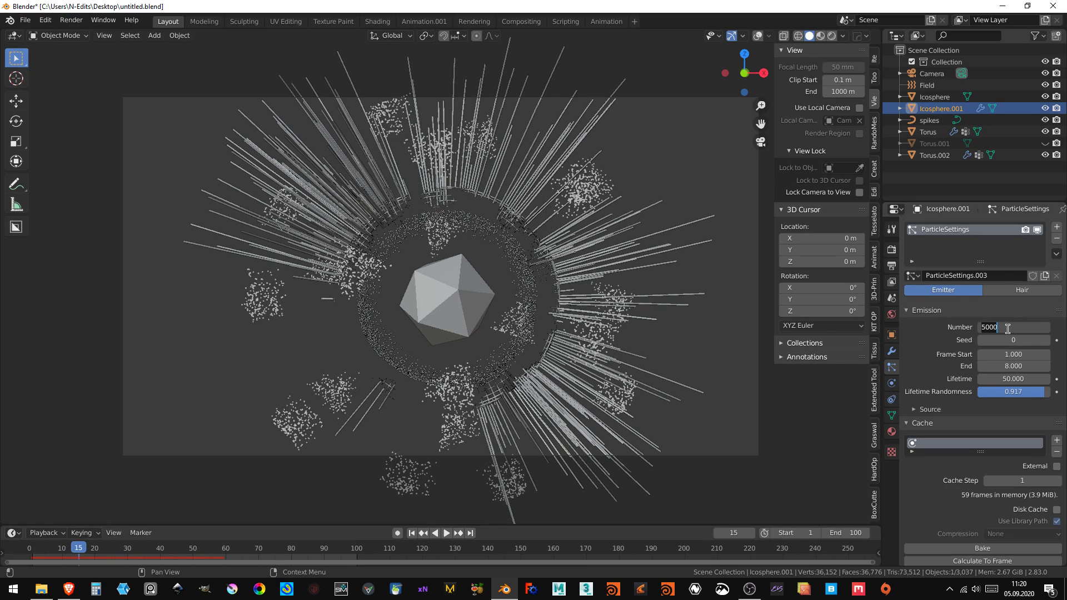
pyautogui.click(998, 330)
# - Set the particle Number to 10000 and replay the simulation, stopping at frame 20
pyautogui.write('100')
pyautogui.press('Return')
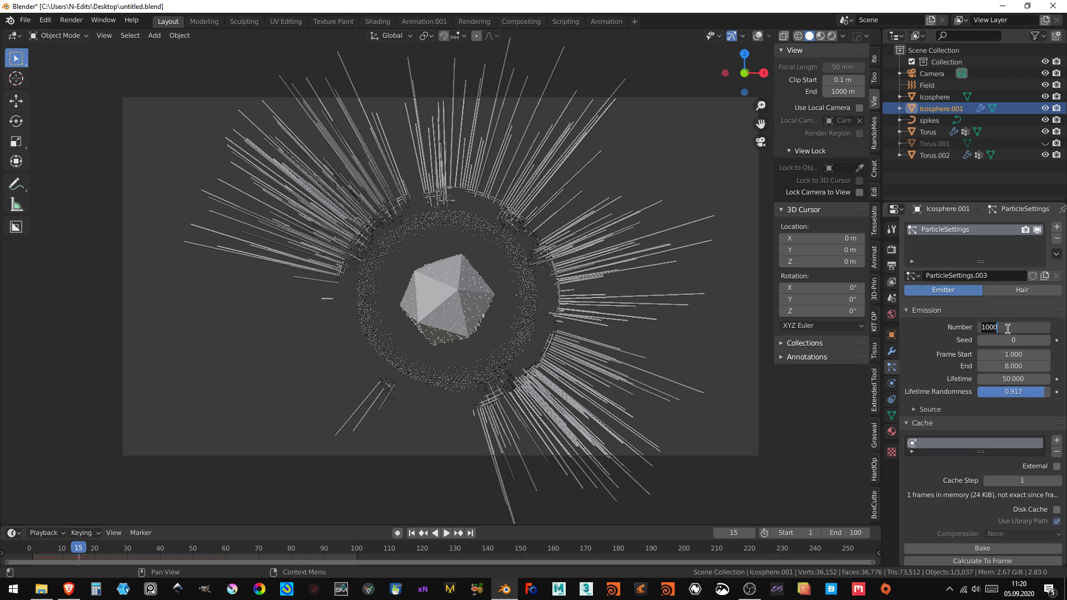
pyautogui.press('Return')
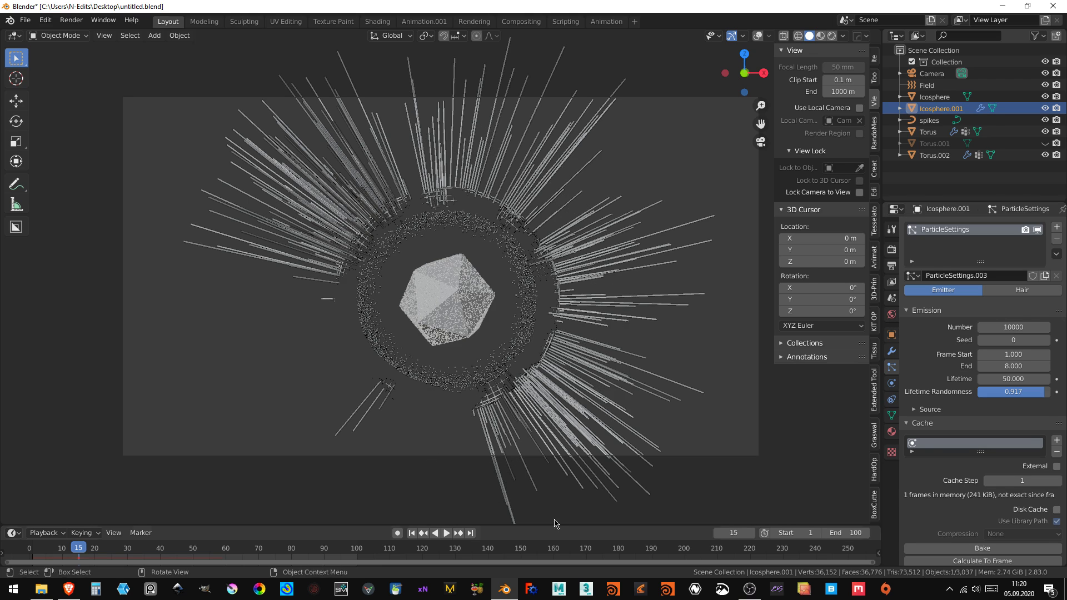
pyautogui.click(422, 534)
pyautogui.click(446, 534)
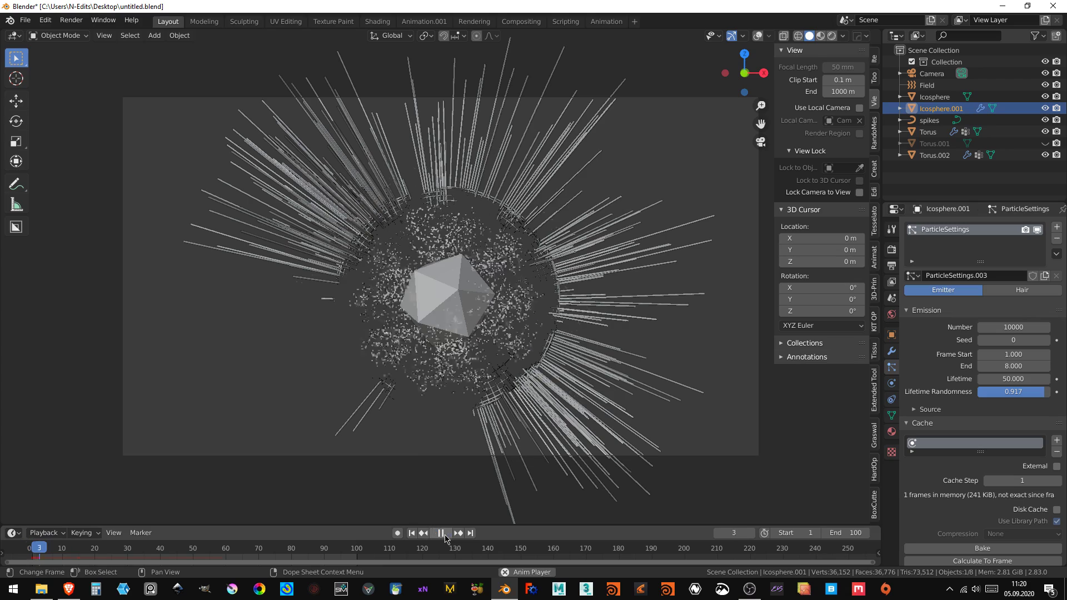
pyautogui.moveTo(124, 547); pyautogui.dragTo(38, 542)
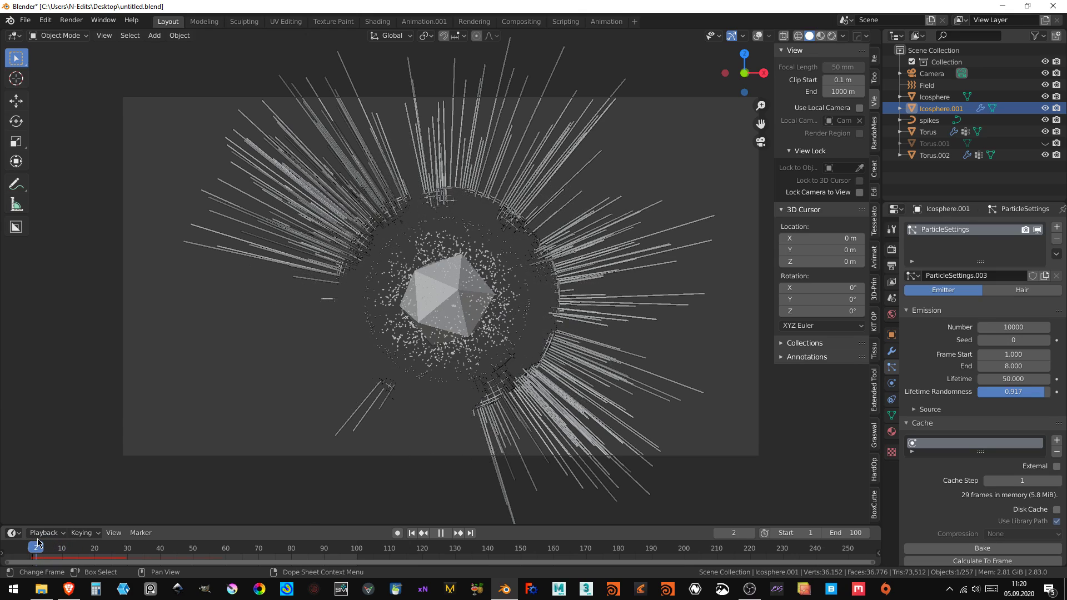
pyautogui.press('space')
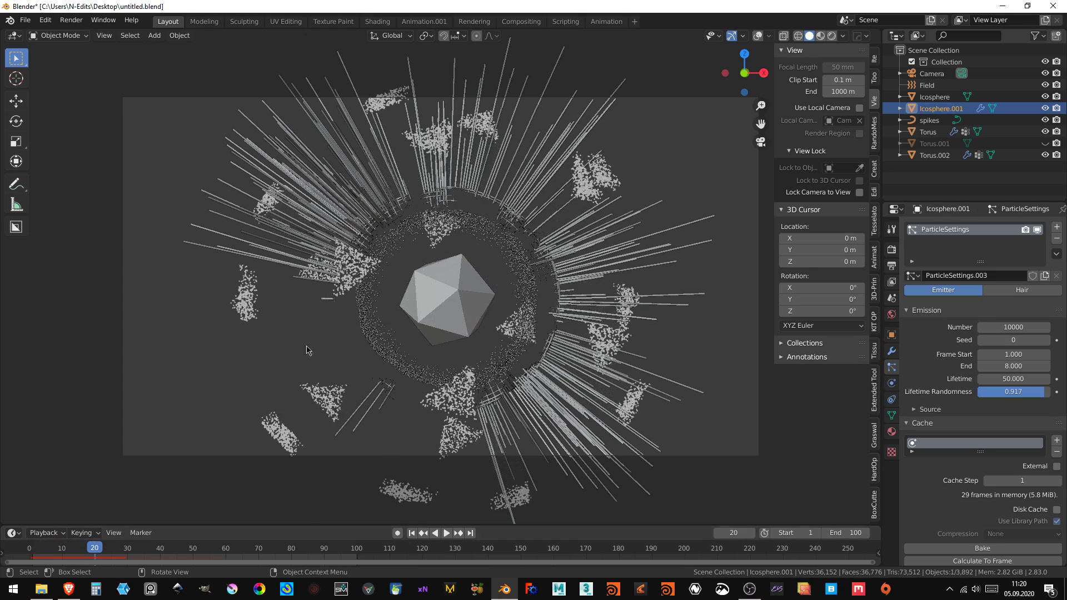
# - Restore overlays, enter Edit Mode and subdivide the icosphere once
pyautogui.click(760, 37)
pyautogui.press('Tab')
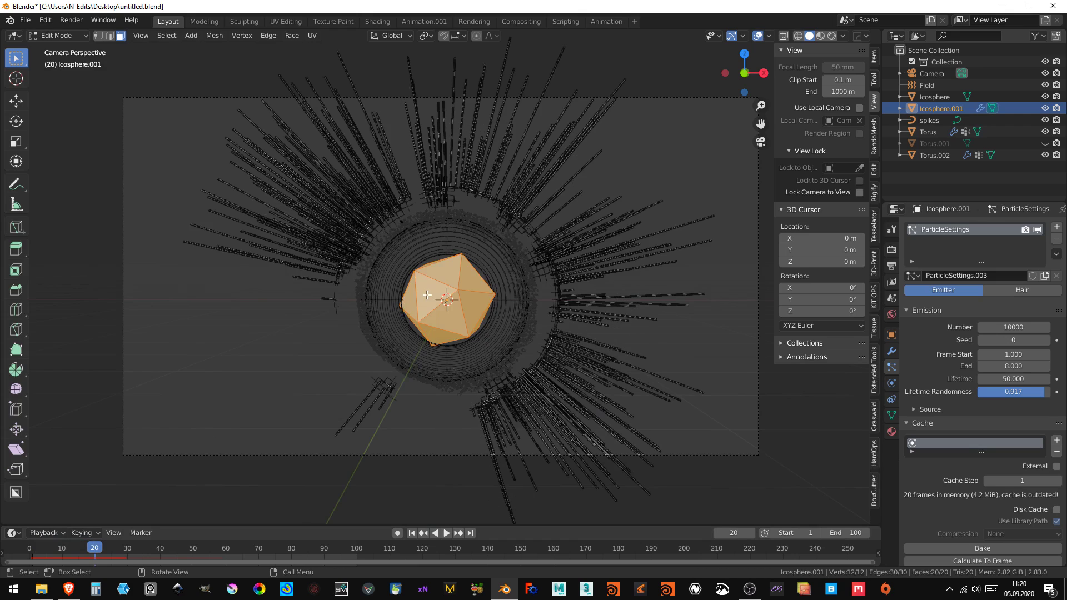
pyautogui.rightClick(427, 295)
pyautogui.click(415, 314)
pyautogui.scroll(3, 413, 314)
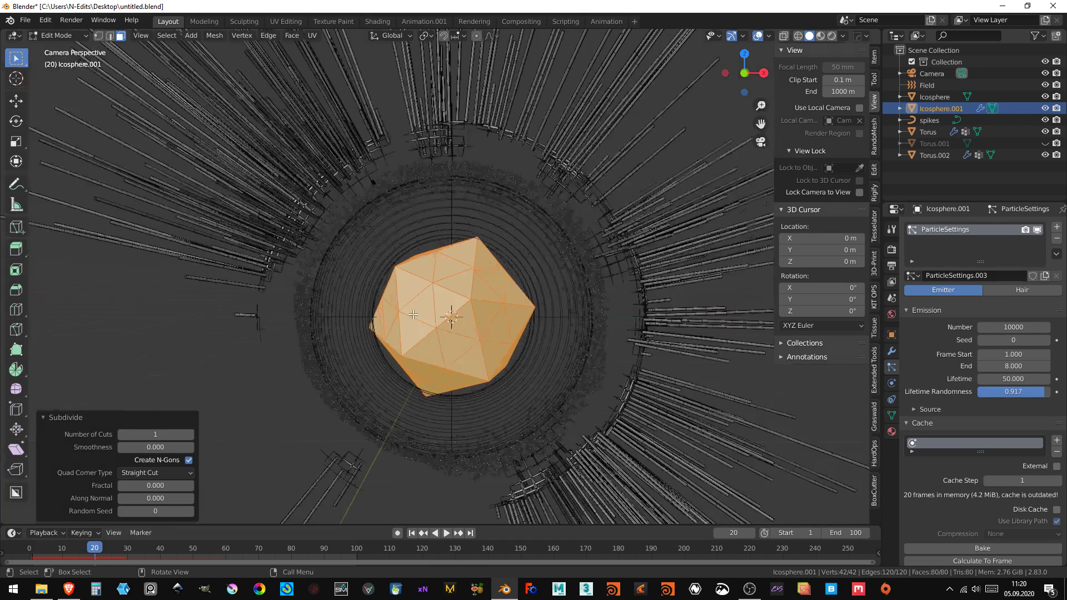
# - Select ten scattered triangular faces across the icosphere, orbiting between picks
pyautogui.click(412, 314)
pyautogui.keyDown('shift'); pyautogui.click(462, 350); pyautogui.keyUp('shift')
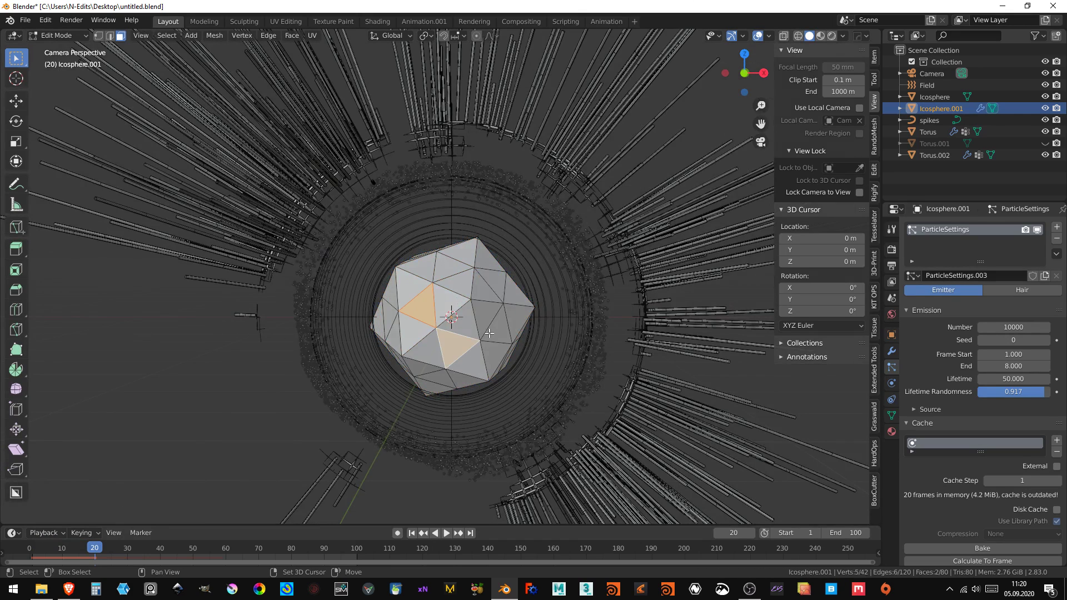
pyautogui.keyDown('shift'); pyautogui.click(491, 332); pyautogui.keyUp('shift')
pyautogui.keyDown('shift'); pyautogui.click(490, 283); pyautogui.keyUp('shift')
pyautogui.keyDown('shift'); pyautogui.click(452, 271); pyautogui.keyUp('shift')
pyautogui.moveTo(453, 270)
pyautogui.mouseDown(button='middle')
pyautogui.moveTo(396, 328)
pyautogui.moveTo(422, 300)
pyautogui.moveTo(465, 311)
pyautogui.mouseUp(button='middle')
pyautogui.keyDown('shift'); pyautogui.click(396, 329); pyautogui.keyUp('shift')
pyautogui.scroll(5, 396, 328)
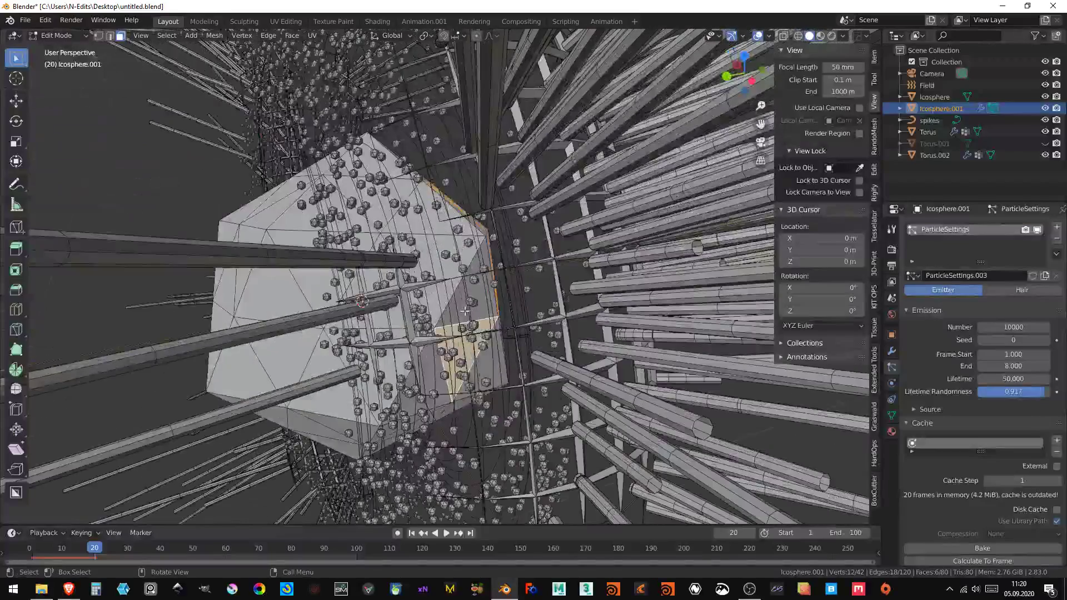
pyautogui.moveTo(349, 313); pyautogui.dragTo(392, 339, button='middle')
pyautogui.keyDown('shift'); pyautogui.click(392, 342); pyautogui.keyUp('shift')
pyautogui.keyDown('shift'); pyautogui.click(380, 225); pyautogui.keyUp('shift')
pyautogui.moveTo(381, 225)
pyautogui.mouseDown(button='middle')
pyautogui.moveTo(425, 231)
pyautogui.moveTo(431, 245)
pyautogui.mouseUp(button='middle')
pyautogui.keyDown('shift'); pyautogui.click(403, 222); pyautogui.keyUp('shift')
pyautogui.keyDown('shift'); pyautogui.click(430, 244); pyautogui.keyUp('shift')
# - Add about ten more scattered faces on the far sides, bringing the selection to twenty
pyautogui.keyDown('shift'); pyautogui.click(479, 376); pyautogui.keyUp('shift')
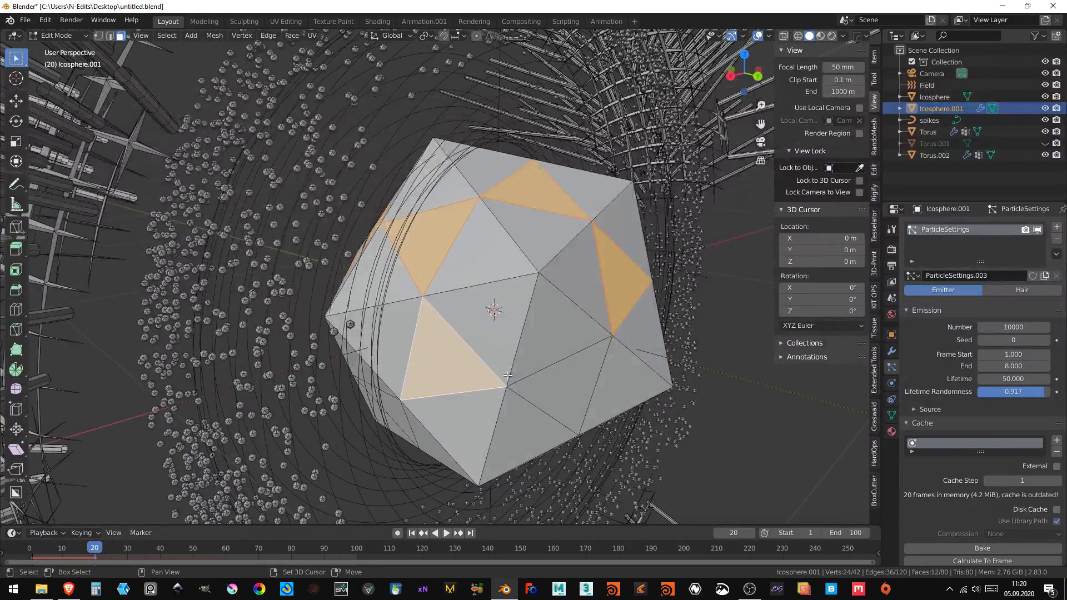
pyautogui.keyDown('shift'); pyautogui.click(547, 390); pyautogui.keyUp('shift')
pyautogui.moveTo(547, 390)
pyautogui.mouseDown(button='middle')
pyautogui.moveTo(485, 365)
pyautogui.moveTo(466, 327)
pyautogui.mouseUp(button='middle')
pyautogui.keyDown('shift'); pyautogui.click(485, 365); pyautogui.keyUp('shift')
pyautogui.keyDown('shift'); pyautogui.click(466, 327); pyautogui.keyUp('shift')
pyautogui.keyDown('shift'); pyautogui.click(389, 372); pyautogui.keyUp('shift')
pyautogui.moveTo(389, 372)
pyautogui.mouseDown(button='middle')
pyautogui.moveTo(424, 277)
pyautogui.moveTo(361, 354)
pyautogui.mouseUp(button='middle')
pyautogui.keyDown('shift'); pyautogui.click(361, 355); pyautogui.keyUp('shift')
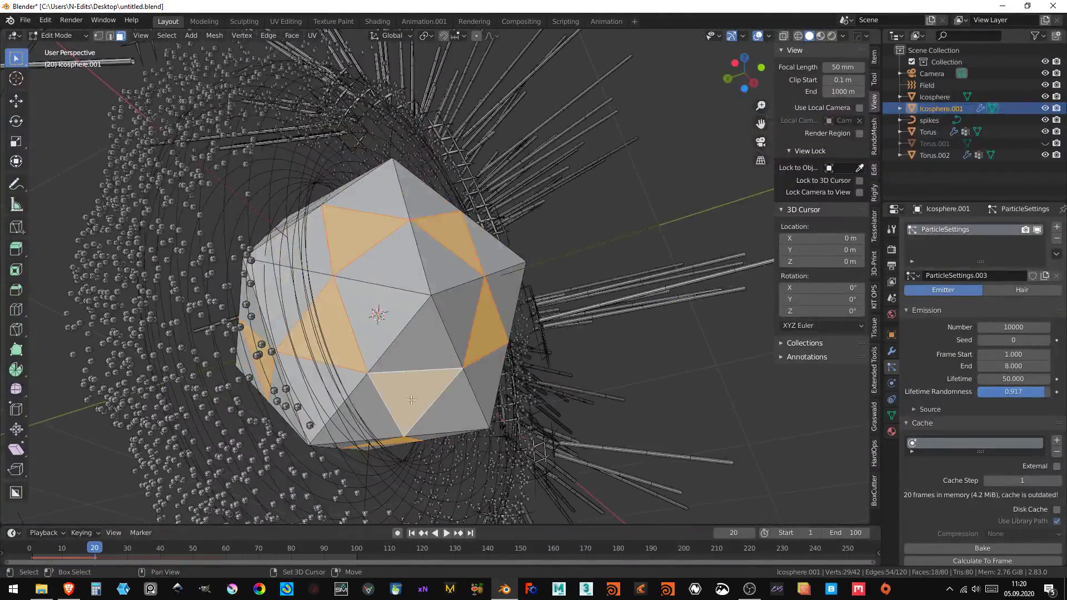
pyautogui.keyDown('shift'); pyautogui.click(410, 400); pyautogui.keyUp('shift')
pyautogui.moveTo(410, 400); pyautogui.dragTo(305, 237, button='middle')
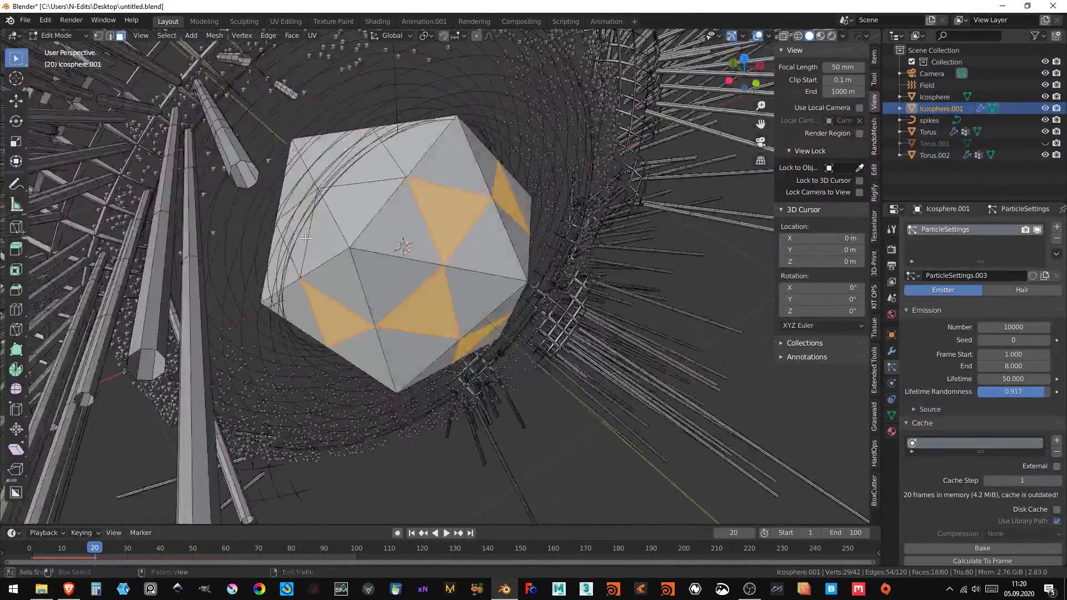
pyautogui.keyDown('shift'); pyautogui.click(353, 182); pyautogui.keyUp('shift')
pyautogui.keyDown('shift'); pyautogui.click(303, 240); pyautogui.keyUp('shift')
pyautogui.moveTo(303, 240)
pyautogui.mouseDown(button='middle')
pyautogui.moveTo(372, 56)
pyautogui.moveTo(291, 186)
pyautogui.mouseUp(button='middle')
pyautogui.scroll(2, 554, 236)
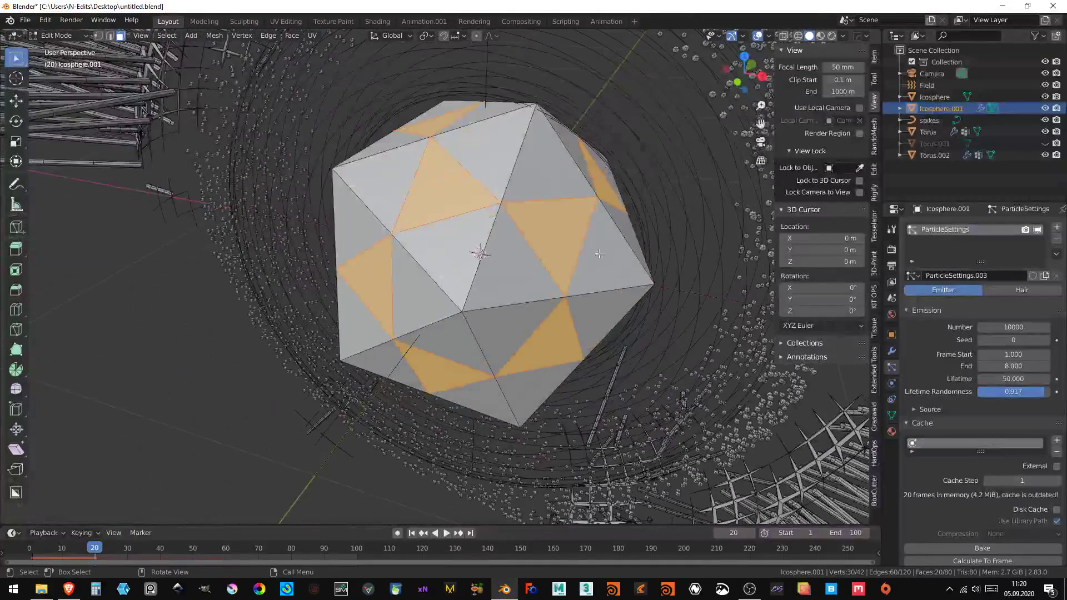
# - Inset the selected faces and undo a trial extrusion
pyautogui.press('i')
pyautogui.click(670, 260)
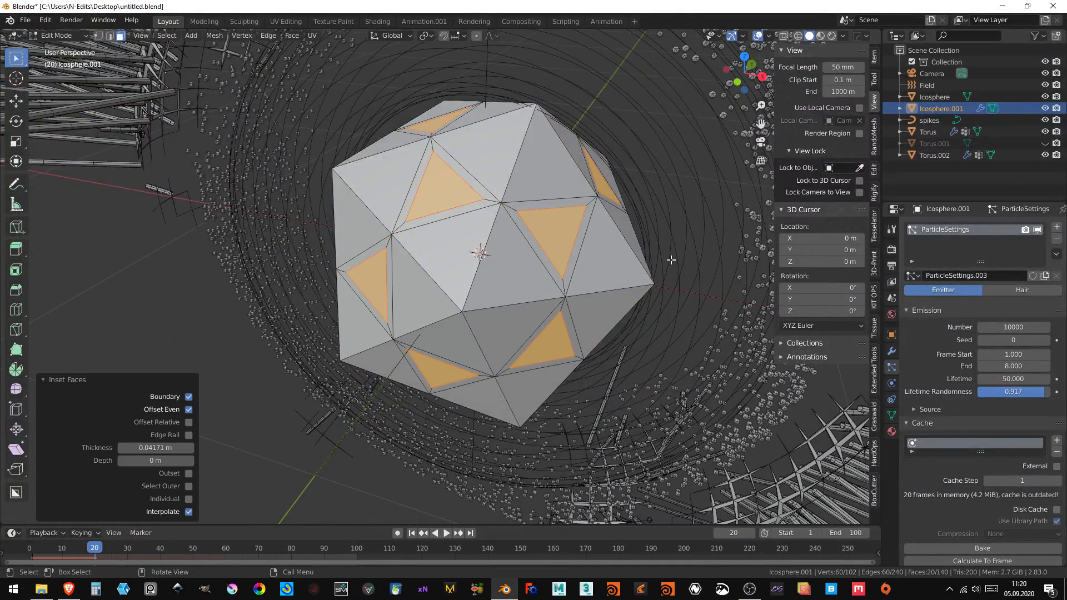
pyautogui.hotkey('alt', 'e')
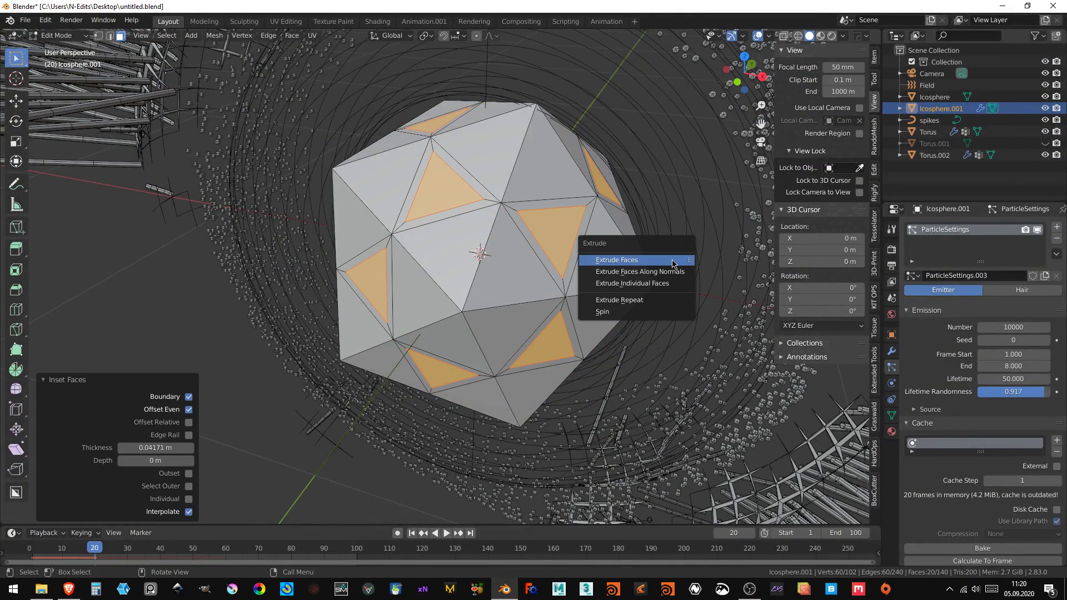
pyautogui.click(672, 260)
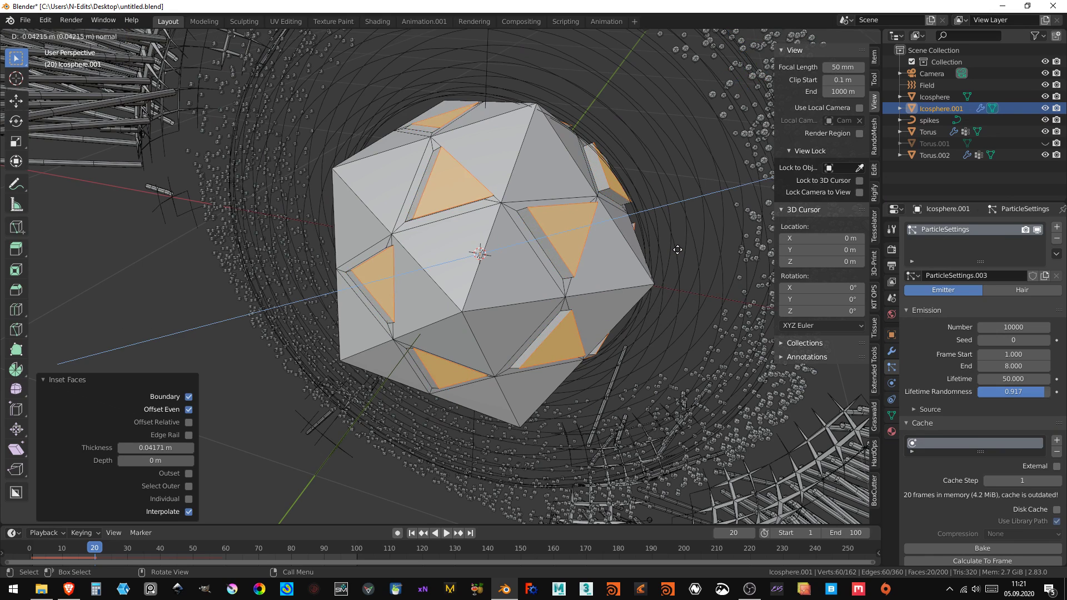
pyautogui.click(666, 257)
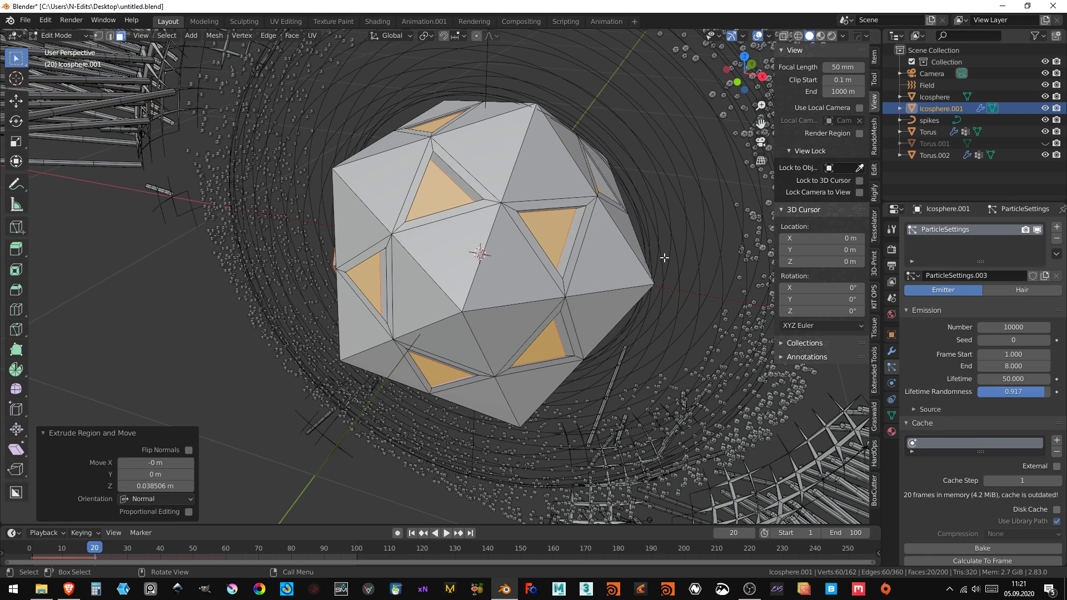
pyautogui.hotkey('ctrl', 'z')
# - Apply all transforms to Icosphere.001, then undo another trial extrusion in Edit Mode
pyautogui.press('Tab')
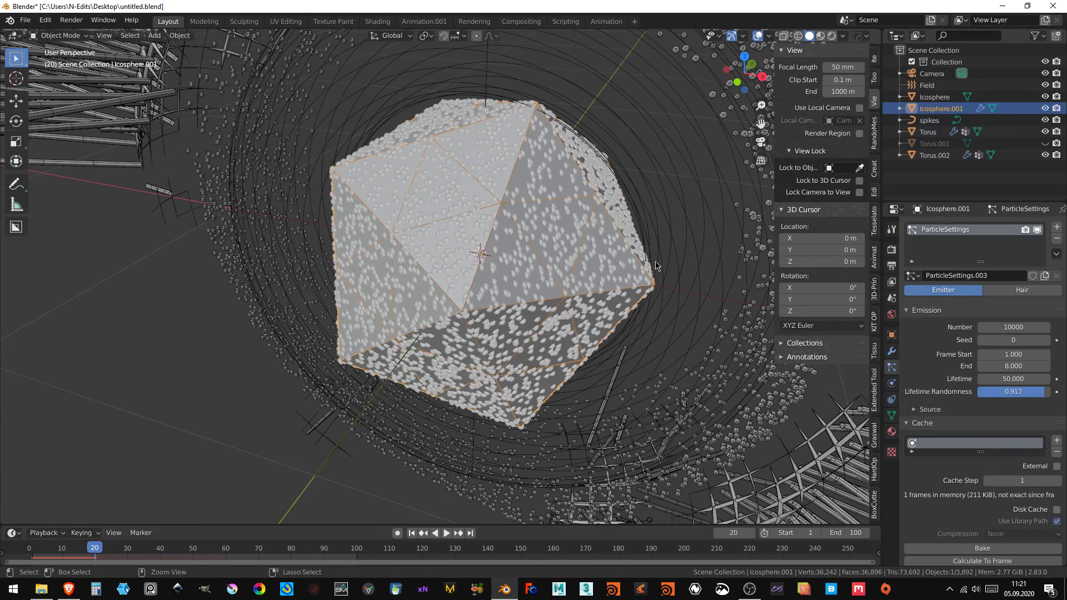
pyautogui.hotkey('ctrl', 'a')
pyautogui.click(648, 273)
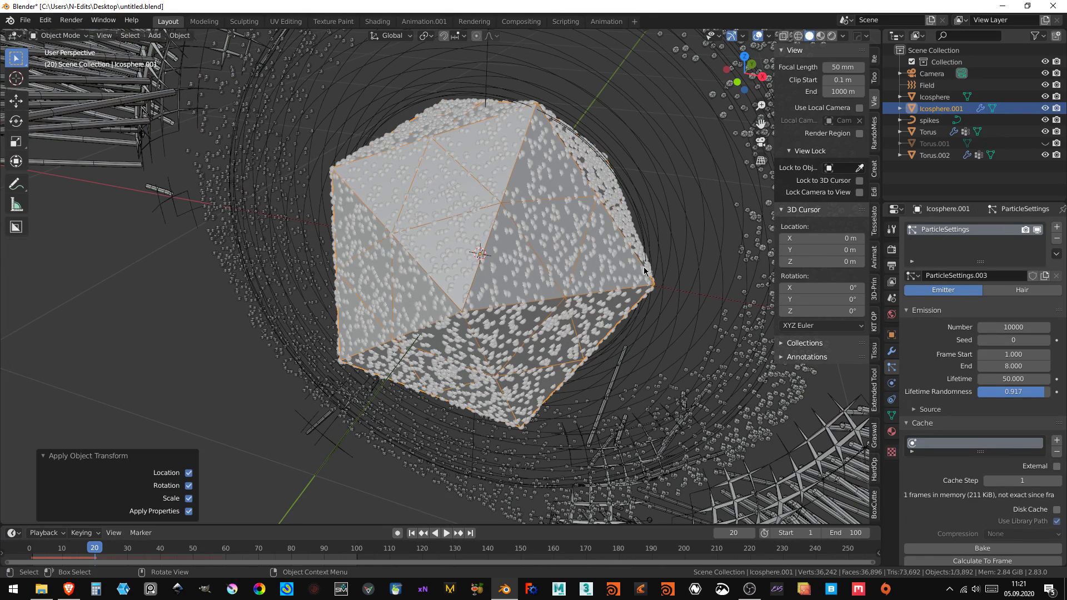
pyautogui.press('Tab')
pyautogui.hotkey('alt', 'e')
pyautogui.click(647, 264)
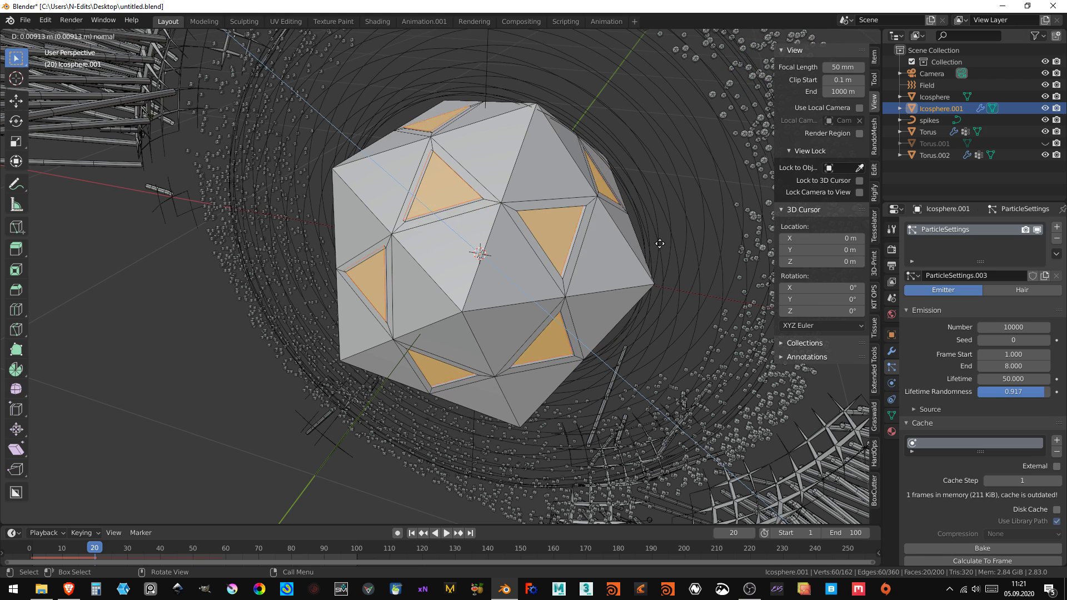
pyautogui.click(647, 256)
pyautogui.hotkey('ctrl', 'z')
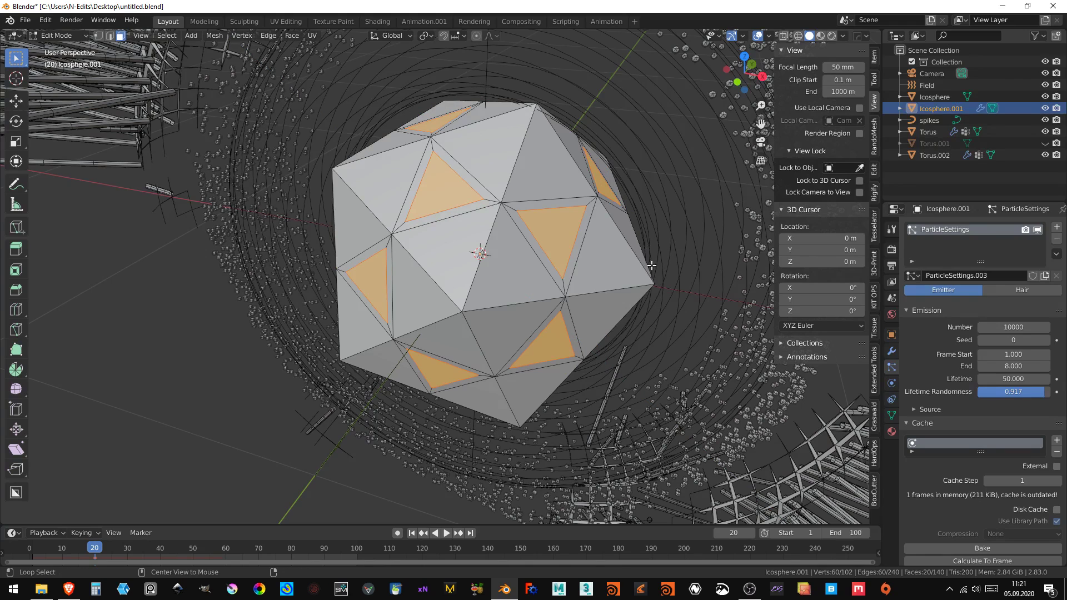
# - Extrude the inset faces along their normals by 0.0436 m and view through the camera
pyautogui.hotkey('alt', 'e')
pyautogui.click(653, 277)
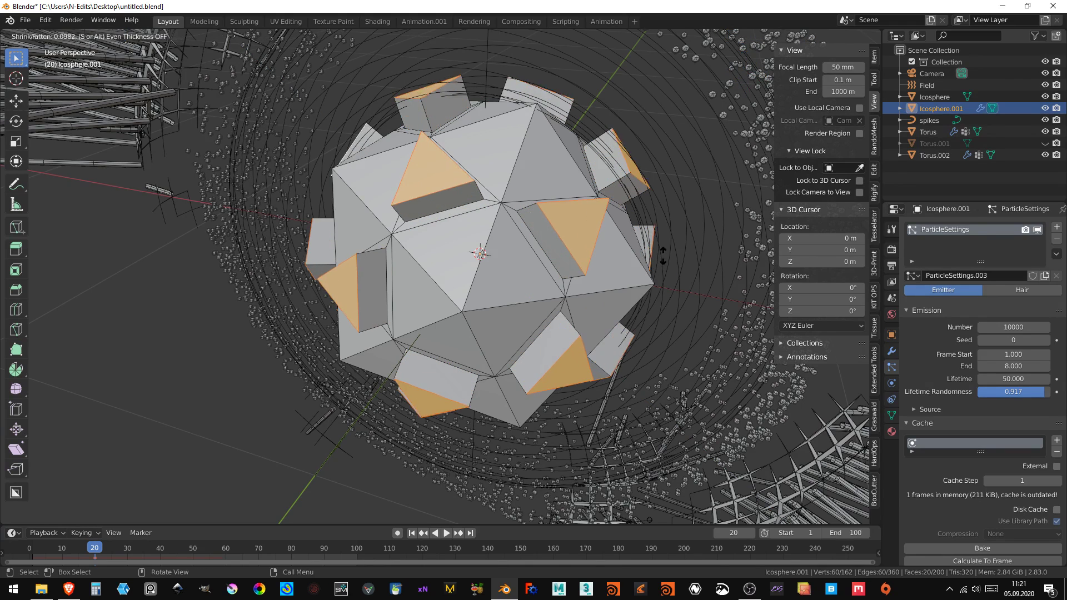
pyautogui.click(639, 277)
pyautogui.scroll(-3, 639, 278)
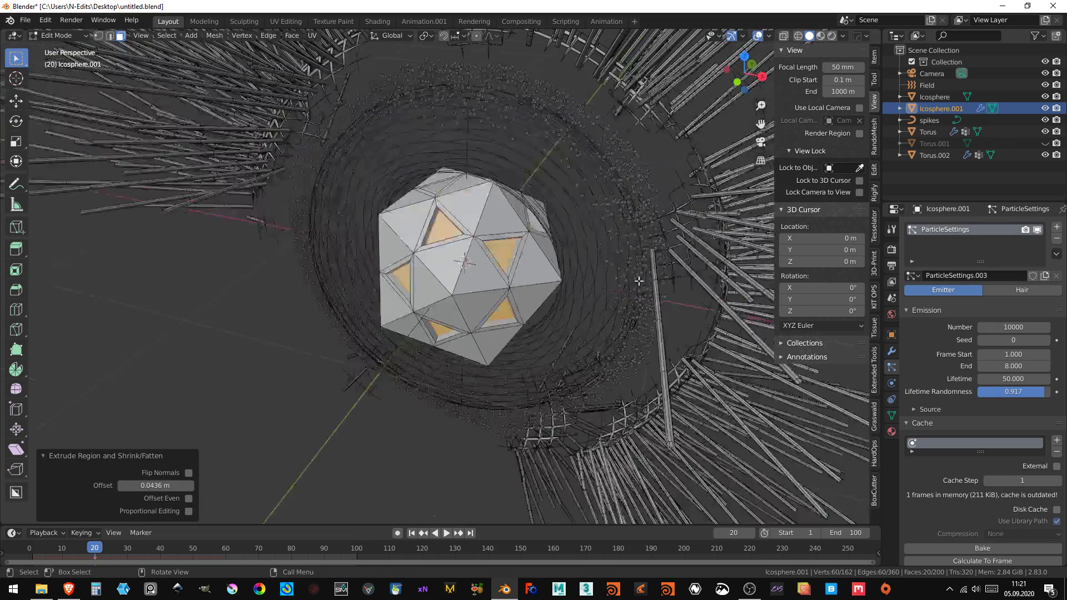
pyautogui.moveTo(638, 278); pyautogui.dragTo(557, 205, button='middle')
pyautogui.press('KP_0')
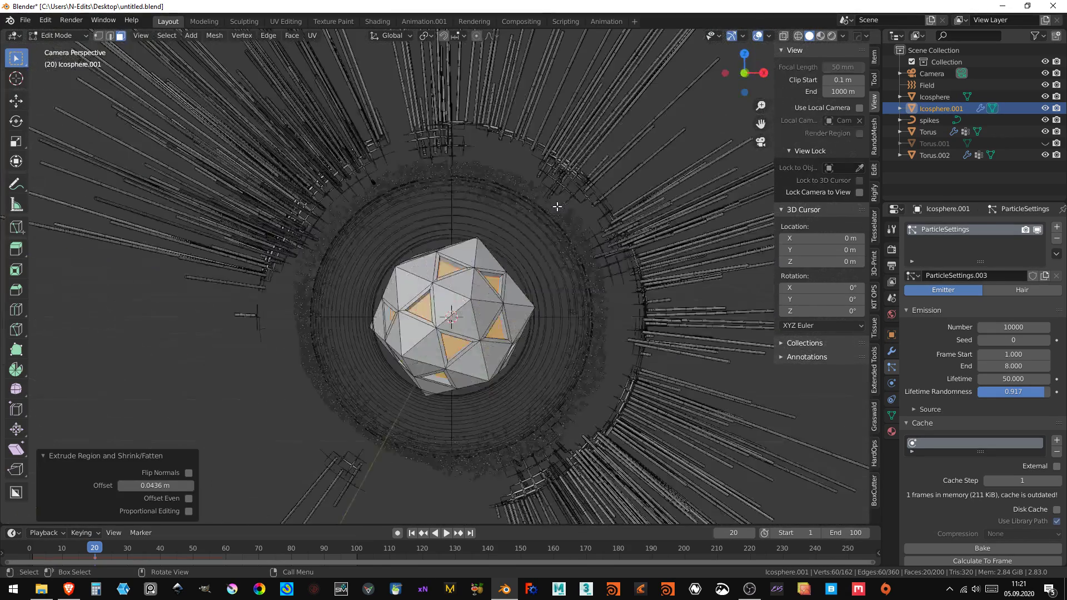
pyautogui.scroll(3, 456, 307)
pyautogui.scroll(2, 455, 307)
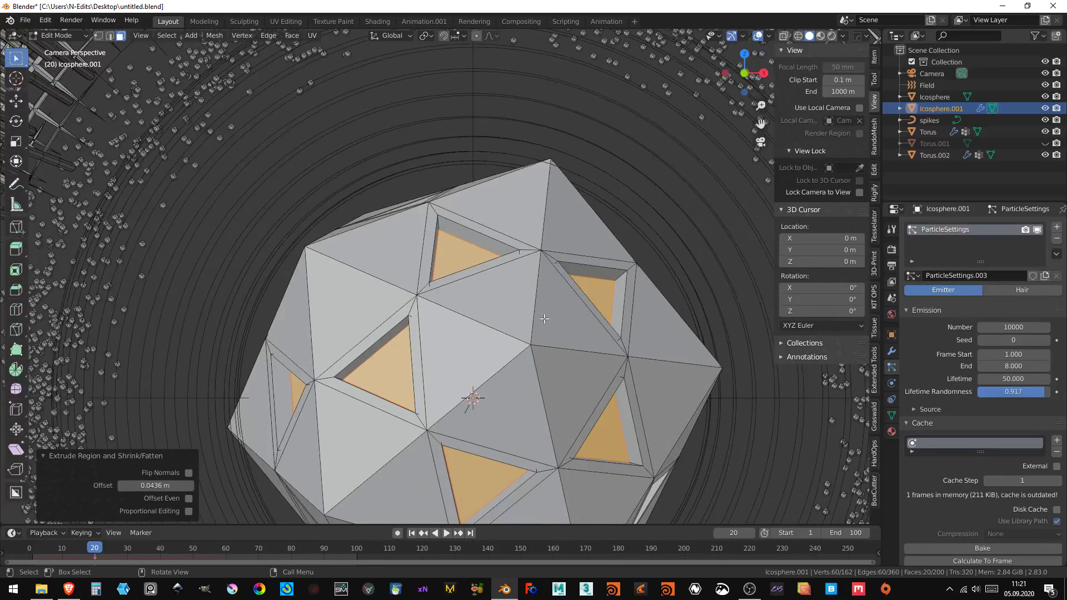
# - Push the faces inward along their normals by 0.0636 m with Alt+S
pyautogui.hotkey('alt', 's')
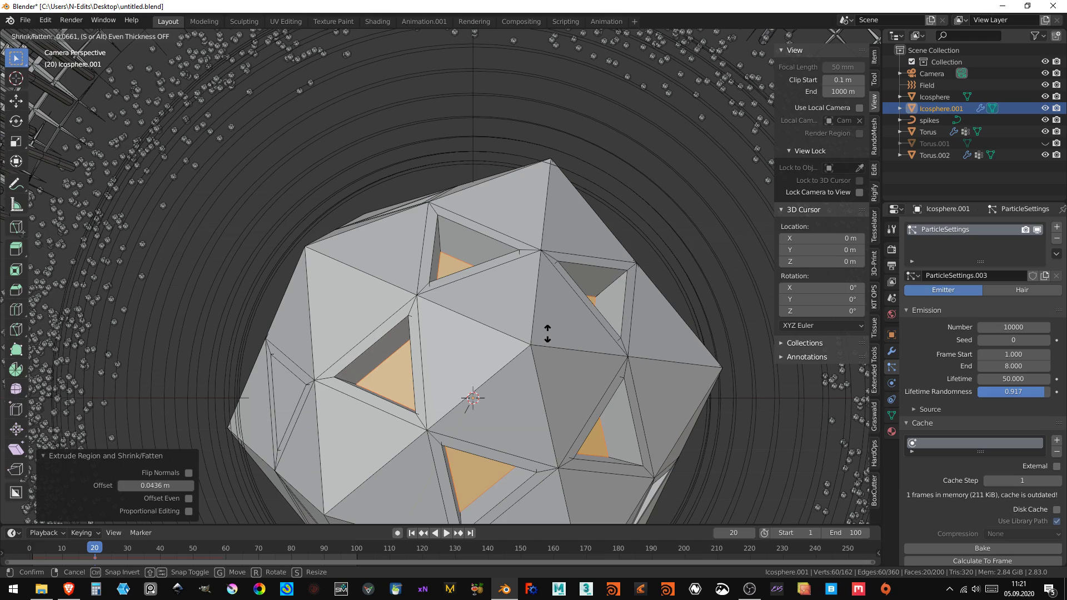
pyautogui.click(549, 332)
pyautogui.scroll(-8, 539, 336)
pyautogui.scroll(3, 524, 342)
pyautogui.scroll(6, 523, 342)
pyautogui.scroll(1, 524, 342)
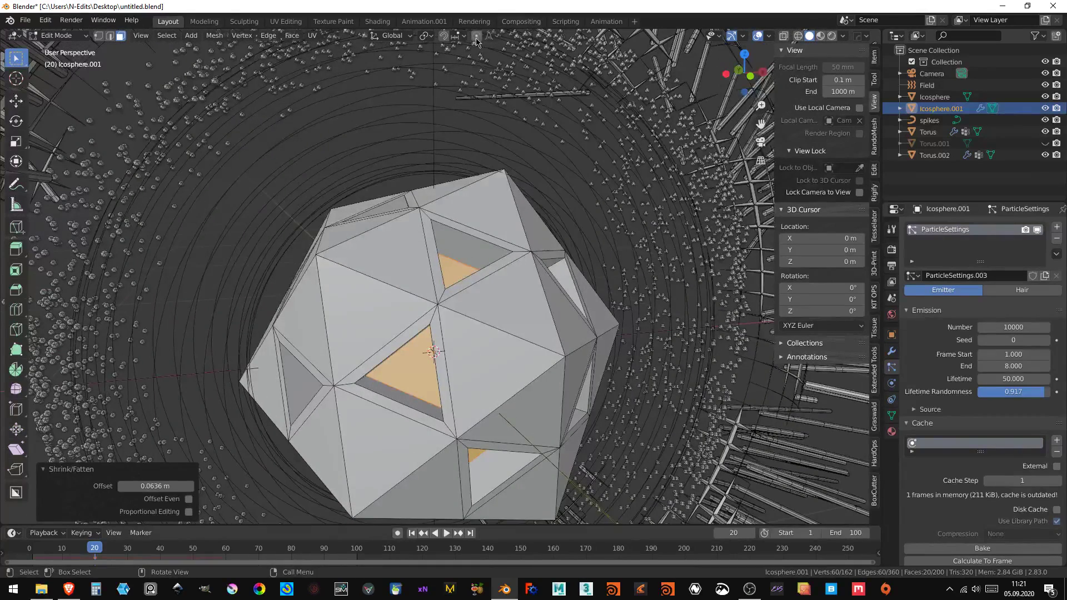
# - Set the pivot to Individual Origins and scale each face to 0.683
pyautogui.click(408, 39)
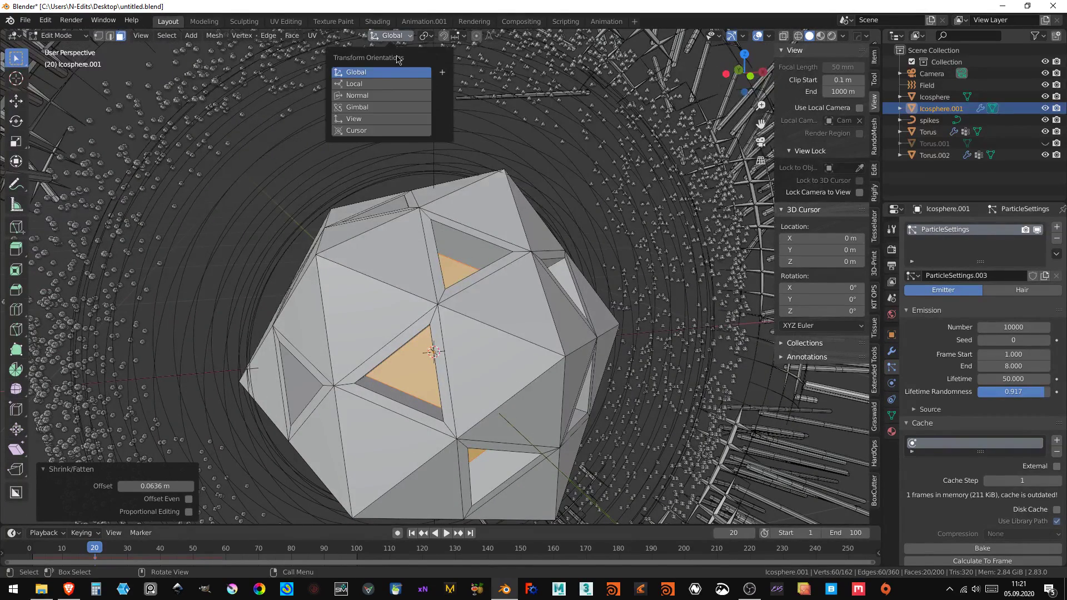
pyautogui.click(426, 37)
pyautogui.click(458, 75)
pyautogui.press('s')
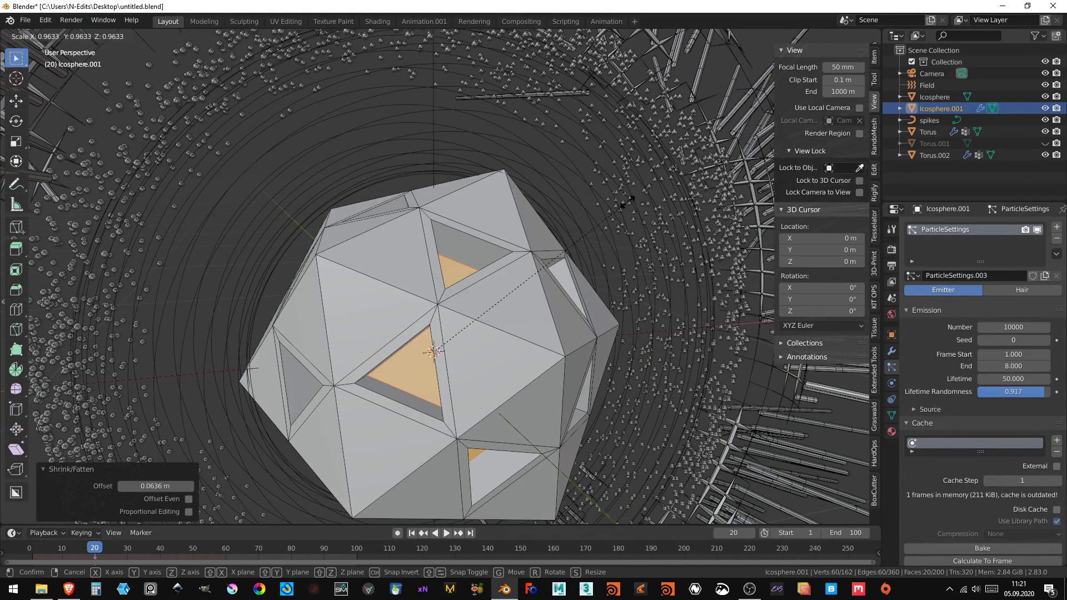
pyautogui.click(577, 250)
pyautogui.moveTo(578, 250); pyautogui.dragTo(507, 179, button='middle')
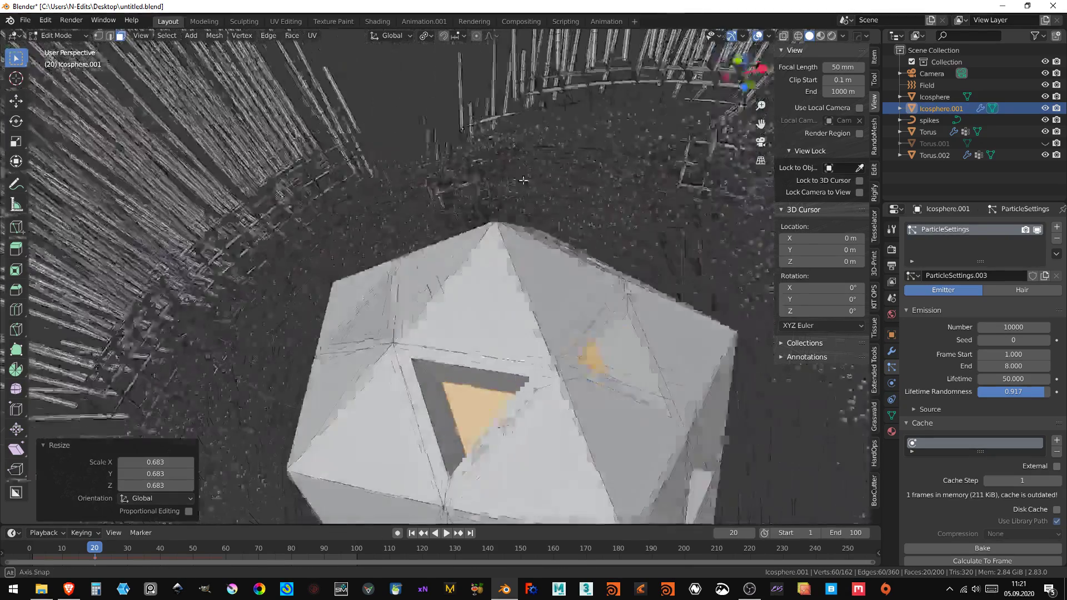
pyautogui.scroll(-8, 507, 178)
pyautogui.press('KP_0')
pyautogui.scroll(4, 469, 261)
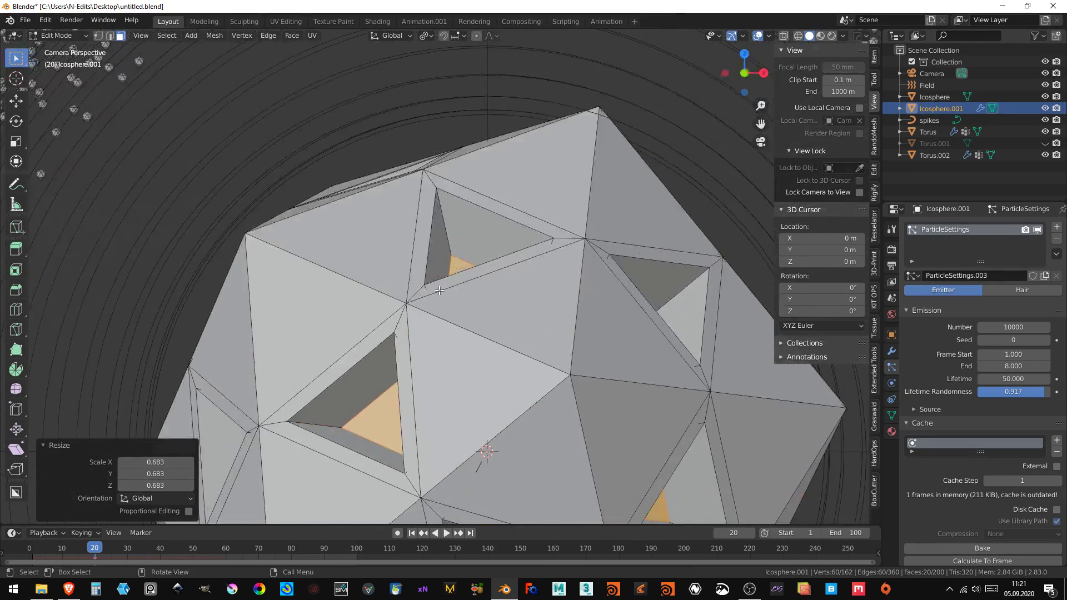
pyautogui.scroll(-3, 438, 290)
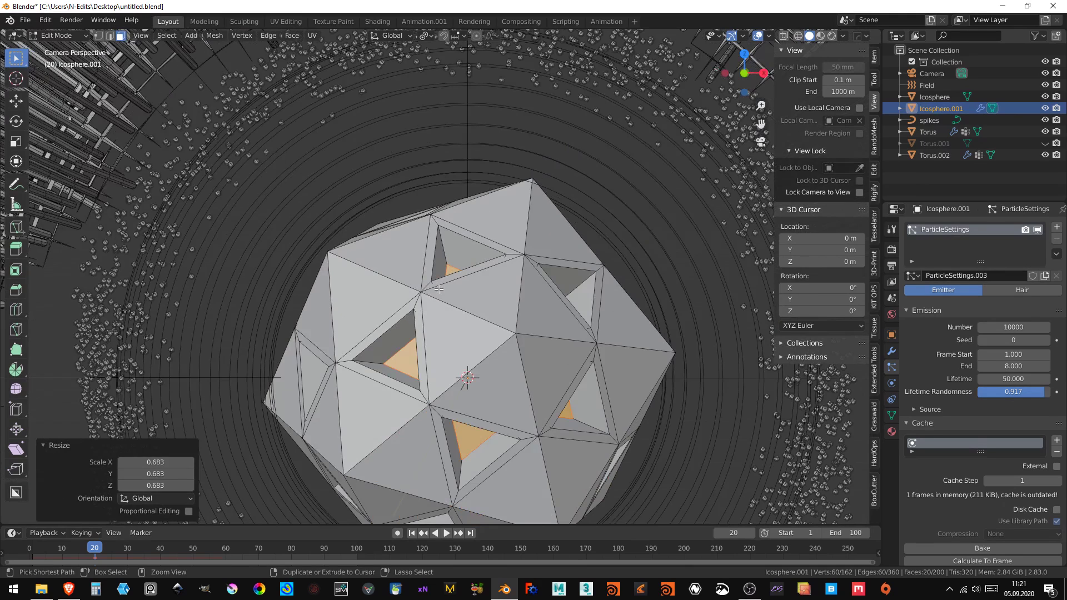
# - Clear the selection and pick the inner faces of one hole
pyautogui.press('ctrl+KP_Subtract')
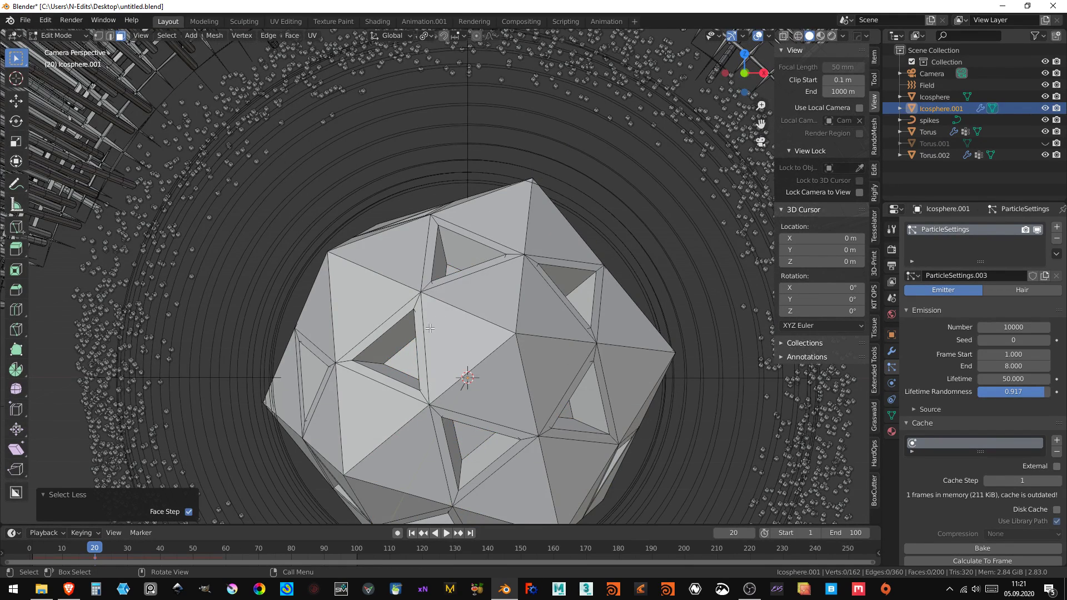
pyautogui.scroll(1, 429, 328)
pyautogui.click(413, 326)
pyautogui.keyDown('alt'); pyautogui.click(407, 313); pyautogui.keyUp('alt')
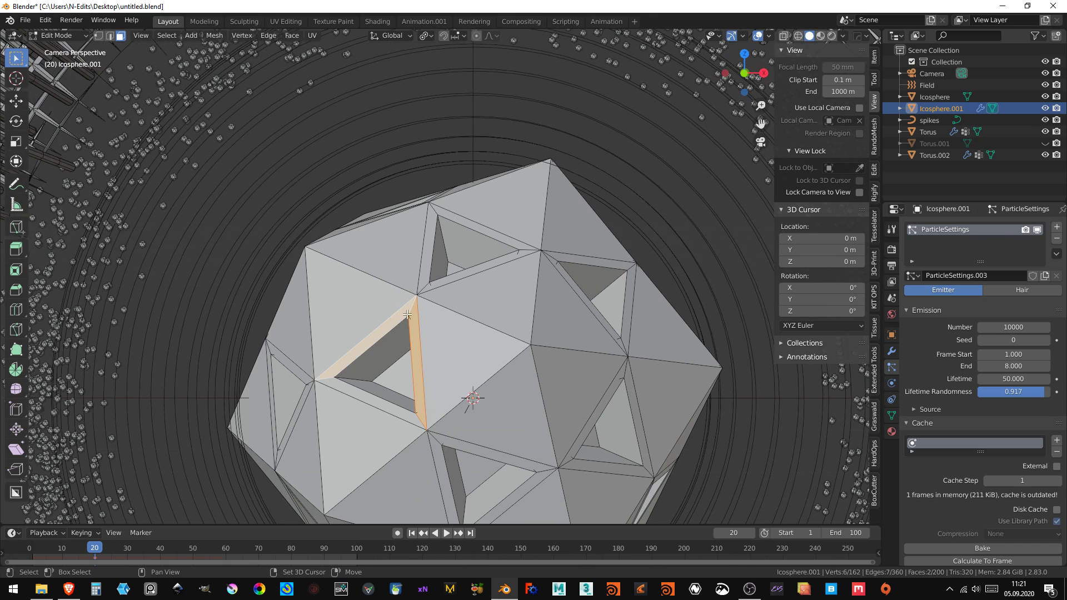
pyautogui.keyDown('shift'); pyautogui.click(384, 409); pyautogui.keyUp('shift')
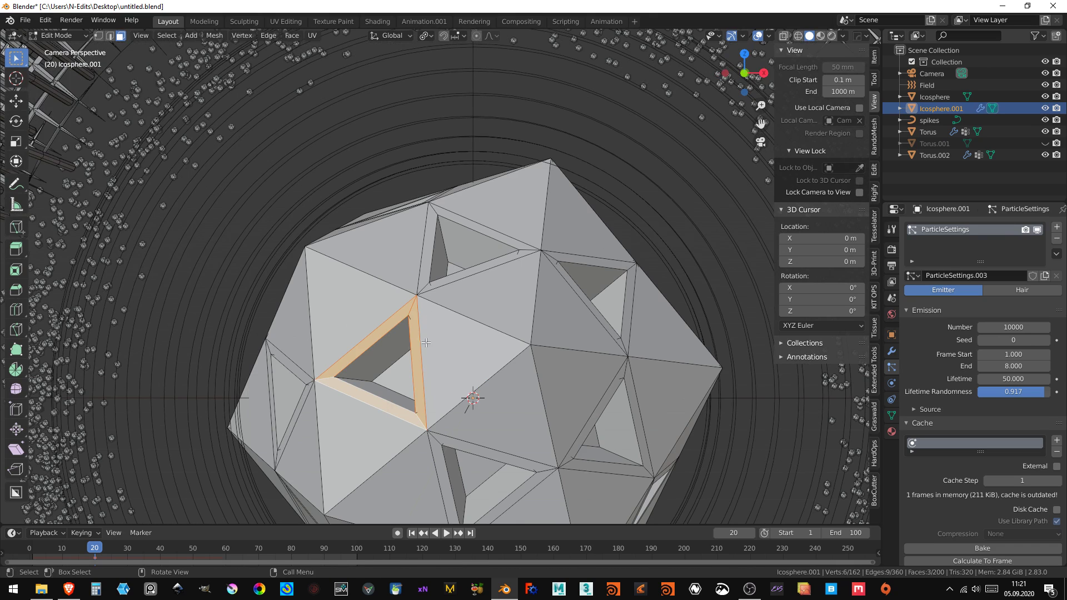
pyautogui.keyDown('shift'); pyautogui.click(443, 282); pyautogui.keyUp('shift')
pyautogui.keyDown('shift'); pyautogui.click(422, 267); pyautogui.keyUp('shift')
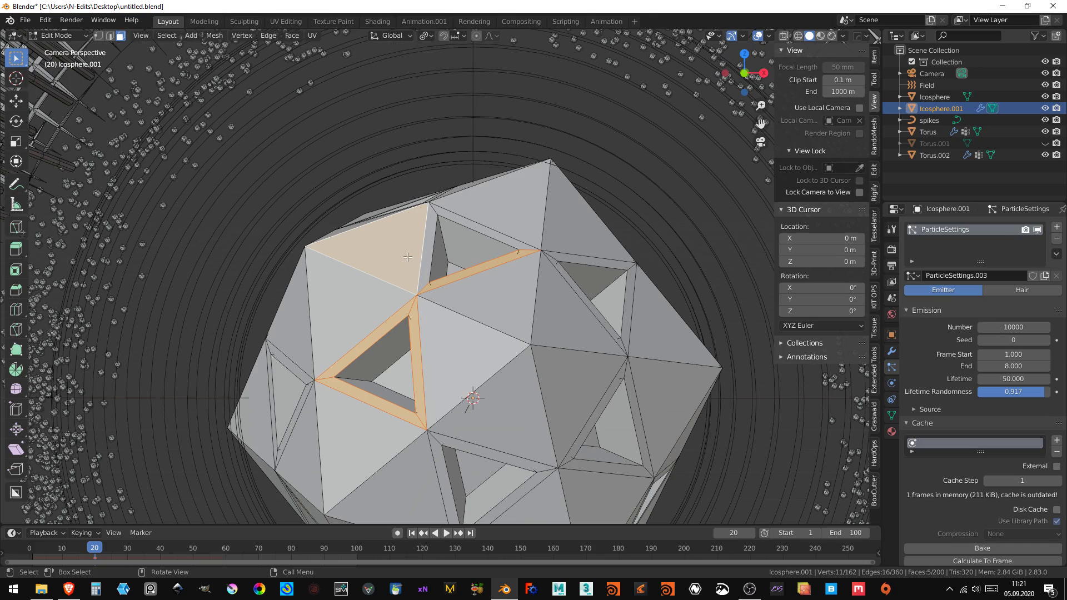
pyautogui.scroll(-2, 416, 322)
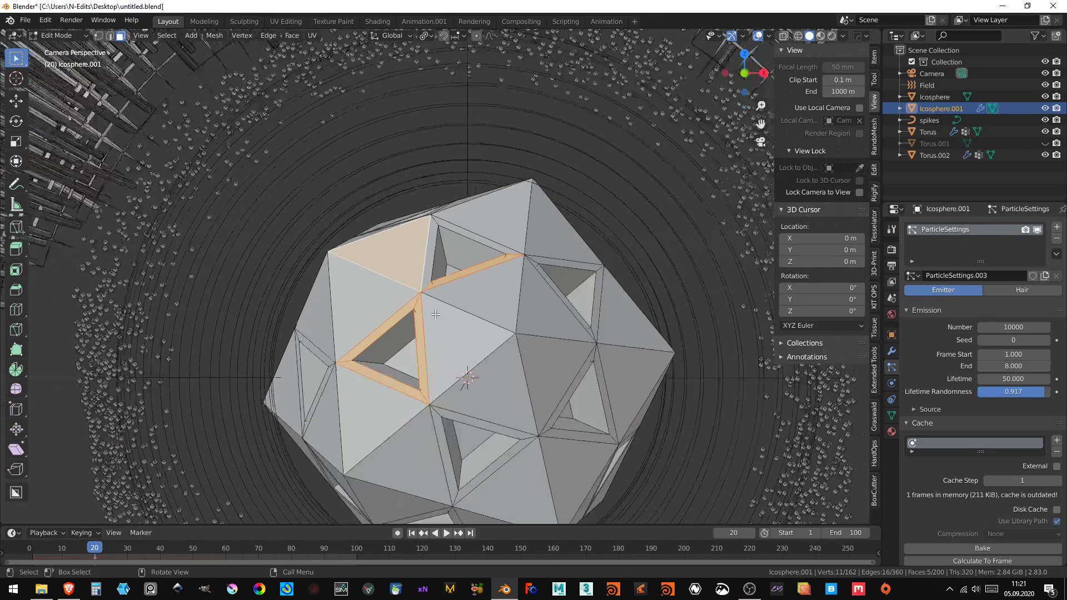
# - Check the modifiers, then select all 20 matching inner hole faces in Edit Mode
pyautogui.press('Tab')
pyautogui.scroll(-4, 423, 319)
pyautogui.scroll(3, 425, 317)
pyautogui.scroll(5, 425, 317)
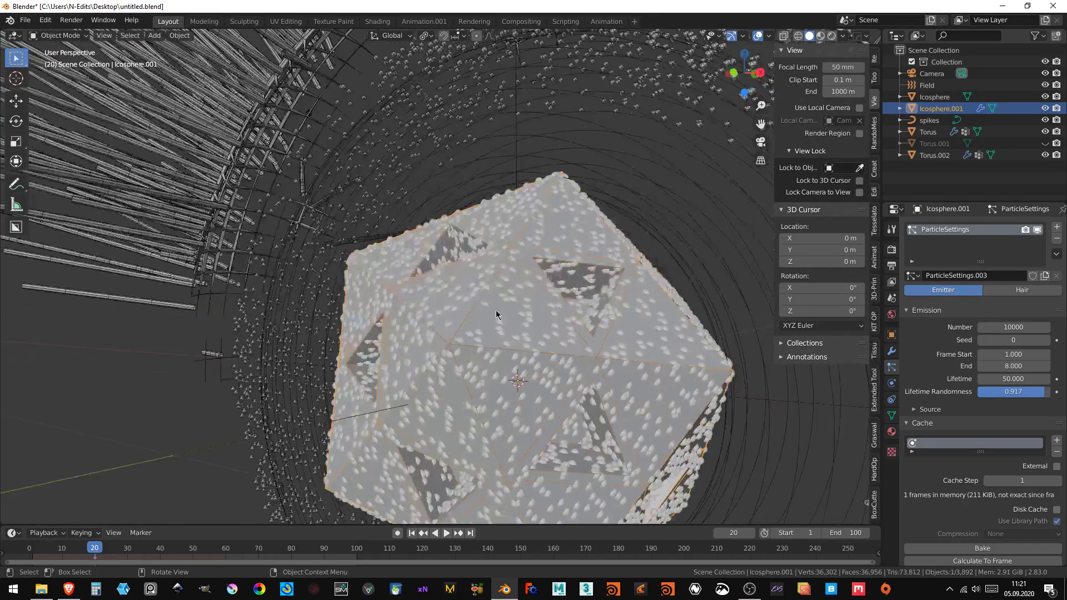
pyautogui.click(890, 352)
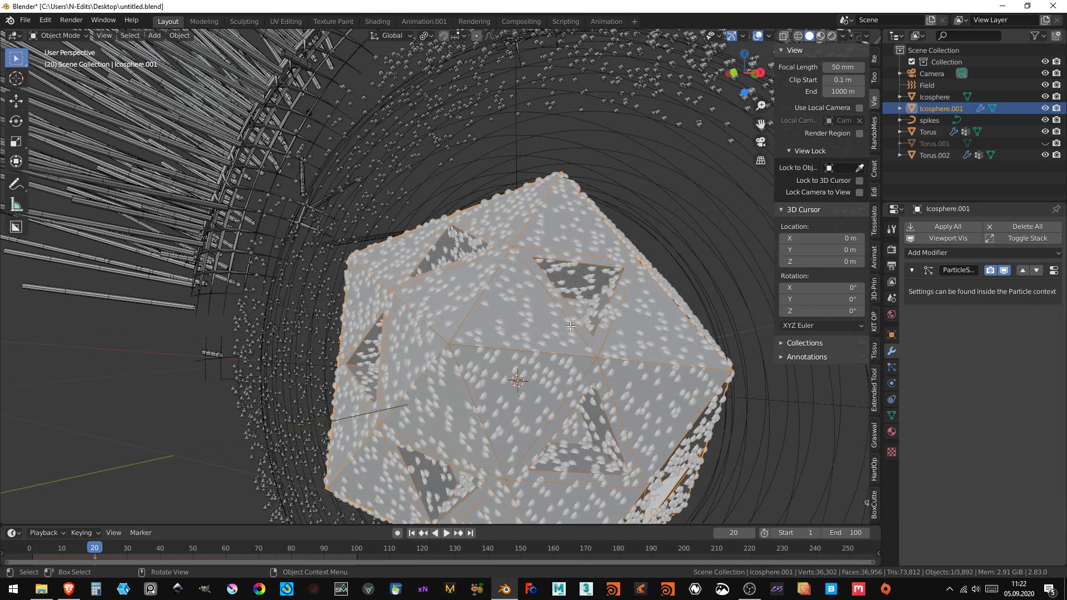
pyautogui.press('Tab')
pyautogui.press('ctrl+KP_Subtract')
pyautogui.press('ctrl+KP_Subtract')
pyautogui.press('ctrl+KP_Subtract')
pyautogui.hotkey('ctrl', 'z')
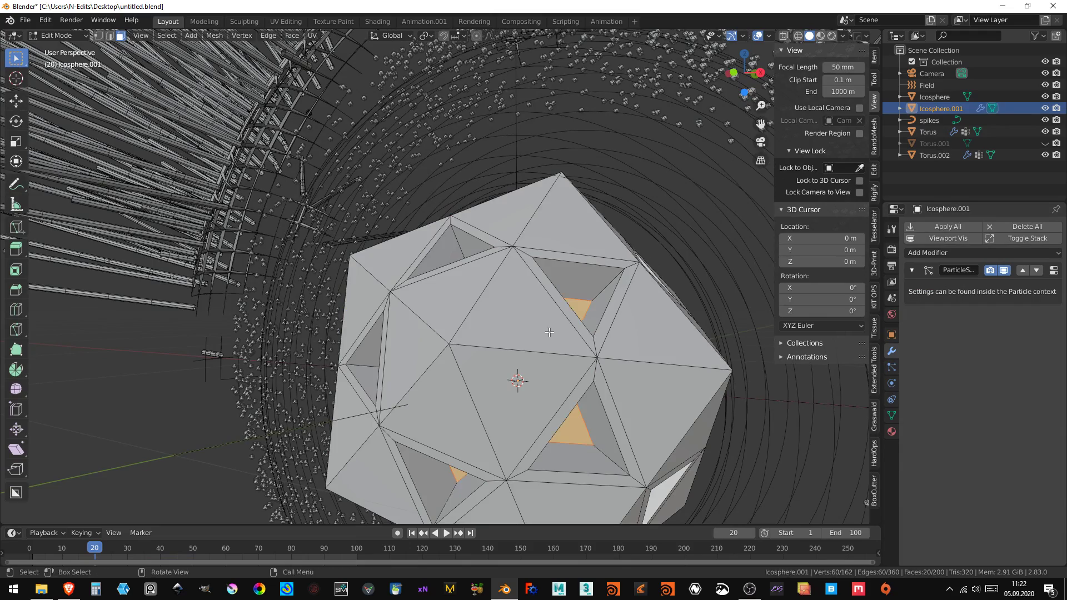
# - Add a vertex group named Group in Object Data properties and return to Object Mode
pyautogui.moveTo(550, 332); pyautogui.dragTo(444, 333, button='middle')
pyautogui.click(891, 416)
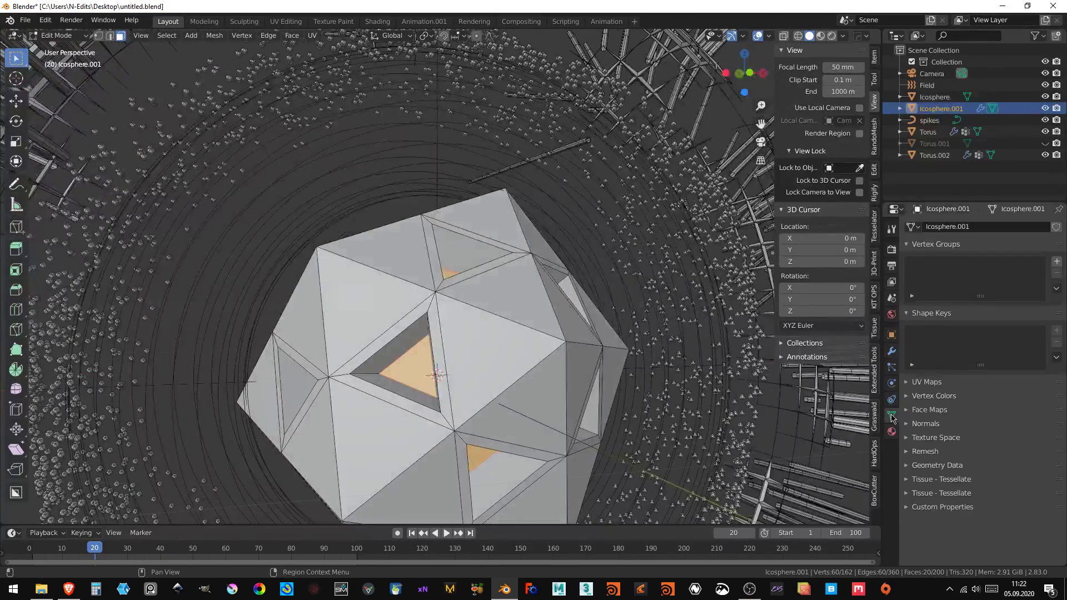
pyautogui.click(1055, 262)
pyautogui.press('Tab')
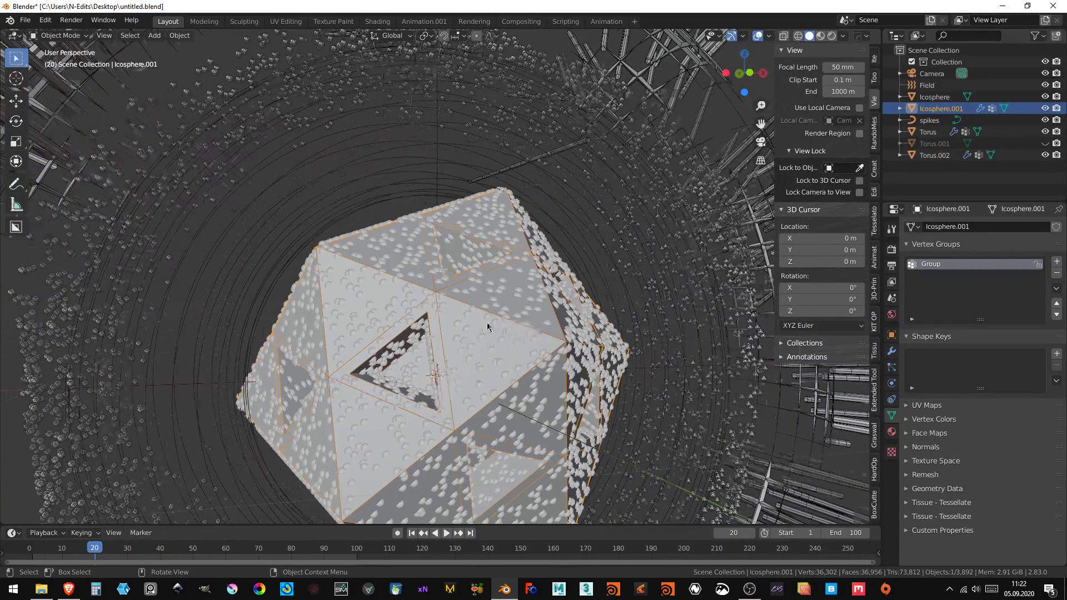
pyautogui.scroll(-3, 695, 360)
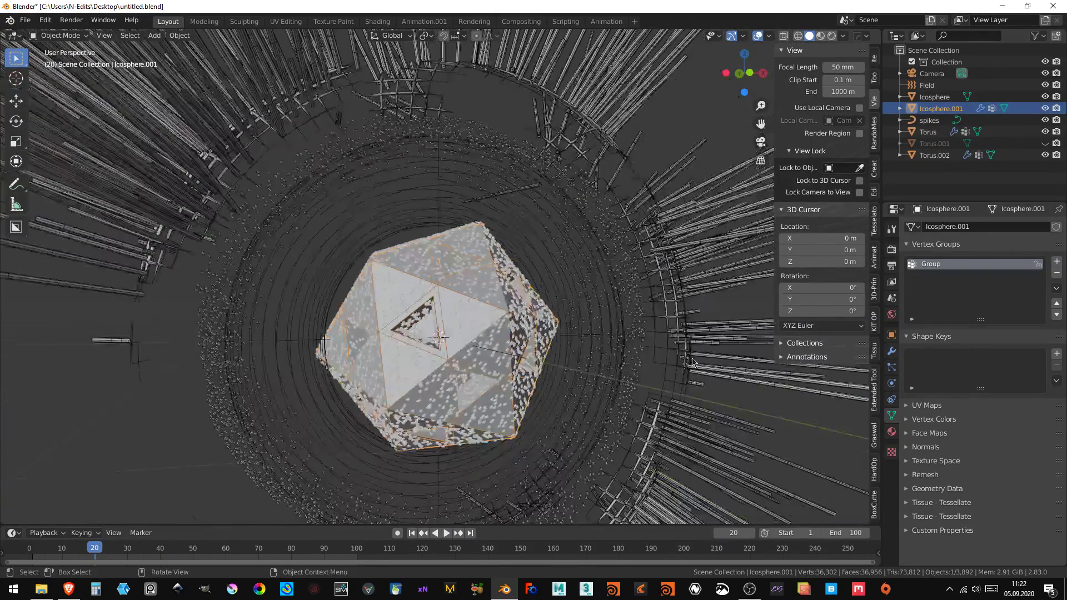
# - Set Icosphere.001's particle Density vertex group to Group
pyautogui.click(891, 351)
pyautogui.click(891, 368)
pyautogui.scroll(-5, 942, 500)
pyautogui.scroll(-5, 941, 516)
pyautogui.scroll(-5, 942, 539)
pyautogui.scroll(-4, 977, 506)
pyautogui.scroll(-4, 988, 500)
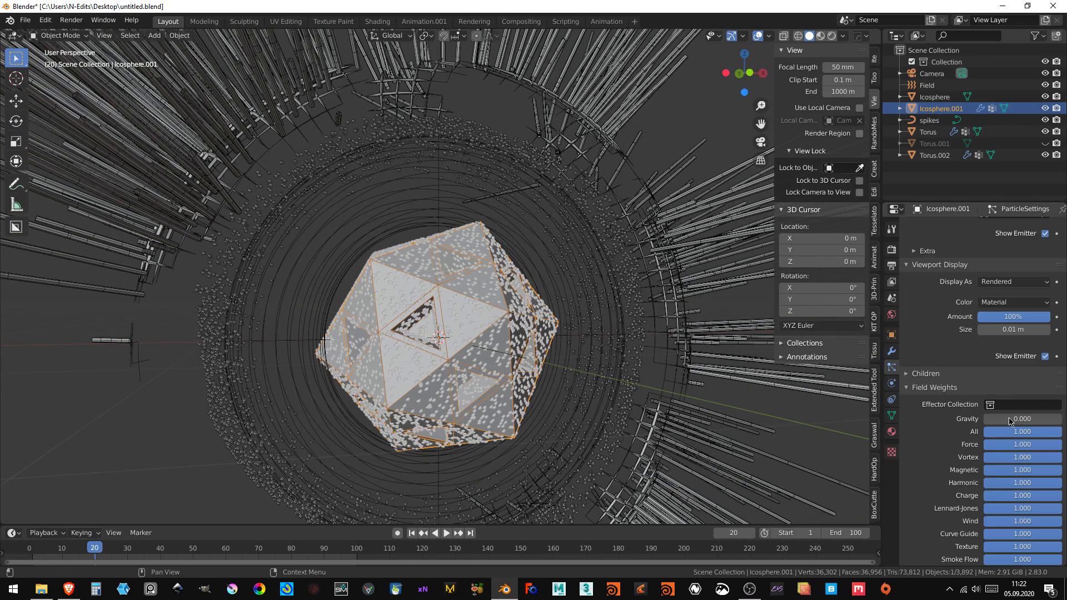
pyautogui.scroll(3, 938, 333)
pyautogui.scroll(-6, 933, 416)
pyautogui.scroll(-3, 916, 500)
pyautogui.click(1006, 439)
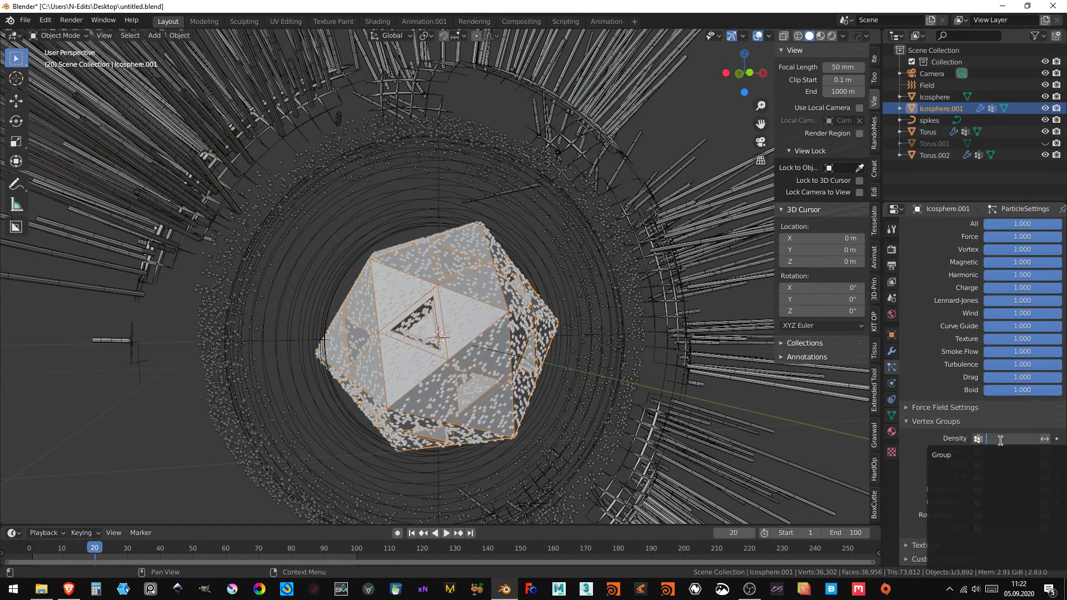
pyautogui.click(978, 457)
pyautogui.scroll(-4, 468, 313)
# - Play the particle emission from frame 1, then replay it from frame 4 in camera view
pyautogui.moveTo(468, 313); pyautogui.dragTo(431, 467, button='middle')
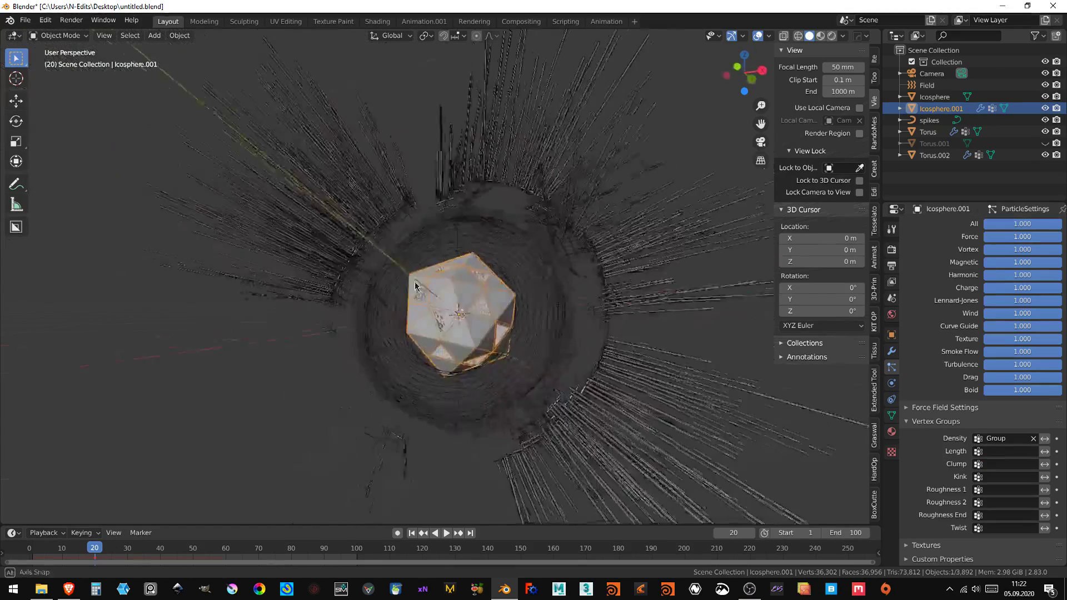
pyautogui.click(411, 533)
pyautogui.click(447, 533)
pyautogui.scroll(-4, 444, 311)
pyautogui.moveTo(444, 311); pyautogui.dragTo(422, 318, button='middle')
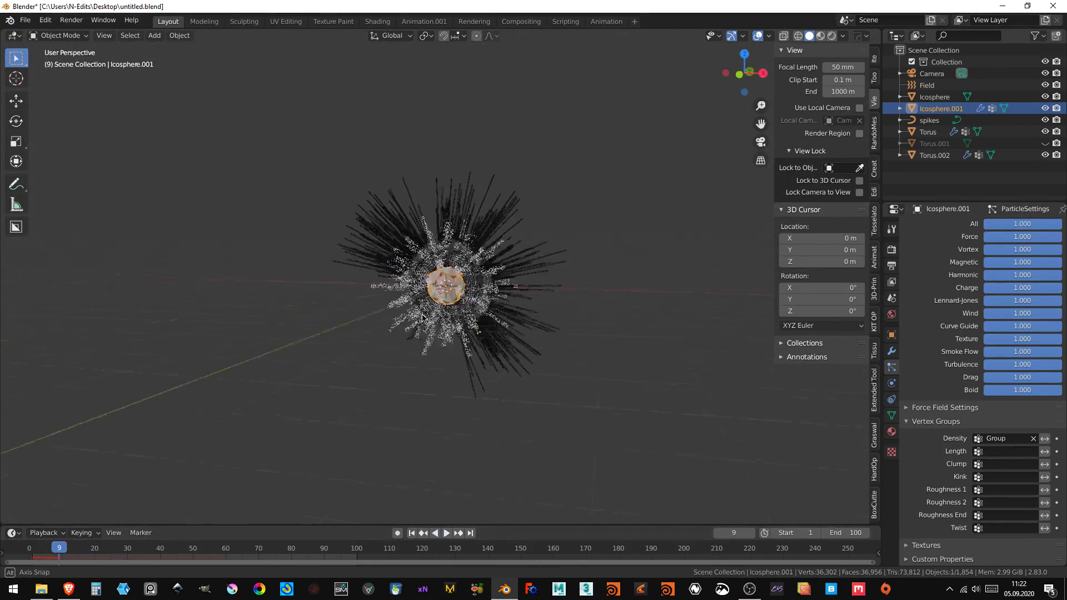
pyautogui.press('KP_0')
pyautogui.scroll(-4, 422, 344)
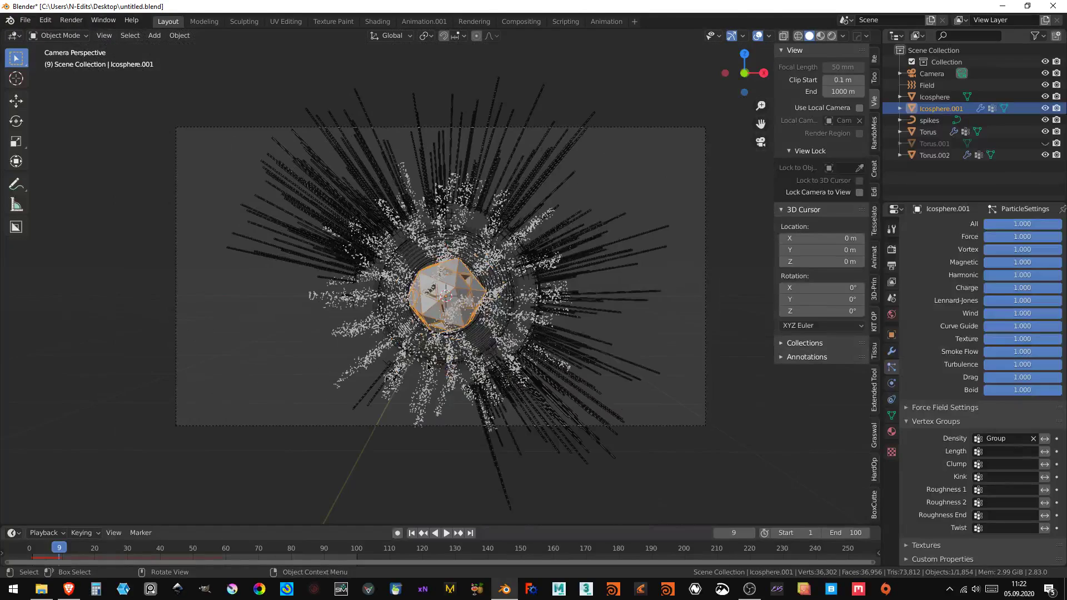
pyautogui.moveTo(58, 547); pyautogui.dragTo(45, 549)
pyautogui.press('space')
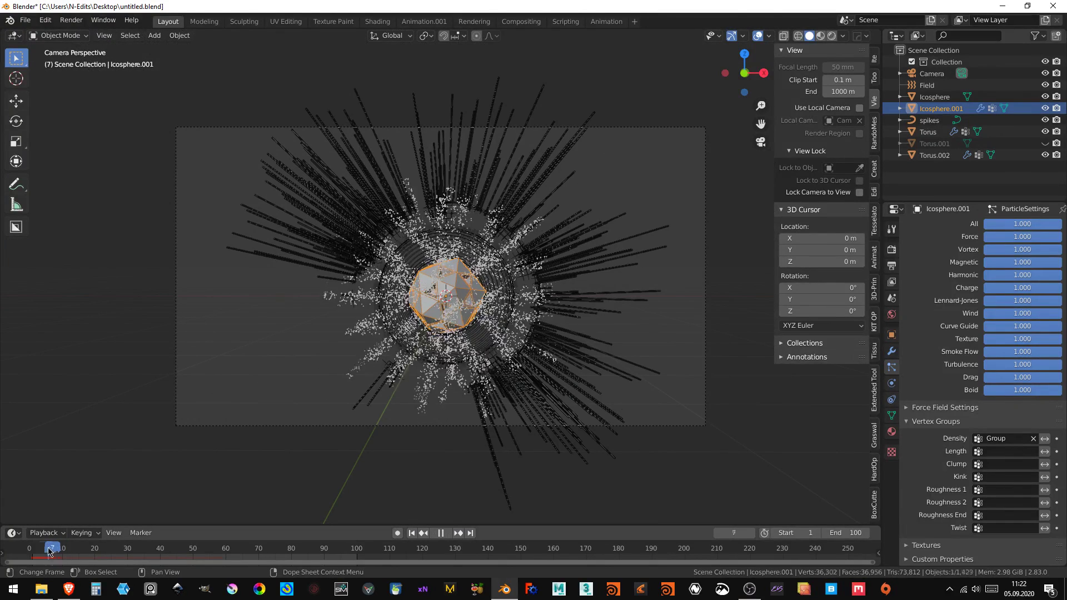
pyautogui.press('space')
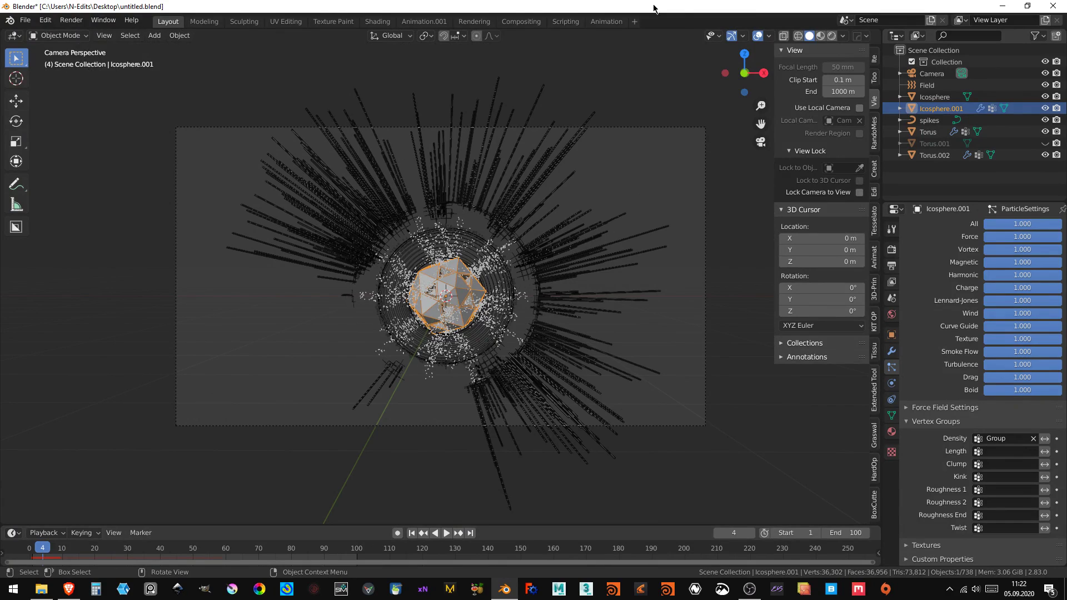
# - Hide the viewport overlays and replay the particle emission
pyautogui.click(757, 35)
pyautogui.scroll(5, 477, 232)
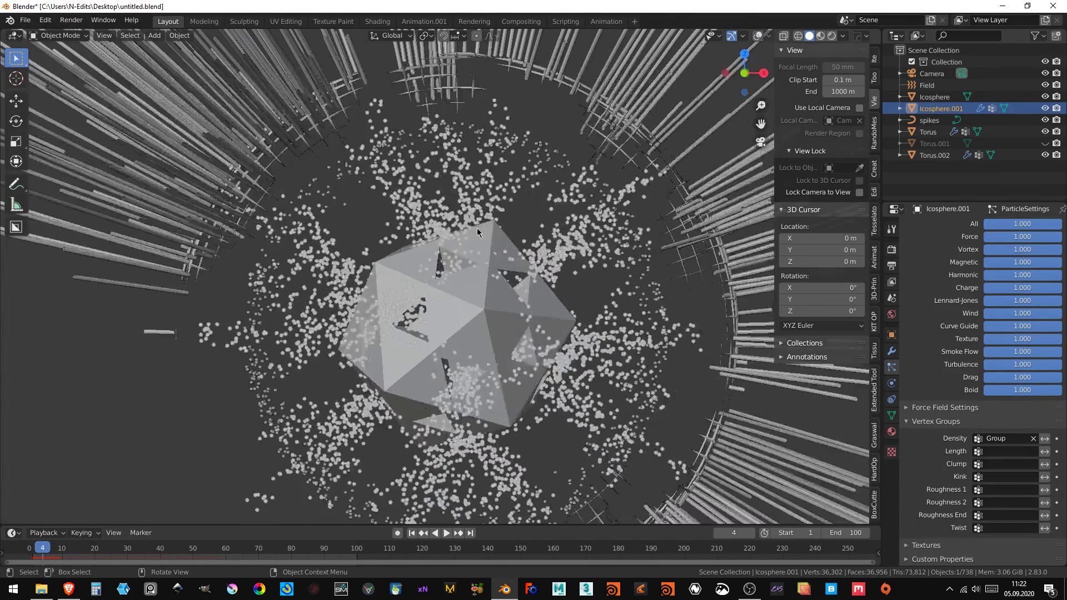
pyautogui.scroll(5, 937, 389)
pyautogui.scroll(4, 937, 389)
pyautogui.scroll(5, 937, 389)
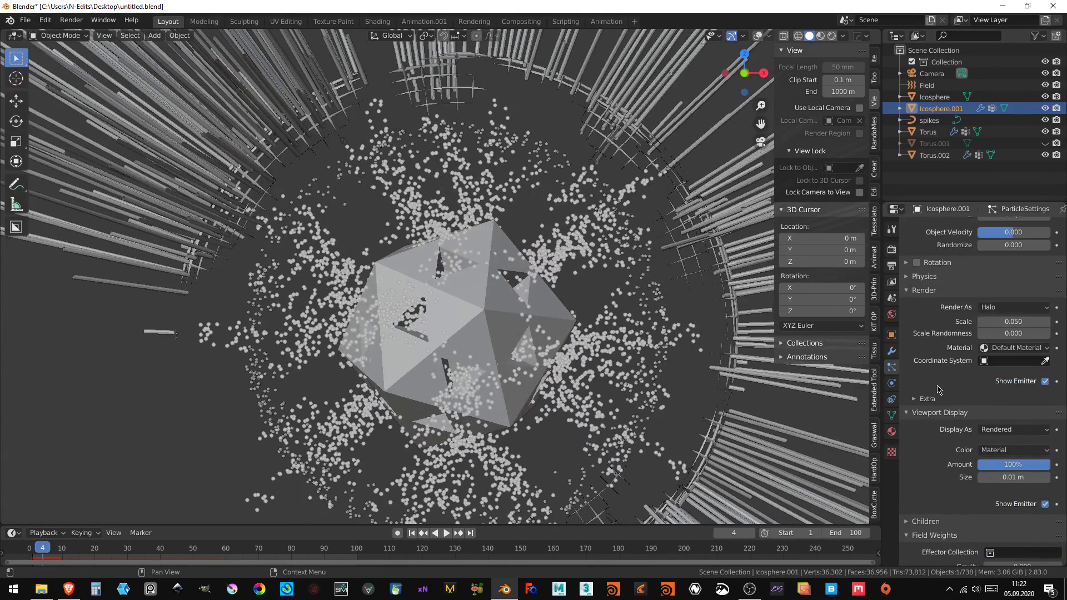
pyautogui.scroll(1, 954, 310)
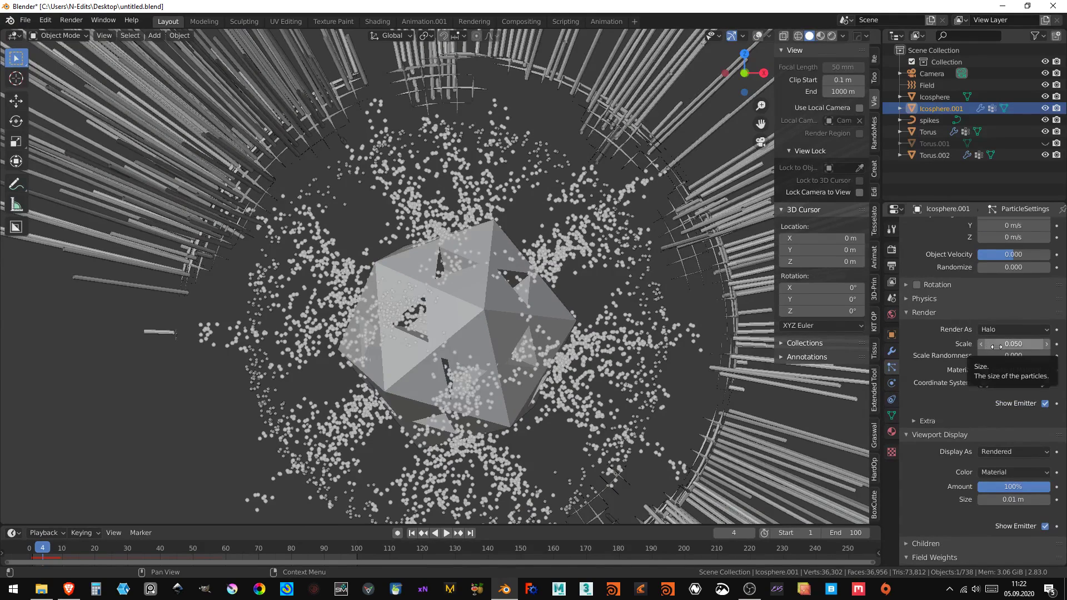
pyautogui.scroll(3, 988, 265)
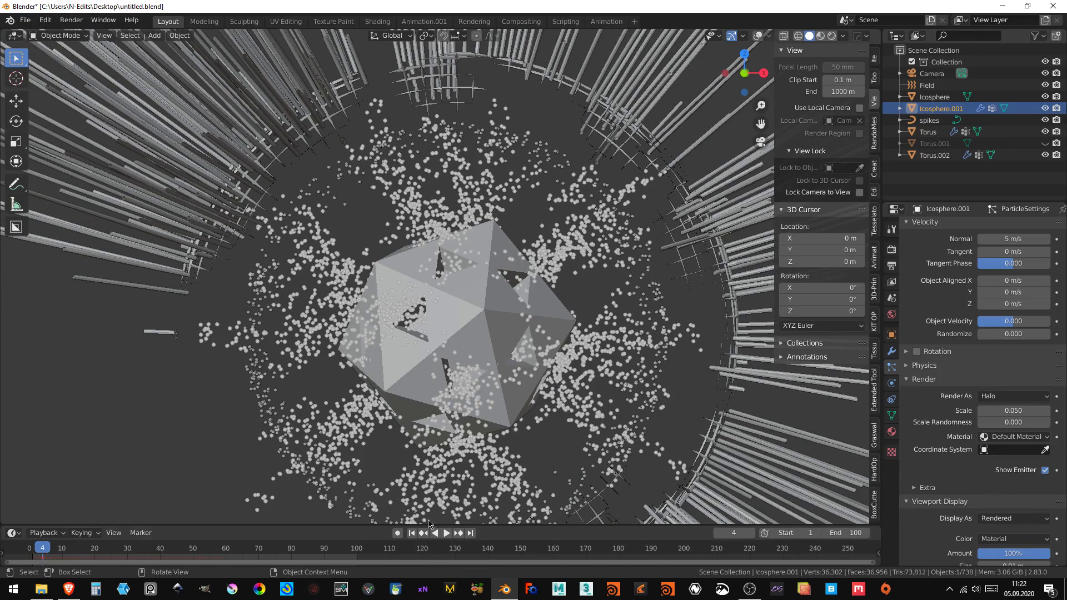
pyautogui.click(447, 533)
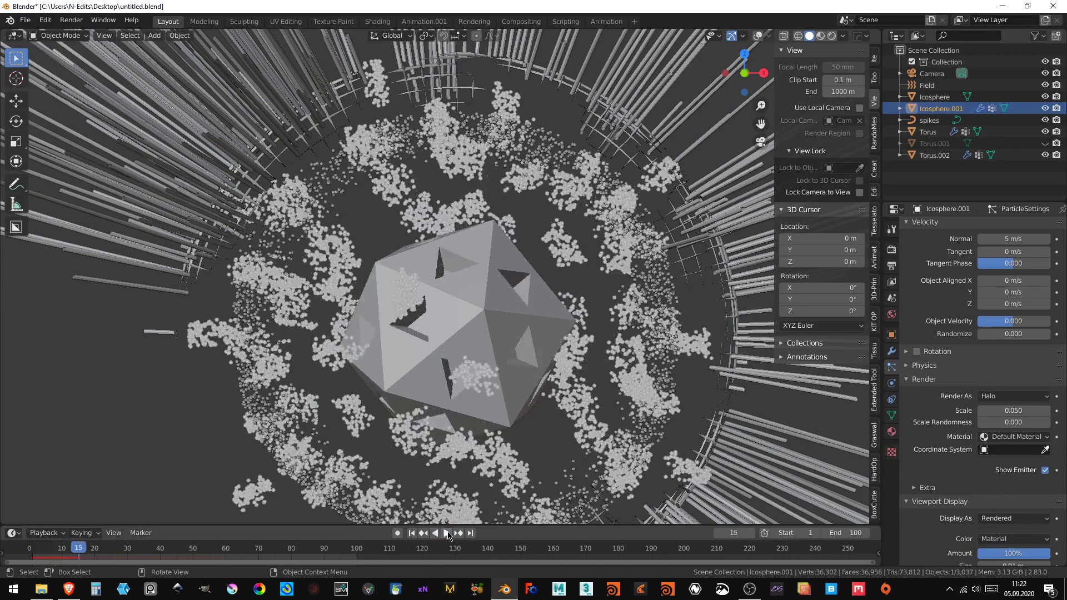
# - Set the particle emission end frame to 20 and replay from frame 1
pyautogui.click(449, 535)
pyautogui.press('KP_0')
pyautogui.scroll(3, 905, 319)
pyautogui.scroll(5, 905, 319)
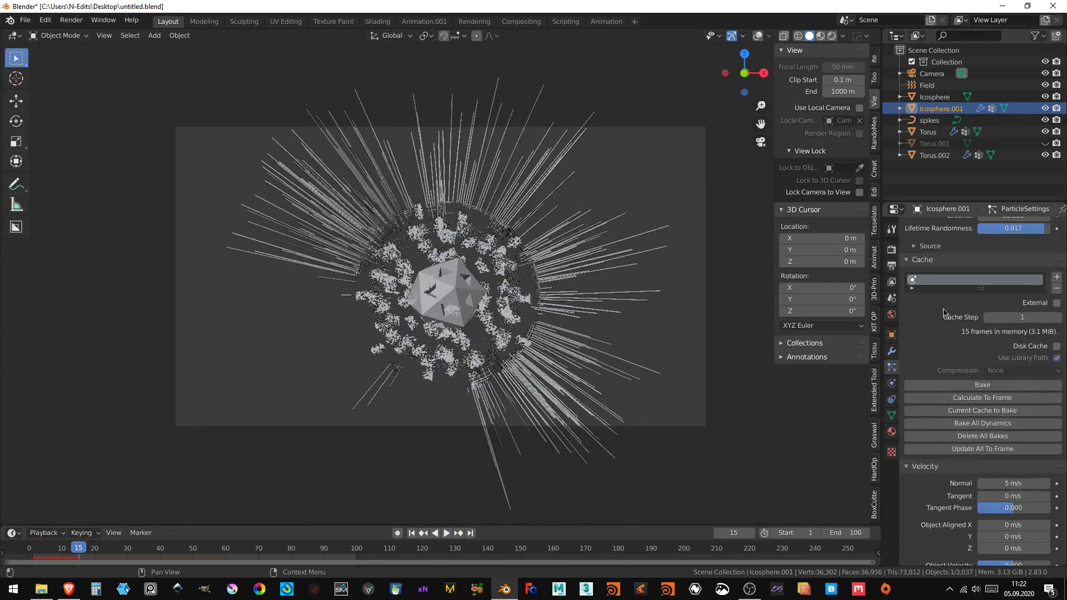
pyautogui.scroll(3, 906, 320)
pyautogui.moveTo(1013, 313); pyautogui.dragTo(1022, 313)
pyautogui.click(1004, 314)
pyautogui.write('9.6')
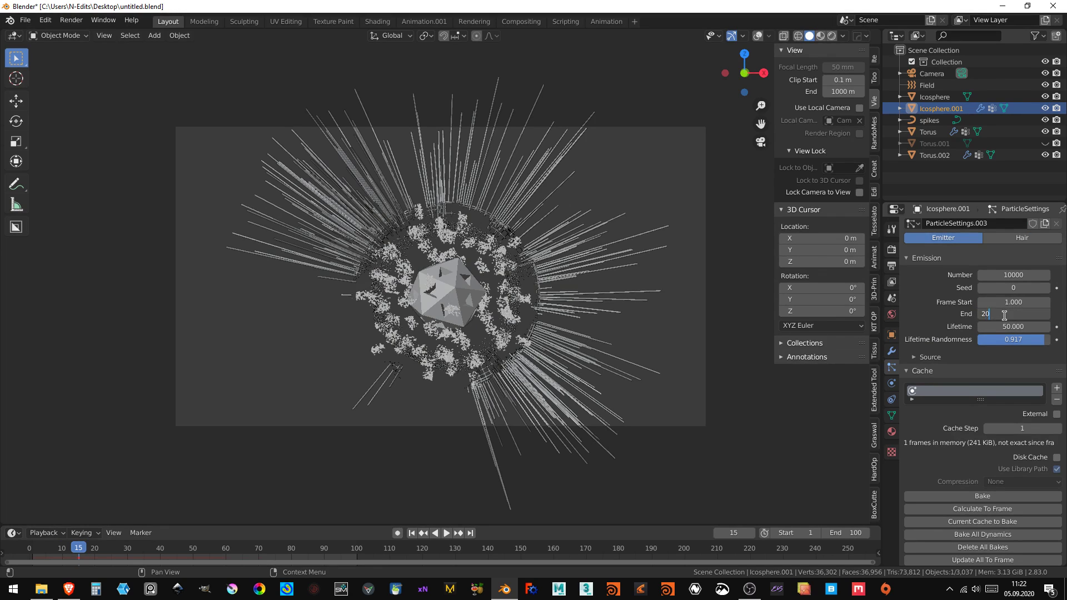
pyautogui.write('0')
pyautogui.press('Return')
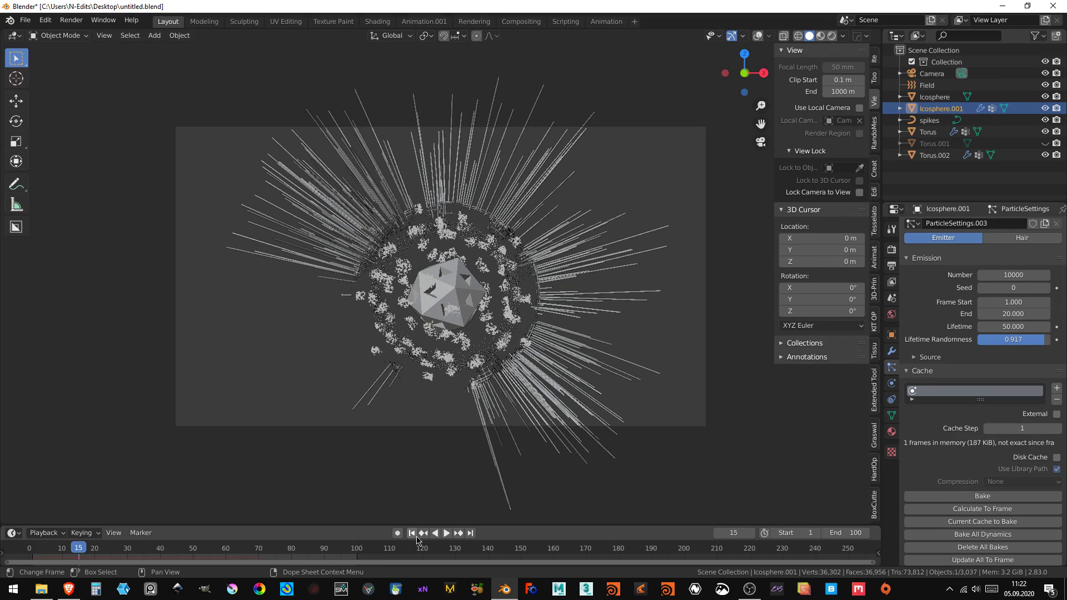
pyautogui.click(412, 532)
pyautogui.click(446, 532)
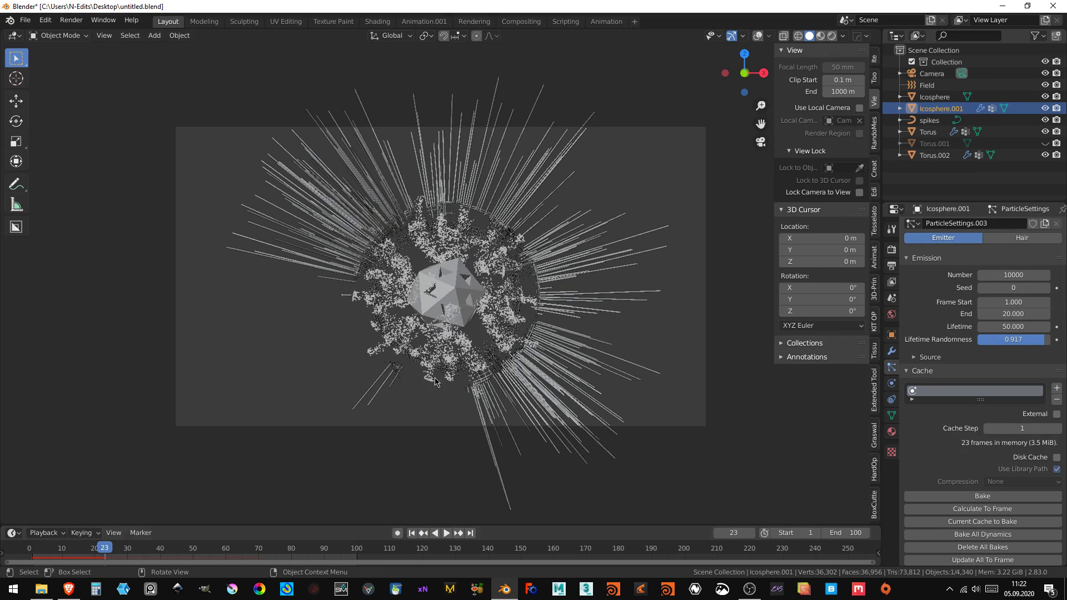
# - Try emission end frames of 40 and 30, settling on 32
pyautogui.scroll(-5, 469, 267)
pyautogui.scroll(8, 425, 280)
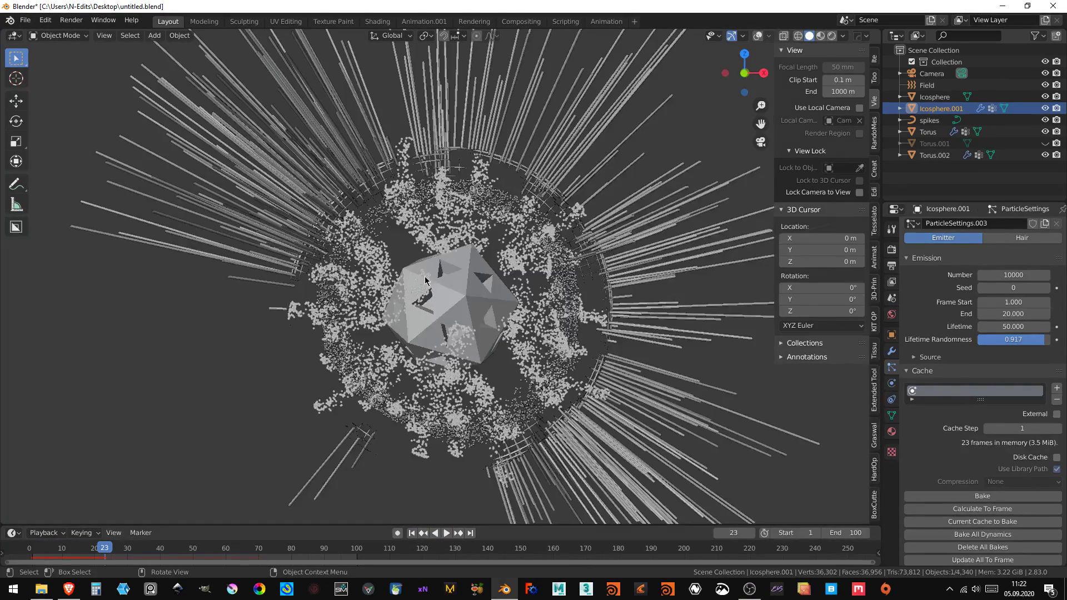
pyautogui.click(1014, 313)
pyautogui.write('40')
pyautogui.press('Return')
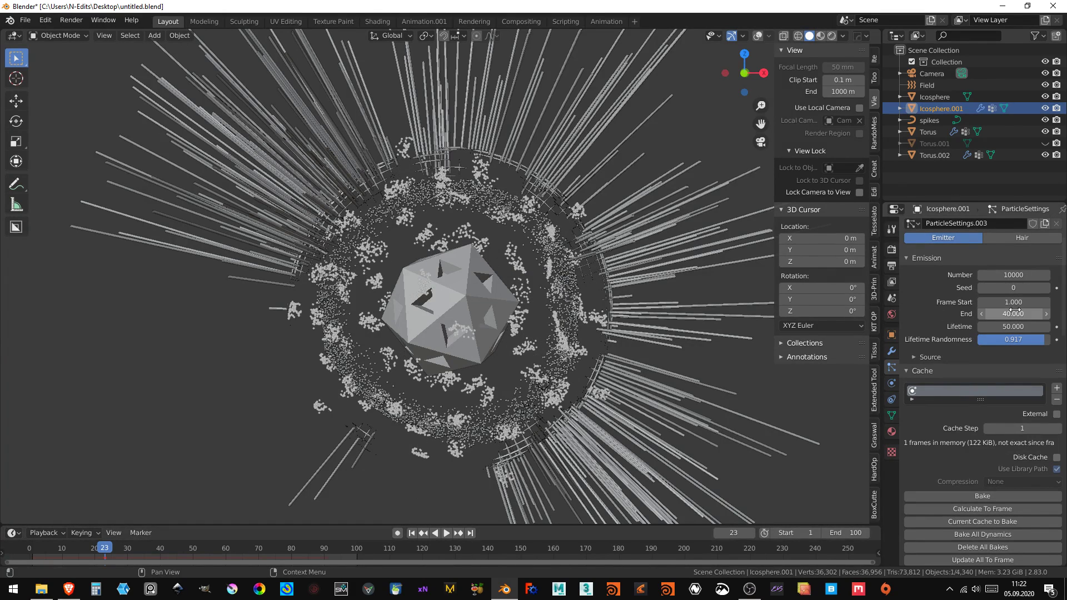
pyautogui.click(1013, 312)
pyautogui.write('30')
pyautogui.press('Return')
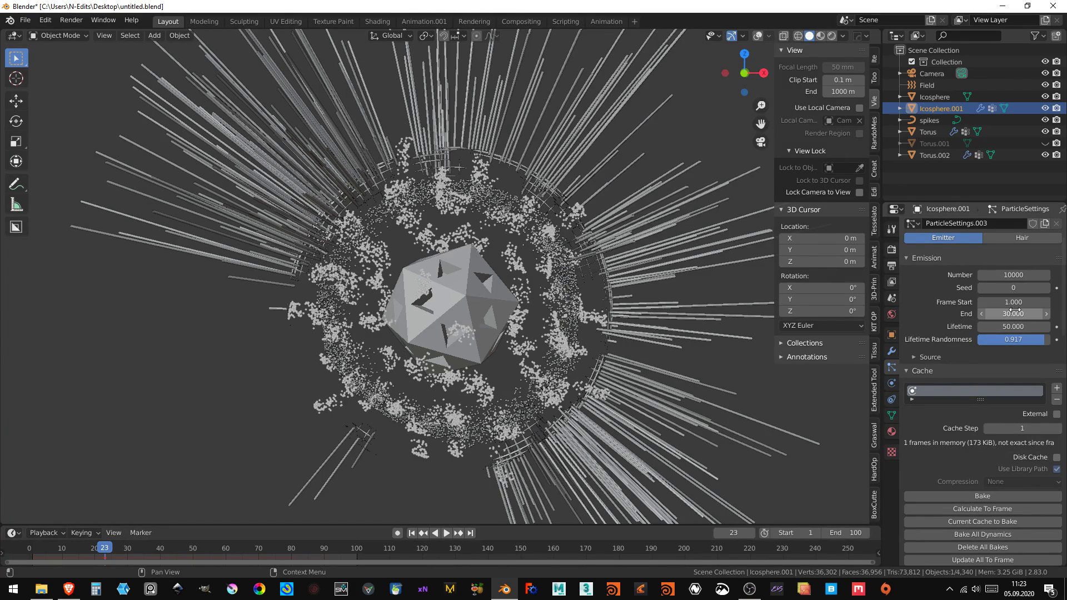
pyautogui.click(1014, 310)
pyautogui.write('32.000')
pyautogui.press('Return')
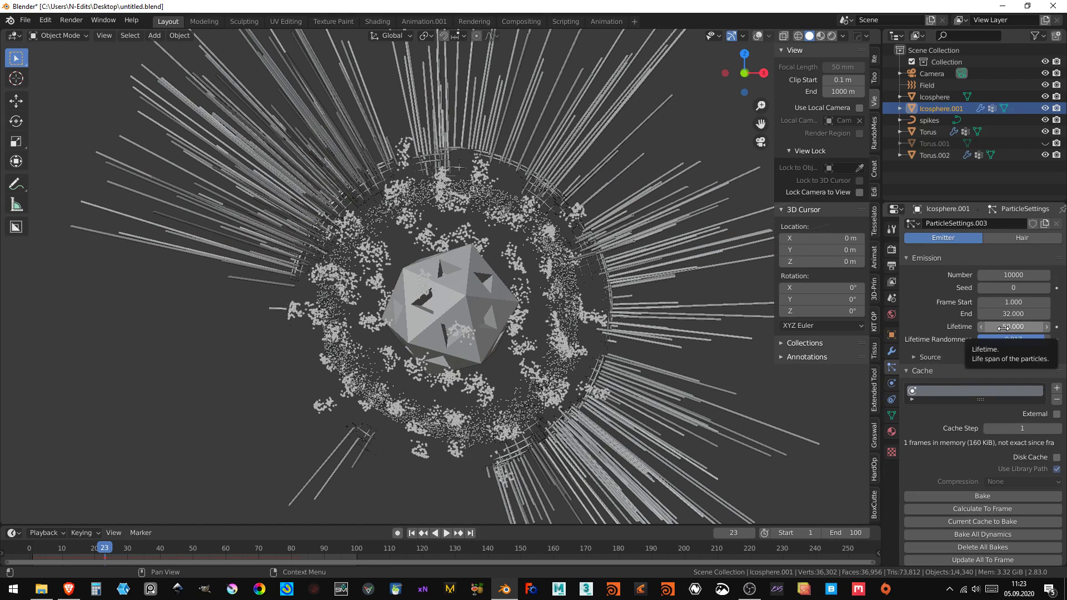
# - Set the particle lifetime to 60
pyautogui.scroll(-1, 997, 350)
pyautogui.scroll(-1, 1000, 333)
pyautogui.scroll(-1, 1011, 300)
pyautogui.click(1015, 259)
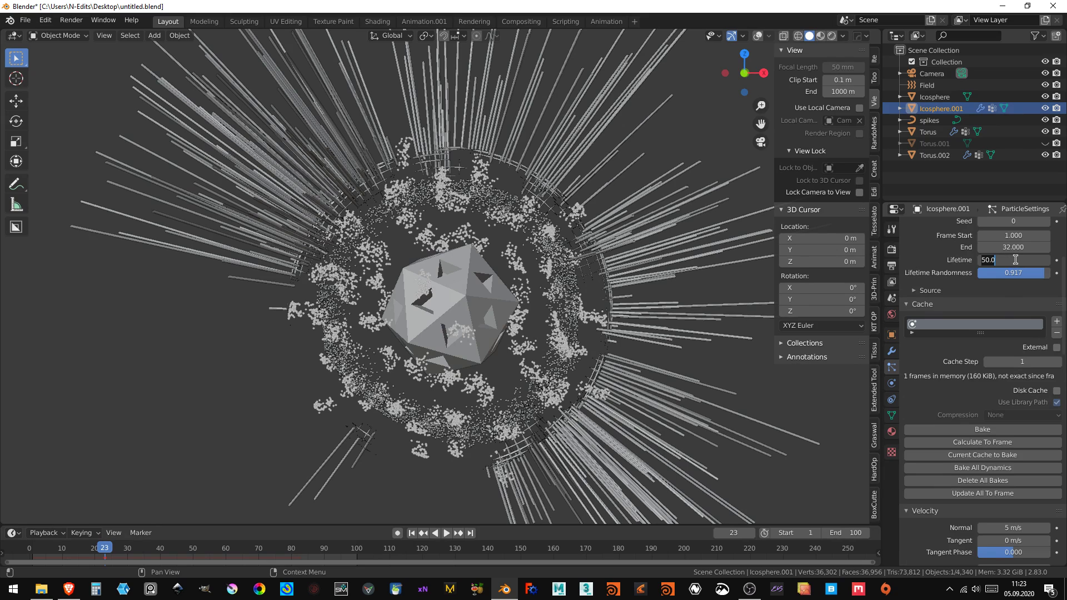
pyautogui.write('60')
pyautogui.press('Return')
pyautogui.click(1015, 260)
pyautogui.press('Return')
# - Set the particles' Normal velocity to 4 m/s and replay from frame 1
pyautogui.scroll(-5, 972, 425)
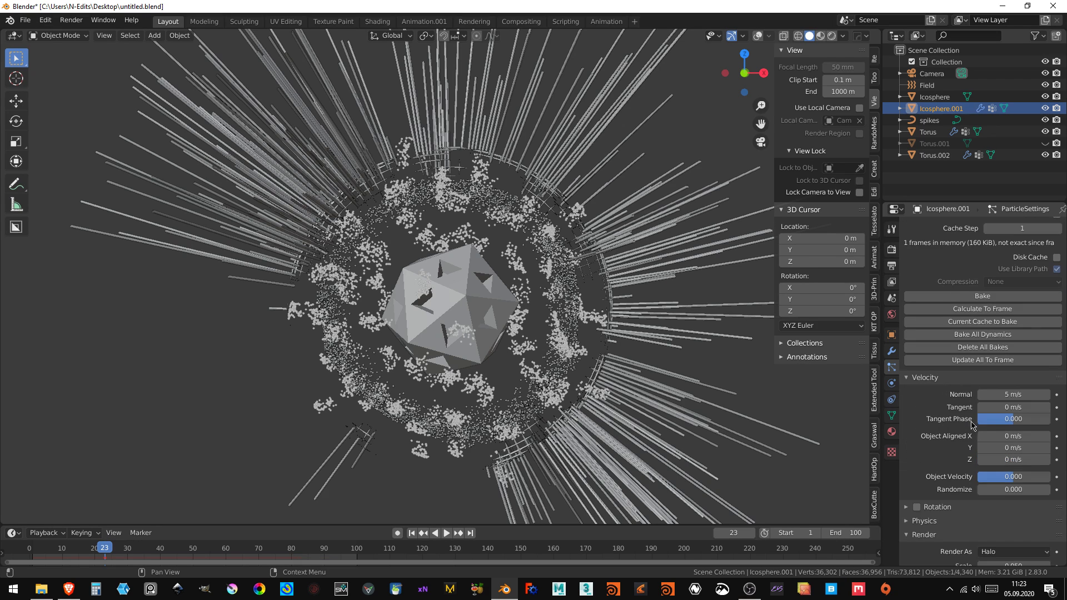
pyautogui.scroll(-4, 967, 465)
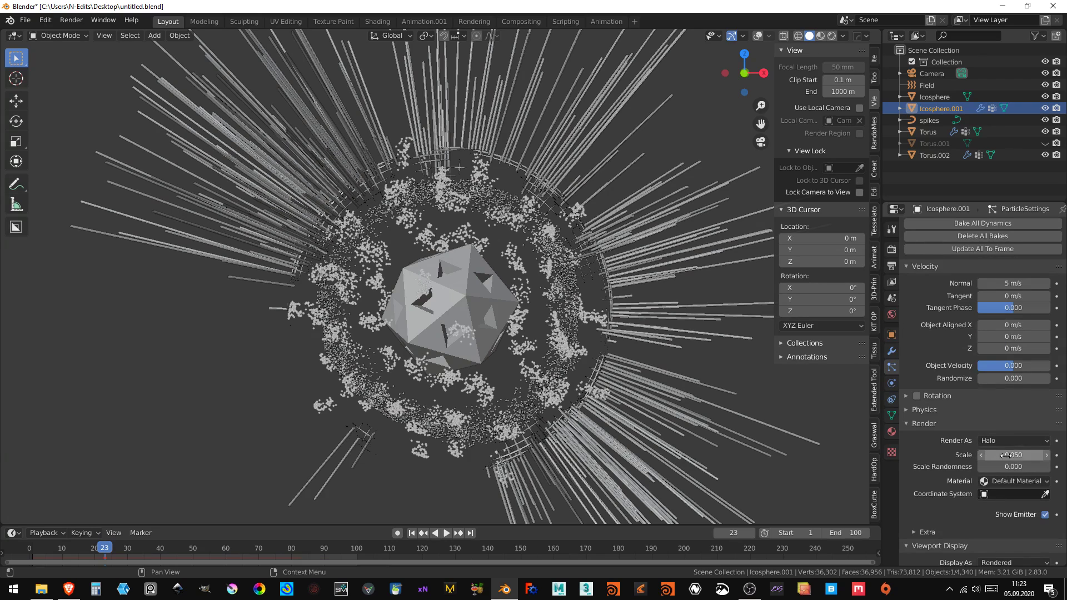
pyautogui.click(1003, 284)
pyautogui.write('4')
pyautogui.press('Return')
pyautogui.click(445, 533)
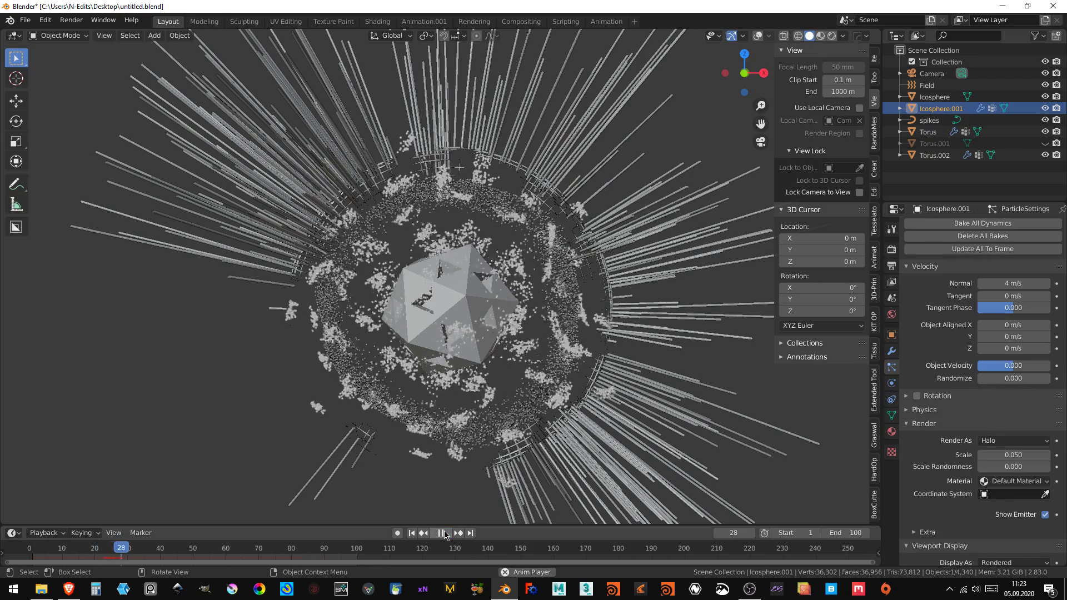
pyautogui.click(412, 533)
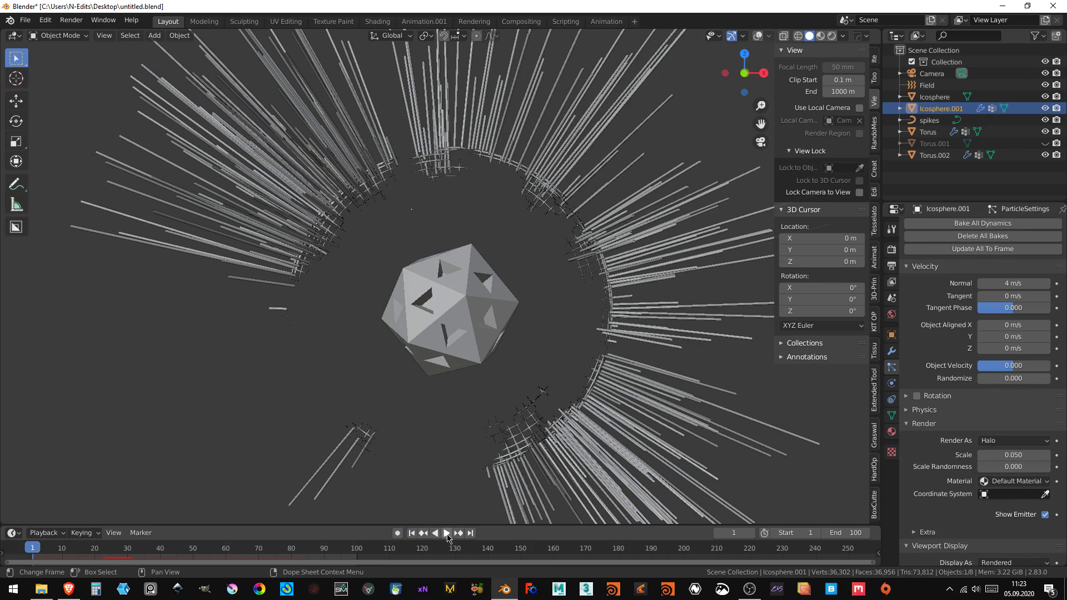
pyautogui.click(445, 535)
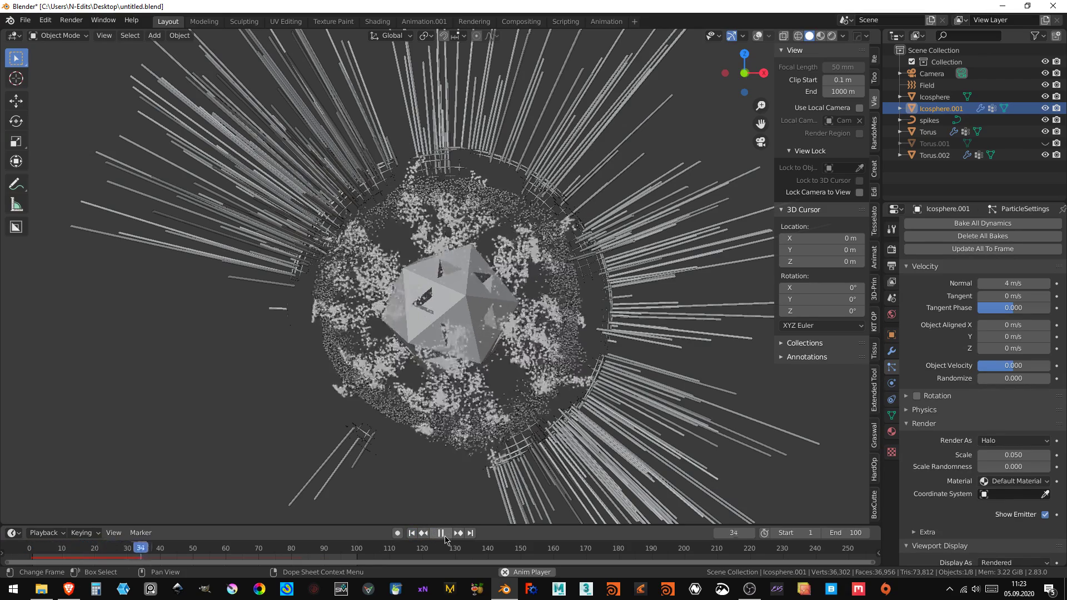
pyautogui.press('space')
# - Orbit around the particle burst, show overlays again, and return to camera view
pyautogui.scroll(-5, 472, 440)
pyautogui.moveTo(472, 440)
pyautogui.mouseDown(button='middle')
pyautogui.moveTo(532, 296)
pyautogui.moveTo(512, 318)
pyautogui.mouseUp(button='middle')
pyautogui.scroll(4, 512, 318)
pyautogui.scroll(3, 512, 318)
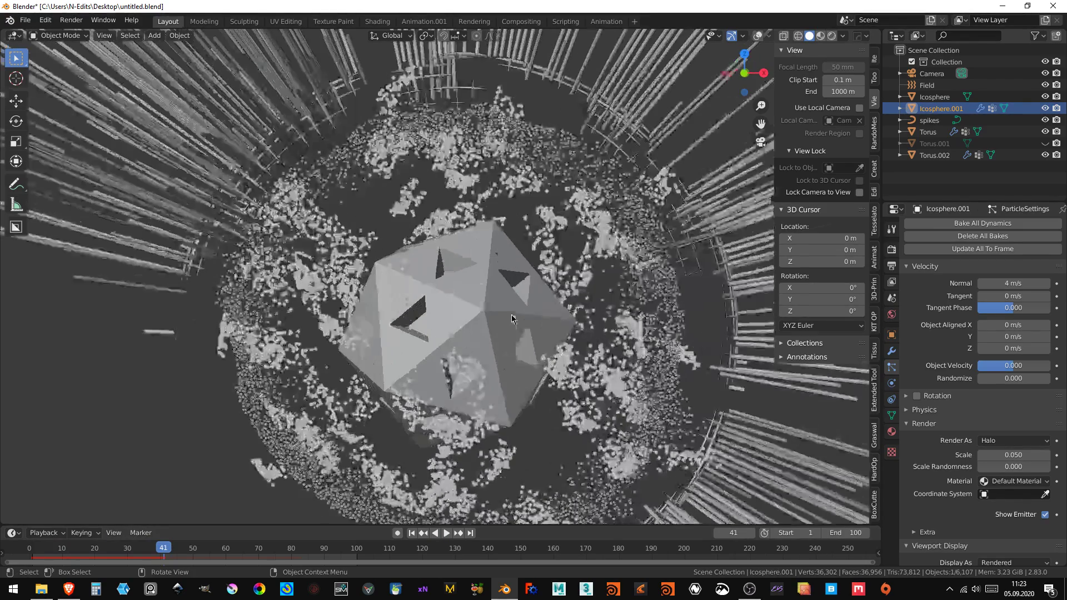
pyautogui.click(760, 35)
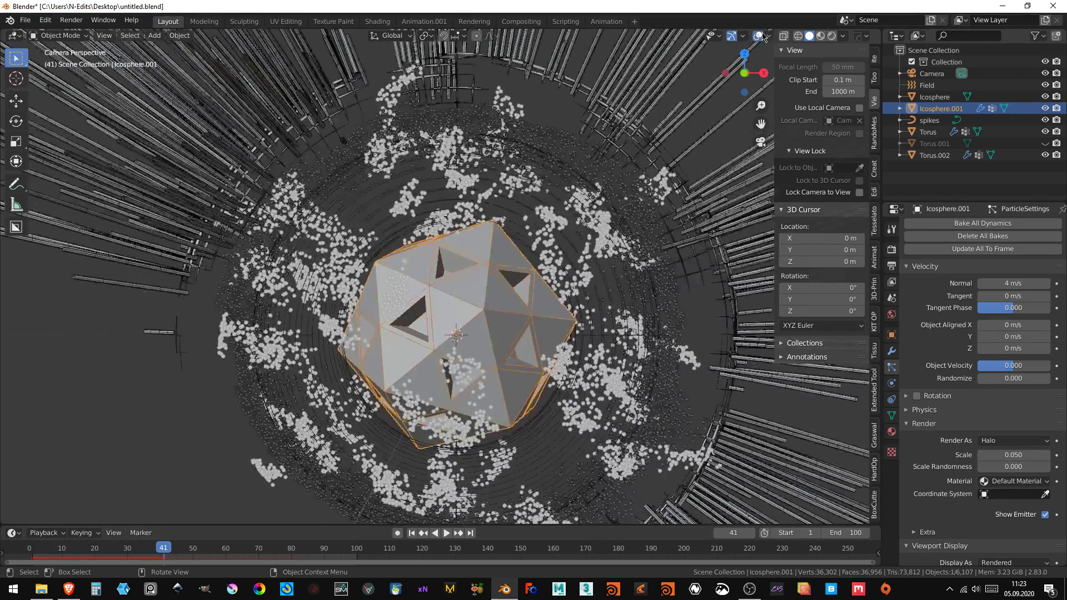
pyautogui.press('KP_0')
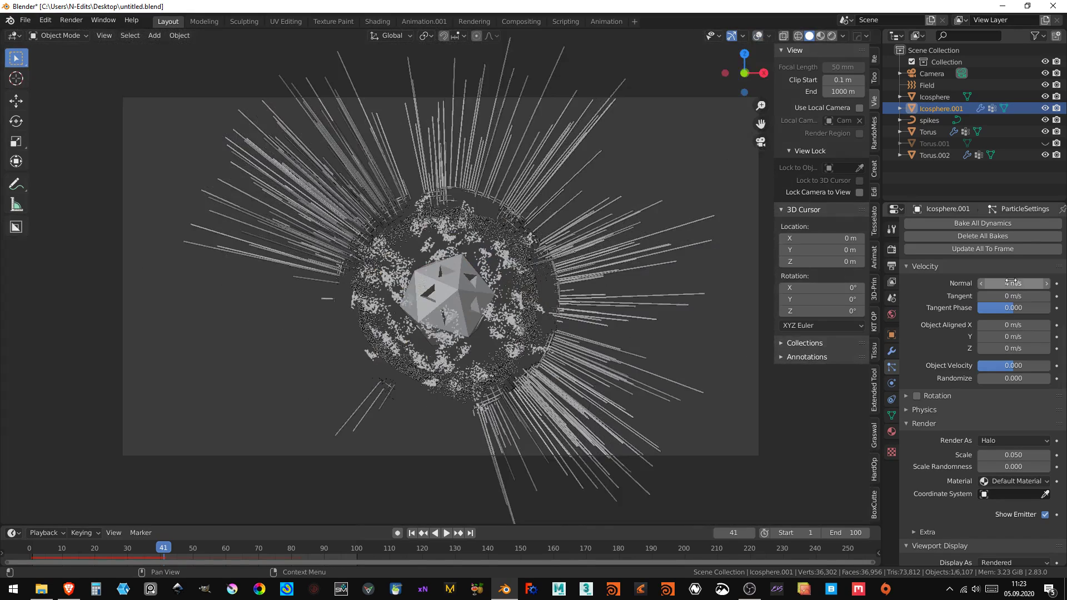
# - Set Normal velocity to 6 m/s, replay, and scrub the timeline to frame 43
pyautogui.doubleClick(1015, 283)
pyautogui.write('6')
pyautogui.press('Return')
pyautogui.click(412, 533)
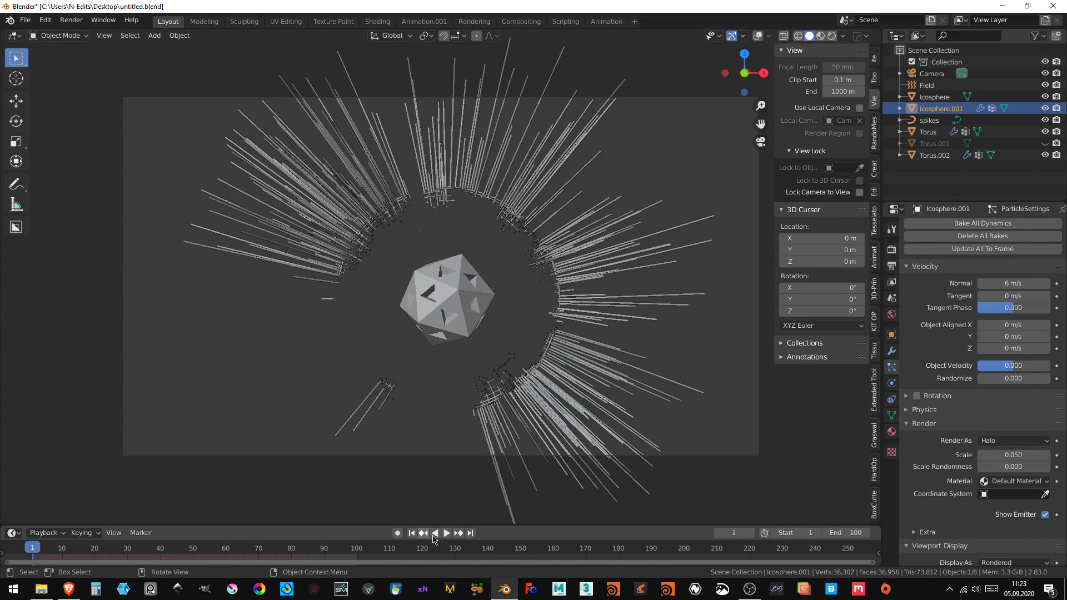
pyautogui.click(446, 534)
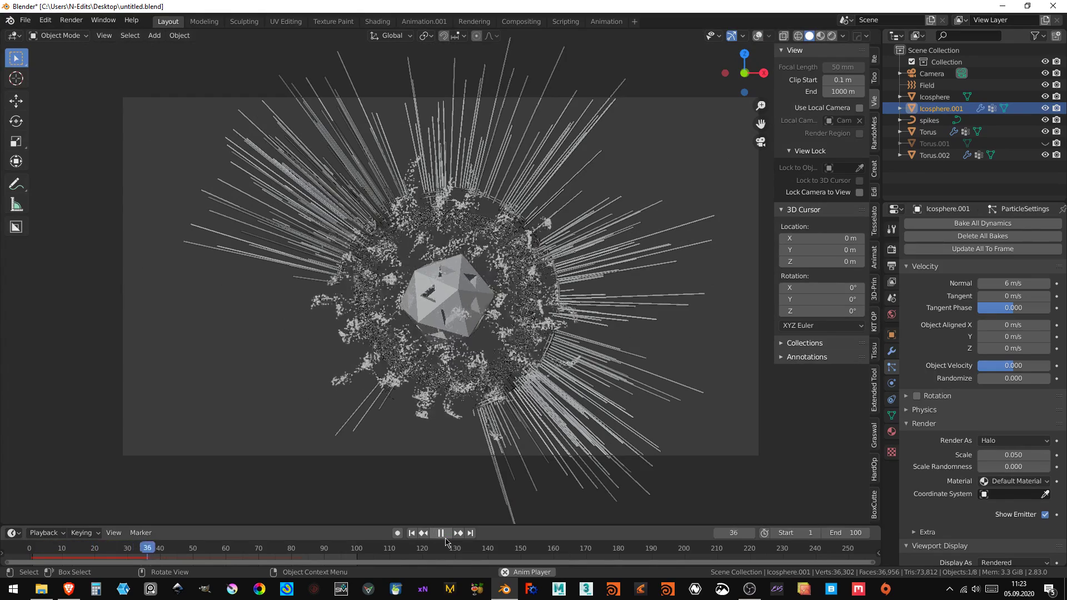
pyautogui.press('KP_0')
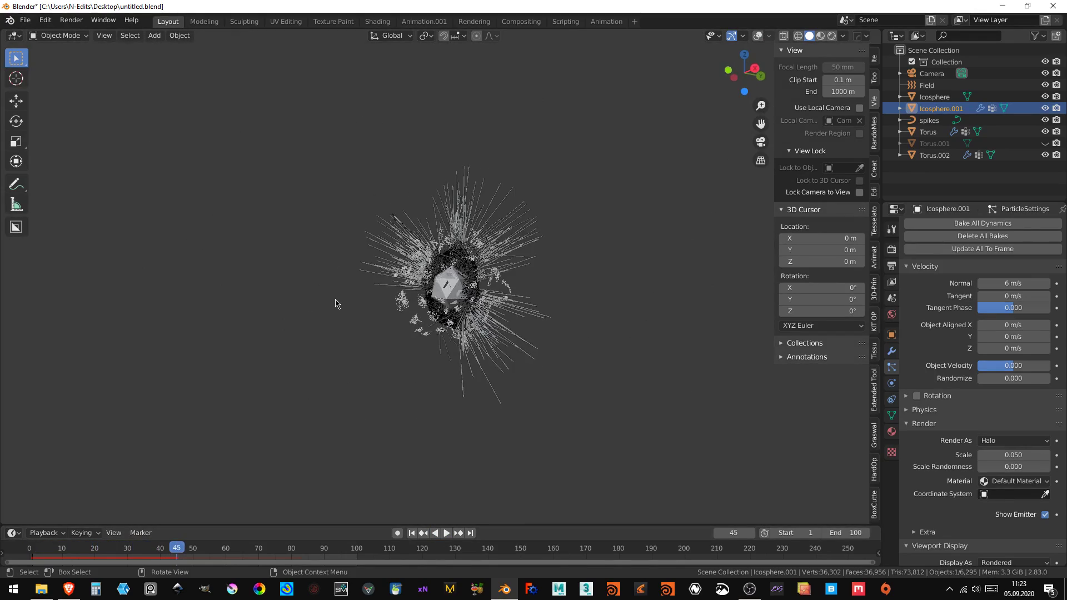
pyautogui.scroll(2, 335, 303)
pyautogui.press('KP_0')
pyautogui.moveTo(176, 553)
pyautogui.mouseDown()
pyautogui.moveTo(82, 542)
pyautogui.moveTo(40, 552)
pyautogui.moveTo(132, 563)
pyautogui.mouseUp()
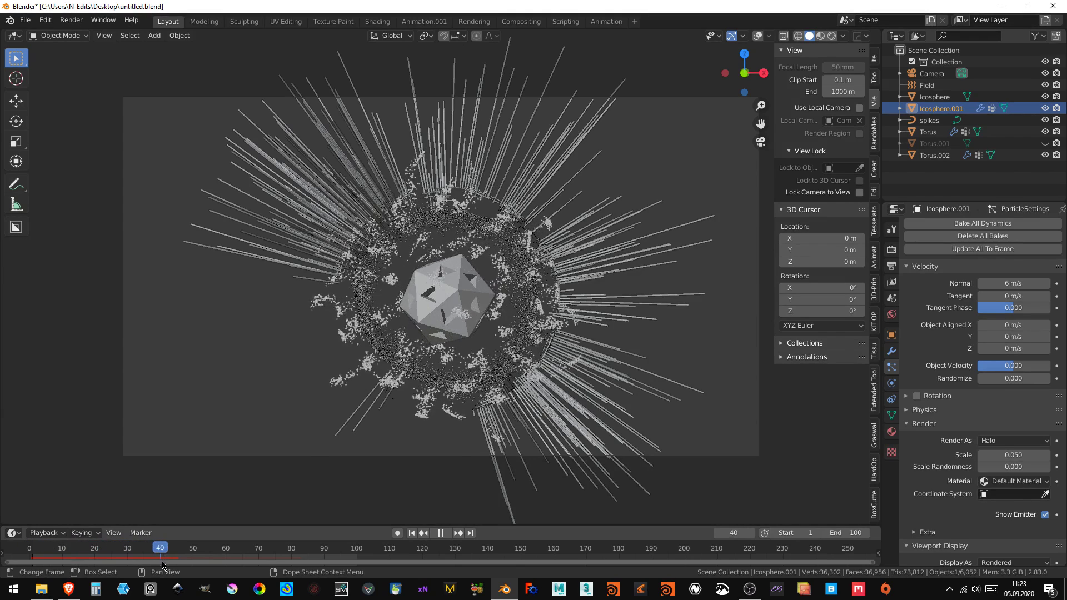
pyautogui.moveTo(131, 563); pyautogui.dragTo(170, 559)
# - Set Normal velocity to 7 m/s and Object Velocity to 1.000, then replay from the start
pyautogui.click(998, 284)
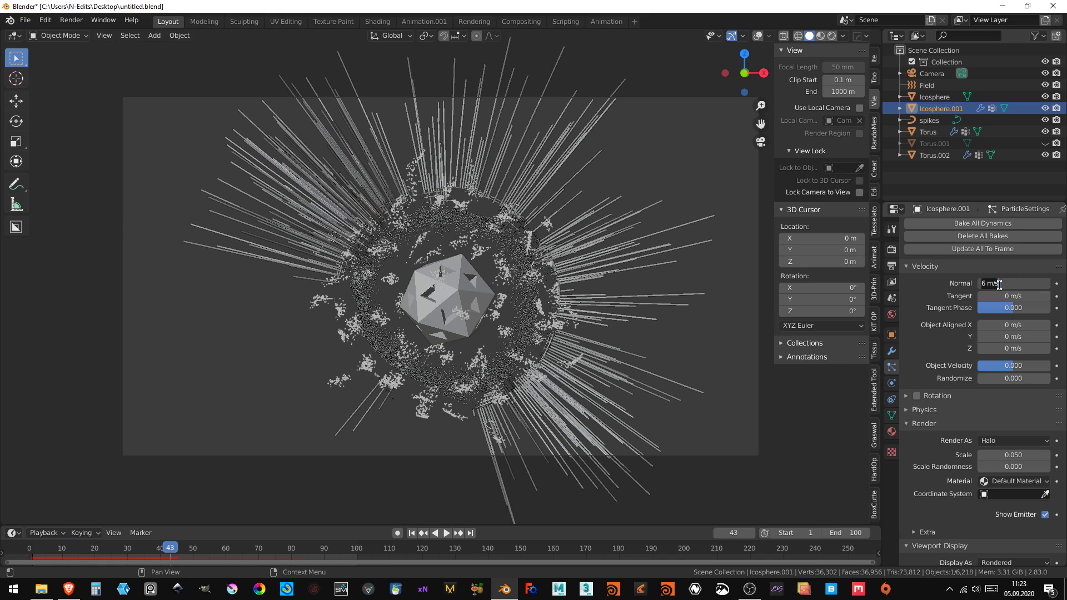
pyautogui.write('7')
pyautogui.press('Return')
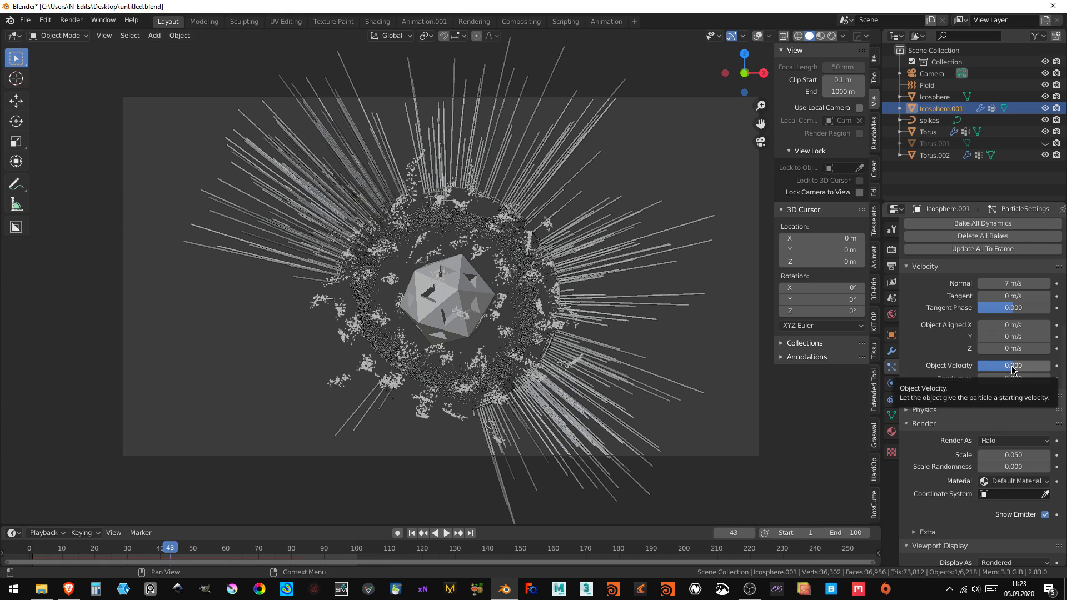
pyautogui.moveTo(1012, 368); pyautogui.dragTo(1050, 368)
pyautogui.click(413, 533)
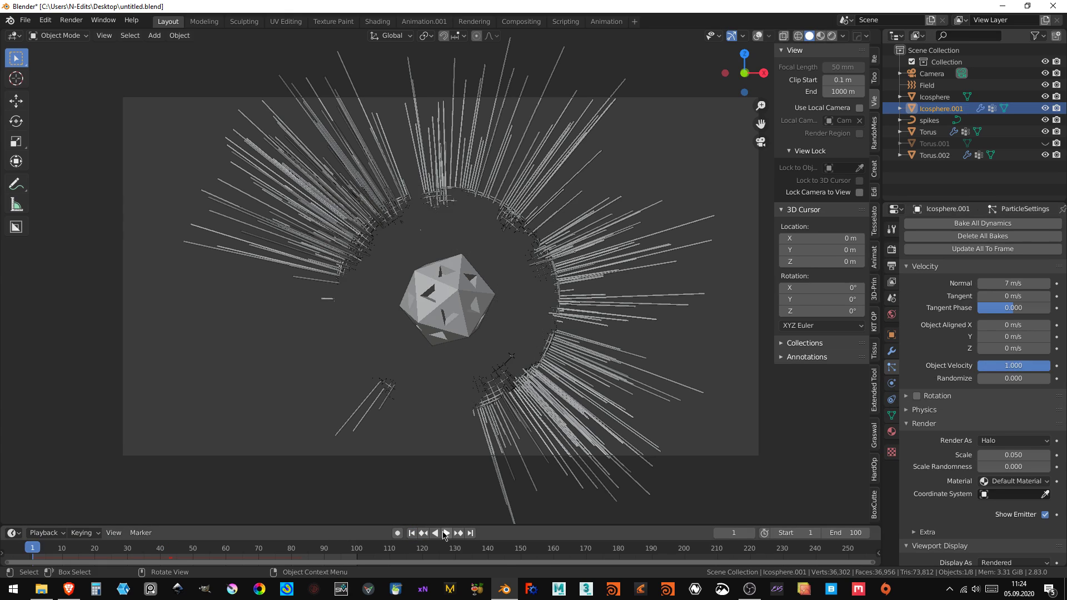
pyautogui.click(446, 532)
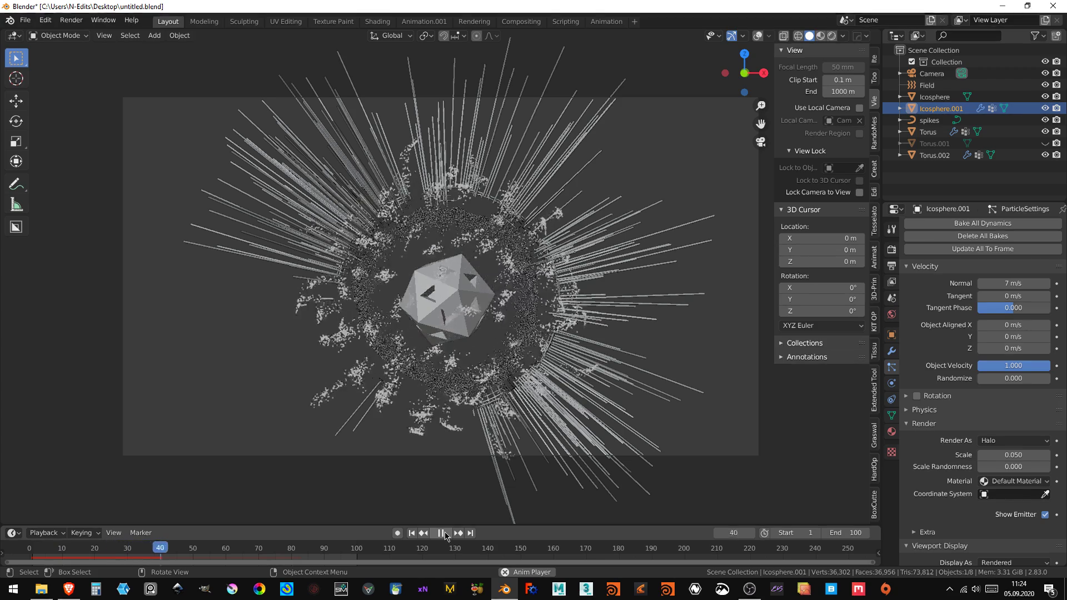
# - Stop at frame 60 and set Render As to Object with Icosphere as the instance object
pyautogui.click(442, 533)
pyautogui.scroll(-1, 522, 334)
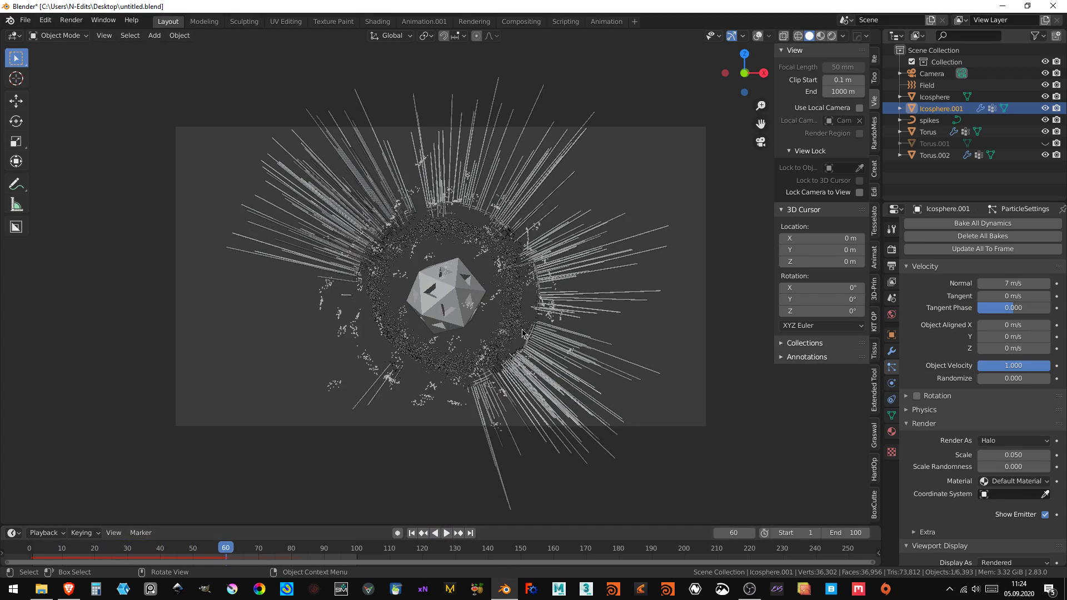
pyautogui.scroll(2, 523, 333)
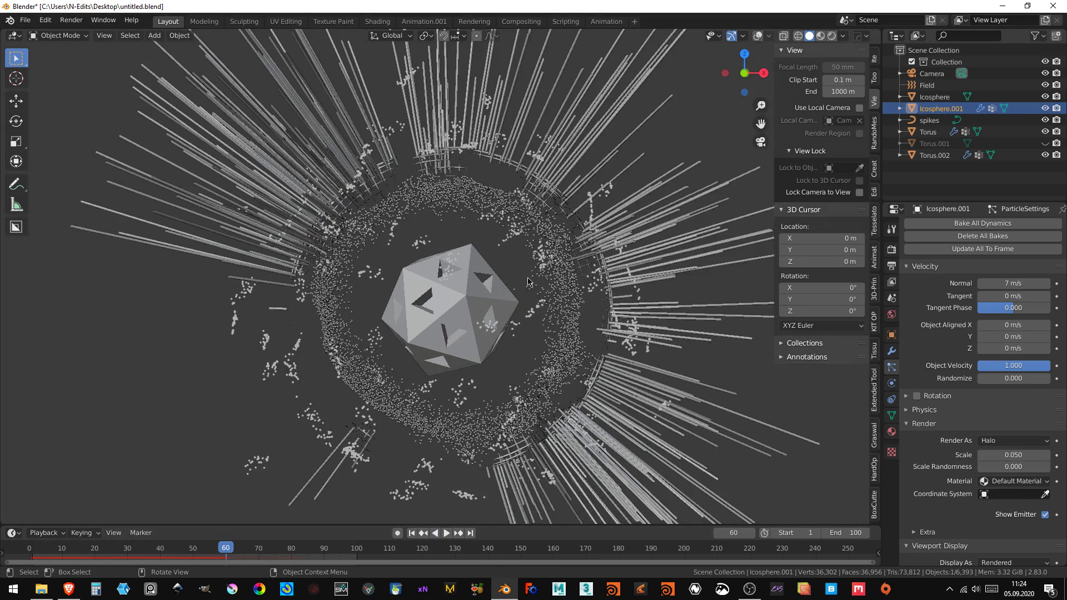
pyautogui.scroll(-2, 586, 305)
pyautogui.scroll(5, 965, 312)
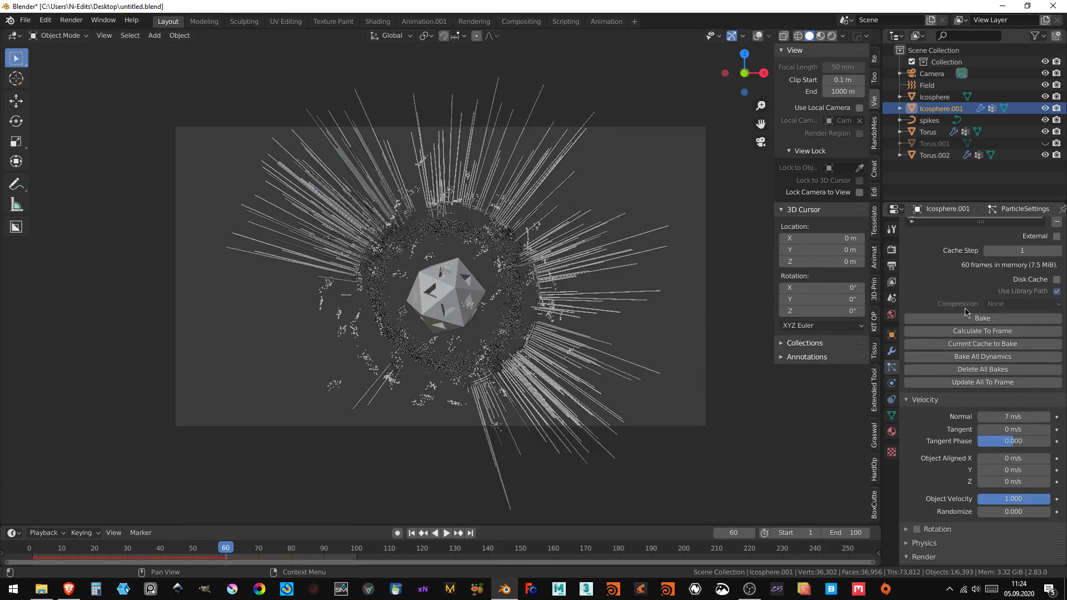
pyautogui.scroll(4, 965, 312)
pyautogui.scroll(-1, 970, 383)
pyautogui.scroll(-8, 970, 386)
pyautogui.scroll(-4, 971, 392)
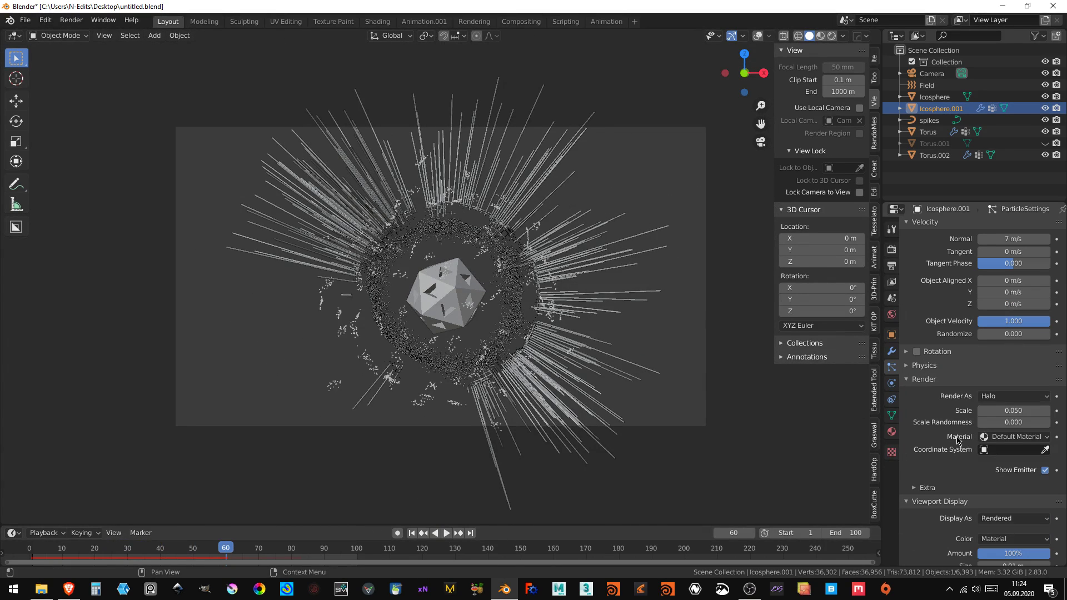
pyautogui.click(972, 396)
pyautogui.click(974, 461)
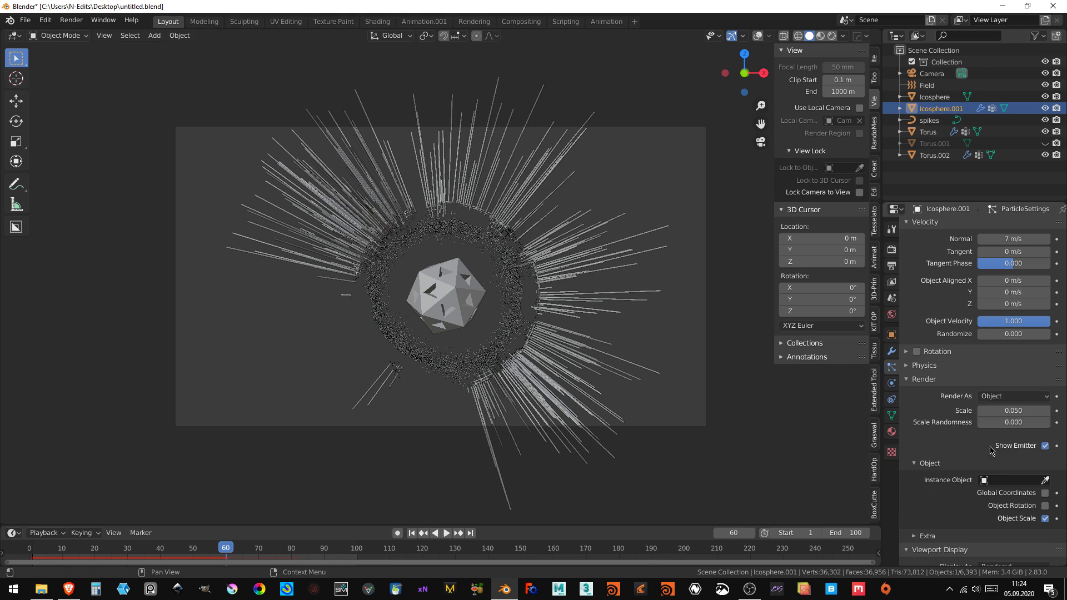
pyautogui.click(985, 480)
pyautogui.click(967, 383)
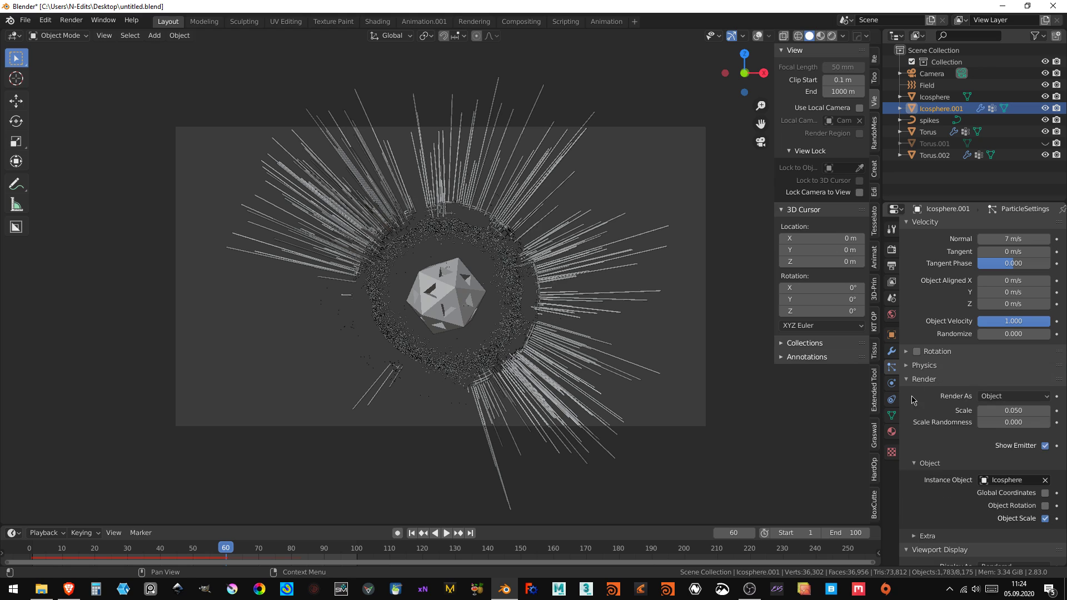
# - Scrub back to frame 38 and play to frame 45 to review the instanced debris
pyautogui.scroll(3, 407, 349)
pyautogui.scroll(1, 407, 348)
pyautogui.moveTo(226, 548)
pyautogui.mouseDown()
pyautogui.moveTo(132, 549)
pyautogui.moveTo(171, 552)
pyautogui.mouseUp()
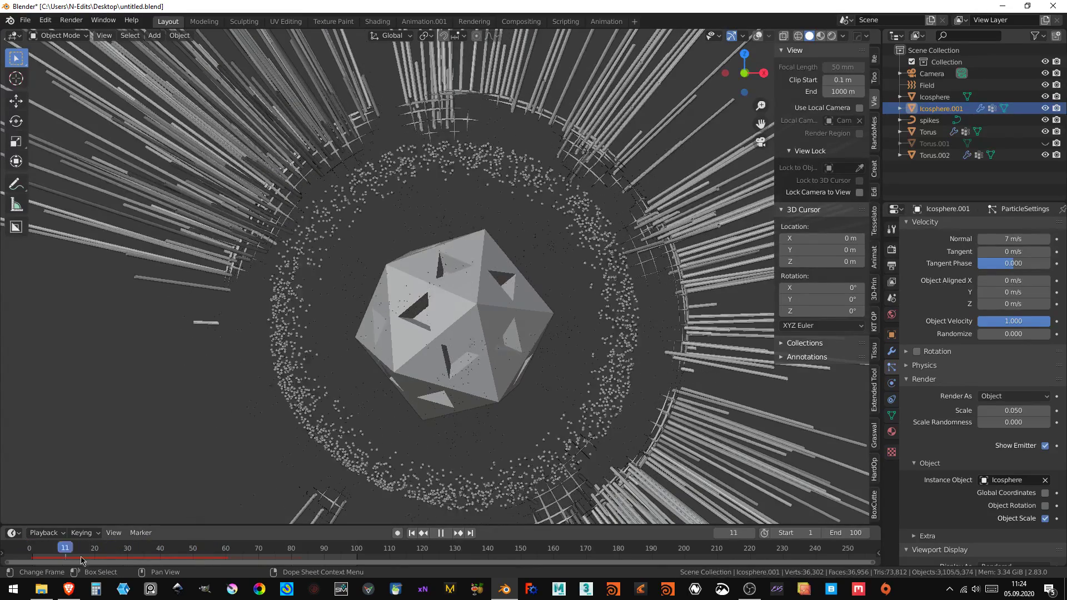
pyautogui.press('space')
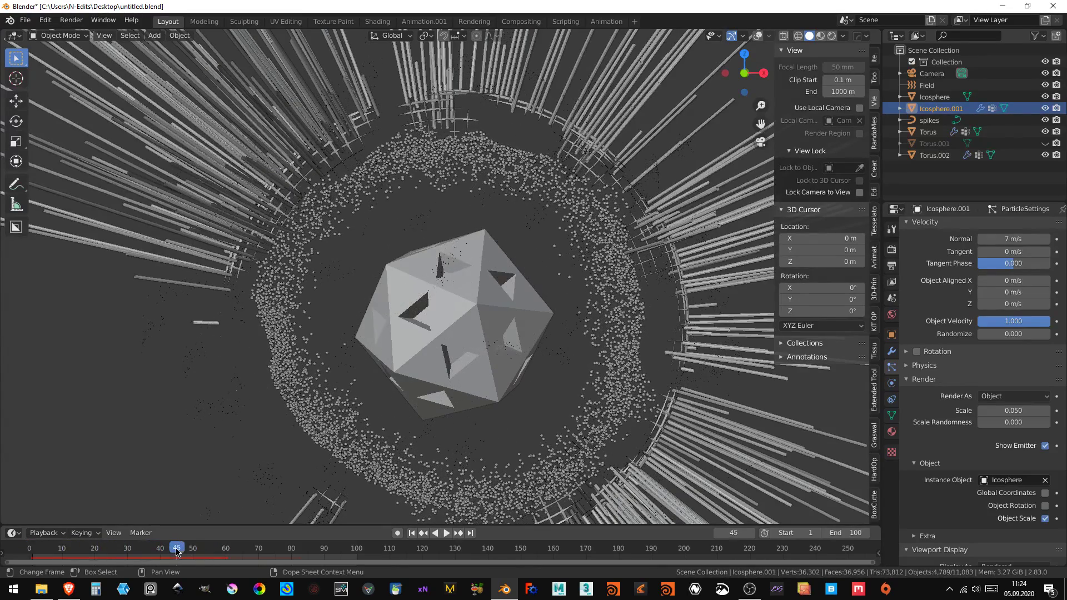
pyautogui.scroll(4, 440, 379)
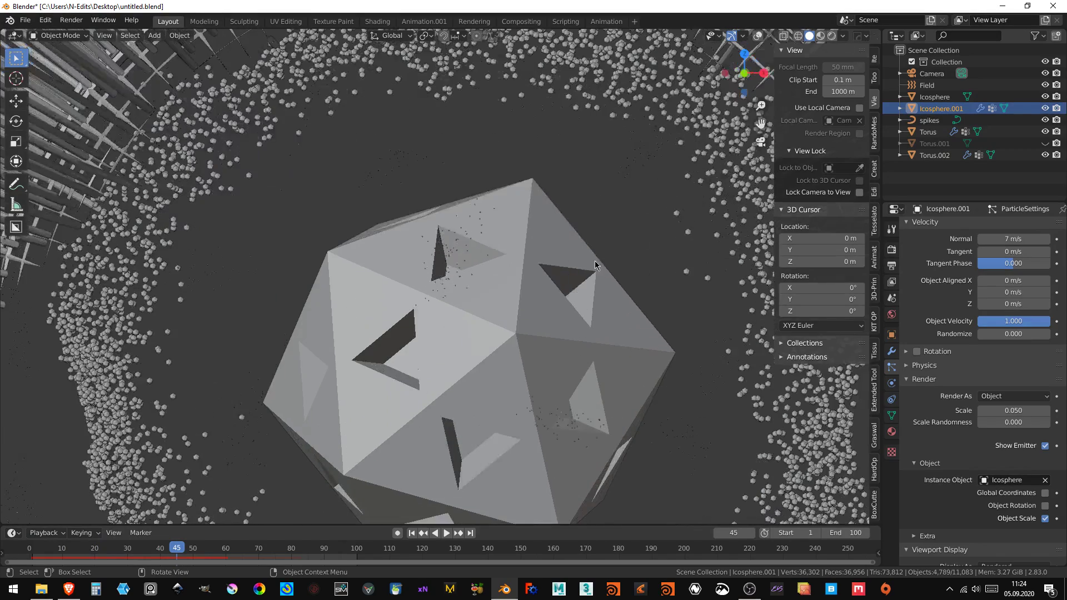
pyautogui.scroll(-4, 570, 173)
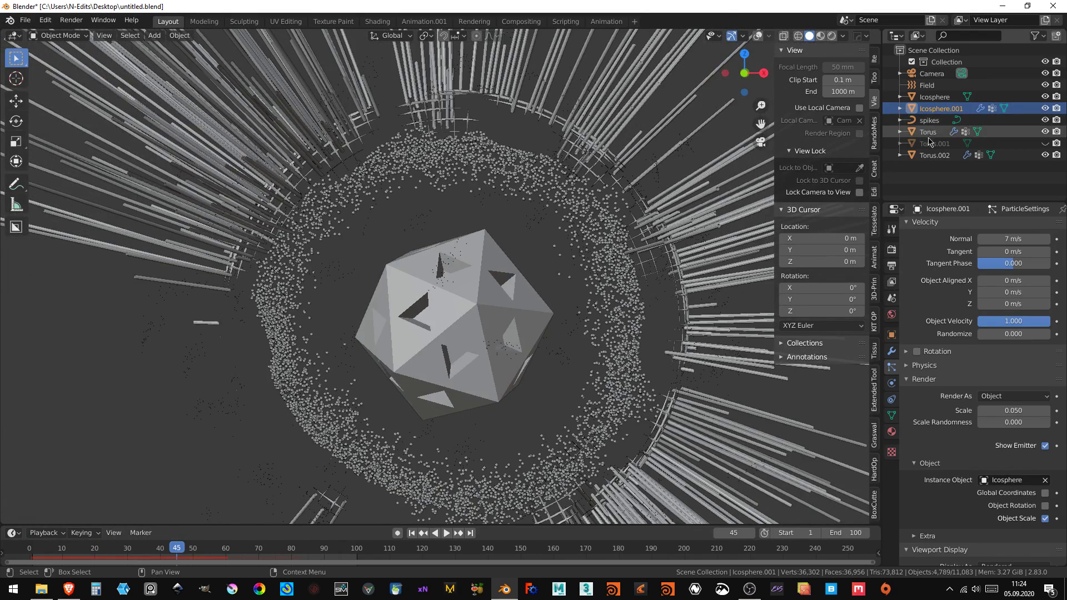
pyautogui.click(934, 155)
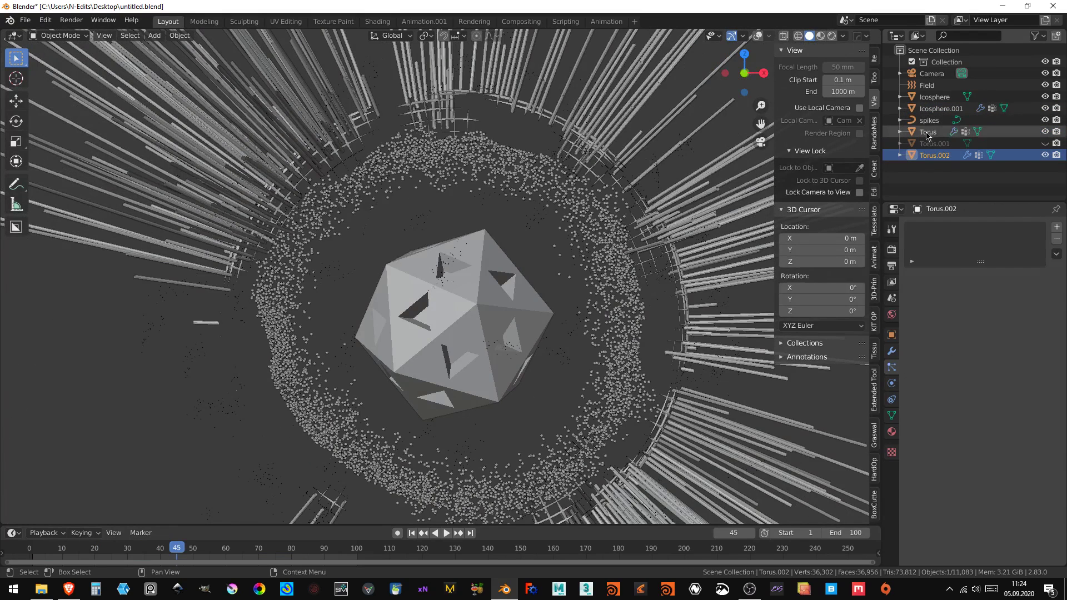
# - Select Torus and shrink its particle scale from 0.3 to 0.2
pyautogui.click(927, 131)
pyautogui.scroll(-4, 978, 428)
pyautogui.scroll(-4, 978, 430)
pyautogui.scroll(-4, 978, 434)
pyautogui.click(991, 462)
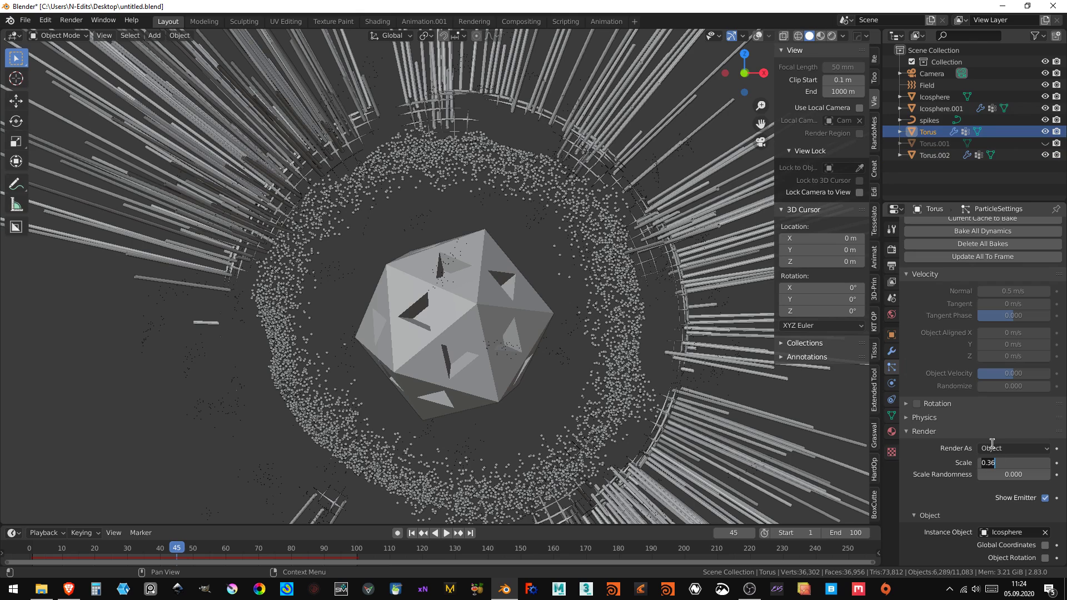
pyautogui.write('3')
pyautogui.press('Return')
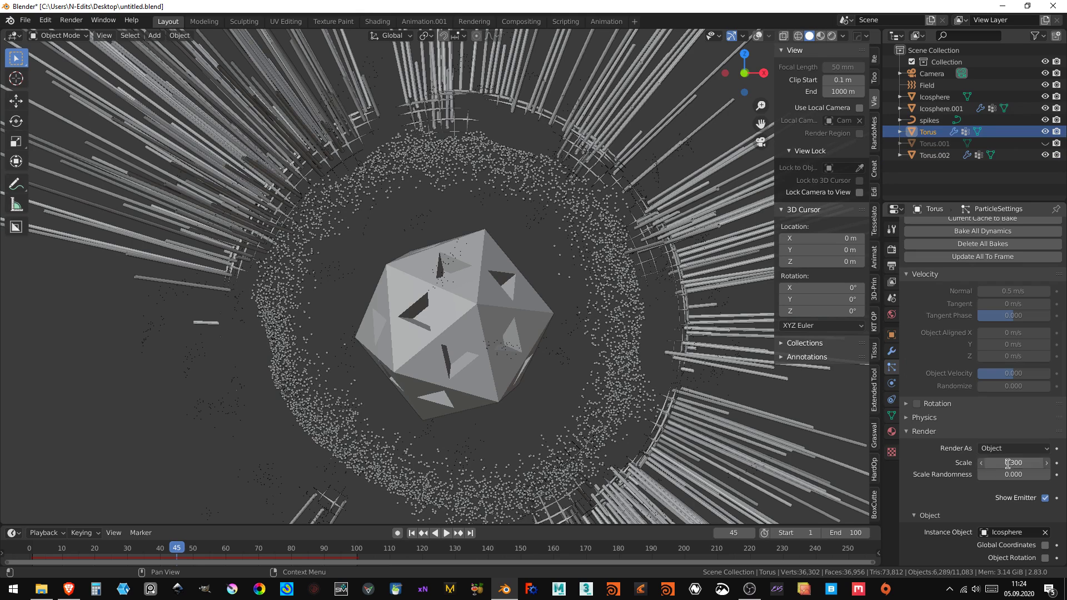
pyautogui.moveTo(1014, 463); pyautogui.dragTo(1032, 474)
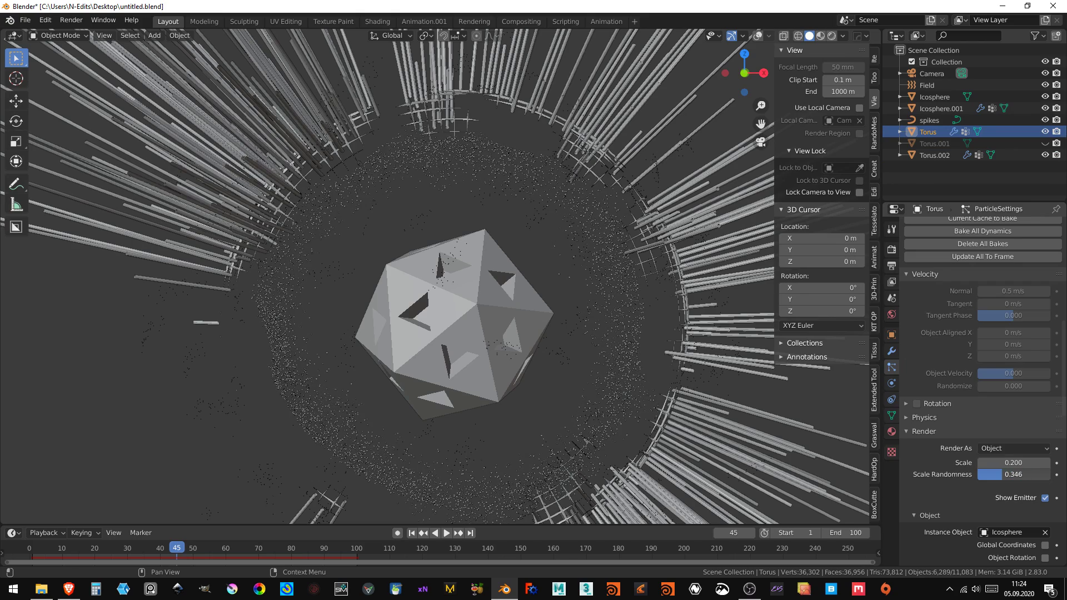
pyautogui.press('KP_0')
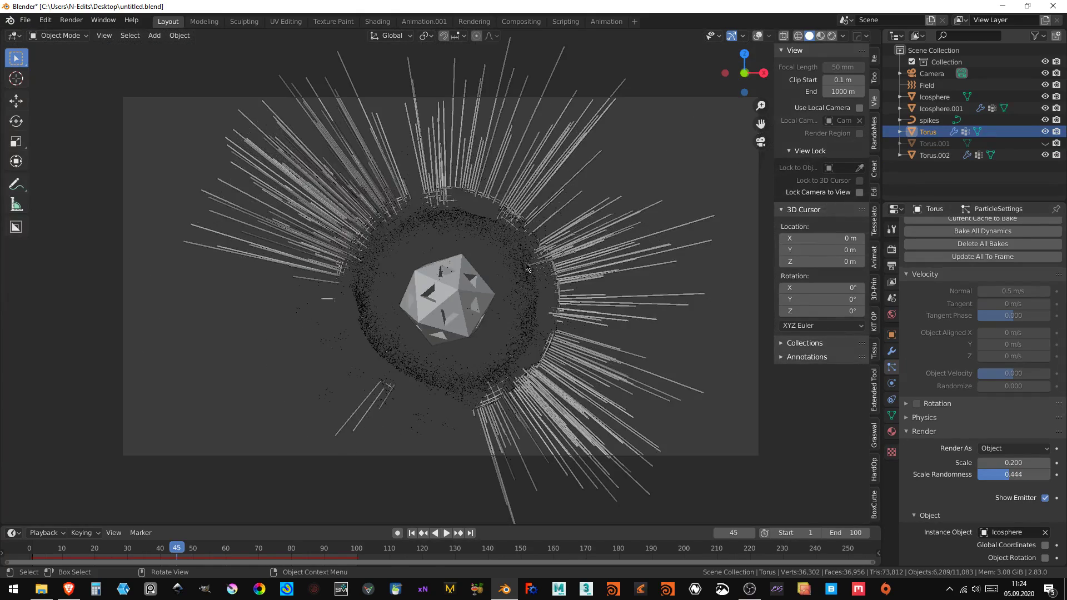
pyautogui.press('KP_0')
# - Raise the Torus particle count to 100000 and bake the simulation
pyautogui.scroll(3, 969, 317)
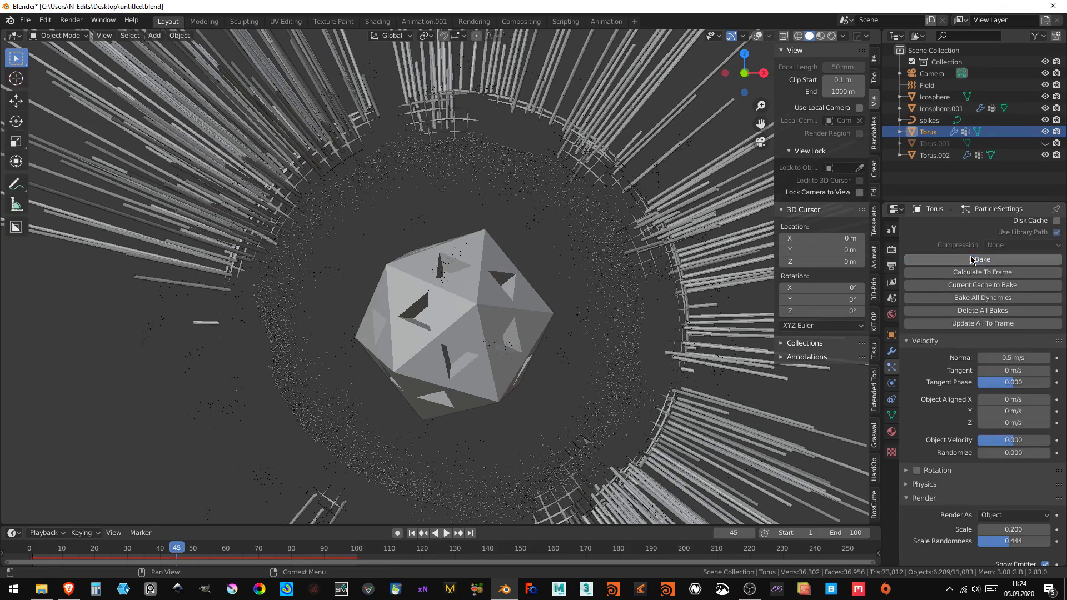
pyautogui.scroll(5, 971, 262)
pyautogui.scroll(5, 970, 261)
pyautogui.click(996, 327)
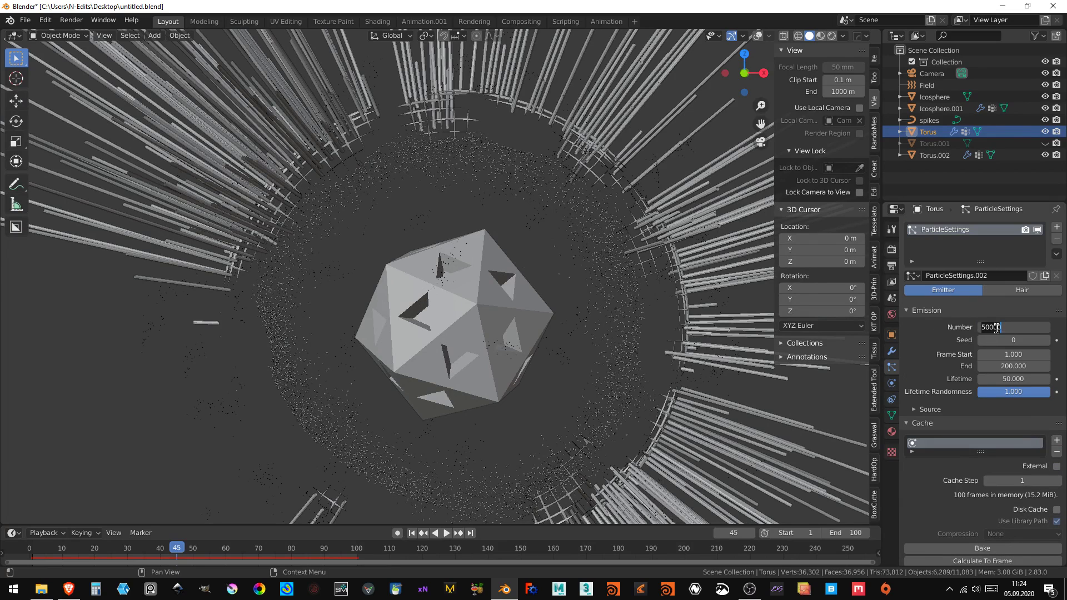
pyautogui.write('100000')
pyautogui.press('Return')
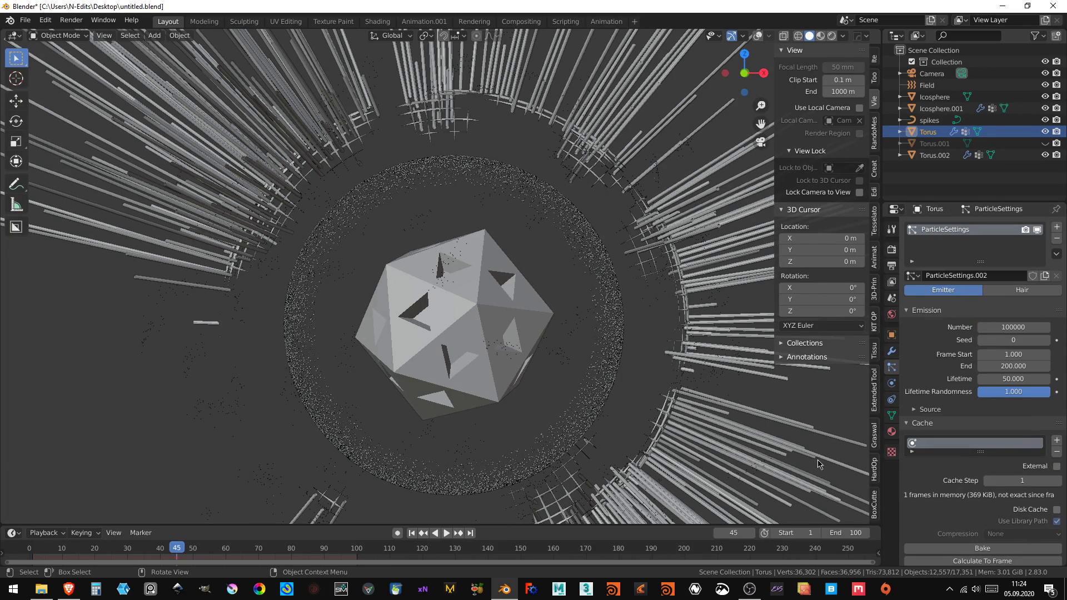
pyautogui.click(977, 549)
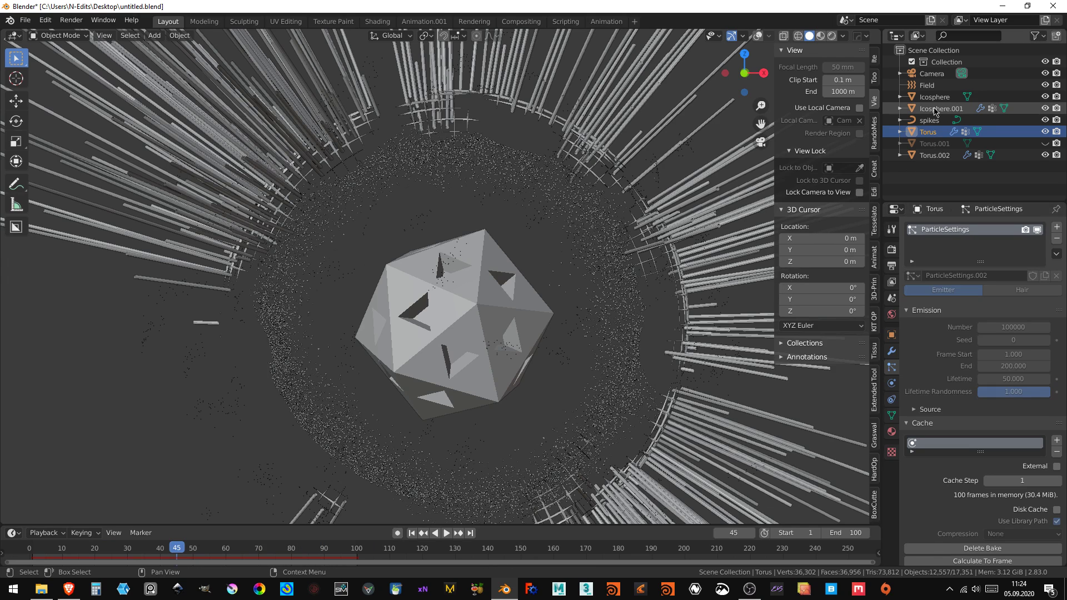
pyautogui.click(937, 109)
# - Bake the Icosphere.001 particles and play the animation to frame 33
pyautogui.scroll(-2, 976, 510)
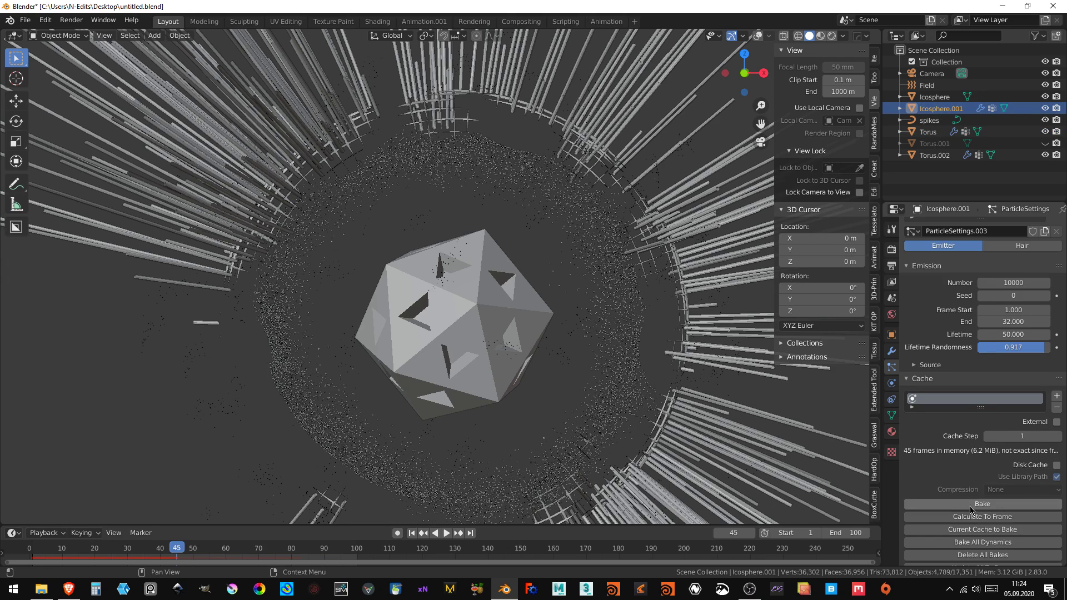
pyautogui.click(979, 503)
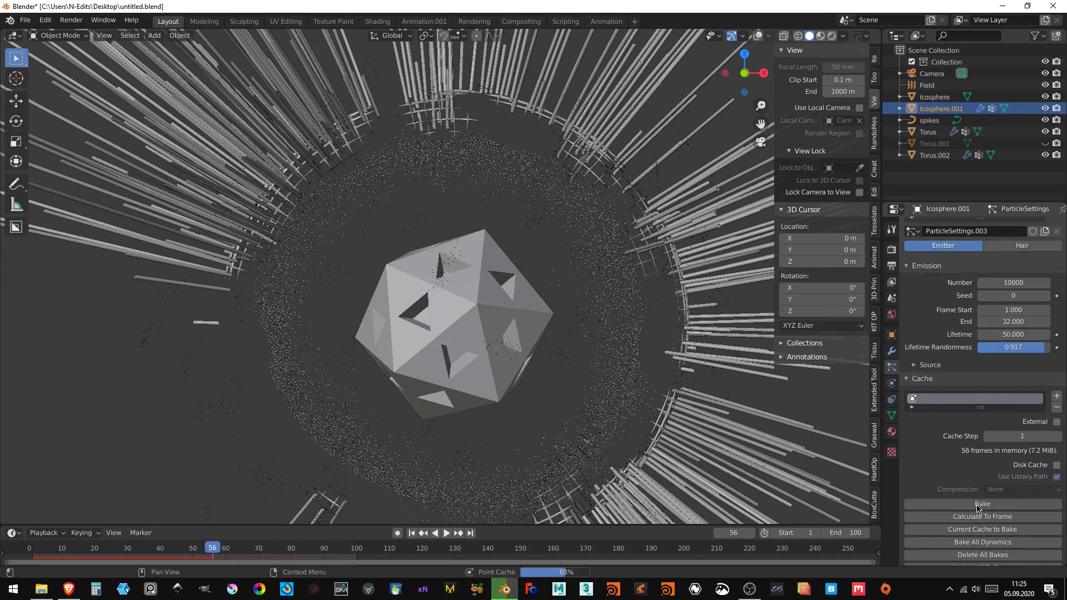
pyautogui.press('space')
pyautogui.click(28, 551)
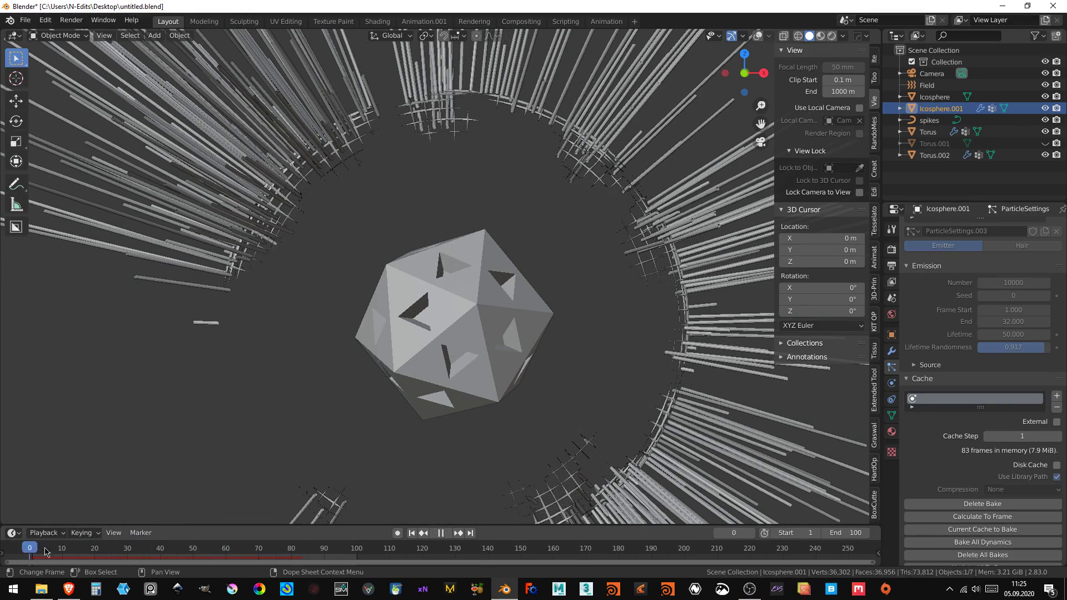
pyautogui.press('space')
pyautogui.press('KP_0')
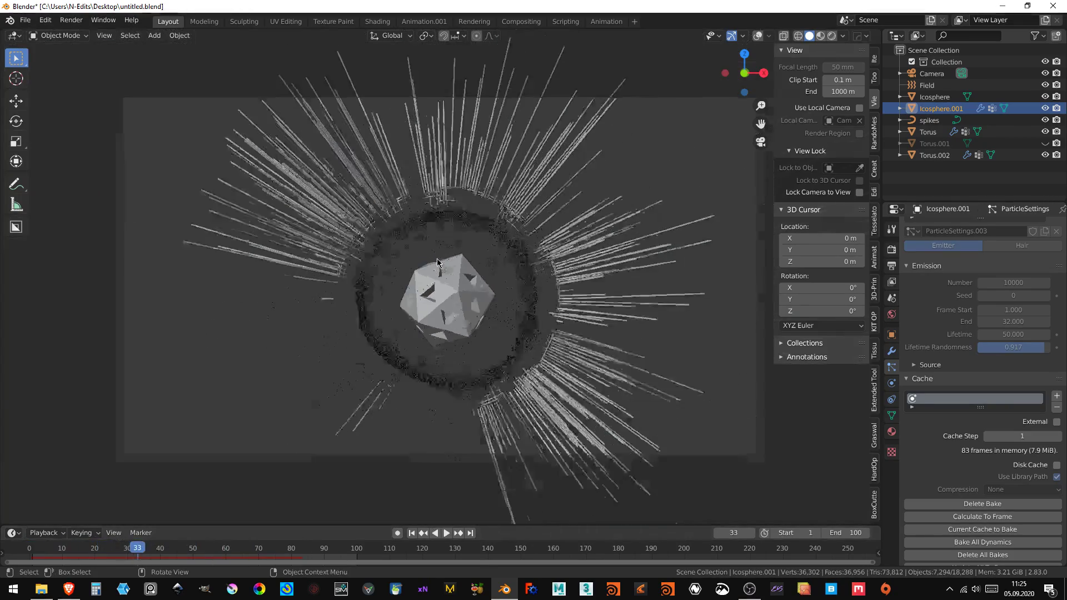
pyautogui.press('KP_0')
# - Set instance Scale 0.320 and Scale Randomness 1.000, then view through the camera
pyautogui.scroll(-6, 982, 480)
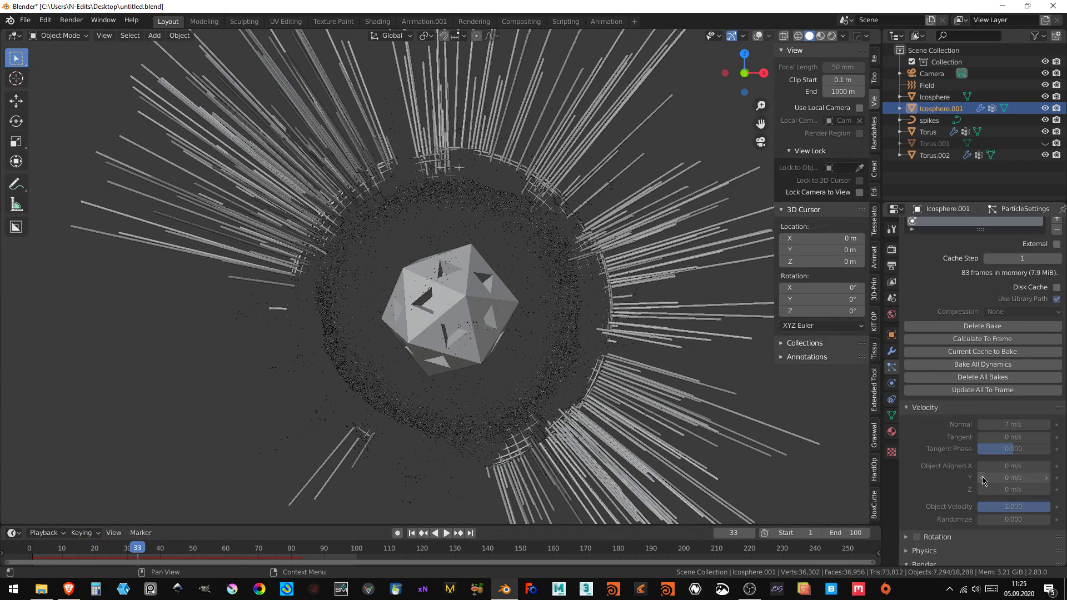
pyautogui.scroll(-5, 982, 480)
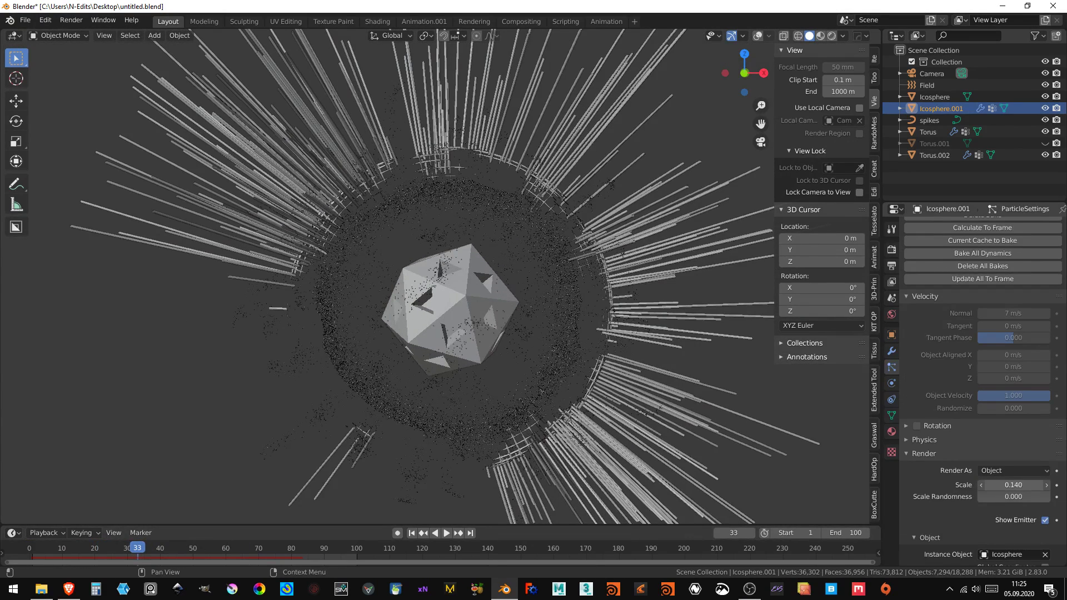
pyautogui.moveTo(1012, 485); pyautogui.dragTo(1044, 496)
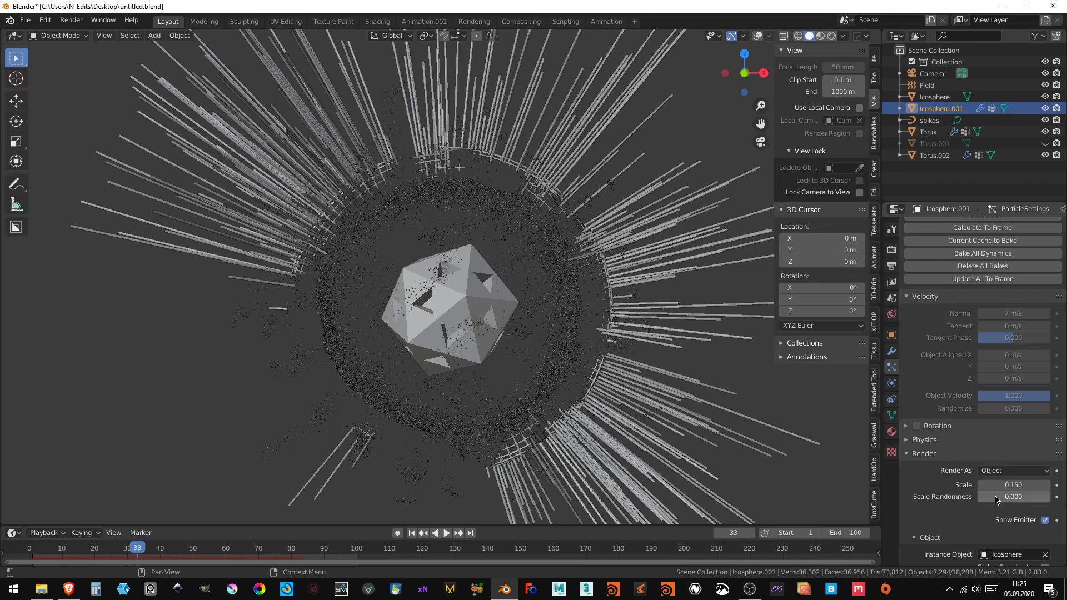
pyautogui.moveTo(1019, 482); pyautogui.dragTo(1028, 485)
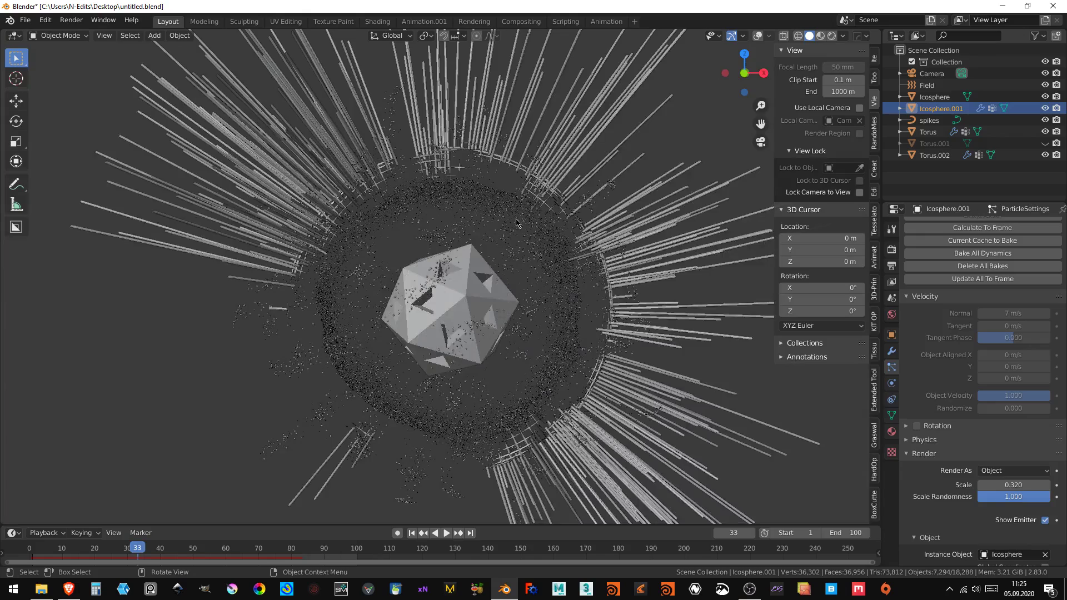
pyautogui.press('KP_0')
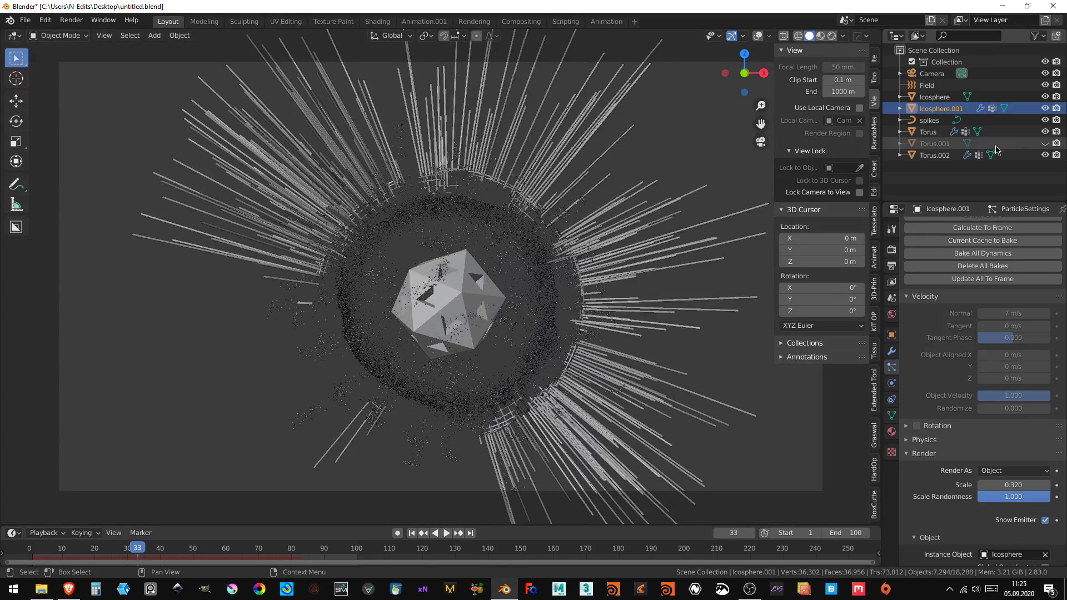
# - Create a new gold material on Torus.002 with Metallic 1 and Specular 0.3
pyautogui.click(935, 155)
pyautogui.click(757, 35)
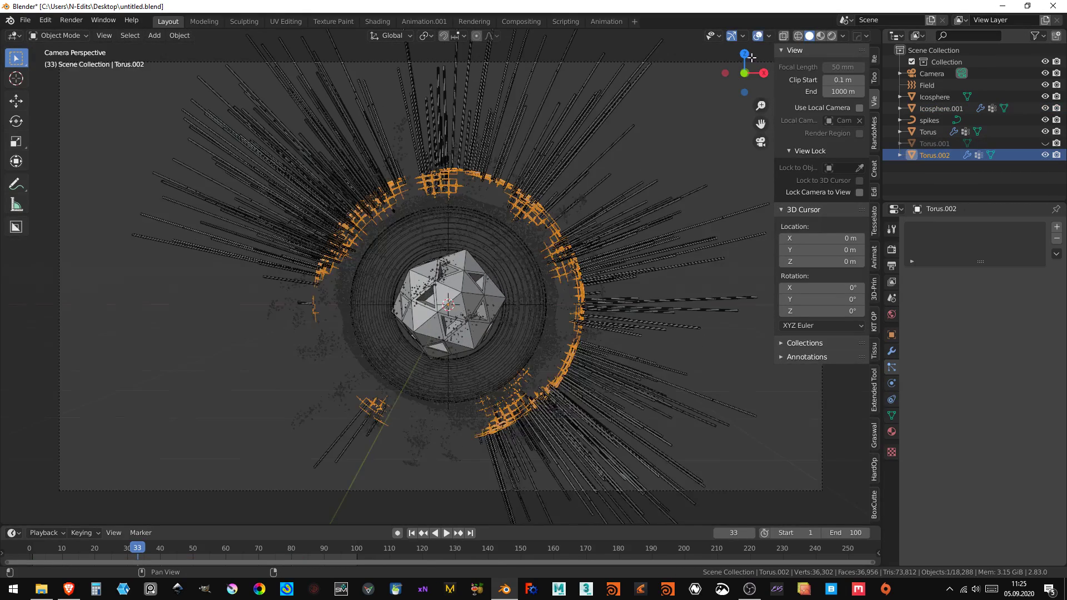
pyautogui.click(891, 432)
pyautogui.click(953, 272)
pyautogui.click(1009, 364)
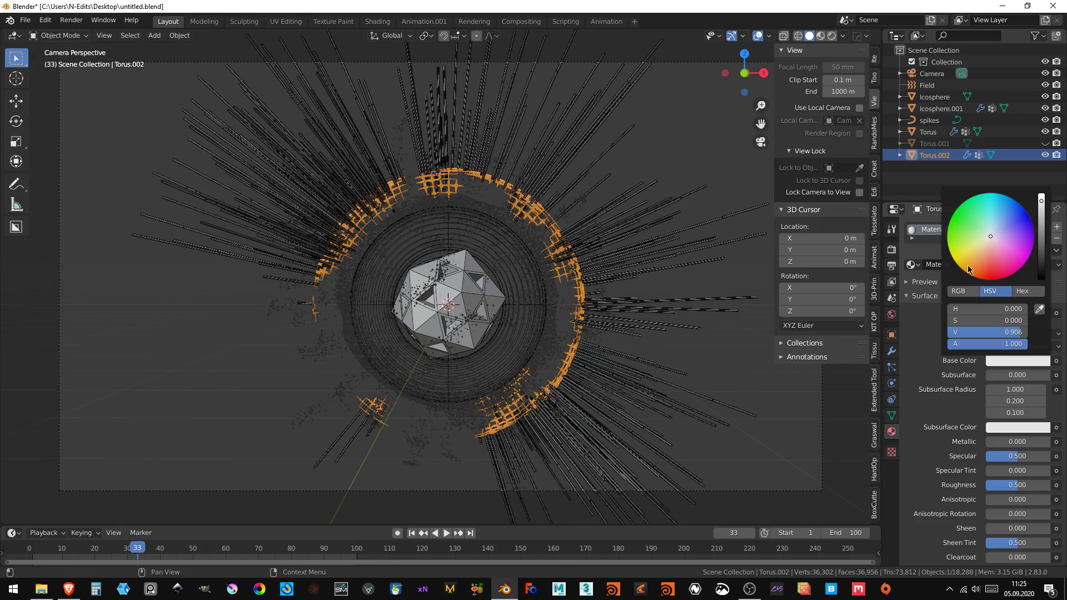
pyautogui.click(980, 251)
pyautogui.moveTo(1000, 441); pyautogui.dragTo(1050, 441)
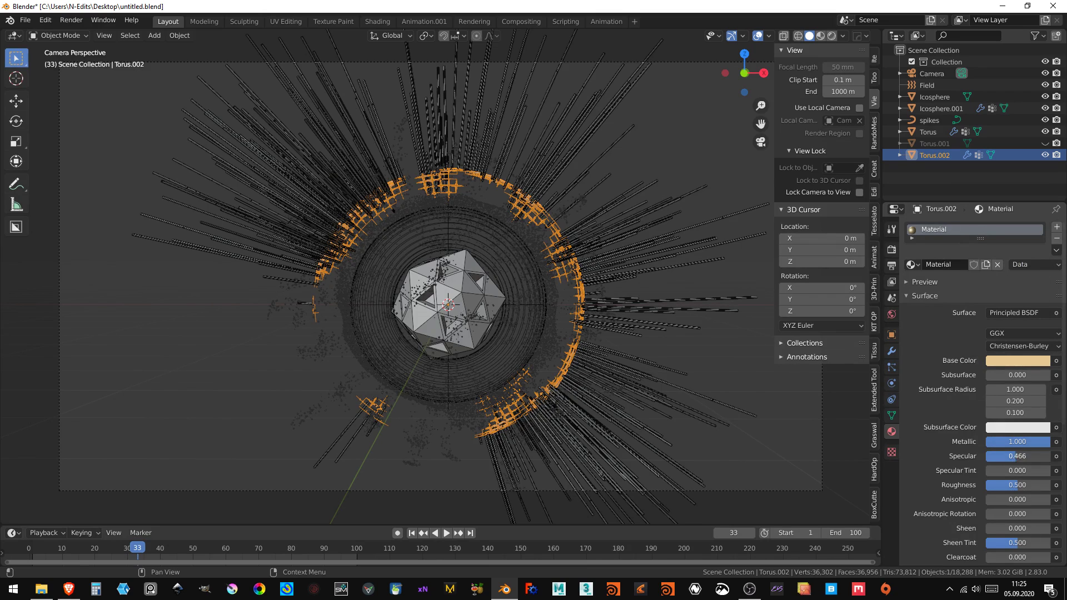
pyautogui.click(1009, 456)
pyautogui.write('0.3')
pyautogui.press('Return')
pyautogui.write('gold')
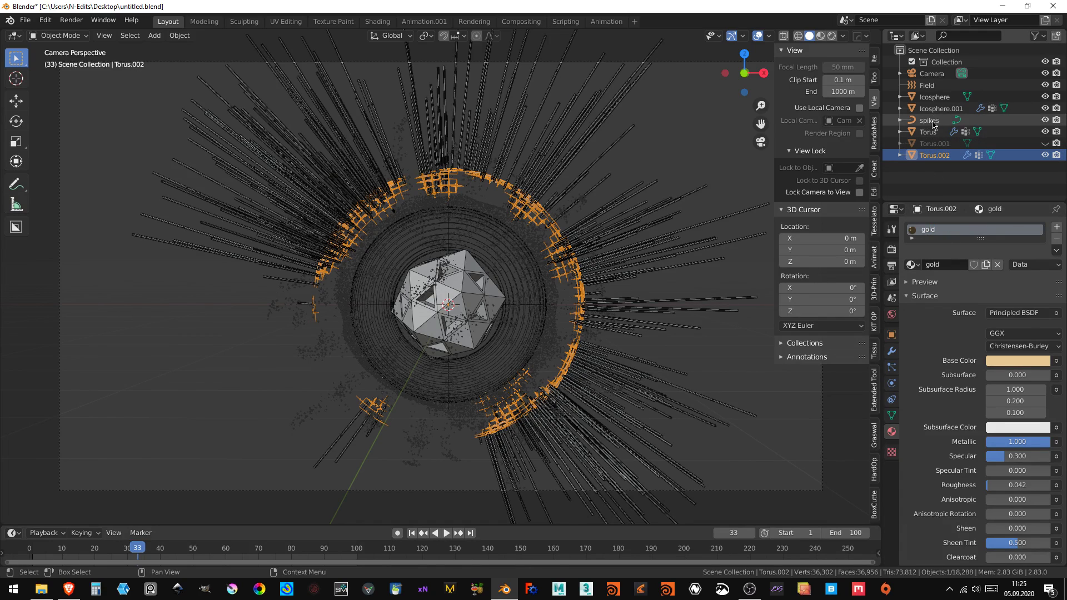
# - Assign the gold material to the spikes and view the scene rendered with overlays hidden
pyautogui.click(934, 120)
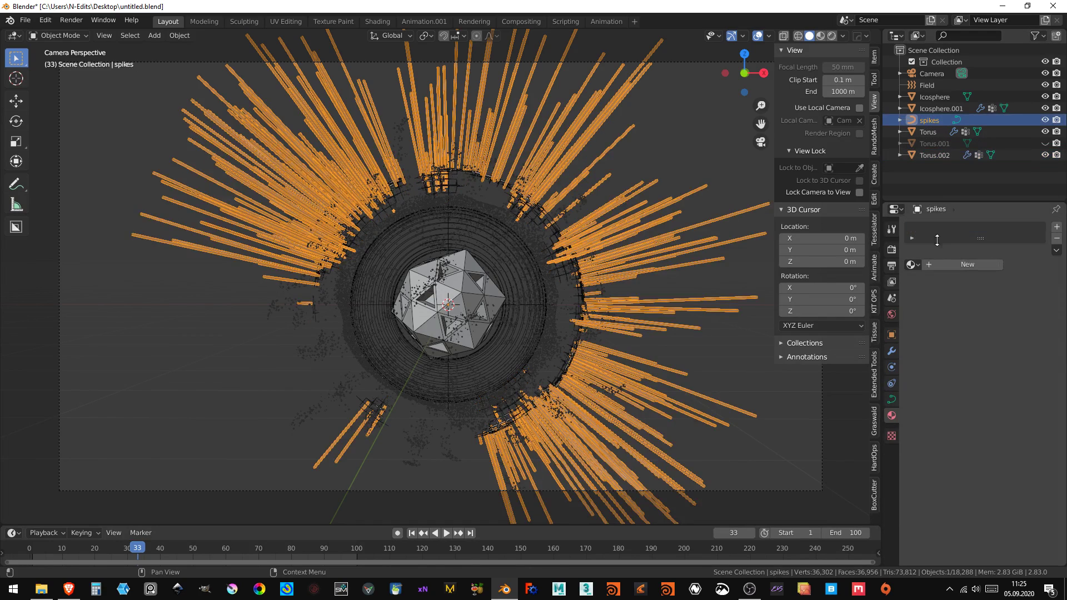
pyautogui.click(912, 264)
pyautogui.click(908, 283)
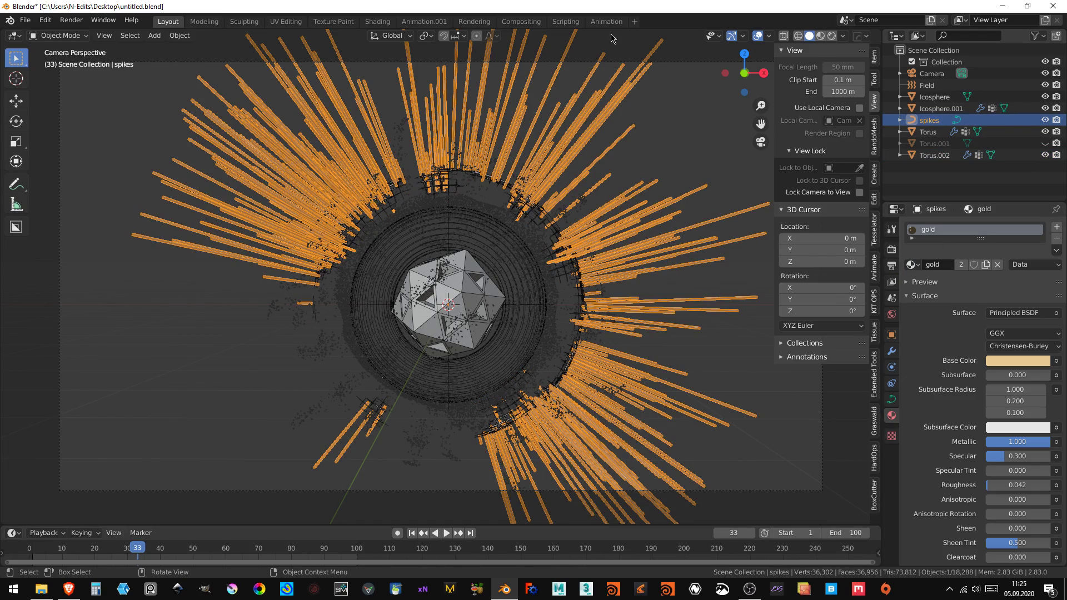
pyautogui.click(834, 37)
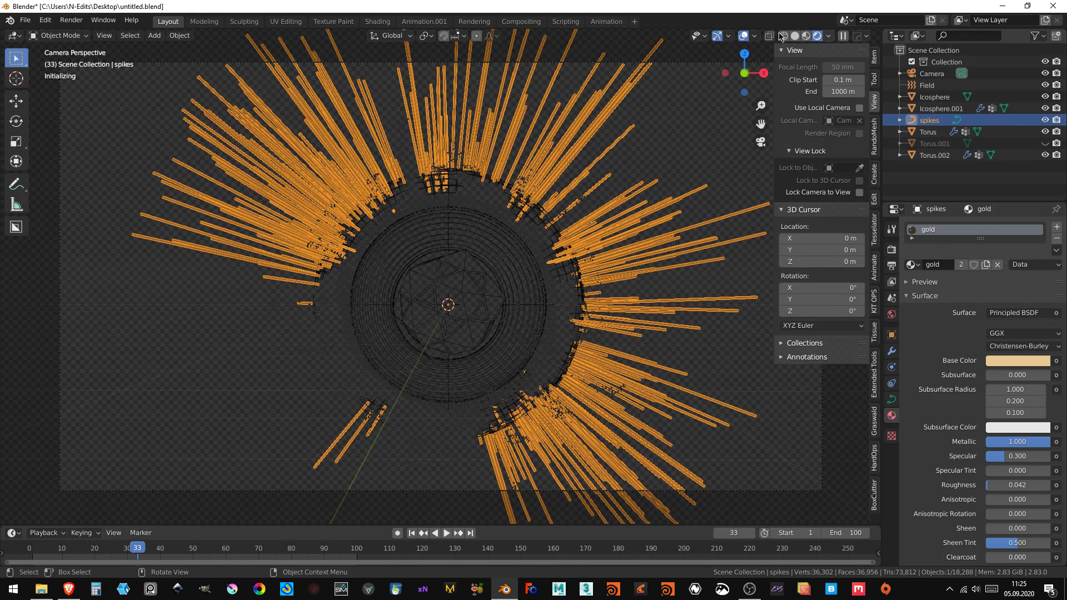
pyautogui.click(743, 37)
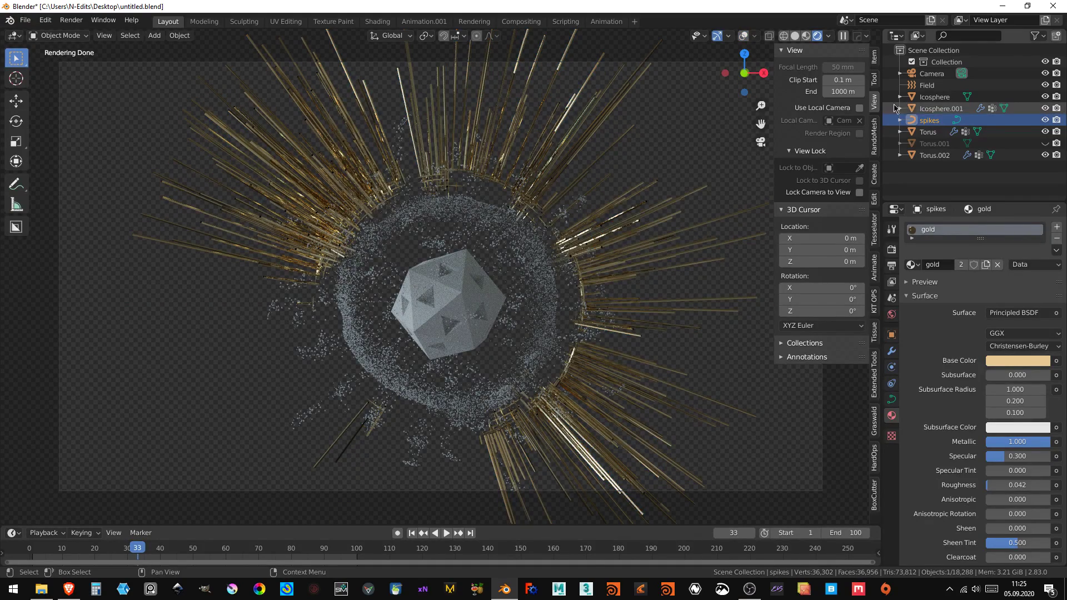
# - Assign the gold material to the Icosphere, then select Icosphere.001
pyautogui.click(935, 96)
pyautogui.click(912, 265)
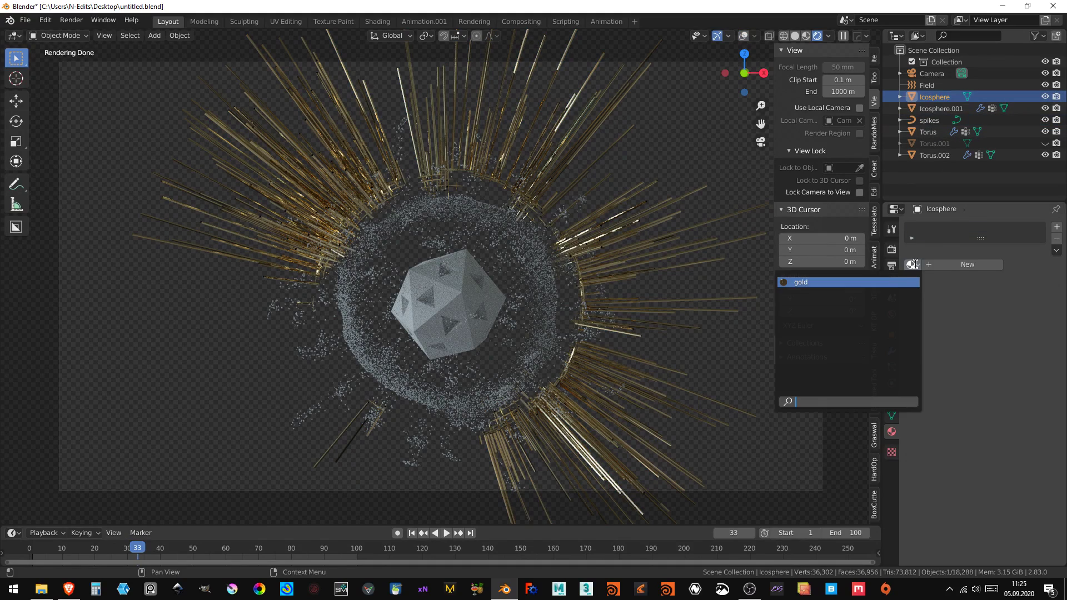
pyautogui.click(896, 284)
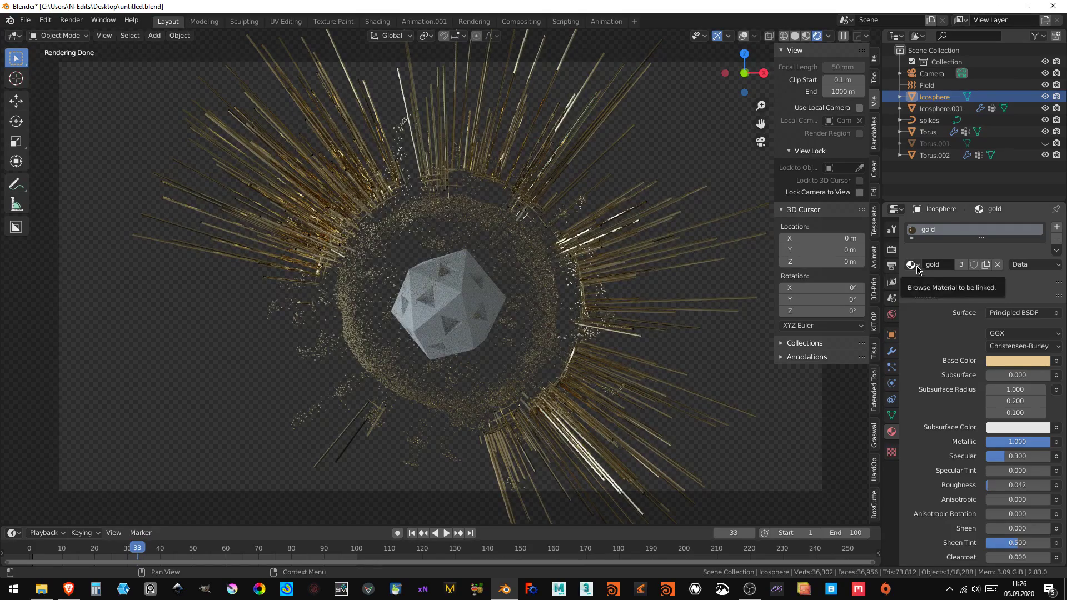
pyautogui.scroll(-3, 518, 282)
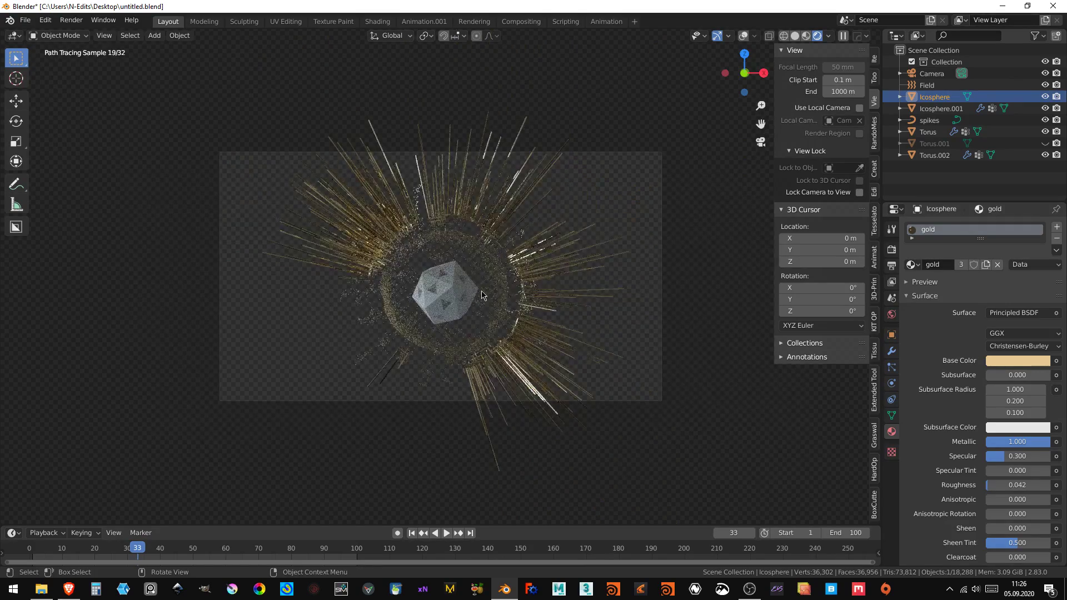
pyautogui.scroll(4, 481, 295)
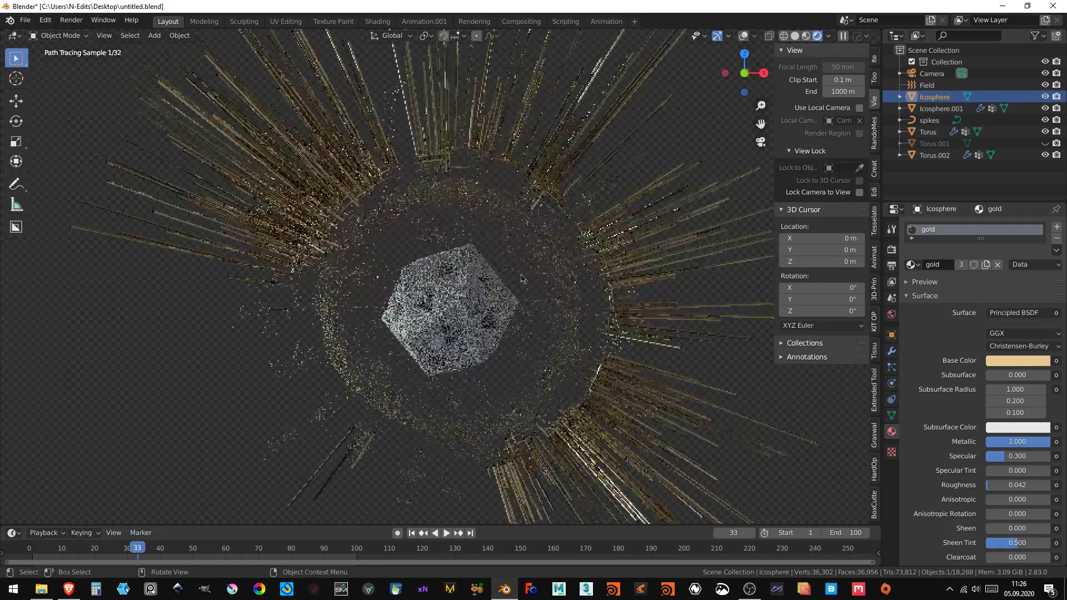
pyautogui.click(941, 109)
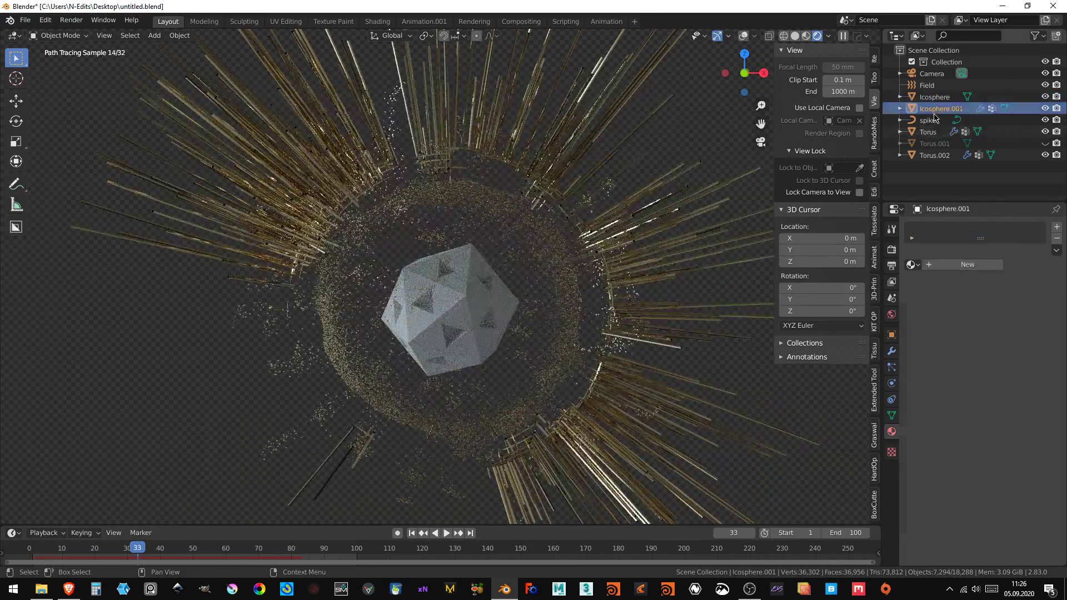
# - Add a new material to Icosphere.001 with its base colour darkened to near-black
pyautogui.click(926, 266)
pyautogui.click(1000, 360)
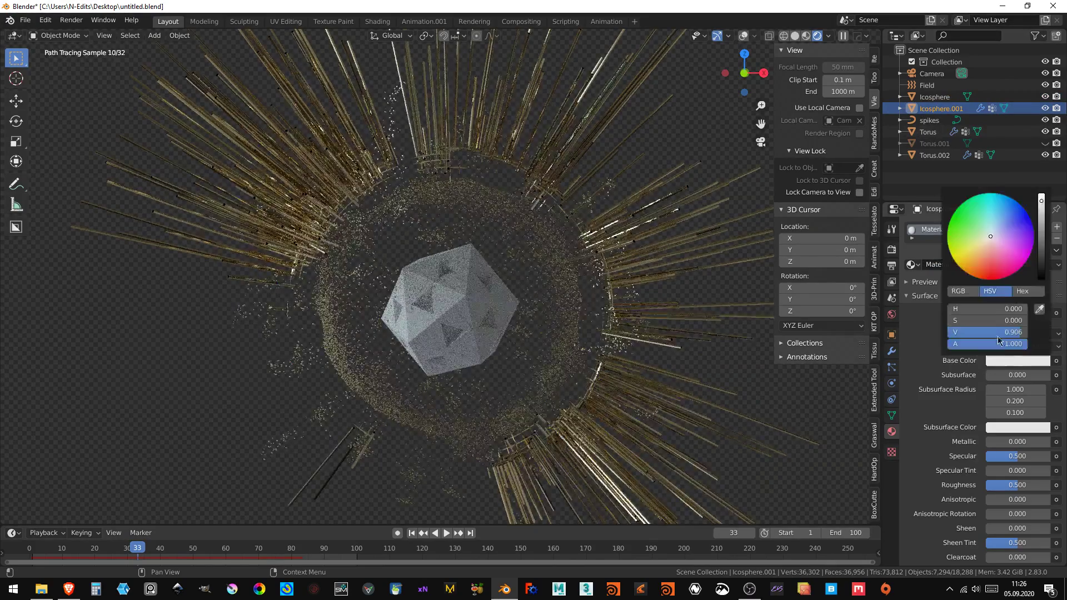
pyautogui.moveTo(1043, 265); pyautogui.dragTo(1043, 277)
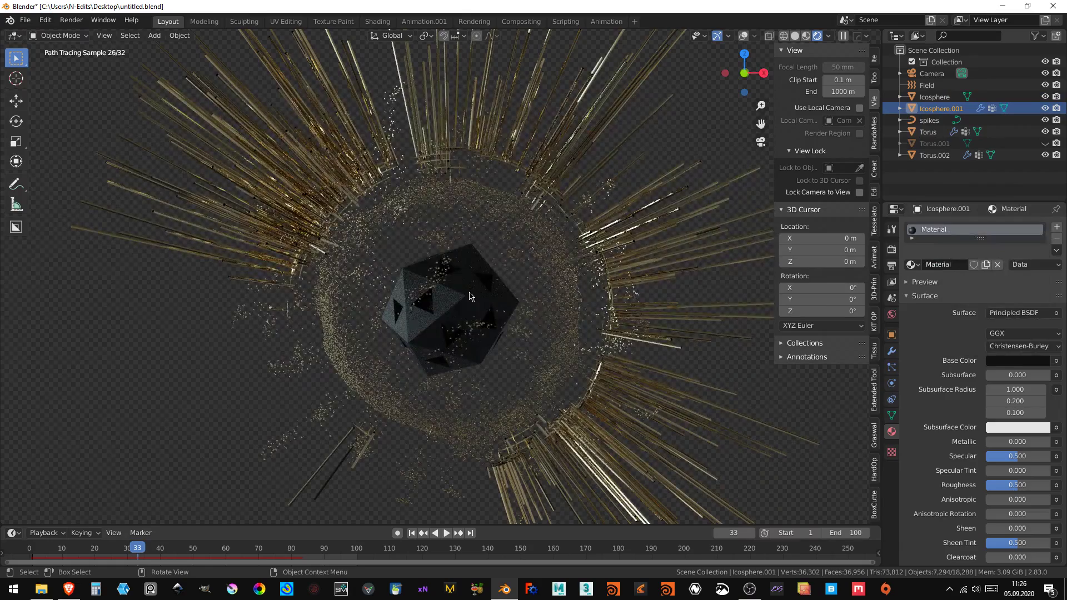
# - Look through the scene camera, then show the Icosphere's particle settings
pyautogui.press('KP_0')
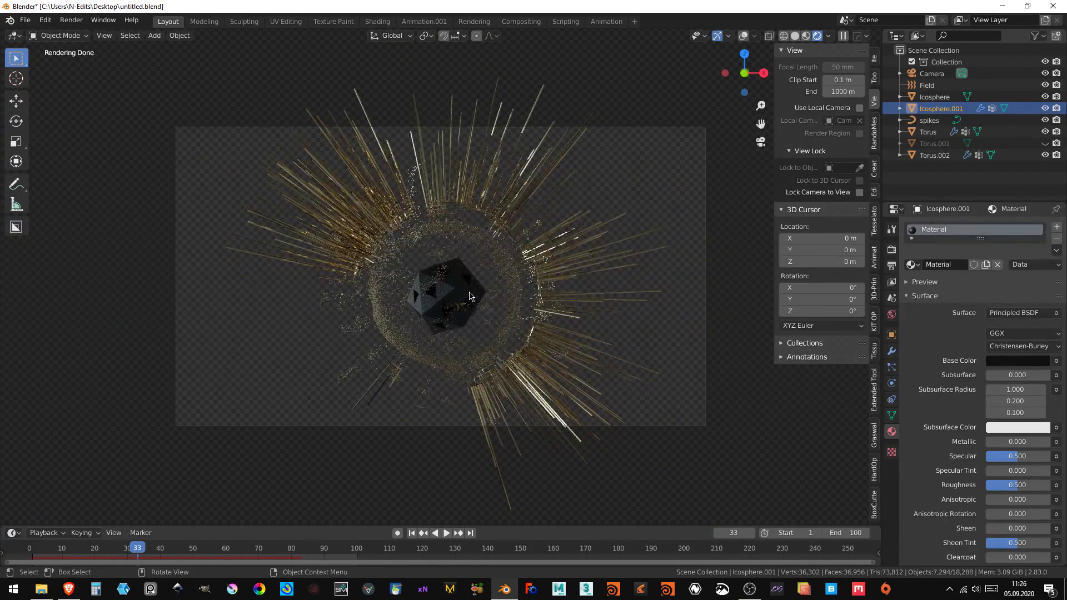
pyautogui.scroll(3, 547, 228)
pyautogui.scroll(3, 547, 228)
pyautogui.scroll(2, 548, 228)
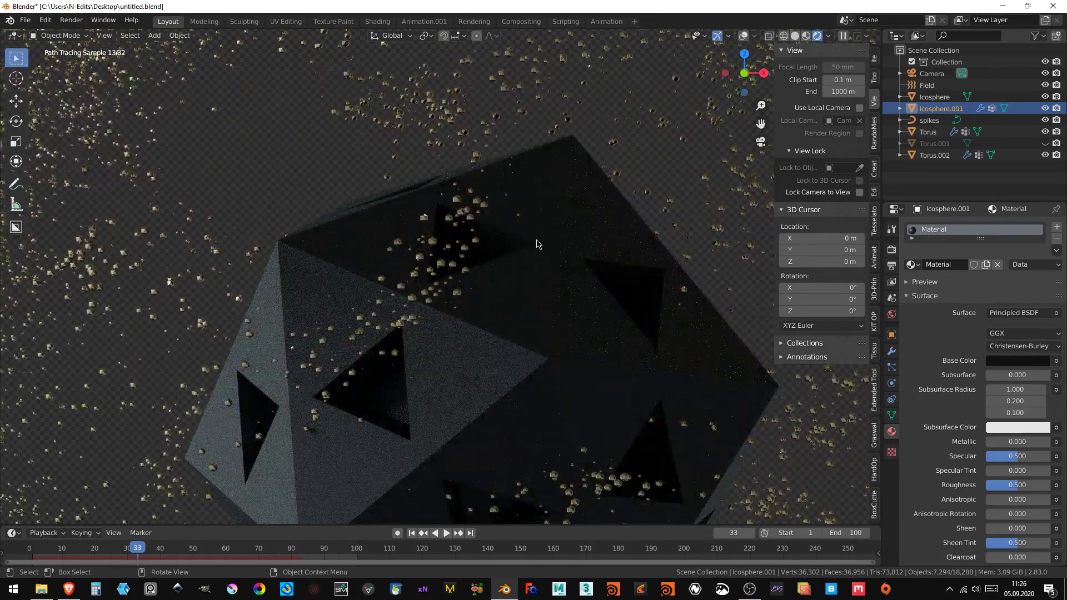
pyautogui.scroll(2, 538, 240)
pyautogui.scroll(2, 531, 247)
pyautogui.scroll(-4, 549, 247)
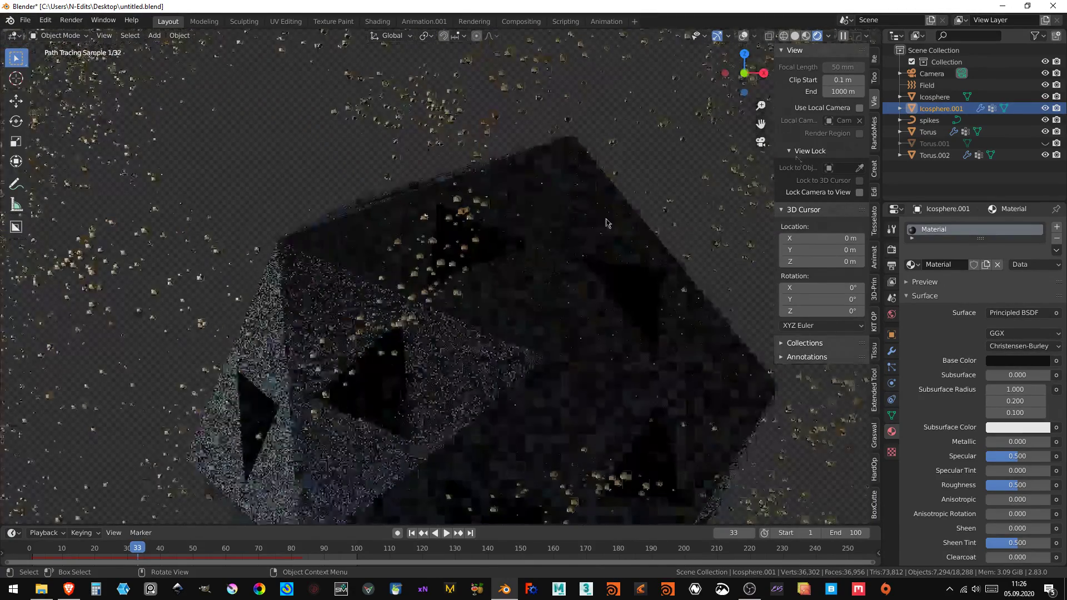
pyautogui.click(934, 97)
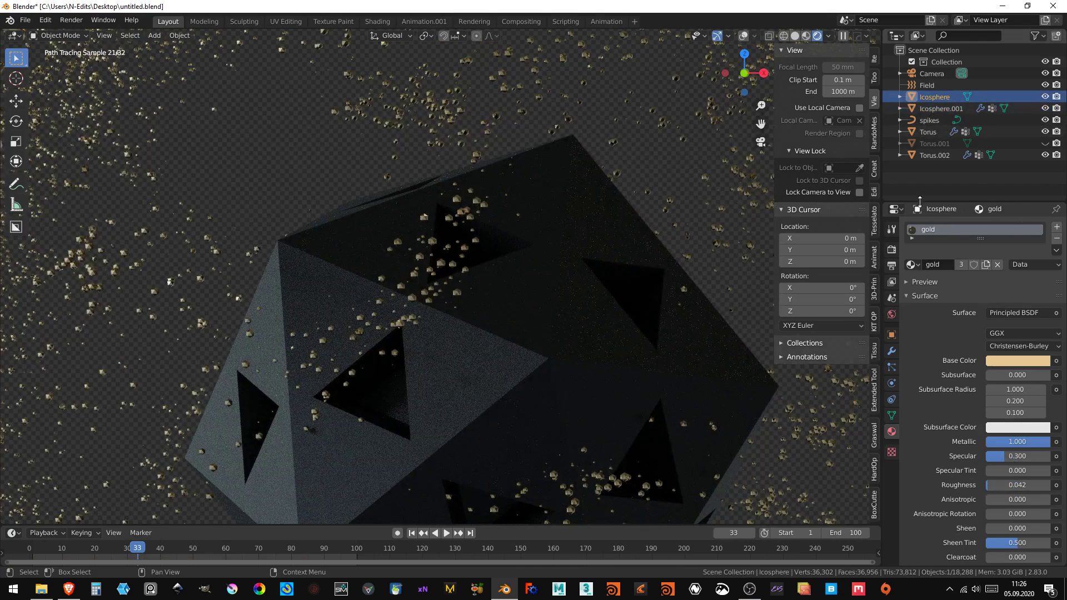
pyautogui.click(891, 371)
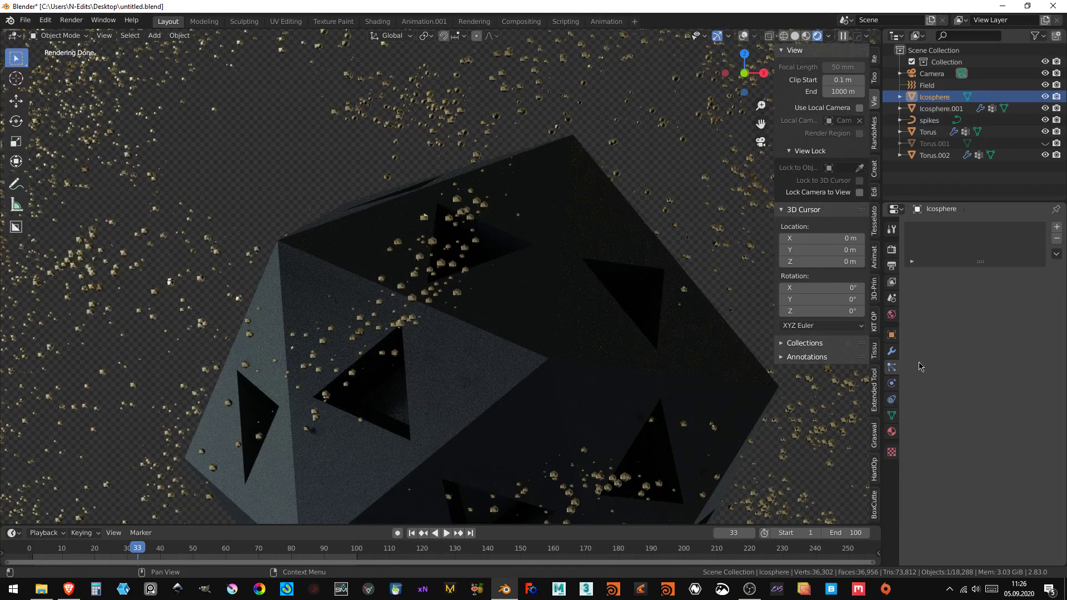
# - Enable rotation on Icosphere.001's particles with Randomize set to 1.000
pyautogui.click(941, 108)
pyautogui.scroll(-3, 950, 423)
pyautogui.scroll(-3, 947, 443)
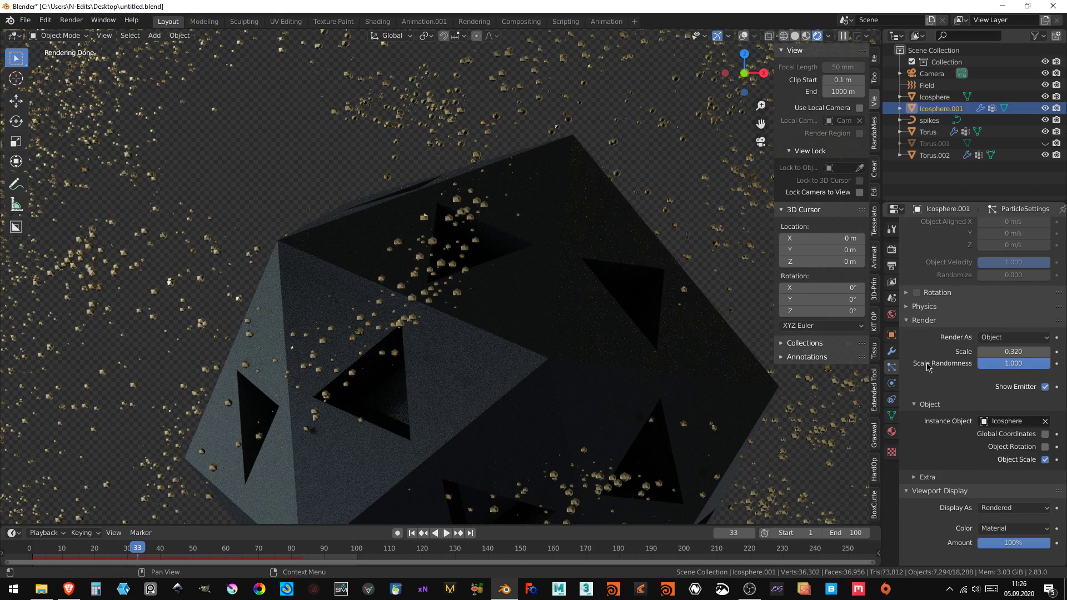
pyautogui.scroll(4, 919, 328)
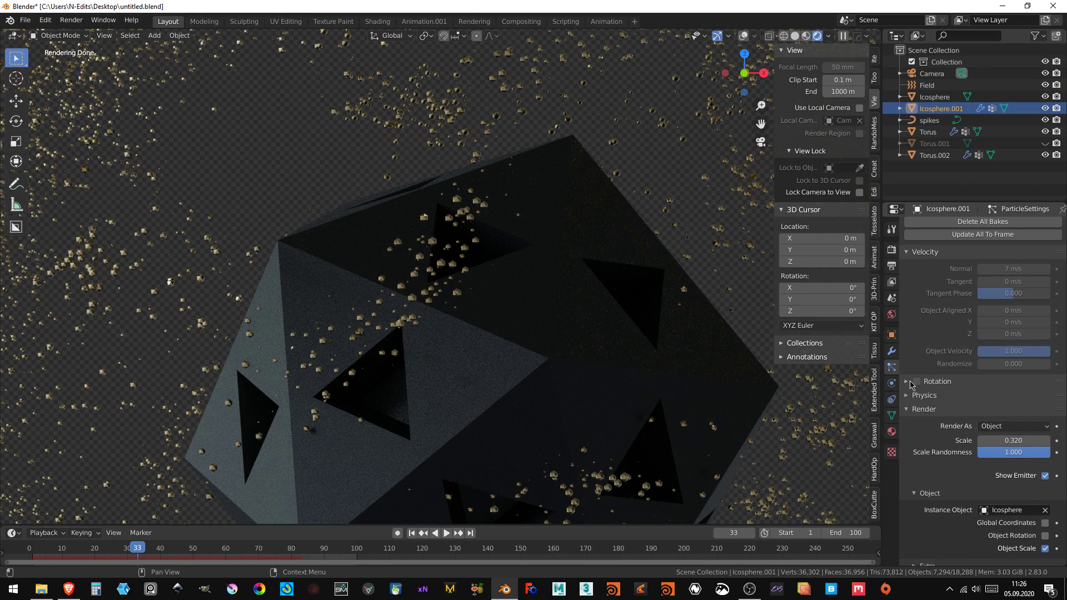
pyautogui.click(938, 381)
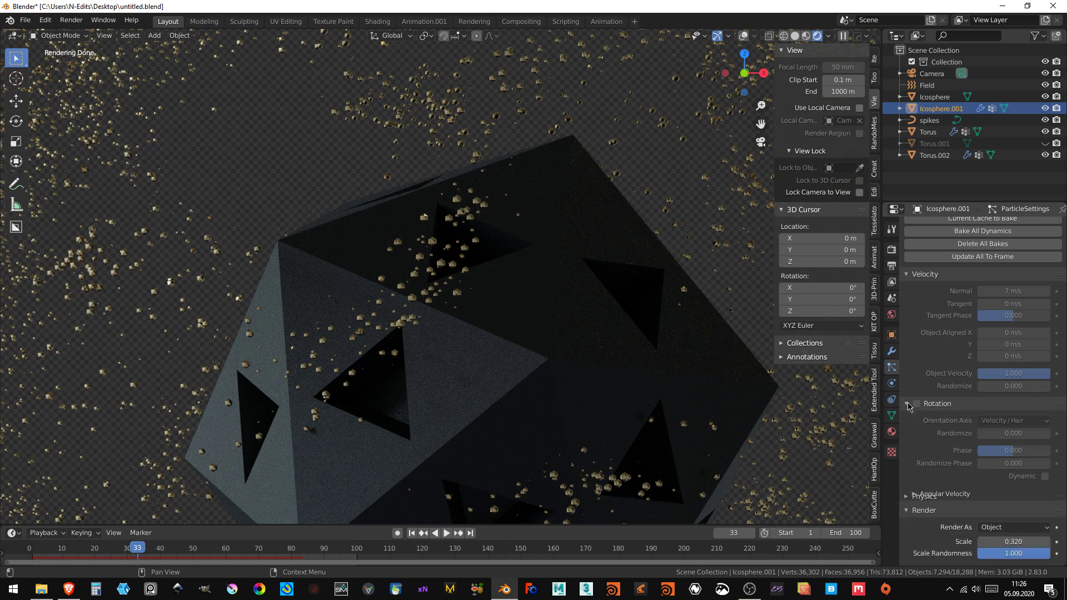
pyautogui.scroll(5, 981, 279)
pyautogui.click(981, 281)
pyautogui.scroll(-2, 945, 389)
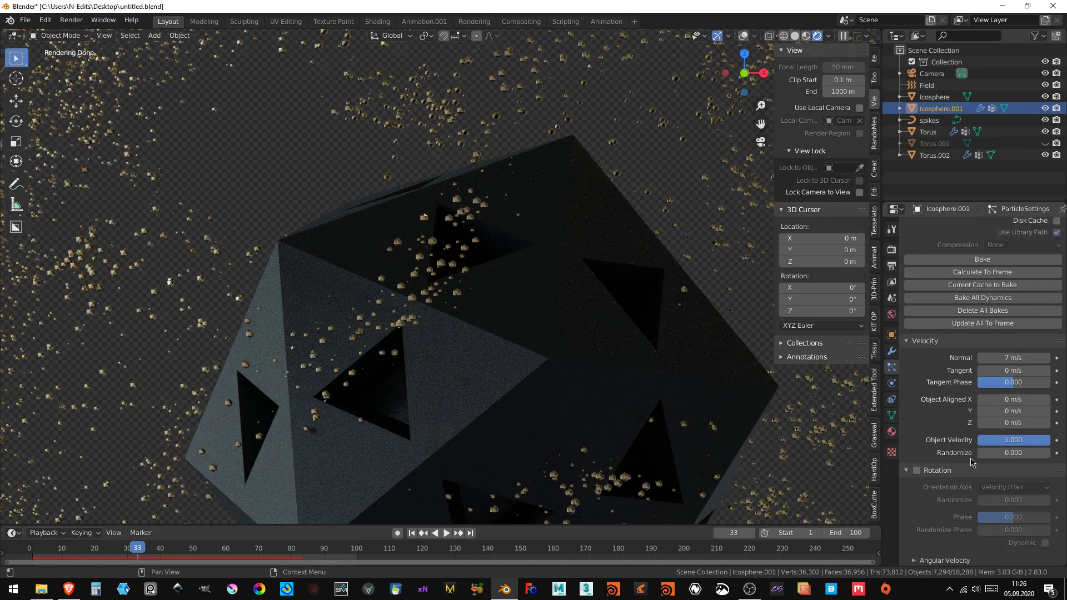
pyautogui.click(916, 447)
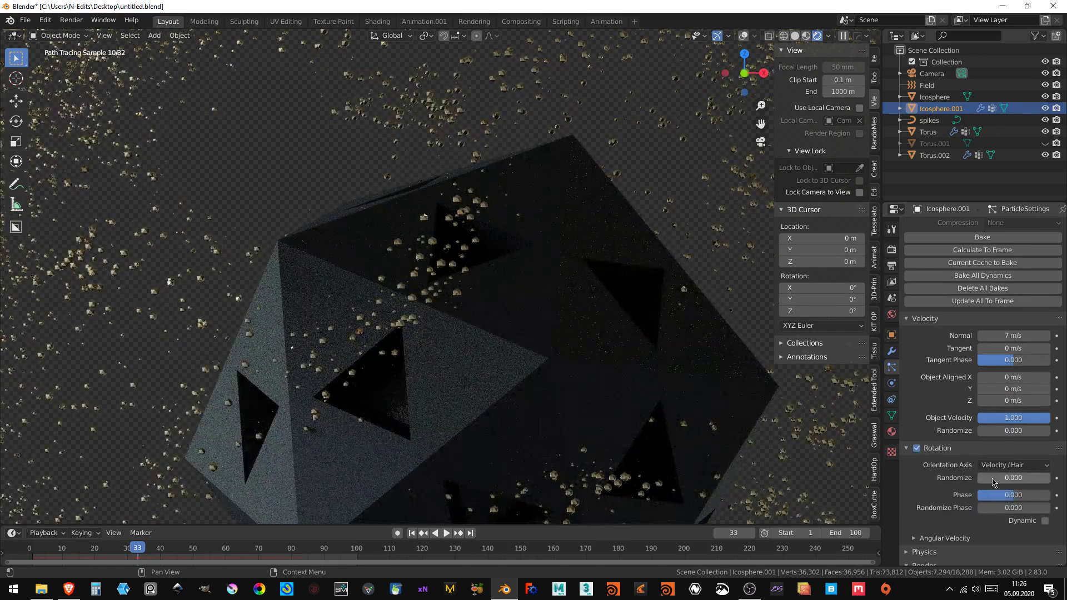
pyautogui.click(997, 466)
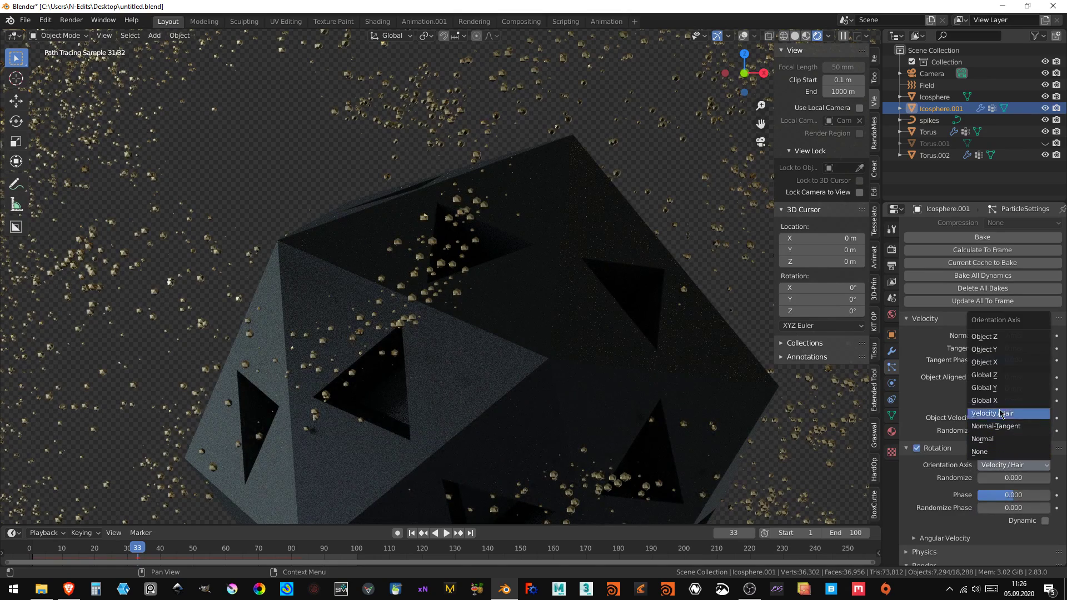
pyautogui.click(1000, 361)
pyautogui.moveTo(998, 482); pyautogui.dragTo(1041, 484)
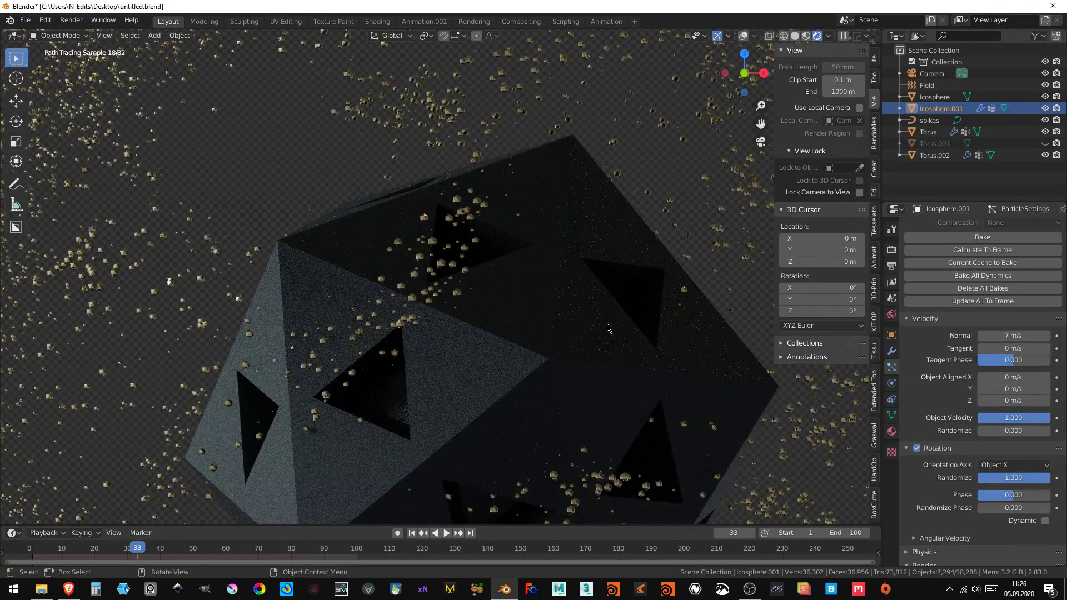
# - Set the particle orientation axis to Normal, offset the phase, and bake the cache
pyautogui.click(1008, 465)
pyautogui.click(1006, 439)
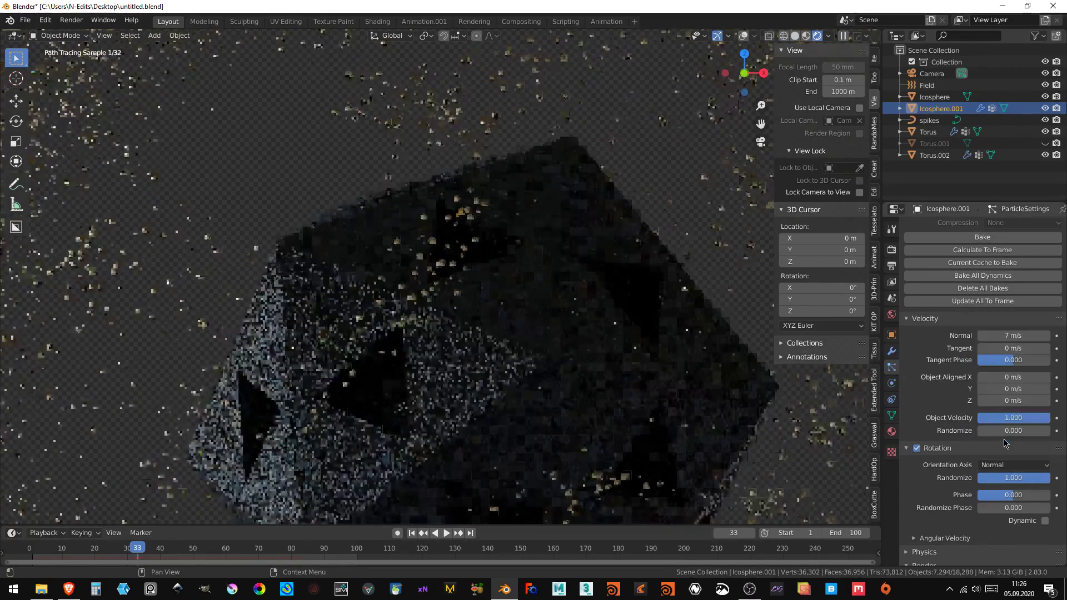
pyautogui.moveTo(1025, 495); pyautogui.dragTo(1057, 495)
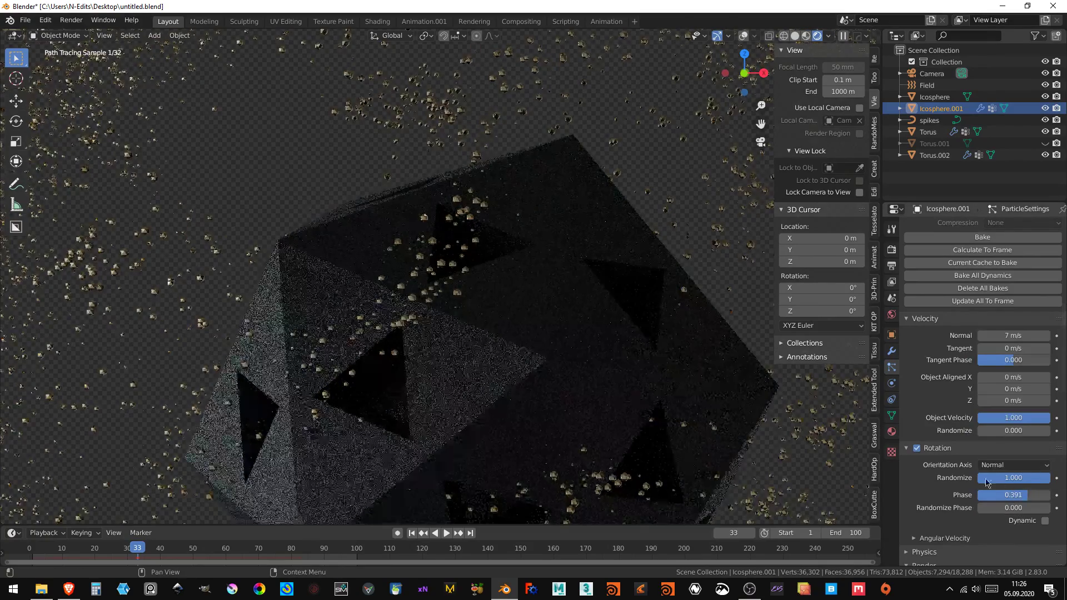
pyautogui.scroll(5, 978, 389)
pyautogui.click(968, 375)
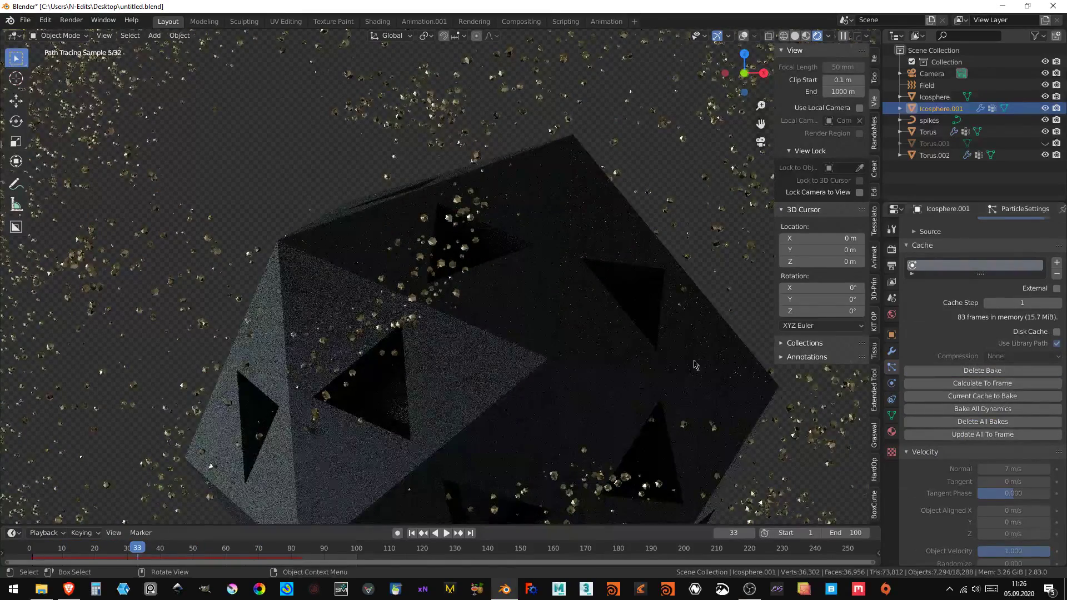
# - Delete the Torus particle bake, enable Normal-aligned rotation, and re-bake
pyautogui.click(928, 132)
pyautogui.click(991, 369)
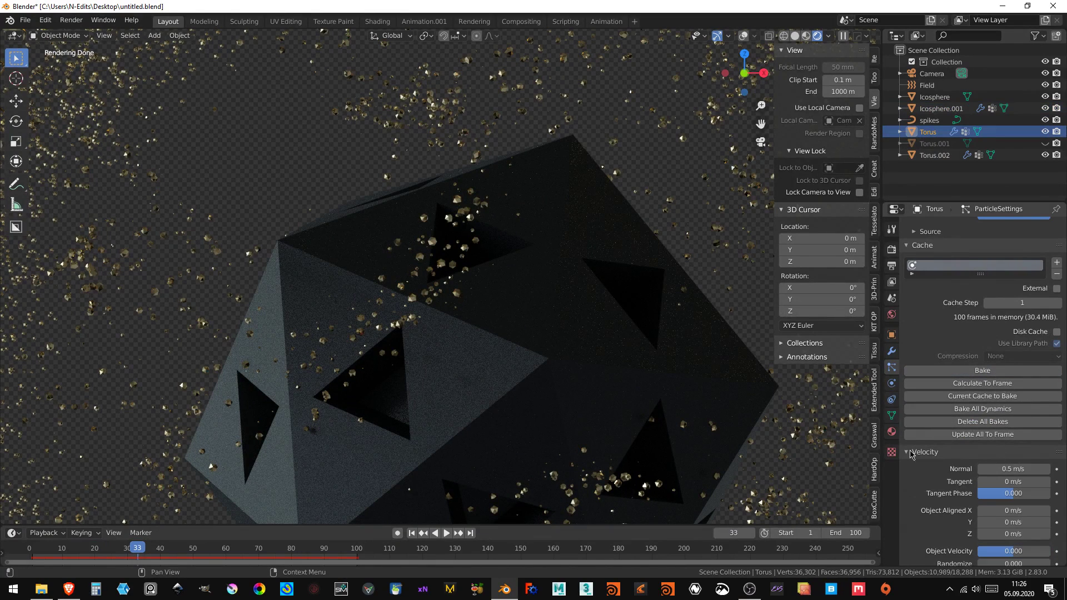
pyautogui.scroll(5, 925, 251)
pyautogui.scroll(-10, 925, 356)
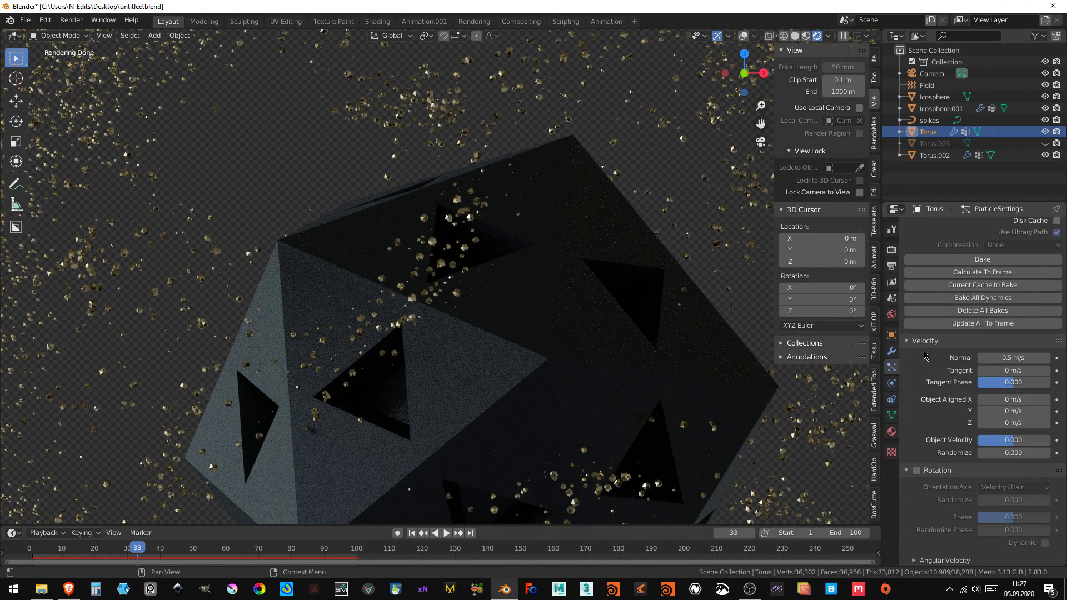
pyautogui.click(917, 471)
pyautogui.click(1012, 487)
pyautogui.click(1000, 466)
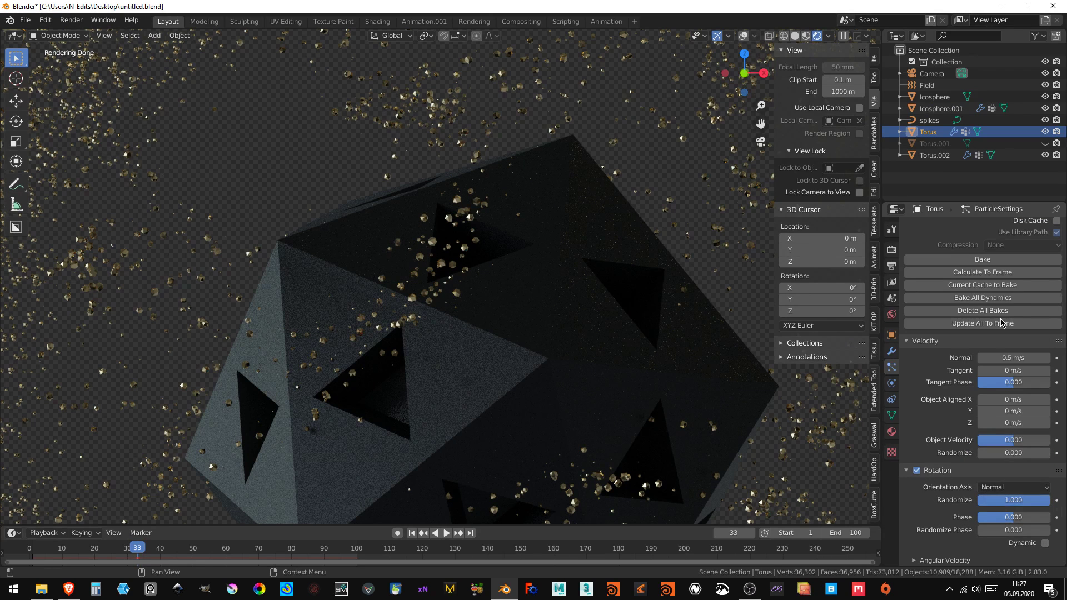
pyautogui.click(998, 260)
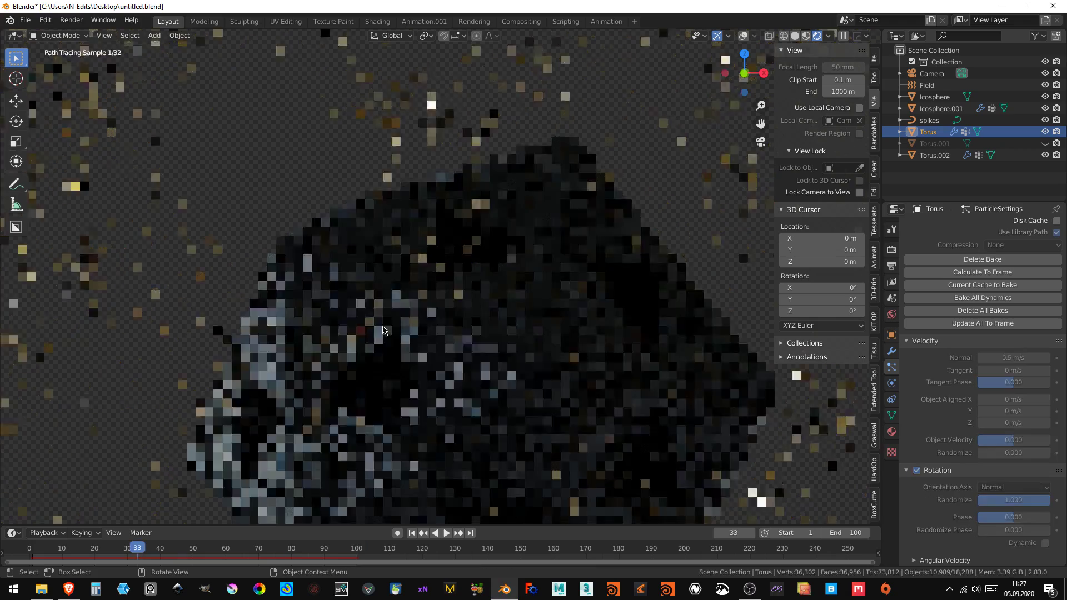
# - Split the 3D viewport into two side-by-side views
pyautogui.scroll(-8, 390, 337)
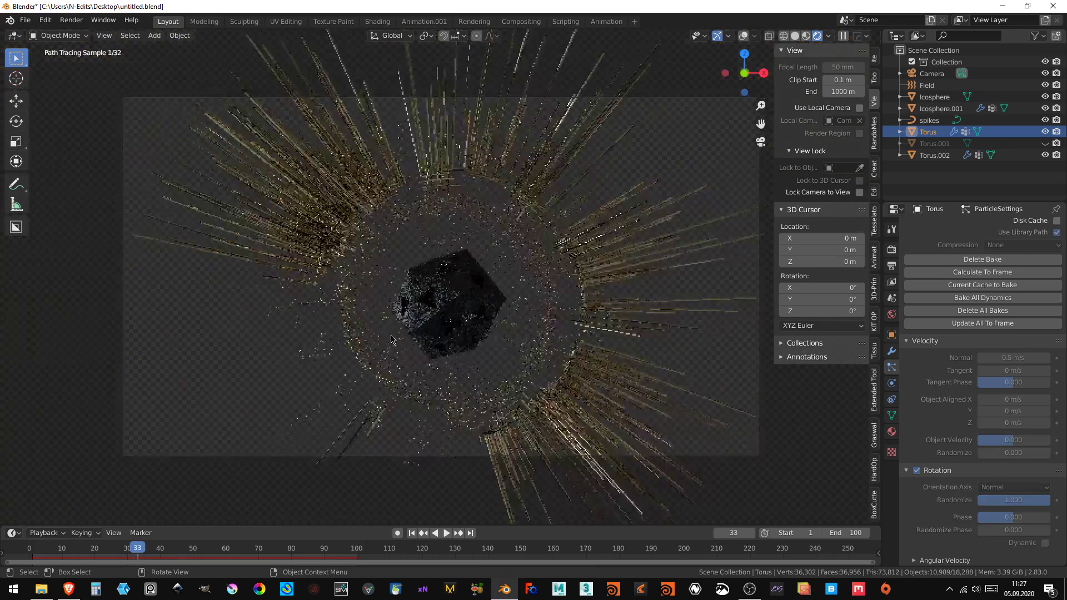
pyautogui.scroll(-2, 400, 333)
pyautogui.scroll(3, 416, 331)
pyautogui.scroll(3, 435, 328)
pyautogui.scroll(-4, 435, 327)
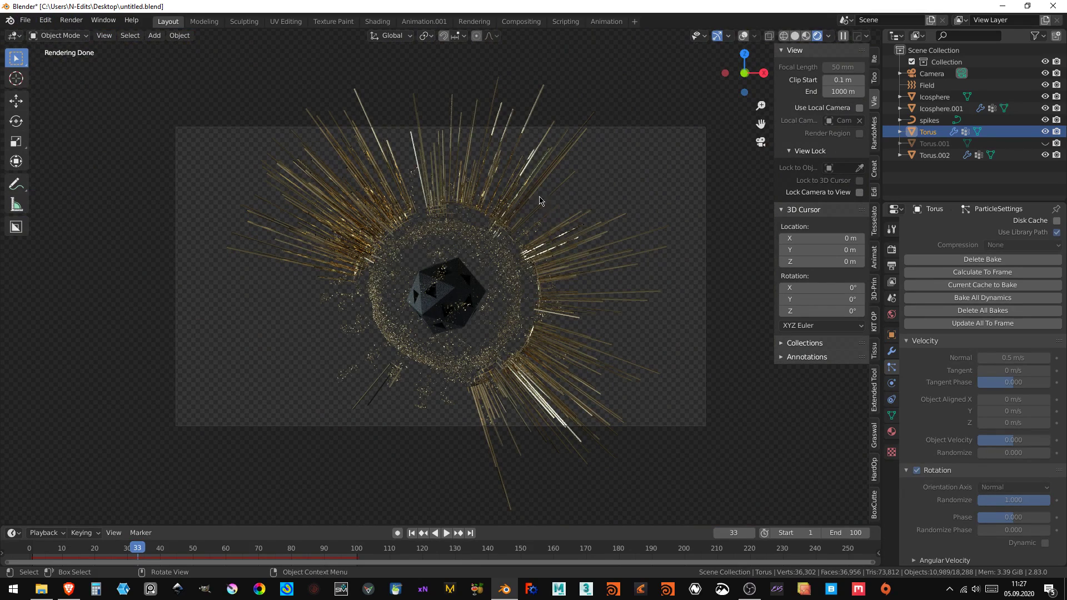
pyautogui.scroll(2, 539, 200)
pyautogui.moveTo(878, 33)
pyautogui.mouseDown()
pyautogui.moveTo(711, 82)
pyautogui.moveTo(428, 82)
pyautogui.mouseUp()
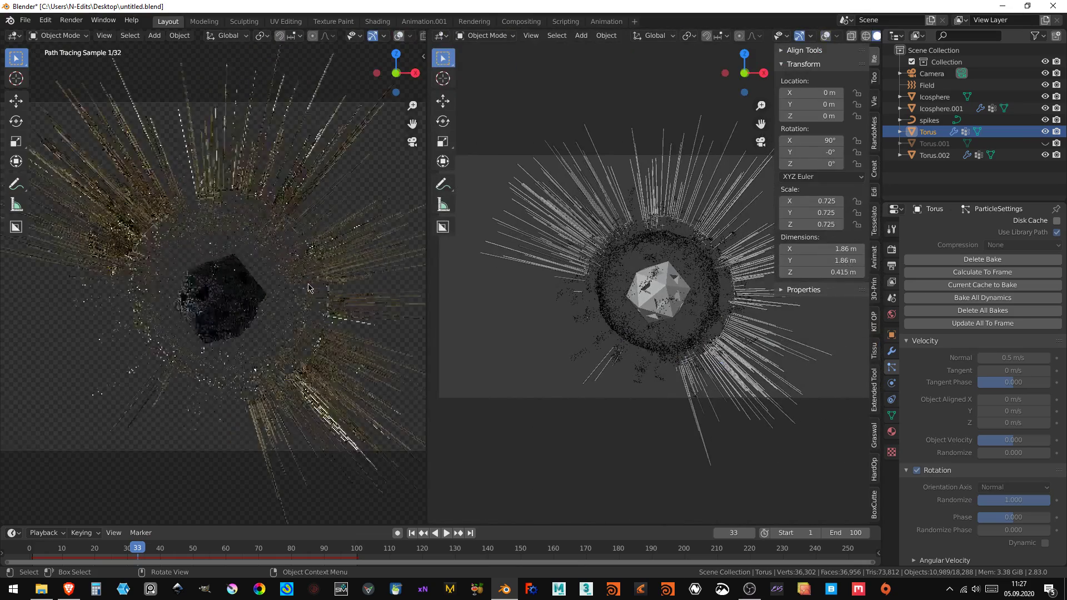
# - Turn the new right-hand area into a Shader Editor showing the World nodes
pyautogui.click(440, 35)
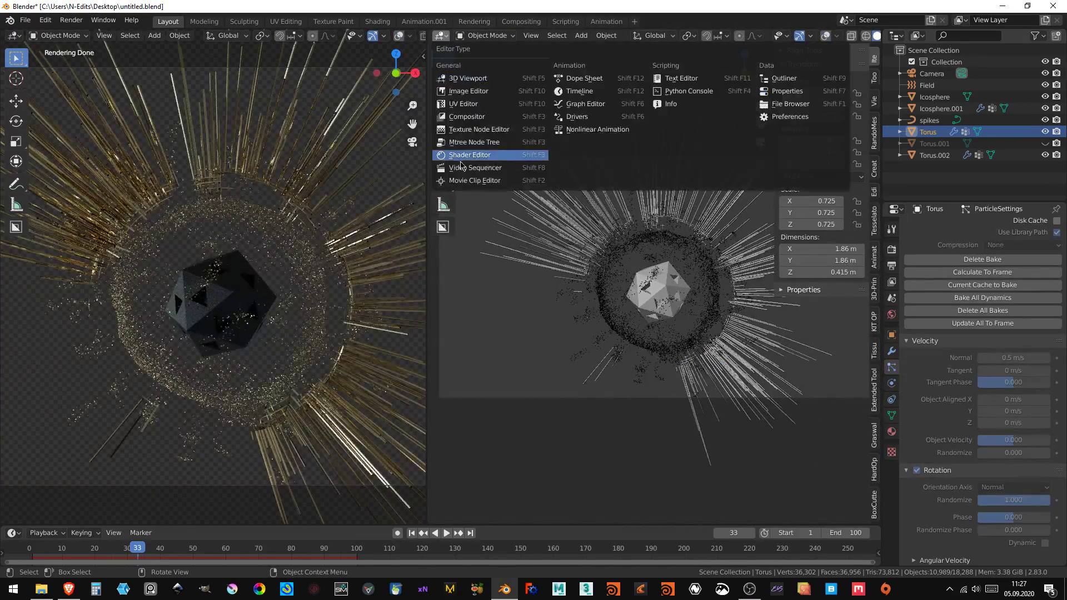
pyautogui.click(461, 156)
pyautogui.click(473, 36)
pyautogui.click(468, 36)
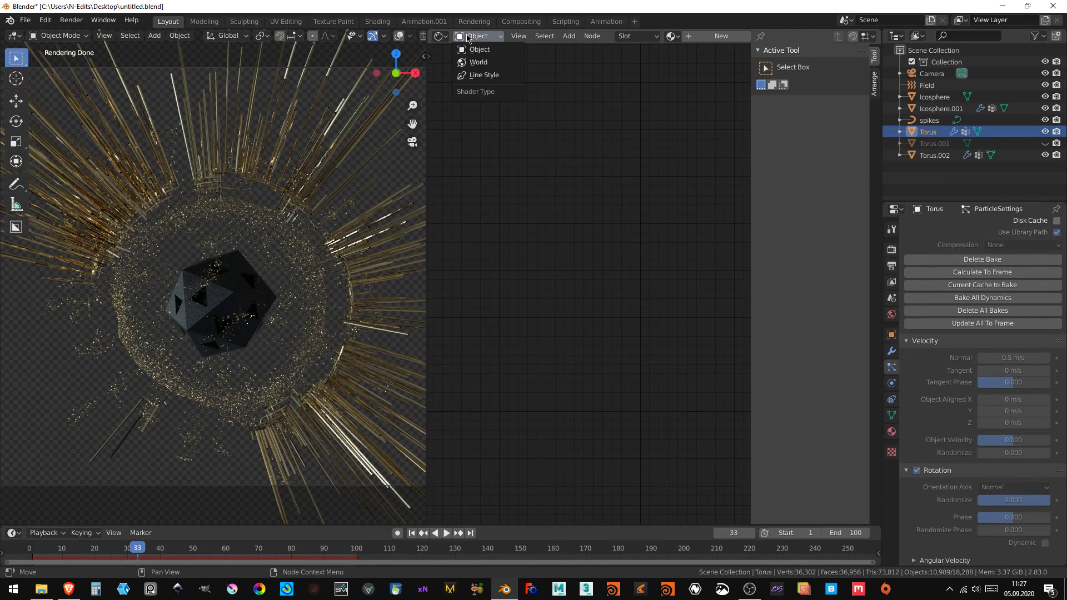
pyautogui.click(477, 62)
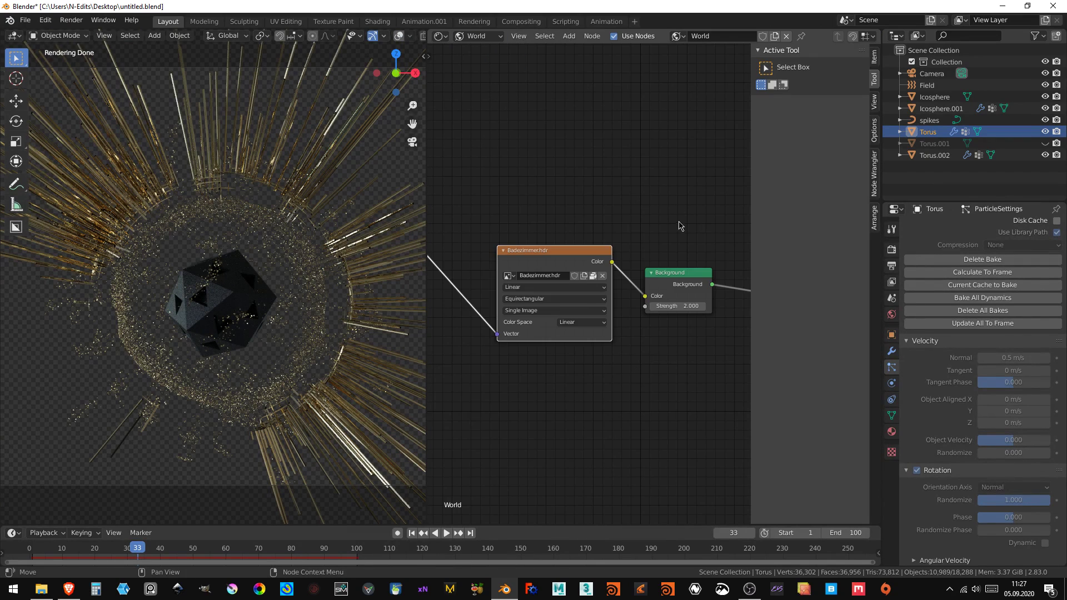
# - Try 9.hdr and 8.hdr as the environment image, settling on 10.hdr
pyautogui.click(602, 276)
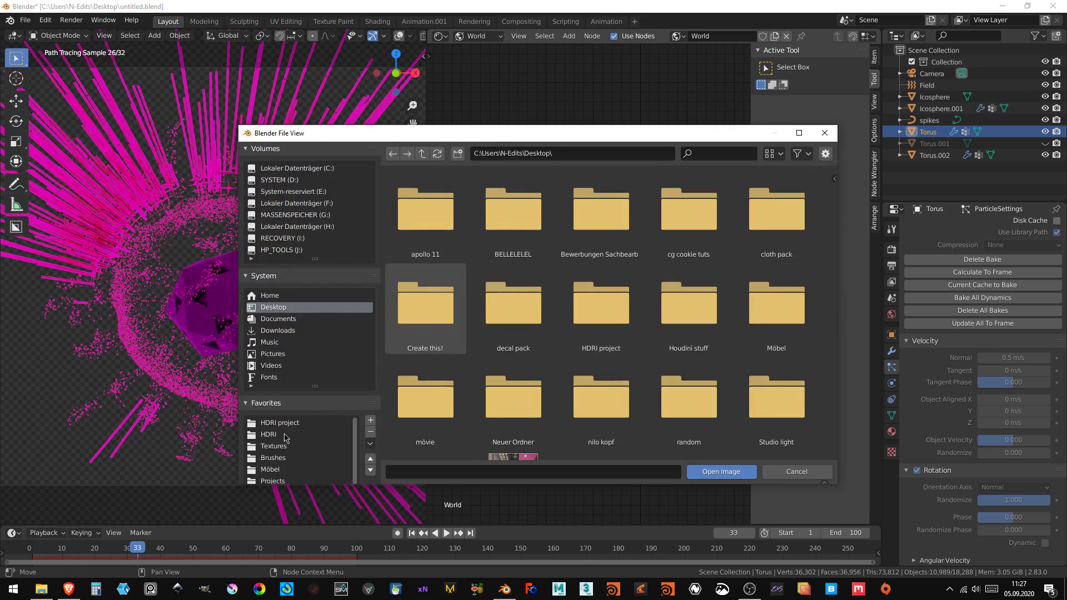
pyautogui.click(275, 434)
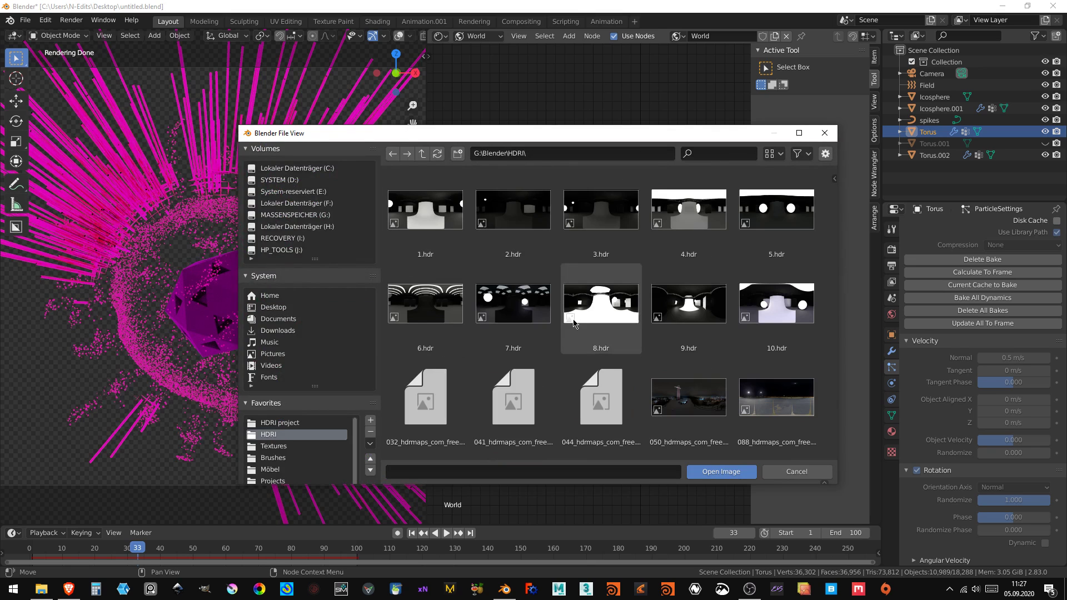
pyautogui.doubleClick(699, 310)
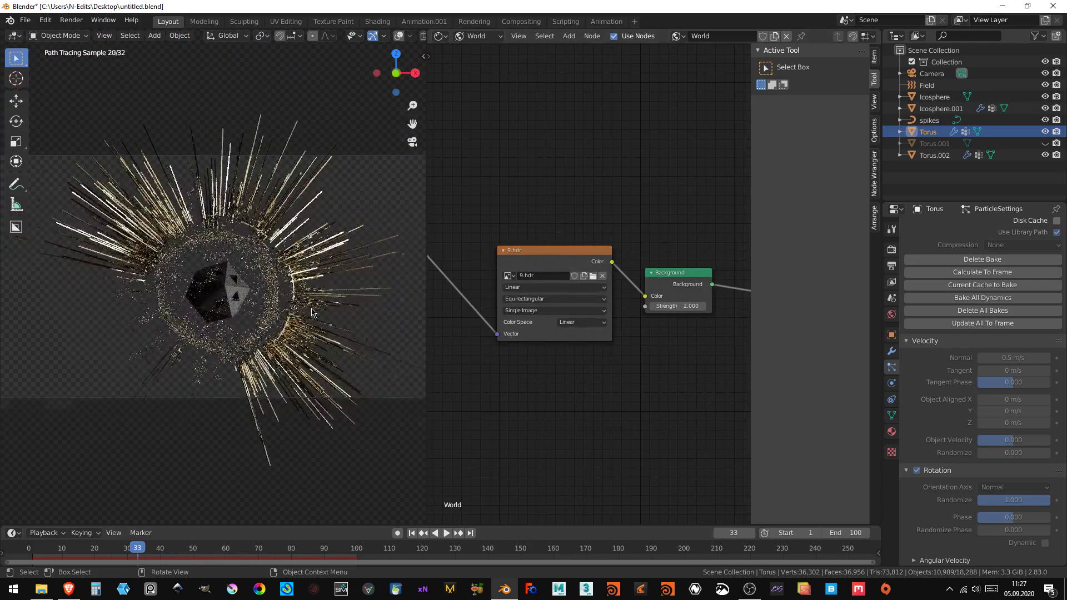
pyautogui.click(593, 276)
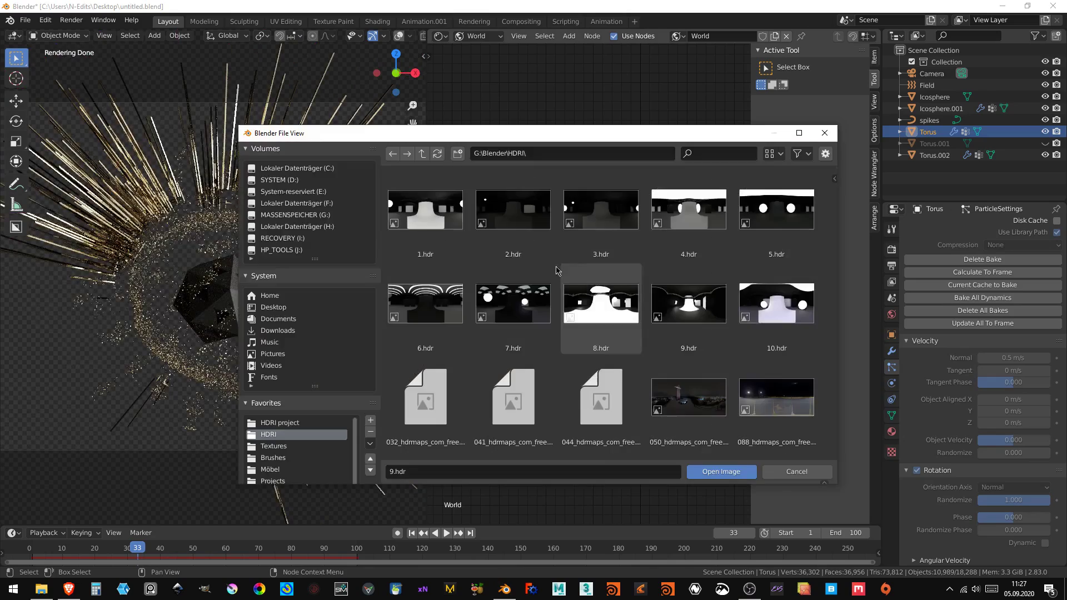
pyautogui.doubleClick(588, 308)
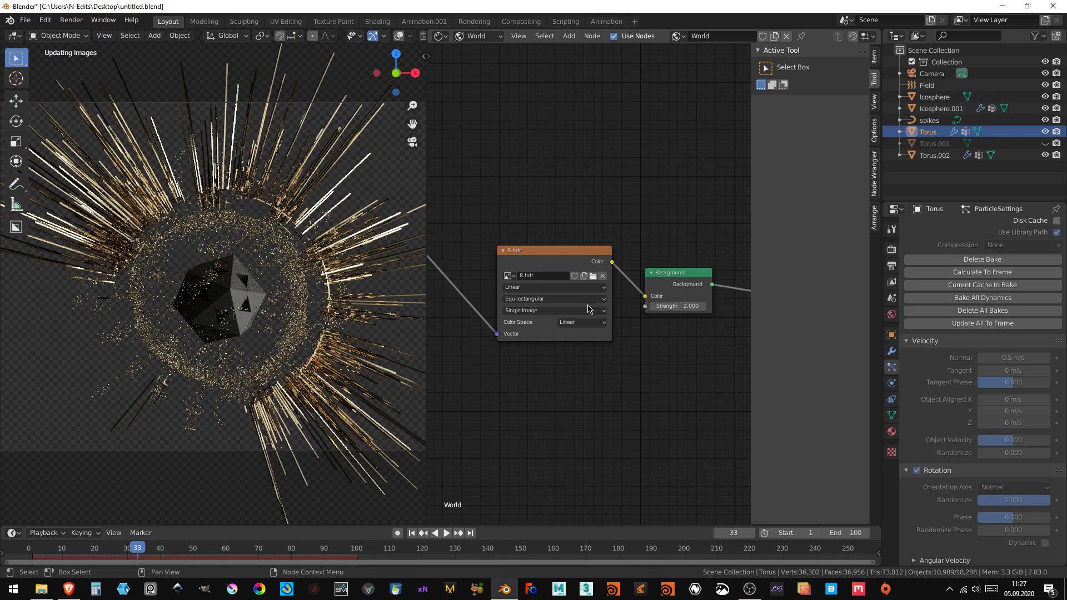
pyautogui.click(592, 277)
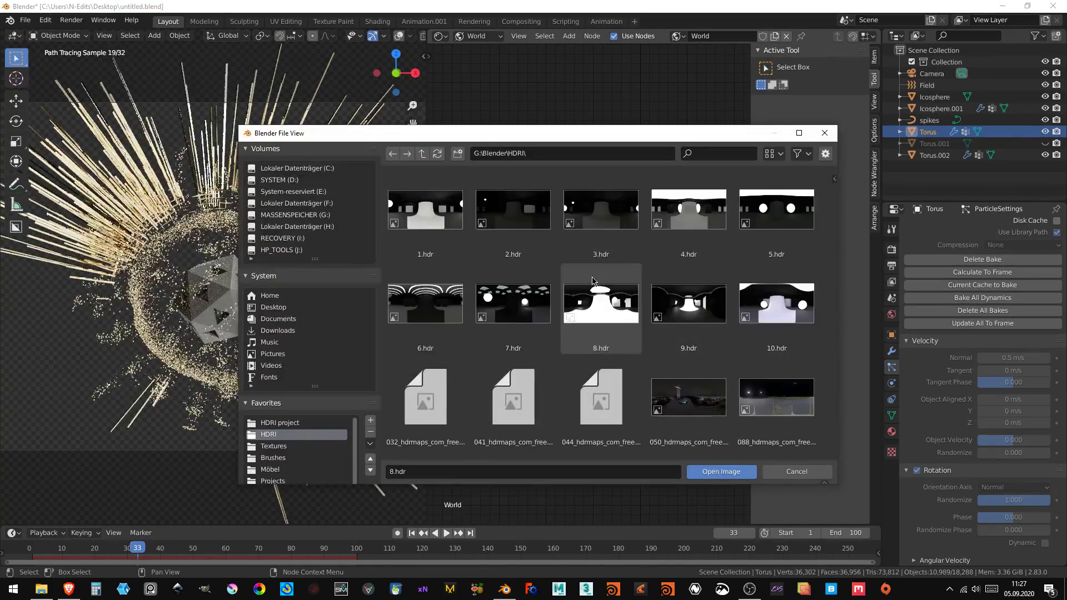
pyautogui.click(758, 310)
pyautogui.doubleClick(757, 309)
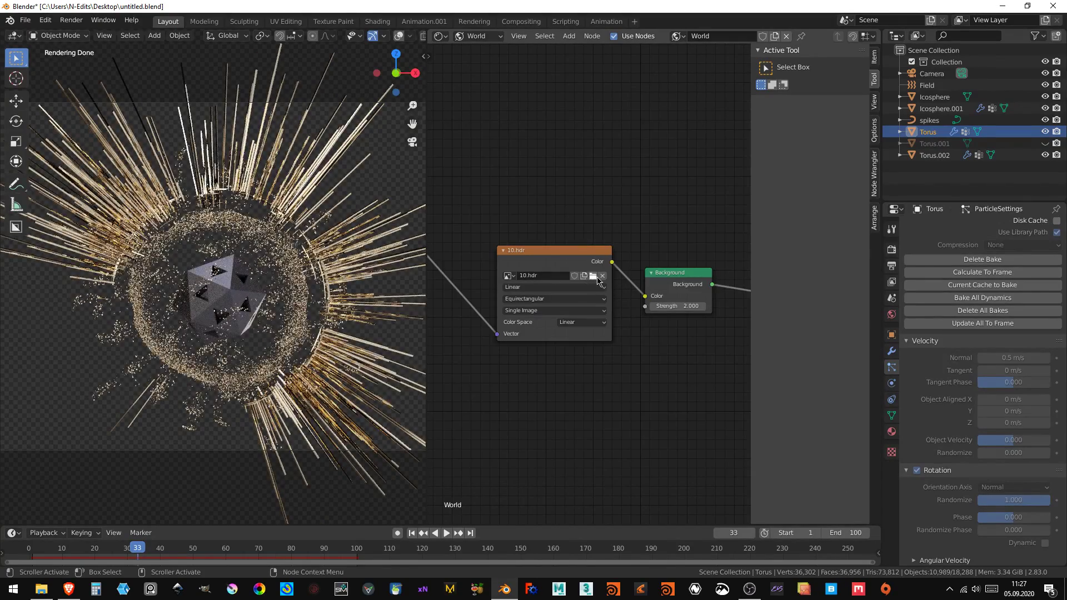
pyautogui.scroll(-3, 308, 311)
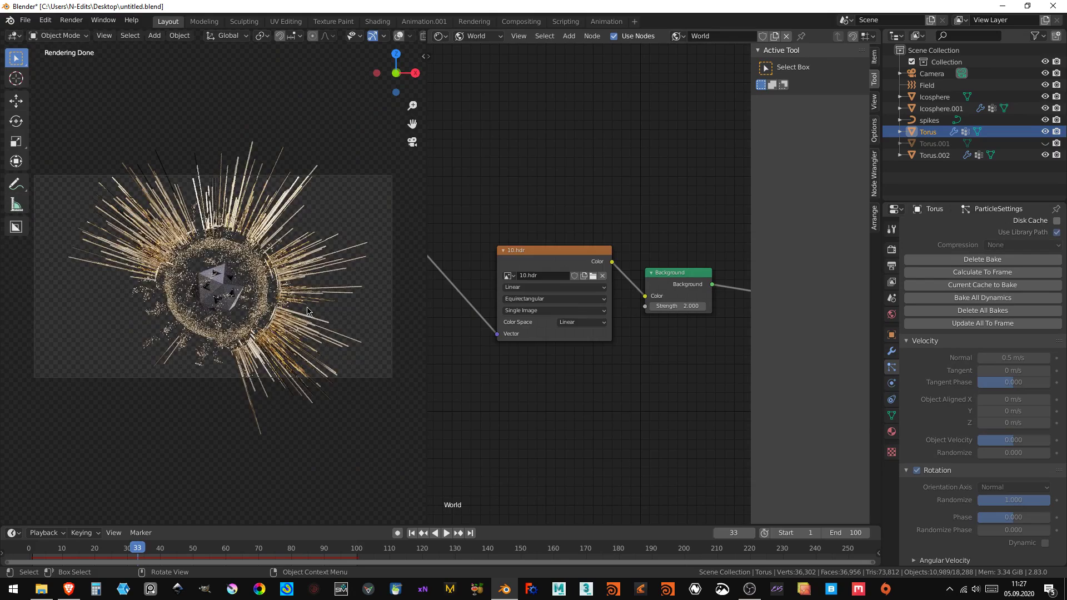
pyautogui.scroll(4, 304, 324)
# - Rotate the 10.hdr environment 180° around Z in the Mapping node
pyautogui.moveTo(456, 352); pyautogui.dragTo(587, 363, button='middle')
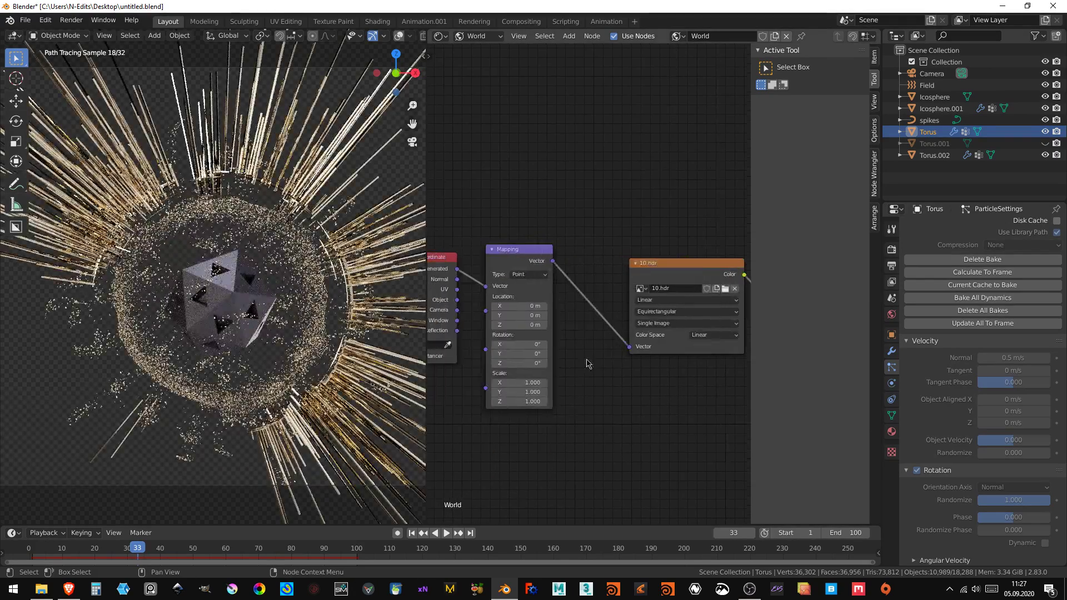
pyautogui.click(538, 364)
pyautogui.write('90d')
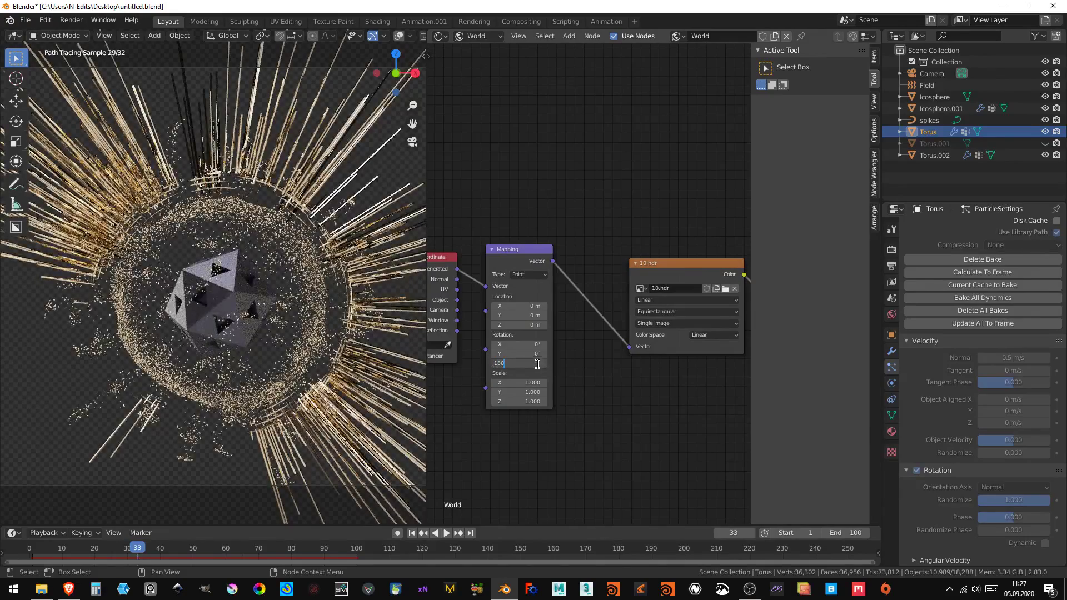
pyautogui.click(536, 364)
pyautogui.write('180d')
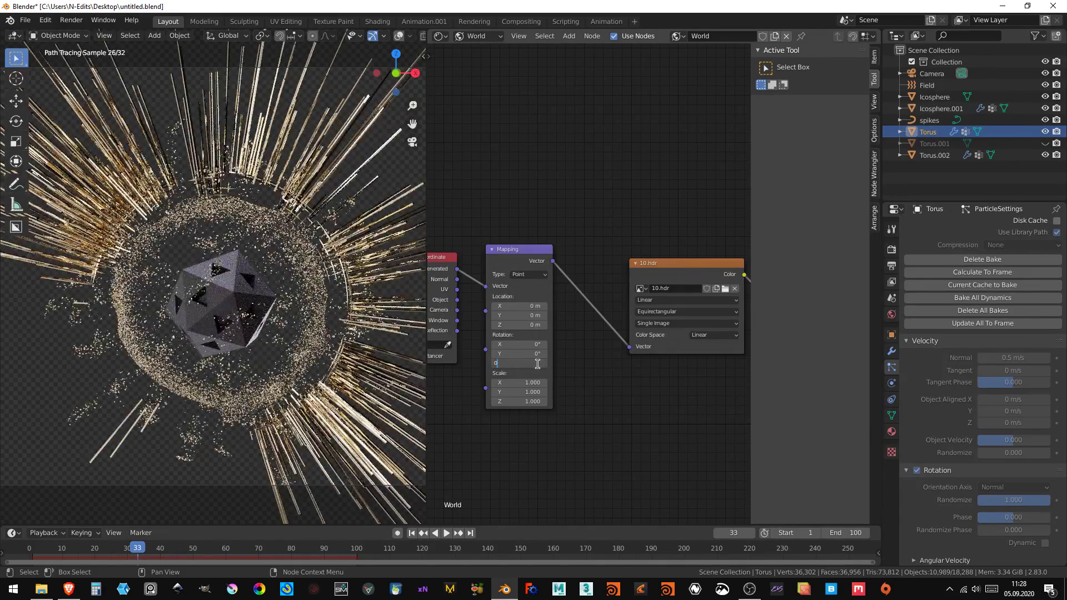
pyautogui.click(537, 363)
pyautogui.write('0d')
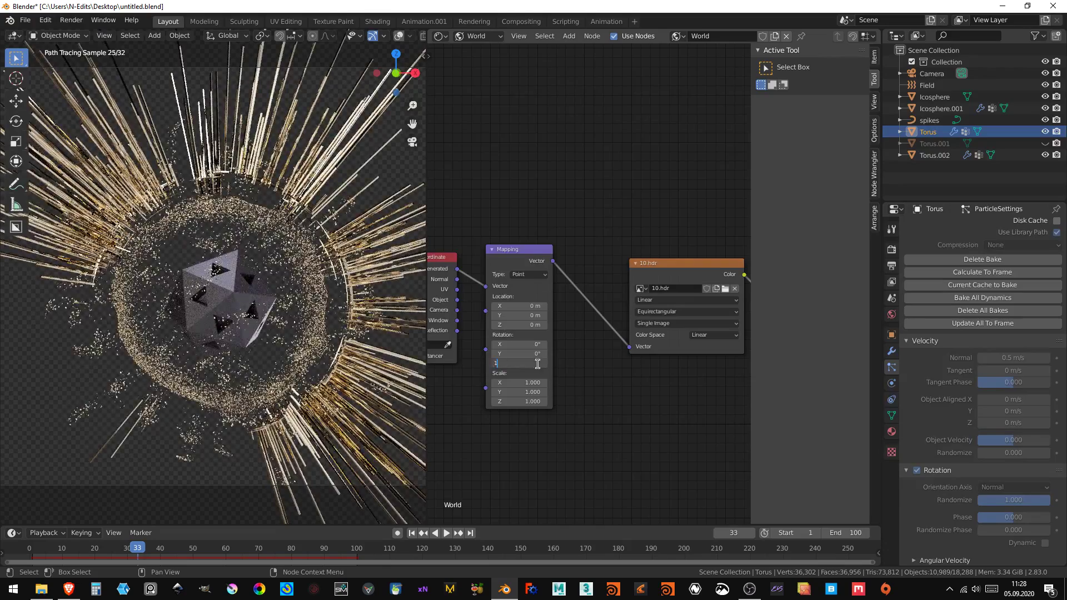
pyautogui.scroll(-4, 338, 286)
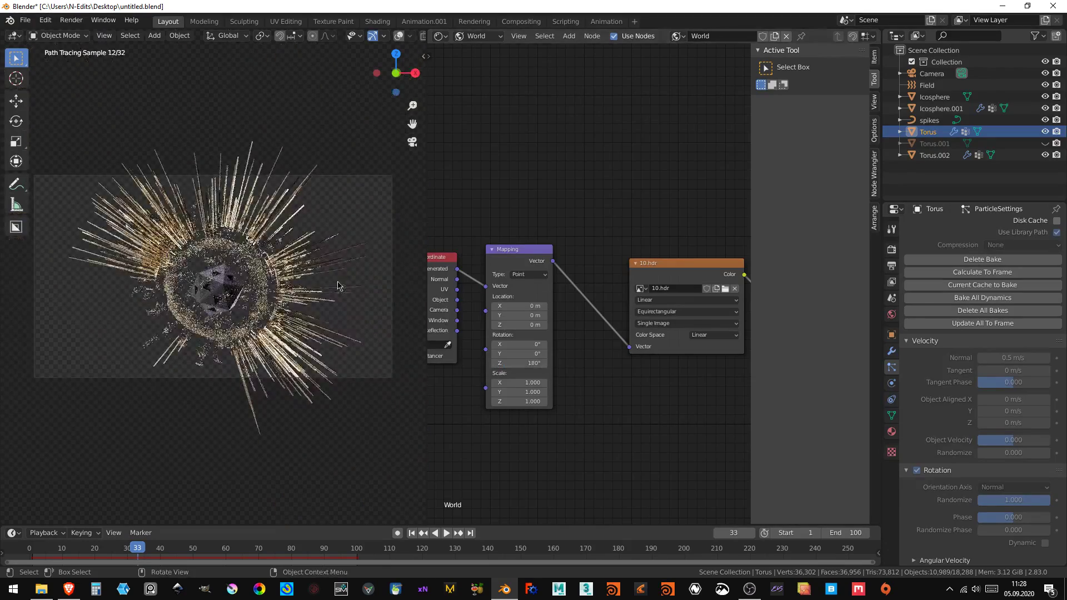
pyautogui.hotkey('shift', 'a')
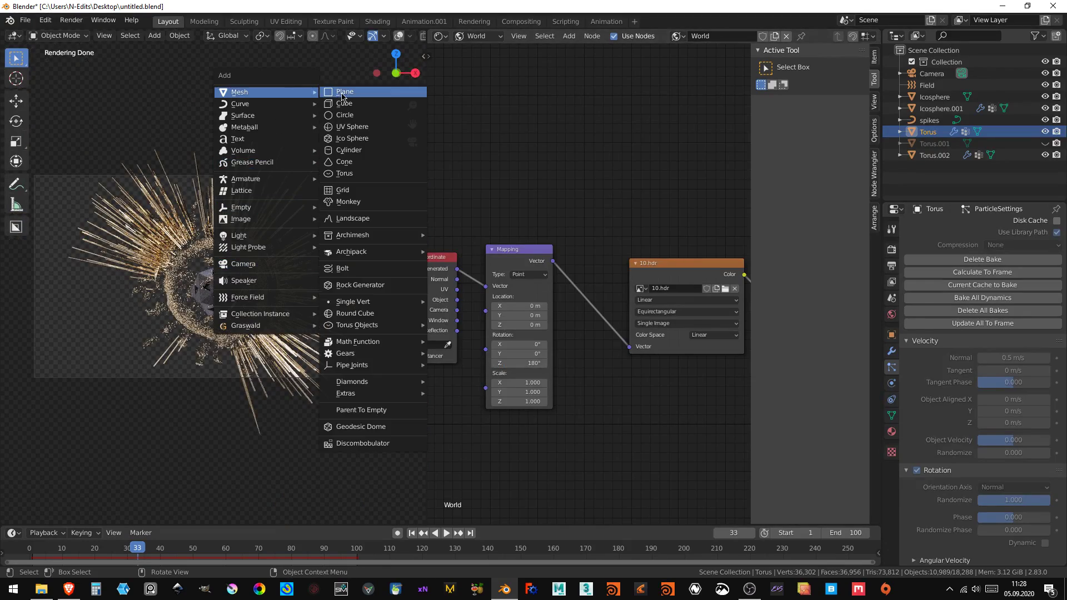
# - Add a plane scaled to 8.135 and lowered about 3 m beneath the sphere
pyautogui.click(343, 92)
pyautogui.press('s')
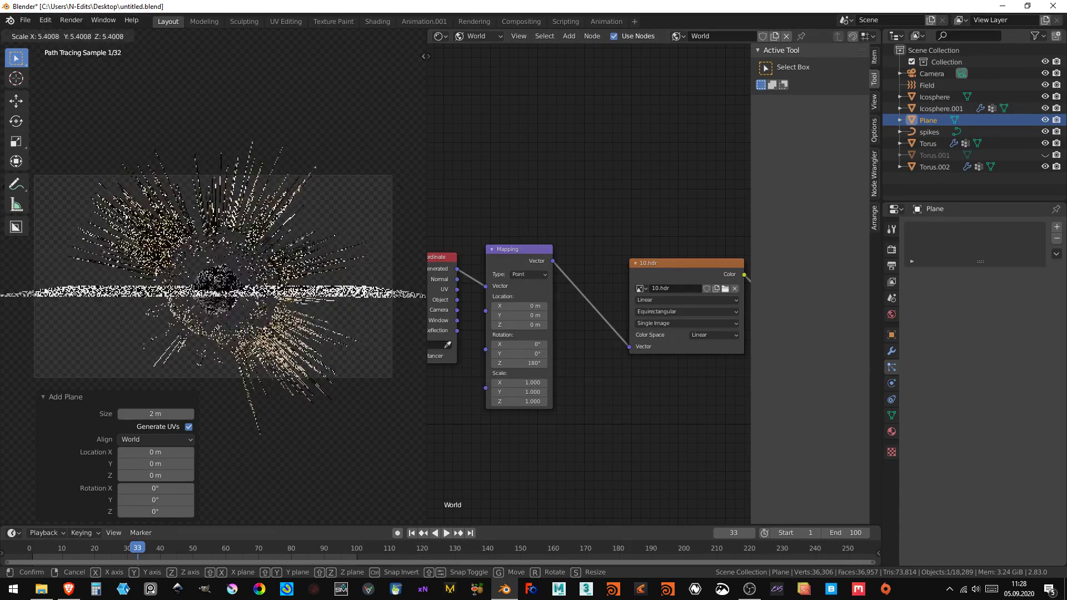
pyautogui.click(282, 181)
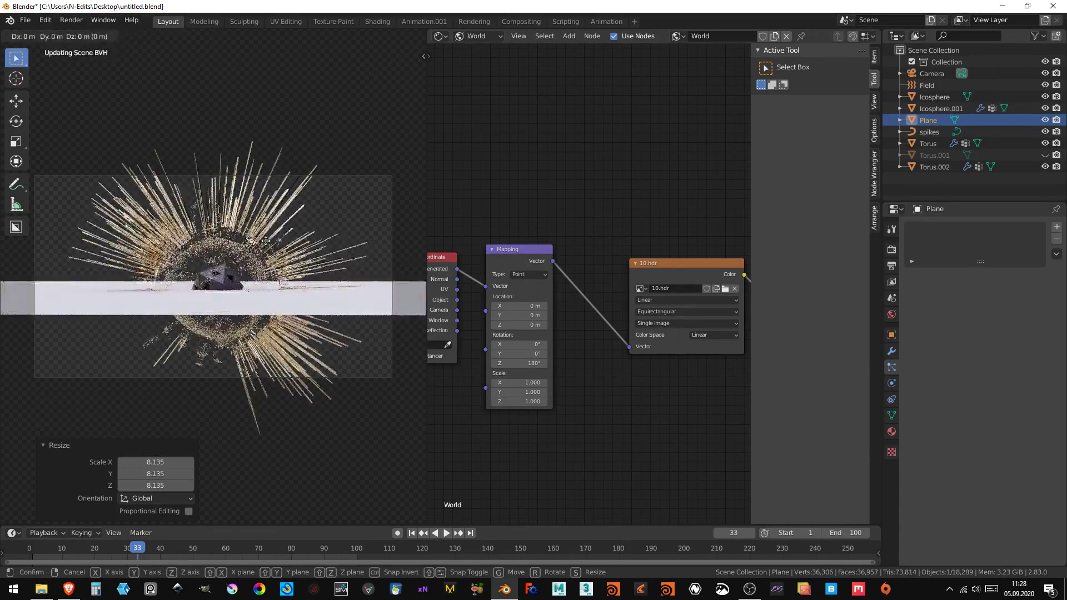
pyautogui.press('g')
pyautogui.press('z')
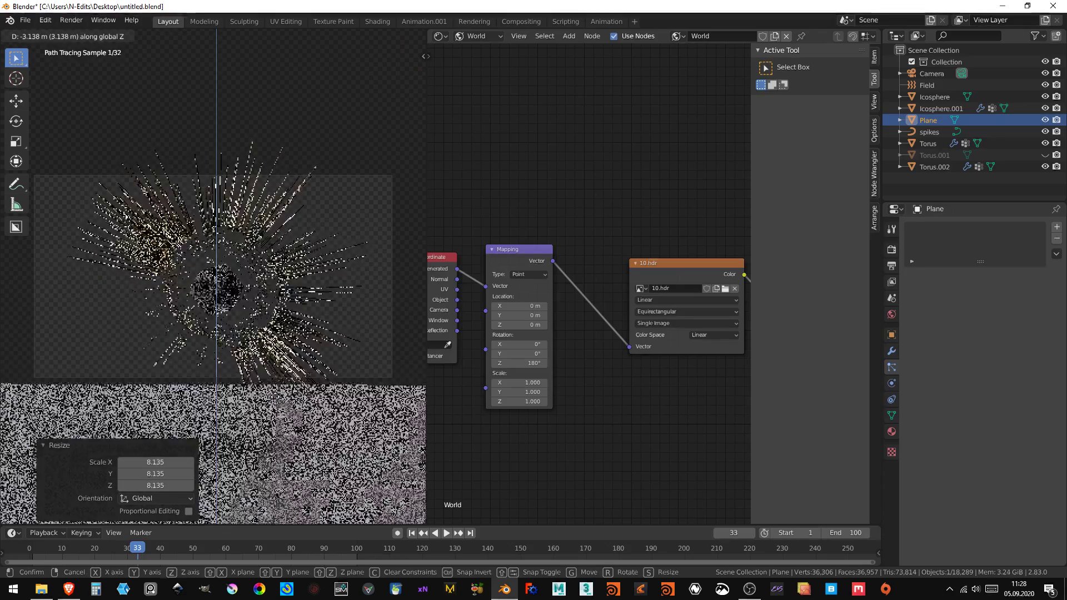
pyautogui.click(281, 395)
# - Scale the plane up by 1.164, return to solid shading, and save the file
pyautogui.press('s')
pyautogui.click(284, 401)
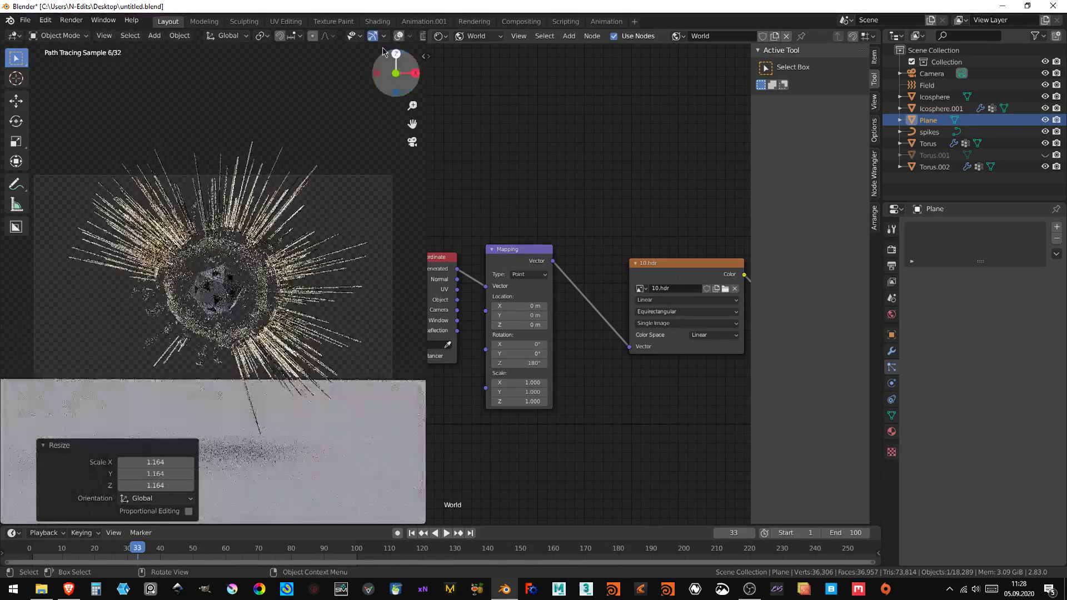
pyautogui.scroll(-3, 388, 36)
pyautogui.click(341, 37)
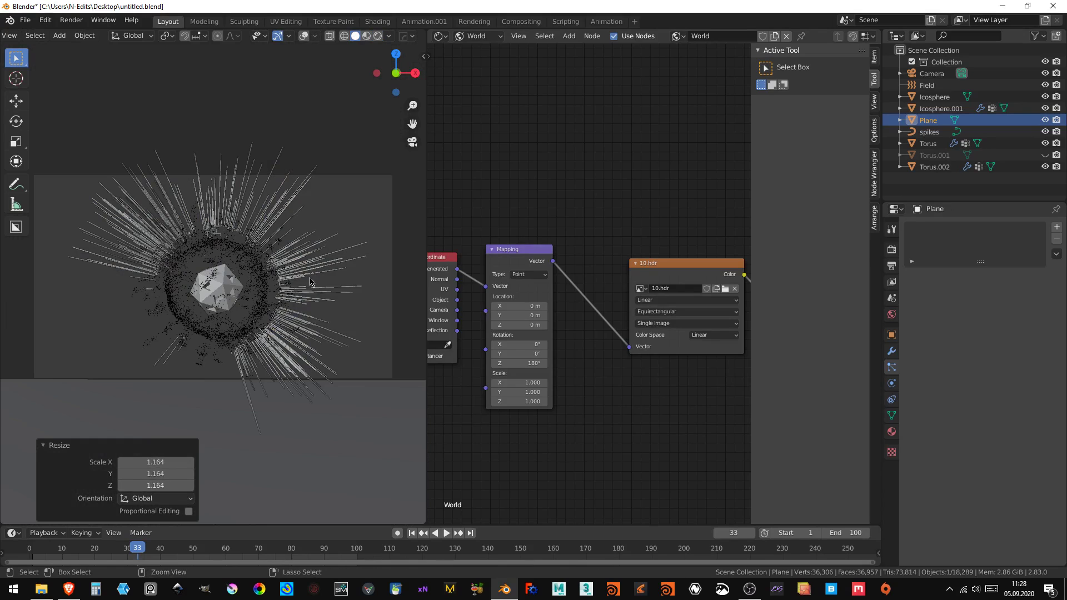
pyautogui.hotkey('ctrl', 's')
# - Extrude the plane's back edge straight up along Z into an upright wall
pyautogui.moveTo(311, 187); pyautogui.dragTo(279, 264, button='middle')
pyautogui.press('Tab')
pyautogui.hotkey('alt', 'a')
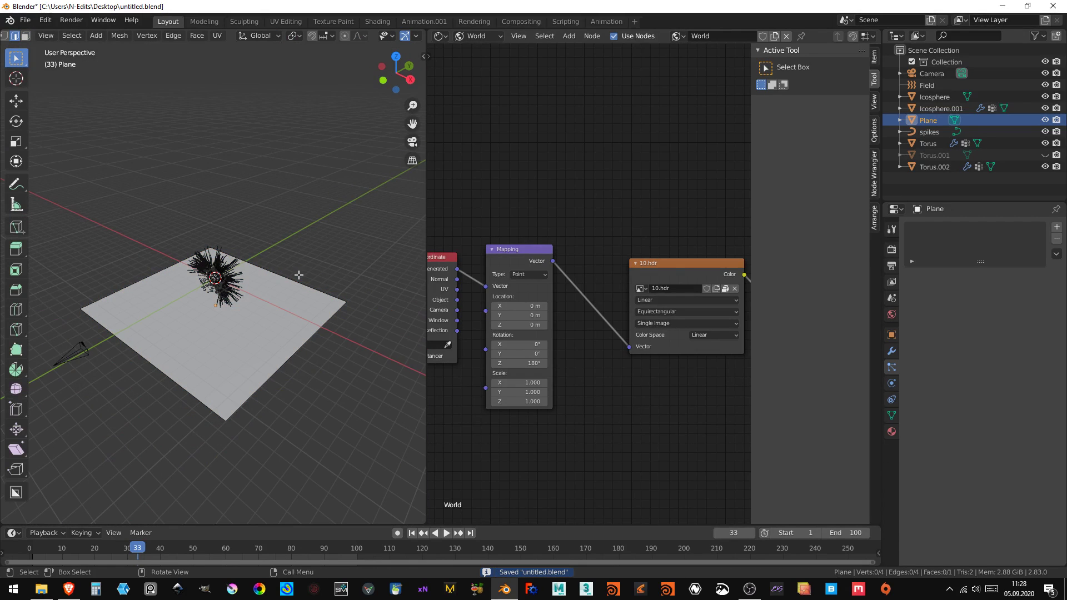
pyautogui.press('e')
pyautogui.press('z')
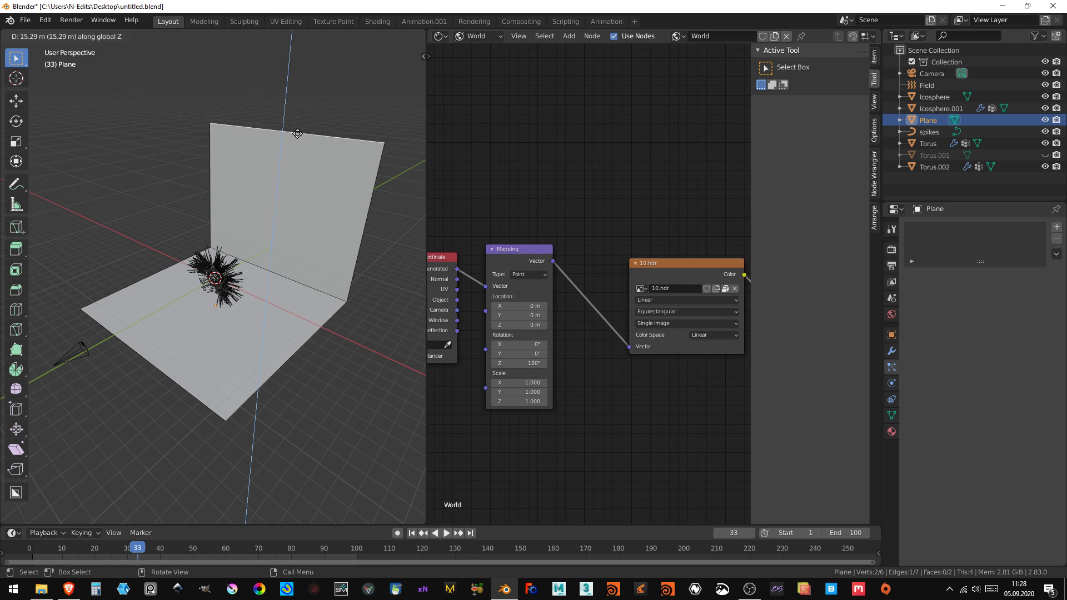
pyautogui.click(273, 285)
# - Bevel the wall's bottom corner with 16 segments, shade smooth, and view through the camera
pyautogui.hotkey('ctrl', 'b')
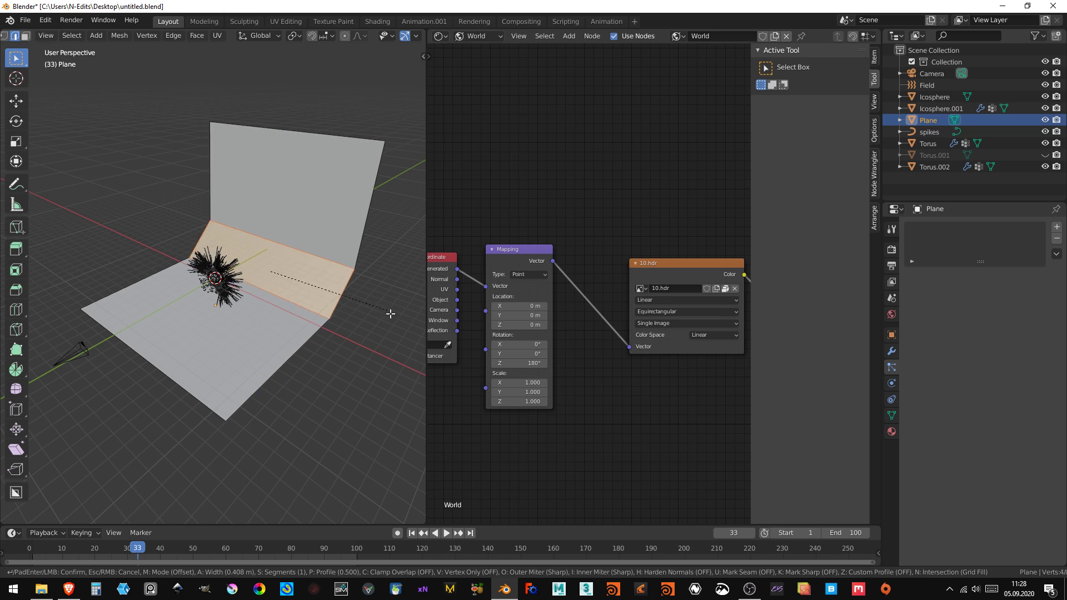
pyautogui.scroll(6, 405, 330)
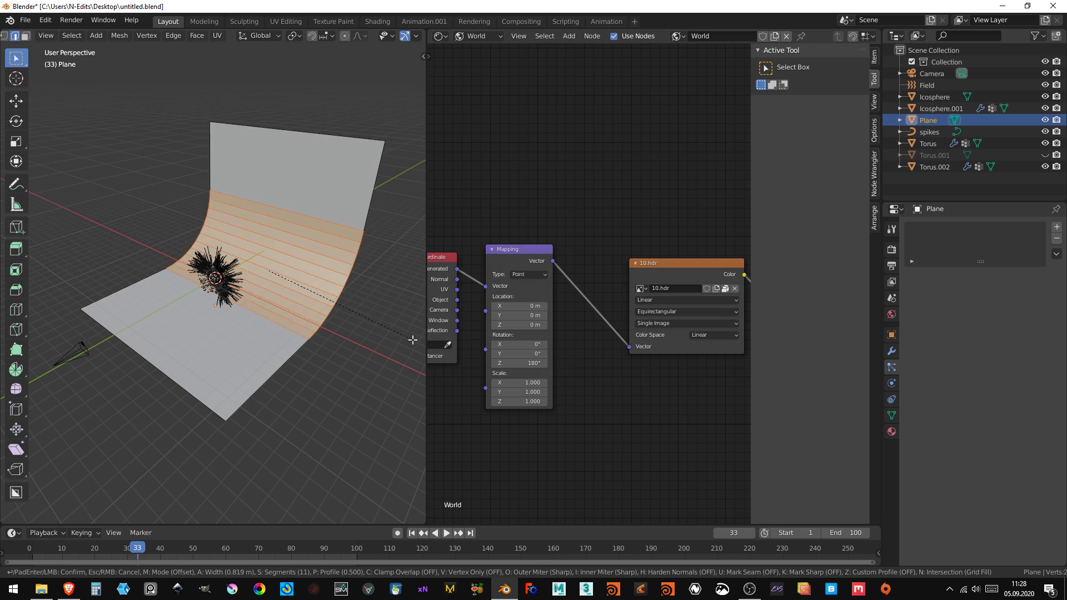
pyautogui.scroll(2, 20, 376)
pyautogui.click(20, 376)
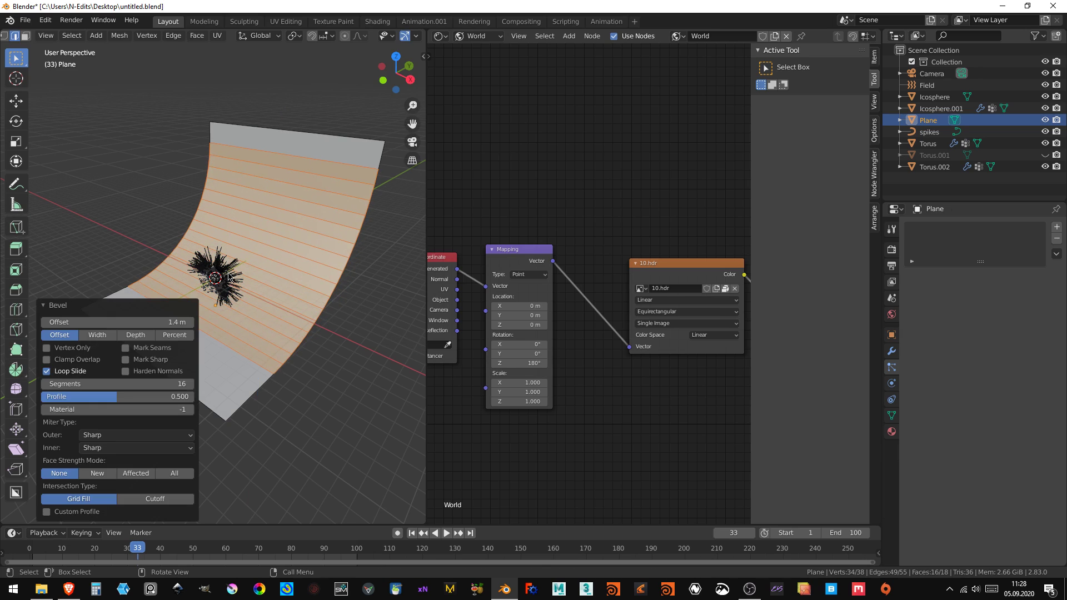
pyautogui.press('Tab')
pyautogui.rightClick(276, 264)
pyautogui.click(263, 257)
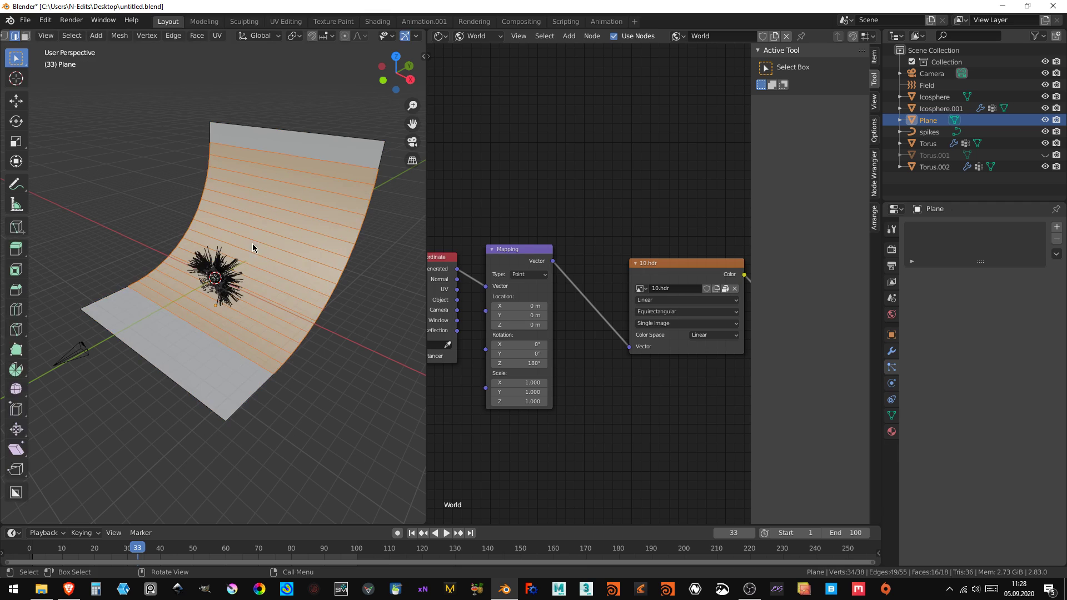
pyautogui.press('KP_0')
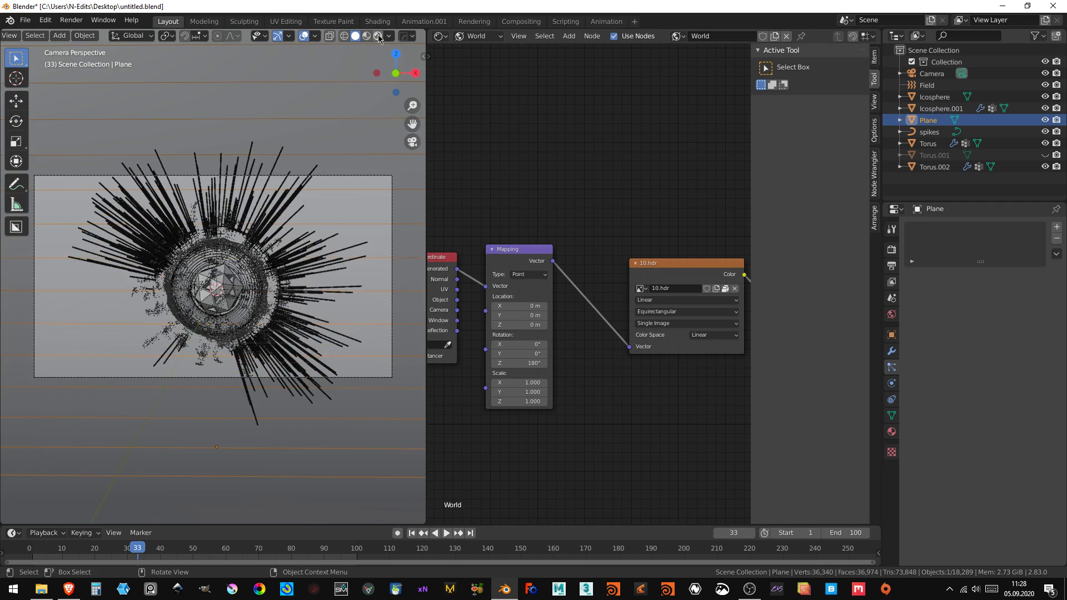
# - Switch the viewport to rendered shading with overlays hidden
pyautogui.click(378, 36)
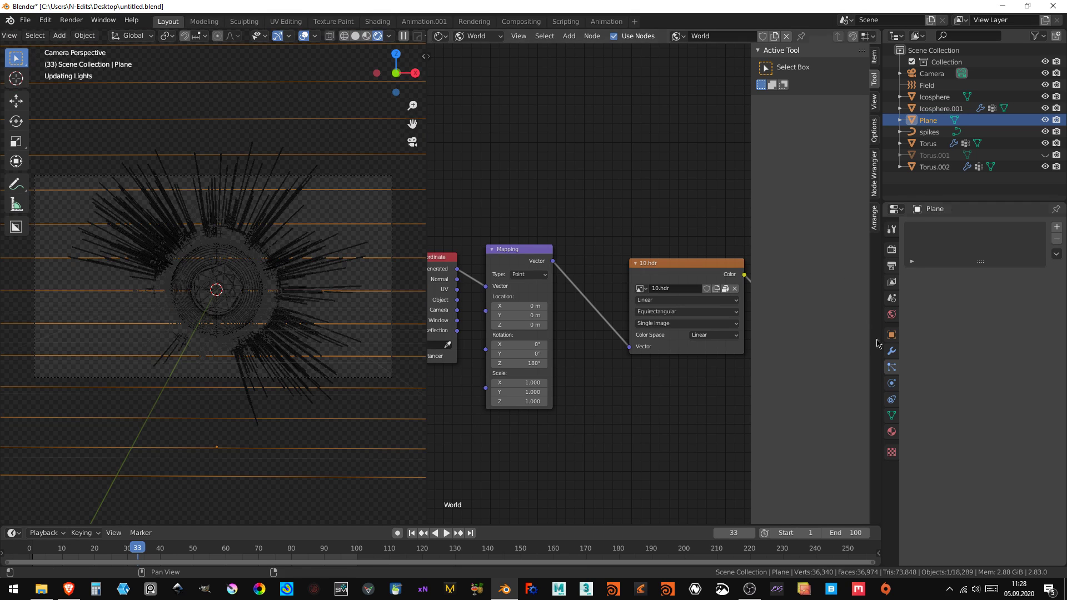
pyautogui.scroll(3, 261, 154)
pyautogui.scroll(3, 262, 154)
pyautogui.hotkey('shift', 'alt', 'z')
# - Give the plane a new material, Material.001, with black base colour and Specular 0.008
pyautogui.click(891, 432)
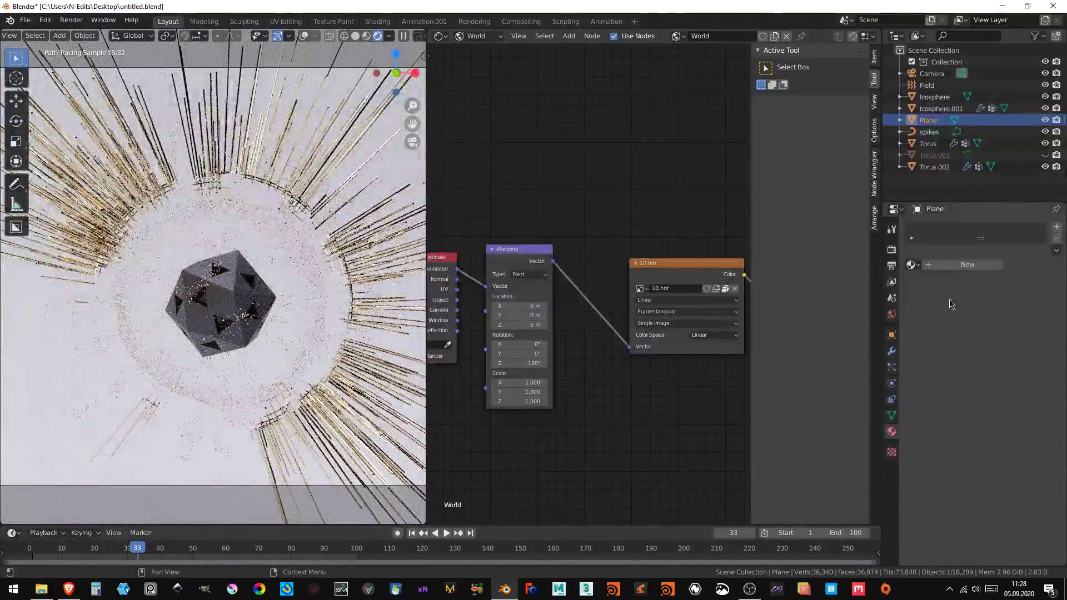
pyautogui.click(949, 264)
pyautogui.click(1017, 360)
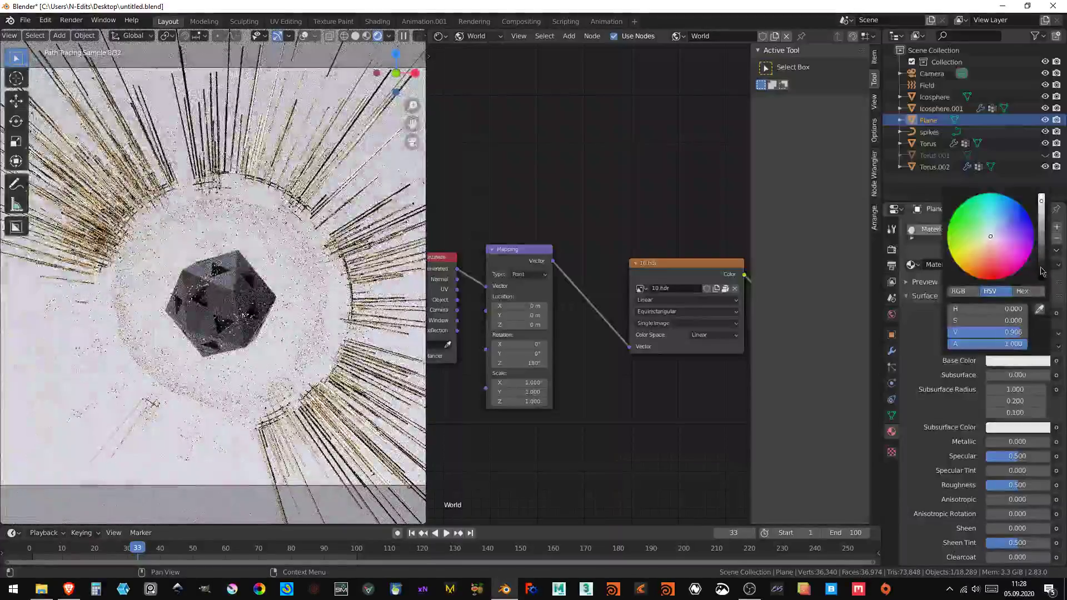
pyautogui.moveTo(1041, 211); pyautogui.dragTo(1038, 311)
pyautogui.moveTo(1017, 455)
pyautogui.mouseDown()
pyautogui.moveTo(978, 457)
pyautogui.moveTo(1025, 455)
pyautogui.moveTo(1012, 456)
pyautogui.mouseUp()
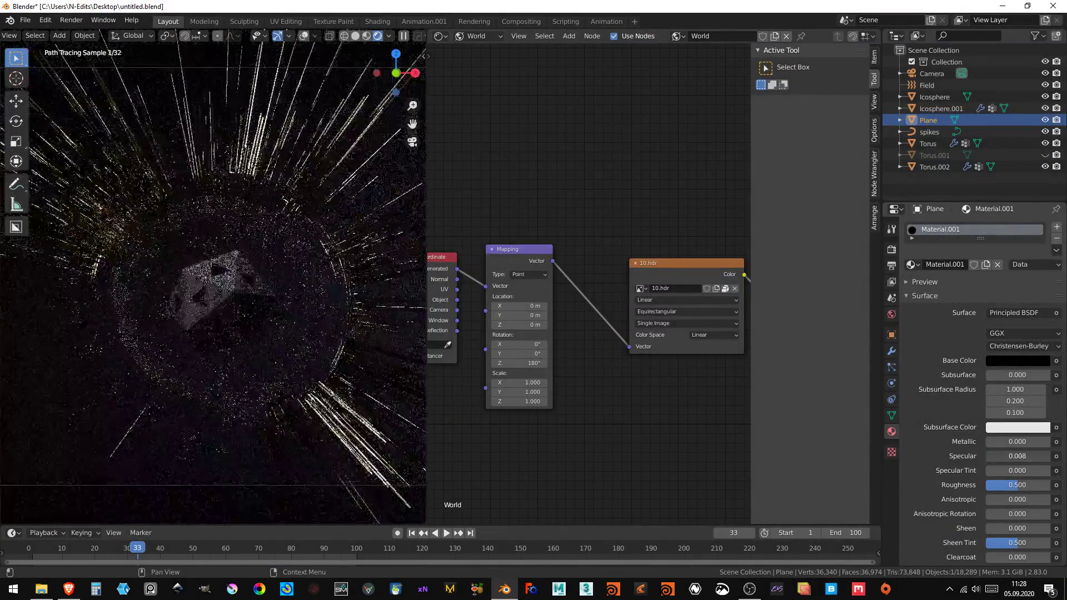
pyautogui.scroll(-2, 262, 279)
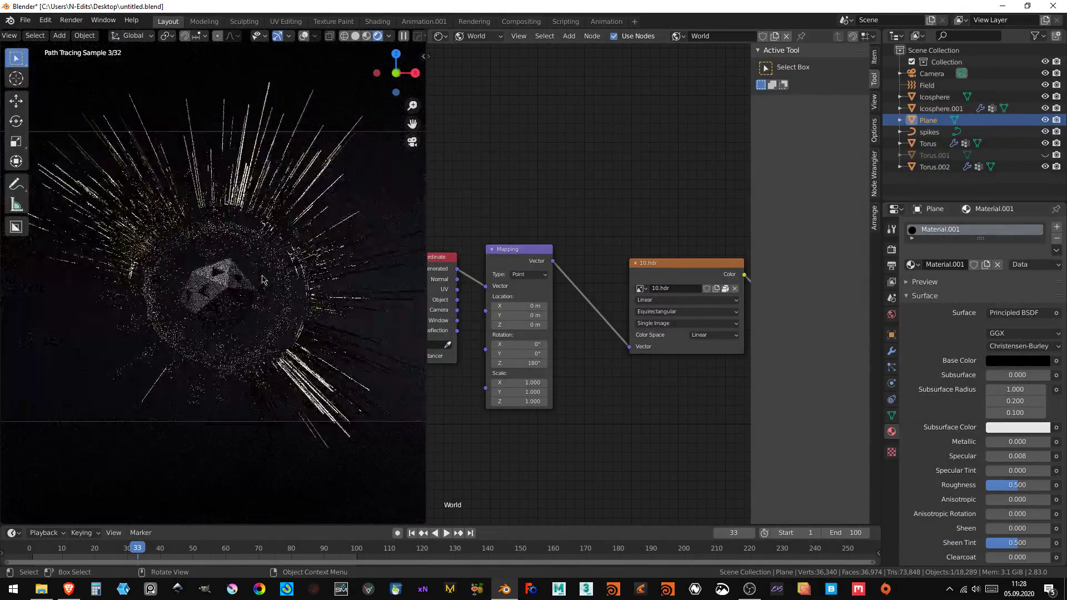
pyautogui.scroll(-2, 262, 279)
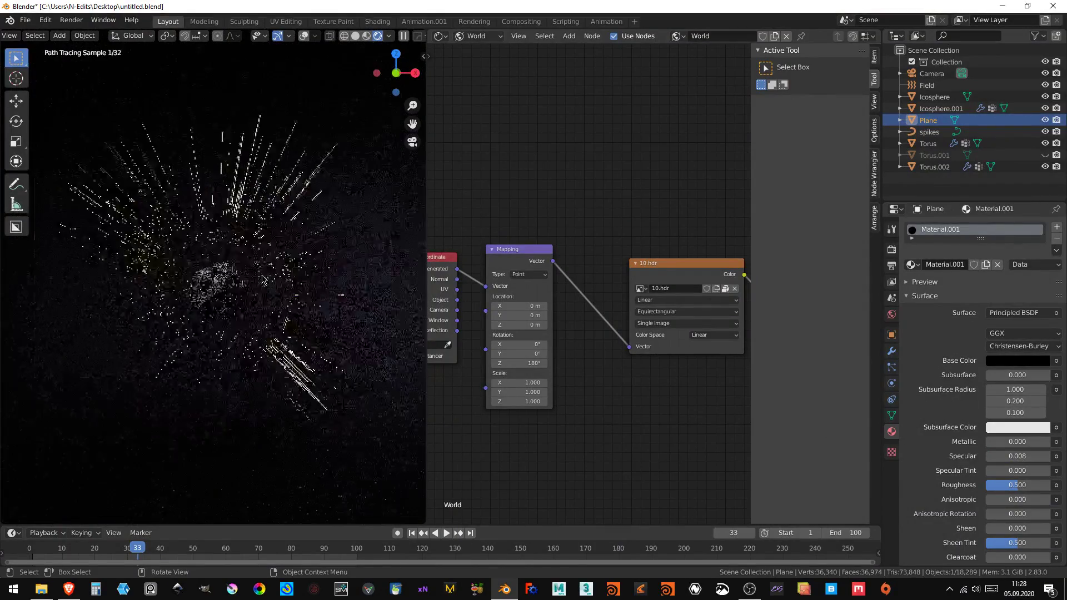
pyautogui.scroll(4, 262, 279)
pyautogui.scroll(2, 351, 256)
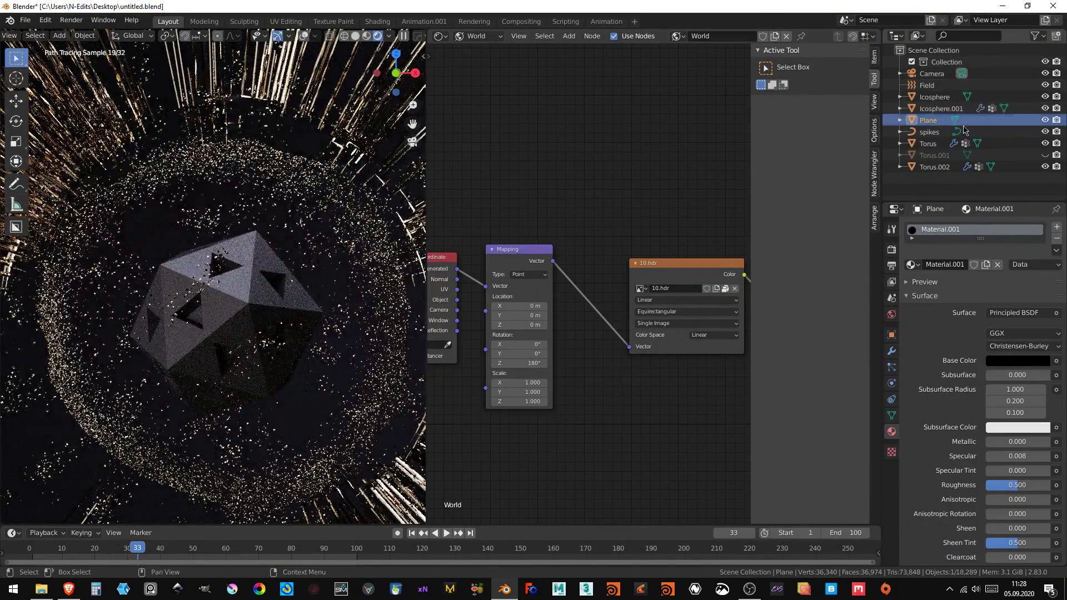
pyautogui.scroll(2, 272, 252)
pyautogui.scroll(-3, 272, 252)
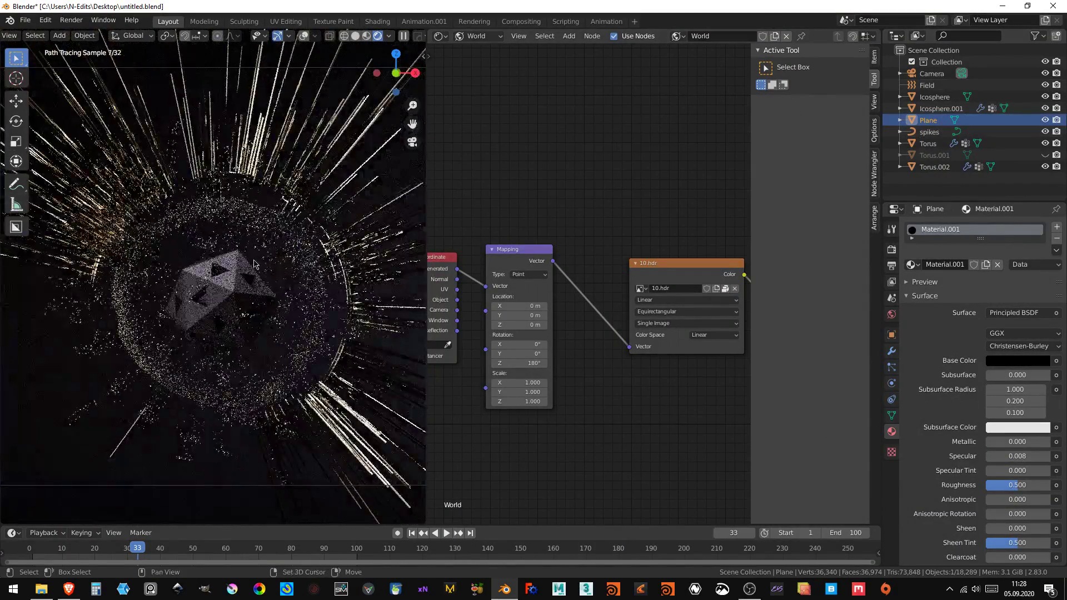
pyautogui.hotkey('shift', 'a')
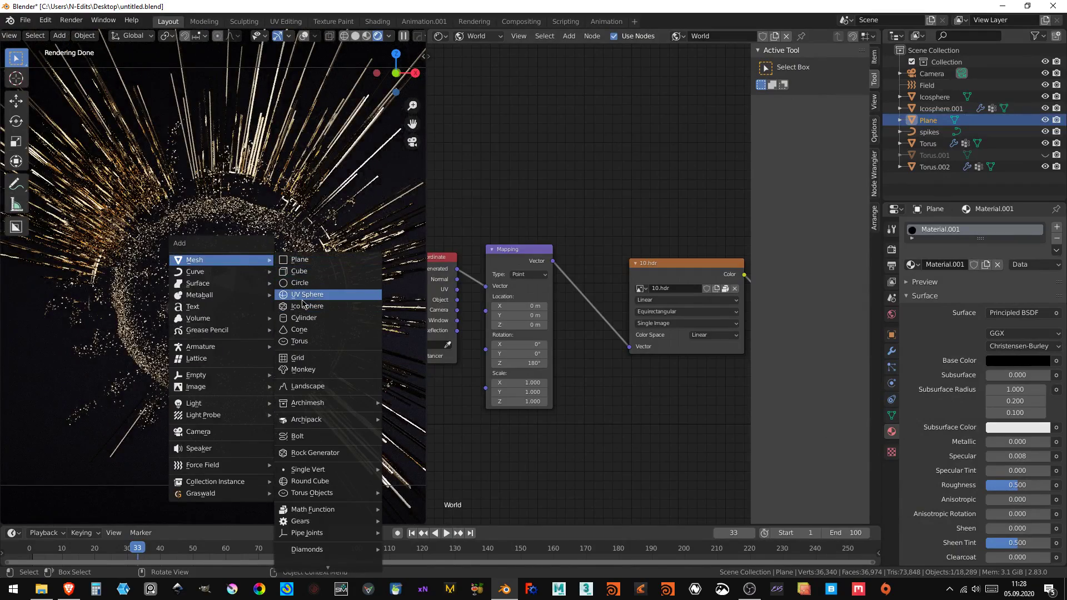
# - Add a UV sphere at the centre in solid shading, trying a free rotation then undoing it
pyautogui.click(302, 299)
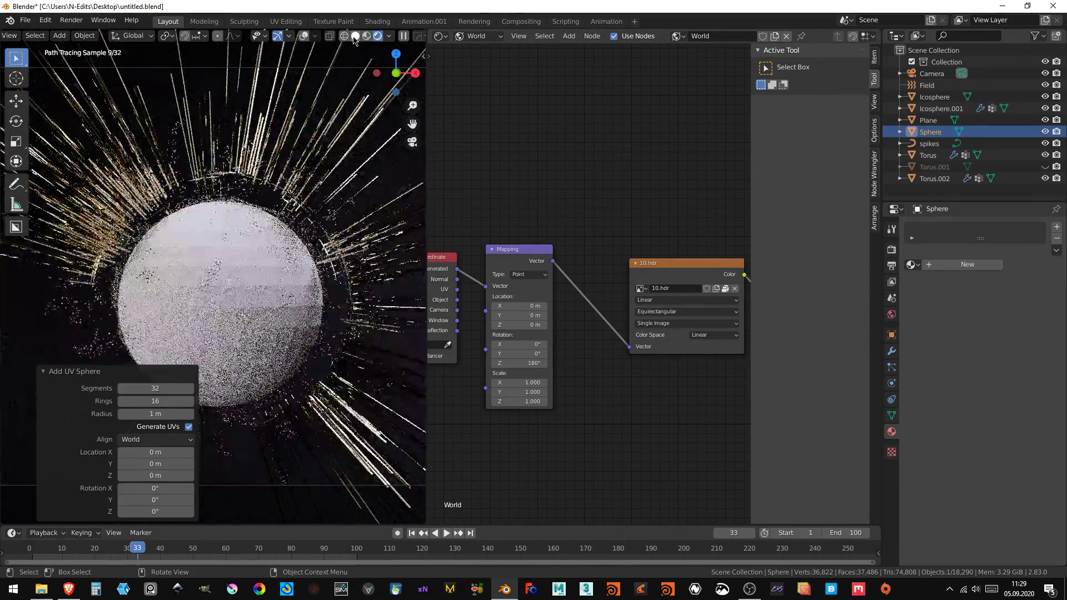
pyautogui.click(356, 35)
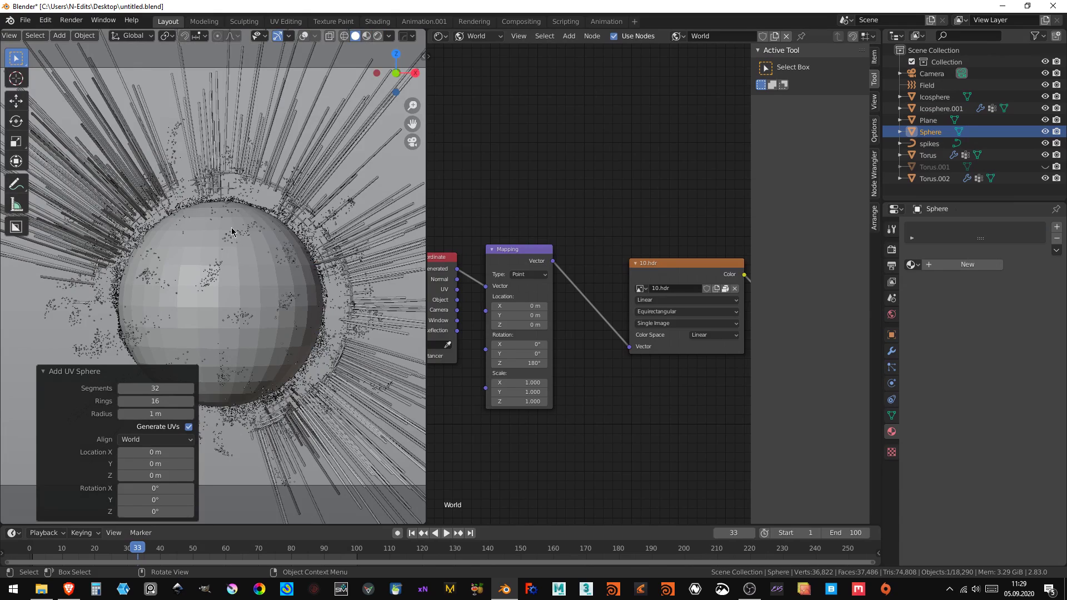
pyautogui.press('r')
pyautogui.press('r')
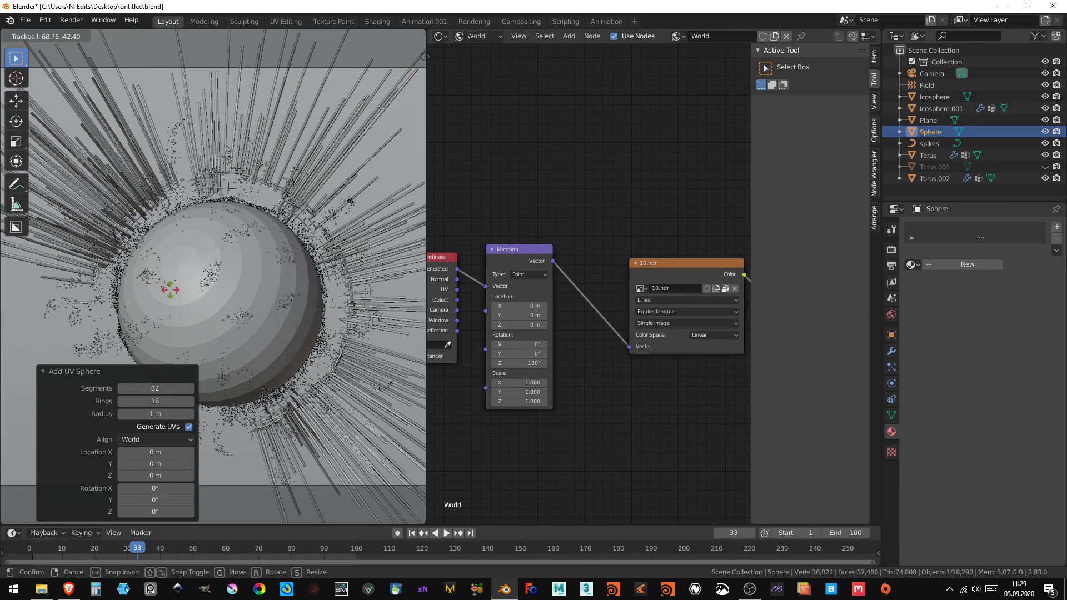
pyautogui.click(170, 294)
pyautogui.hotkey('ctrl', 'z')
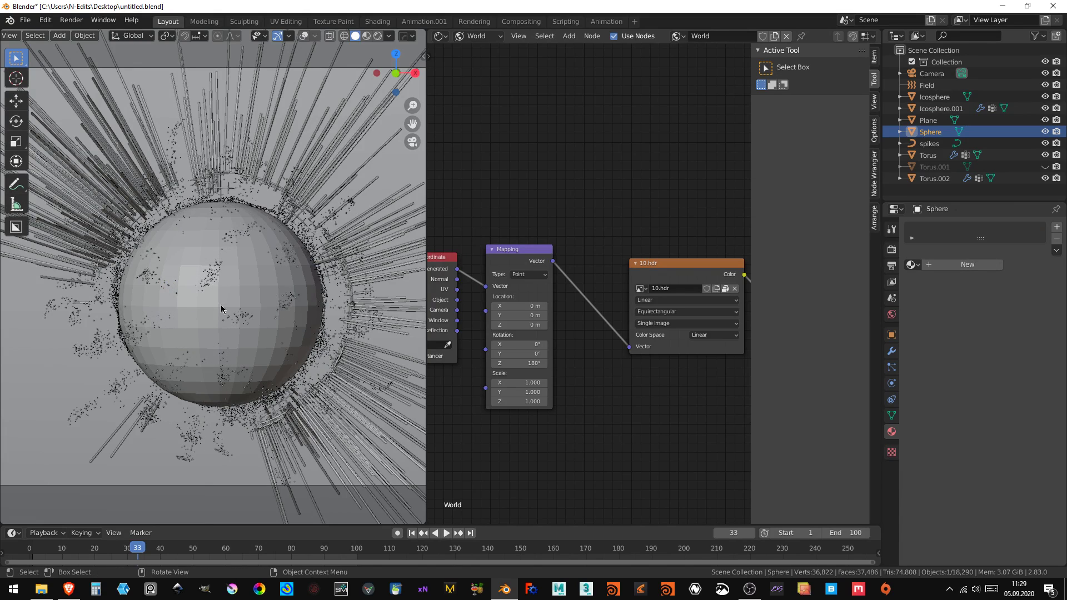
# - Delete that sphere and add a fresh UV sphere from the Shift+A menu
pyautogui.press('Delete')
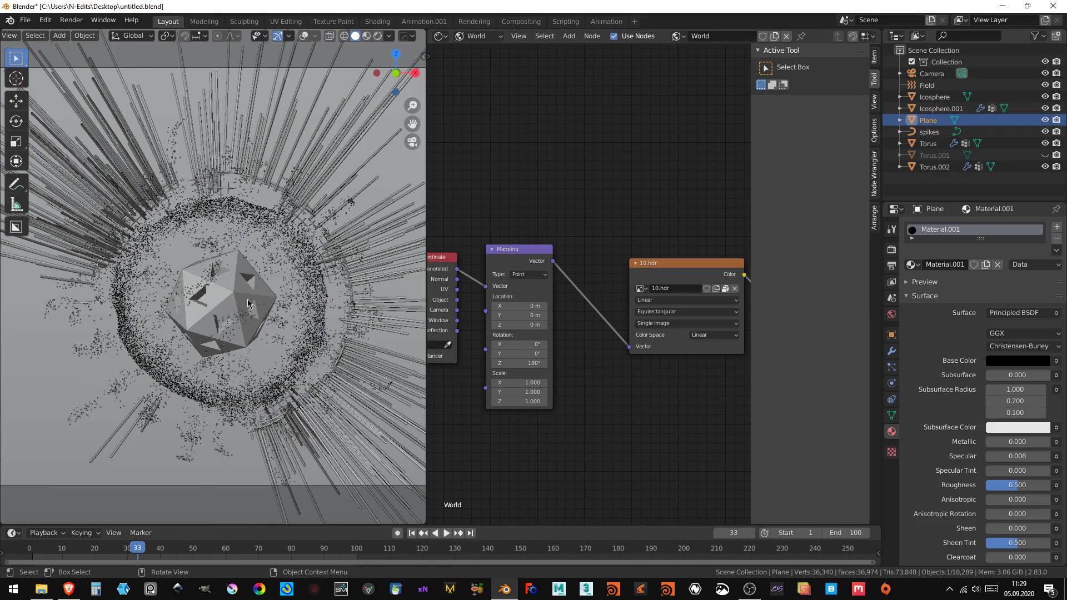
pyautogui.hotkey('shift', 'a')
pyautogui.scroll(2, 294, 62)
pyautogui.scroll(3, 294, 56)
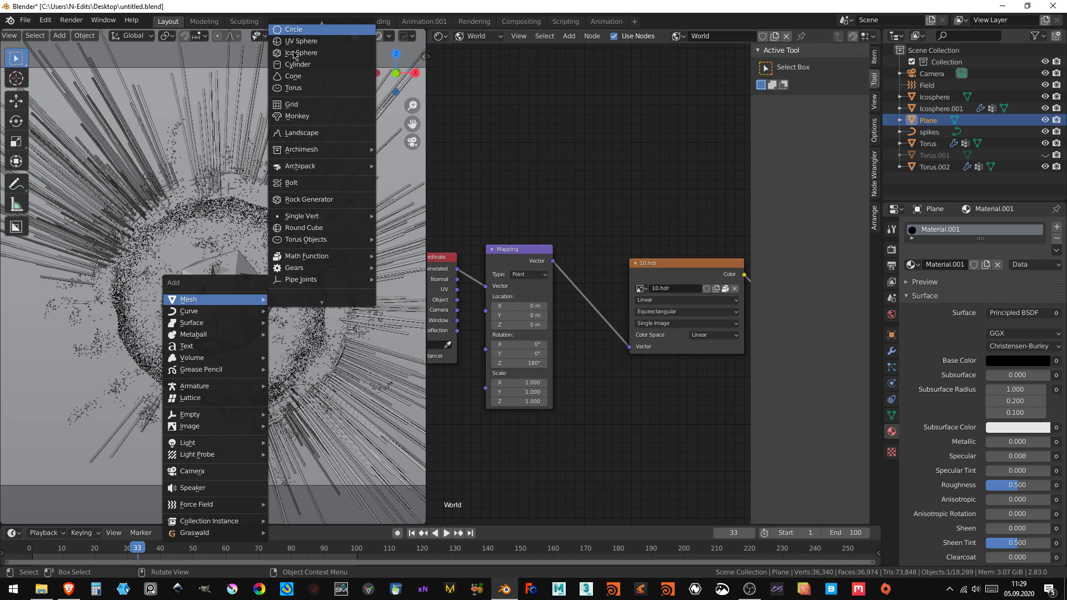
pyautogui.click(292, 41)
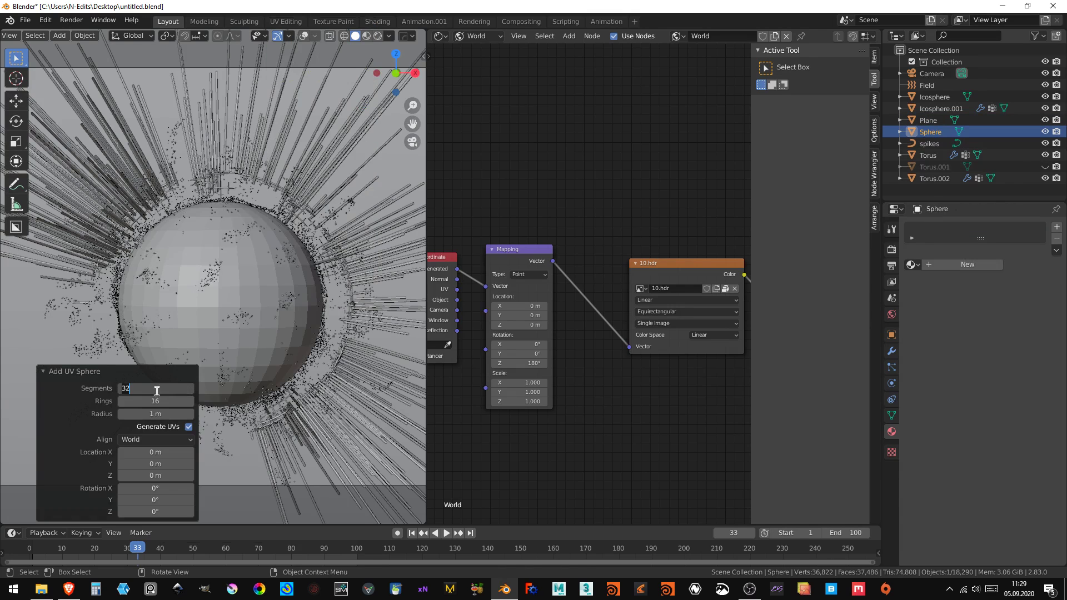
# - Set the new UV sphere to 32 segments and 16 rings in the Adjust panel
pyautogui.press('Tab')
pyautogui.press('Tab')
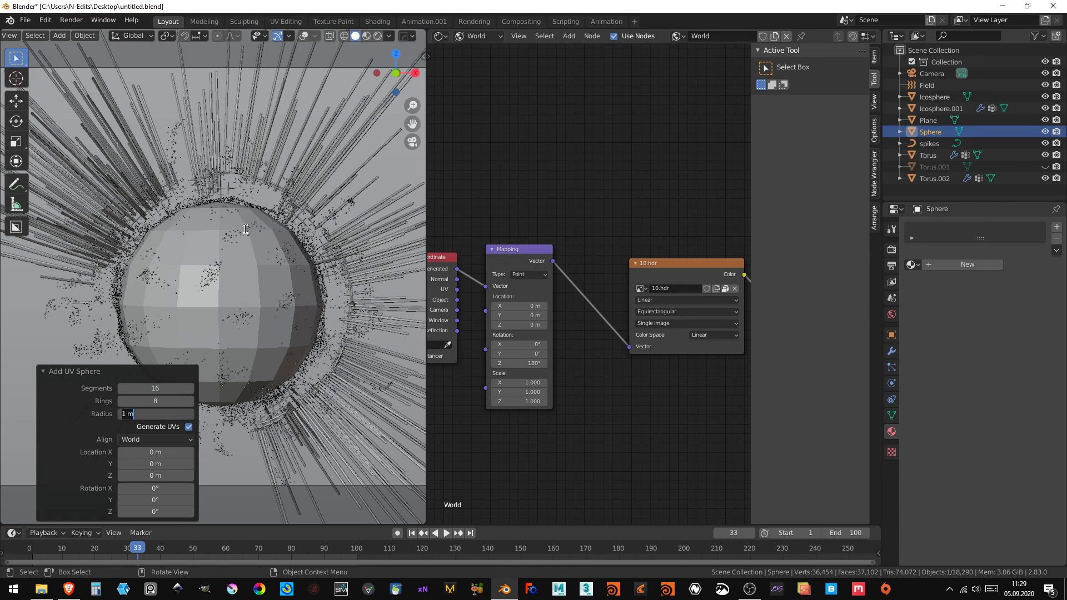
pyautogui.click(153, 388)
pyautogui.press('Tab')
pyautogui.write('16')
pyautogui.press('Return')
# - Trackball-rotate the 32×16 sphere freely inside the spike burst
pyautogui.press('Tab')
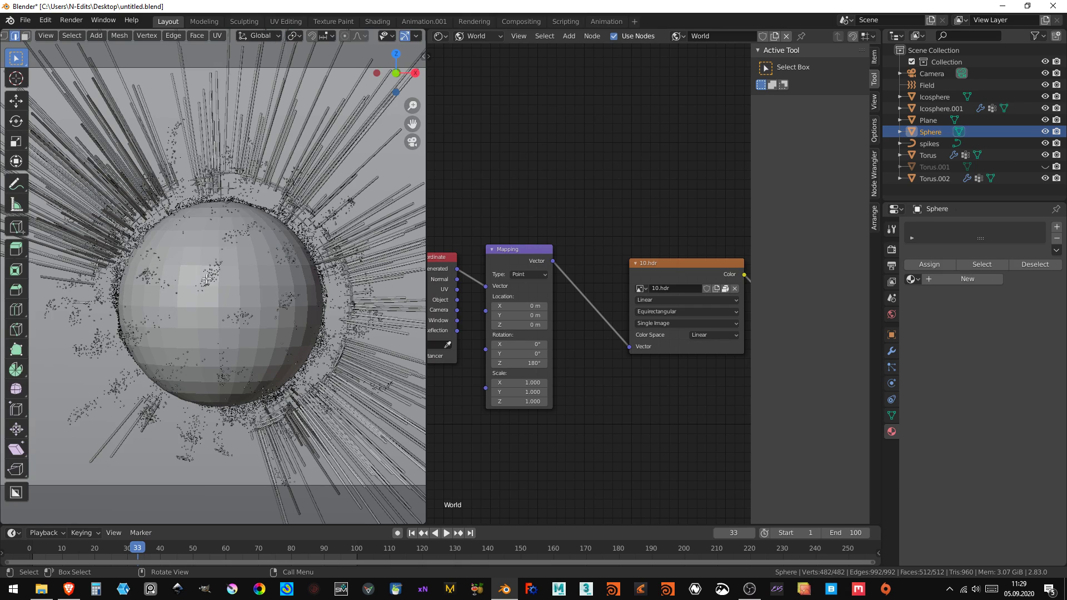
pyautogui.press('Tab')
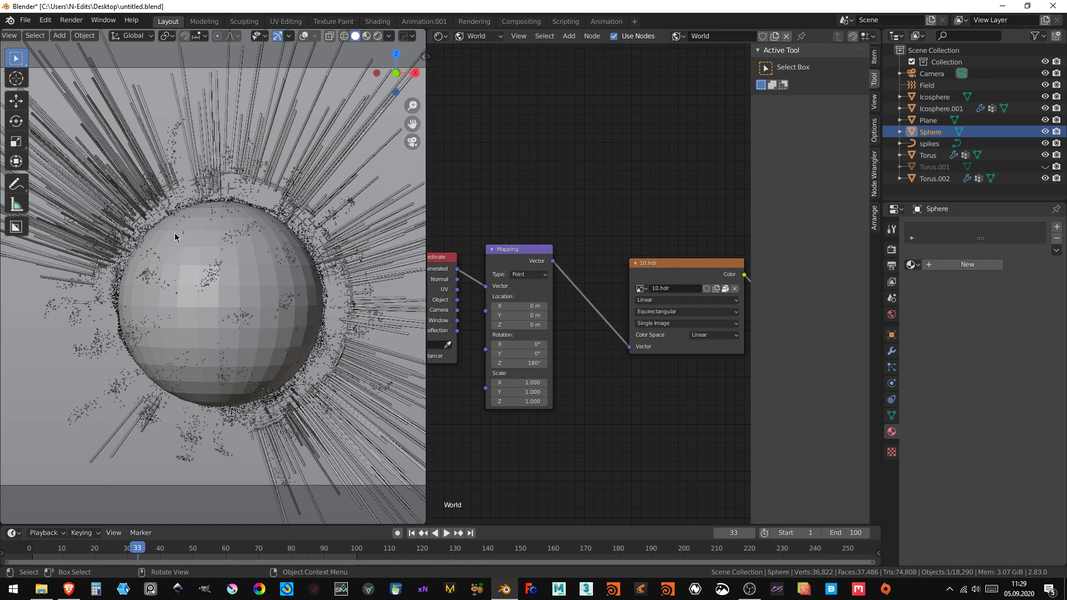
pyautogui.press('r')
pyautogui.press('r')
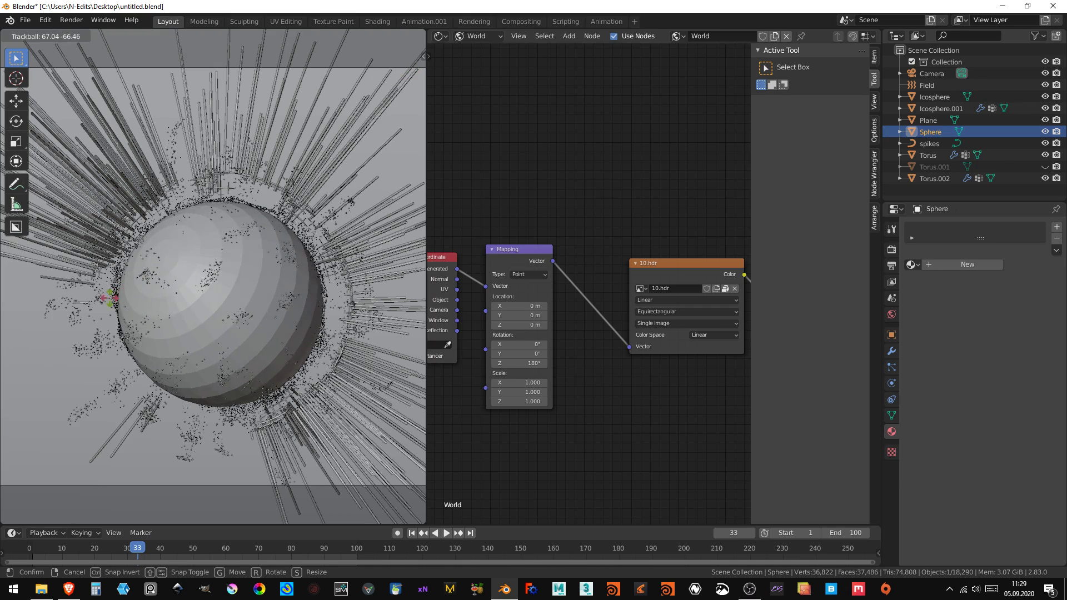
pyautogui.click(127, 294)
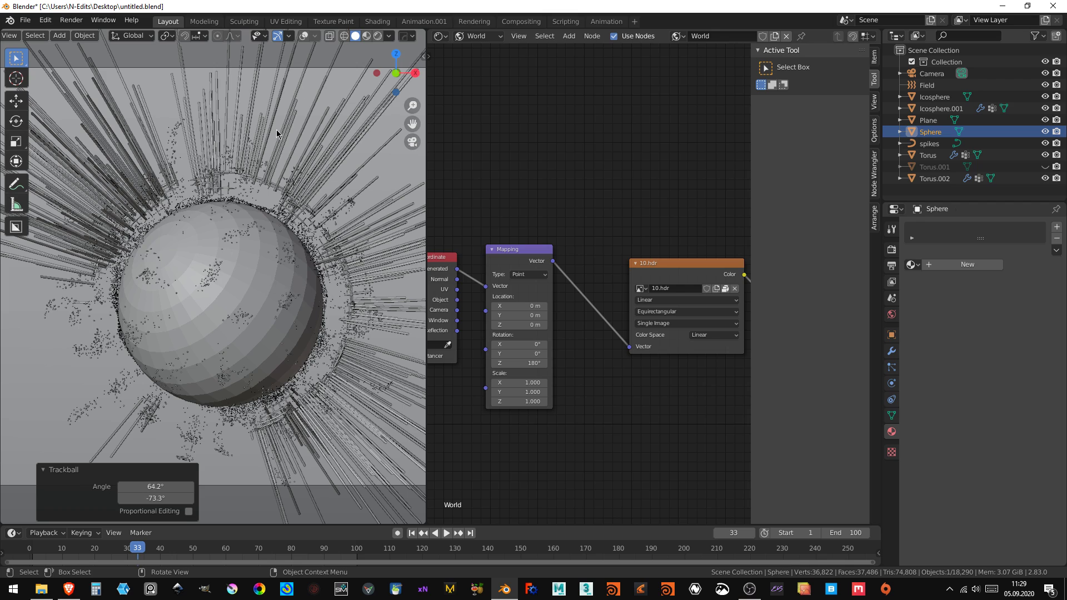
# - With overlays back on, select a series of edge loops from the sphere's pole to its rim
pyautogui.click(304, 36)
pyautogui.scroll(2, 187, 245)
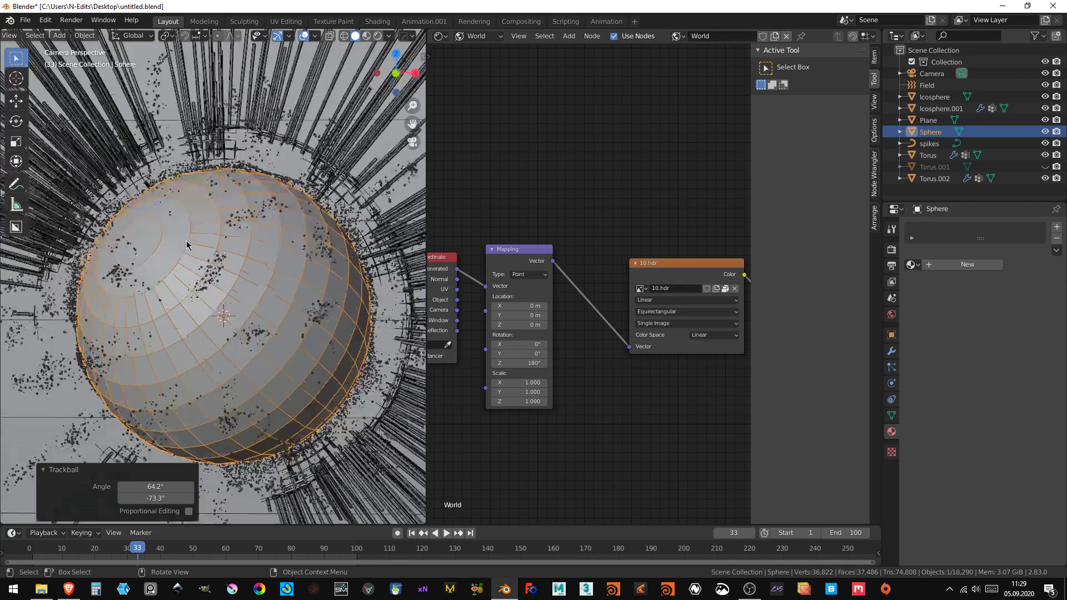
pyautogui.press('Tab')
pyautogui.click(161, 246)
pyautogui.press('alt')
pyautogui.keyDown('alt'); pyautogui.click(160, 243); pyautogui.keyUp('alt')
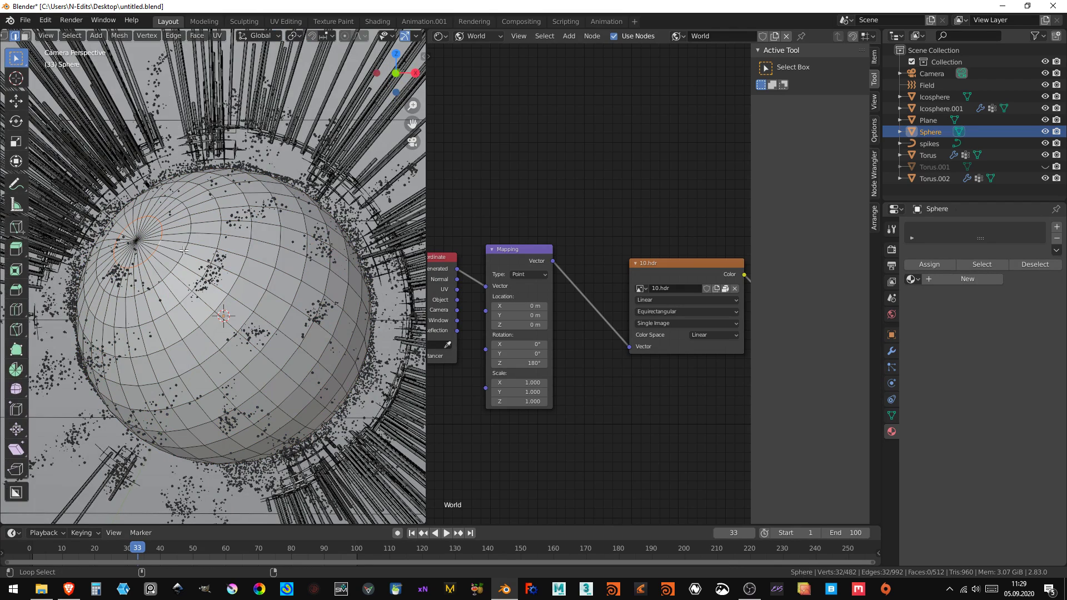
pyautogui.keyDown('alt'); pyautogui.keyDown('shift'); pyautogui.click(188, 249); pyautogui.keyUp('shift'); pyautogui.keyUp('alt')
pyautogui.keyDown('alt'); pyautogui.keyDown('shift'); pyautogui.click(191, 250); pyautogui.keyUp('shift'); pyautogui.keyUp('alt')
pyautogui.keyDown('alt'); pyautogui.keyDown('shift'); pyautogui.click(213, 255); pyautogui.keyUp('shift'); pyautogui.keyUp('alt')
pyautogui.keyDown('alt'); pyautogui.keyDown('shift'); pyautogui.click(269, 278); pyautogui.keyUp('shift'); pyautogui.keyUp('alt')
pyautogui.keyDown('alt'); pyautogui.keyDown('shift'); pyautogui.click(324, 304); pyautogui.keyUp('shift'); pyautogui.keyUp('alt')
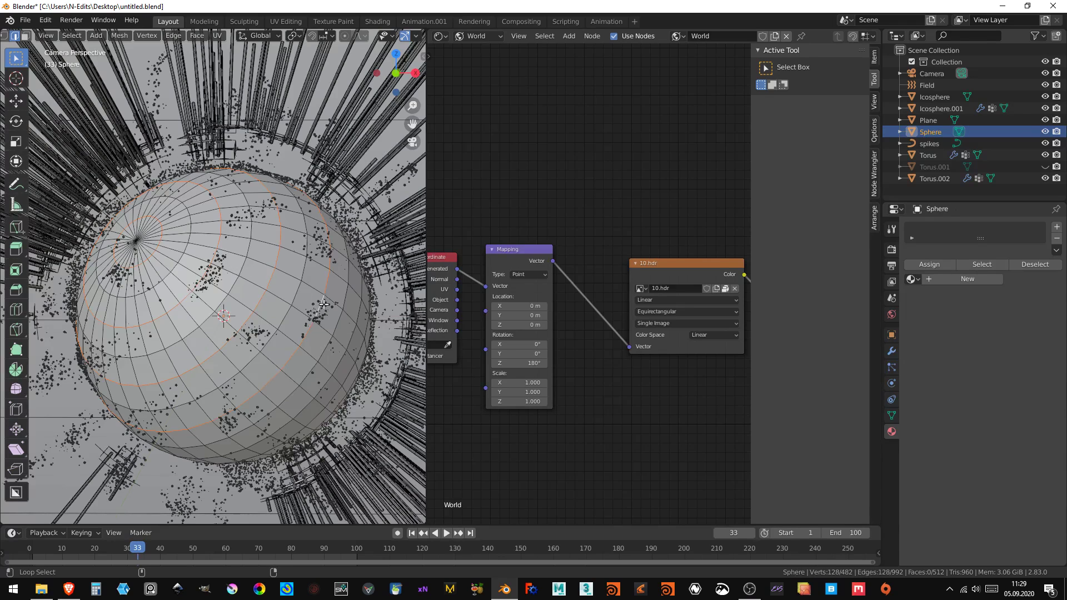
pyautogui.keyDown('alt'); pyautogui.keyDown('shift'); pyautogui.click(356, 339); pyautogui.keyUp('shift'); pyautogui.keyUp('alt')
pyautogui.keyDown('alt'); pyautogui.keyDown('shift'); pyautogui.click(363, 359); pyautogui.keyUp('shift'); pyautogui.keyUp('alt')
# - Delete the selected loops' edges, retrying once, and return to Object Mode
pyautogui.press('x')
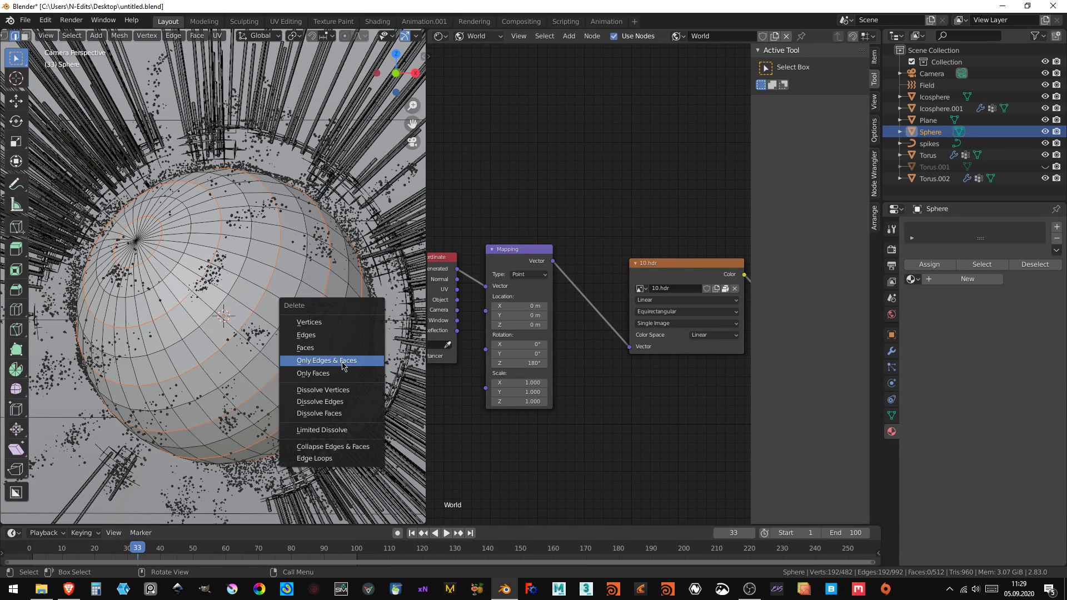
pyautogui.click(333, 334)
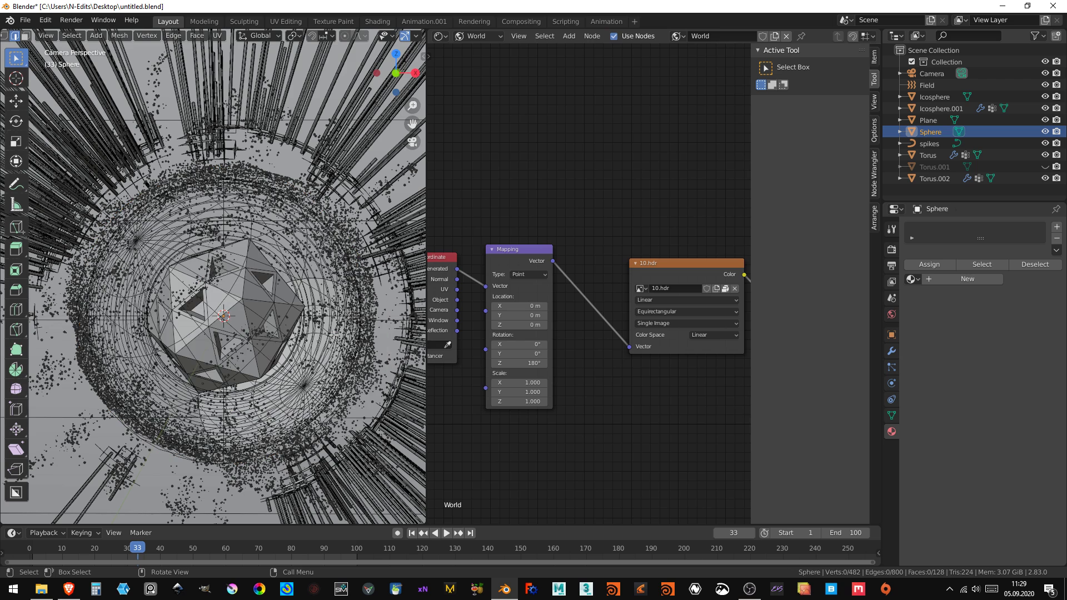
pyautogui.hotkey('ctrl', 'z')
pyautogui.press('x')
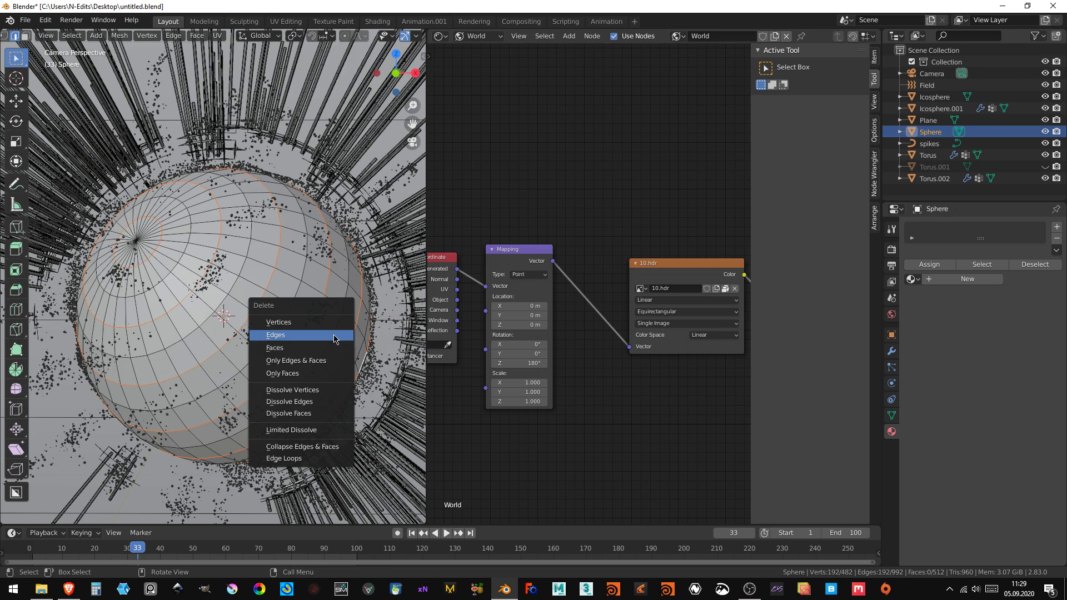
pyautogui.click(311, 401)
pyautogui.press('Tab')
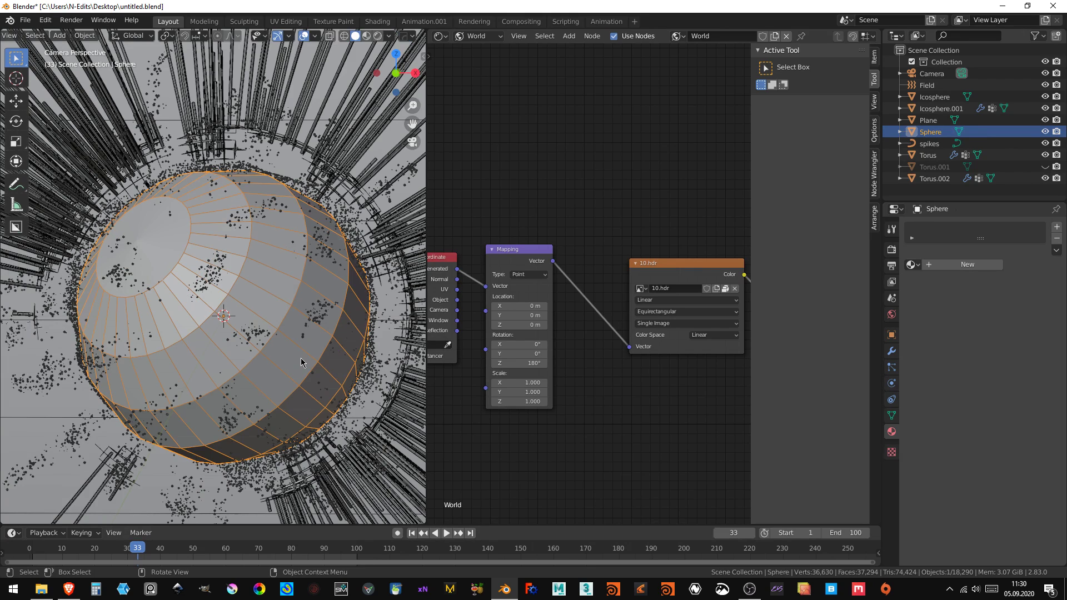
pyautogui.press('ctrl')
pyautogui.keyDown('ctrl'); pyautogui.moveTo(299, 355); pyautogui.dragTo(296, 356, button='middle'); pyautogui.keyUp('ctrl')
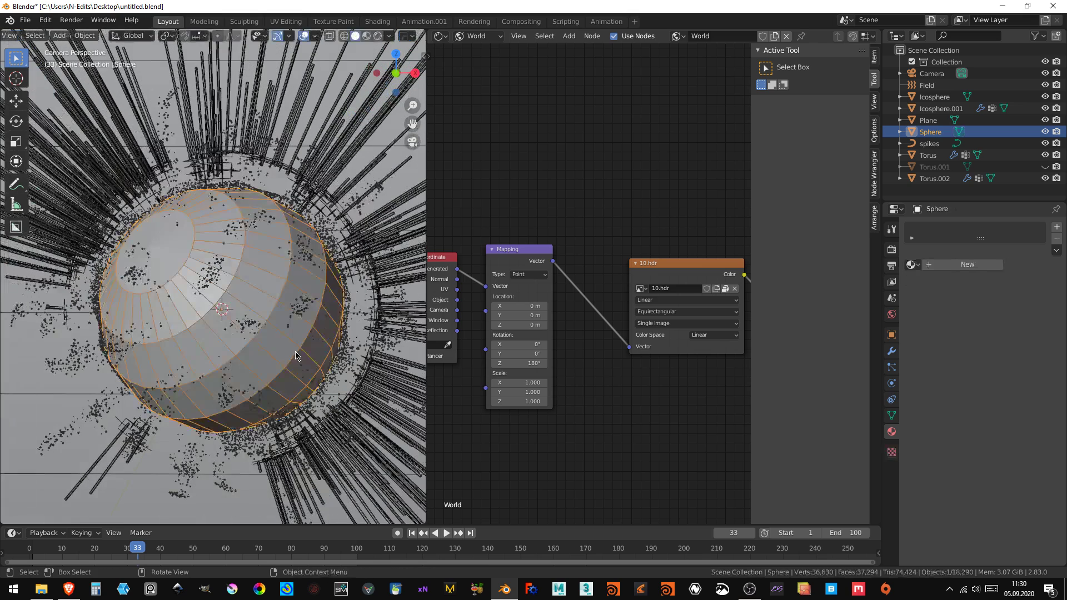
# - Add a Wireframe modifier (0.02 m thickness) to the sphere
pyautogui.click(891, 351)
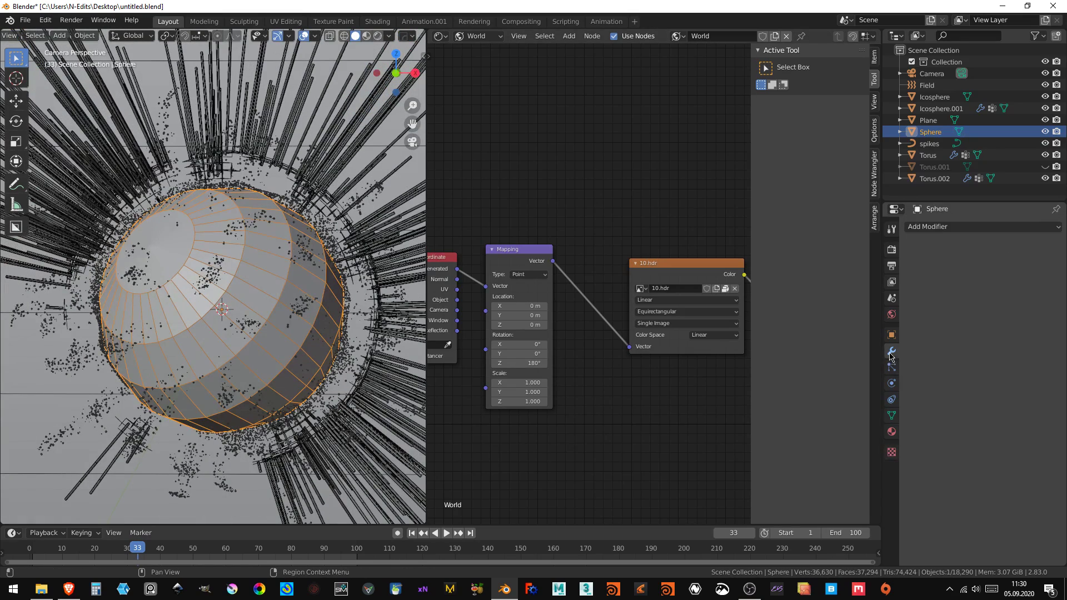
pyautogui.click(943, 226)
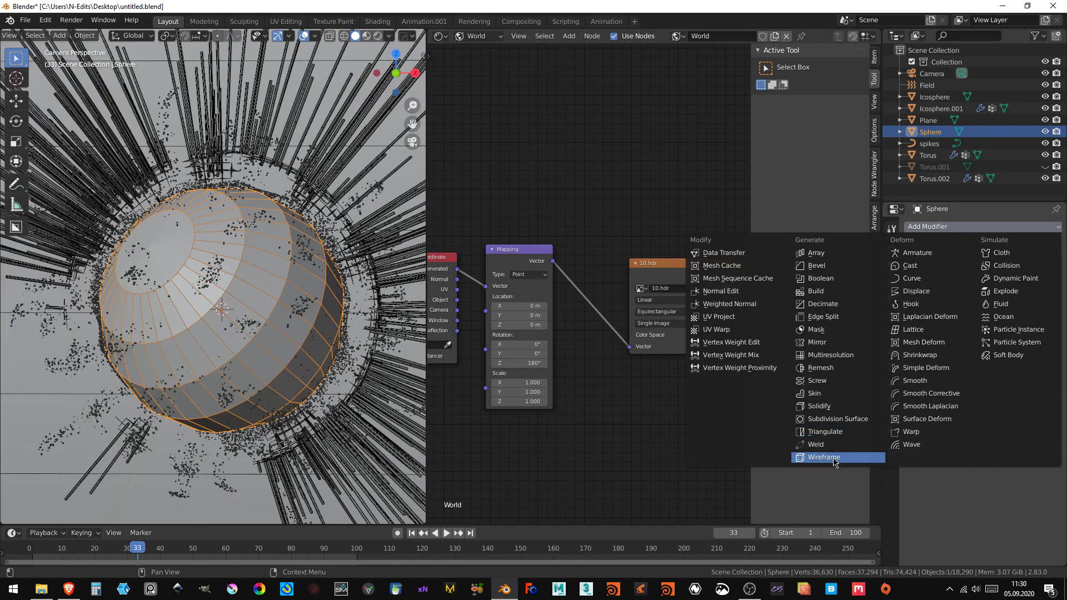
pyautogui.click(831, 460)
pyautogui.scroll(3, 210, 258)
# - Dissolve the pole vertex into a cap face, then delete that cap to open a hole
pyautogui.press('Tab')
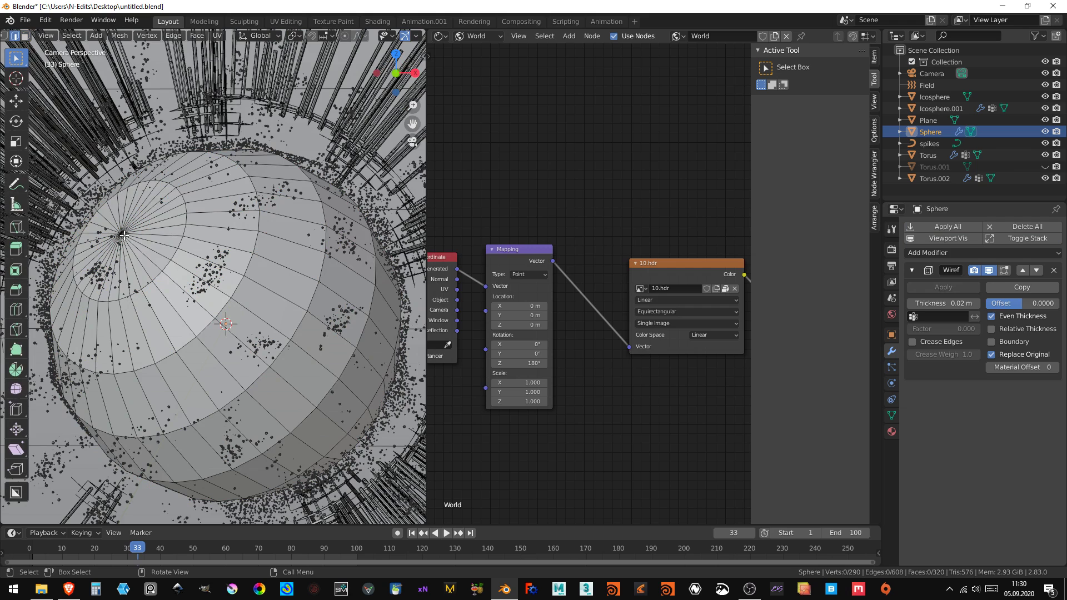
pyautogui.press('1')
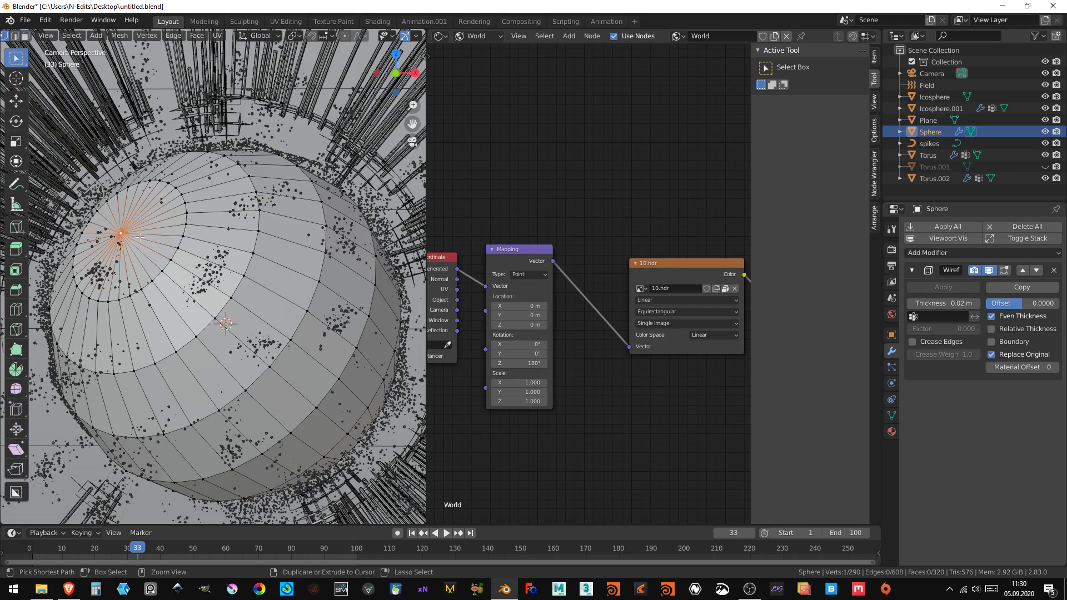
pyautogui.hotkey('ctrl', 'x')
pyautogui.press('Tab')
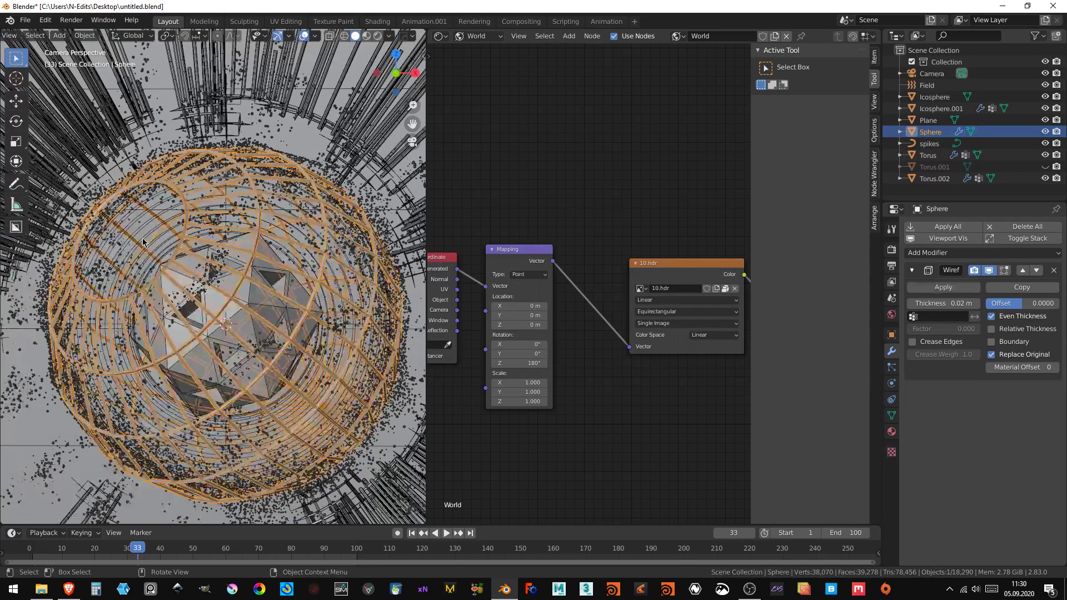
pyautogui.press('Tab')
pyautogui.press('2')
pyautogui.keyDown('alt'); pyautogui.click(175, 252); pyautogui.keyUp('alt')
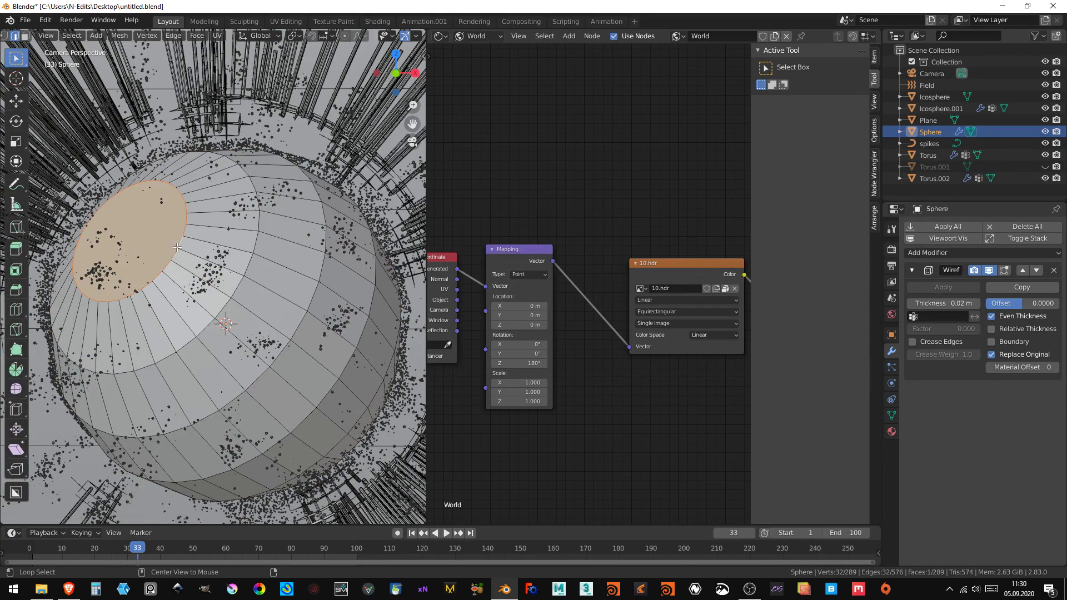
pyautogui.press('x')
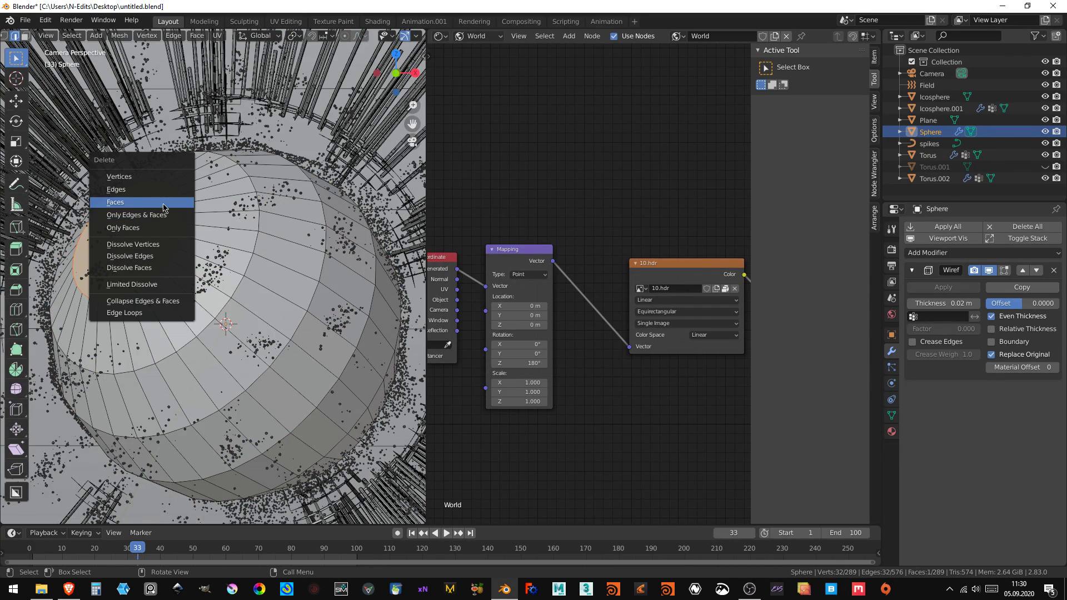
pyautogui.click(166, 203)
pyautogui.press('Tab')
pyautogui.press('Tab')
pyautogui.keyDown('alt'); pyautogui.click(177, 253); pyautogui.keyUp('alt')
pyautogui.press('x')
pyautogui.press('Escape')
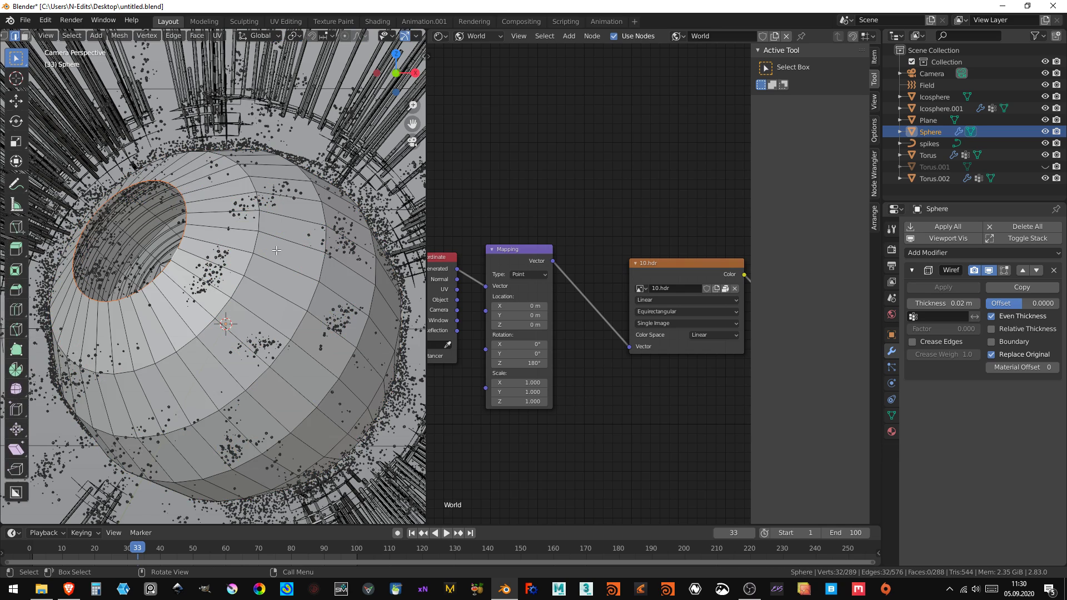
# - Select the whole sphere and delete Only Edges & Faces so no faces remain
pyautogui.press('a')
pyautogui.press('x')
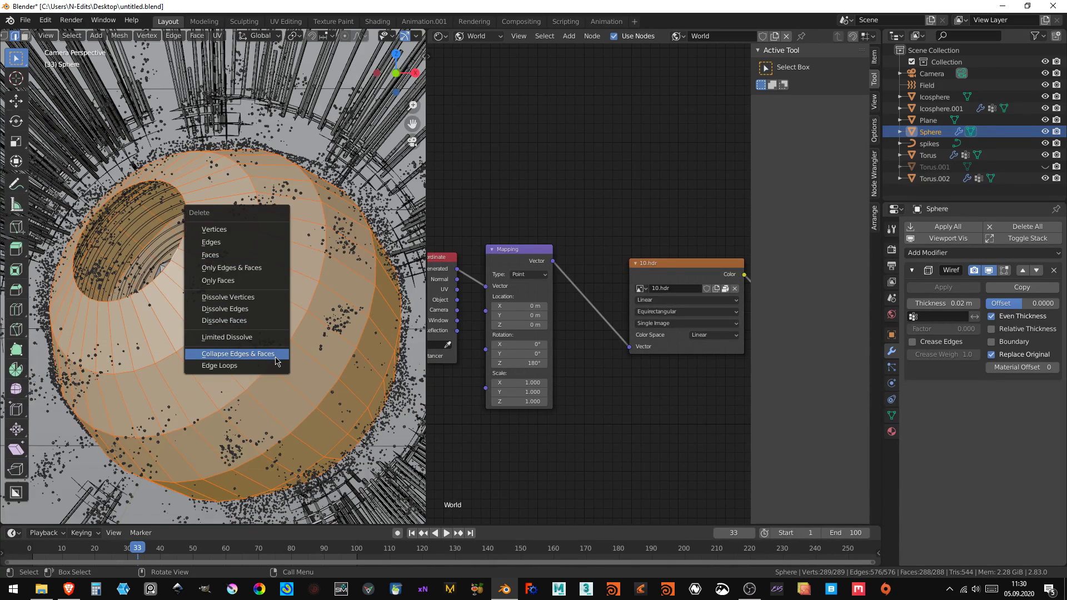
pyautogui.click(253, 269)
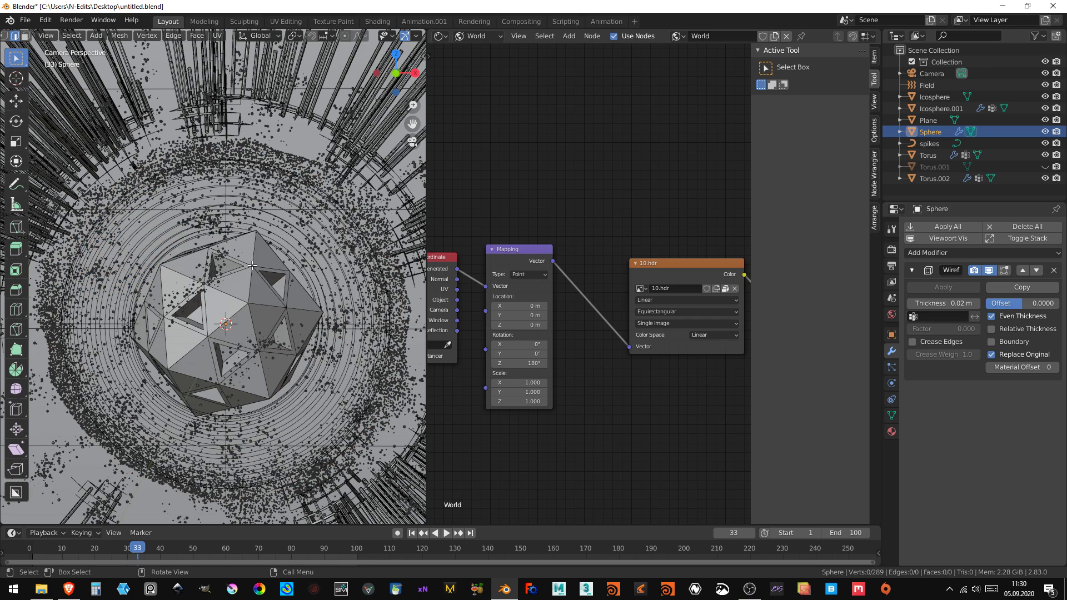
pyautogui.hotkey('ctrl', 'z')
pyautogui.click(232, 266)
pyautogui.press('3')
pyautogui.press('a')
pyautogui.press('x')
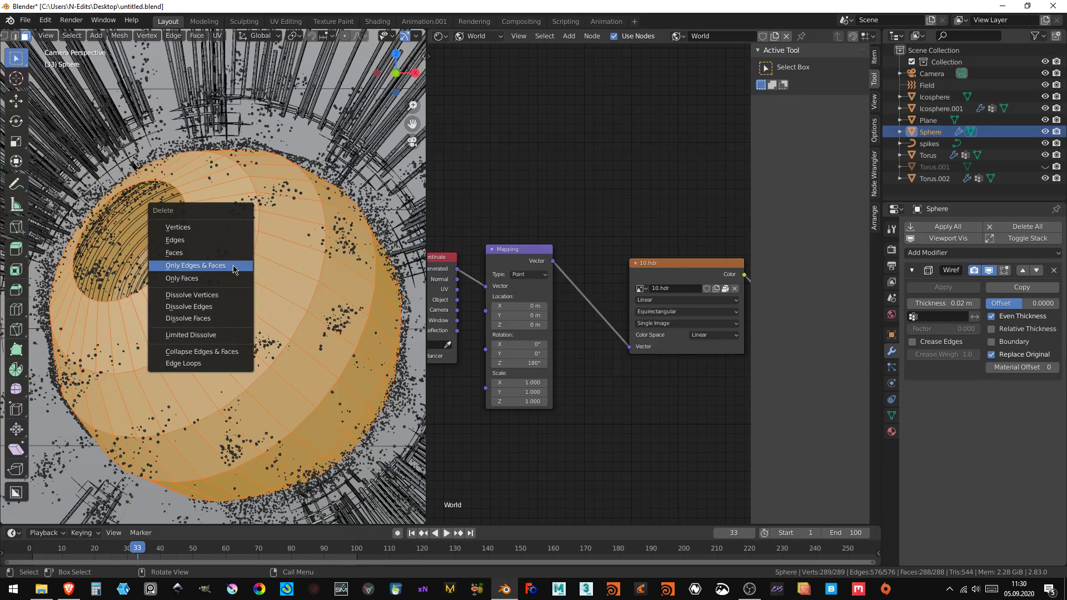
pyautogui.click(233, 269)
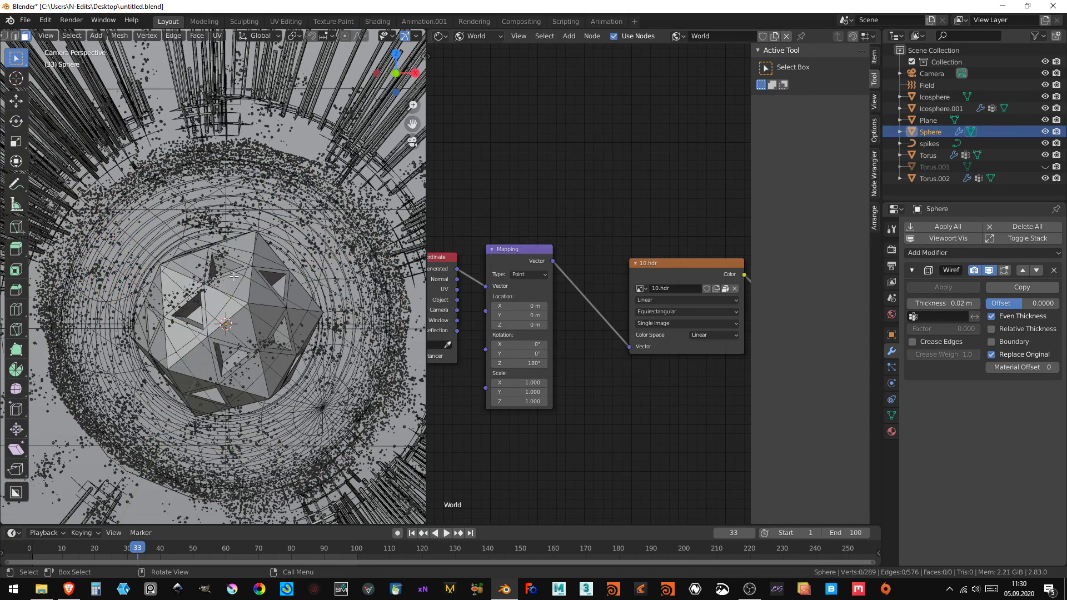
pyautogui.press('Tab')
pyautogui.press('Tab')
# - Back in Object Mode, isolate the sphere in Local View
pyautogui.press('2')
pyautogui.press('a')
pyautogui.hotkey('ctrl', 'z')
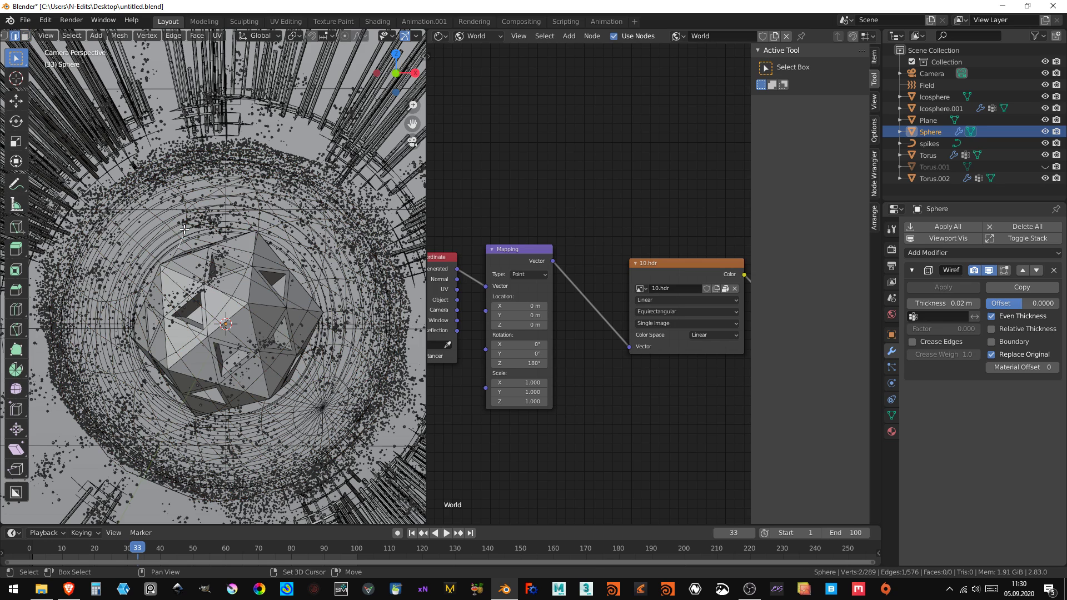
pyautogui.press('Tab')
pyautogui.press('KP_Divide')
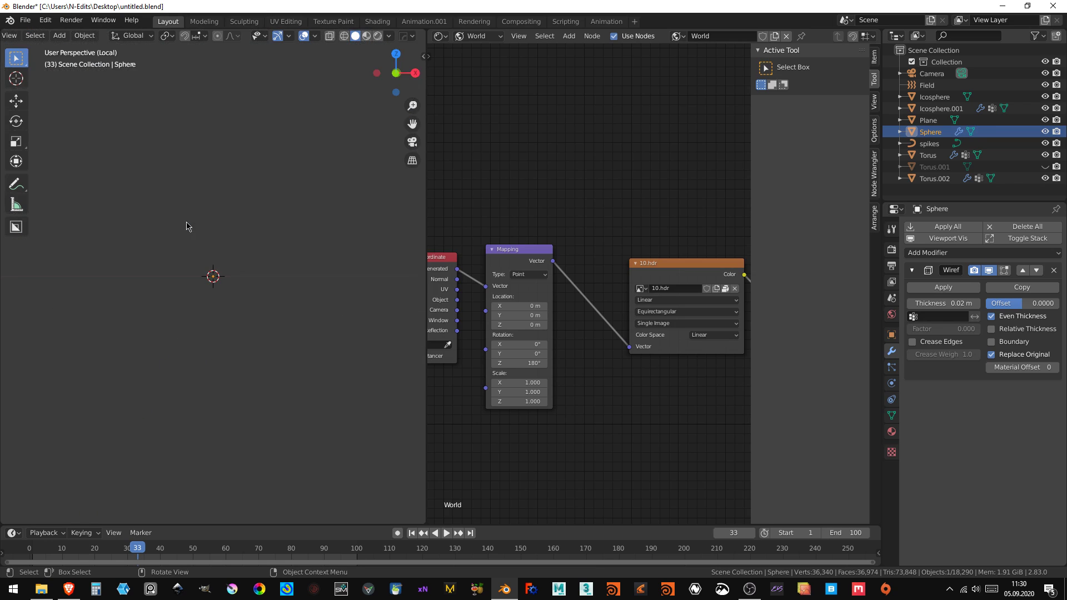
# - Enter Edit Mode on the isolated sphere and orbit around it, testing initial selections
pyautogui.moveTo(186, 226); pyautogui.dragTo(229, 307, button='middle')
pyautogui.press('Tab')
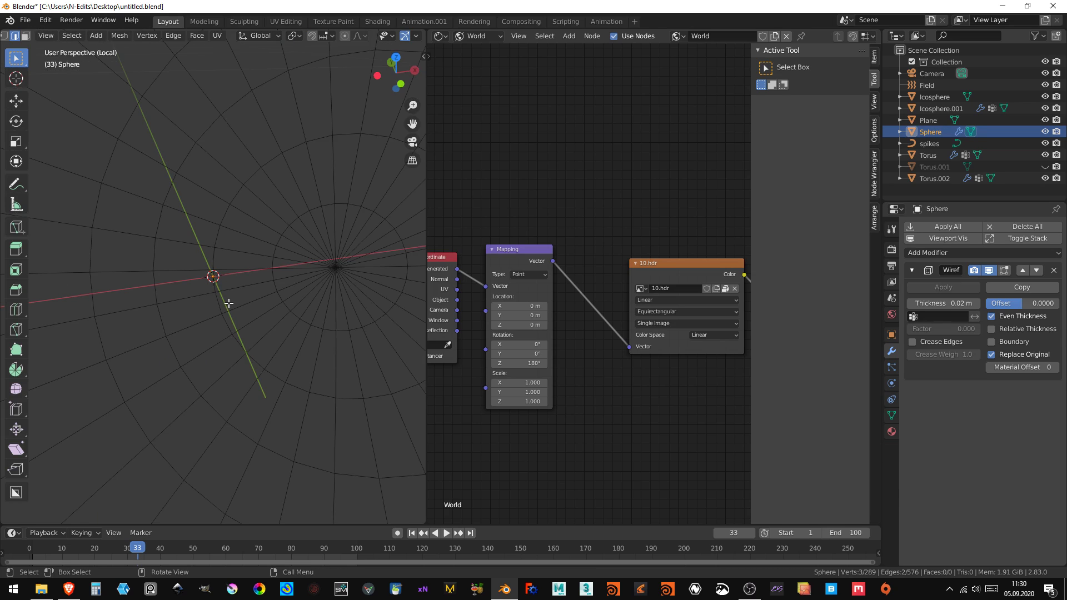
pyautogui.scroll(-4, 234, 276)
pyautogui.scroll(-4, 265, 291)
pyautogui.scroll(3, 222, 275)
pyautogui.scroll(3, 212, 270)
pyautogui.keyDown('shift'); pyautogui.click(154, 230); pyautogui.keyUp('shift')
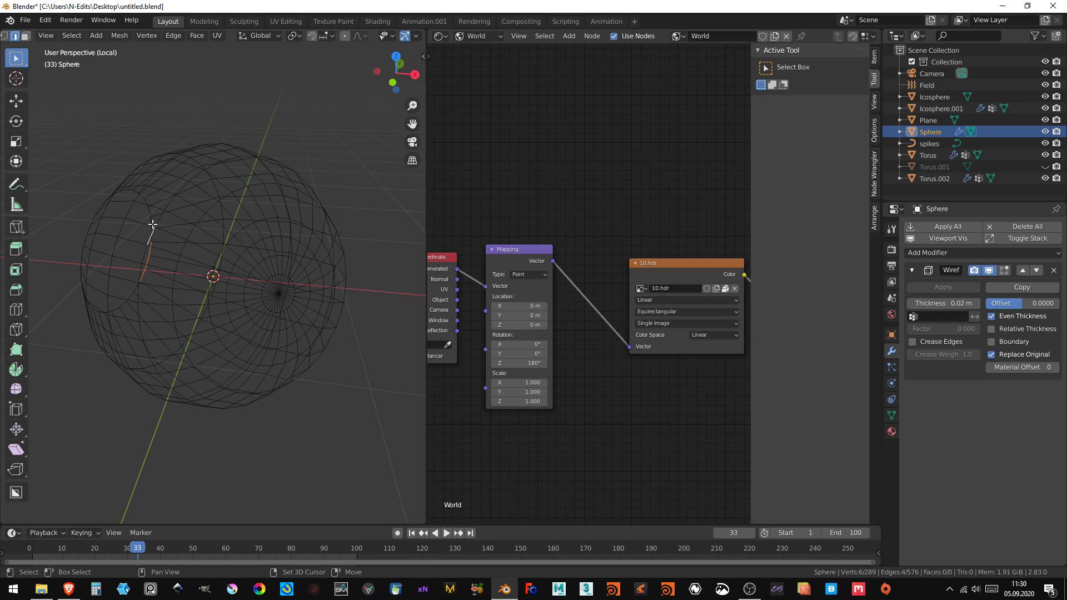
pyautogui.moveTo(152, 221); pyautogui.dragTo(222, 226, button='middle')
pyautogui.keyDown('shift'); pyautogui.click(243, 245); pyautogui.keyUp('shift')
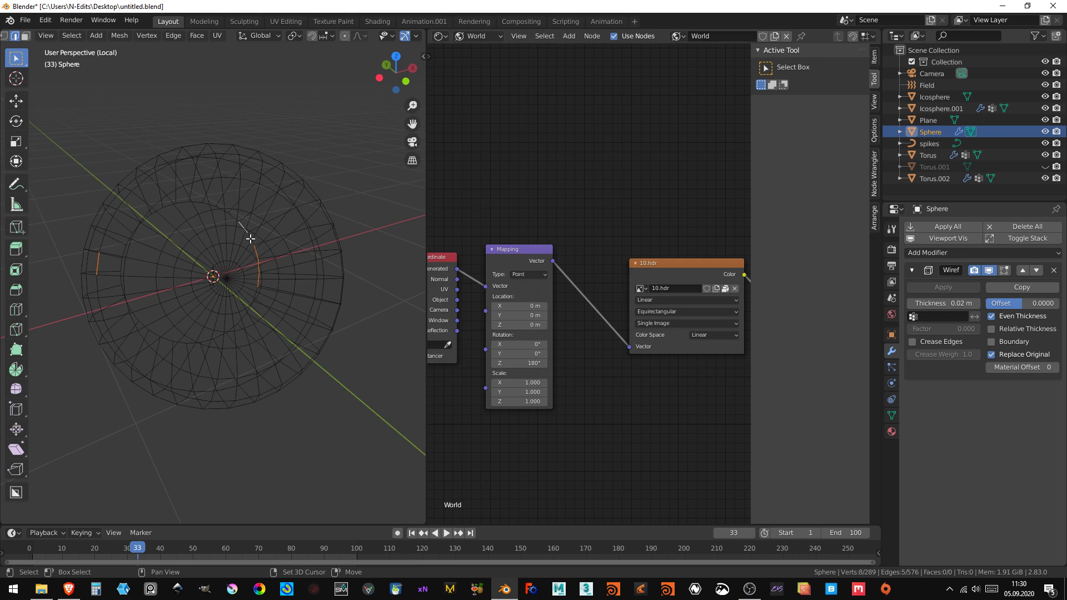
pyautogui.keyDown('shift'); pyautogui.click(214, 205); pyautogui.keyUp('shift')
pyautogui.moveTo(214, 206); pyautogui.dragTo(175, 211, button='middle')
pyautogui.press('a')
pyautogui.click(192, 233)
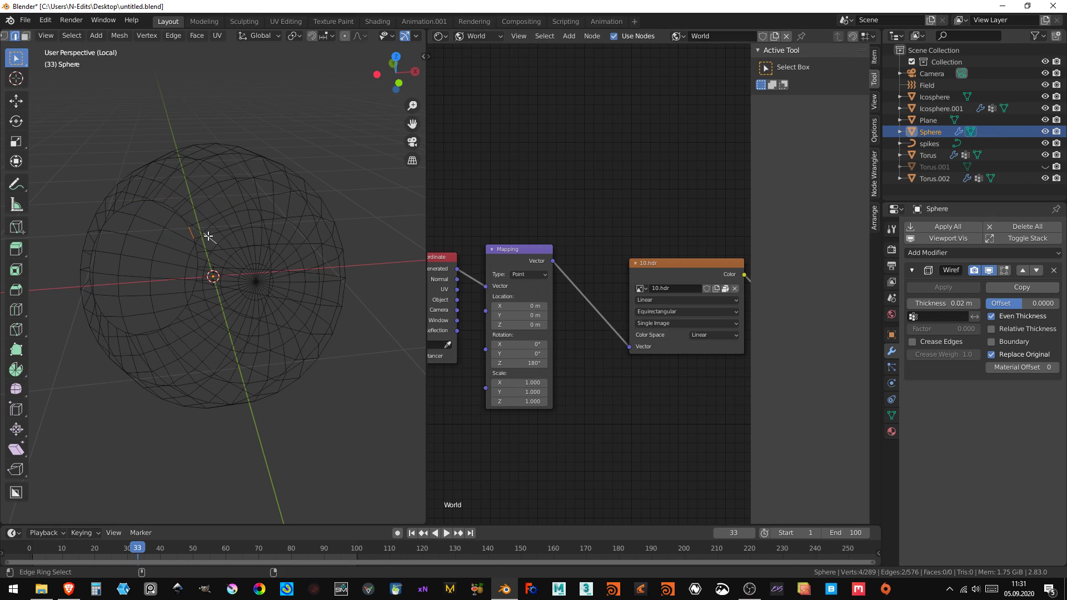
pyautogui.moveTo(212, 231); pyautogui.dragTo(169, 231, button='middle')
pyautogui.scroll(3, 160, 227)
# - Select the first edges along the chosen ring from two viewing angles
pyautogui.click(68, 186)
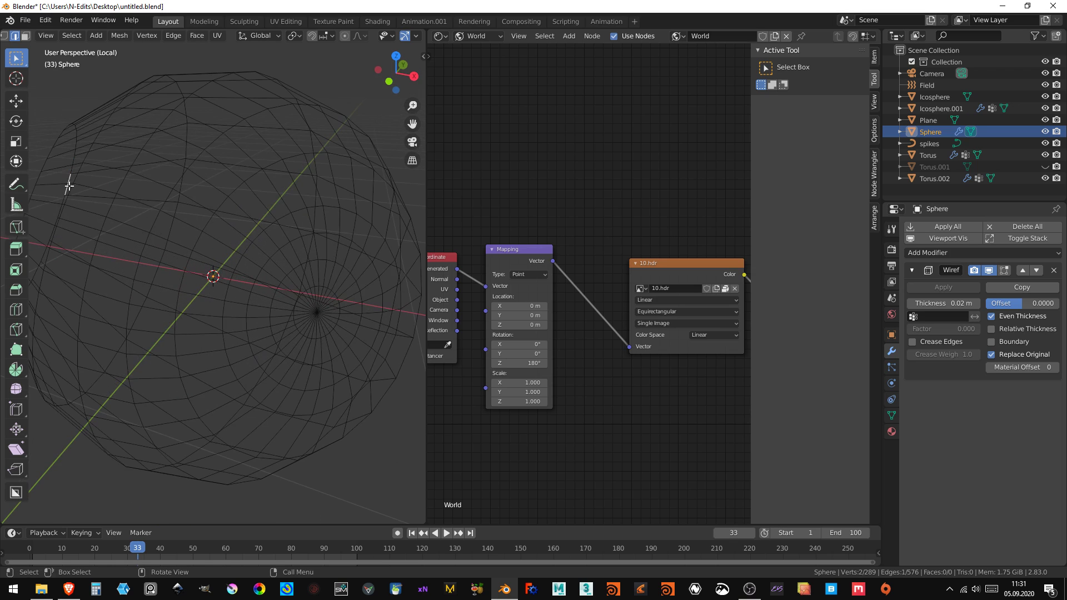
pyautogui.keyDown('shift'); pyautogui.click(79, 165); pyautogui.keyUp('shift')
pyautogui.moveTo(79, 165)
pyautogui.mouseDown(button='middle')
pyautogui.moveTo(178, 309)
pyautogui.moveTo(222, 304)
pyautogui.mouseUp(button='middle')
pyautogui.click(231, 300)
pyautogui.keyDown('shift'); pyautogui.click(209, 284); pyautogui.keyUp('shift')
pyautogui.keyDown('shift'); pyautogui.click(195, 277); pyautogui.keyUp('shift')
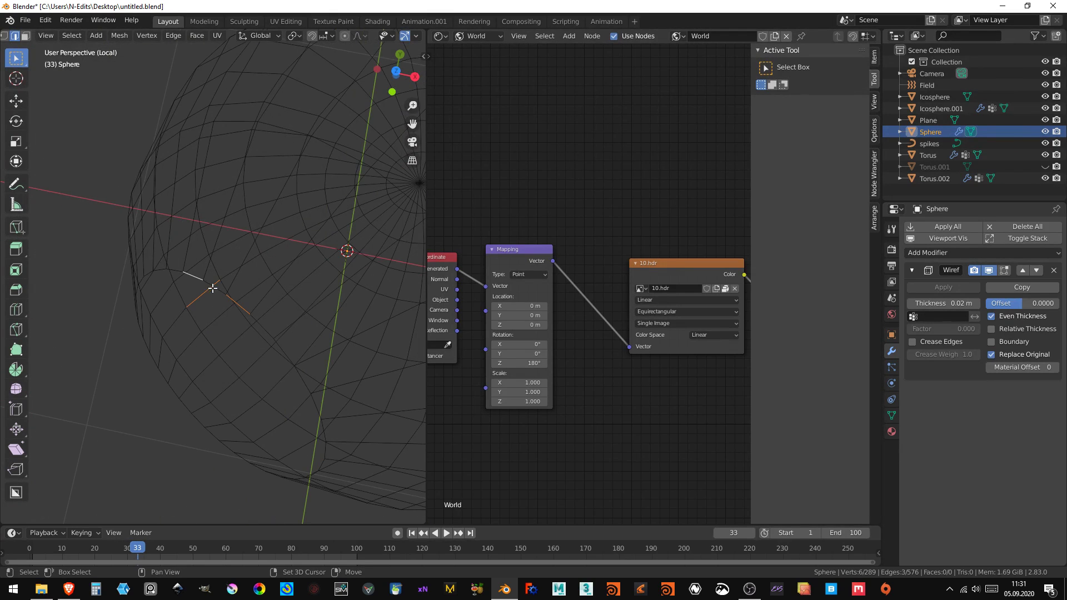
pyautogui.keyDown('shift'); pyautogui.click(170, 271); pyautogui.keyUp('shift')
# - Extend the selected arc down the side of the ring, dropping a stray edge
pyautogui.moveTo(170, 272); pyautogui.dragTo(172, 182, button='middle')
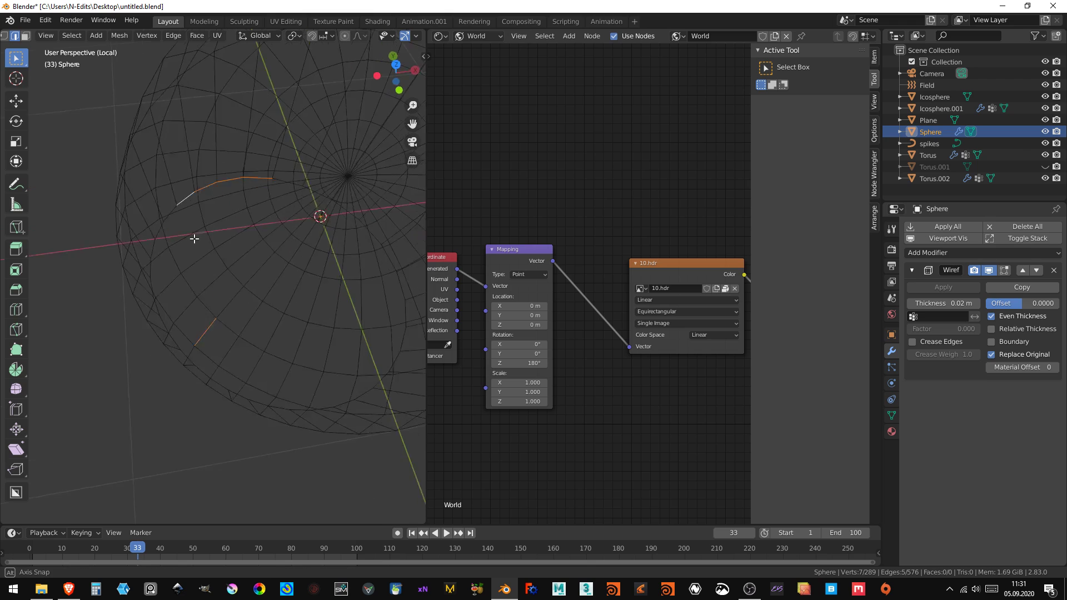
pyautogui.keyDown('shift'); pyautogui.click(170, 180); pyautogui.keyUp('shift')
pyautogui.keyDown('shift'); pyautogui.click(158, 201); pyautogui.keyUp('shift')
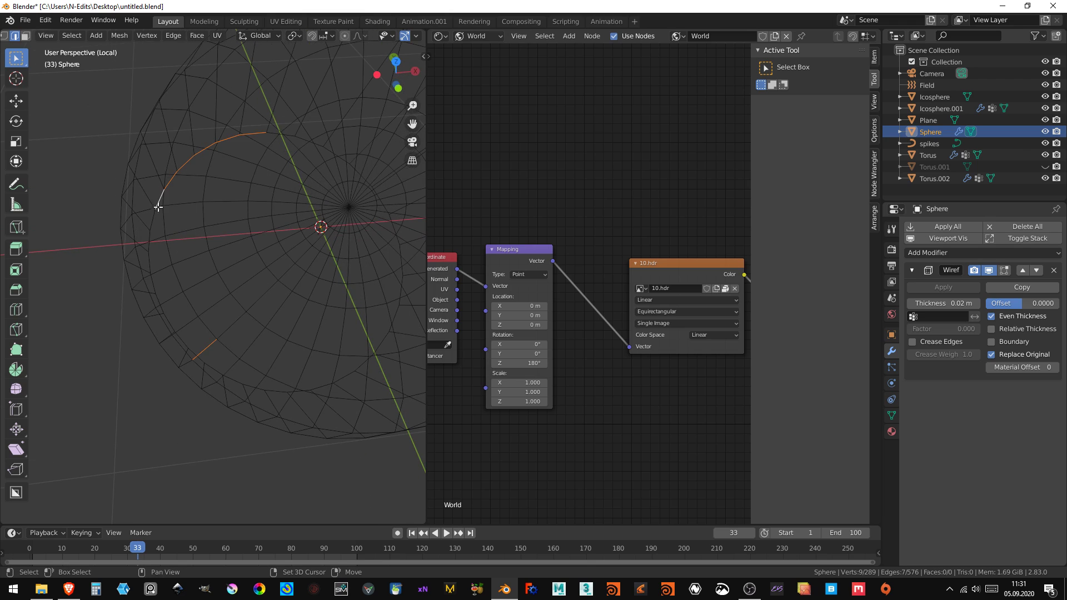
pyautogui.keyDown('shift'); pyautogui.click(156, 219); pyautogui.keyUp('shift')
pyautogui.keyDown('shift'); pyautogui.click(150, 245); pyautogui.keyUp('shift')
pyautogui.keyDown('shift'); pyautogui.click(150, 268); pyautogui.keyUp('shift')
pyautogui.keyDown('shift'); pyautogui.click(207, 345); pyautogui.keyUp('shift')
pyautogui.keyDown('shift'); pyautogui.click(152, 283); pyautogui.keyUp('shift')
pyautogui.keyDown('shift'); pyautogui.click(179, 313); pyautogui.keyUp('shift')
# - Add the ring edges running along the sphere's lower side
pyautogui.keyDown('shift'); pyautogui.click(166, 304); pyautogui.keyUp('shift')
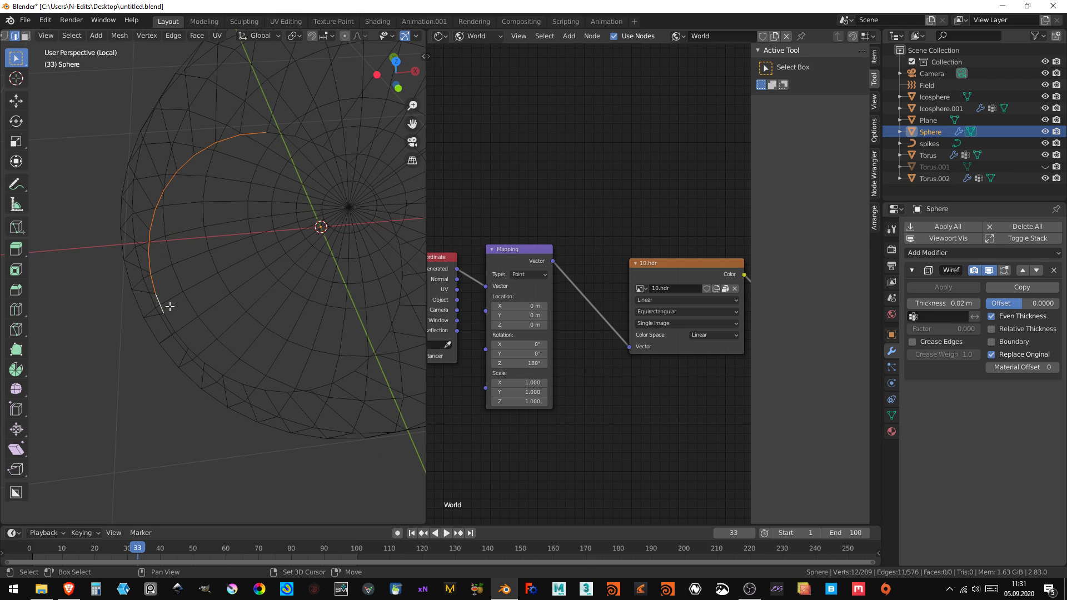
pyautogui.keyDown('shift'); pyautogui.click(186, 338); pyautogui.keyUp('shift')
pyautogui.keyDown('shift'); pyautogui.click(199, 352); pyautogui.keyUp('shift')
pyautogui.keyDown('shift'); pyautogui.click(215, 368); pyautogui.keyUp('shift')
pyautogui.keyDown('shift'); pyautogui.click(234, 375); pyautogui.keyUp('shift')
pyautogui.keyDown('shift'); pyautogui.click(254, 385); pyautogui.keyUp('shift')
pyautogui.keyDown('shift'); pyautogui.click(305, 388); pyautogui.keyUp('shift')
pyautogui.keyDown('shift'); pyautogui.click(320, 383); pyautogui.keyUp('shift')
# - Orbit over the top and select the remaining ring edges until the loop is closed
pyautogui.moveTo(312, 374); pyautogui.dragTo(300, 130, button='middle')
pyautogui.keyDown('shift'); pyautogui.click(288, 113); pyautogui.keyUp('shift')
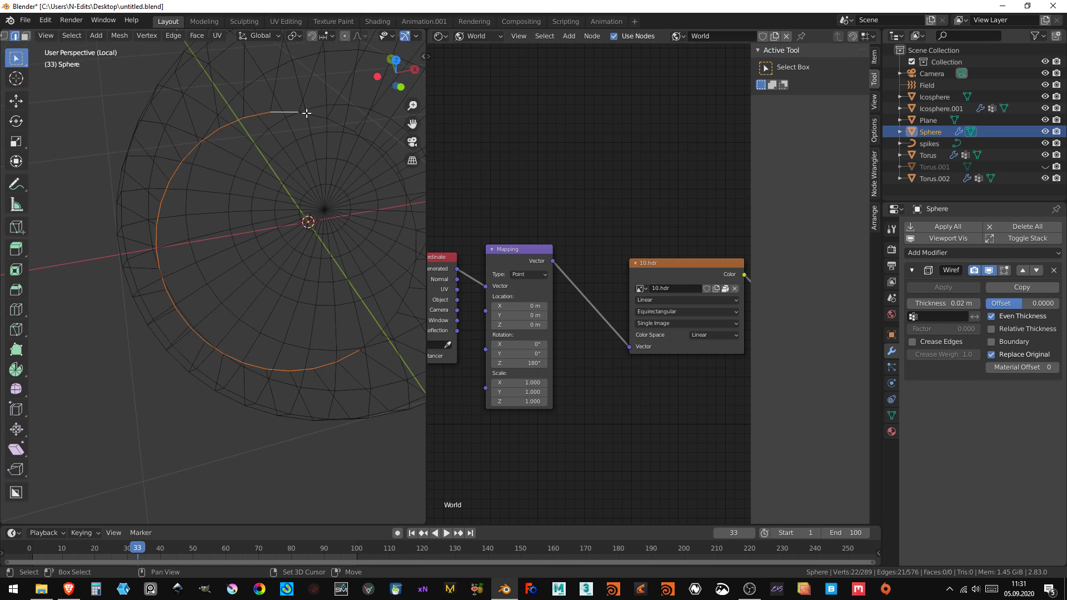
pyautogui.keyDown('shift'); pyautogui.click(315, 113); pyautogui.keyUp('shift')
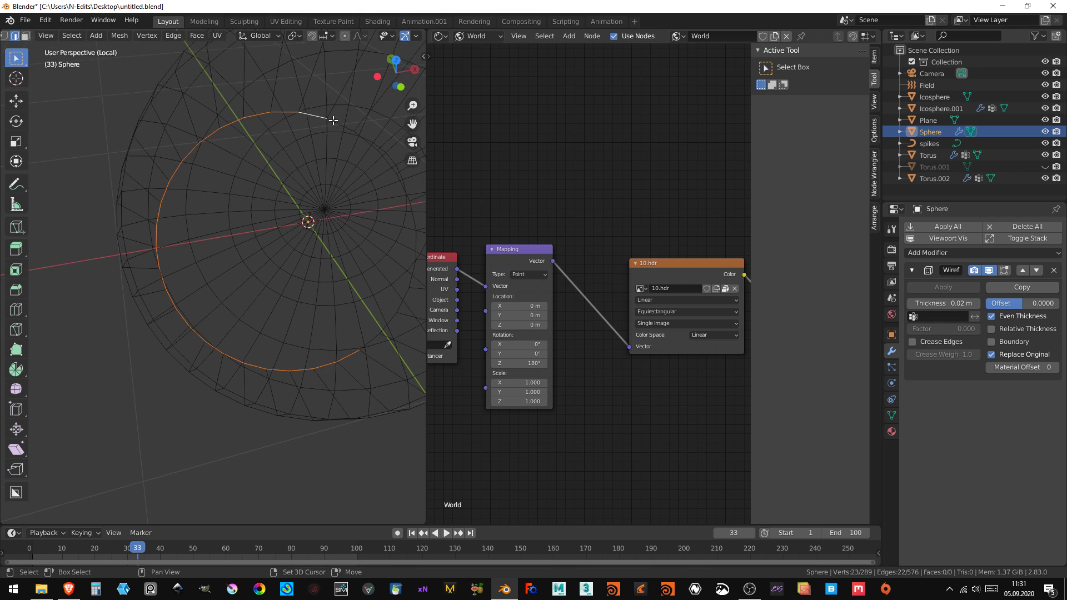
pyautogui.keyDown('shift'); pyautogui.click(364, 143); pyautogui.keyUp('shift')
pyautogui.moveTo(375, 175); pyautogui.dragTo(314, 154, button='middle')
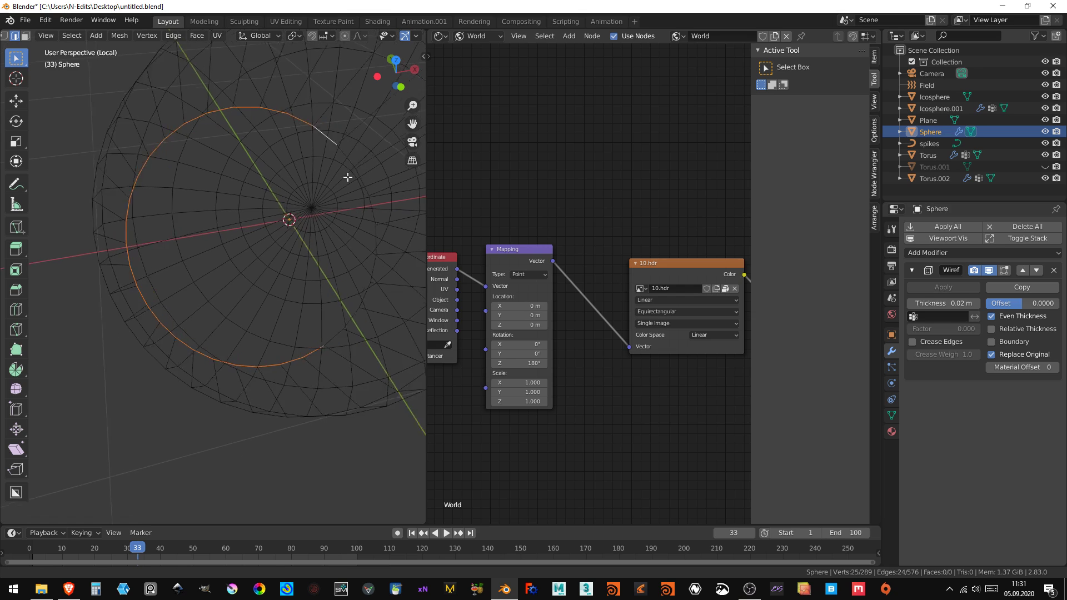
pyautogui.keyDown('shift'); pyautogui.click(321, 150); pyautogui.keyUp('shift')
pyautogui.keyDown('shift'); pyautogui.click(339, 179); pyautogui.keyUp('shift')
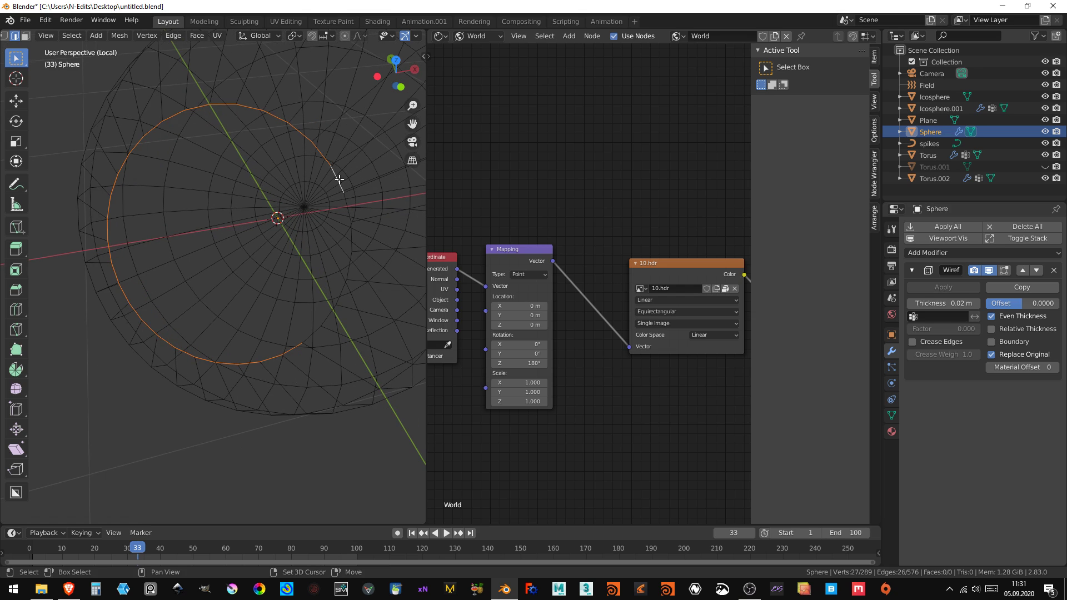
pyautogui.keyDown('shift'); pyautogui.click(348, 211); pyautogui.keyUp('shift')
pyautogui.keyDown('shift'); pyautogui.click(352, 236); pyautogui.keyUp('shift')
pyautogui.keyDown('shift'); pyautogui.click(348, 274); pyautogui.keyUp('shift')
pyautogui.keyDown('shift'); pyautogui.click(340, 290); pyautogui.keyUp('shift')
pyautogui.keyDown('shift'); pyautogui.click(329, 312); pyautogui.keyUp('shift')
pyautogui.keyDown('shift'); pyautogui.click(306, 335); pyautogui.keyUp('shift')
# - Delete the ring's edges, leaving 544 edges on 289 vertices, and return to Object Mode
pyautogui.press('x')
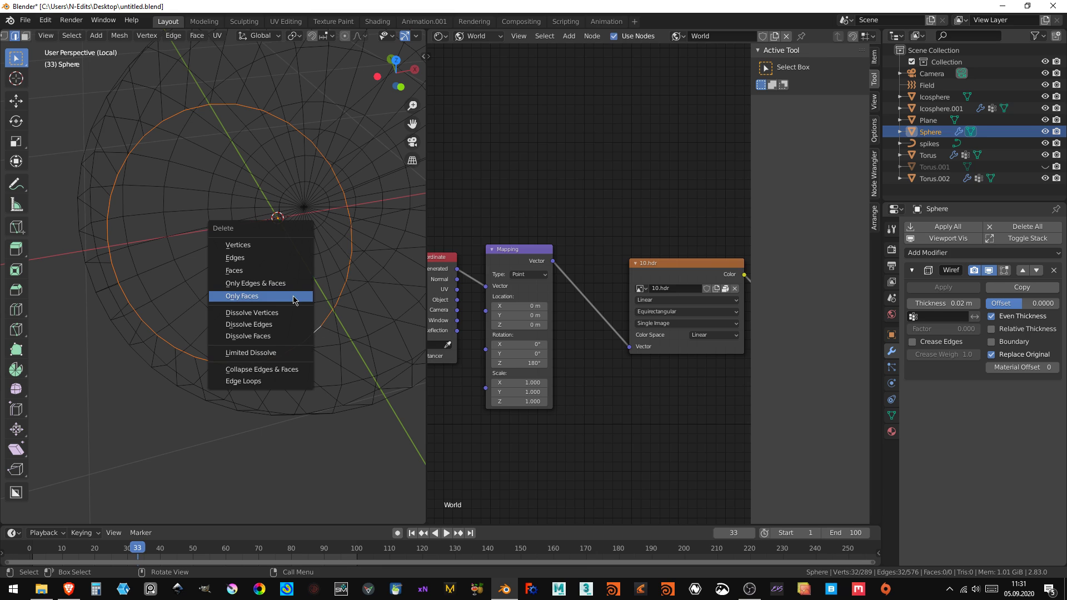
pyautogui.click(289, 258)
pyautogui.moveTo(257, 255)
pyautogui.mouseDown(button='middle')
pyautogui.moveTo(286, 235)
pyautogui.moveTo(250, 227)
pyautogui.mouseUp(button='middle')
pyautogui.press('Tab')
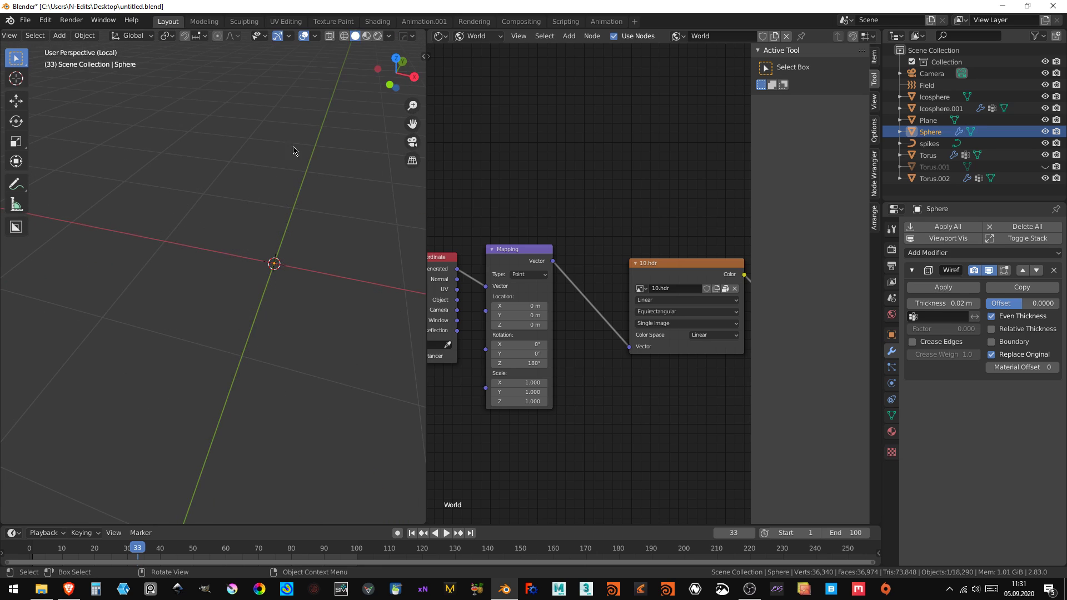
# - Select all of the sphere's vertices and fill the mesh with faces
pyautogui.press('Tab')
pyautogui.press('Tab')
pyautogui.press('KP_Divide')
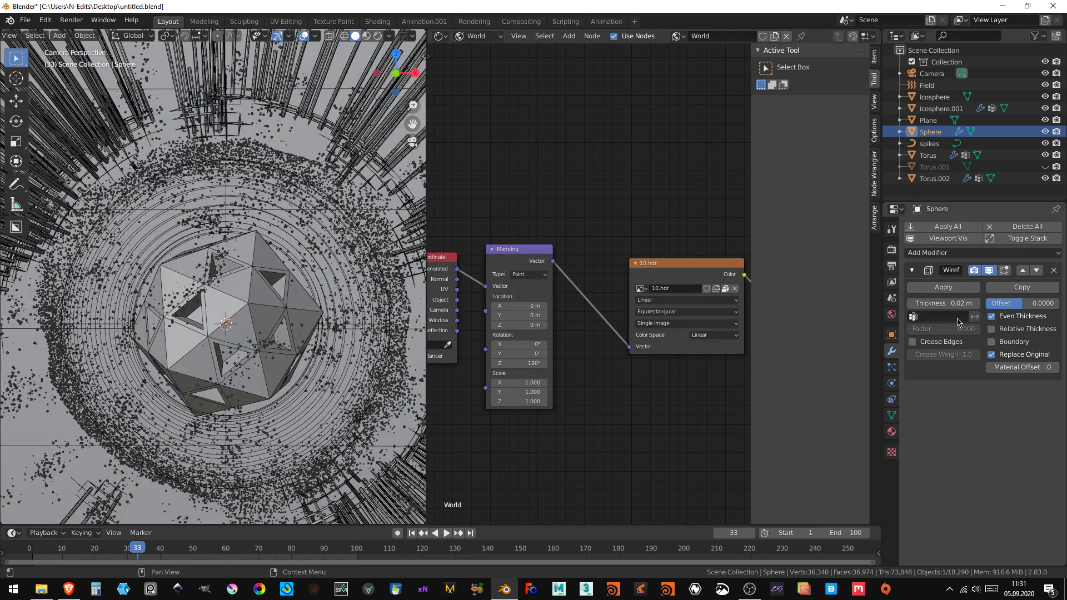
pyautogui.press('Tab')
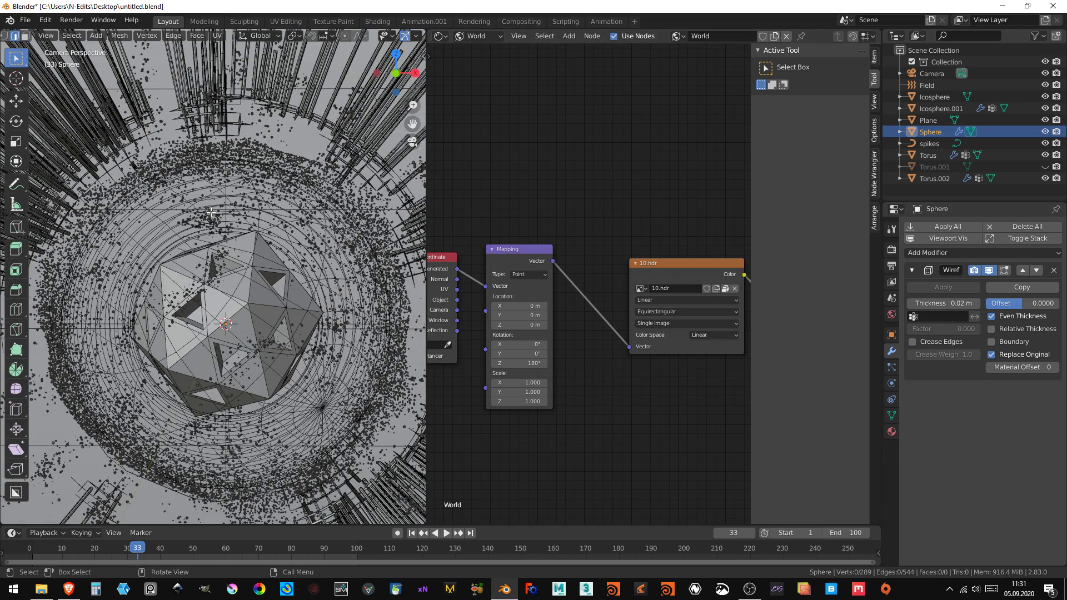
pyautogui.press('a')
pyautogui.press('f')
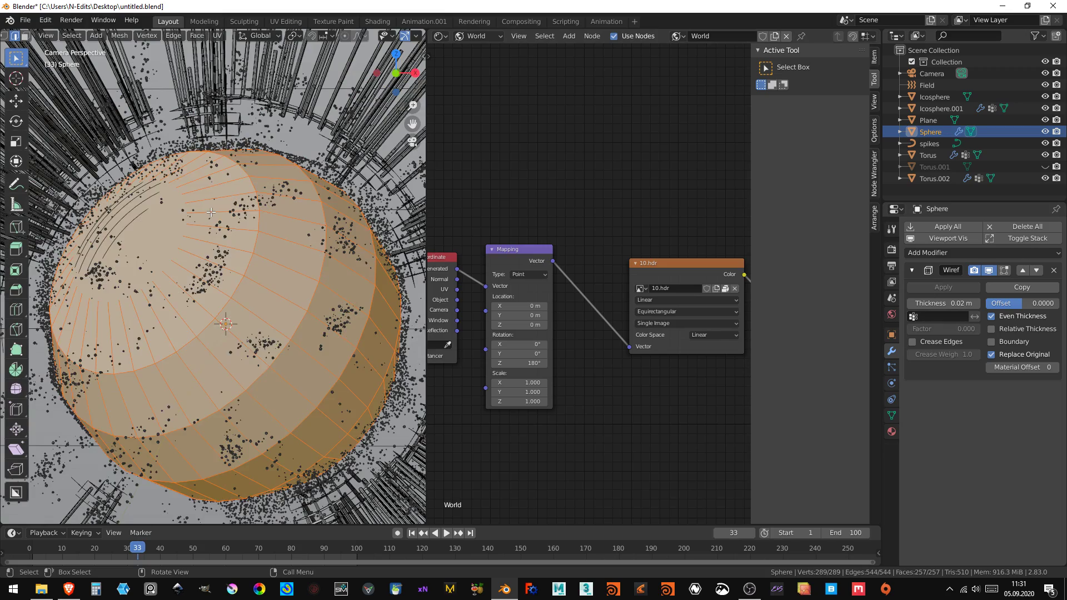
pyautogui.press('Tab')
# - Set the sphere cage's Wireframe Thickness to 0.001, then nudge it slightly thicker
pyautogui.moveTo(209, 215); pyautogui.dragTo(185, 202, button='middle')
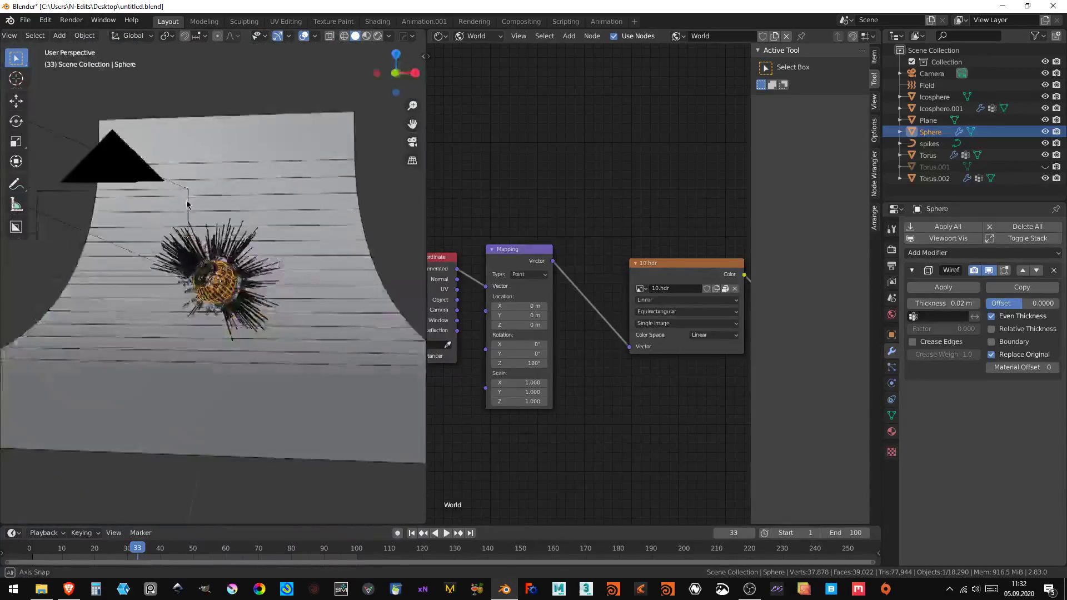
pyautogui.scroll(2, 184, 199)
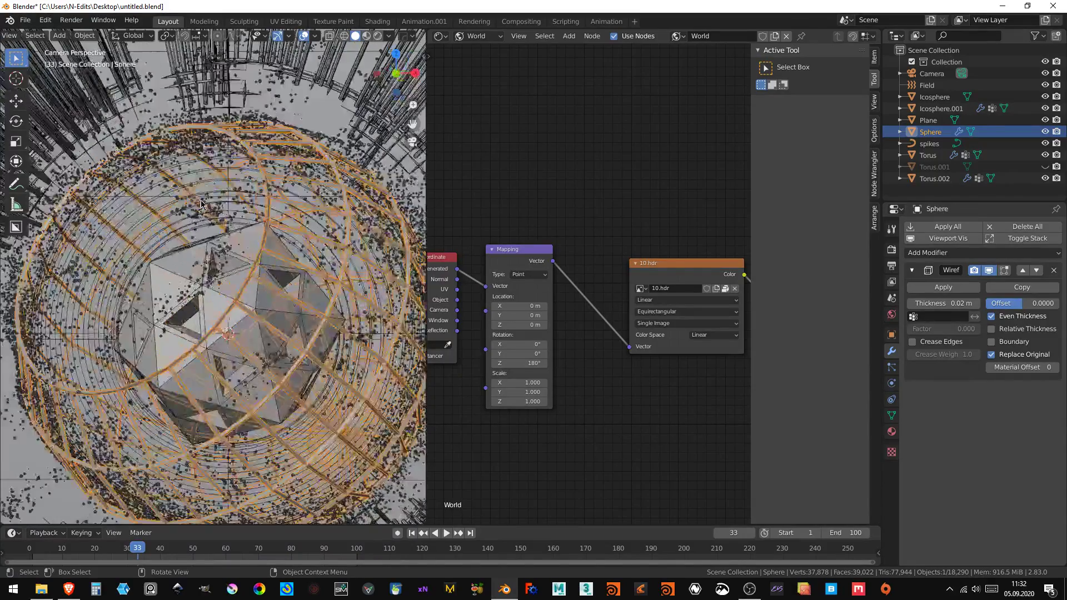
pyautogui.scroll(3, 166, 220)
pyautogui.scroll(2, 155, 233)
pyautogui.scroll(-5, 150, 237)
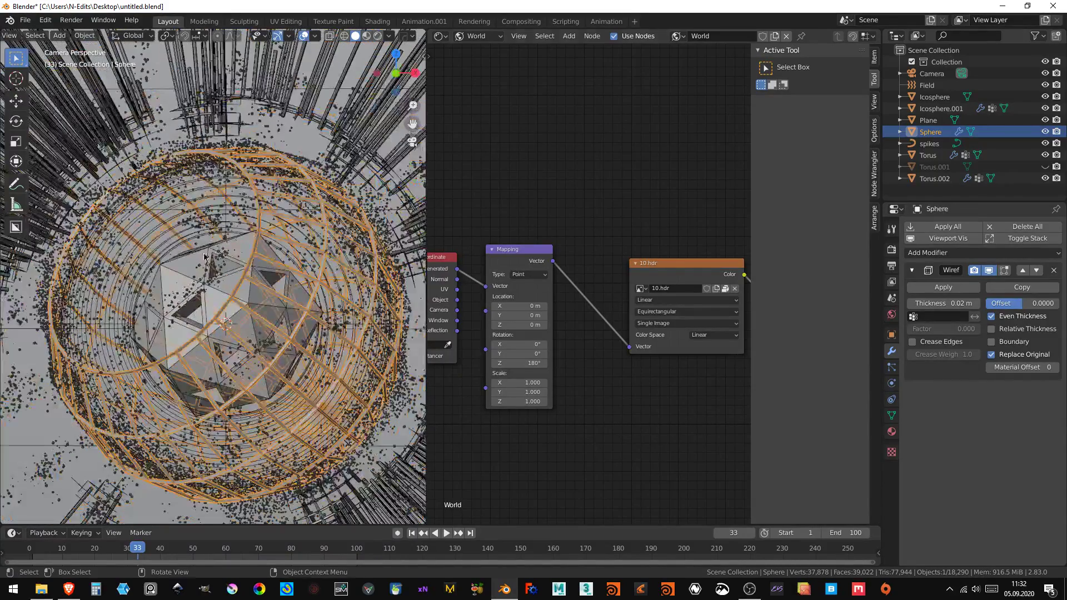
pyautogui.click(928, 317)
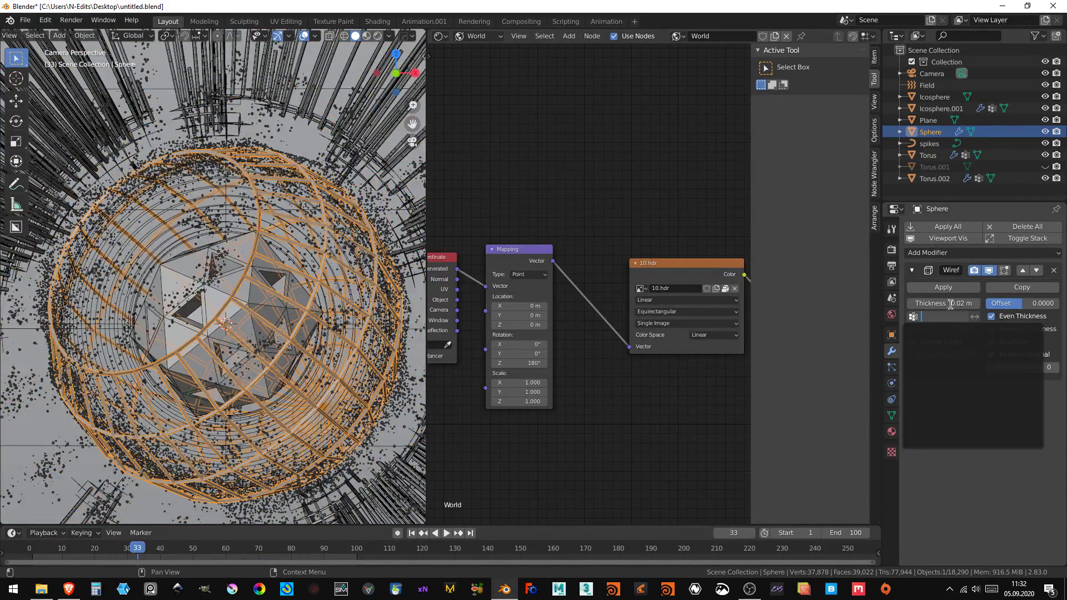
pyautogui.doubleClick(943, 303)
pyautogui.write('0.001')
pyautogui.press('Return')
pyautogui.moveTo(943, 303); pyautogui.dragTo(966, 302)
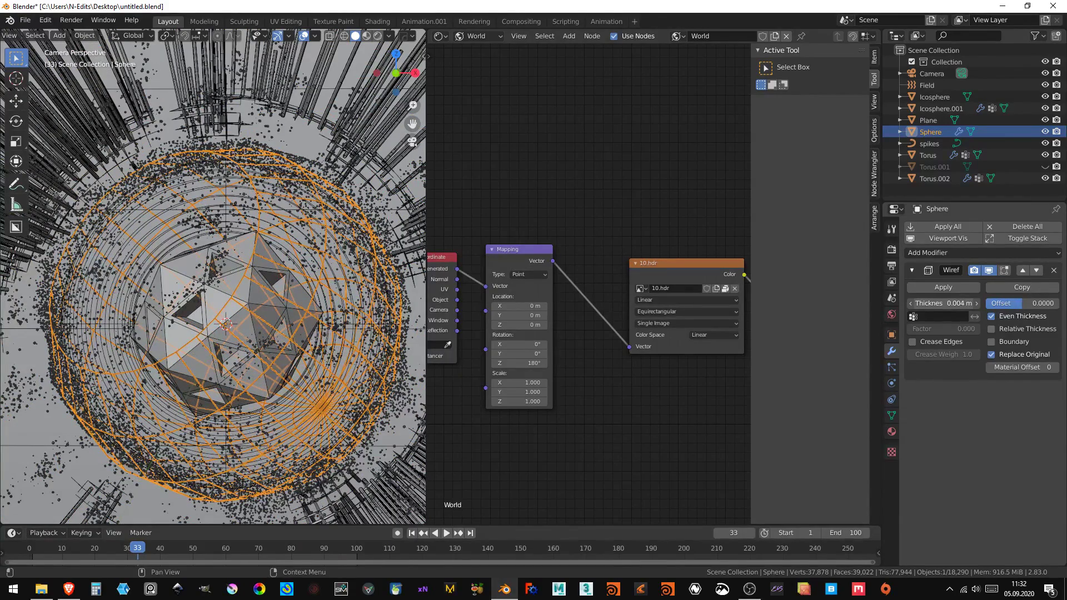
# - Rotate the sphere cage, enlarge it, hide viewport overlays, then shrink it again
pyautogui.press('r')
pyautogui.press('r')
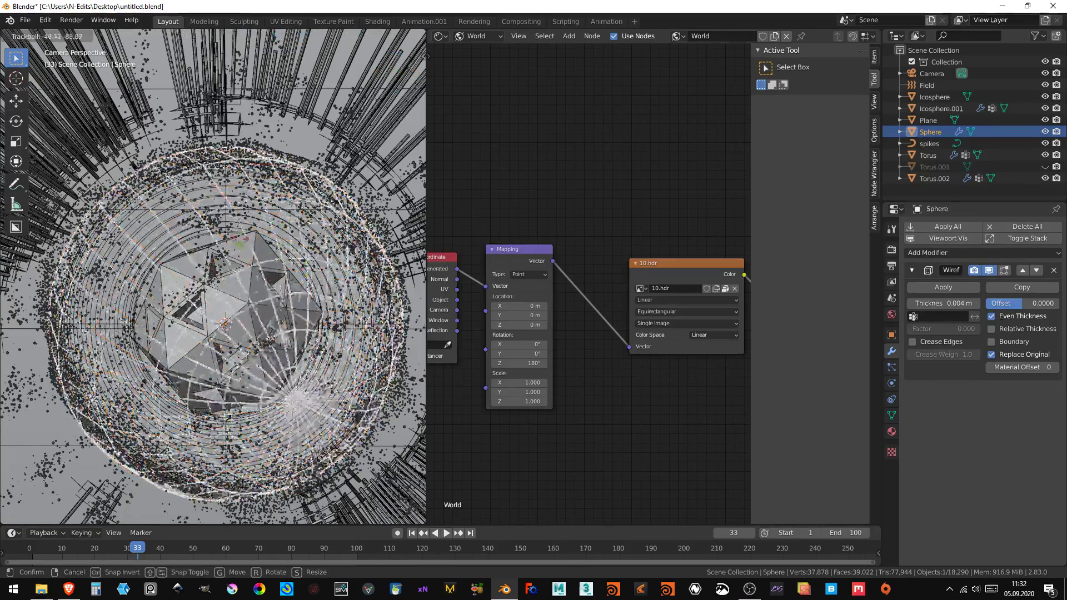
pyautogui.click(251, 194)
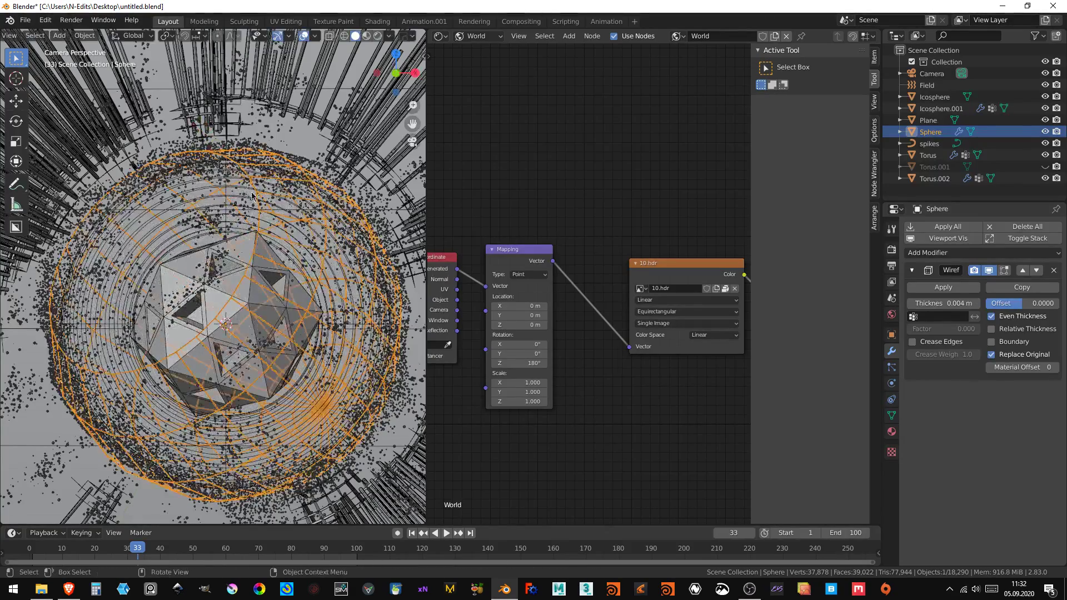
pyautogui.press('s')
pyautogui.click(317, 196)
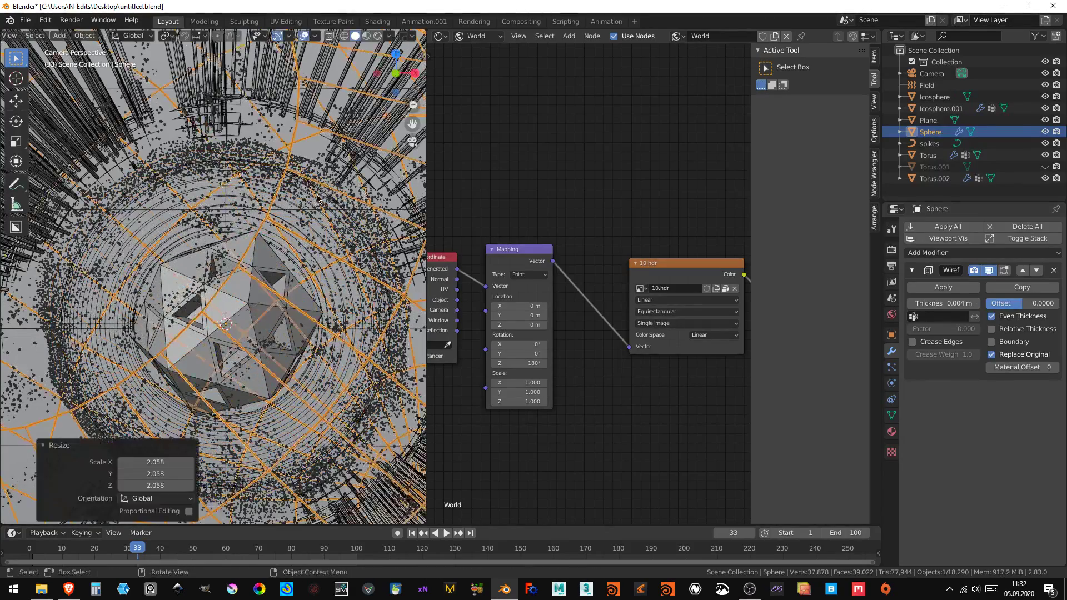
pyautogui.click(306, 37)
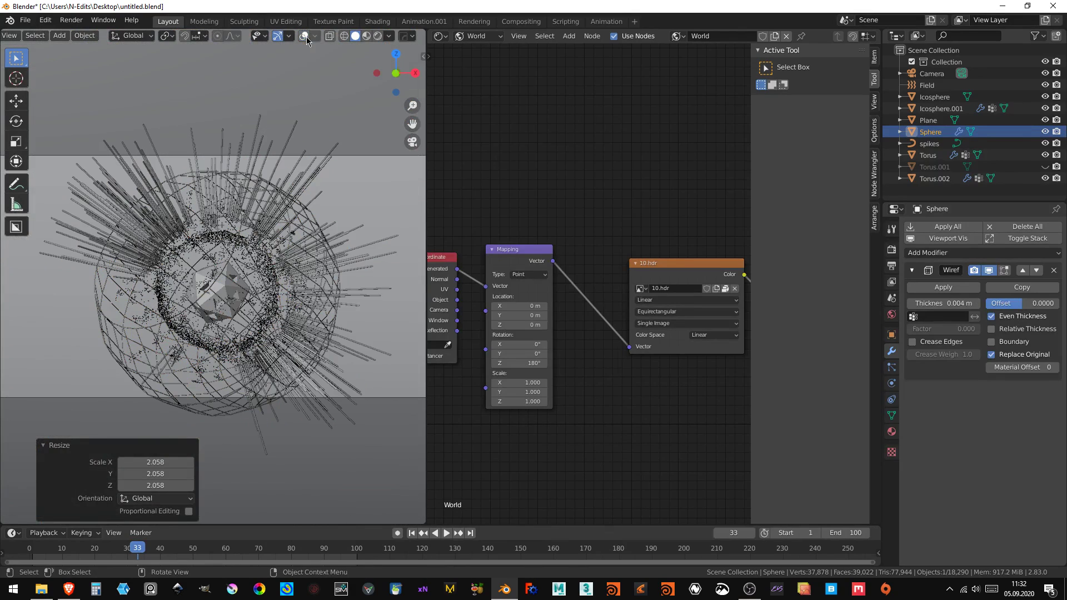
pyautogui.press('s')
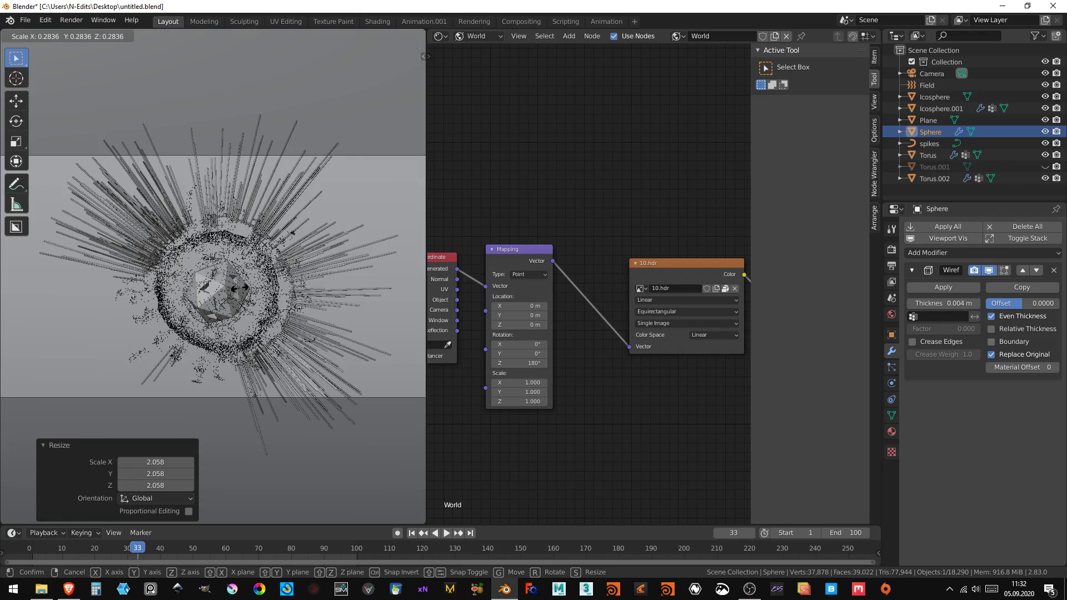
pyautogui.click(240, 290)
# - Delete the wireframe sphere from the scene
pyautogui.press('x')
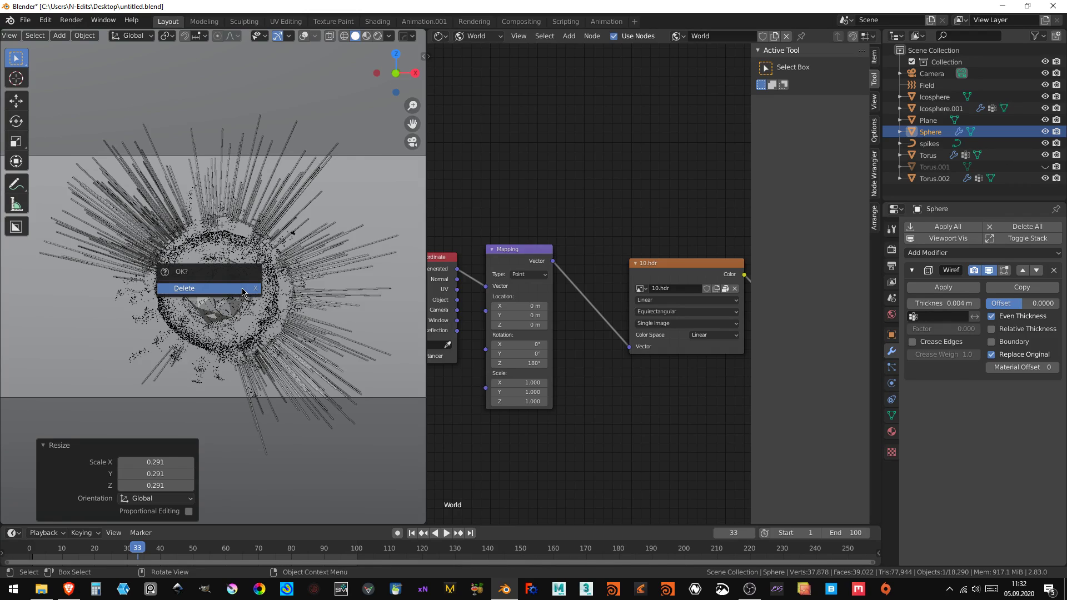
pyautogui.click(242, 289)
pyautogui.scroll(2, 242, 291)
# - Add a 1 m Ico Sphere at the scene centre with Subdivisions raised to 3
pyautogui.hotkey('shift', 'a')
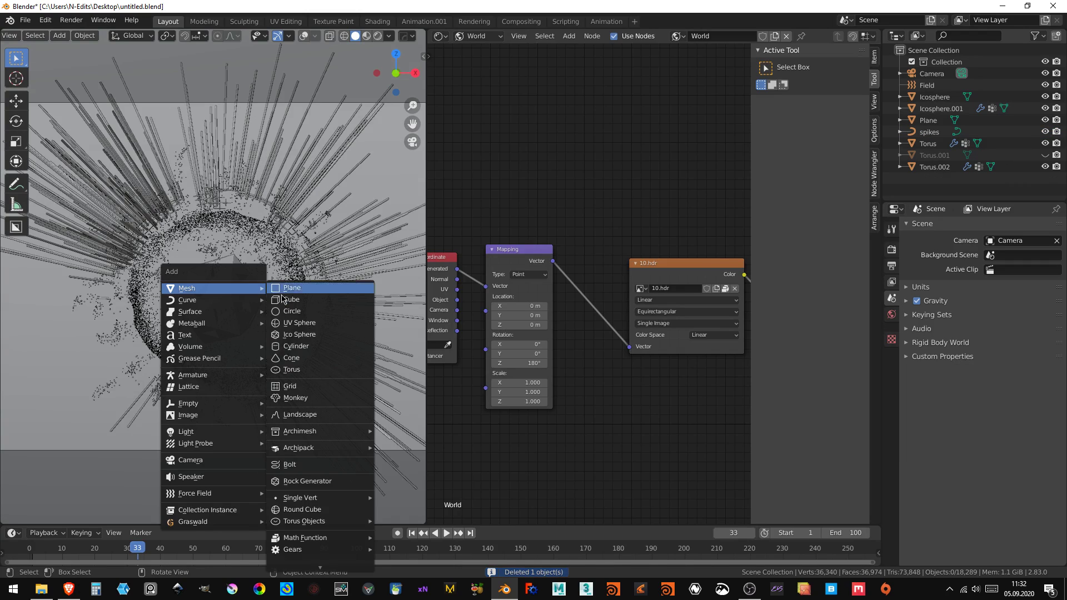
pyautogui.click(292, 333)
pyautogui.scroll(1, 242, 291)
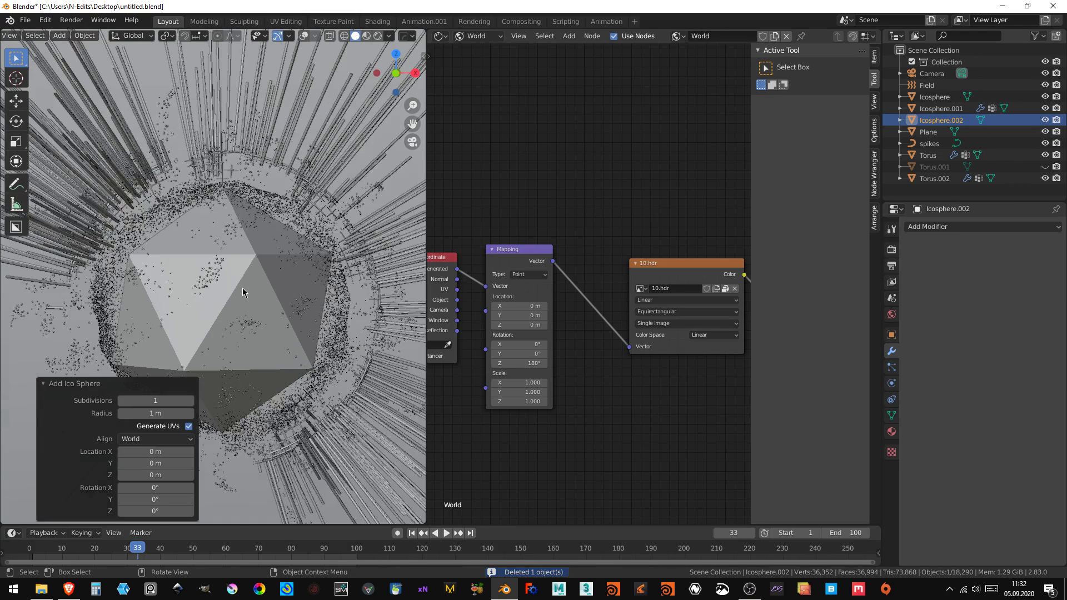
pyautogui.click(192, 401)
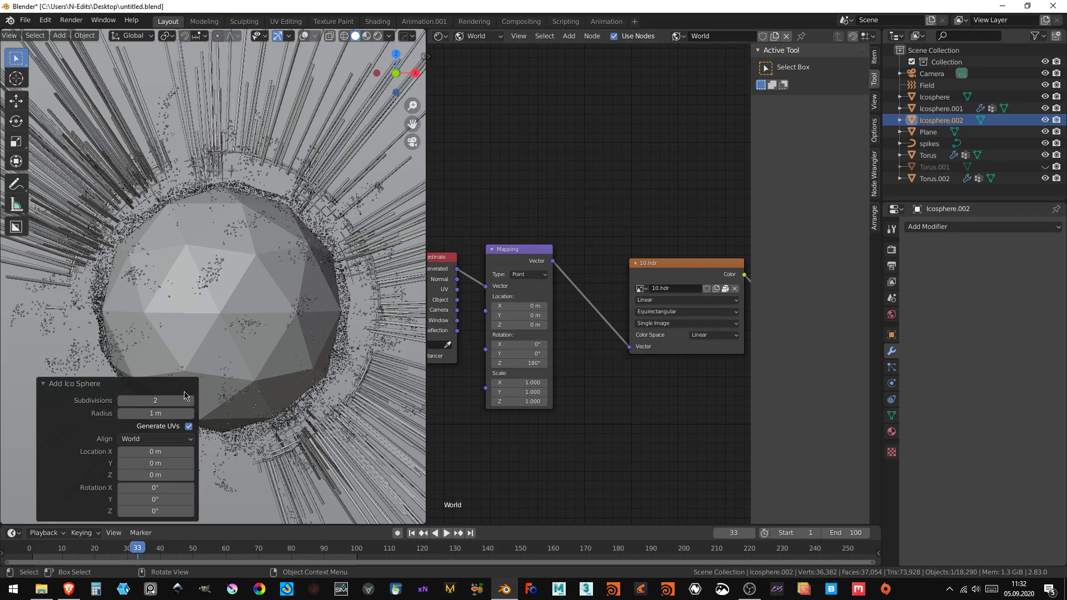
pyautogui.click(190, 400)
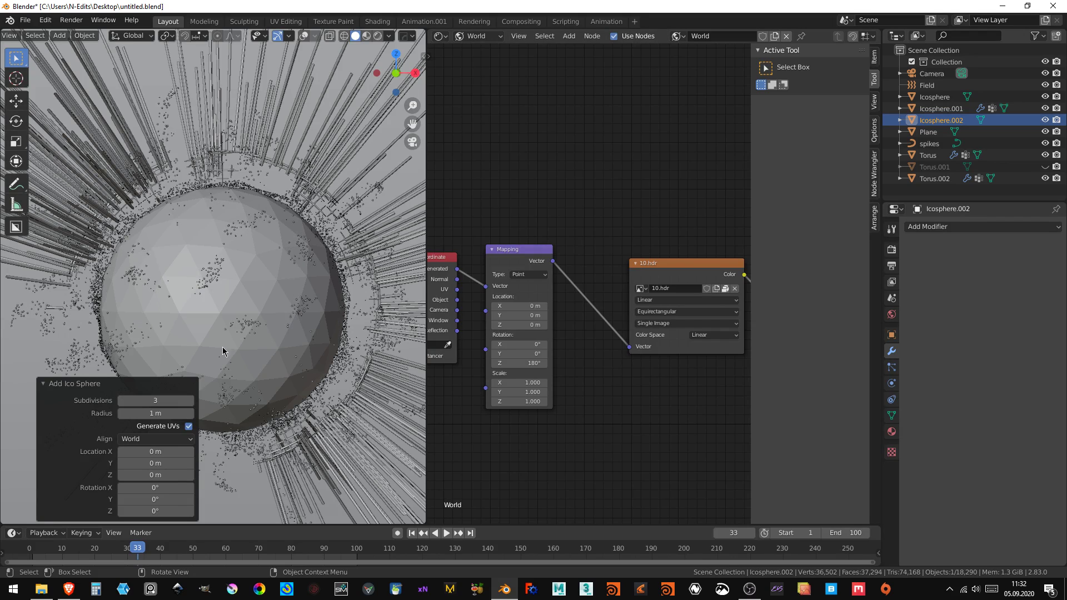
pyautogui.press('Tab')
pyautogui.press('Tab')
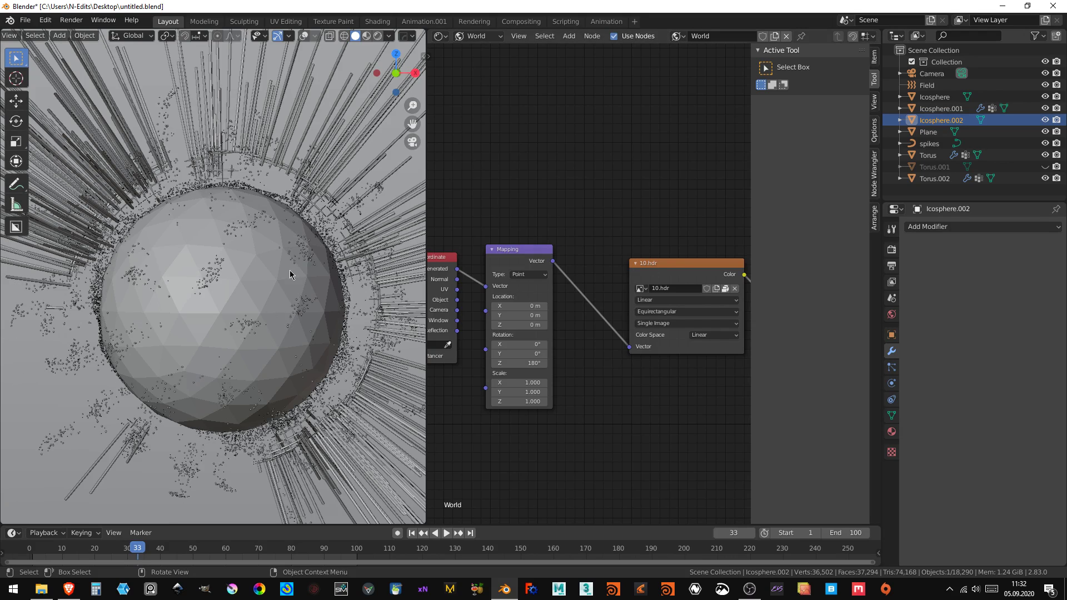
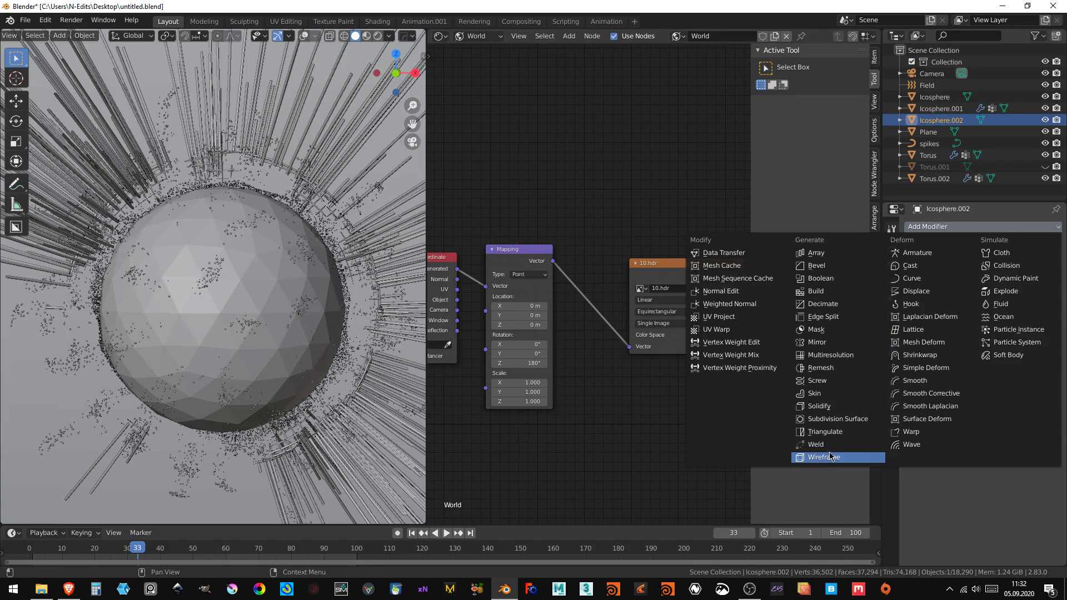
# - Add a Wireframe modifier to Icosphere.002, scale it to 0.562, and thin strands to 0.0034 m
pyautogui.click(831, 458)
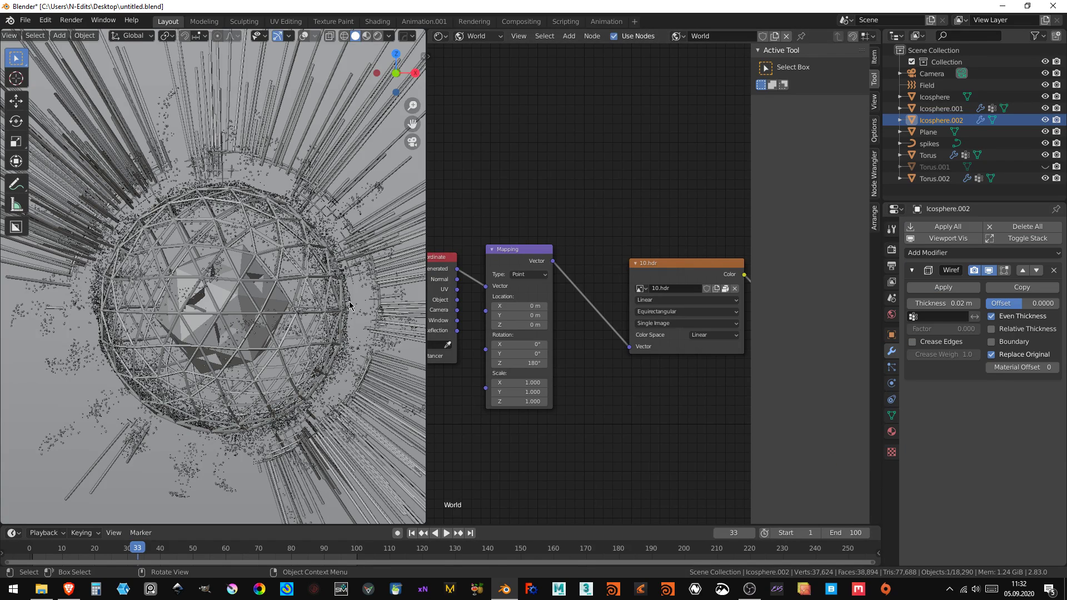
pyautogui.press('s')
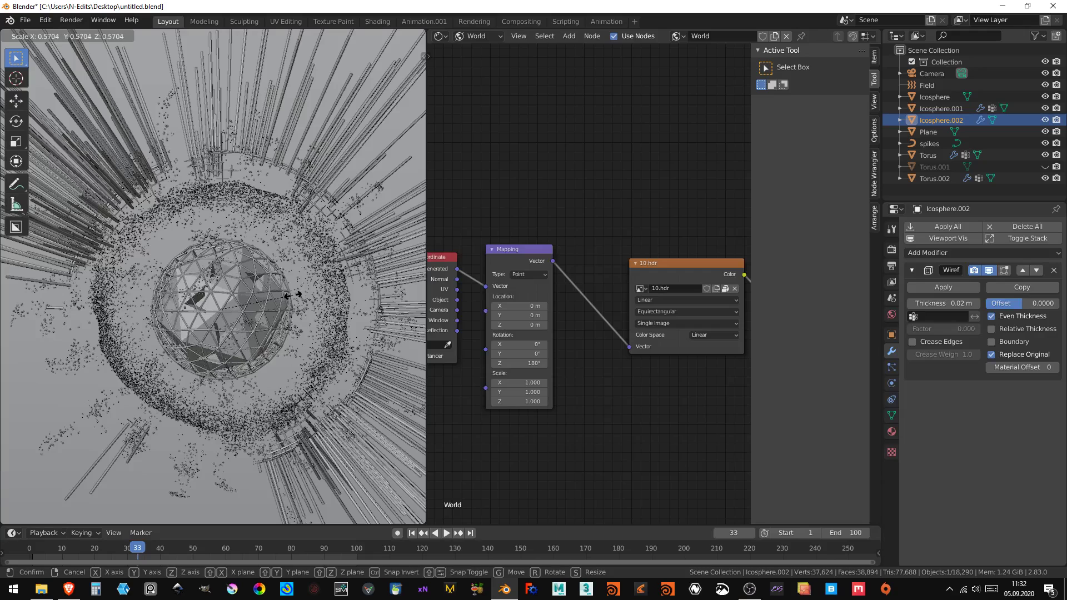
pyautogui.click(293, 294)
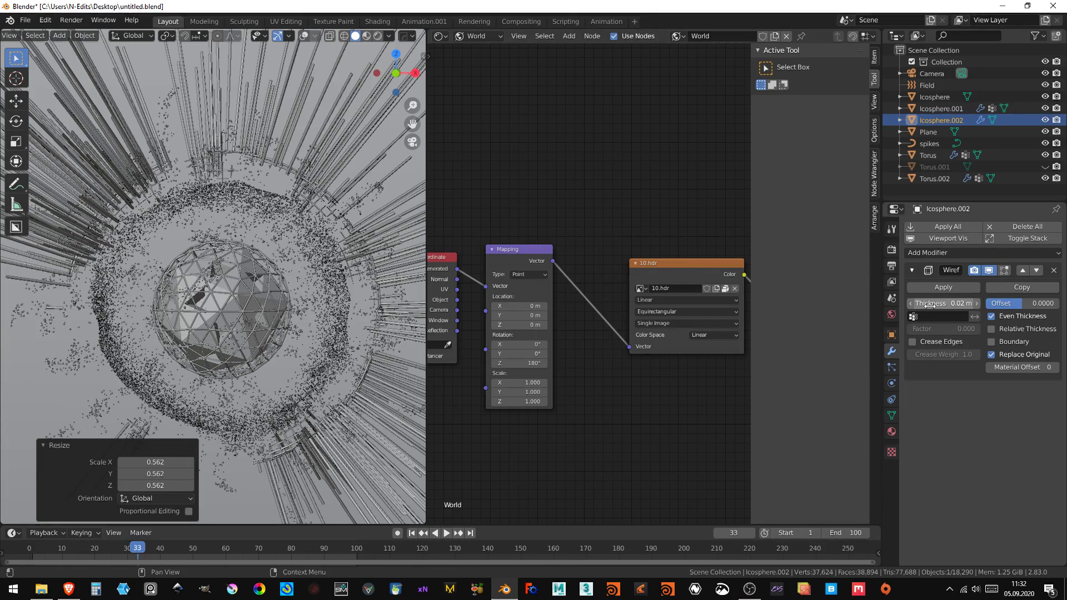
pyautogui.moveTo(944, 303); pyautogui.dragTo(923, 302)
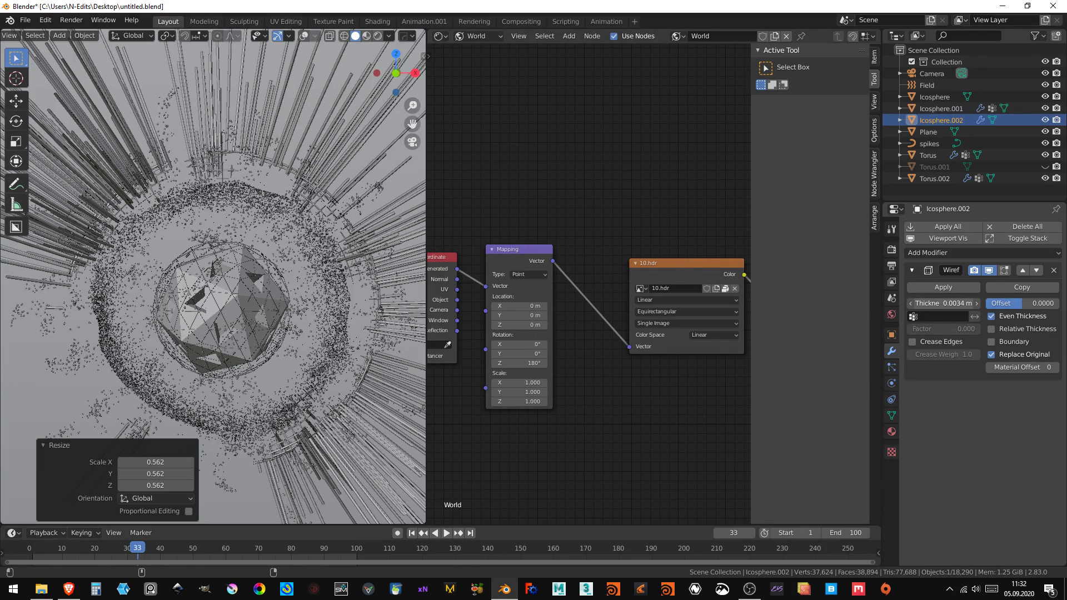
pyautogui.click(892, 431)
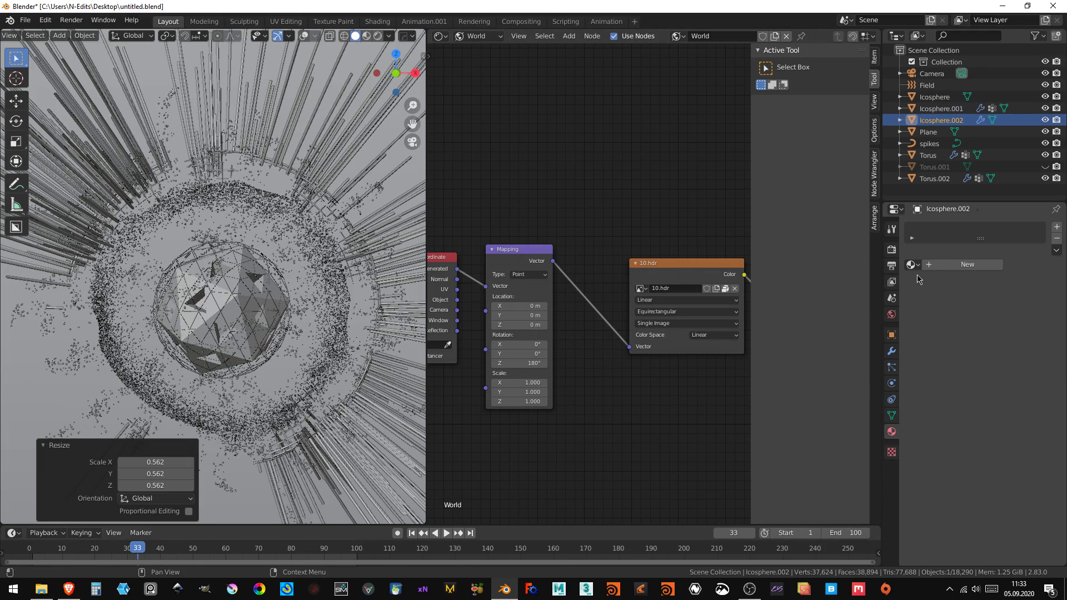
# - Assign the existing 'gold' material to the cage and switch to Rendered shading
pyautogui.click(912, 264)
pyautogui.click(852, 283)
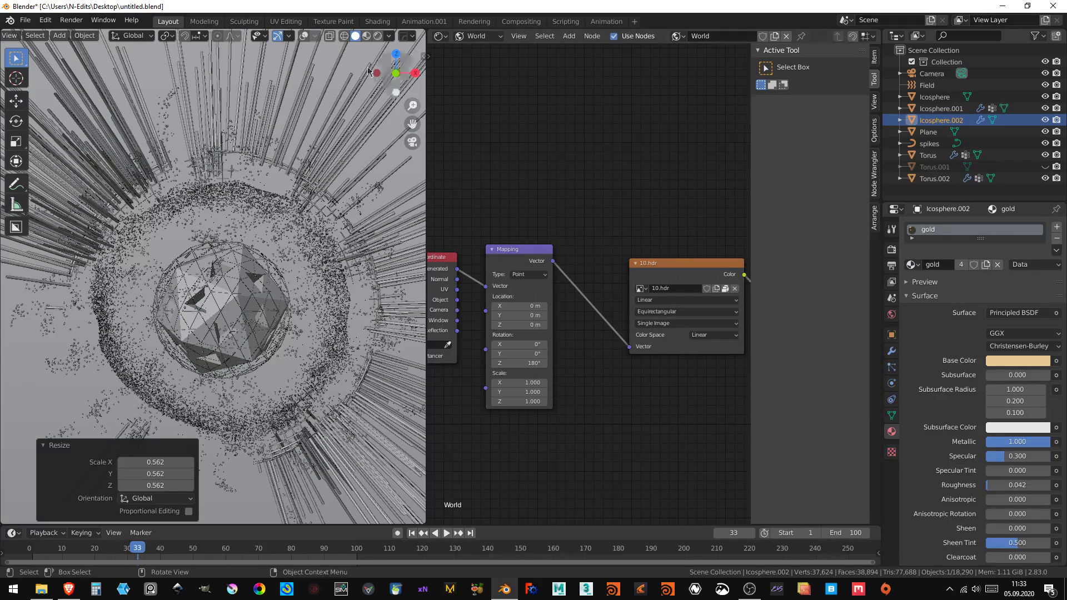
pyautogui.click(375, 38)
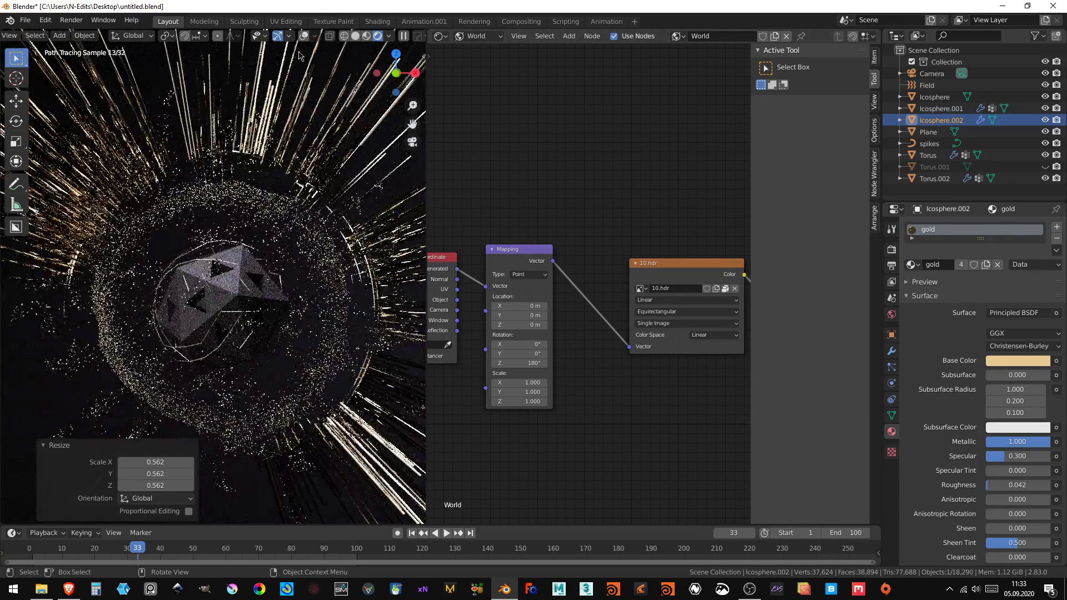
# - View the scene through the camera, zoom in, and select Icosphere.001 in the Outliner
pyautogui.press('KP_0')
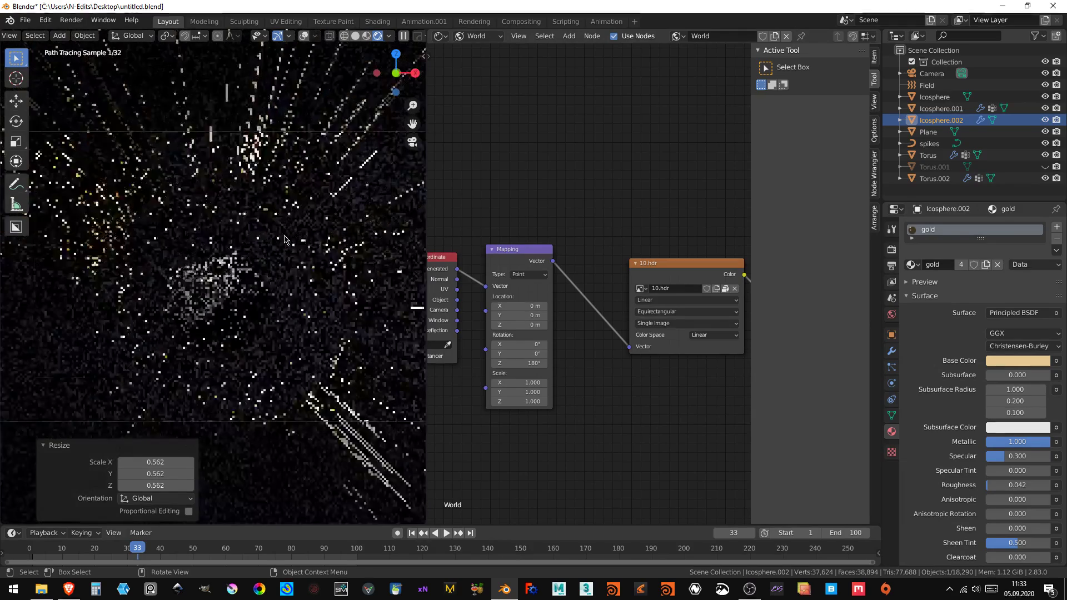
pyautogui.scroll(6, 220, 332)
pyautogui.scroll(2, 245, 366)
pyautogui.scroll(2, 274, 403)
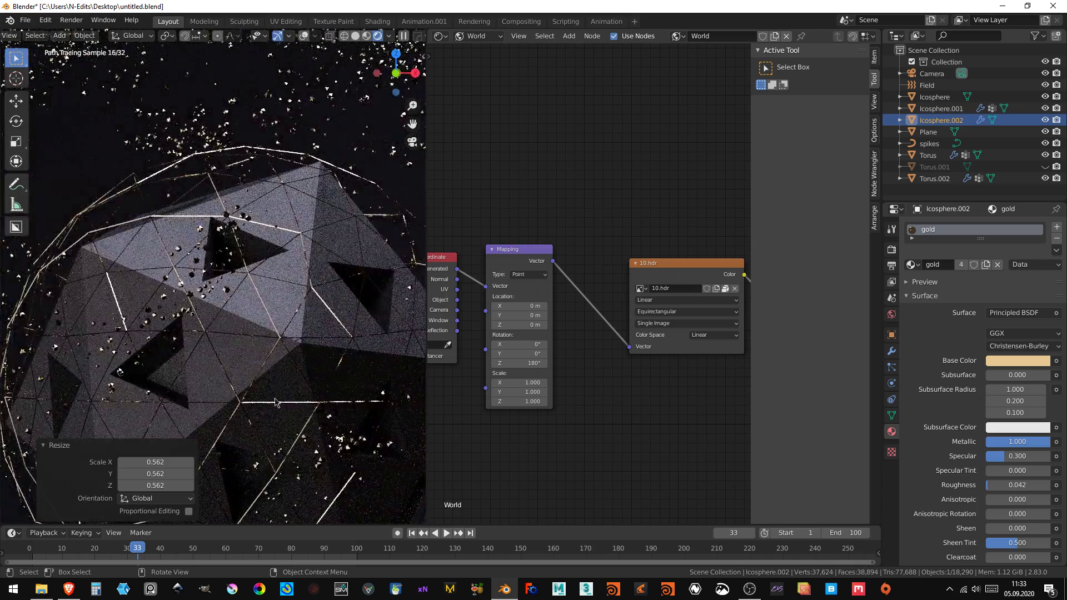
pyautogui.scroll(2, 301, 358)
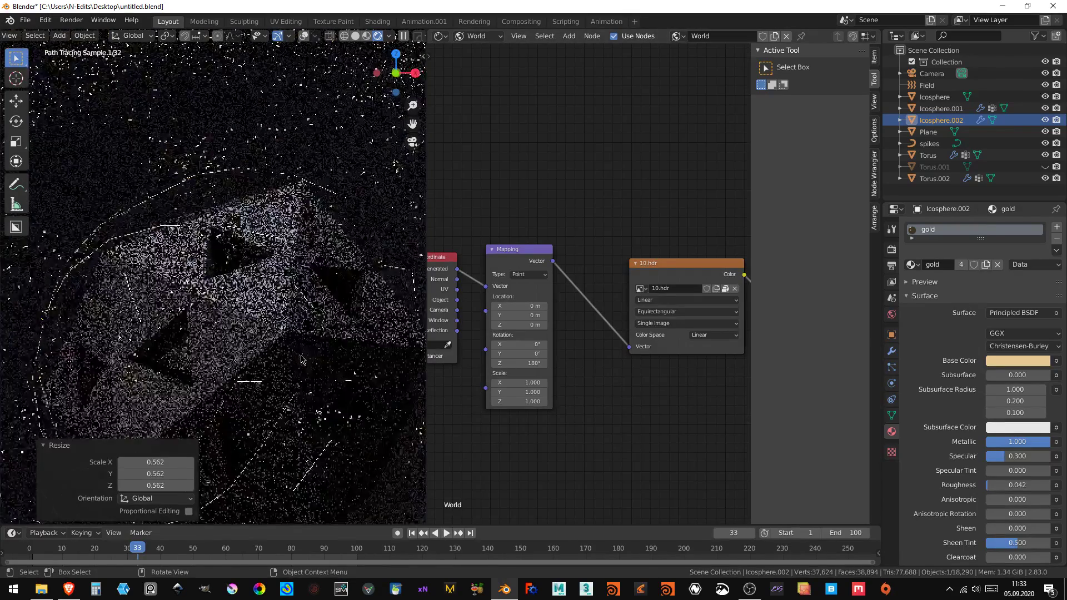
pyautogui.click(941, 108)
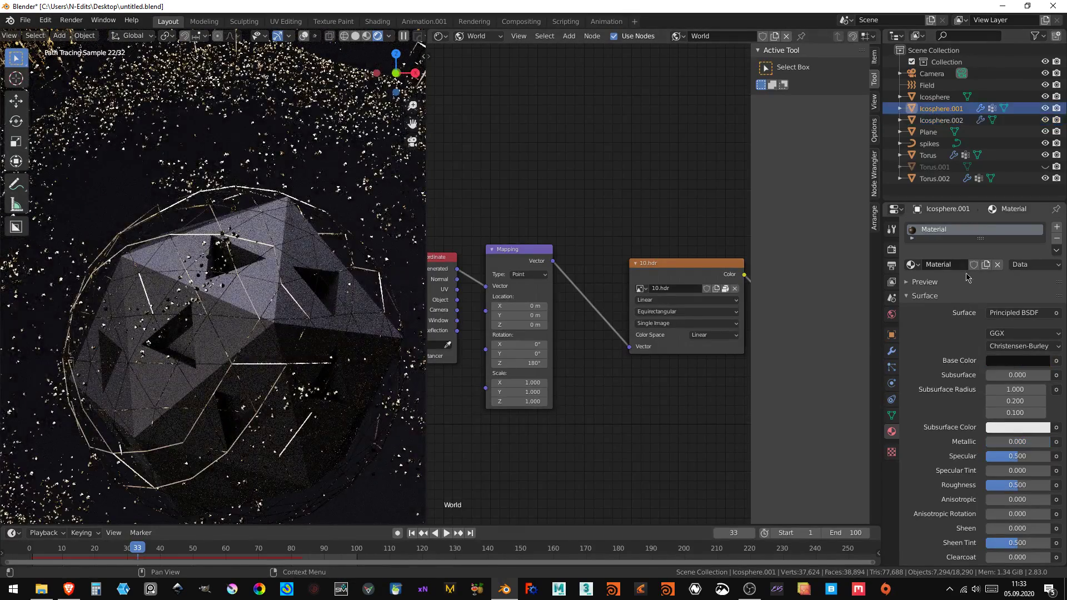
# - Set Icosphere.001's material roughness to 1.000 and reset Metallic to 0
pyautogui.moveTo(1014, 442); pyautogui.dragTo(1047, 442)
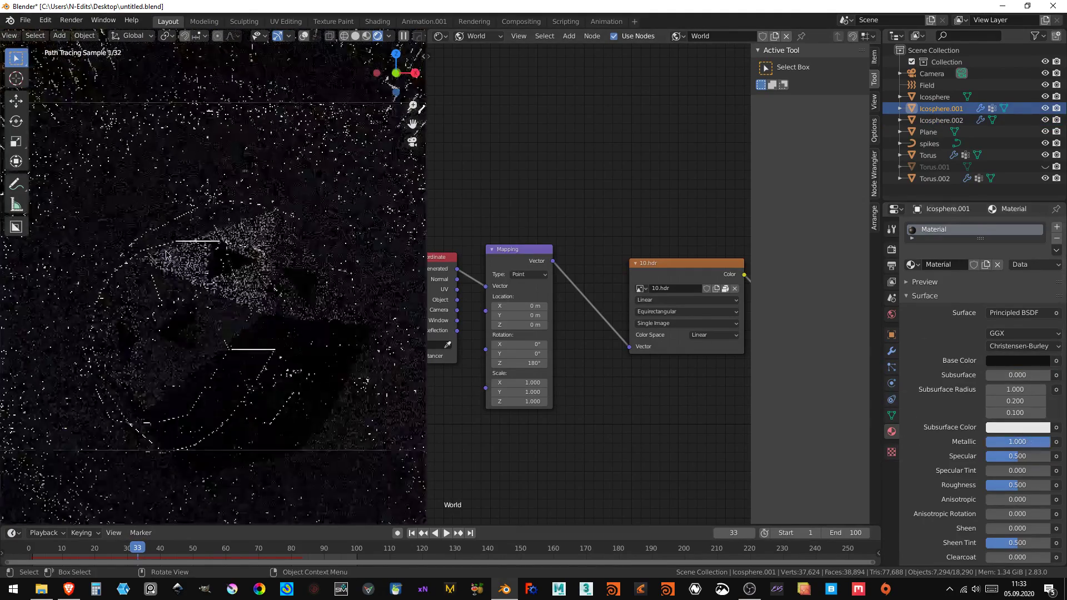
pyautogui.scroll(5, 214, 343)
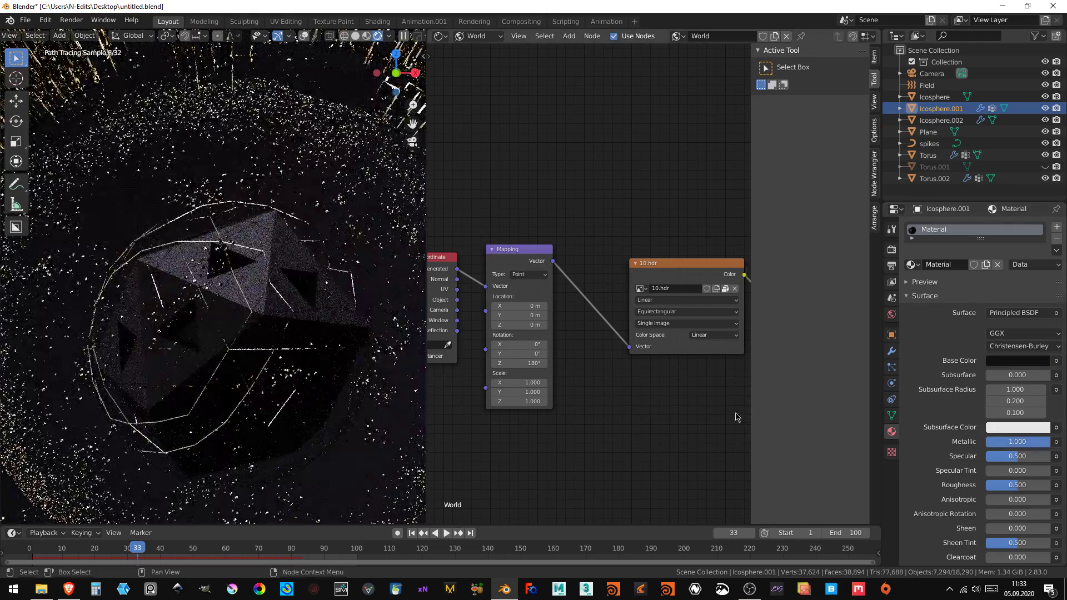
pyautogui.moveTo(1014, 491); pyautogui.dragTo(987, 491)
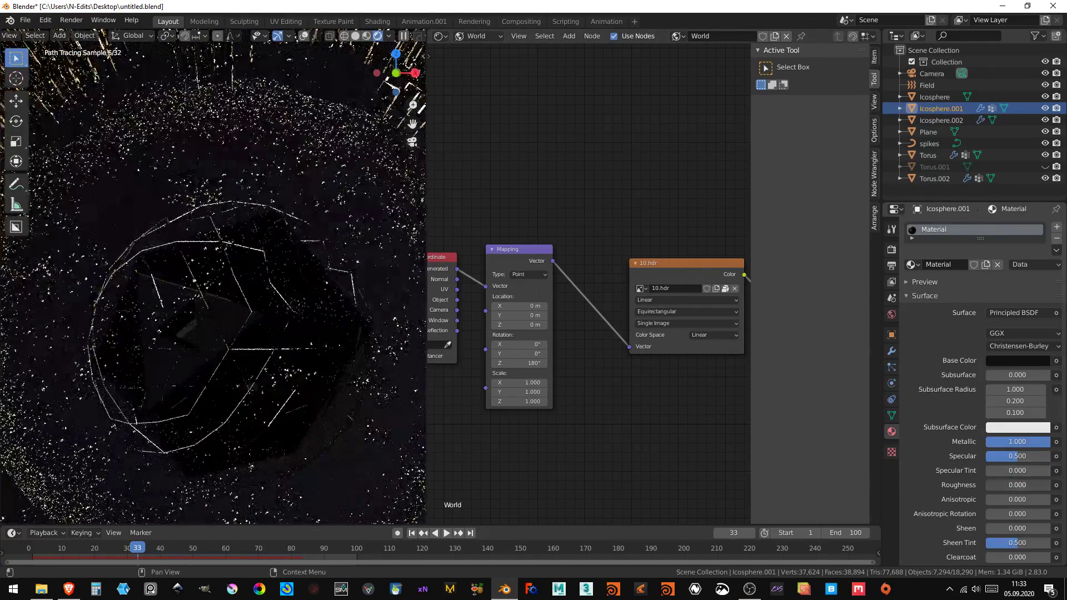
pyautogui.moveTo(987, 484); pyautogui.dragTo(1049, 485)
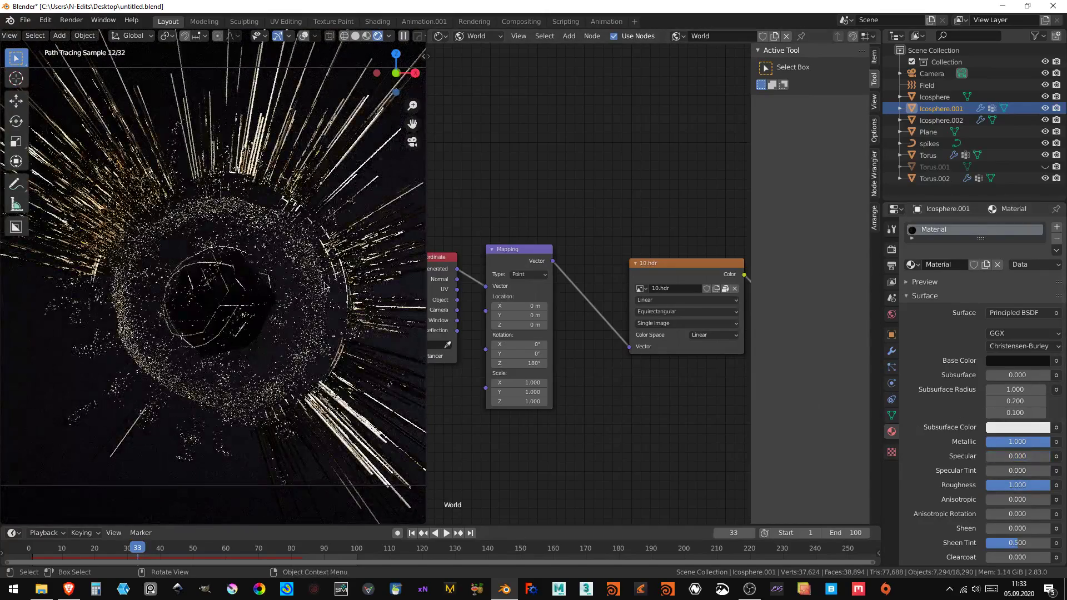
pyautogui.scroll(5, 207, 306)
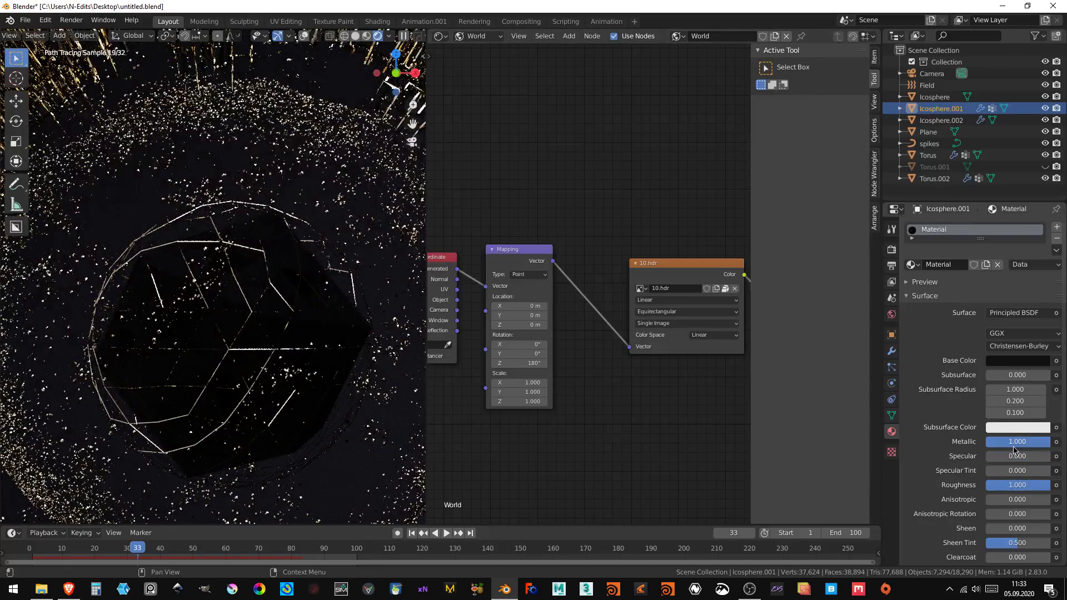
pyautogui.press('BackSpace')
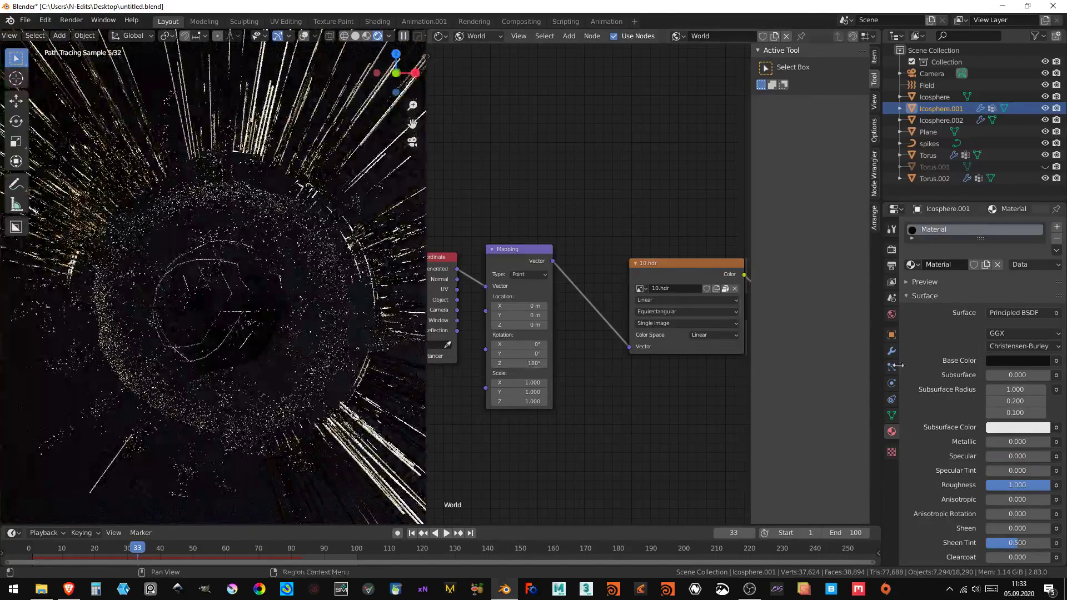
# - Raise the material's base colour to white in the colour picker
pyautogui.click(1021, 362)
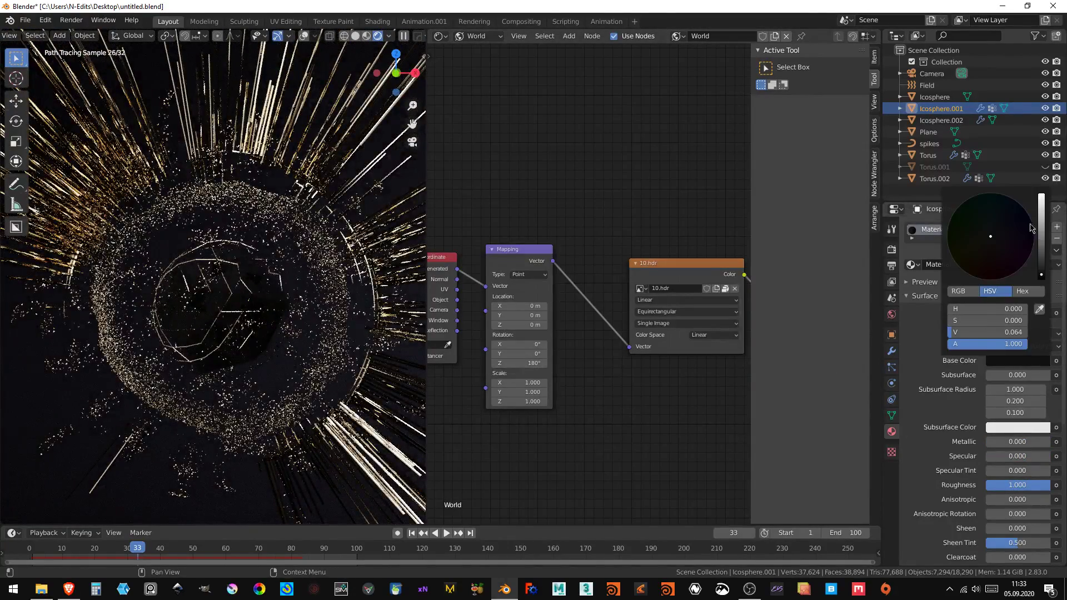
pyautogui.moveTo(1040, 274); pyautogui.dragTo(1041, 196)
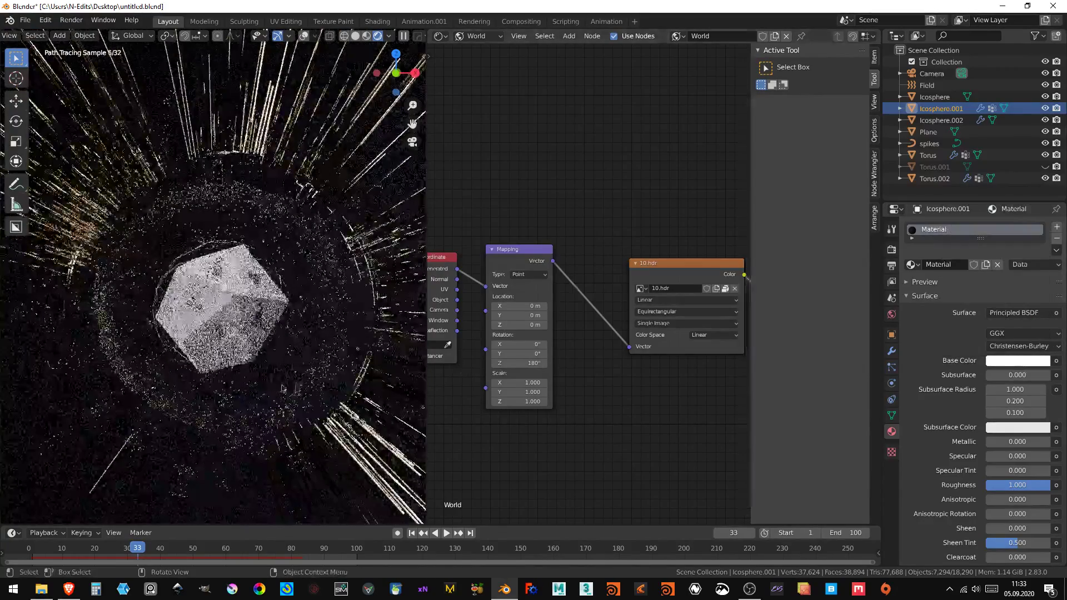
pyautogui.scroll(-5, 255, 378)
pyautogui.scroll(3, 239, 379)
pyautogui.scroll(4, 233, 381)
pyautogui.scroll(3, 233, 380)
pyautogui.scroll(1, 224, 363)
pyautogui.scroll(3, 224, 363)
pyautogui.scroll(1, 224, 364)
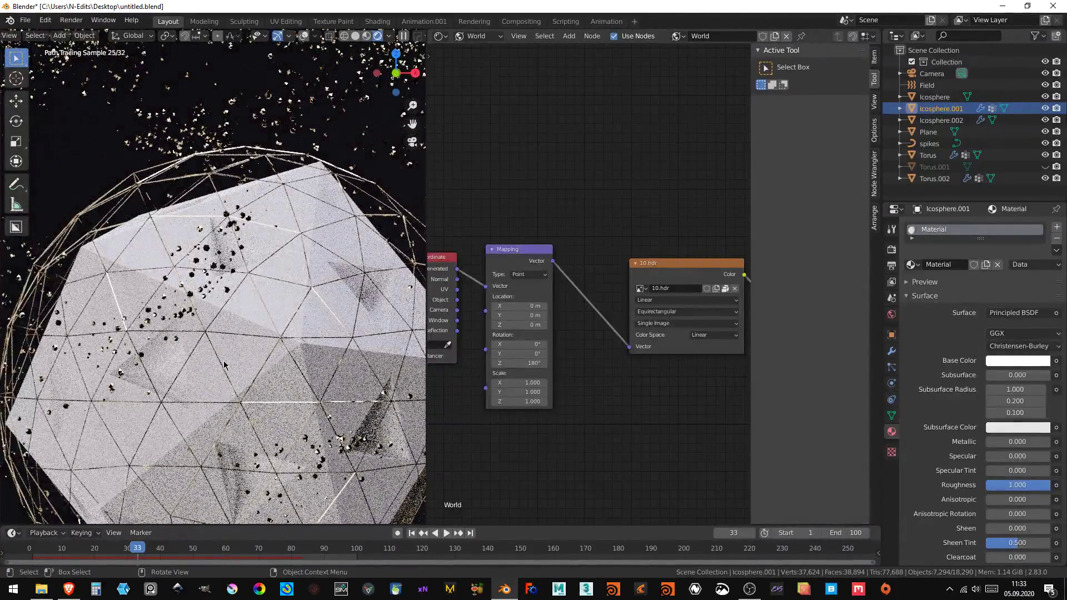
# - Add a Bevel modifier to Icosphere.001 with a 0.11 m offset
pyautogui.click(891, 351)
pyautogui.click(931, 255)
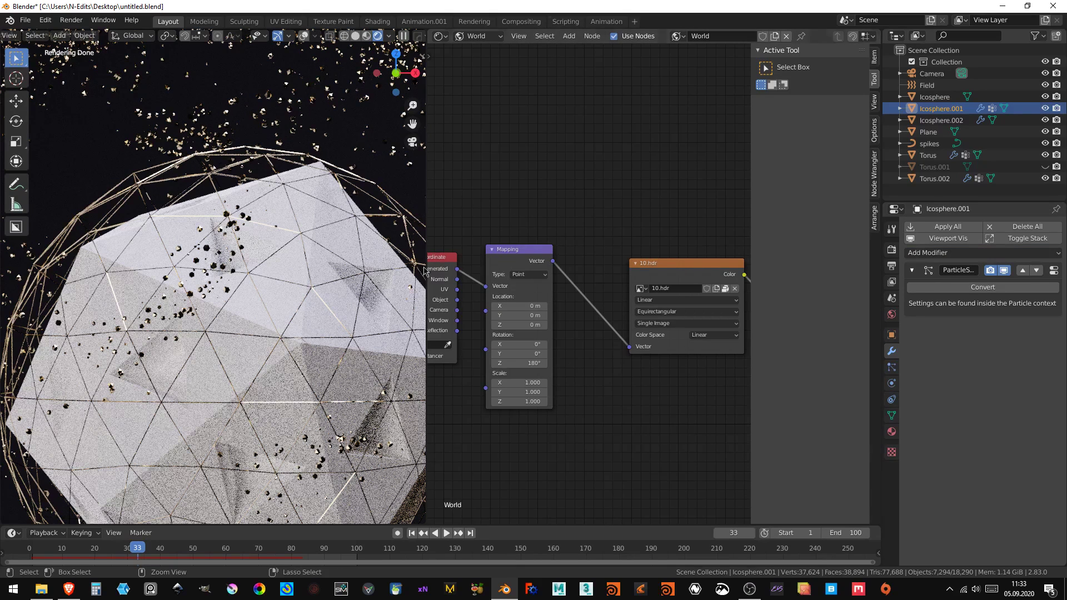
pyautogui.click(937, 253)
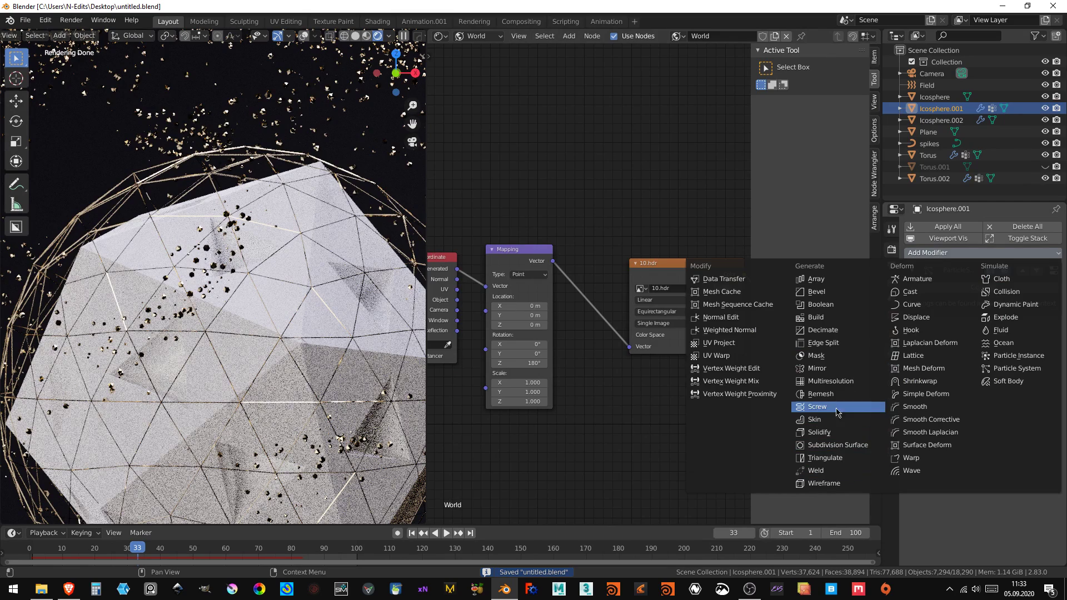
pyautogui.click(820, 298)
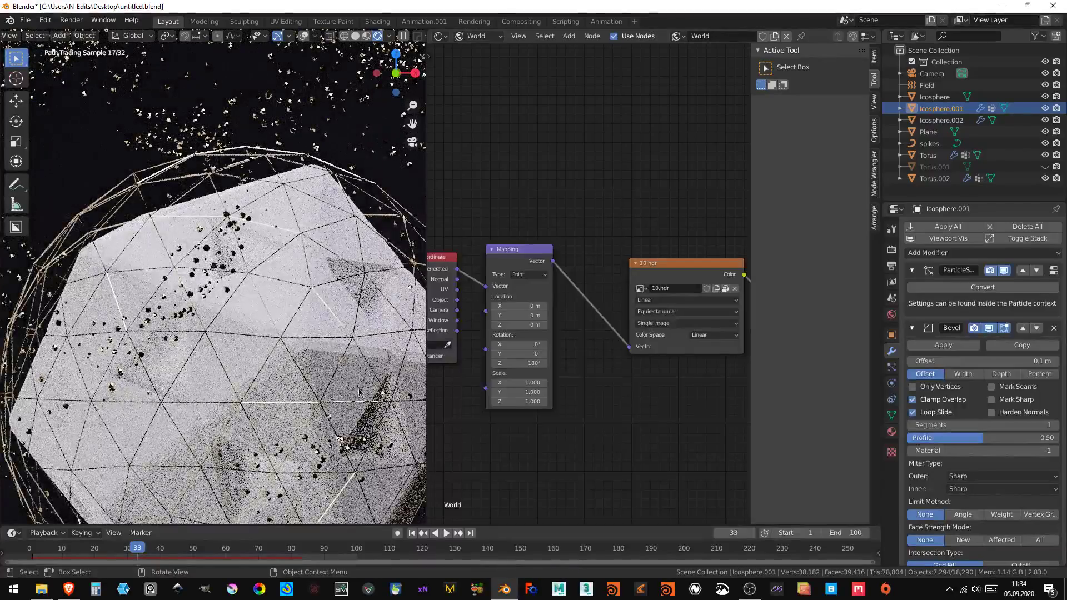
pyautogui.scroll(-2, 402, 411)
pyautogui.scroll(2, 389, 403)
pyautogui.scroll(2, 366, 394)
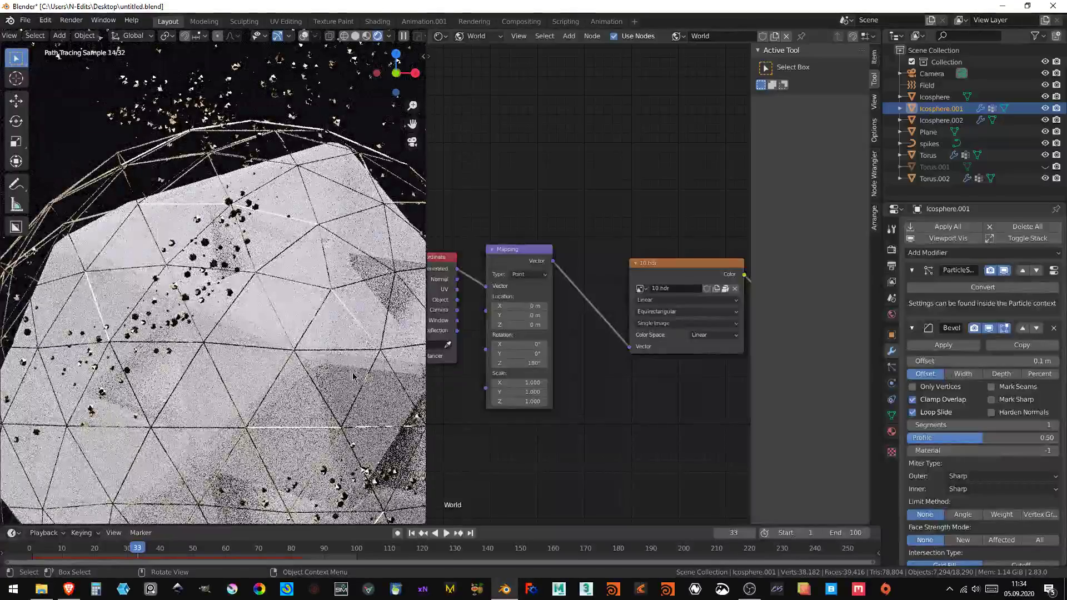
pyautogui.click(1055, 362)
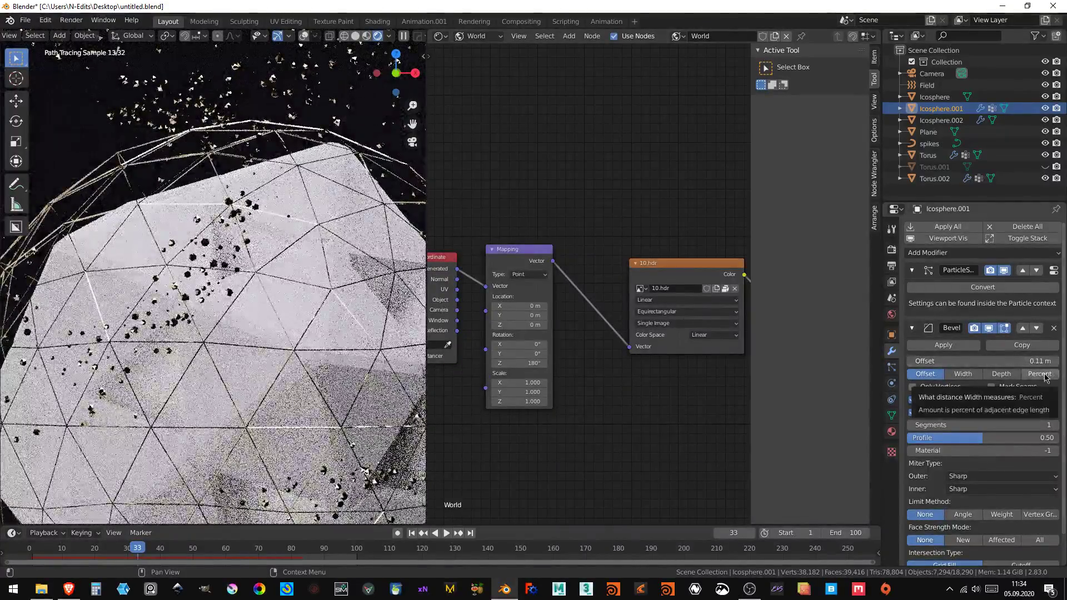
pyautogui.scroll(-3, 342, 370)
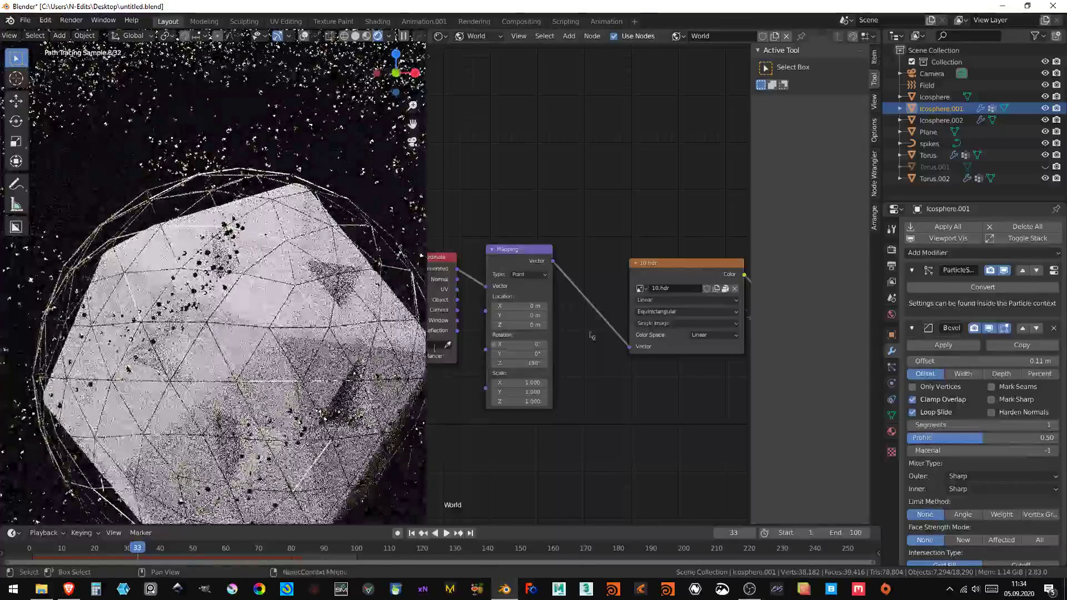
# - Add a second Bevel with a 0.05 m offset, then preview in Solid shading with overlays
pyautogui.click(954, 252)
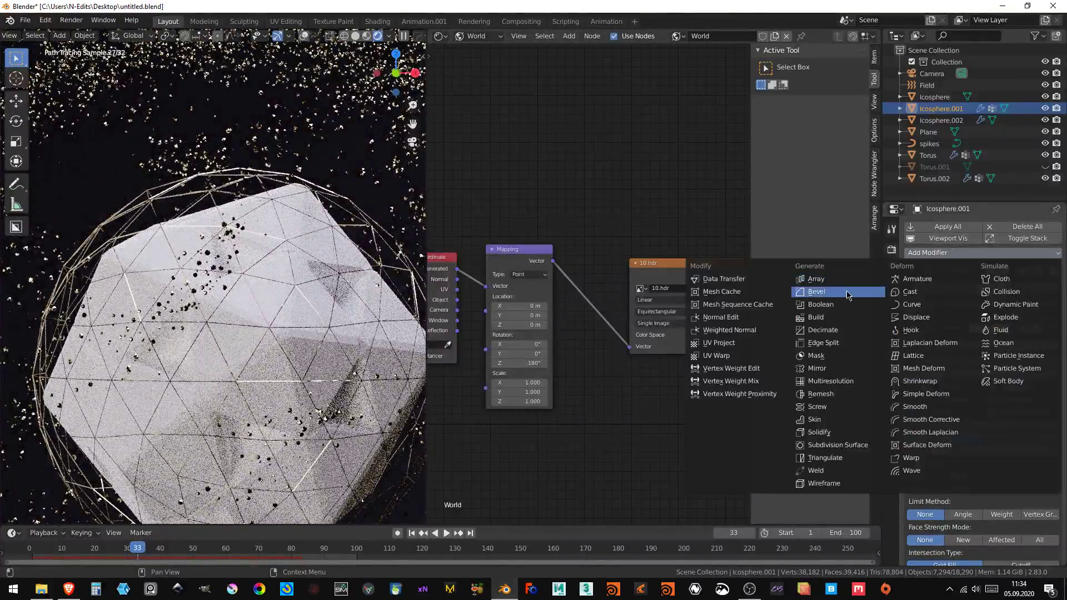
pyautogui.click(833, 309)
pyautogui.scroll(5, 333, 333)
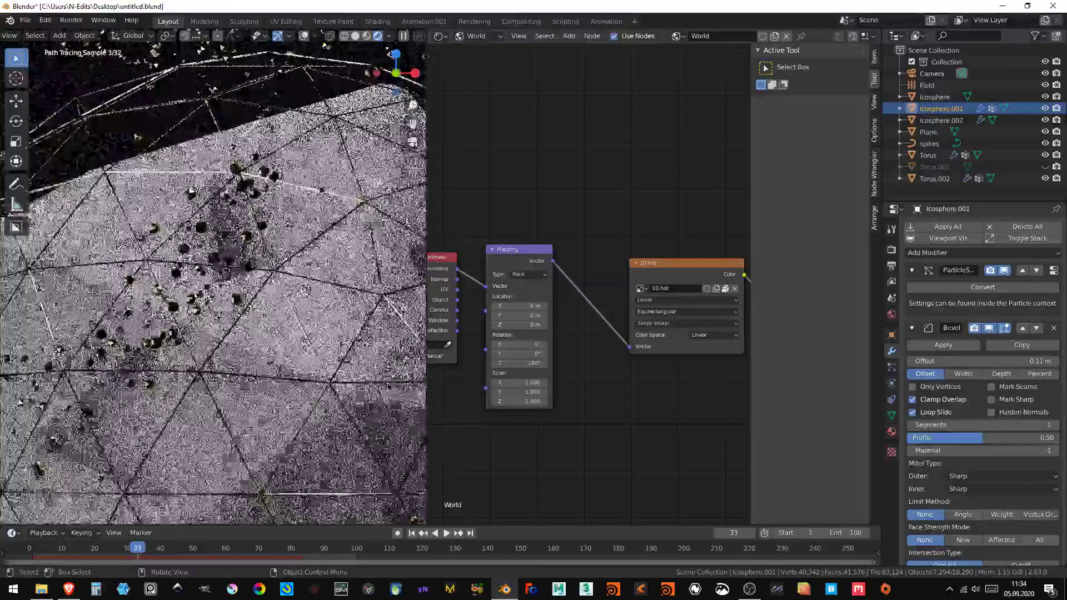
pyautogui.scroll(-2, 986, 461)
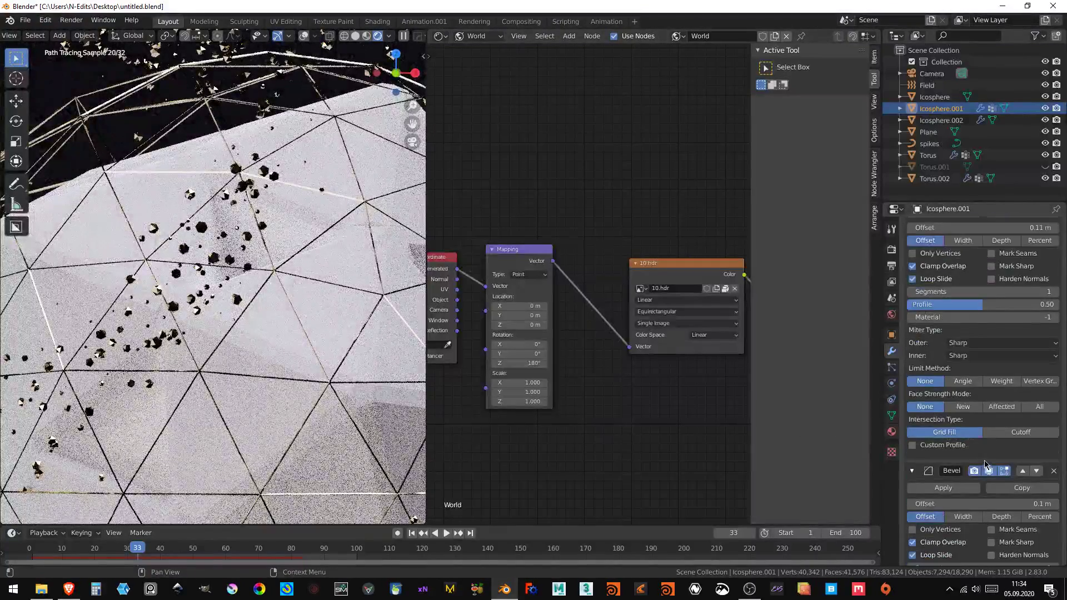
pyautogui.scroll(-6, 987, 443)
pyautogui.scroll(-6, 987, 443)
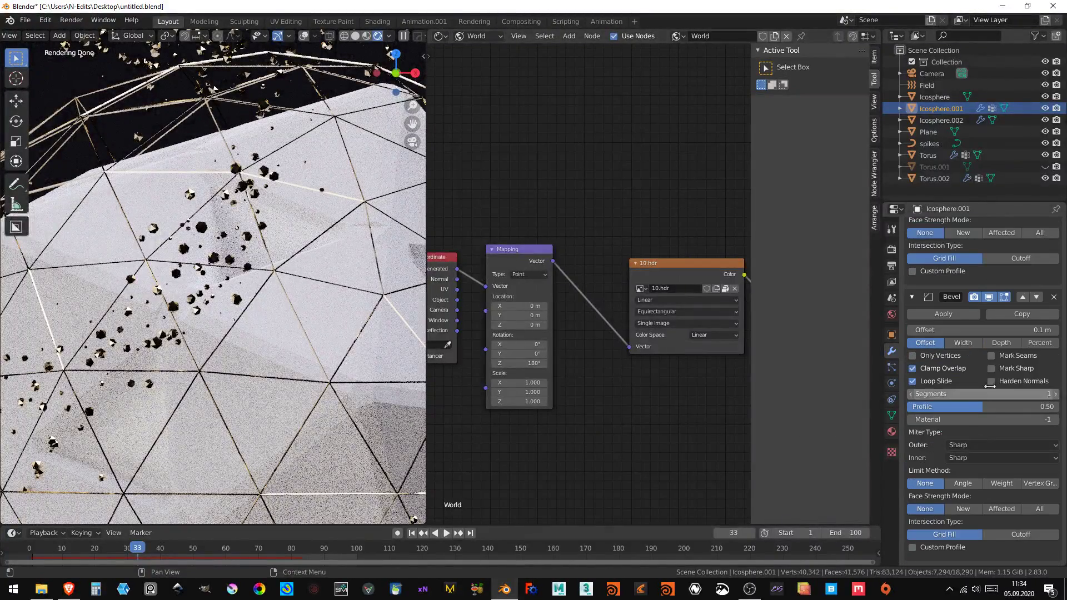
pyautogui.doubleClick(1010, 330)
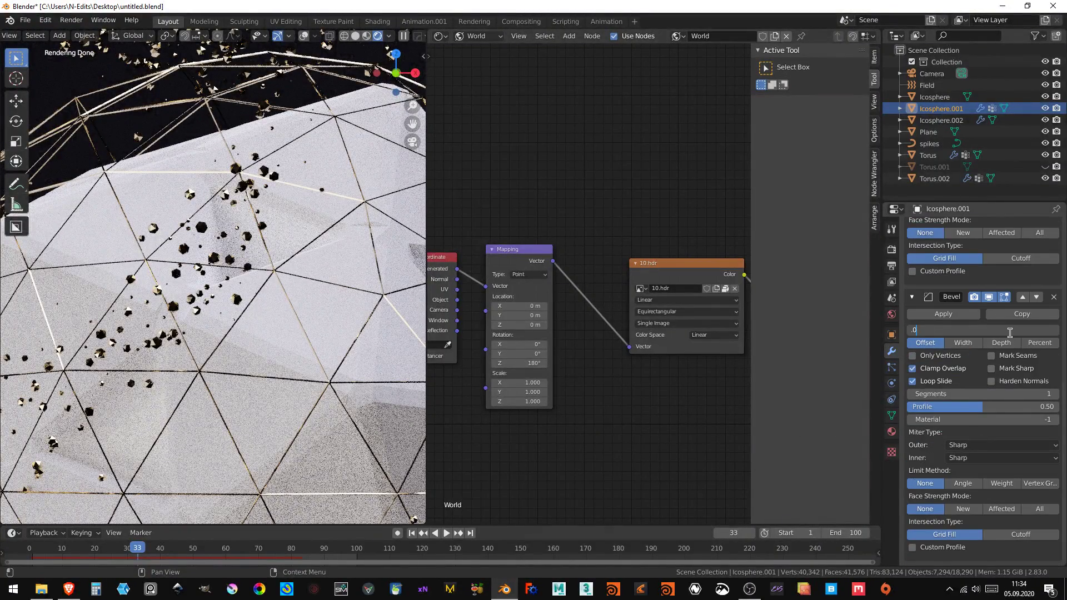
pyautogui.write('5')
pyautogui.press('Return')
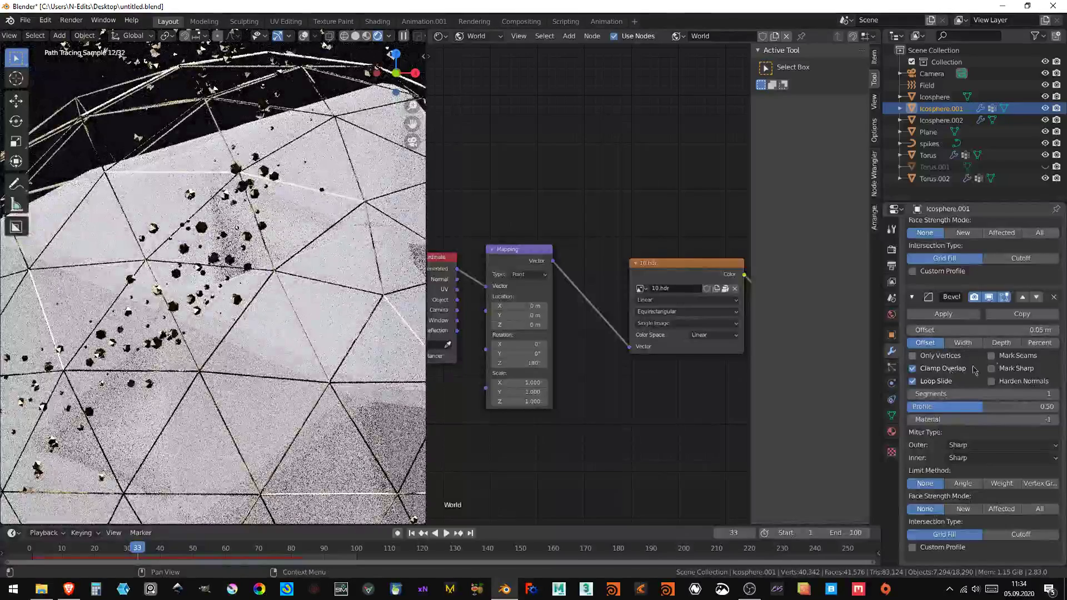
pyautogui.click(355, 36)
pyautogui.click(306, 39)
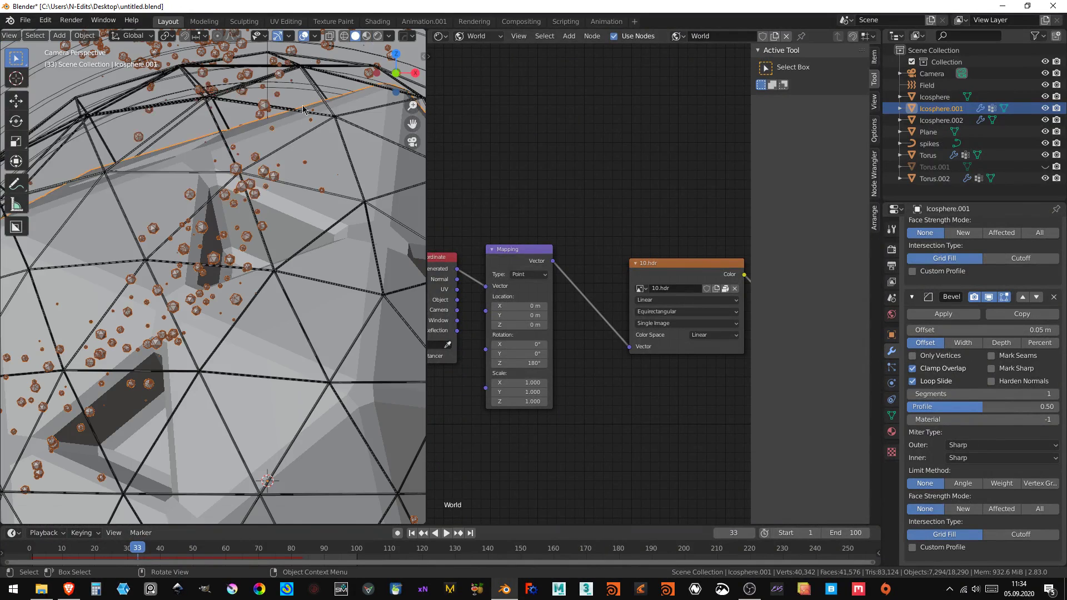
# - Fine-tune the bevel offset and limit the first Bevel to edges above 30°
pyautogui.press('Tab')
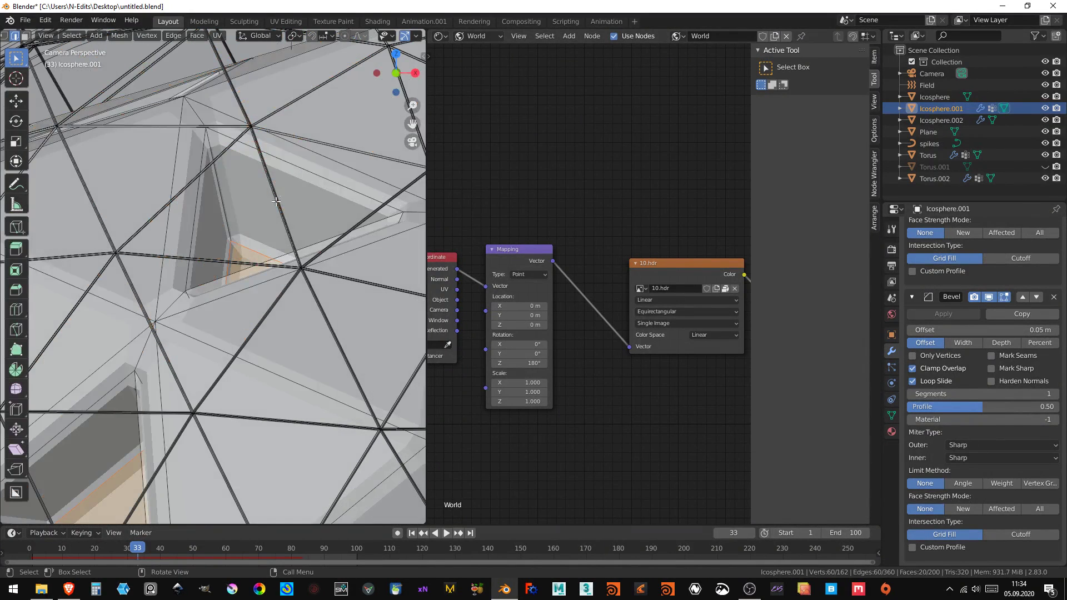
pyautogui.press('Tab')
pyautogui.moveTo(1004, 330); pyautogui.dragTo(983, 330)
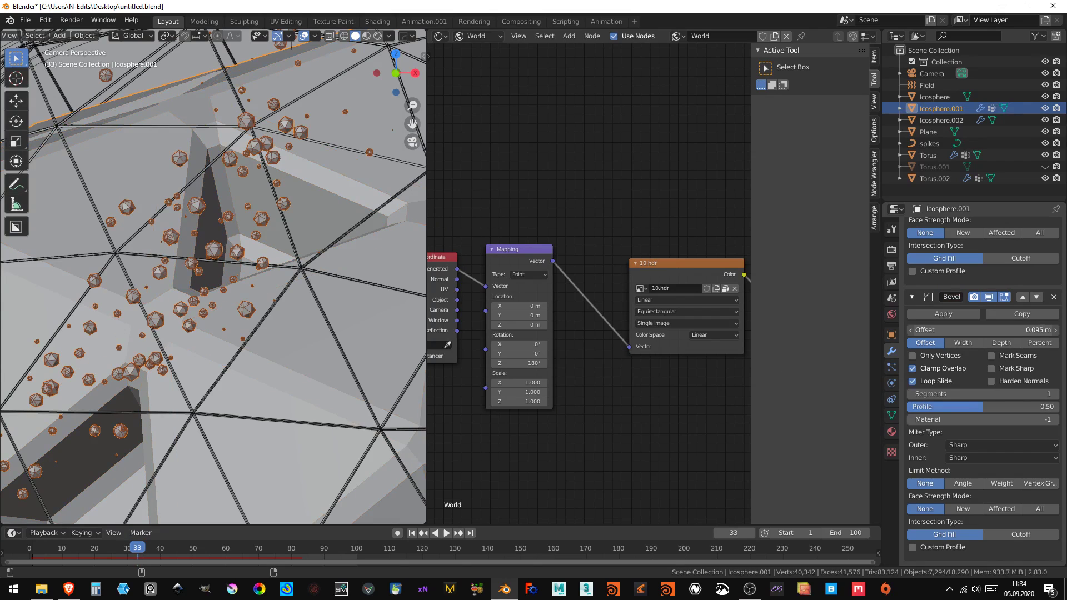
pyautogui.click(965, 484)
pyautogui.moveTo(984, 330); pyautogui.dragTo(944, 330)
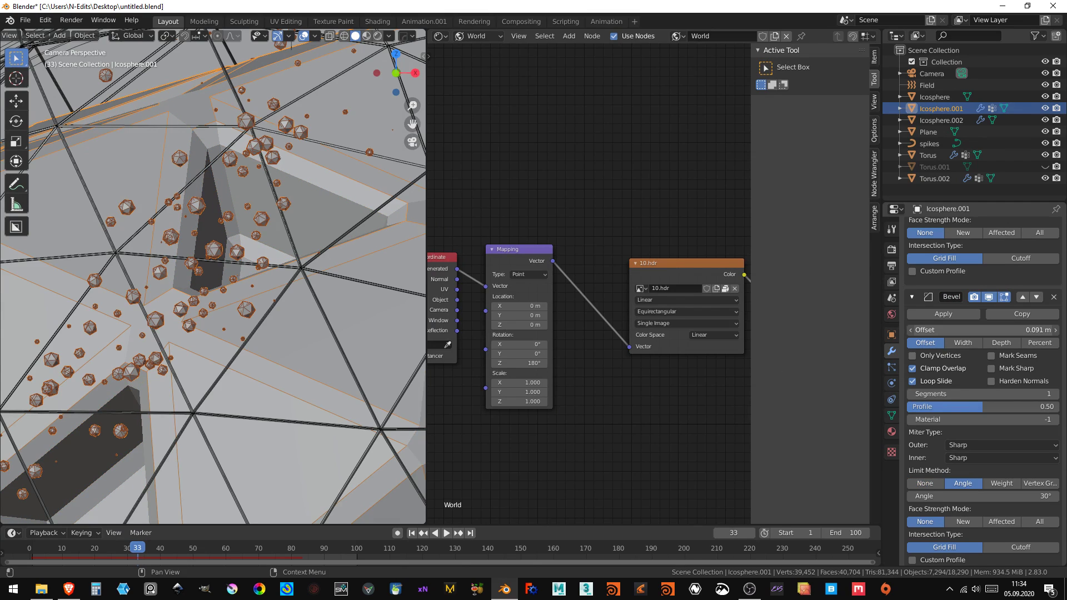
pyautogui.moveTo(944, 330); pyautogui.dragTo(978, 329)
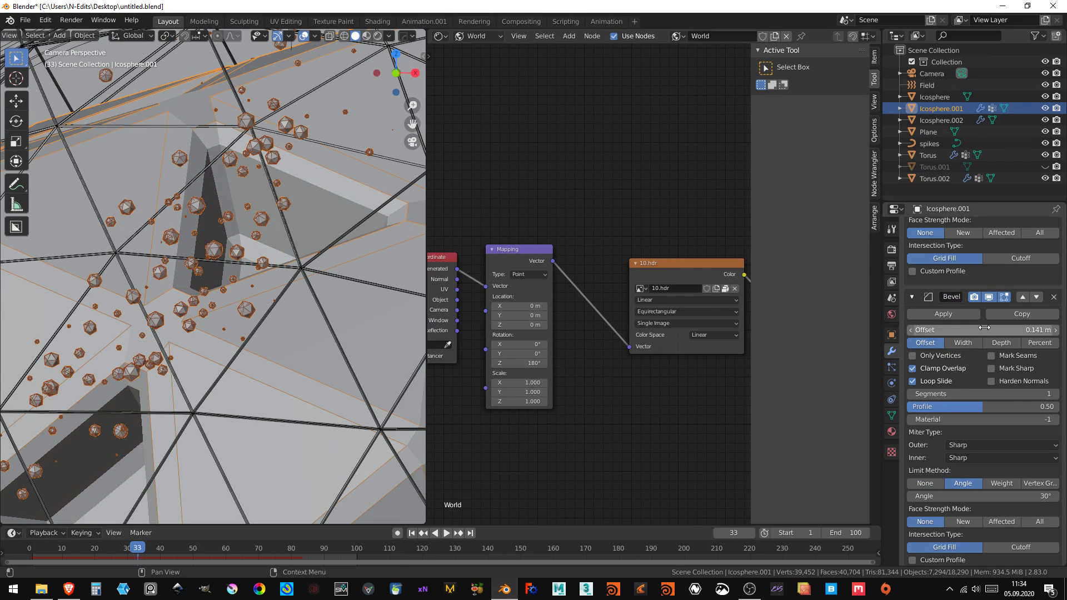
pyautogui.scroll(3, 966, 300)
pyautogui.scroll(1, 967, 300)
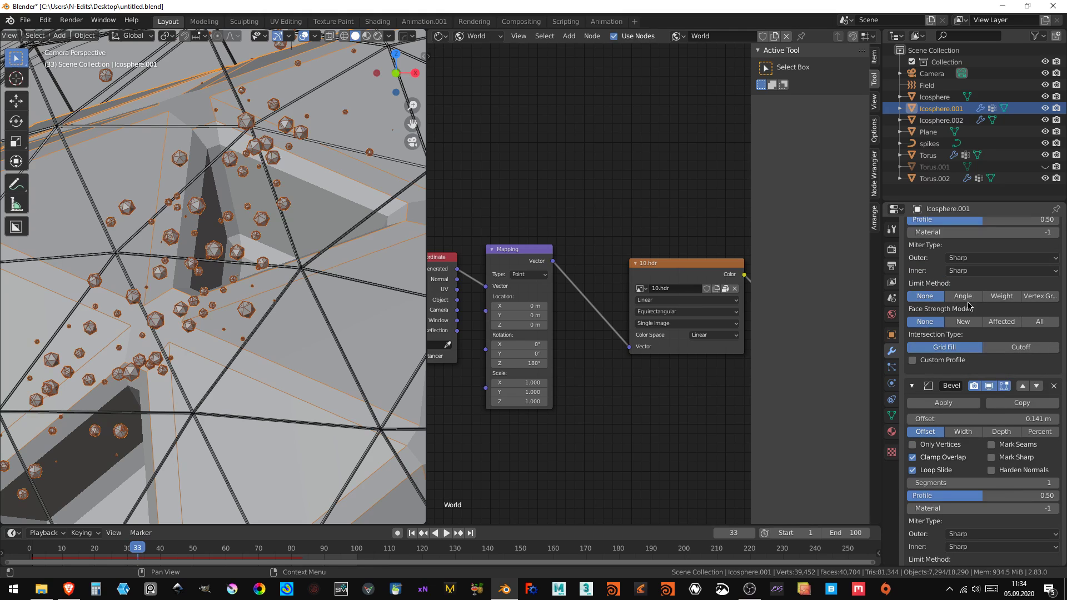
pyautogui.click(966, 297)
pyautogui.scroll(-3, 334, 278)
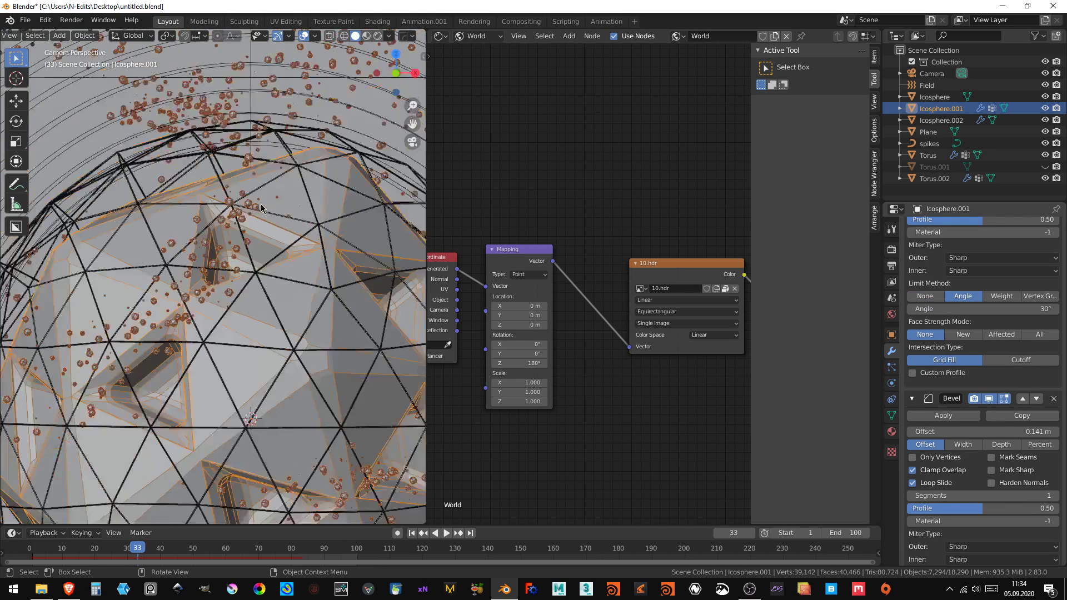
pyautogui.scroll(-2, 347, 280)
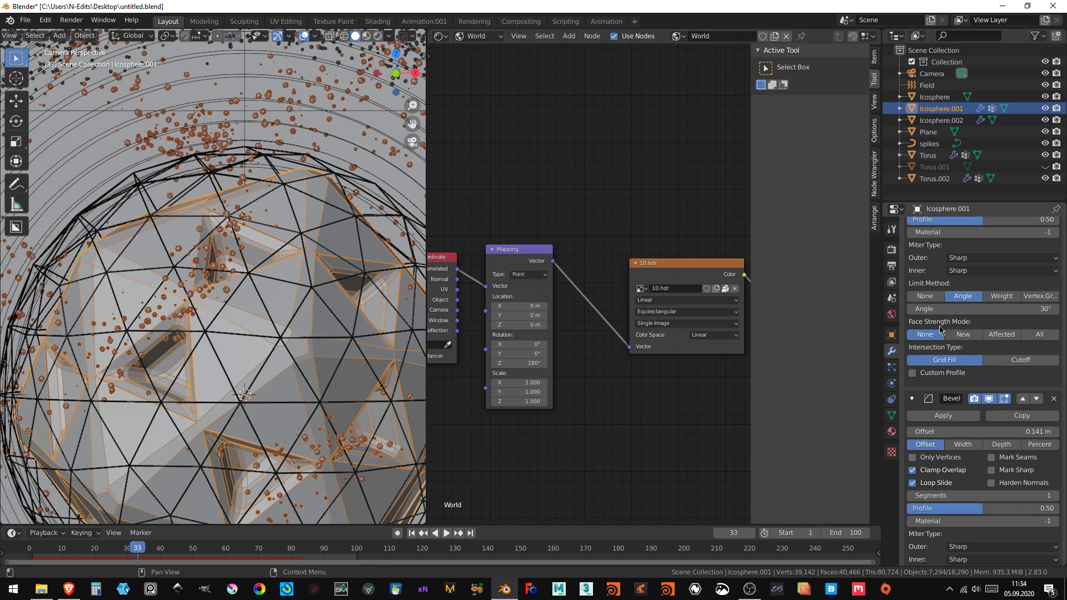
# - Give the second Bevel a 0.004 m offset, 5 segments and a 30° angle limit
pyautogui.moveTo(983, 432); pyautogui.dragTo(957, 432)
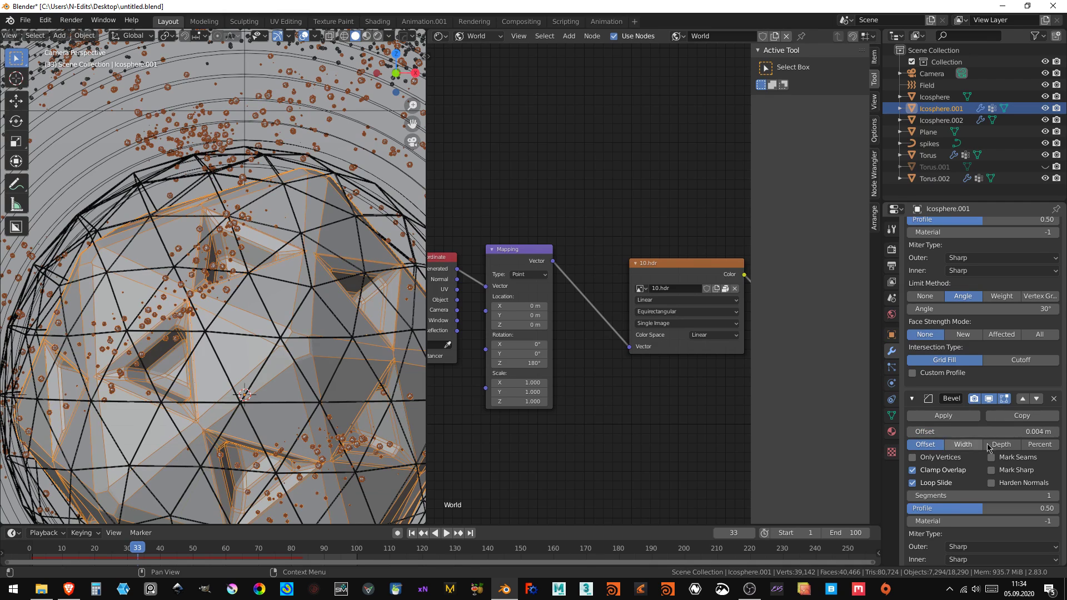
pyautogui.click(1055, 496)
pyautogui.click(1055, 496)
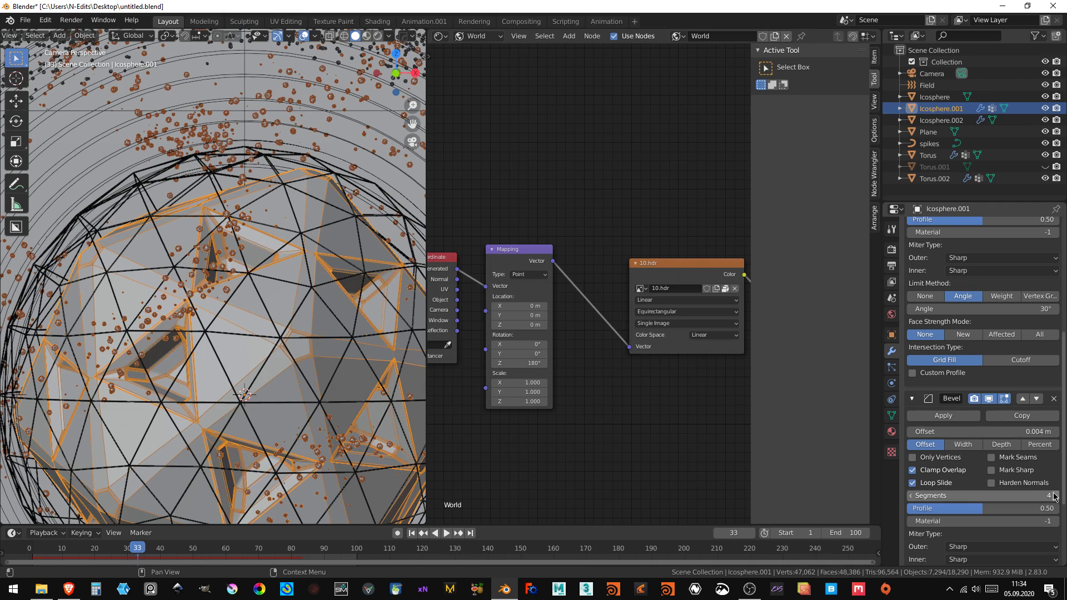
pyautogui.click(925, 296)
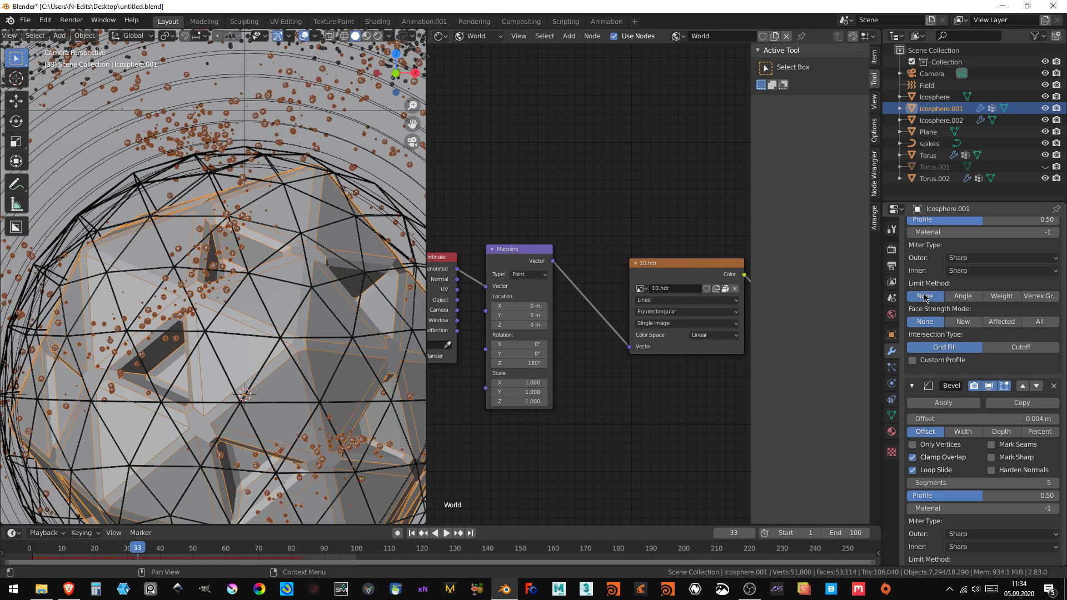
pyautogui.click(950, 297)
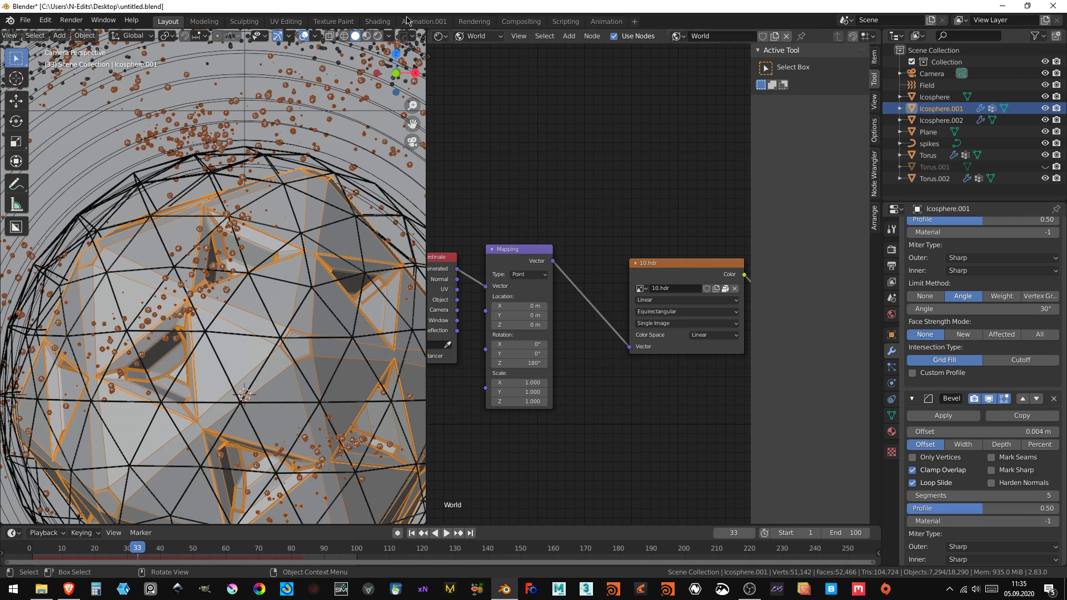
# - Hide the viewport overlays and inspect the softened sphere
pyautogui.click(302, 37)
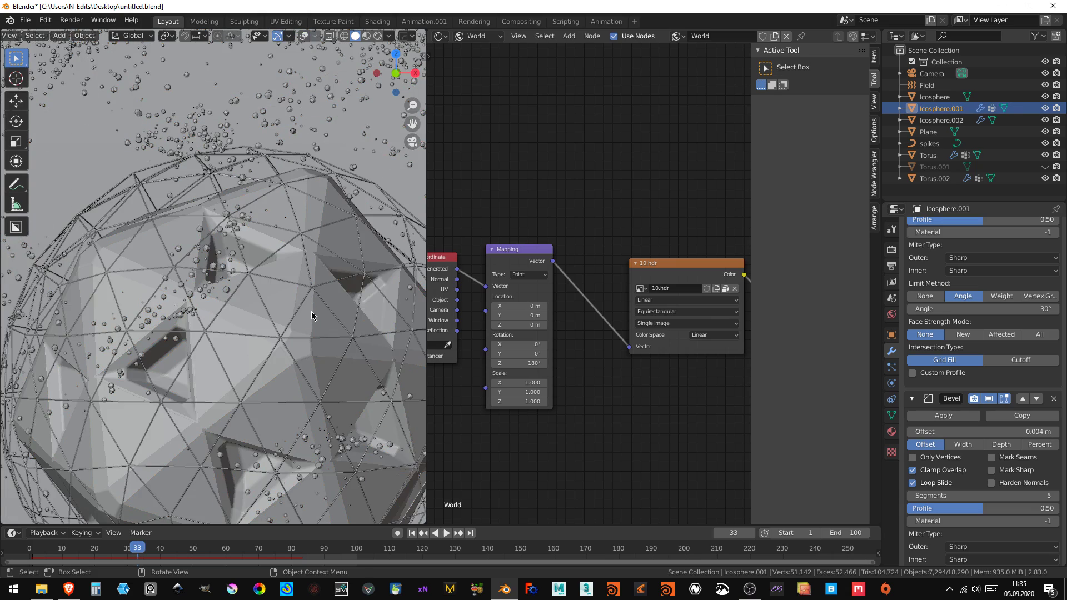
pyautogui.scroll(3, 312, 316)
pyautogui.scroll(-4, 314, 320)
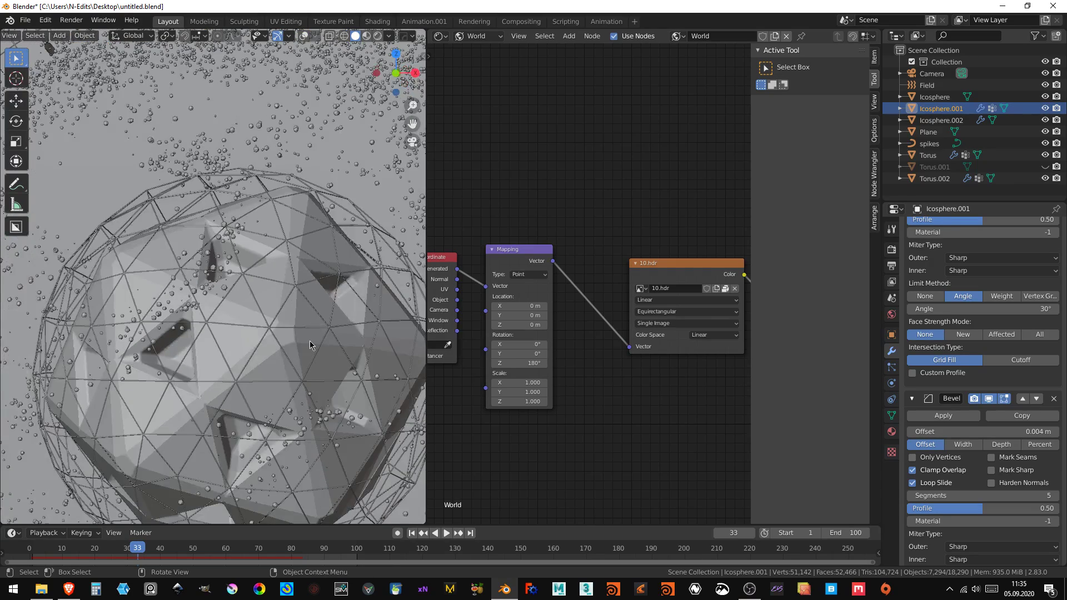
pyautogui.scroll(-4, 310, 345)
pyautogui.scroll(-2, 310, 348)
pyautogui.scroll(5, 245, 322)
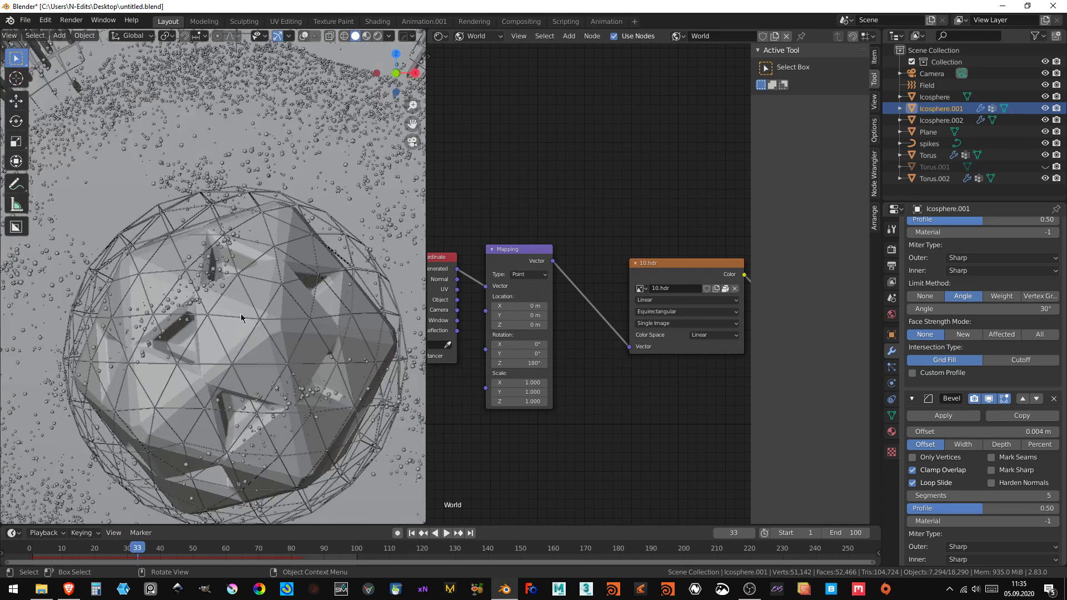
# - Preview the sculpture in Rendered shading
pyautogui.click(377, 36)
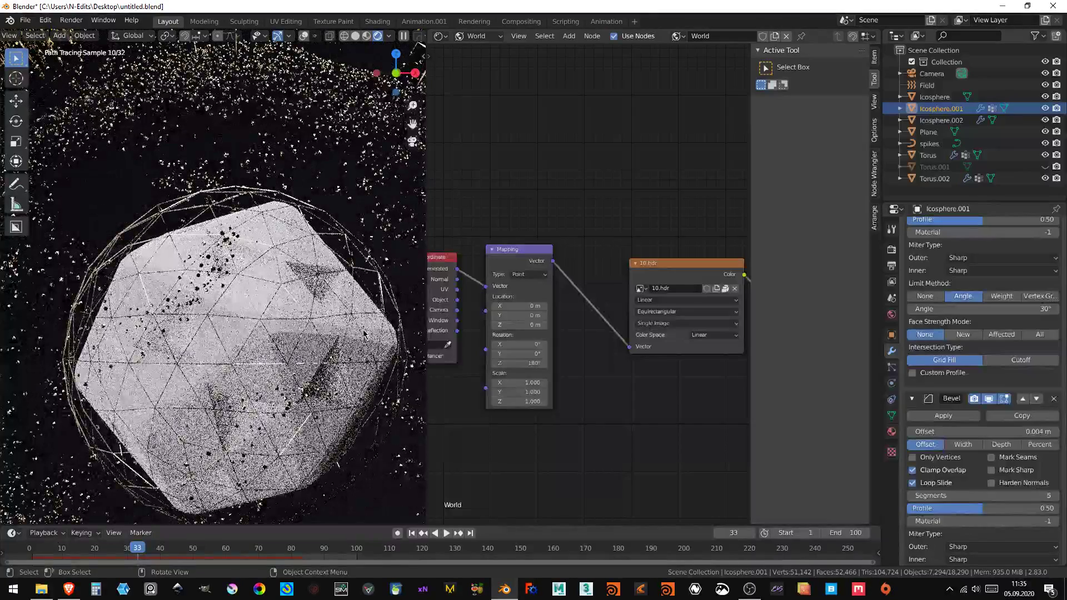
pyautogui.scroll(5, 363, 333)
pyautogui.scroll(-3, 362, 333)
pyautogui.scroll(-2, 360, 335)
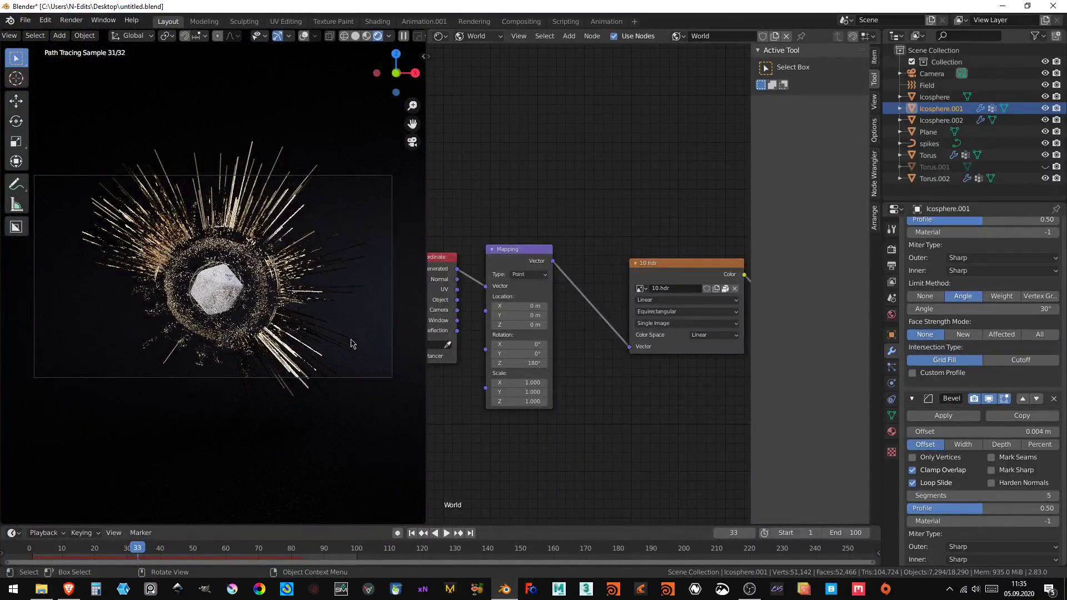
pyautogui.scroll(2, 295, 362)
pyautogui.scroll(1, 296, 362)
pyautogui.scroll(2, 296, 362)
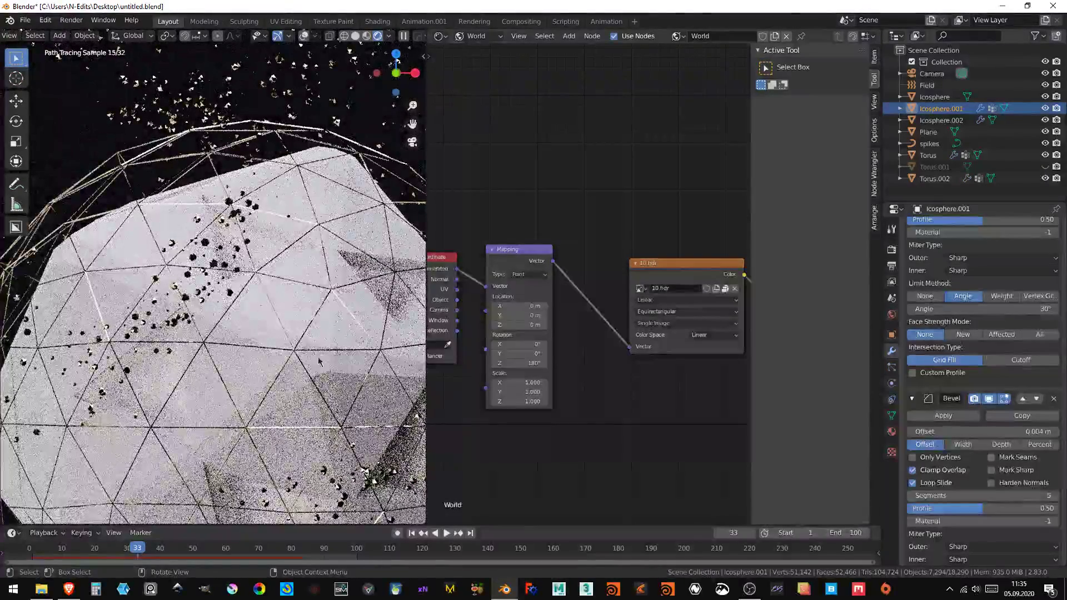
# - Drop Icosphere.001's material roughness to 0 and set base colour to light grey (V 0.879)
pyautogui.click(890, 432)
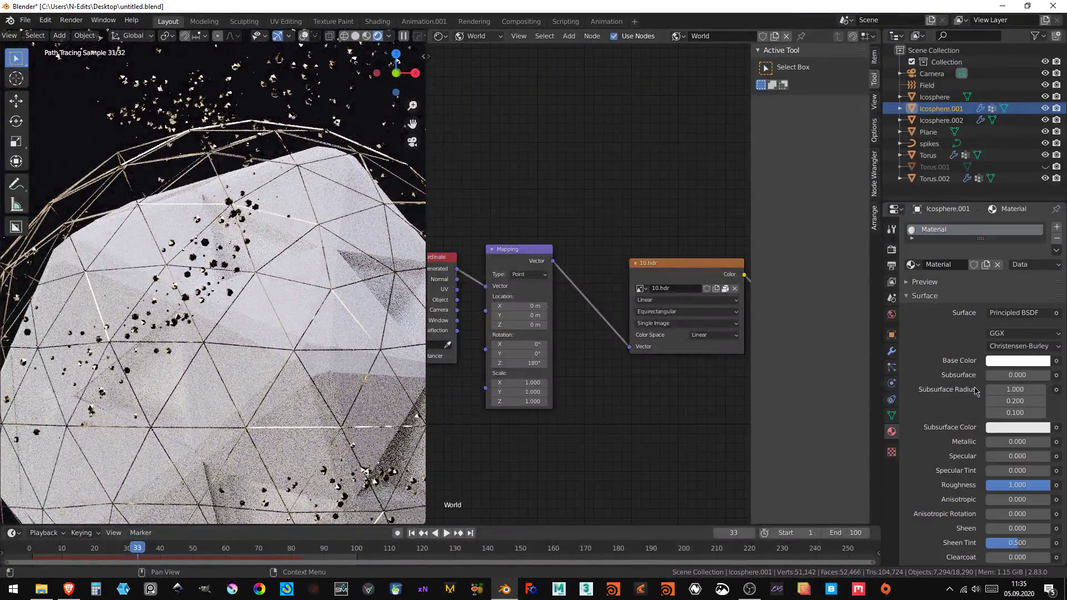
pyautogui.moveTo(1016, 484); pyautogui.dragTo(955, 485)
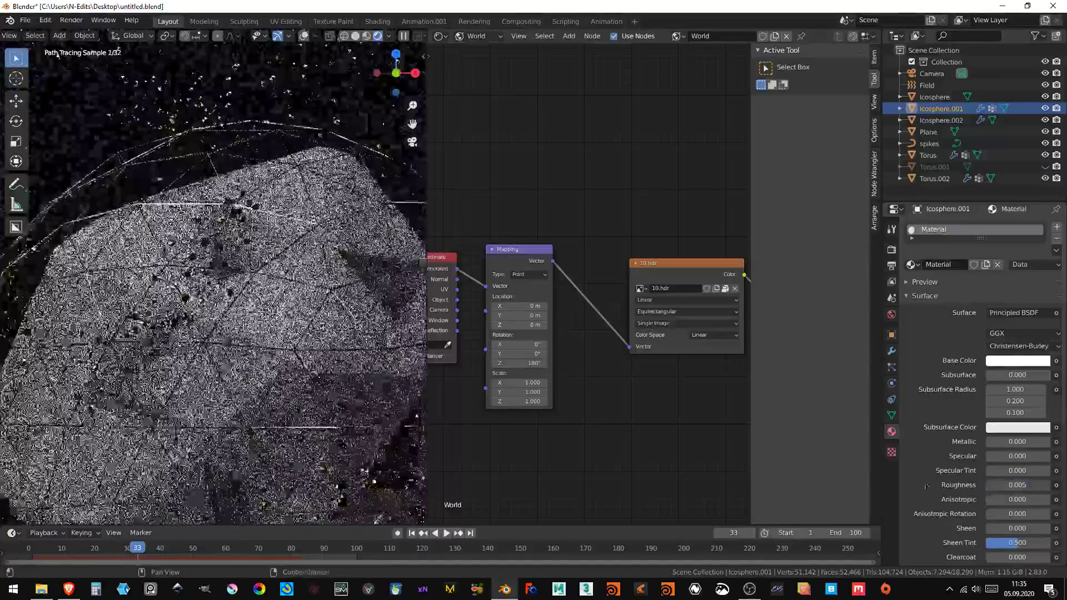
pyautogui.scroll(5, 297, 425)
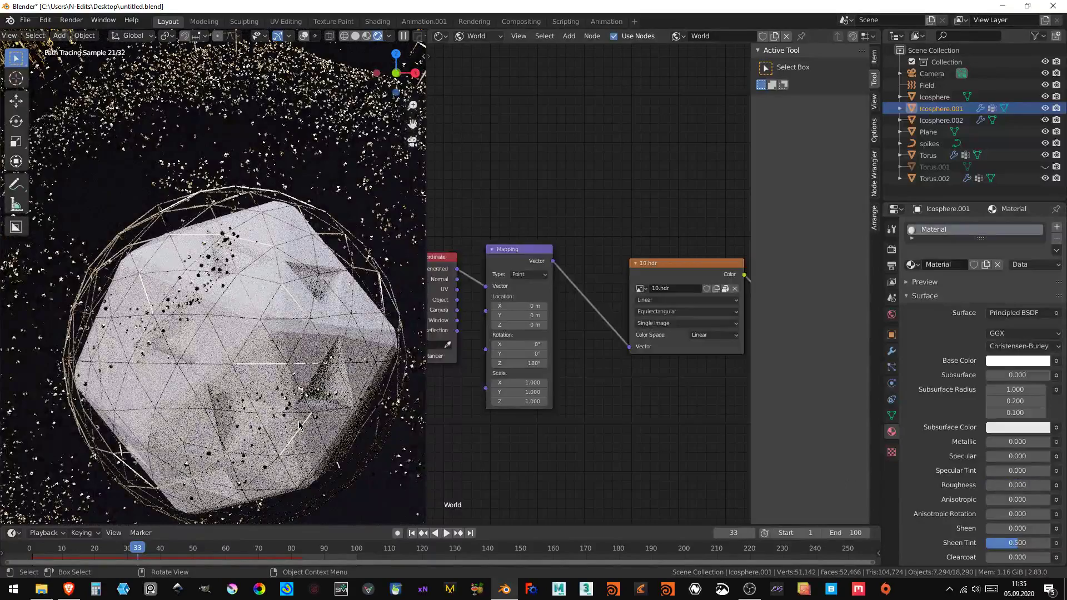
pyautogui.click(1038, 360)
pyautogui.moveTo(1042, 215); pyautogui.dragTo(1040, 211)
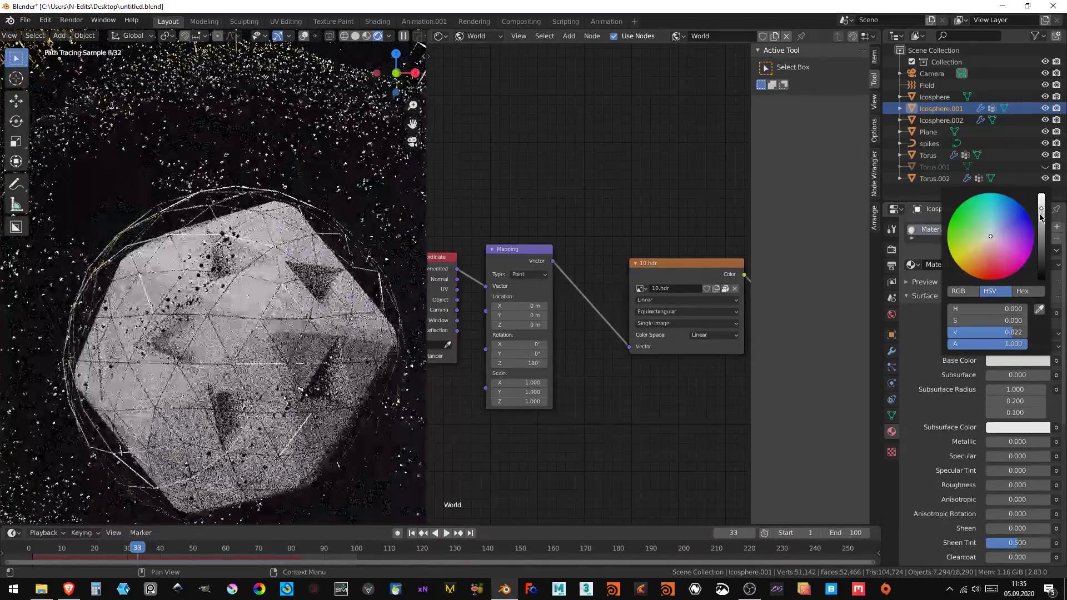
pyautogui.moveTo(1041, 209); pyautogui.dragTo(1042, 206)
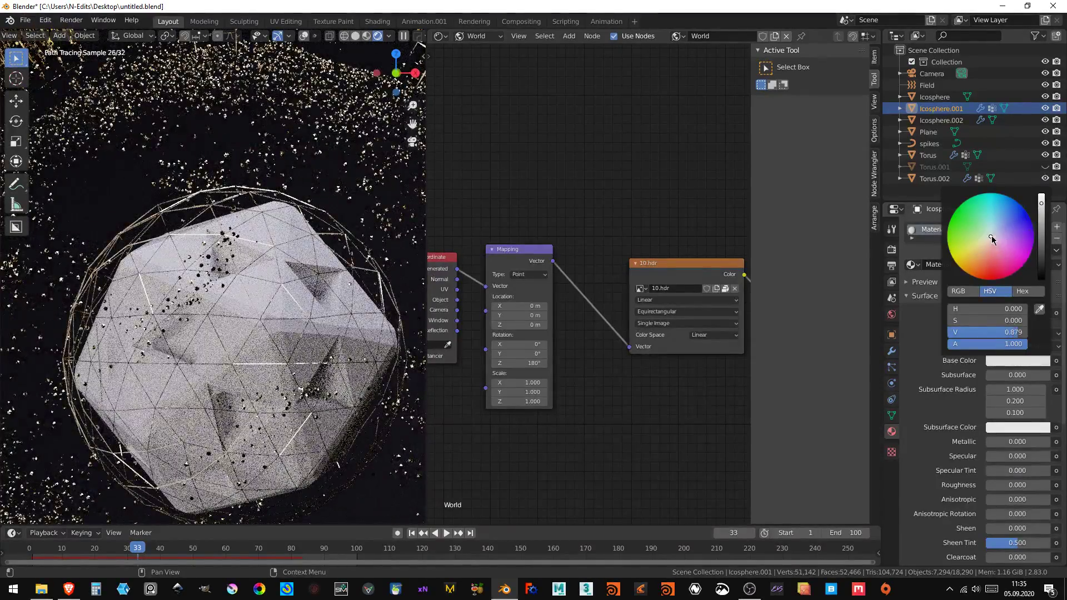
# - Turn the viewport overlays back on over the rendered view
pyautogui.scroll(-5, 300, 317)
pyautogui.scroll(-2, 320, 326)
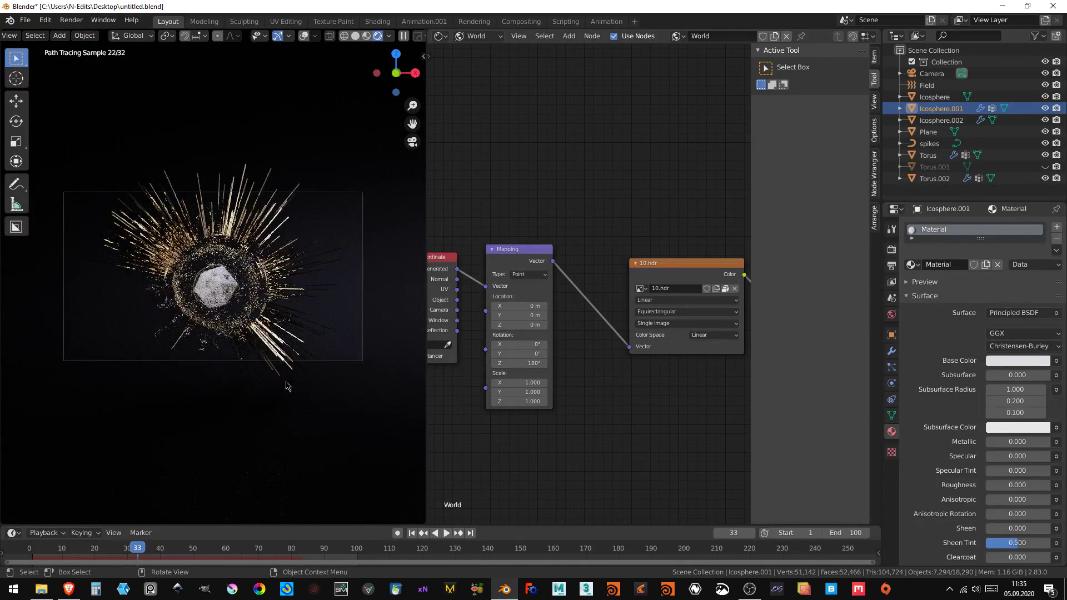
pyautogui.scroll(1, 286, 386)
pyautogui.scroll(5, 286, 393)
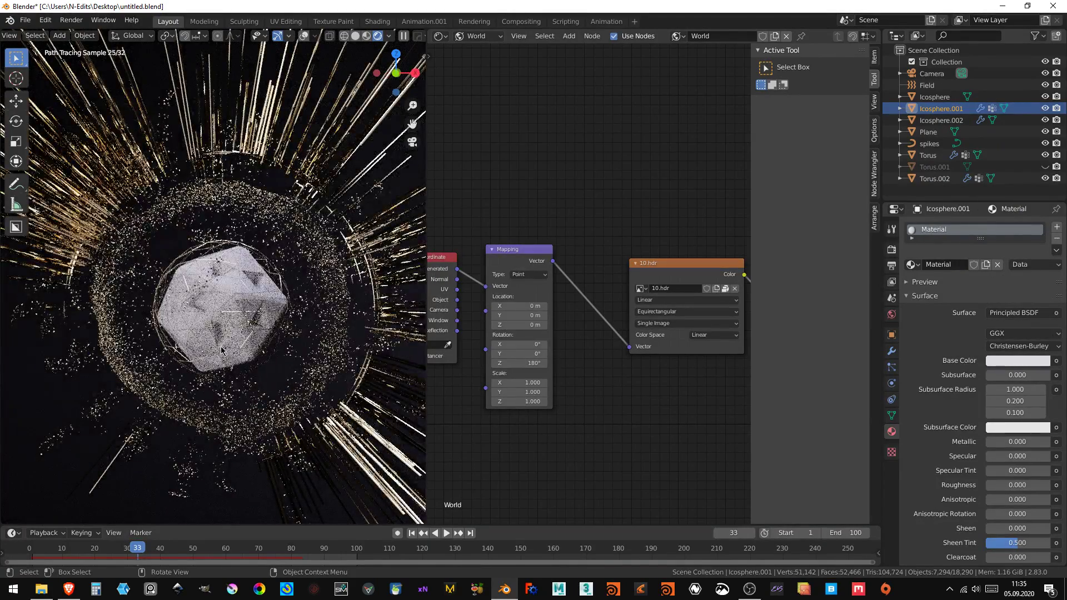
pyautogui.scroll(5, 221, 350)
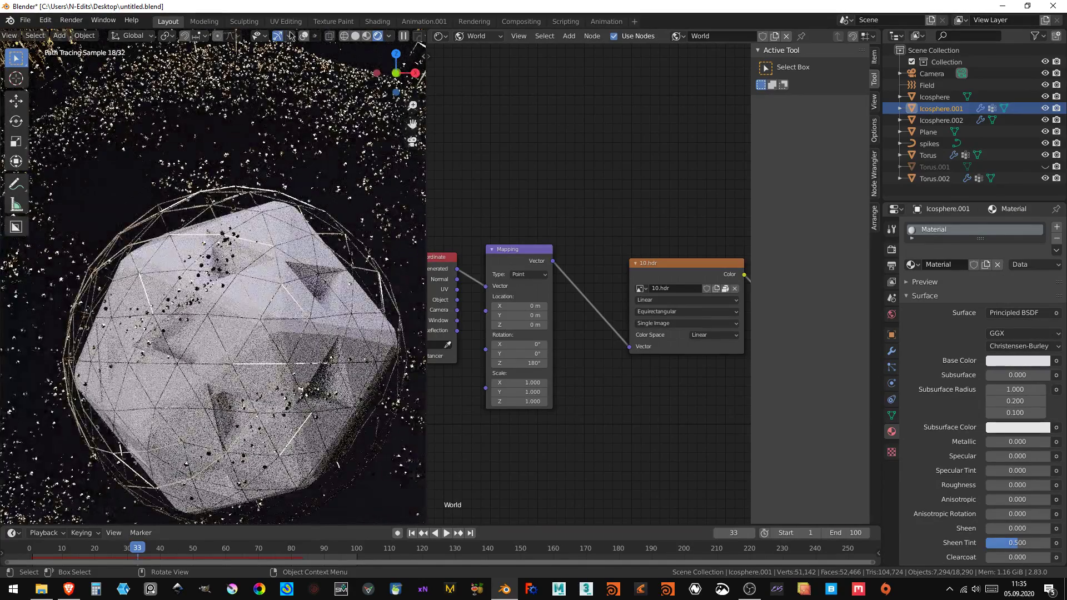
pyautogui.click(304, 37)
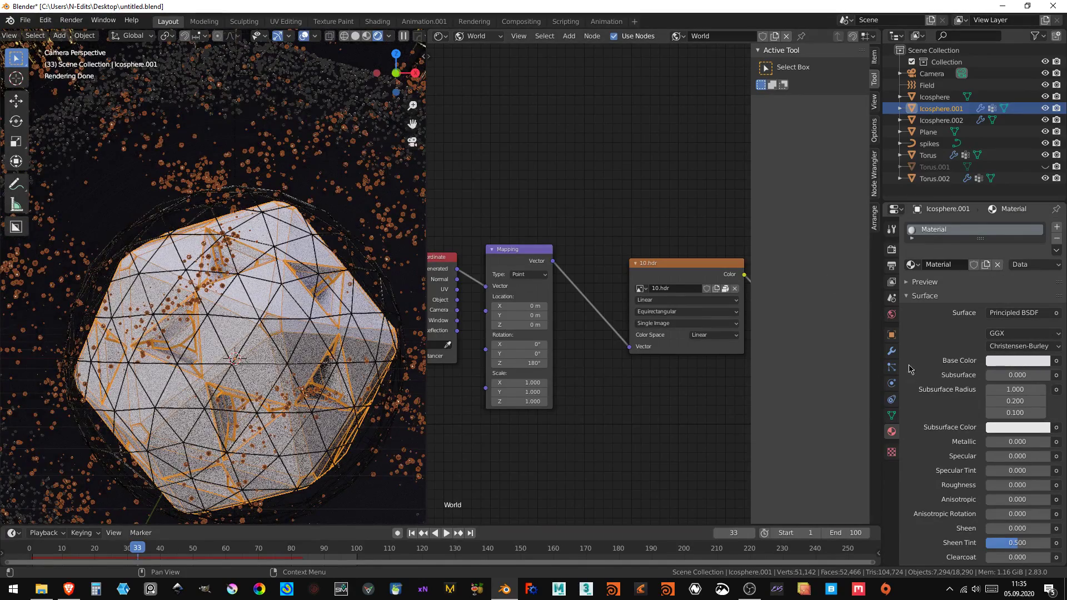
# - Add a second material slot to Icosphere.001 holding a new material, Material.002
pyautogui.click(1056, 227)
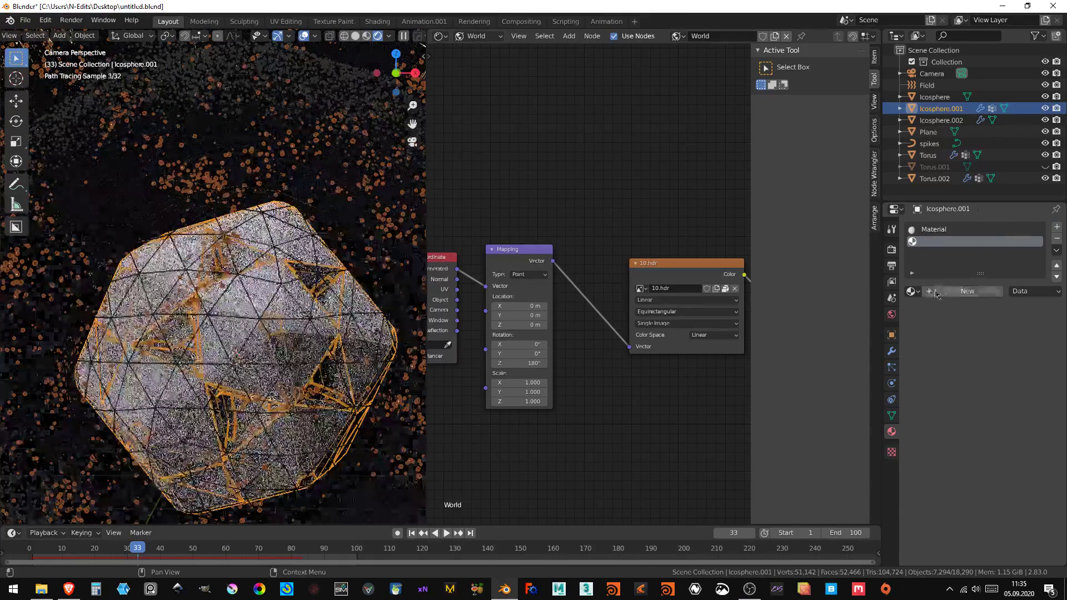
pyautogui.click(911, 291)
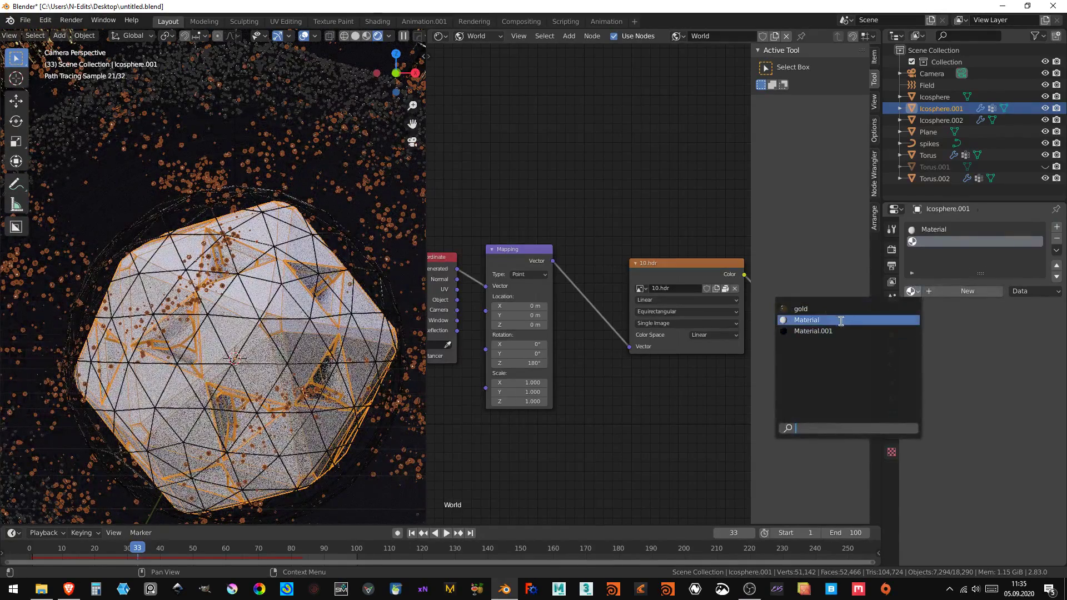
pyautogui.click(954, 300)
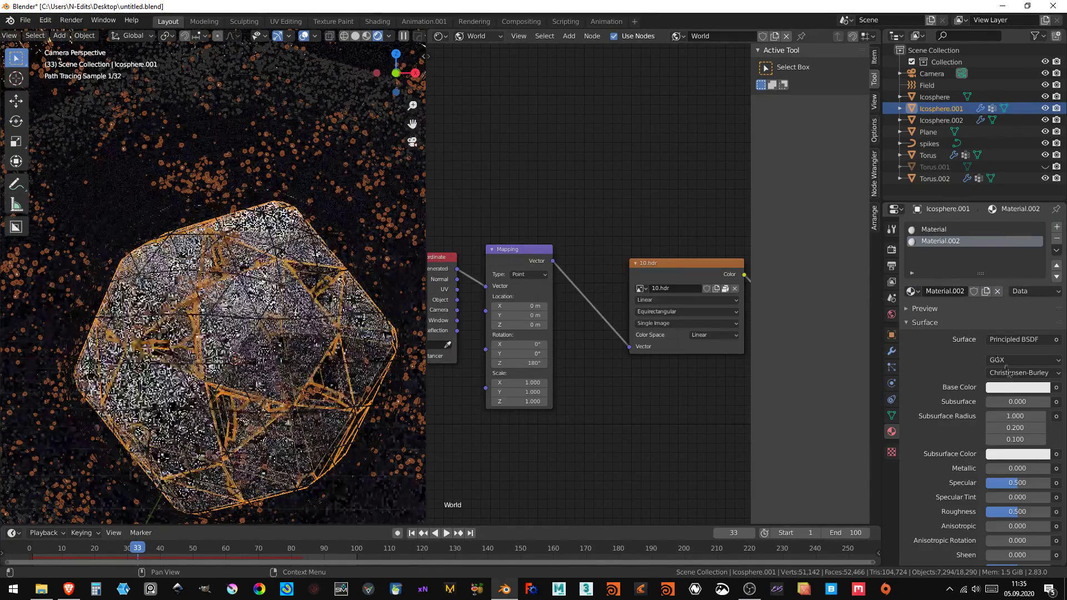
pyautogui.scroll(-10, 969, 476)
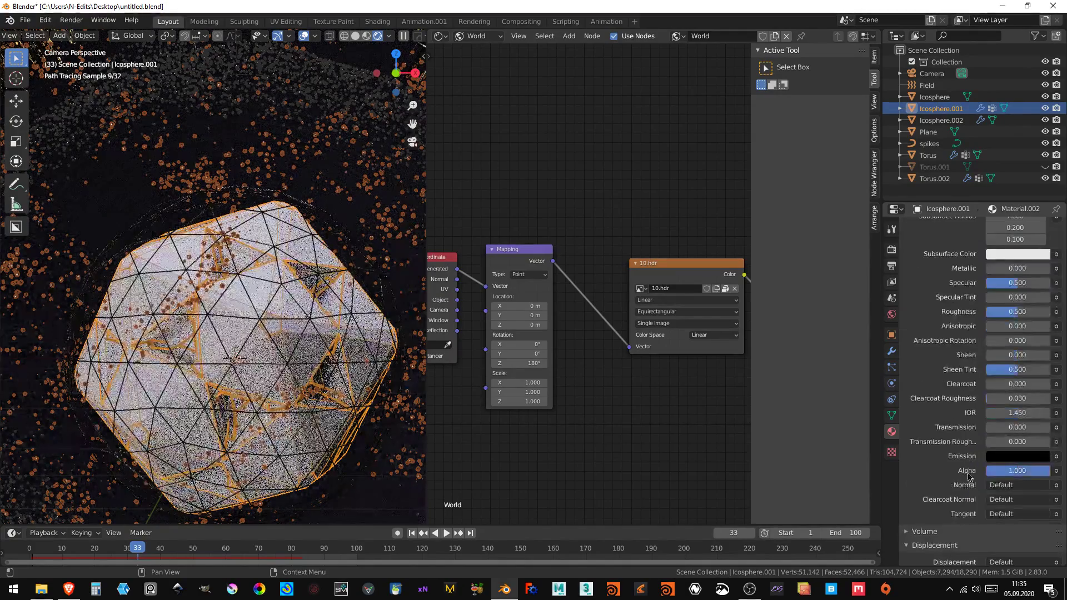
# - Set Material.002's emission colour to light cyan (H 0.490, S 0.300, V 1)
pyautogui.click(1009, 461)
pyautogui.moveTo(1039, 313); pyautogui.dragTo(1044, 292)
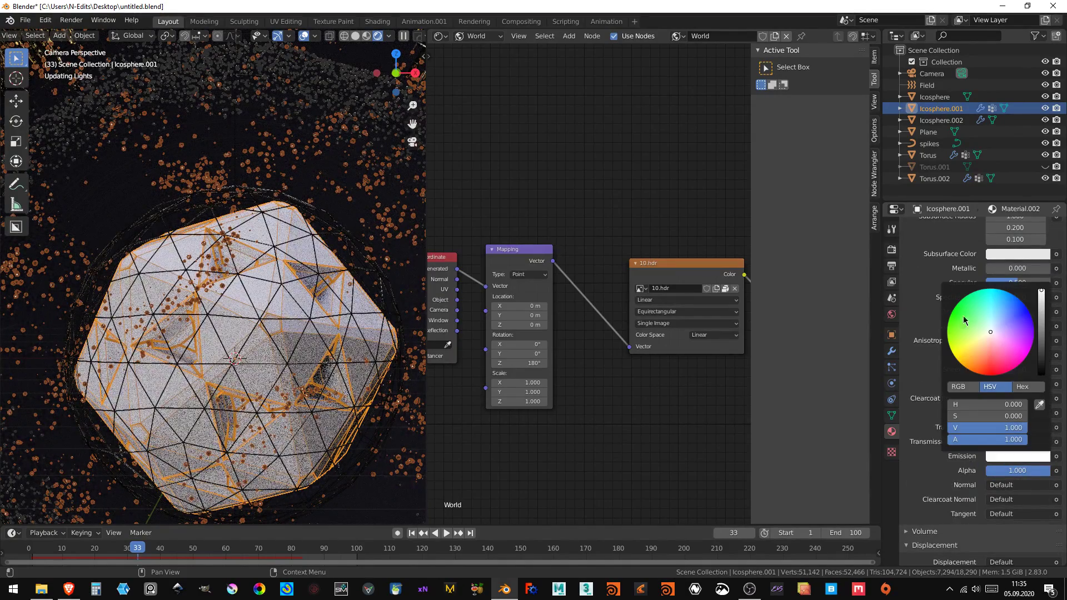
pyautogui.moveTo(959, 318); pyautogui.dragTo(990, 321)
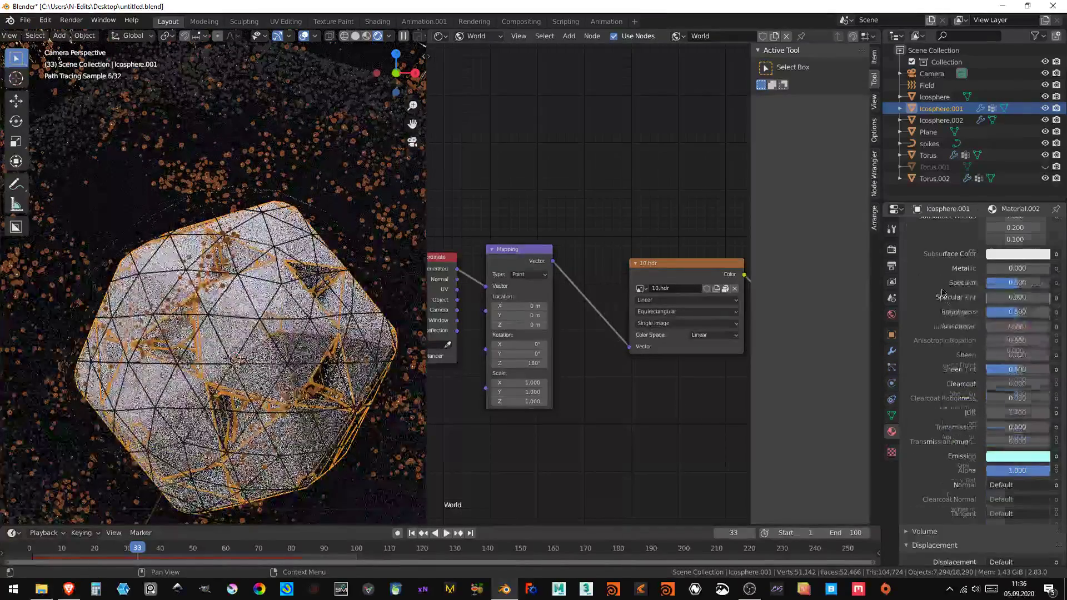
pyautogui.scroll(5, 978, 361)
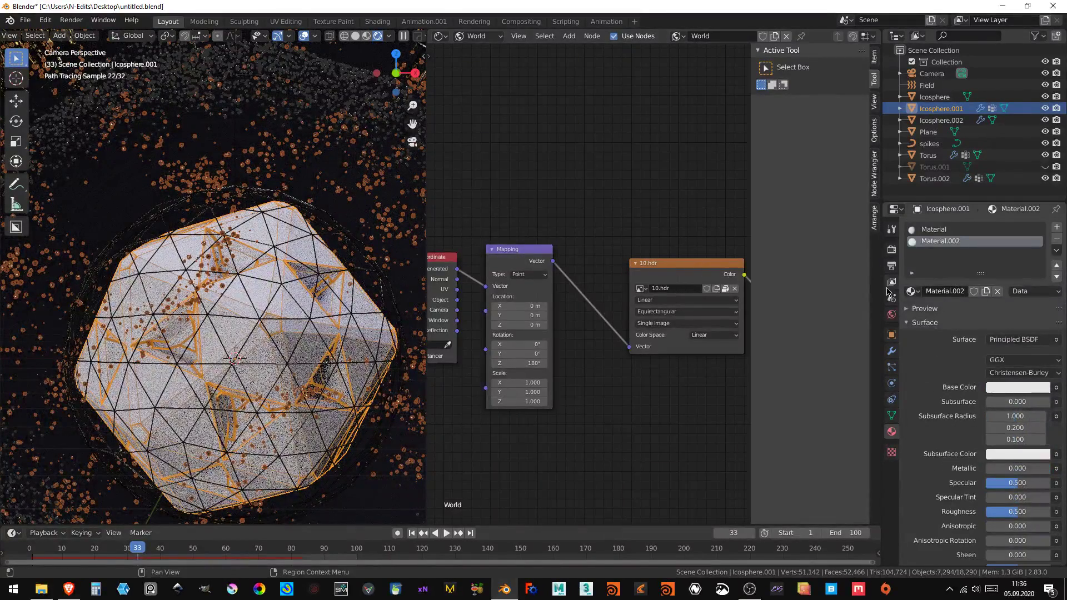
pyautogui.click(353, 37)
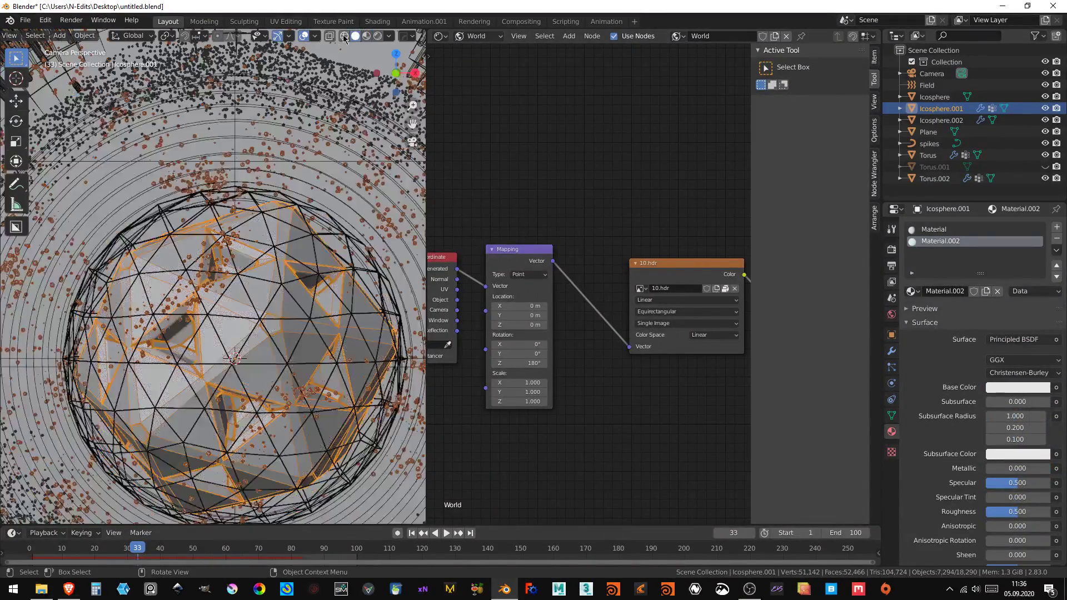
# - In Edit Mode with X-ray, deselect all and select the faces of vertex group Group
pyautogui.click(307, 36)
pyautogui.press('Tab')
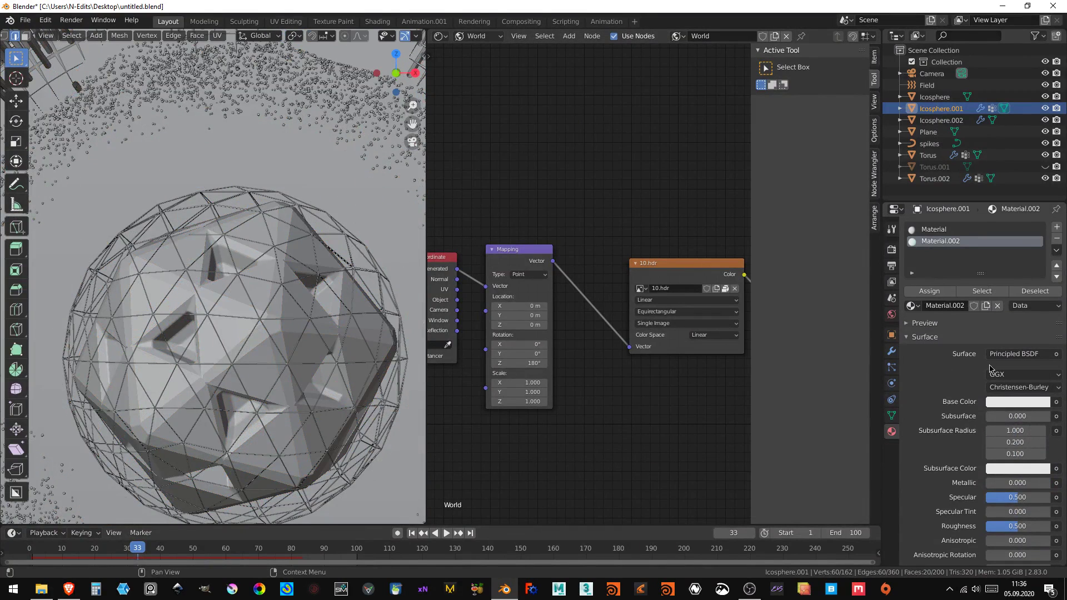
pyautogui.click(891, 415)
pyautogui.hotkey('alt', 'a')
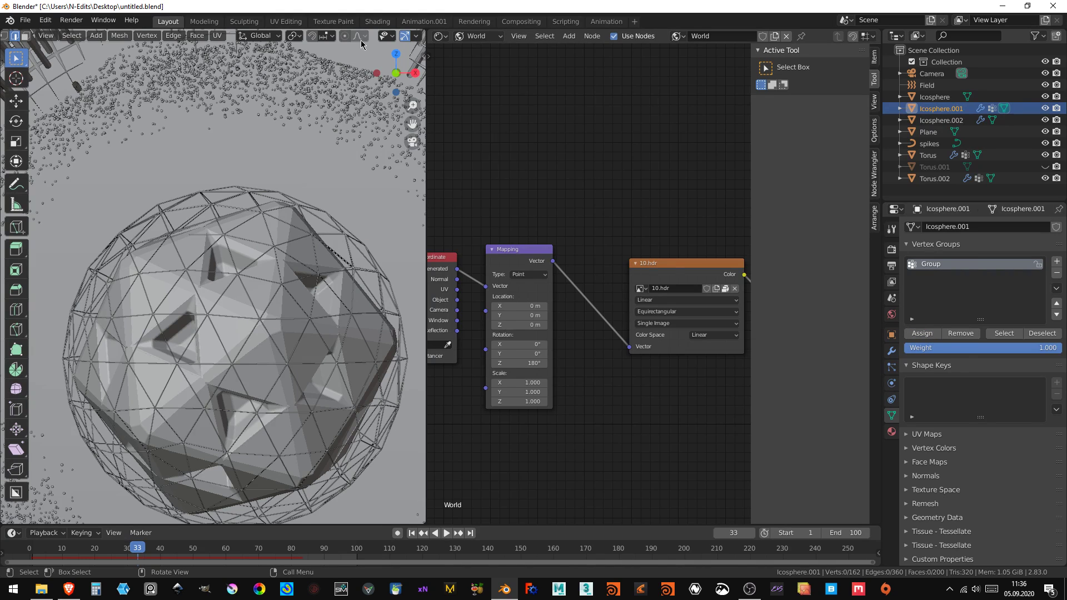
pyautogui.scroll(-5, 361, 41)
pyautogui.click(303, 37)
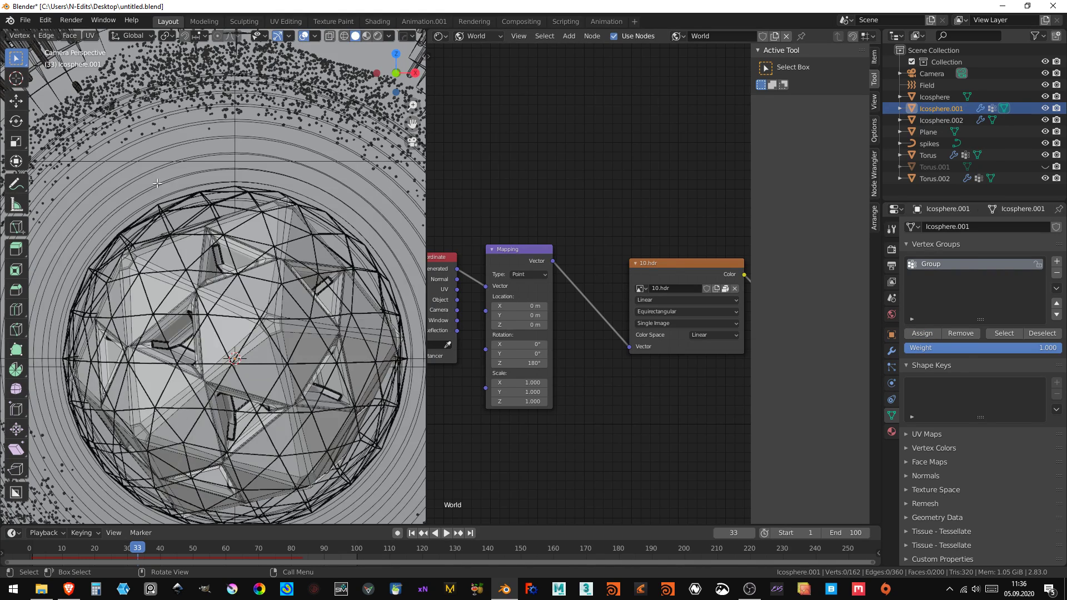
pyautogui.click(1010, 337)
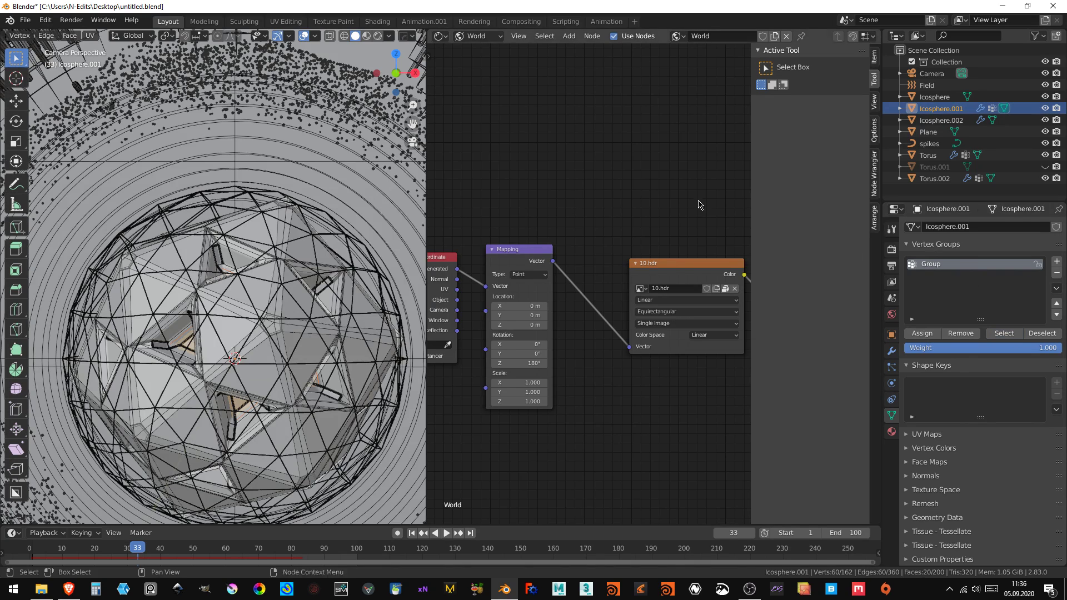
# - Assign Material.002 to the selected faces and view the result in Rendered shading
pyautogui.click(891, 354)
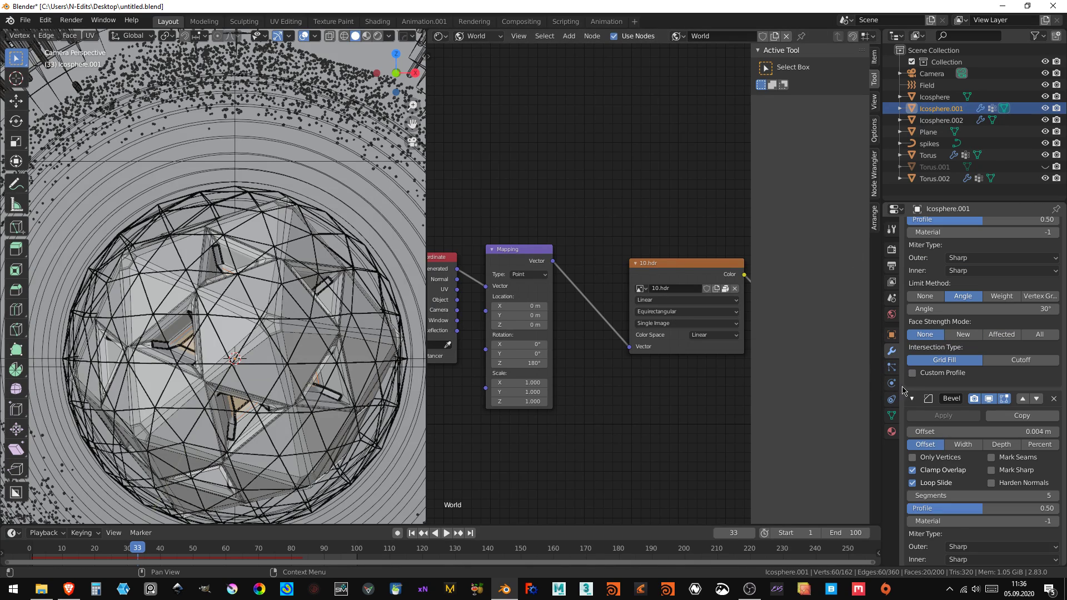
pyautogui.click(891, 433)
pyautogui.click(929, 291)
pyautogui.press('Tab')
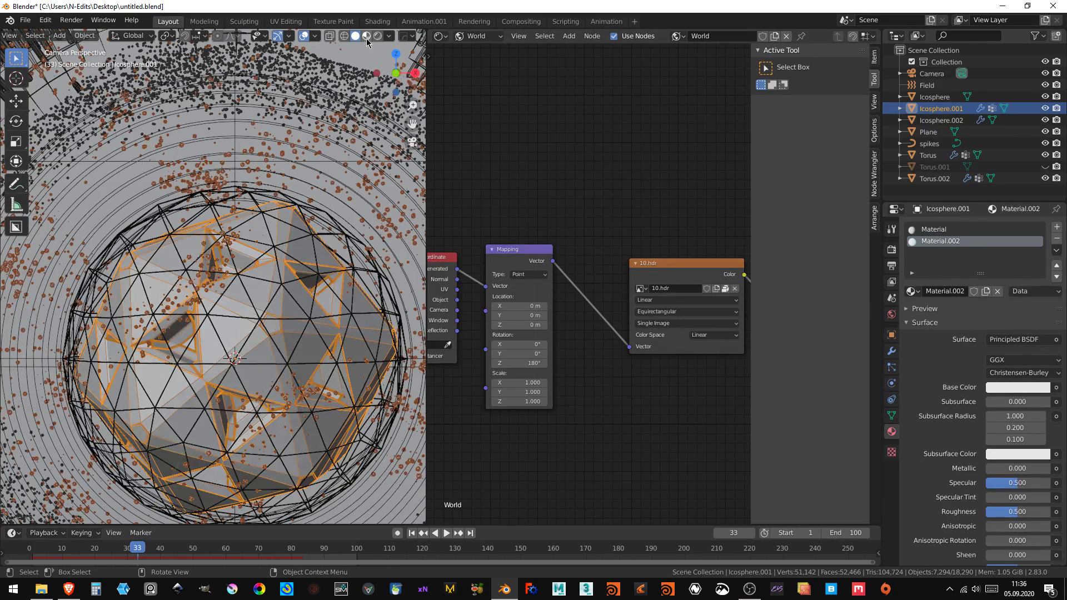
pyautogui.click(377, 36)
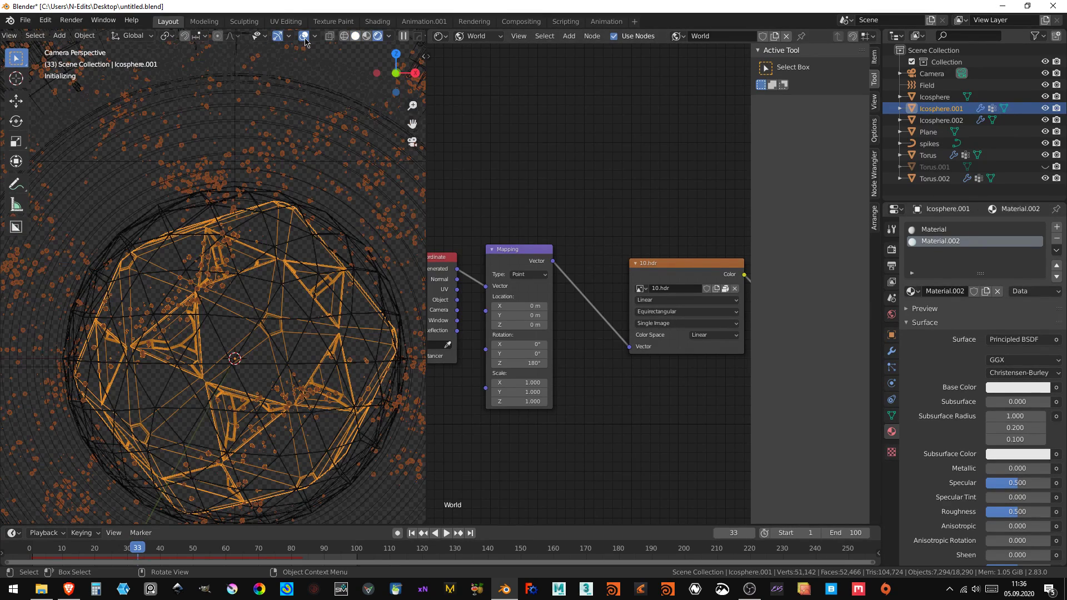
pyautogui.click(272, 178)
pyautogui.click(303, 36)
# - Check the Torus object, then reselect Icosphere.001
pyautogui.scroll(-3, 272, 178)
pyautogui.scroll(-1, 275, 200)
pyautogui.scroll(-2, 278, 219)
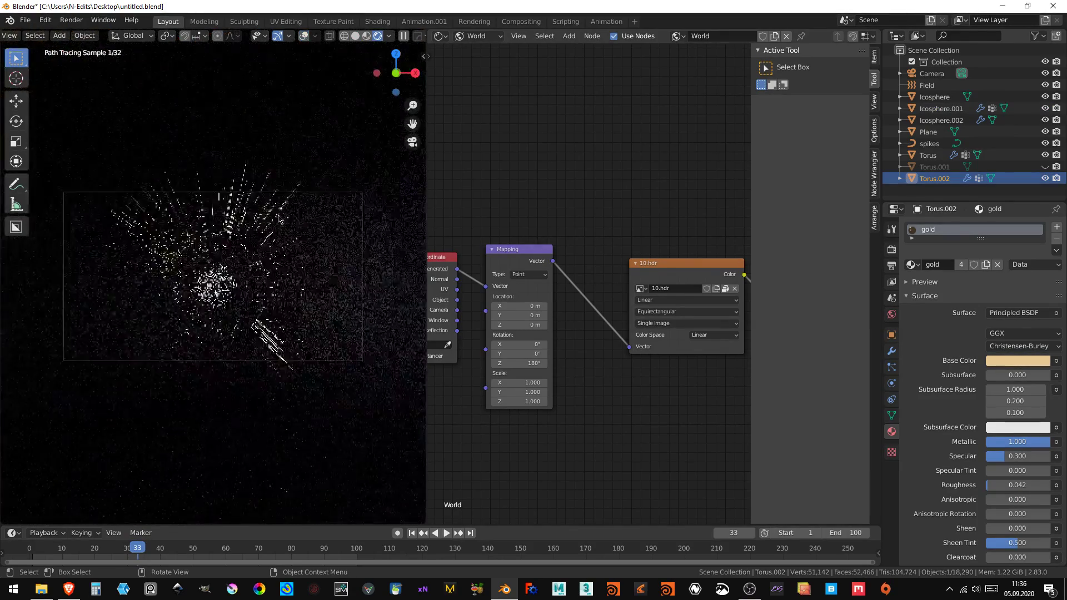
pyautogui.scroll(4, 278, 218)
pyautogui.scroll(2, 278, 219)
pyautogui.scroll(2, 295, 356)
pyautogui.scroll(2, 295, 356)
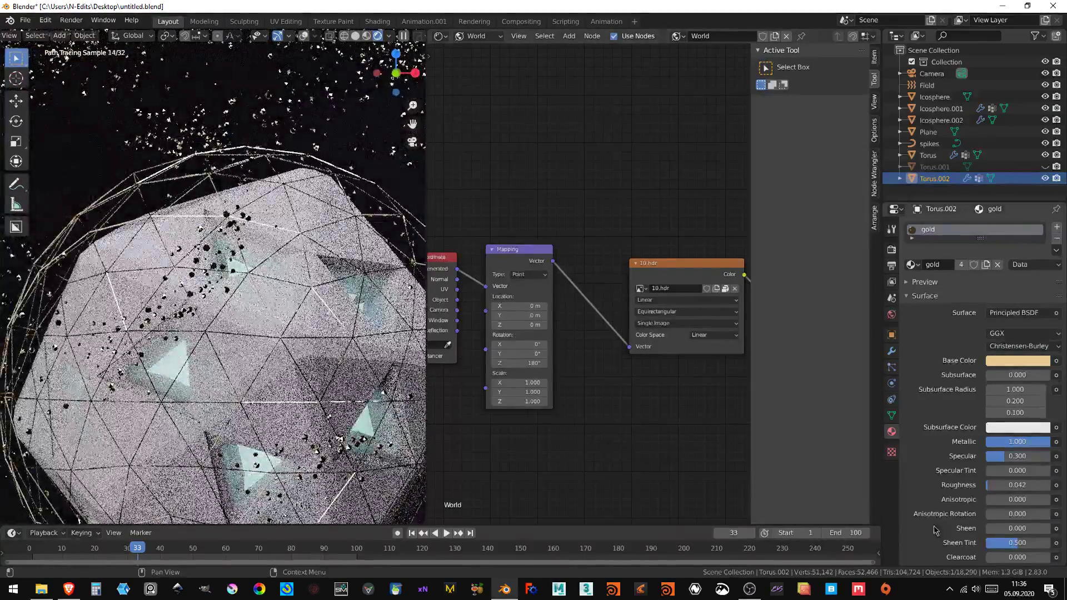
pyautogui.scroll(-7, 945, 531)
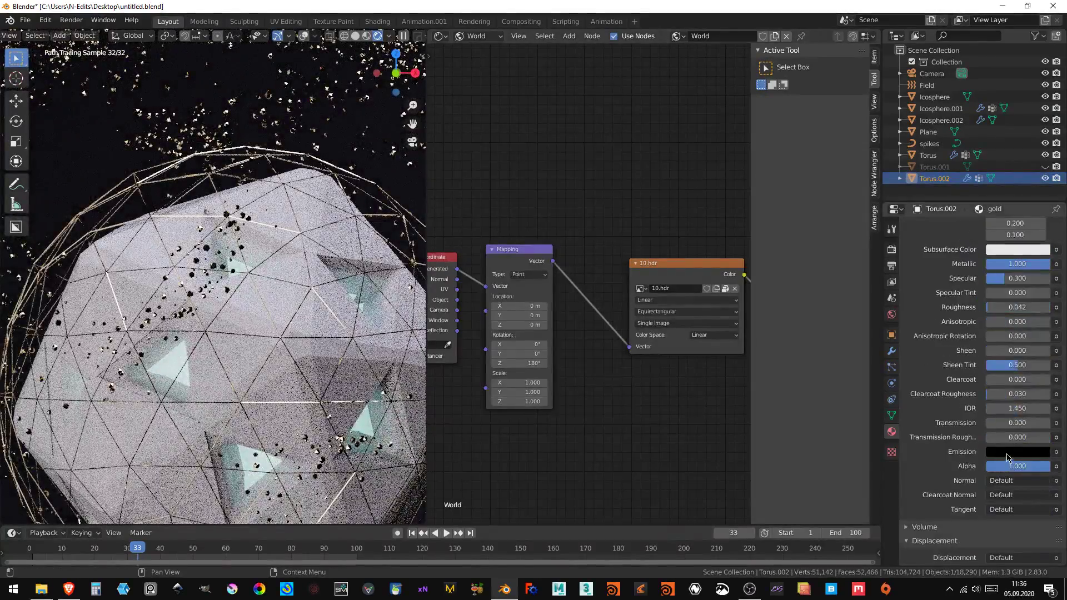
pyautogui.scroll(7, 939, 268)
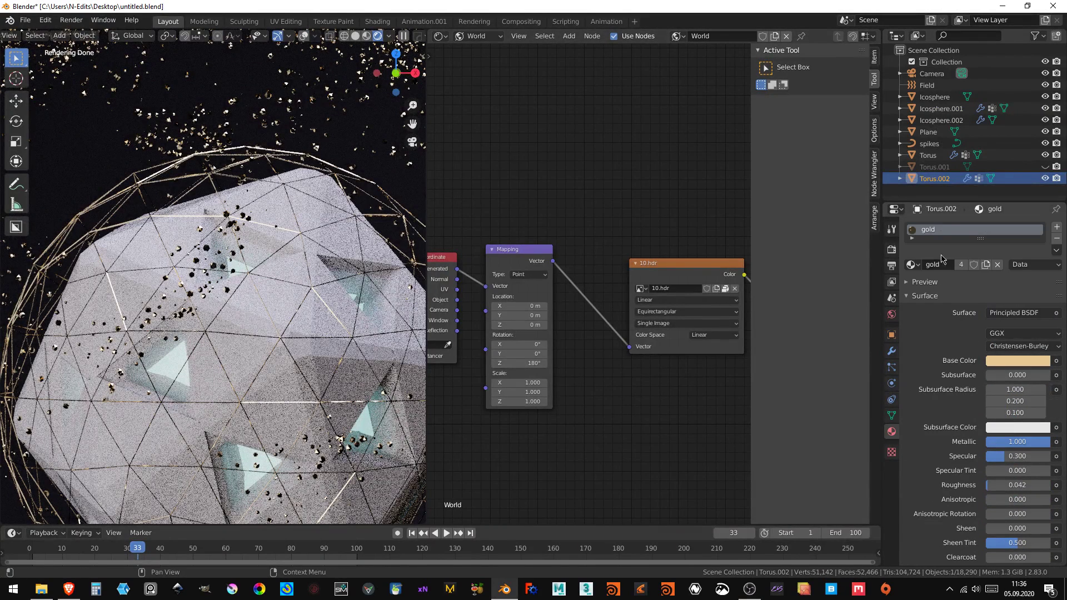
pyautogui.click(928, 155)
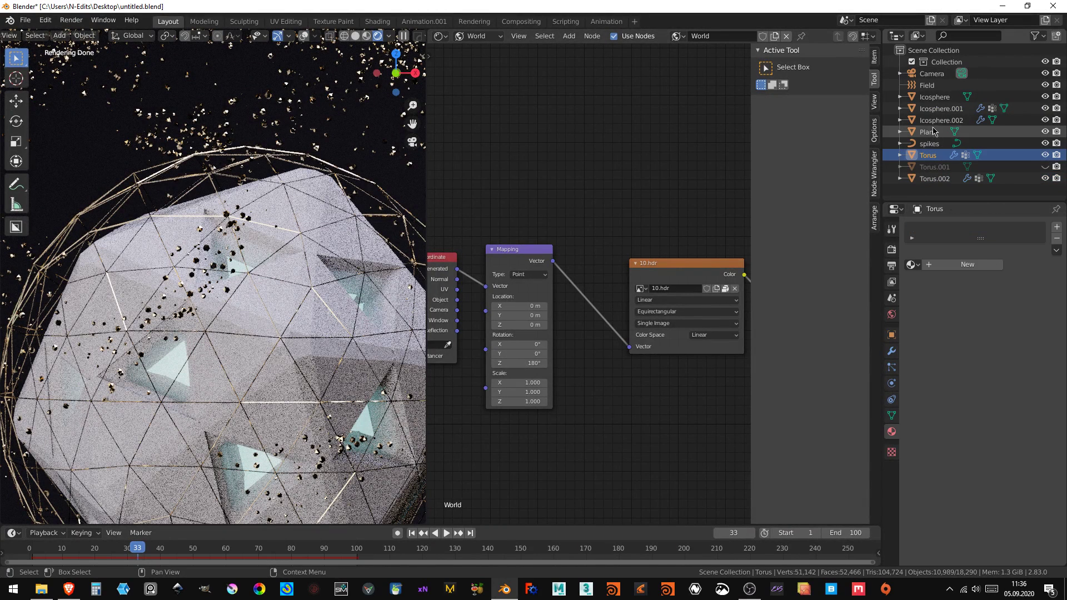
pyautogui.click(940, 108)
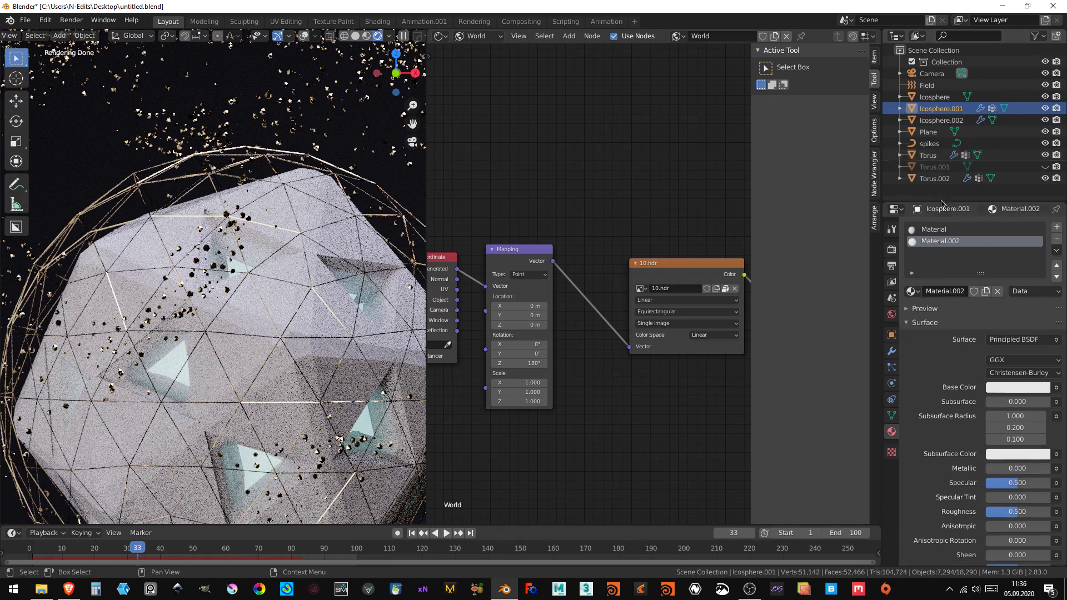
# - Raise Material.002's emission colour value to 2
pyautogui.scroll(-5, 977, 482)
pyautogui.click(1019, 503)
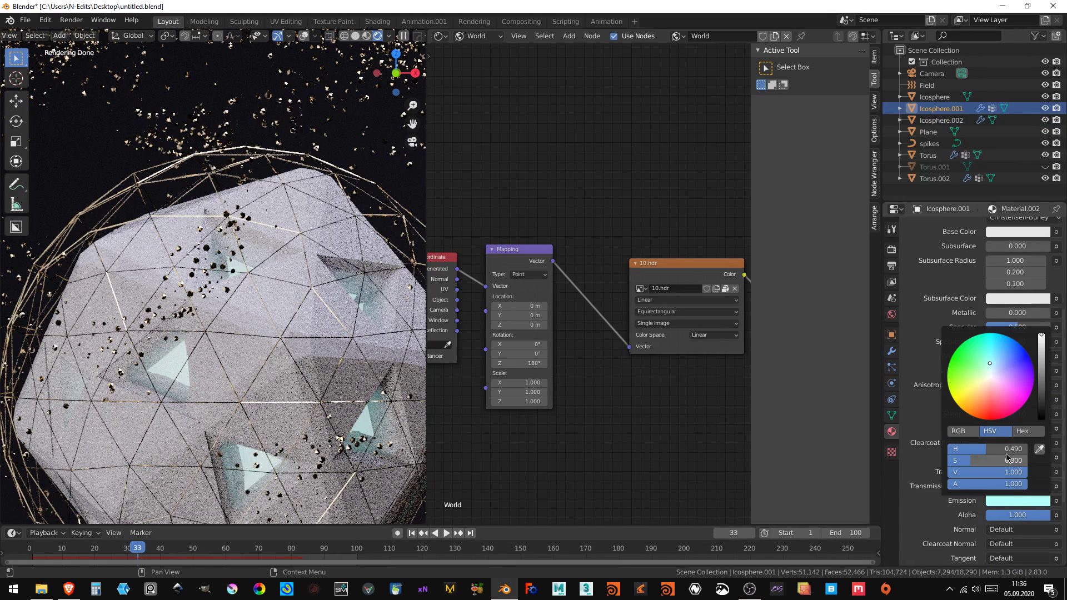
pyautogui.click(1014, 473)
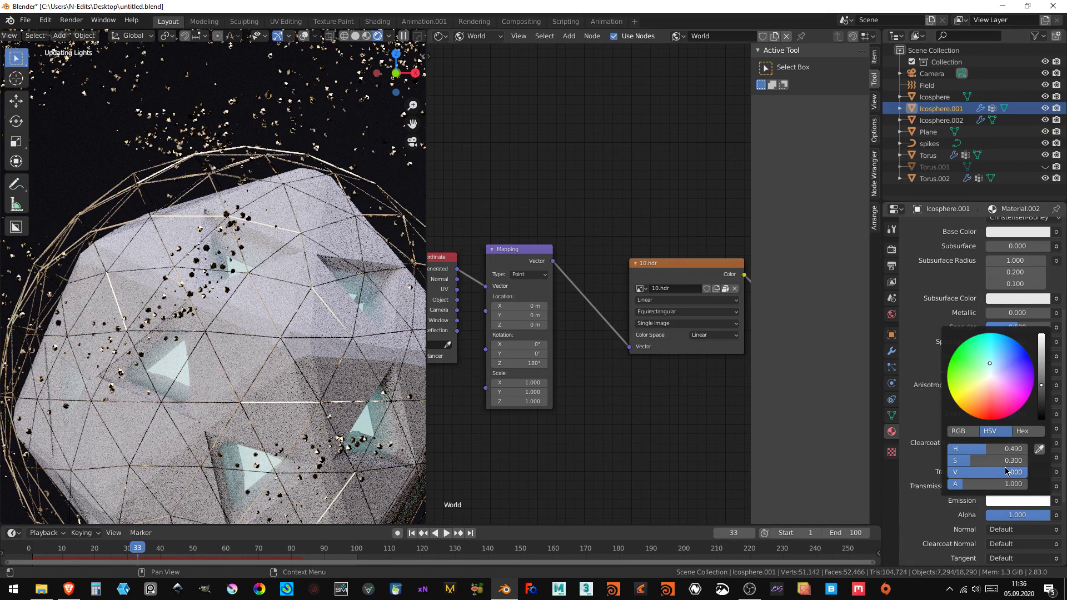
pyautogui.press('Return')
pyautogui.scroll(-5, 222, 320)
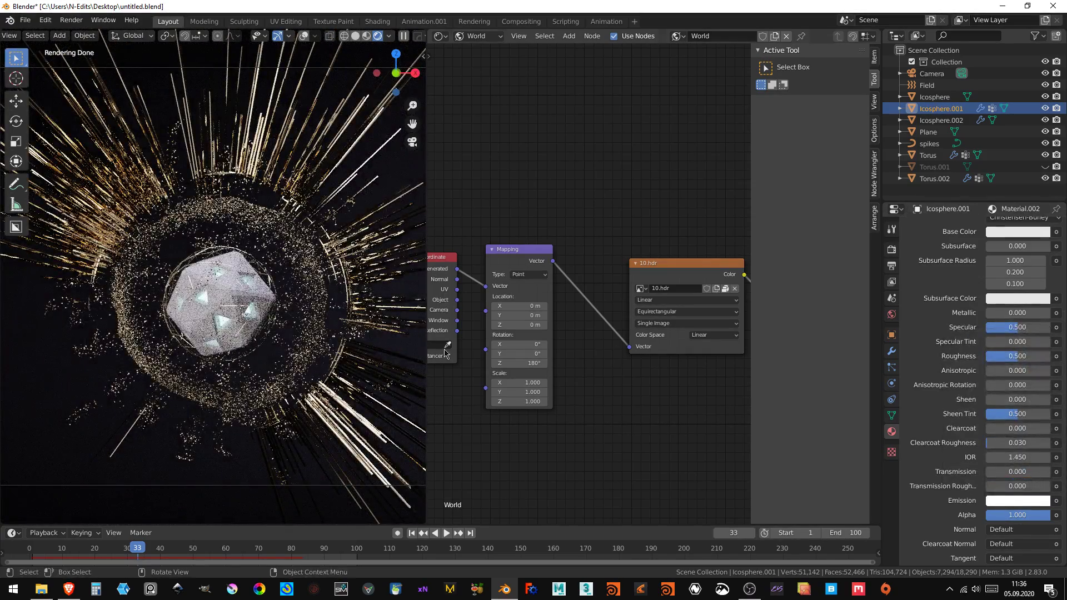
pyautogui.scroll(5, 967, 337)
# - Test Material.002's Metallic slider and return it to 0
pyautogui.moveTo(1009, 424); pyautogui.dragTo(1020, 423)
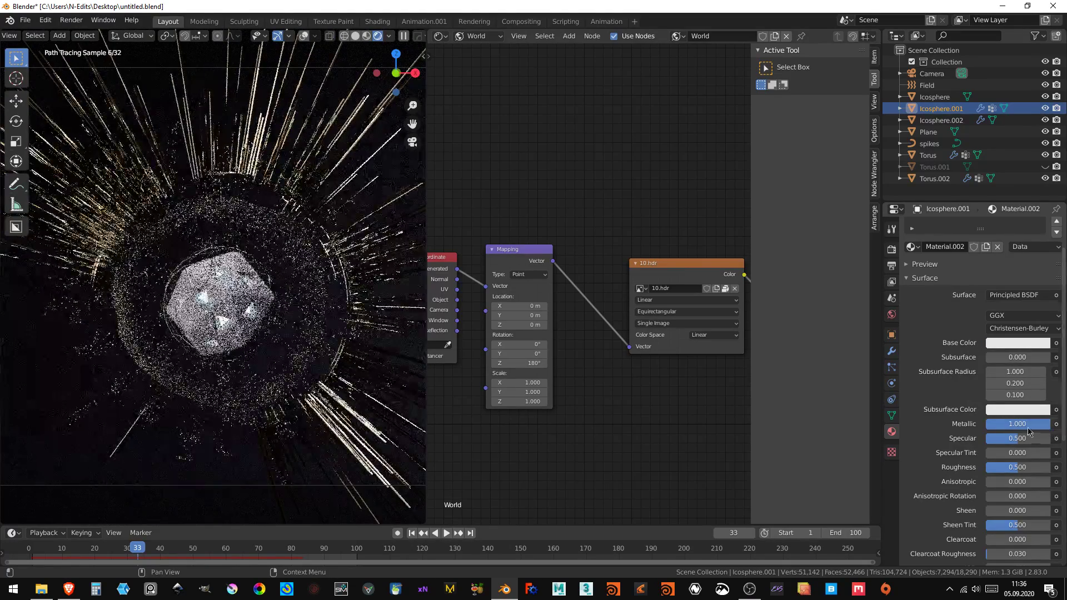
pyautogui.moveTo(1049, 424); pyautogui.dragTo(986, 423)
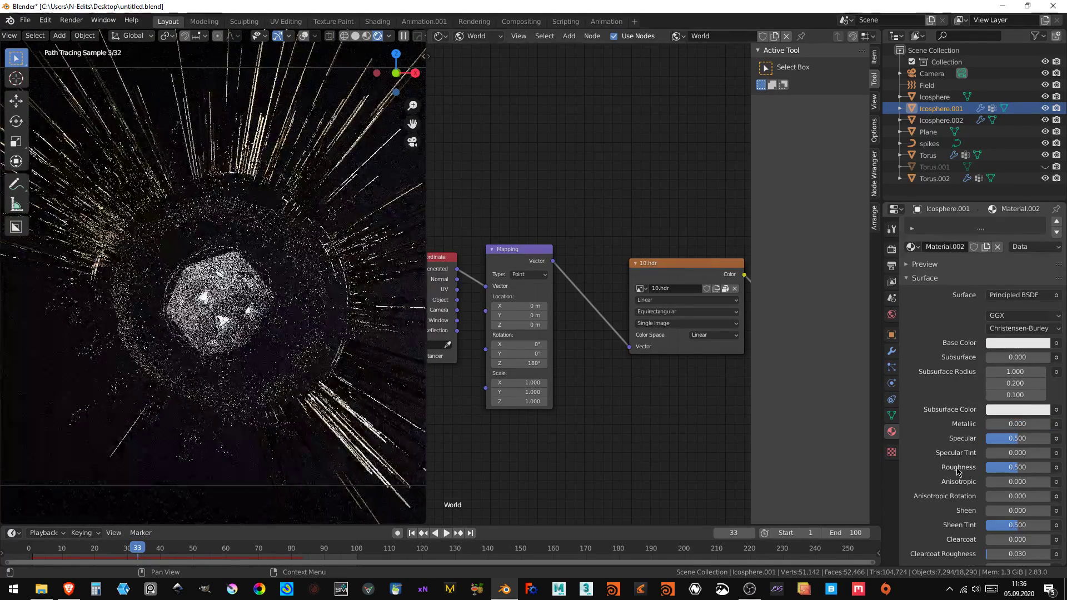
pyautogui.scroll(3, 999, 298)
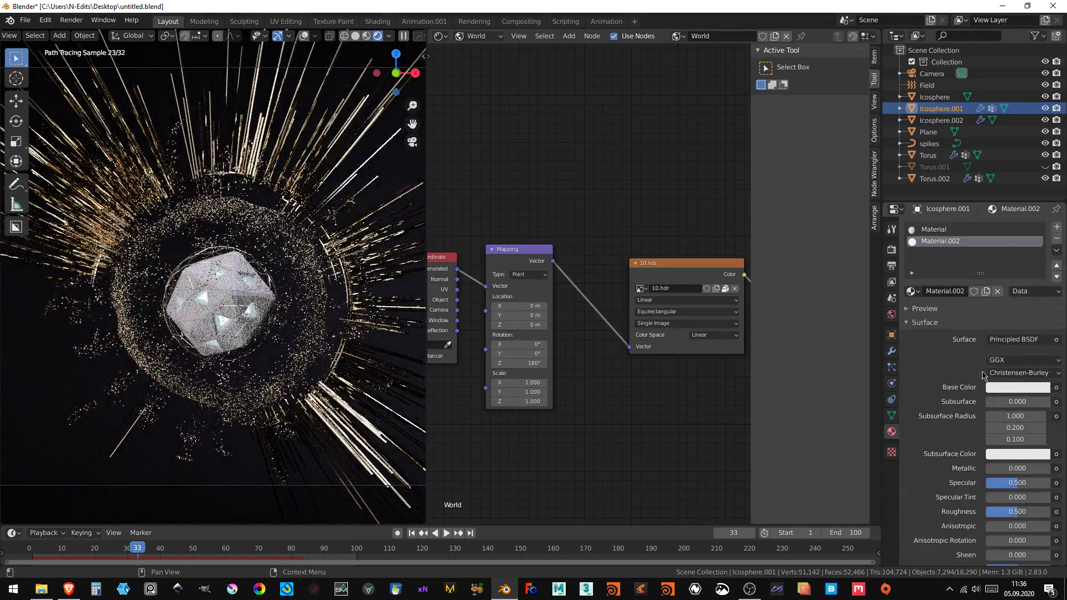
pyautogui.scroll(-4, 983, 375)
pyautogui.click(1006, 302)
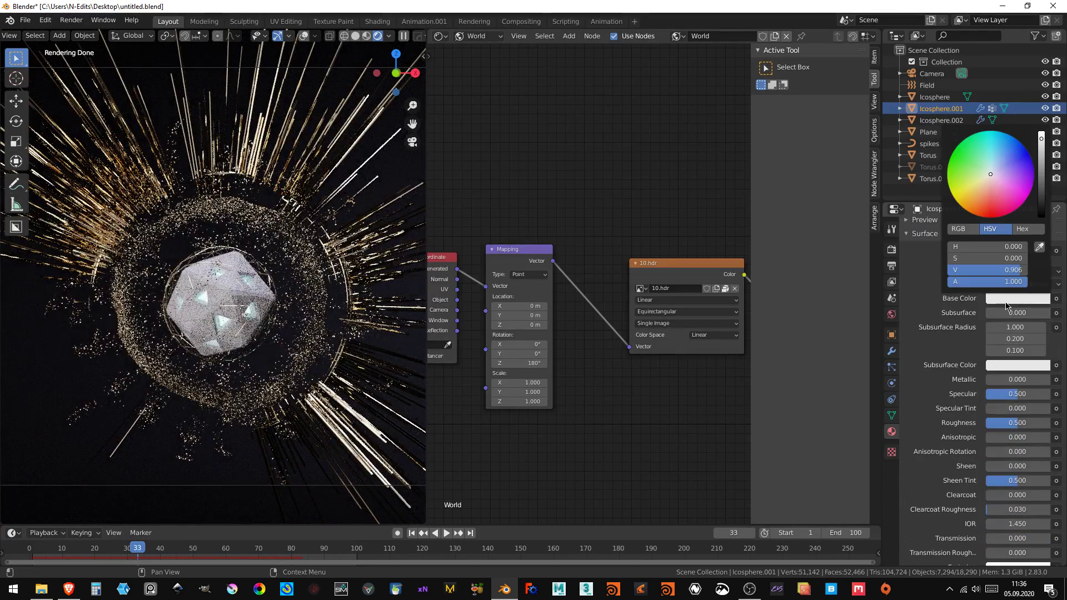
# - Tint the base colour slightly warm and pick a pale peach emission colour (H 0.107, S 0.236)
pyautogui.click(987, 181)
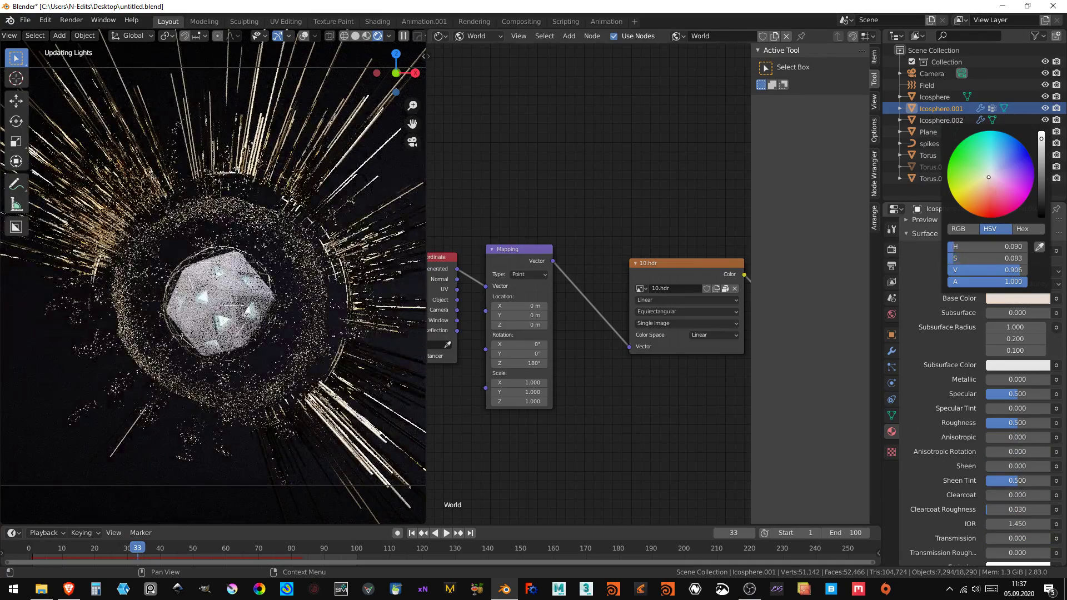
pyautogui.scroll(-6, 994, 389)
pyautogui.click(995, 433)
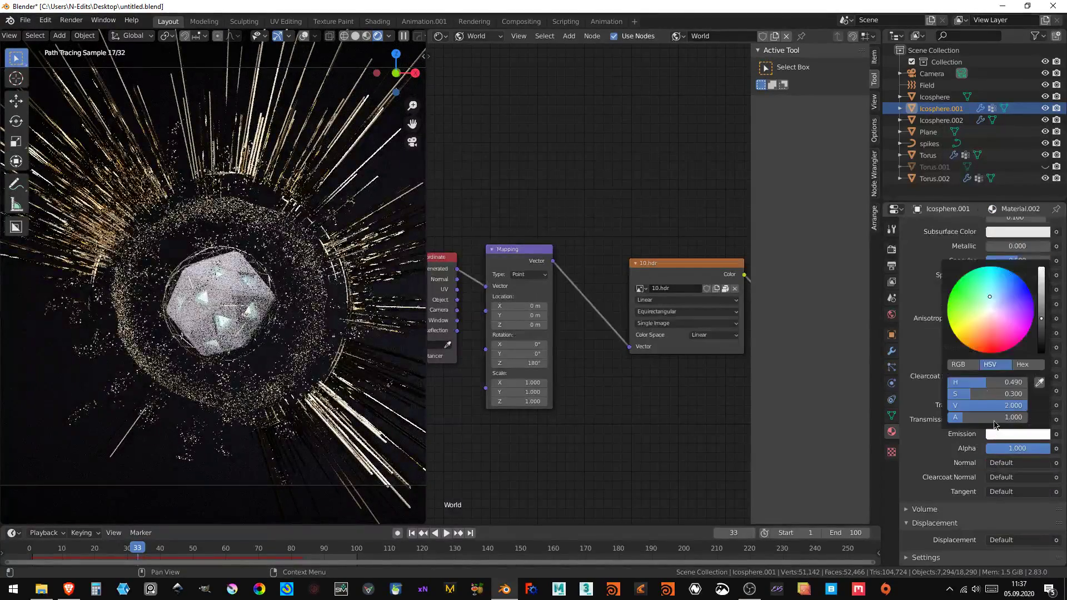
pyautogui.moveTo(984, 317); pyautogui.dragTo(978, 317)
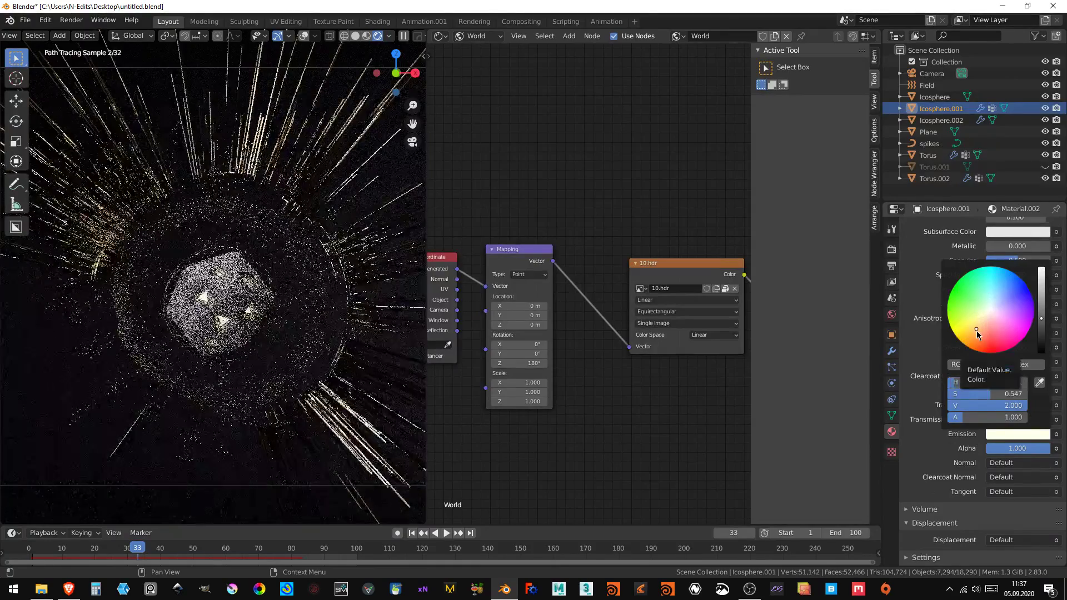
pyautogui.click(972, 342)
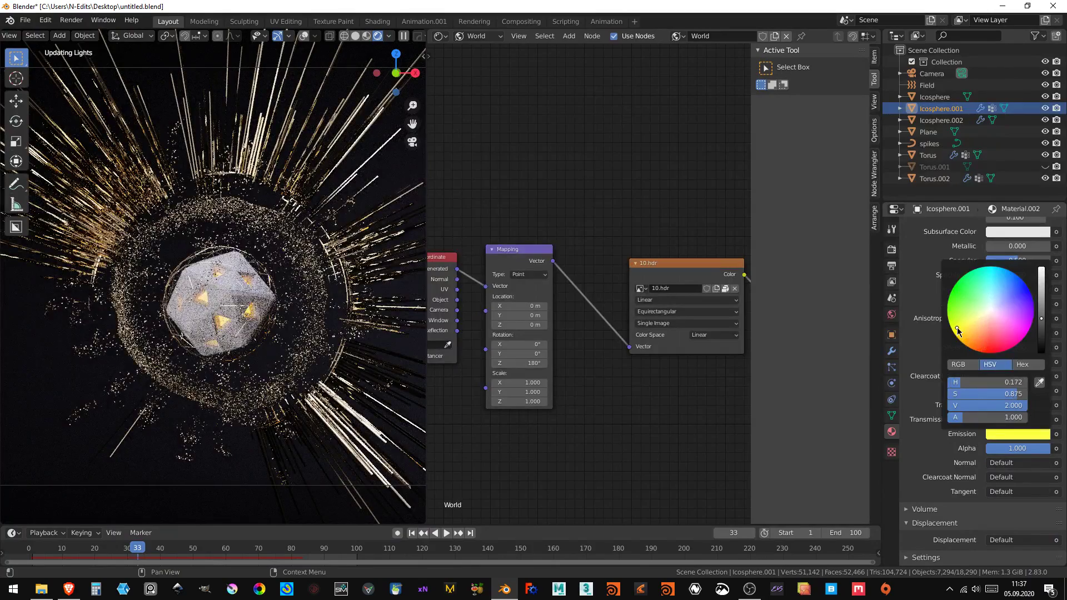
pyautogui.click(1000, 318)
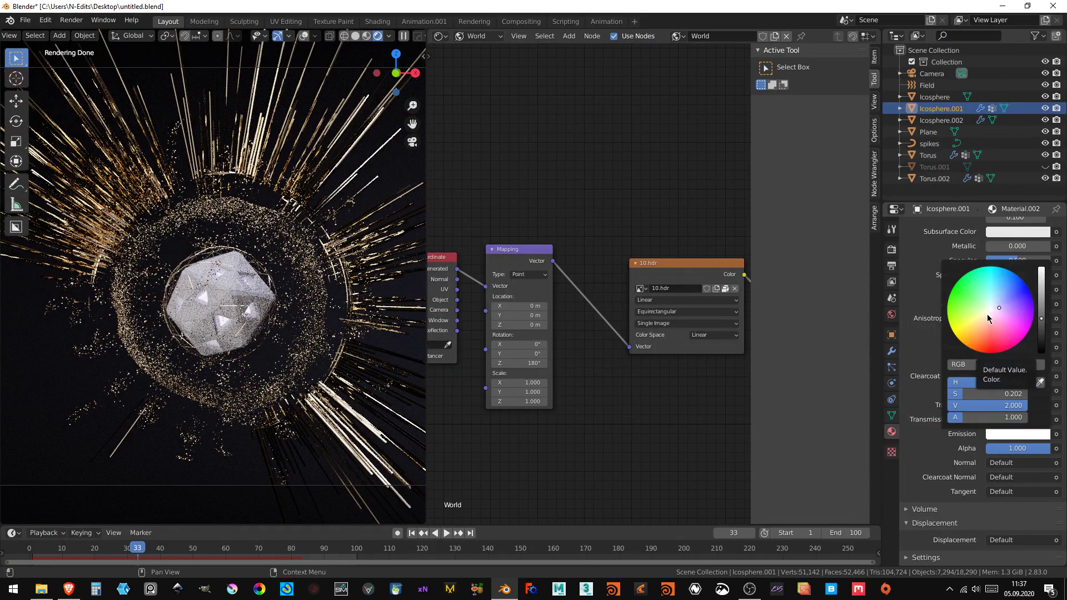
pyautogui.click(987, 315)
pyautogui.click(985, 316)
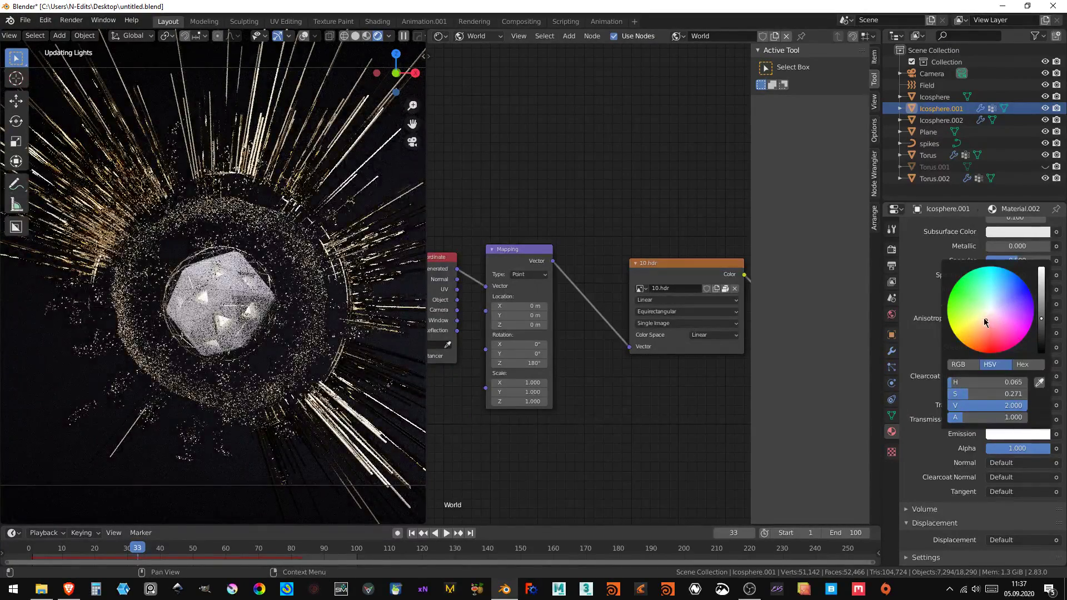
pyautogui.click(984, 318)
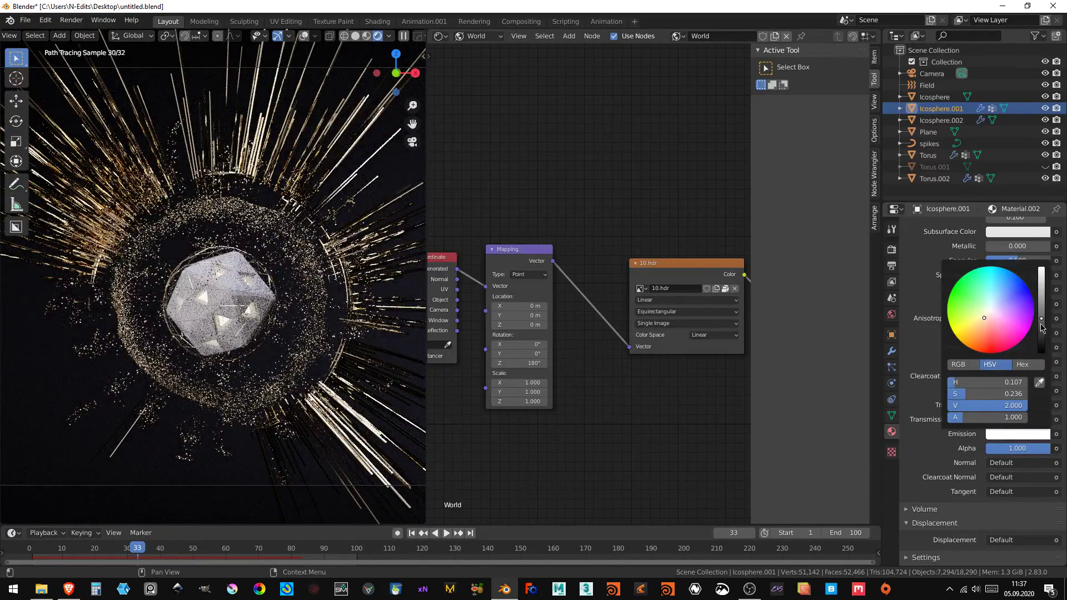
# - Set the emission colour's value to 1, save untitled.blend, and render the frame with F12
pyautogui.click(998, 408)
pyautogui.write('1')
pyautogui.press('Return')
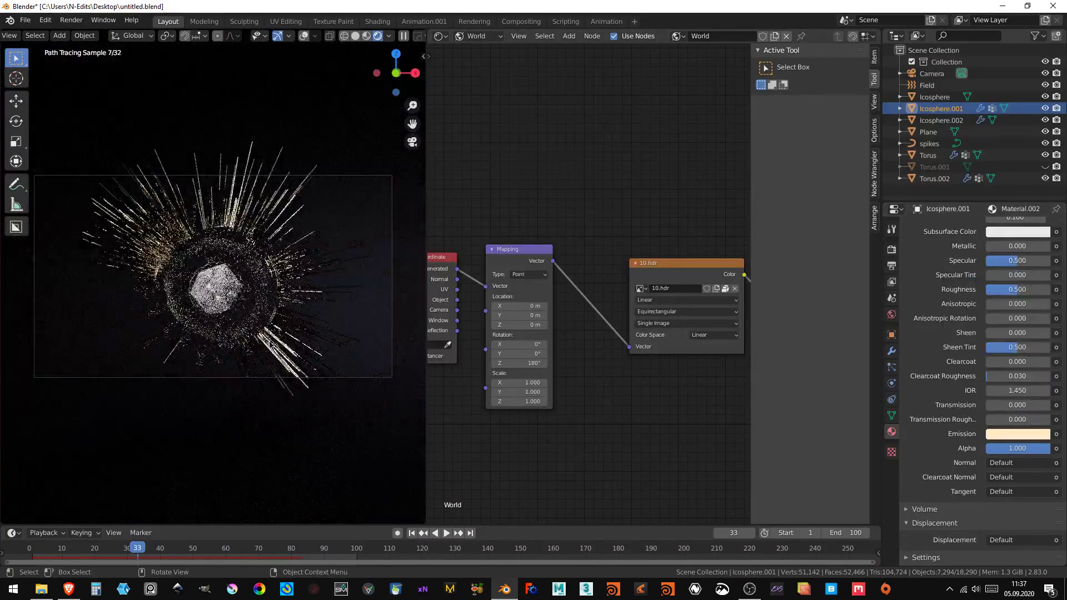
pyautogui.scroll(2, 278, 342)
pyautogui.scroll(1, 261, 343)
pyautogui.scroll(2, 244, 346)
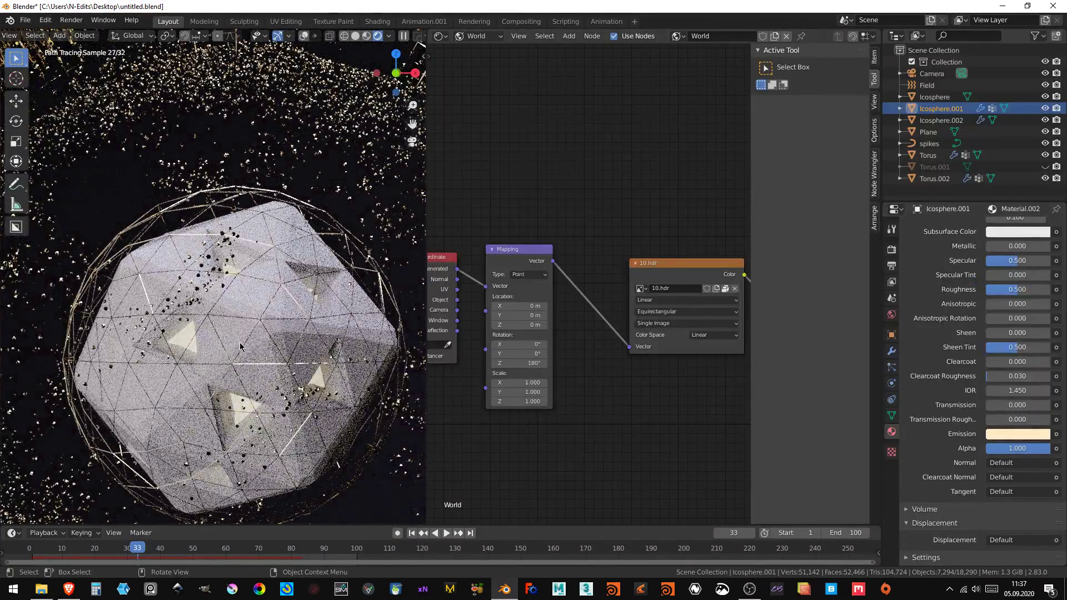
pyautogui.scroll(-2, 240, 345)
pyautogui.scroll(-3, 239, 346)
pyautogui.scroll(-3, 237, 346)
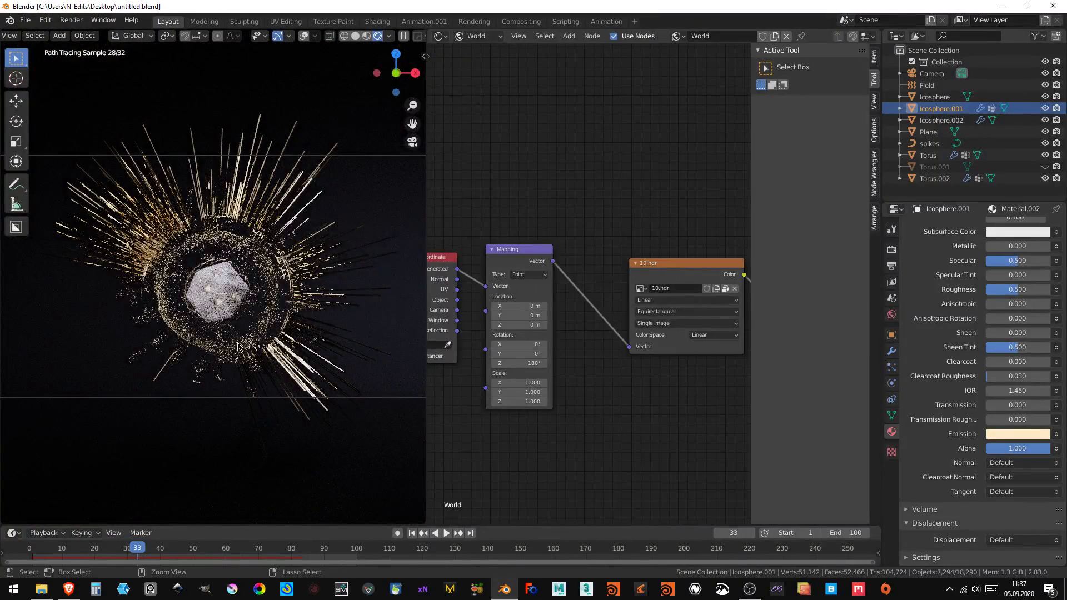
pyautogui.hotkey('ctrl', 's')
pyautogui.scroll(1, 300, 233)
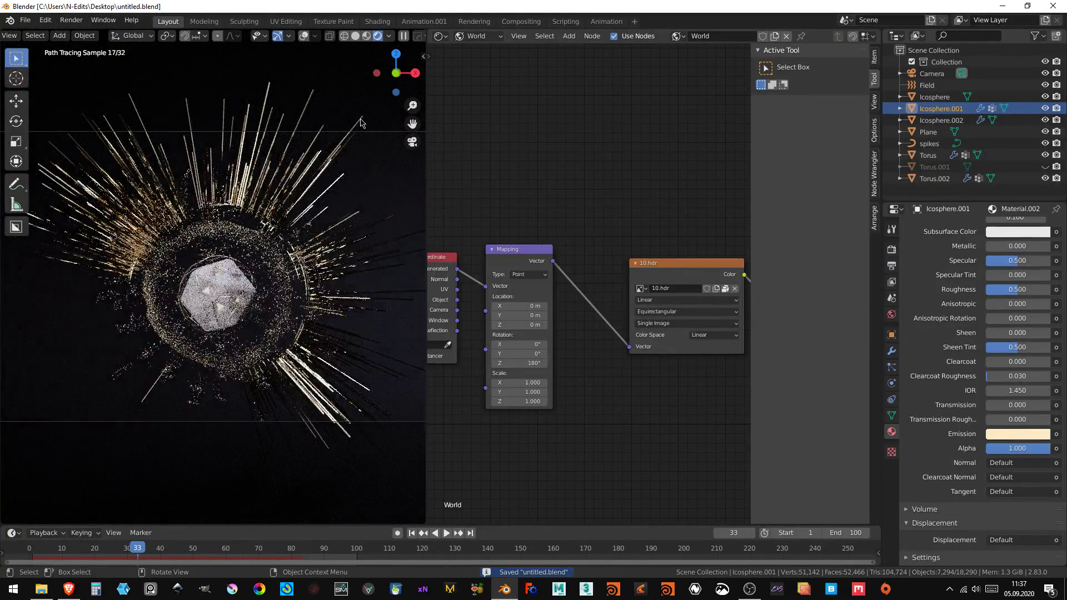
pyautogui.press('F12')
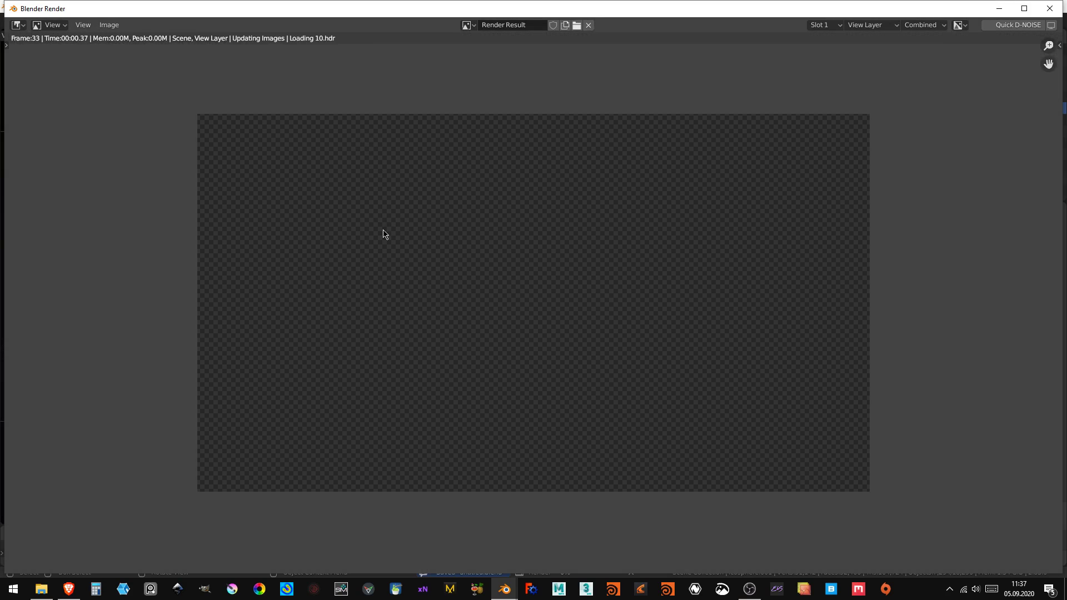
pyautogui.scroll(1, 431, 300)
pyautogui.scroll(2, 527, 341)
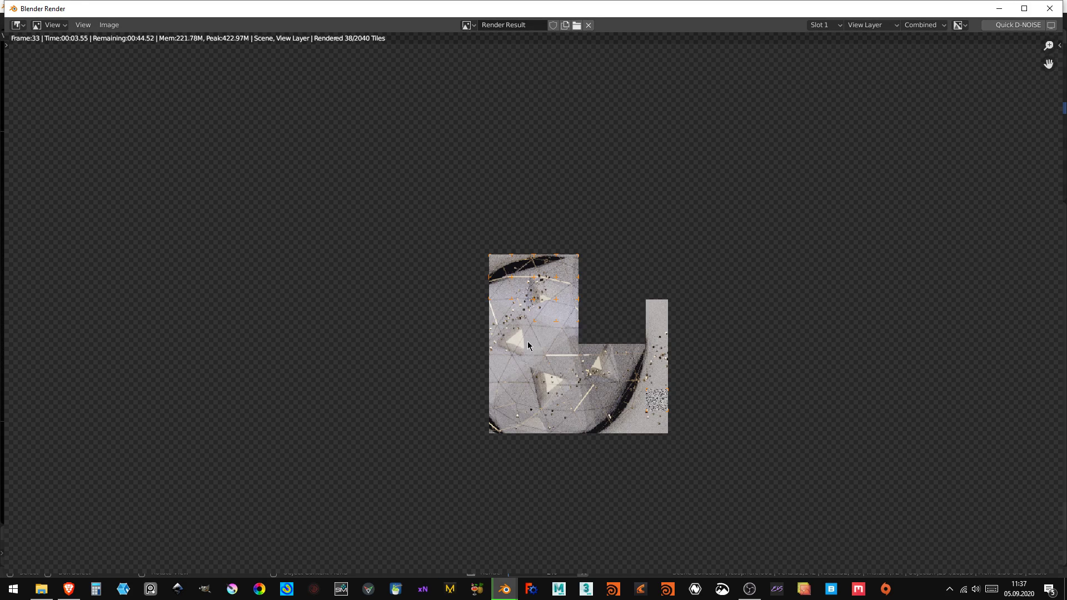
pyautogui.scroll(2, 538, 356)
pyautogui.scroll(-1, 547, 364)
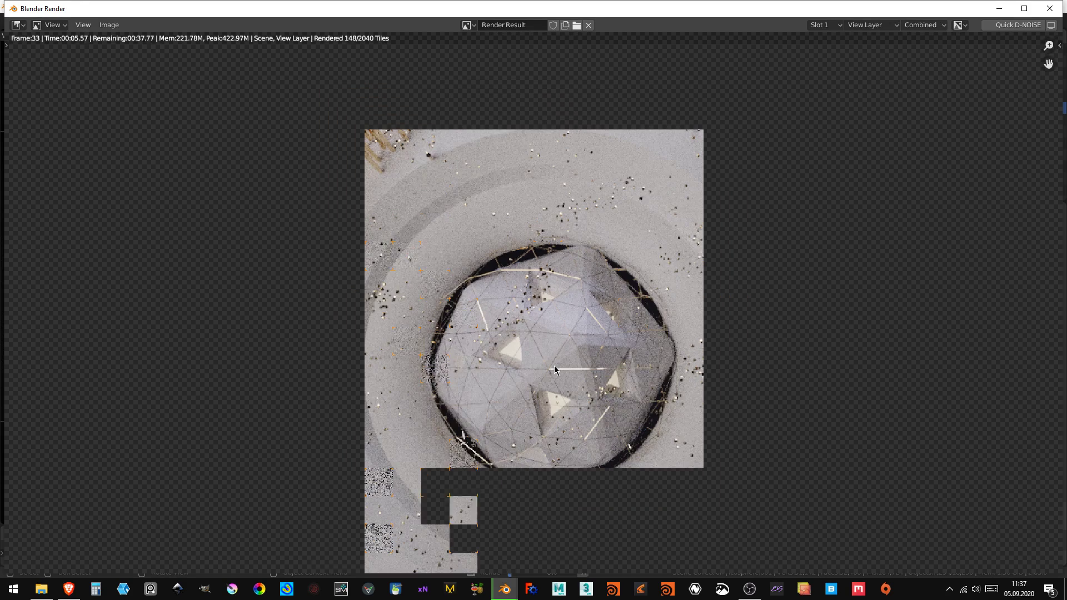
pyautogui.scroll(-1, 538, 359)
pyautogui.scroll(-1, 528, 351)
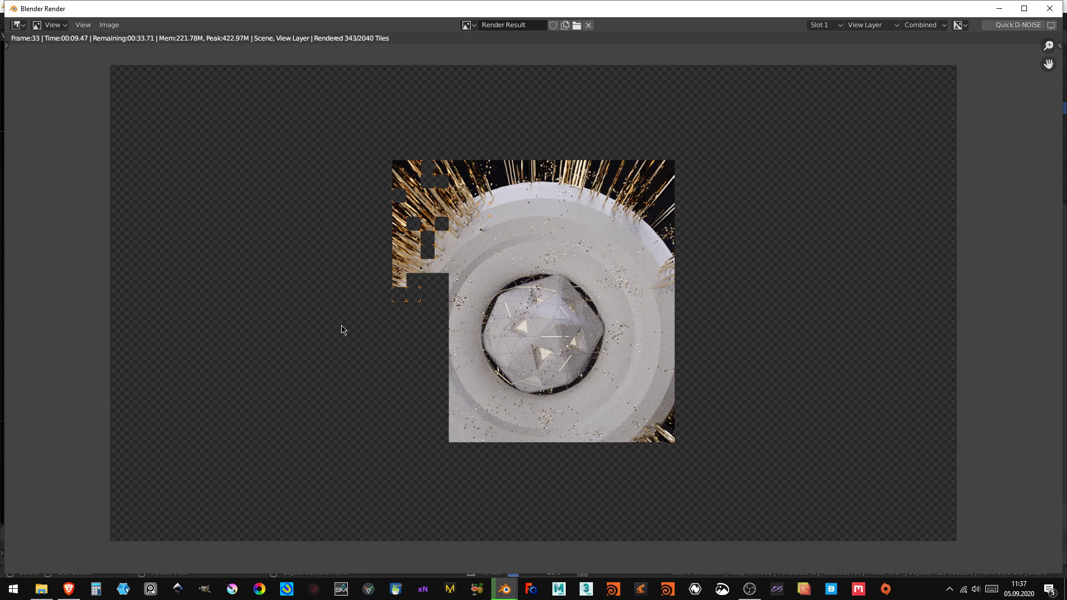
pyautogui.scroll(-1, 561, 344)
pyautogui.scroll(-2, 566, 350)
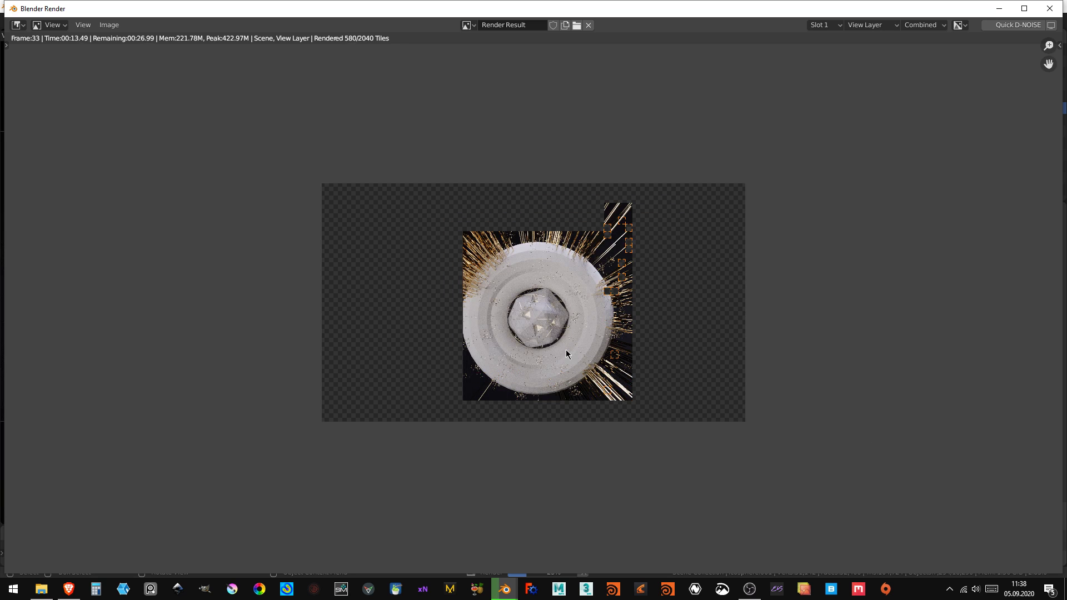
pyautogui.scroll(4, 550, 405)
pyautogui.scroll(1, 550, 404)
pyautogui.scroll(2, 583, 344)
pyautogui.scroll(-5, 610, 293)
pyautogui.click(1049, 9)
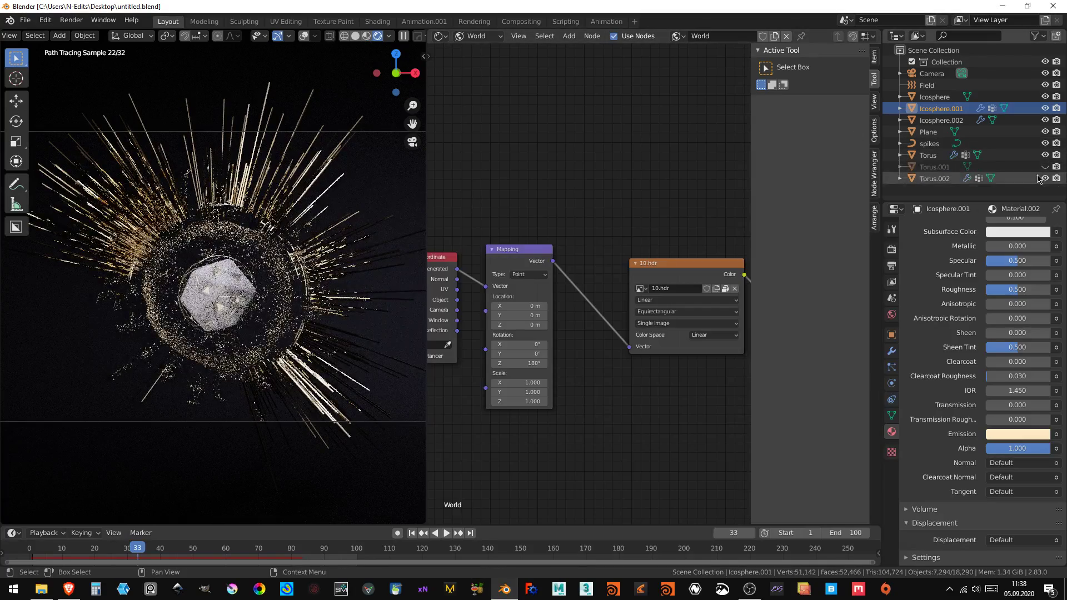
pyautogui.click(1056, 179)
pyautogui.press('F12')
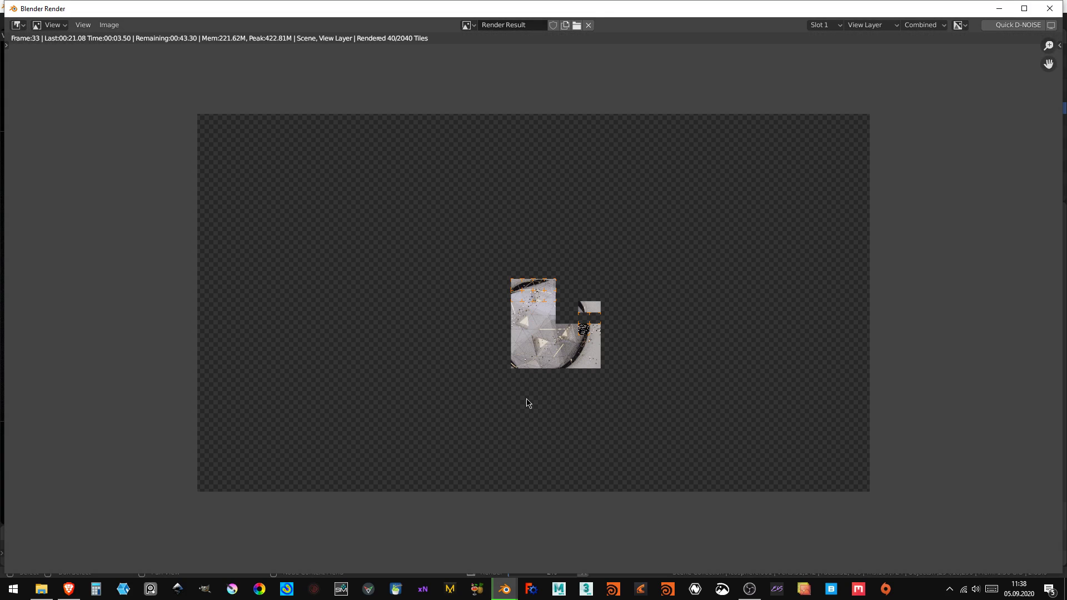
pyautogui.scroll(2, 624, 301)
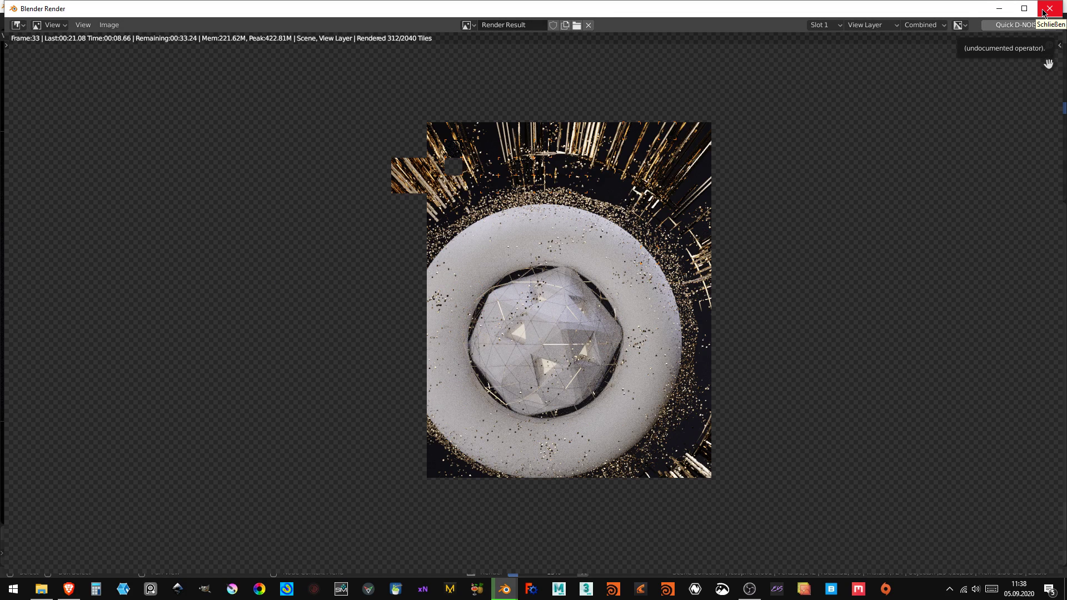
pyautogui.scroll(-2, 700, 250)
pyautogui.scroll(-1, 800, 190)
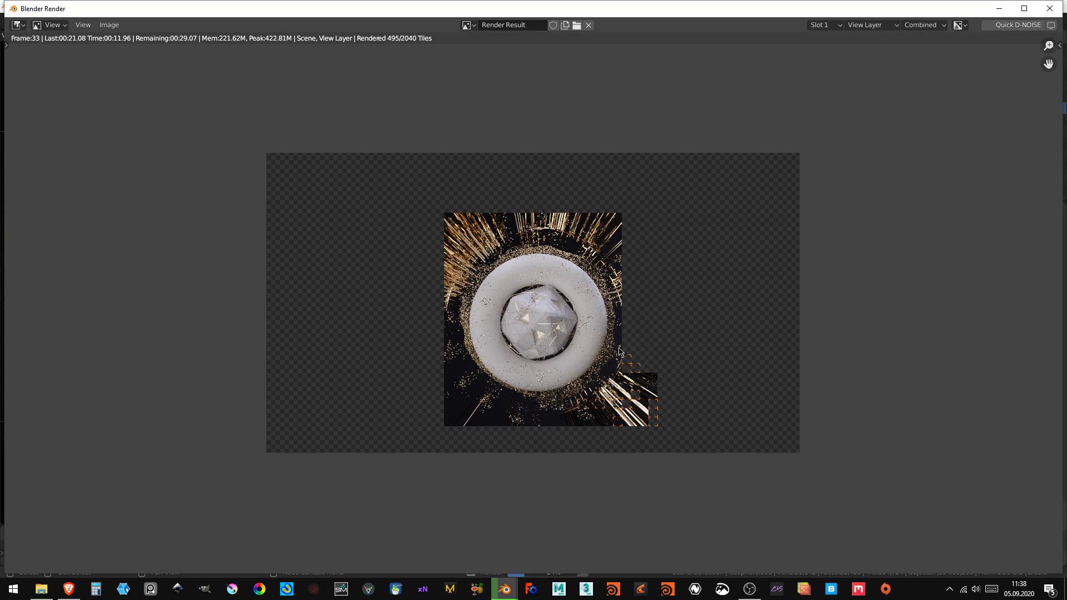
pyautogui.scroll(-1, 620, 351)
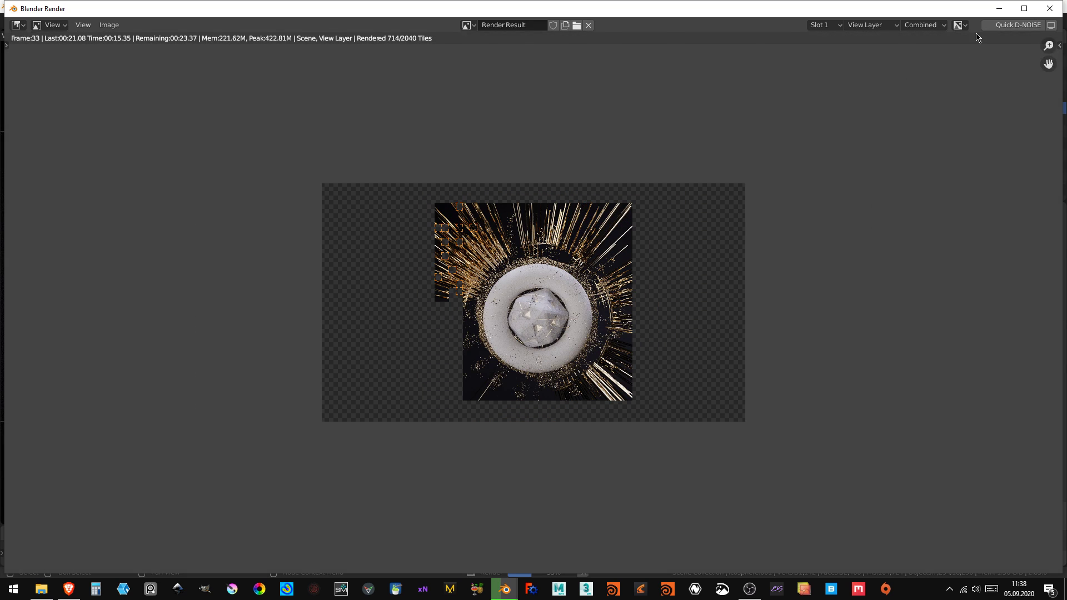
pyautogui.click(1049, 8)
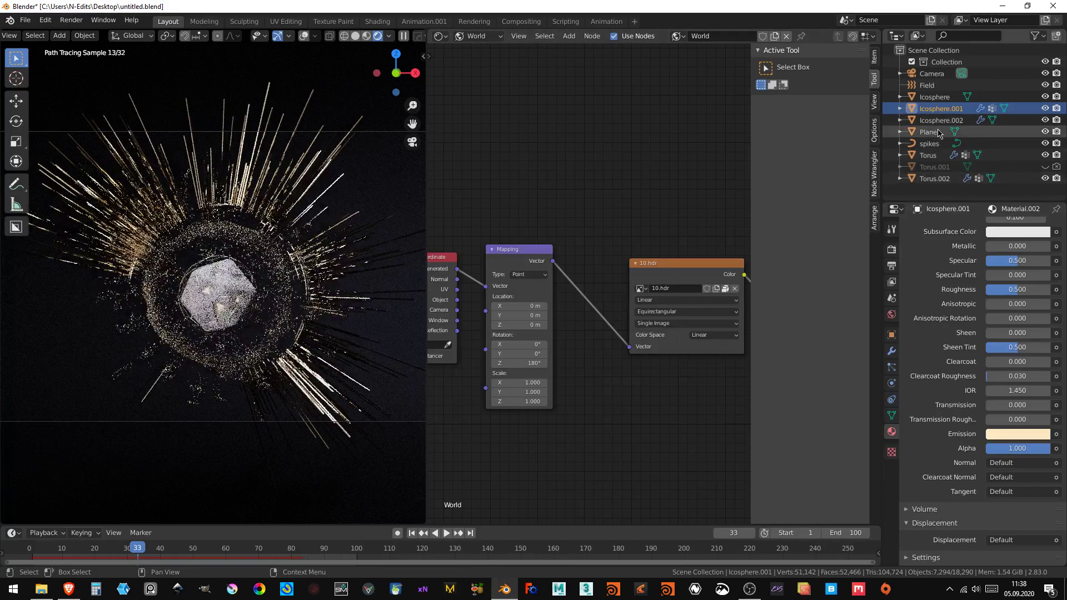
# - Select the Torus and toggle overlays and its visibility to check the particle ring
pyautogui.click(927, 156)
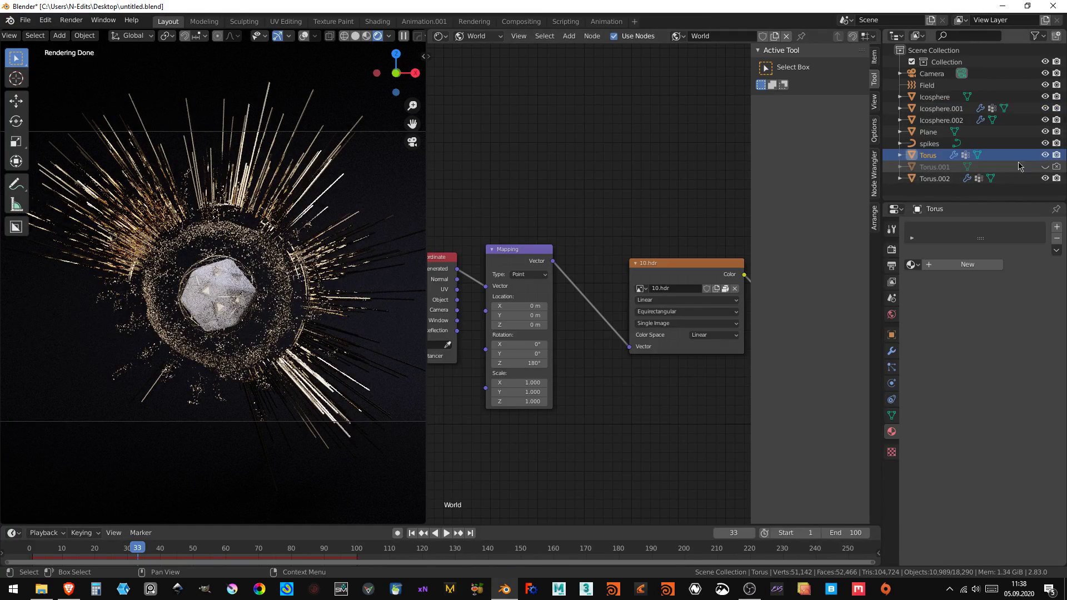
pyautogui.click(304, 36)
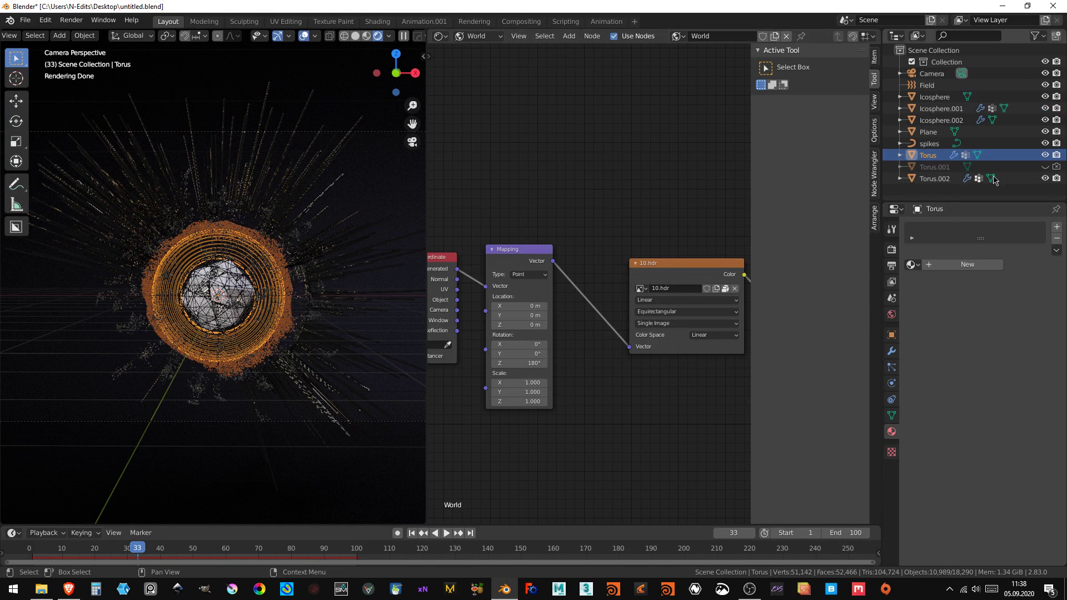
pyautogui.click(1044, 155)
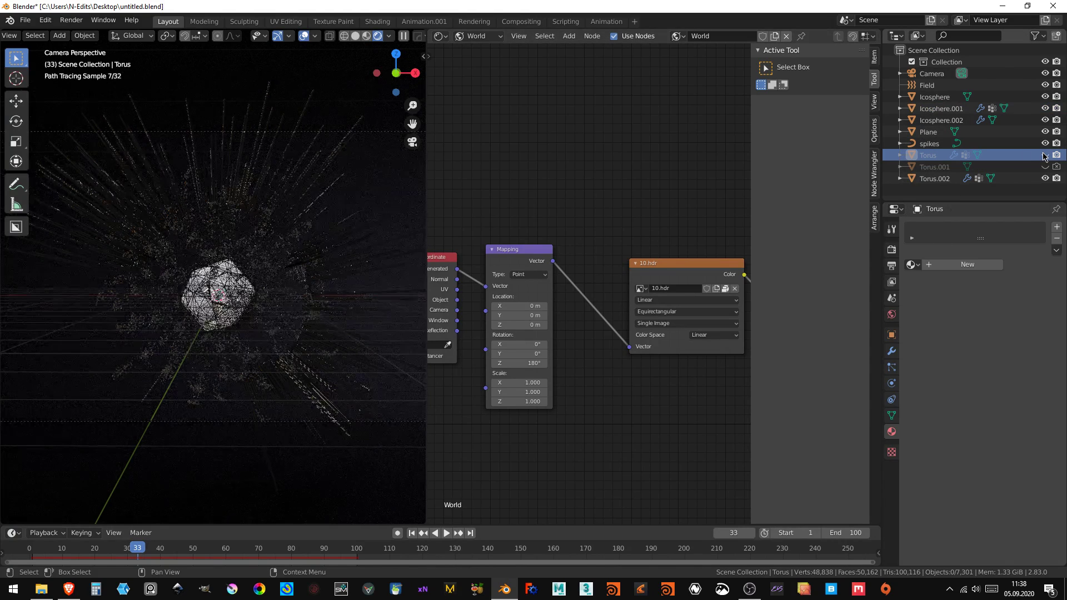
pyautogui.click(1045, 155)
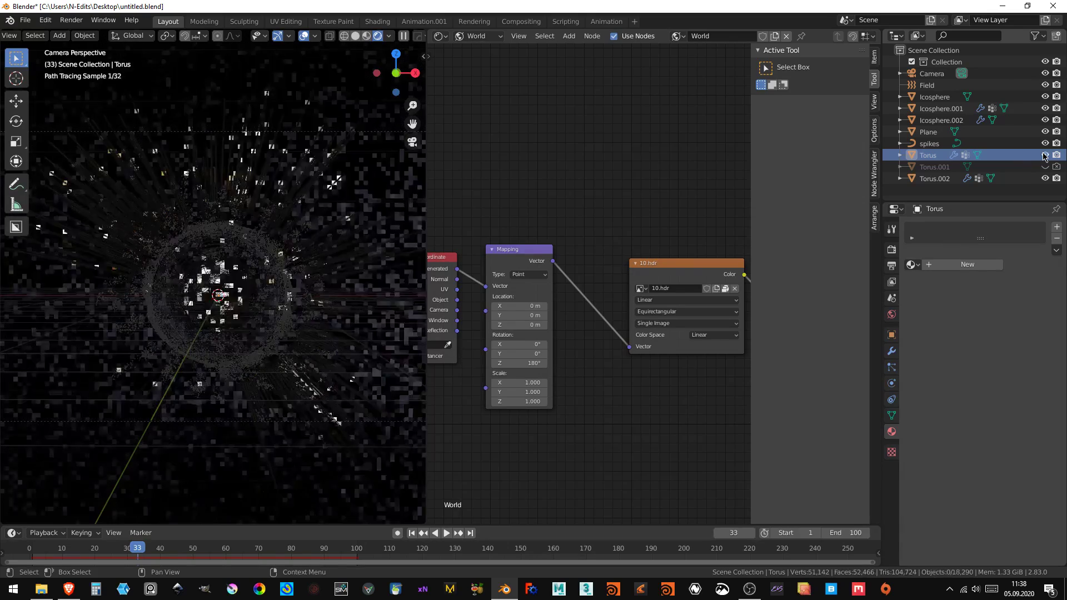
pyautogui.click(304, 36)
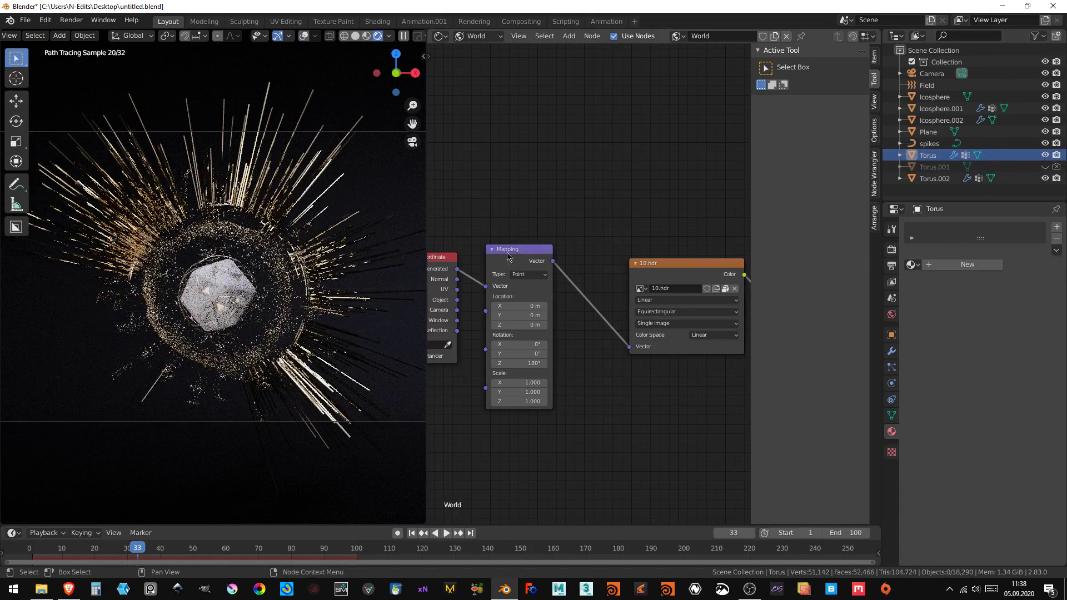
# - Turn off showing the Torus emitter mesh in its particle settings
pyautogui.click(892, 371)
pyautogui.scroll(-5, 937, 496)
pyautogui.scroll(-5, 937, 496)
pyautogui.scroll(-5, 935, 509)
pyautogui.scroll(-5, 935, 511)
pyautogui.scroll(-2, 935, 510)
pyautogui.scroll(-2, 939, 500)
pyautogui.scroll(-2, 944, 494)
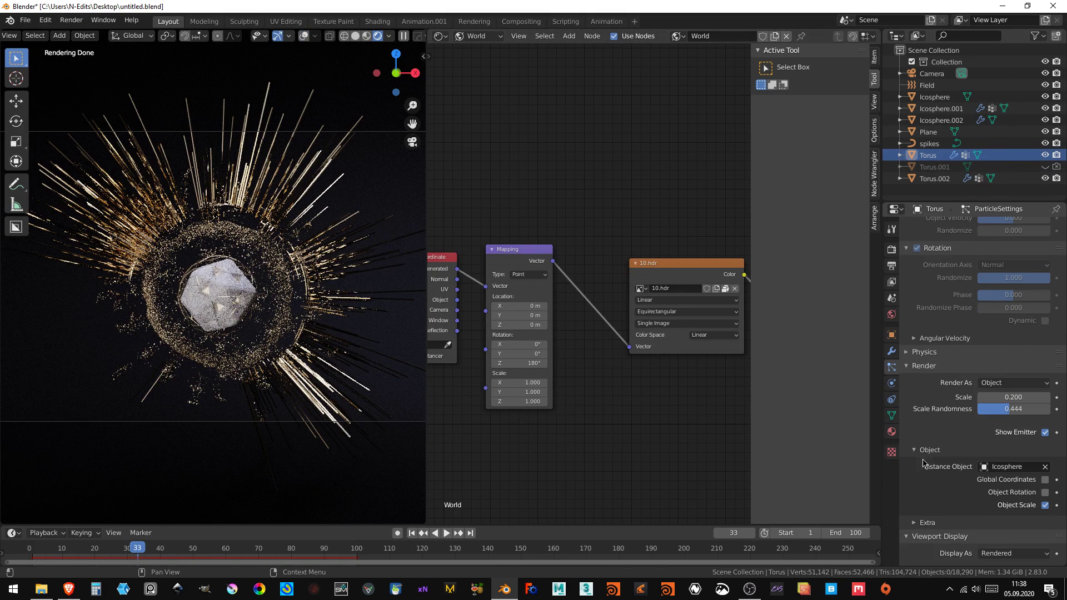
pyautogui.click(1023, 434)
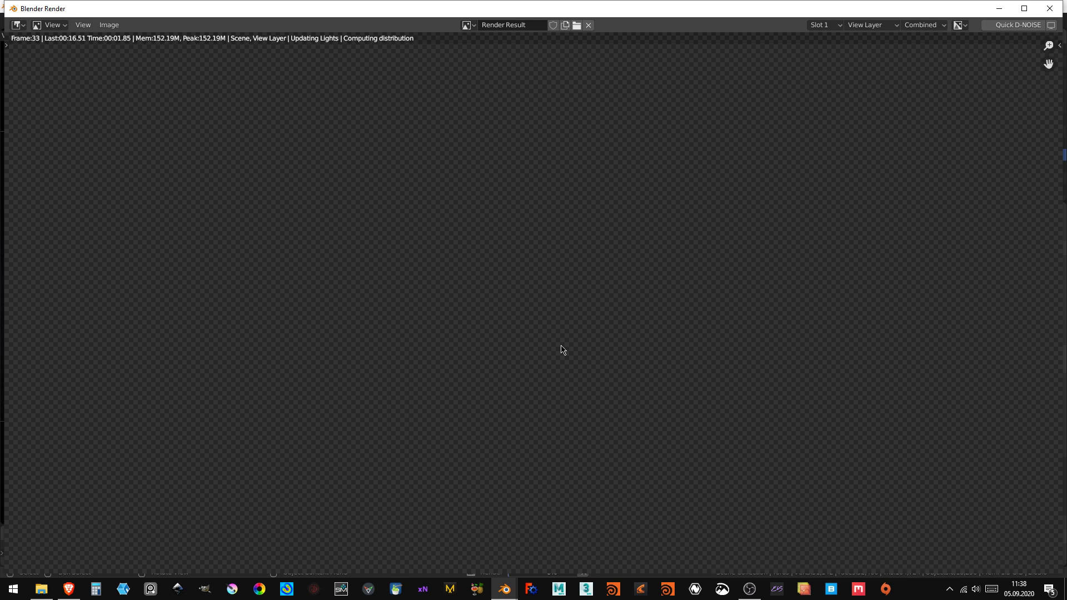
# - Close the render preview window
pyautogui.scroll(-3, 561, 349)
pyautogui.scroll(-3, 561, 349)
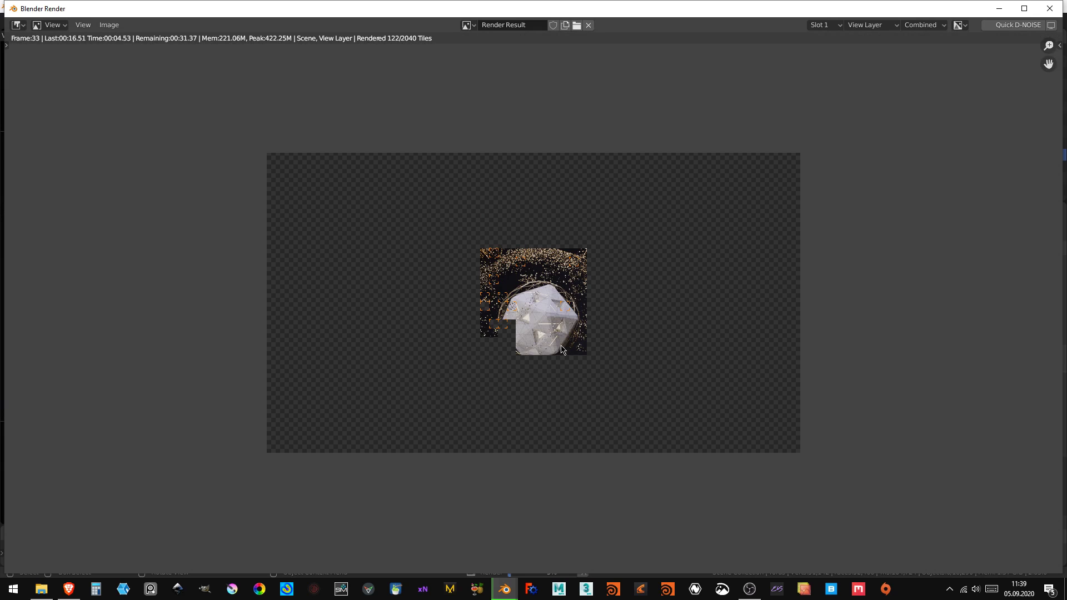
pyautogui.scroll(-1, 562, 349)
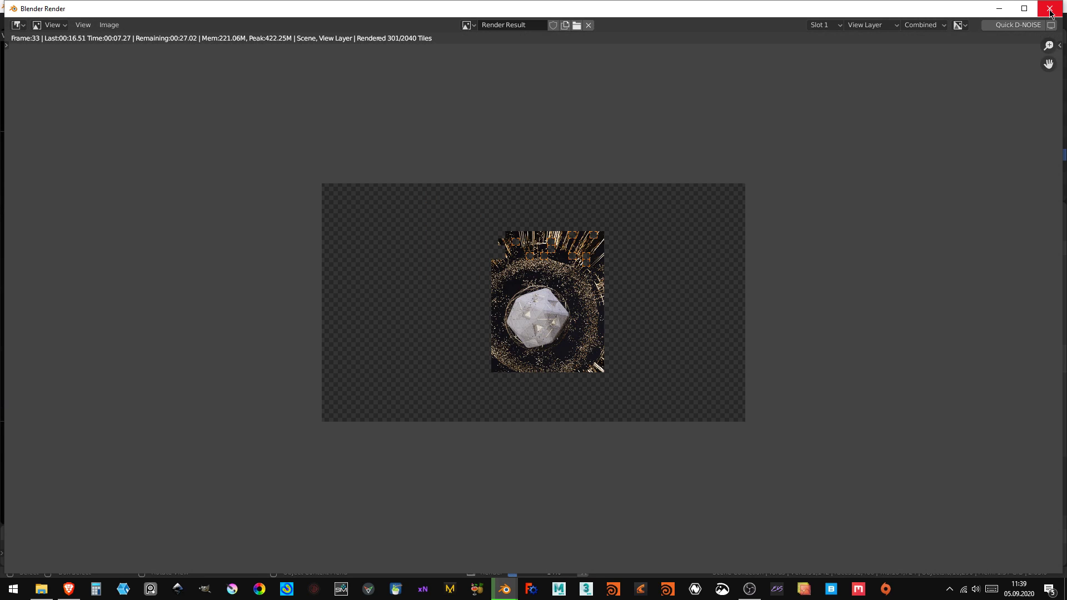
pyautogui.click(1049, 9)
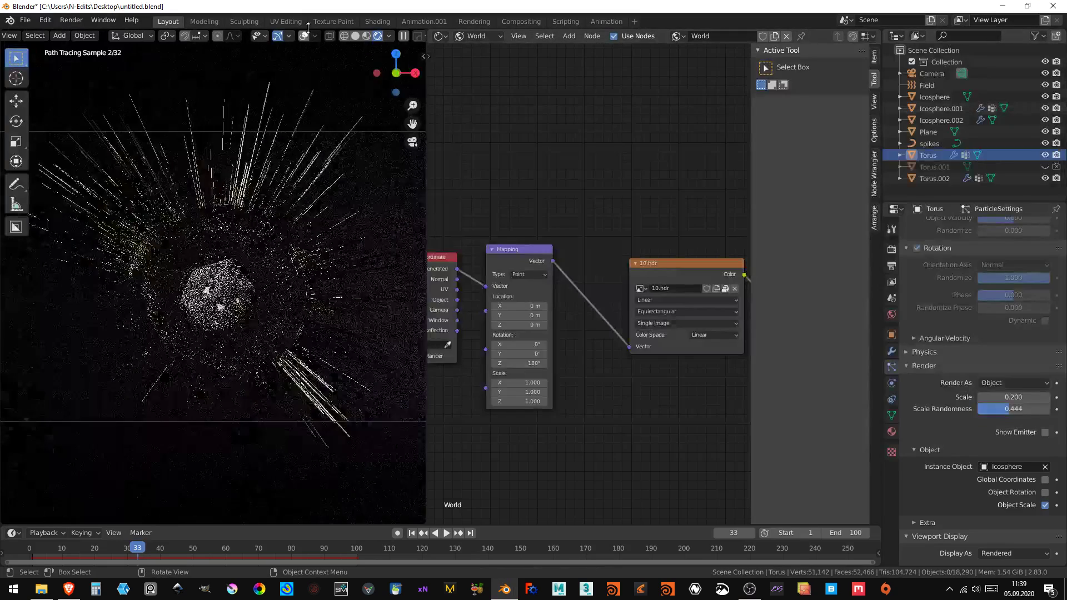
# - Switch to solid shading and add a new torus mesh to the scene
pyautogui.press('z')
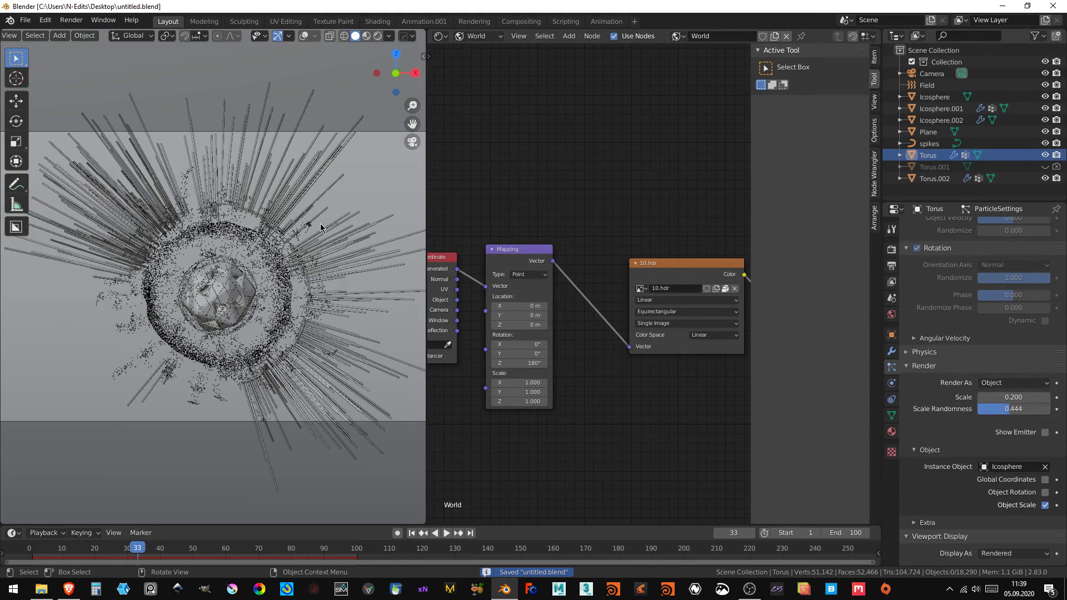
pyautogui.hotkey('shift', 'a')
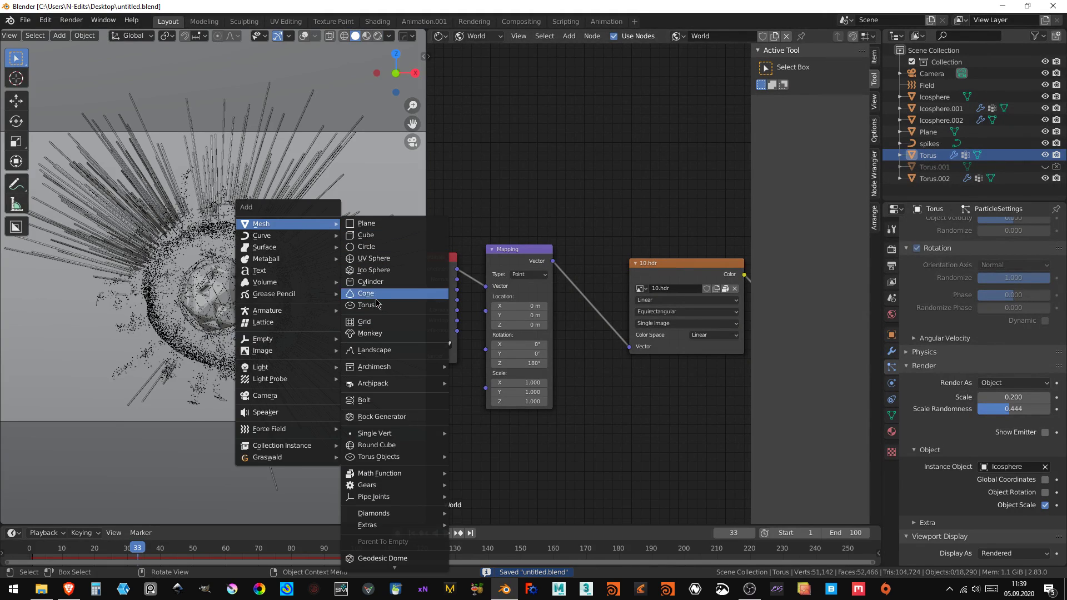
pyautogui.click(374, 307)
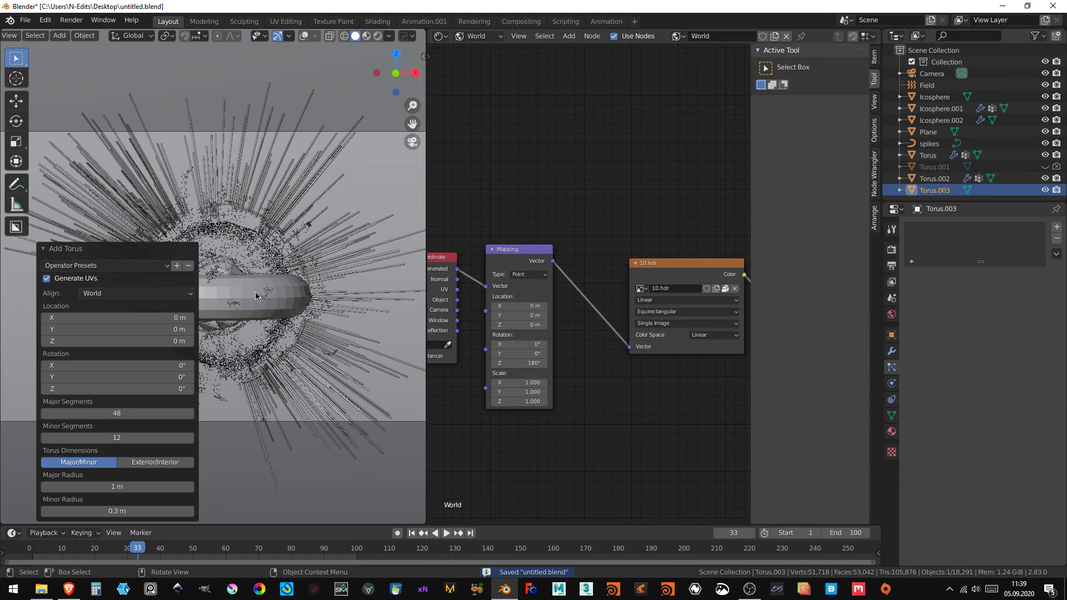
pyautogui.click(225, 294)
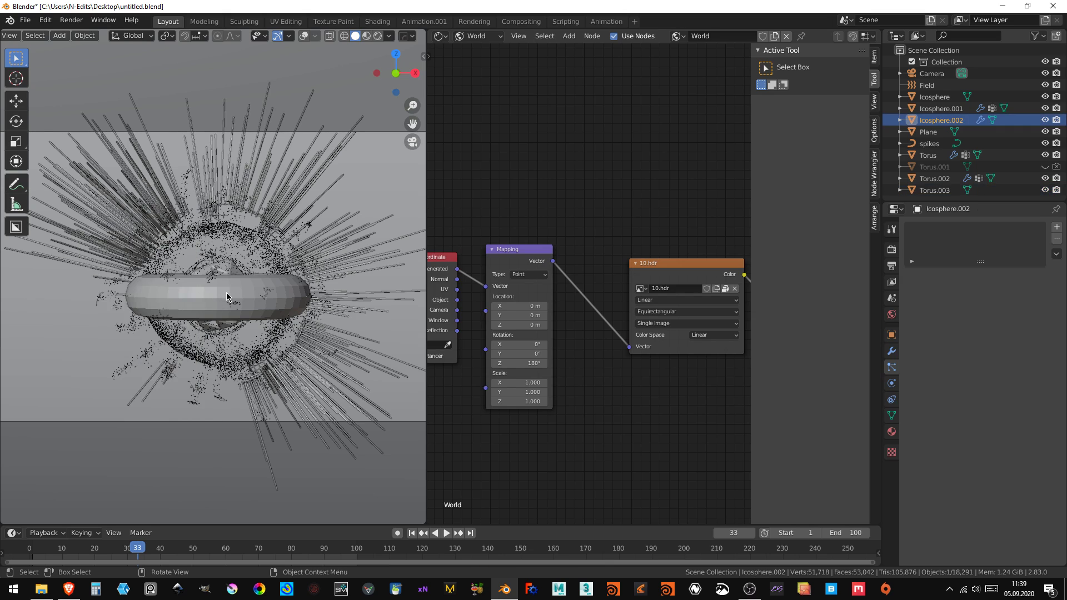
pyautogui.press('r')
pyautogui.press('x')
pyautogui.press('9')
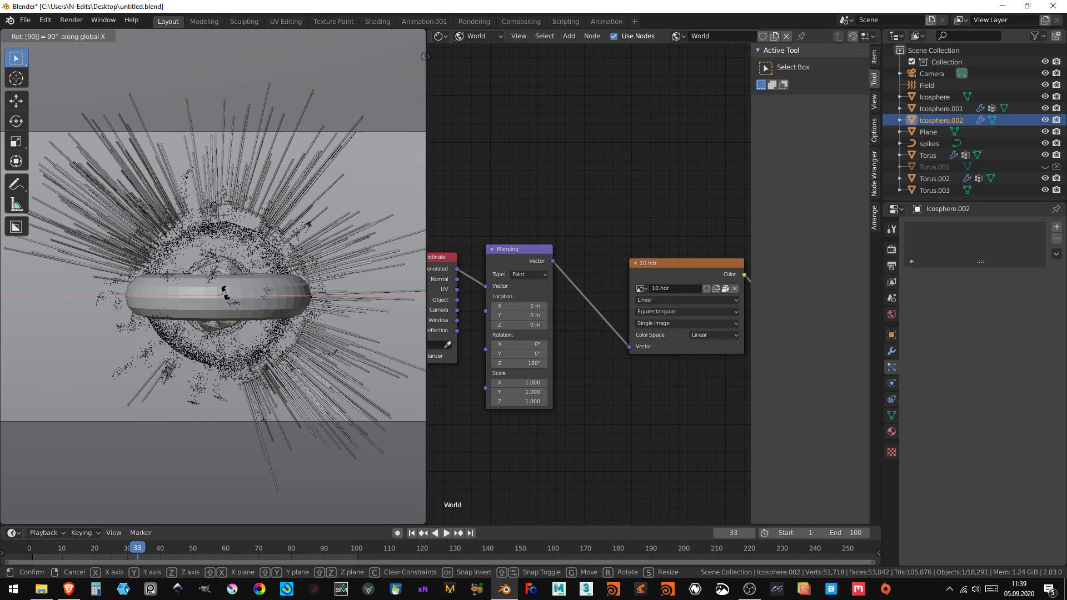
pyautogui.press('Return')
# - Rotate the new torus 90° about X and scale it down slightly
pyautogui.click(300, 37)
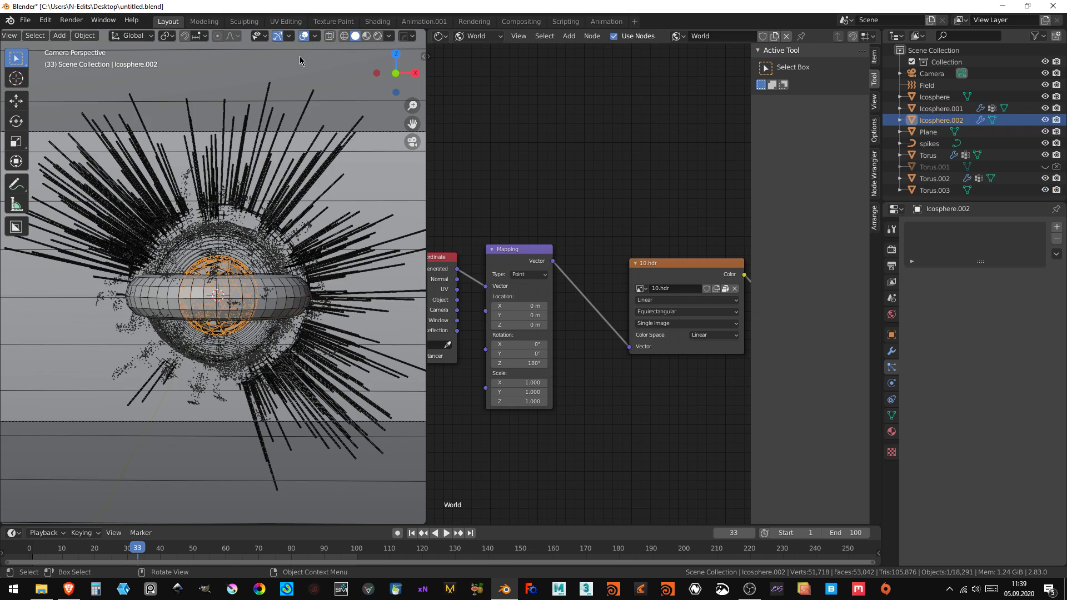
pyautogui.click(284, 283)
pyautogui.write('rx90')
pyautogui.press('Return')
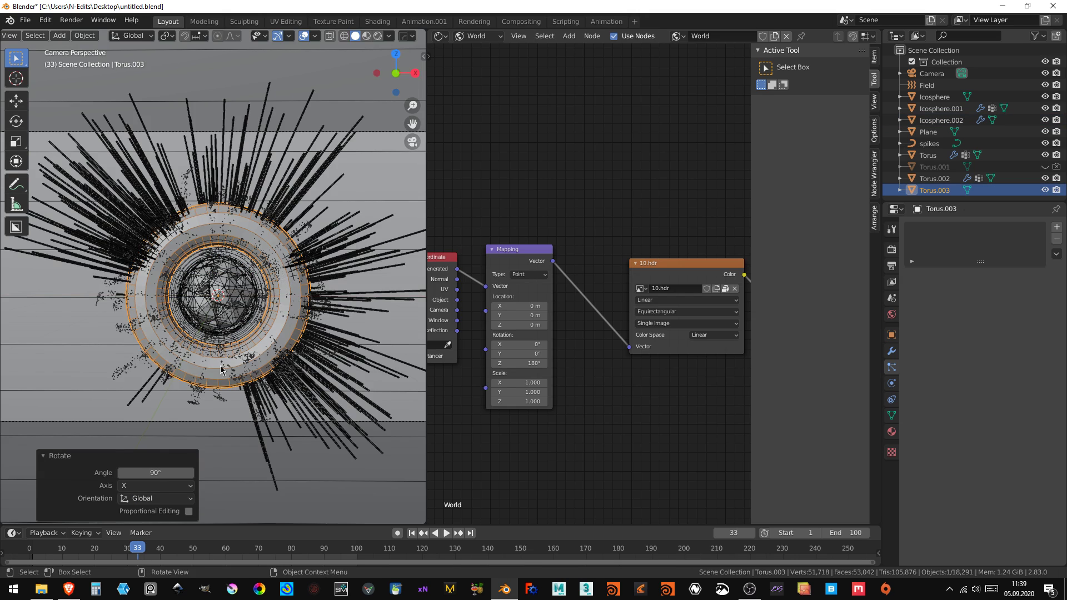
pyautogui.scroll(3, 286, 280)
pyautogui.scroll(2, 300, 287)
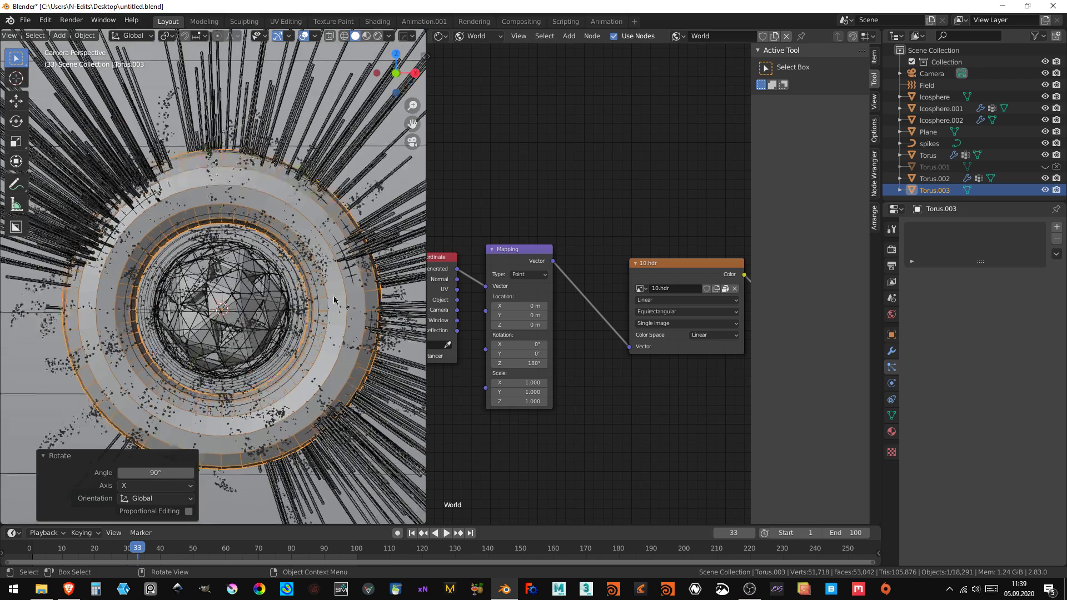
pyautogui.press('s')
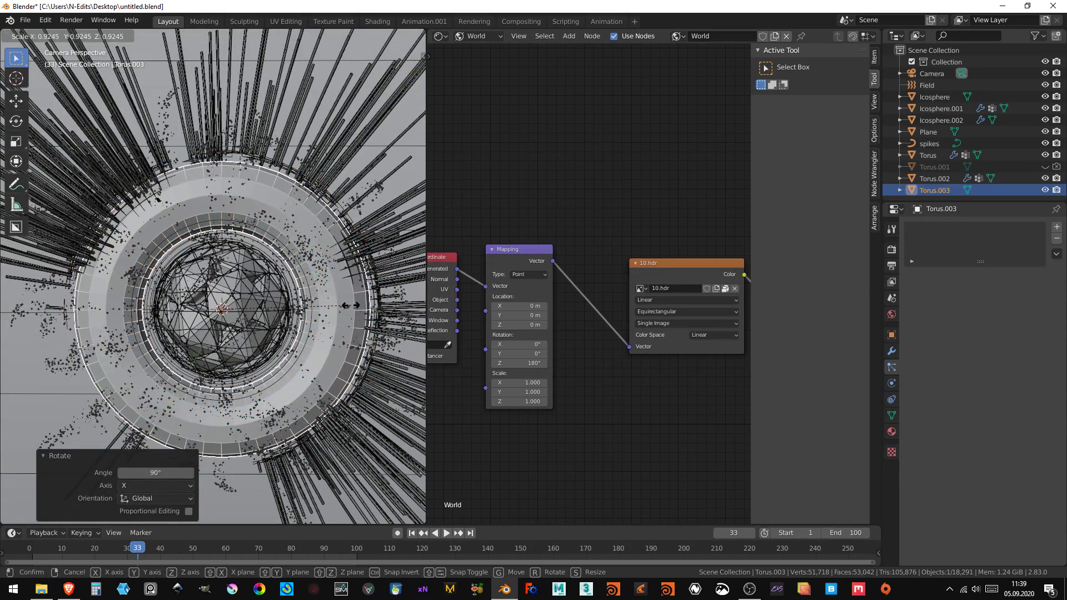
pyautogui.click(349, 305)
# - In Edit Mode, thin the ring's tube with a 0.243 m Shrink/Fatten and scale it slightly smaller
pyautogui.press('Tab')
pyautogui.hotkey('alt', 's')
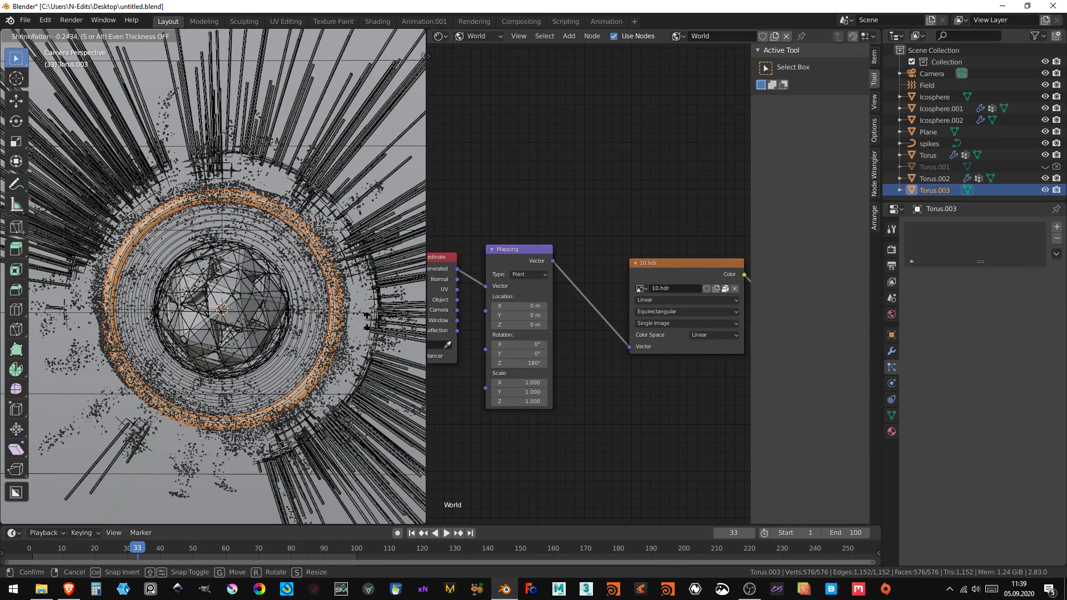
pyautogui.click(360, 320)
pyautogui.press('s')
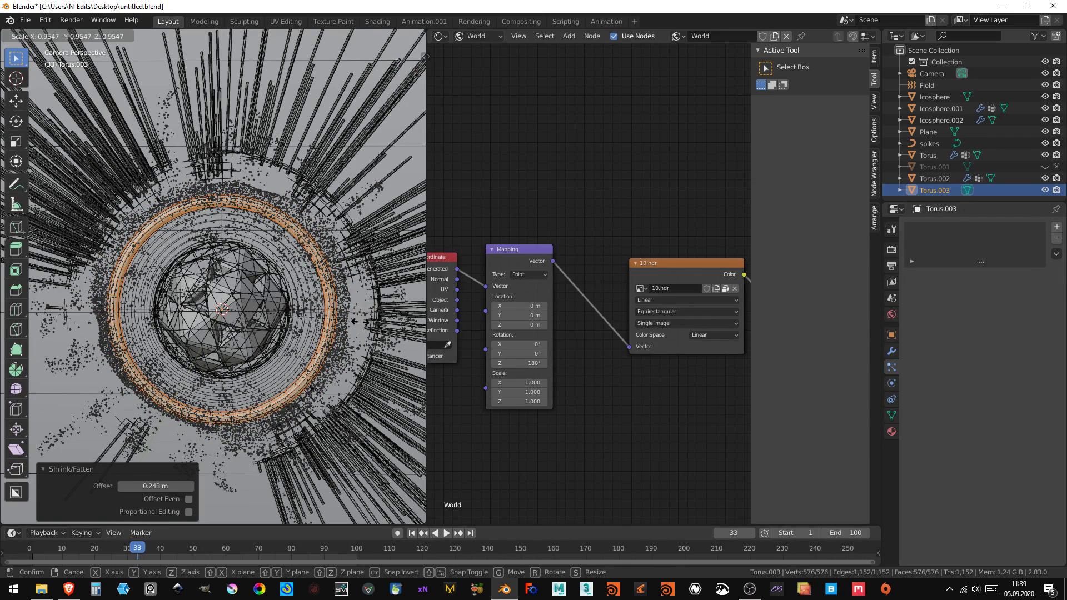
pyautogui.click(362, 322)
pyautogui.press('Tab')
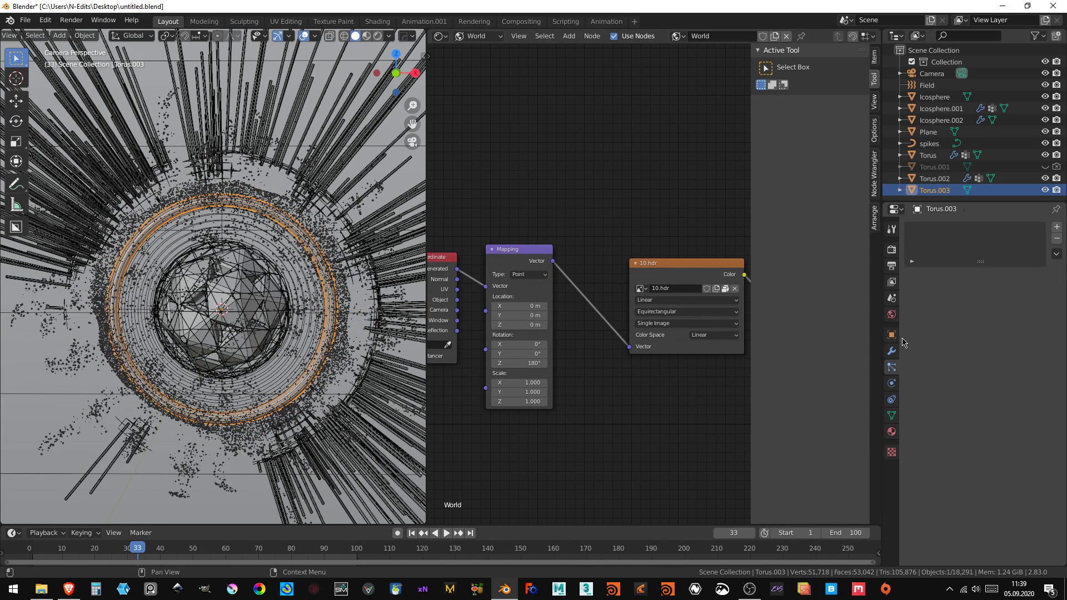
# - Assign the white Material to the torus and save the file
pyautogui.click(891, 431)
pyautogui.click(912, 267)
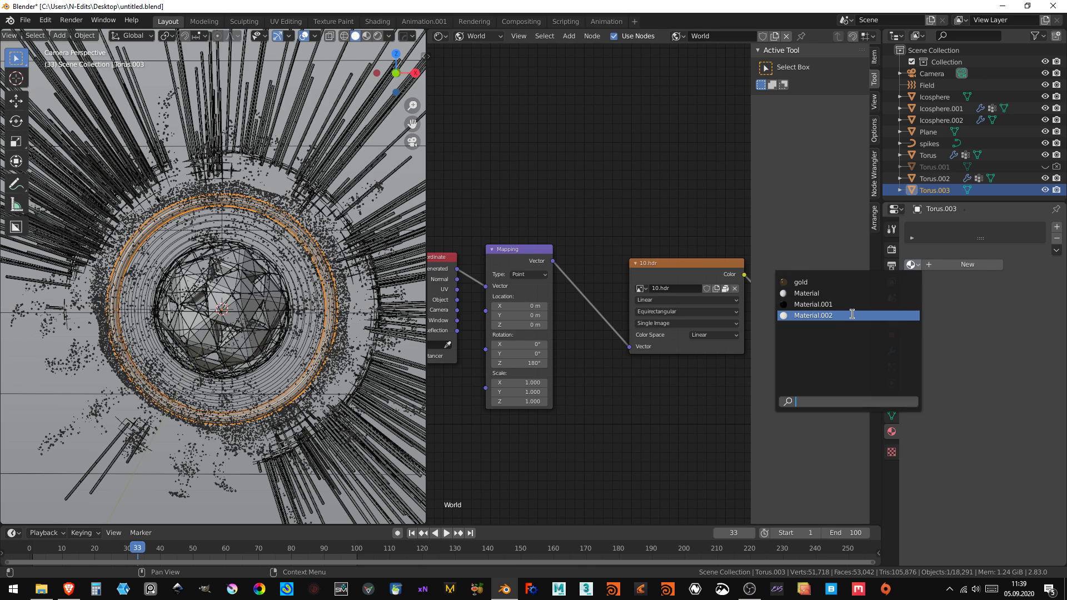
pyautogui.click(854, 319)
pyautogui.click(911, 265)
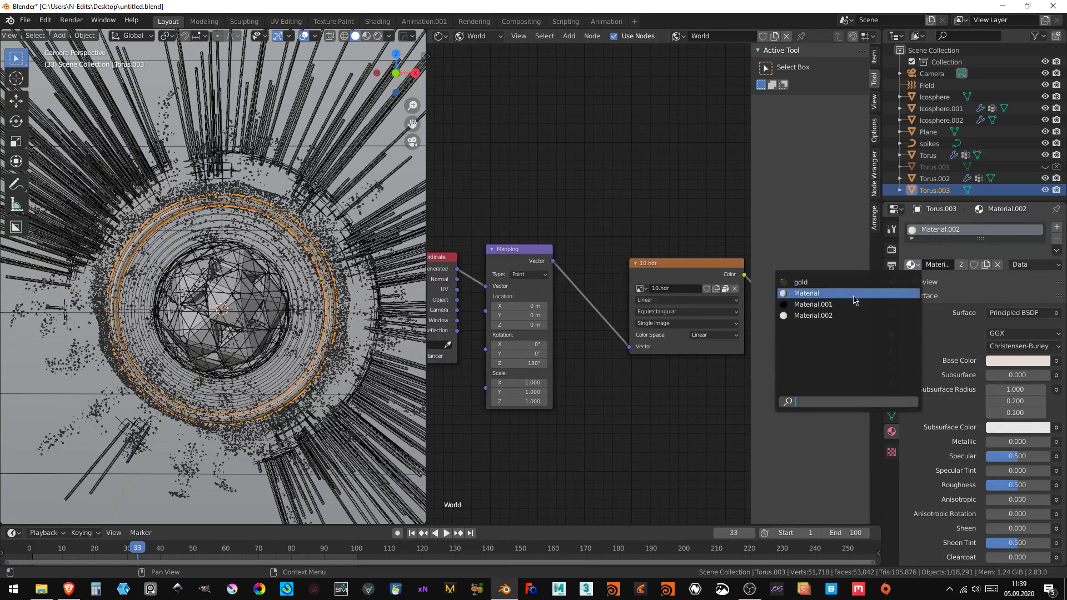
pyautogui.click(855, 293)
pyautogui.press('Tab')
pyautogui.hotkey('ctrl', 's')
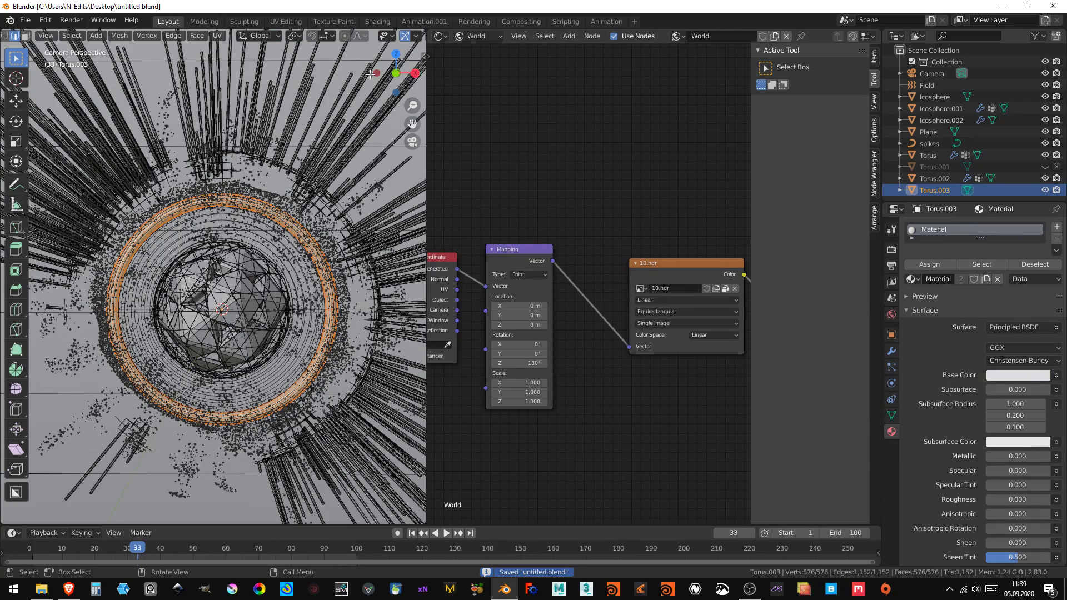
# - Preview the ring in rendered shading and frame the whole camera view with overlays hidden
pyautogui.scroll(-5, 391, 37)
pyautogui.click(393, 36)
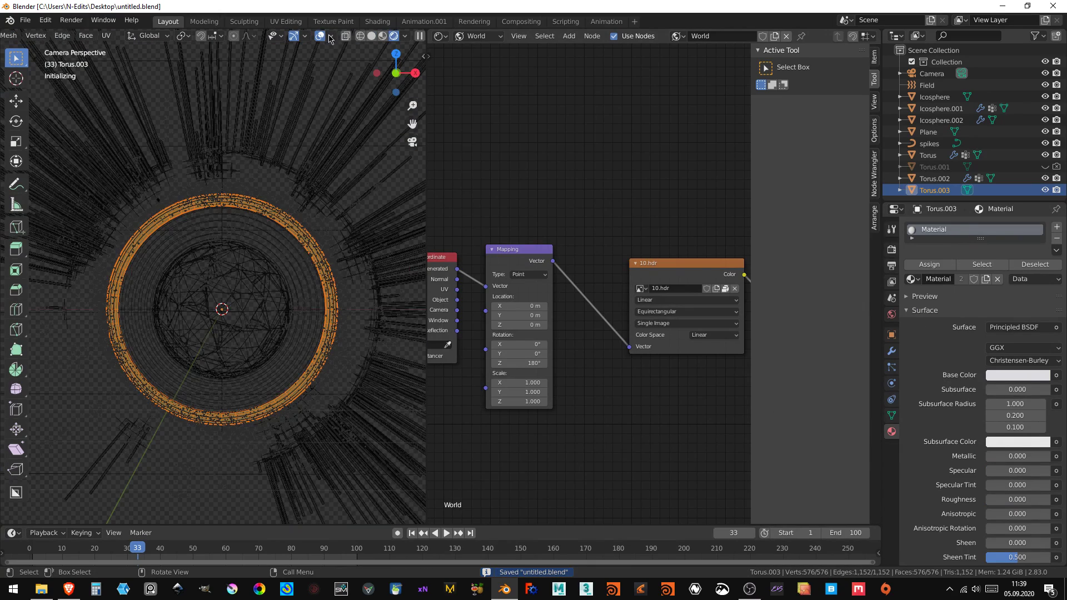
pyautogui.rightClick(311, 238)
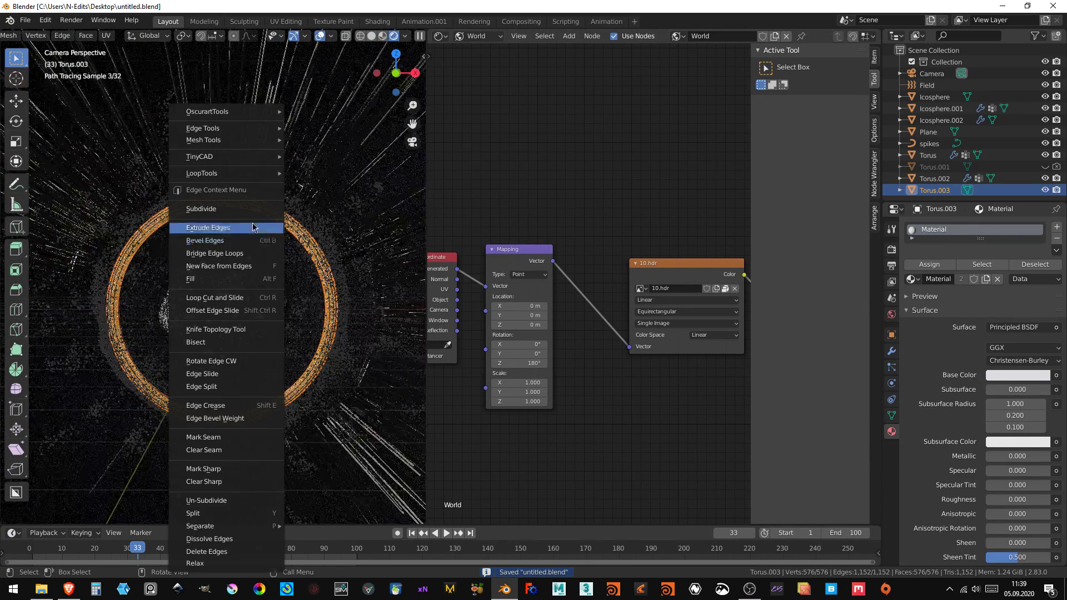
pyautogui.click(333, 225)
pyautogui.rightClick(314, 231)
pyautogui.press('Tab')
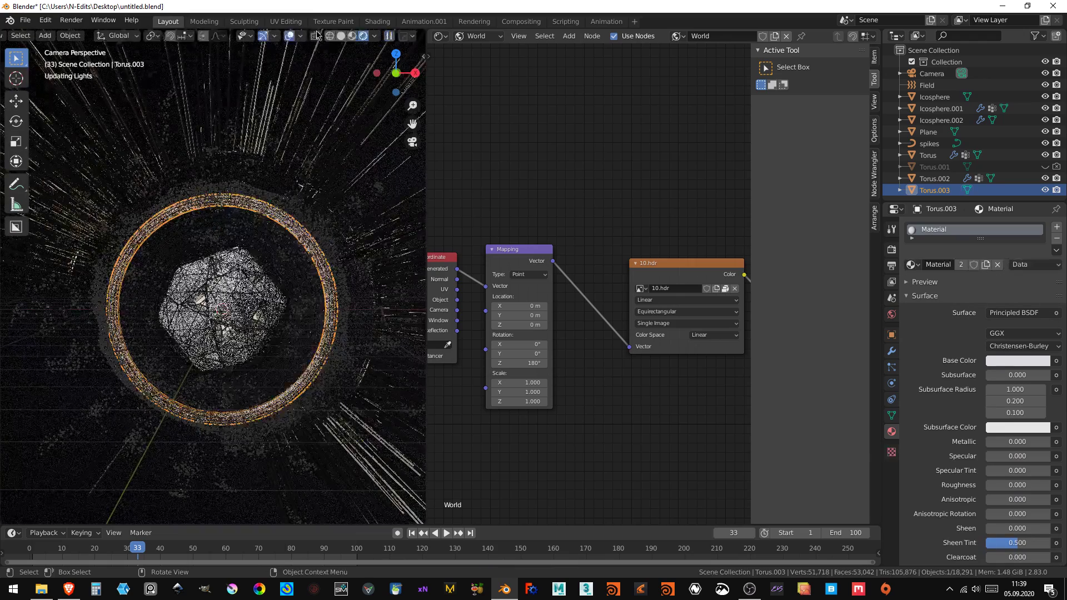
pyautogui.click(288, 36)
pyautogui.press('Home')
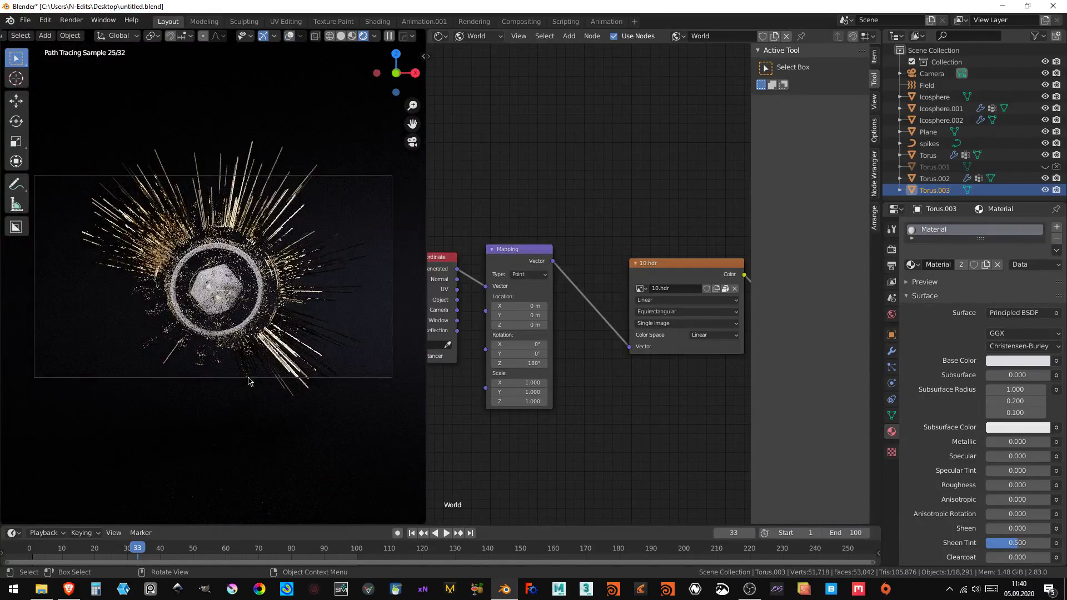
pyautogui.scroll(5, 248, 381)
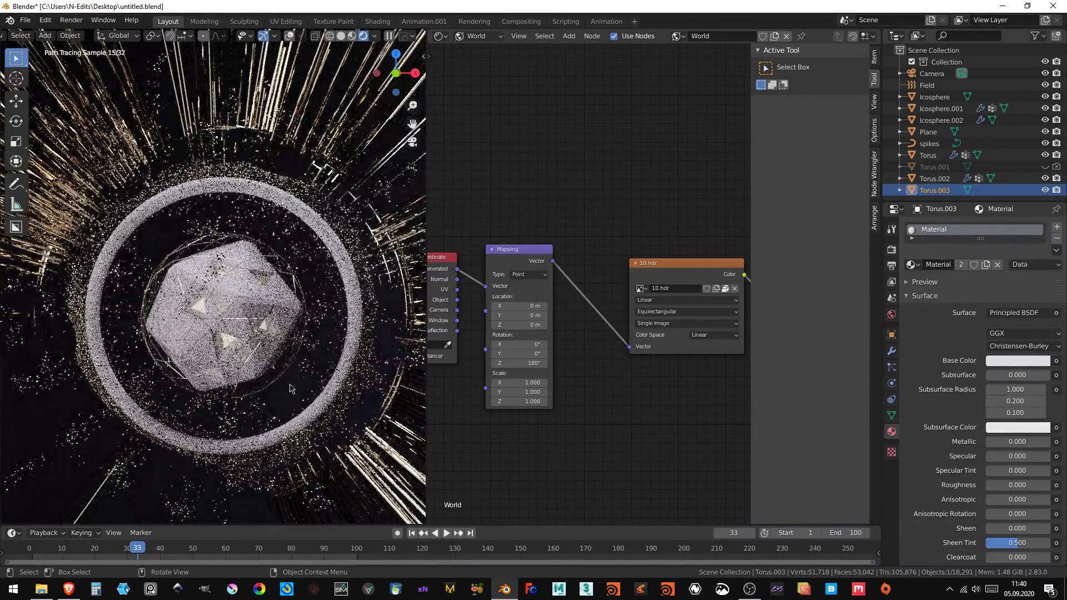
# - Scale the ring up to 1.017
pyautogui.press('s')
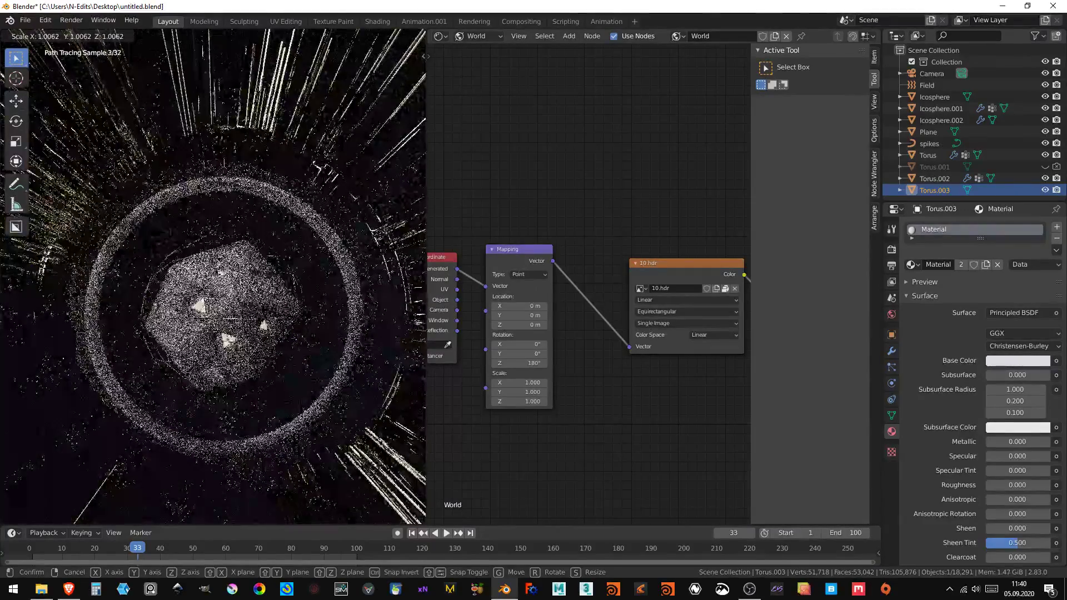
pyautogui.click(275, 426)
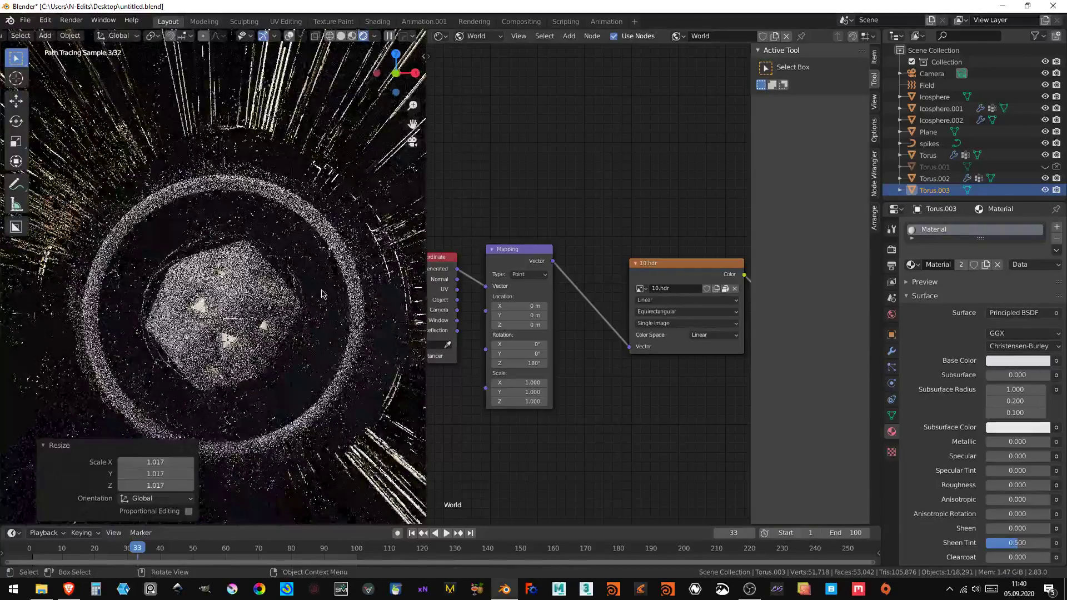
pyautogui.scroll(-4, 274, 426)
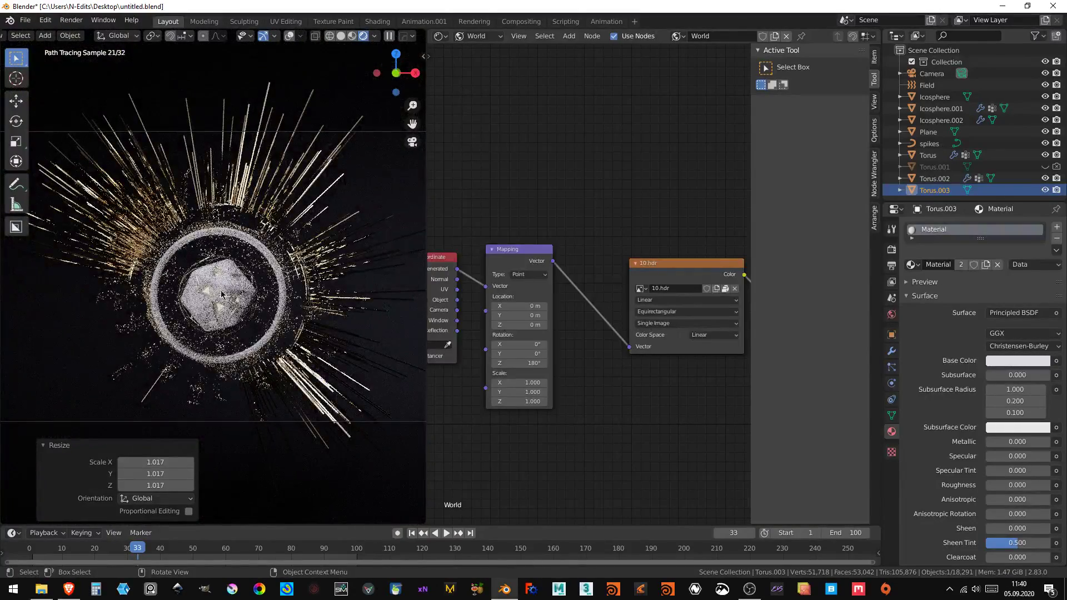
pyautogui.scroll(-3, 265, 302)
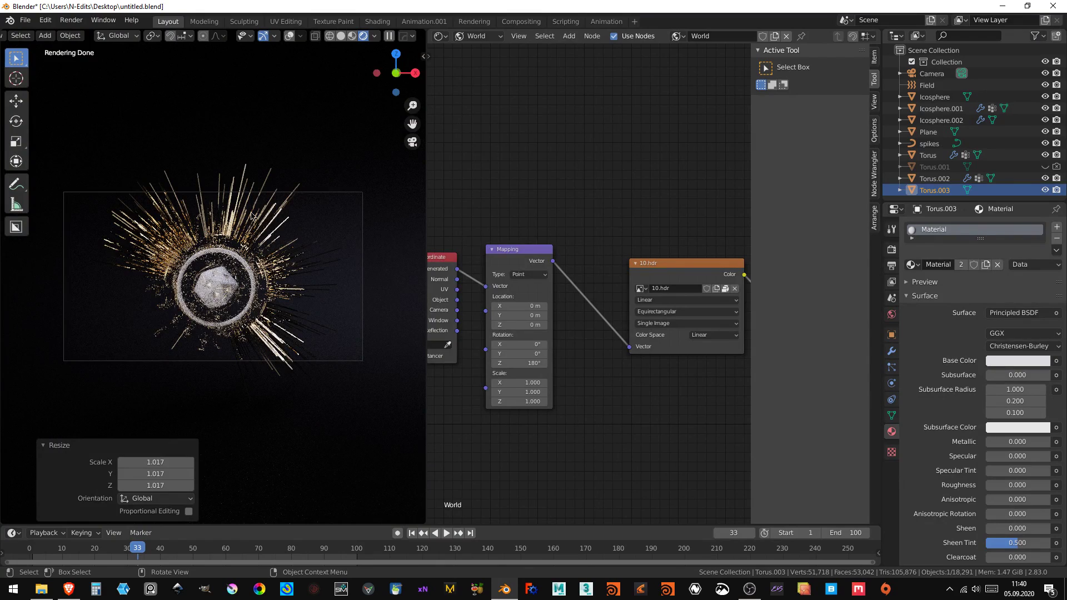
# - Tilt the ring freely, then turn overlays back on in solid shading
pyautogui.press('r')
pyautogui.press('r')
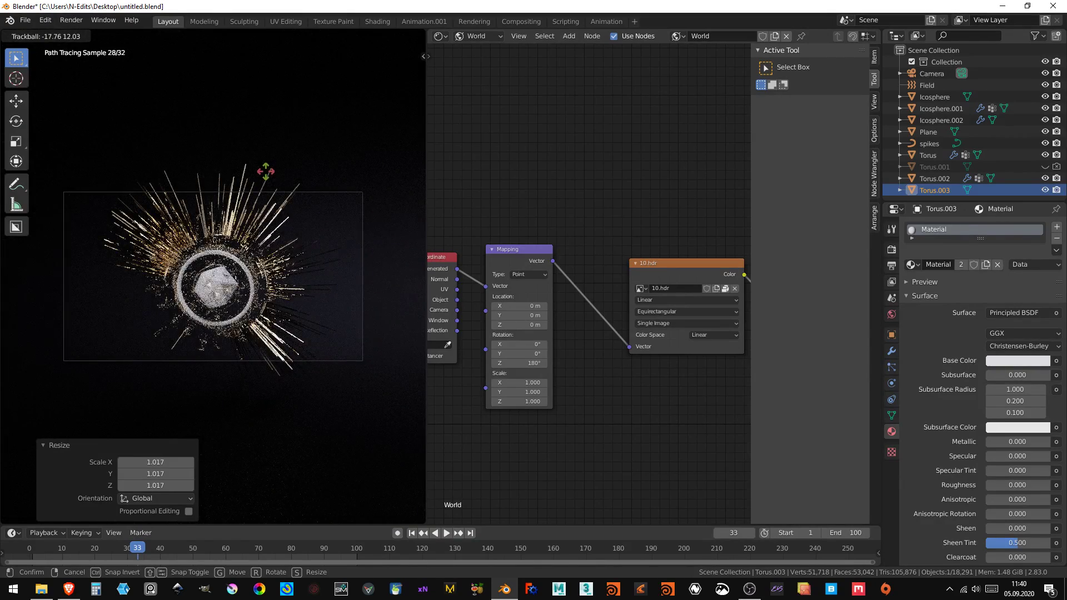
pyautogui.click(265, 171)
pyautogui.scroll(5, 250, 350)
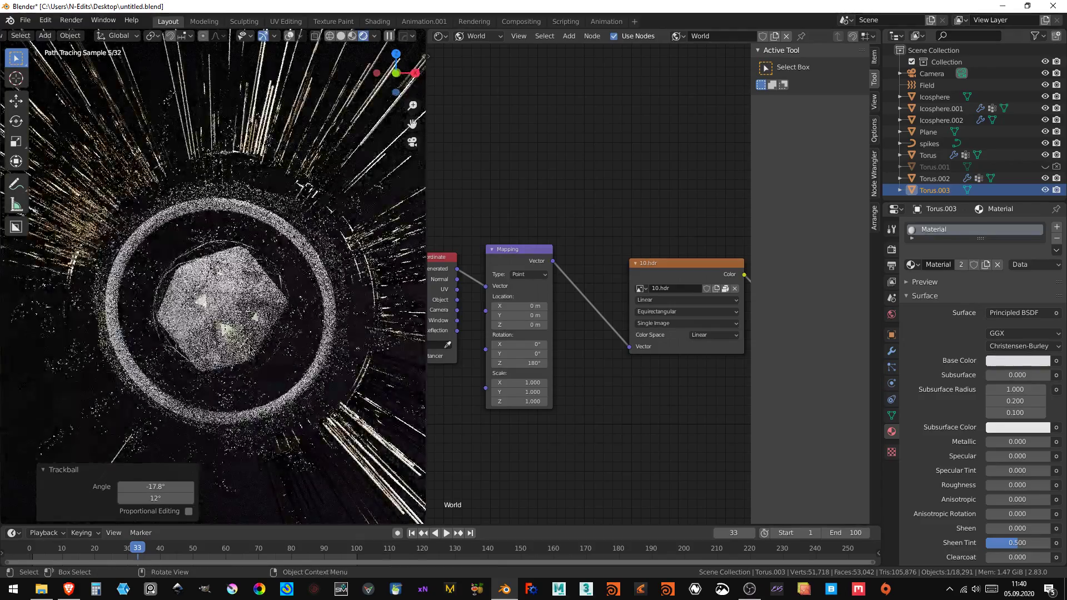
pyautogui.scroll(2, 249, 350)
pyautogui.scroll(2, 253, 353)
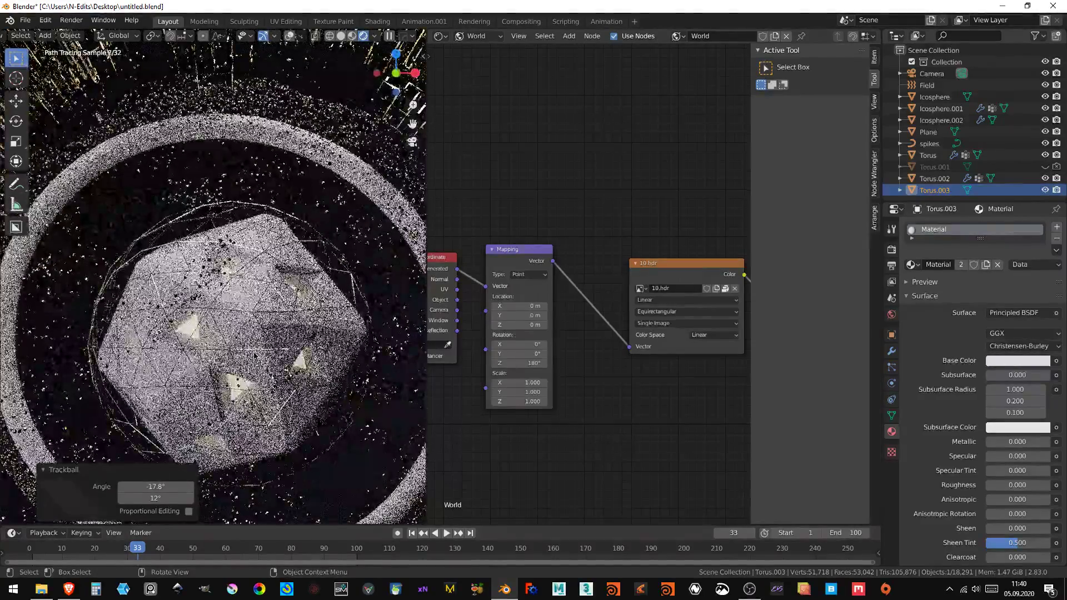
pyautogui.scroll(-3, 254, 356)
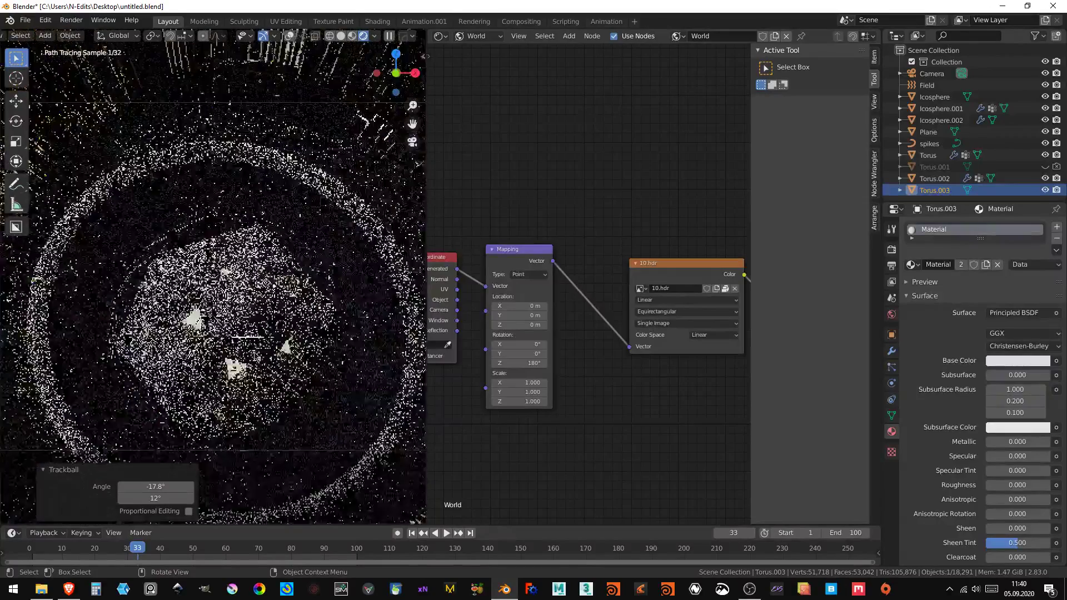
pyautogui.scroll(-4, 254, 356)
pyautogui.click(290, 36)
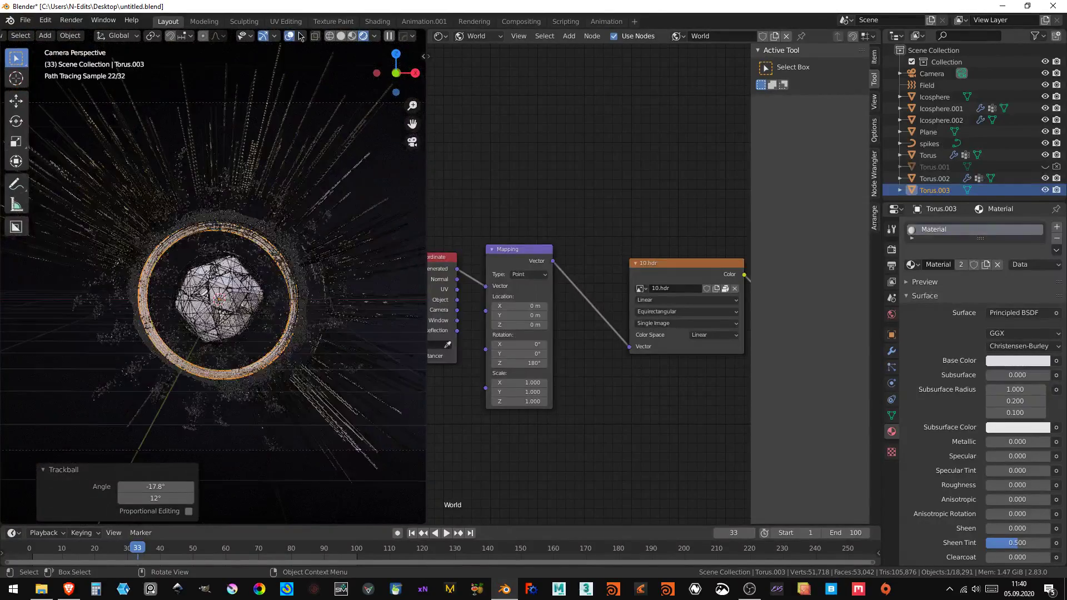
pyautogui.click(341, 36)
pyautogui.scroll(2, 280, 277)
# - Thicken Torus.003's tube with Shrink/Fatten in Edit Mode
pyautogui.press('Tab')
pyautogui.hotkey('alt', 's')
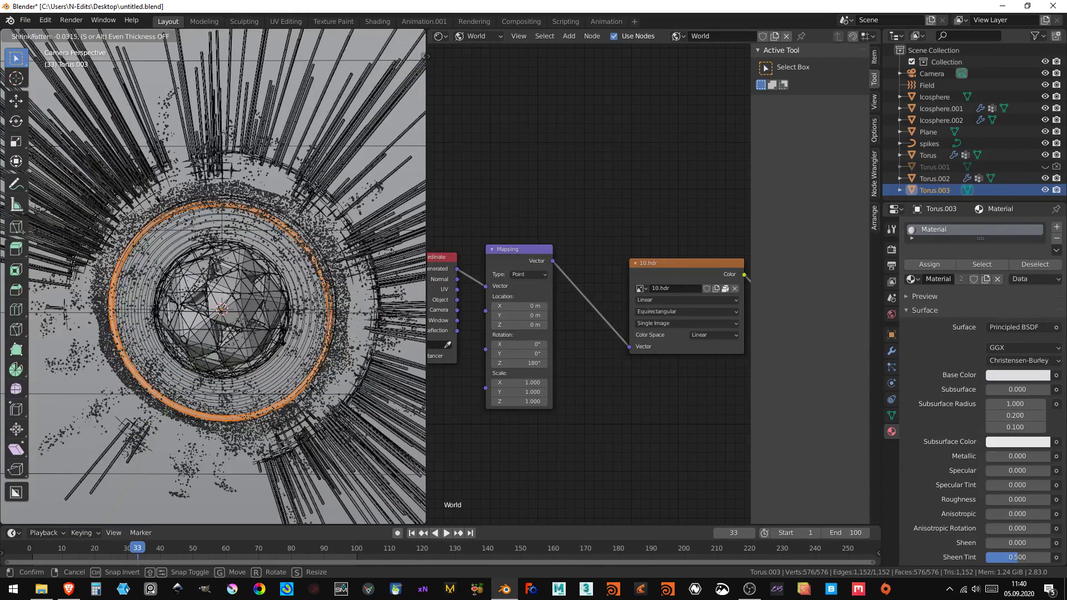
pyautogui.click(326, 329)
pyautogui.scroll(-2, 326, 329)
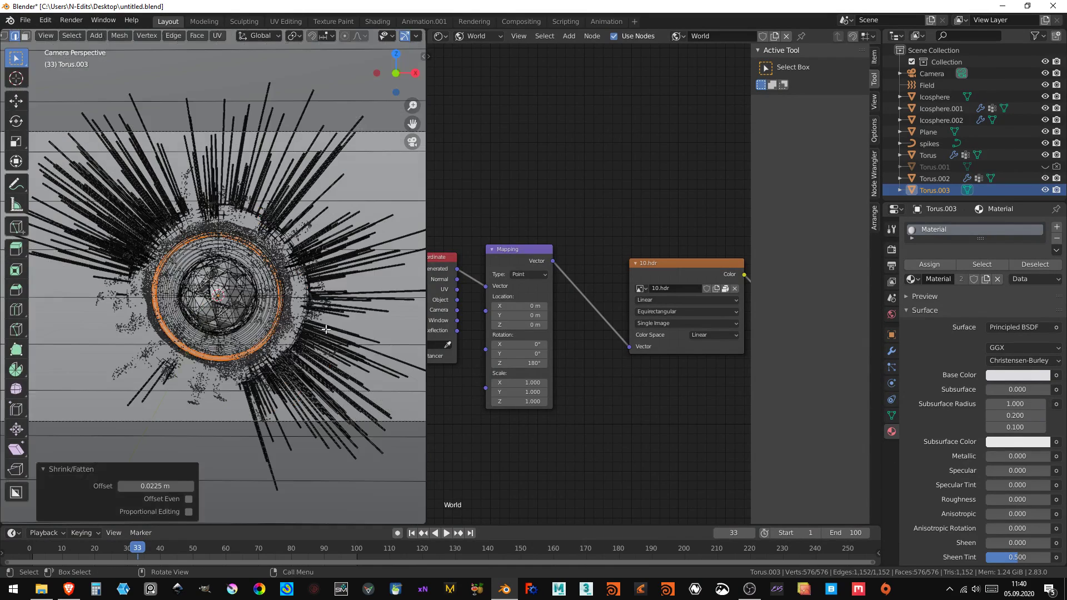
pyautogui.press('Tab')
# - Duplicate the ring in place, tilt the copy, and enlarge it about 1.77 times
pyautogui.hotkey('shift', 'd')
pyautogui.rightClick(303, 305)
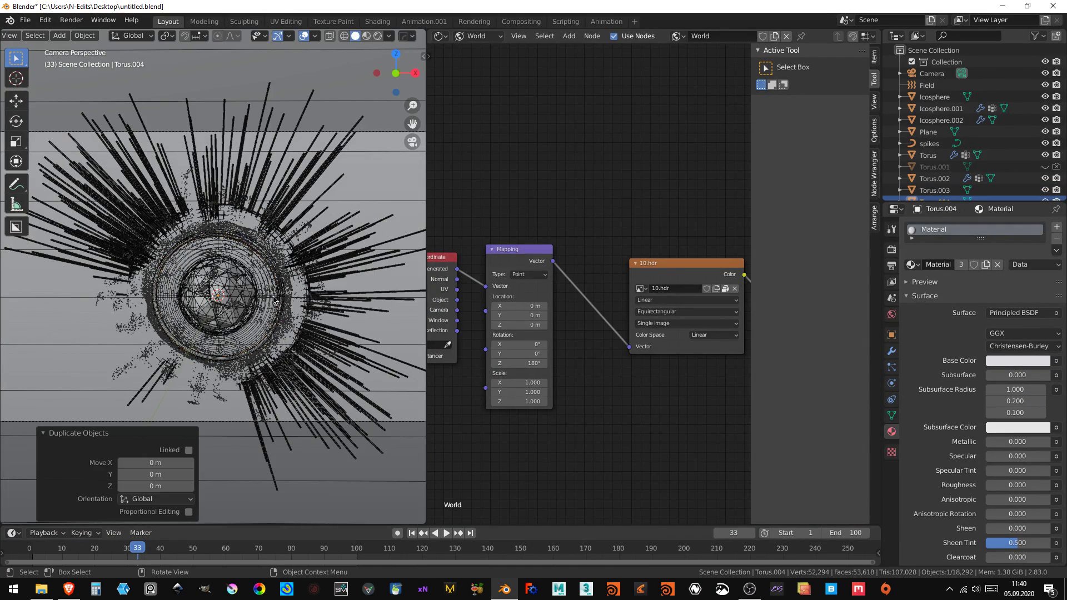
pyautogui.press('r')
pyautogui.press('r')
pyautogui.click(248, 291)
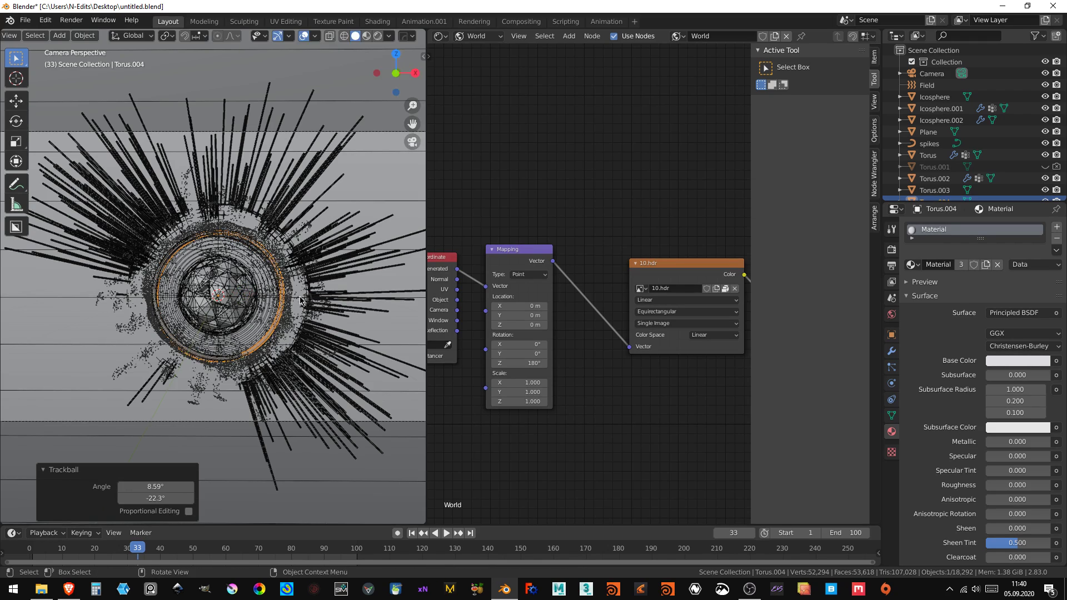
pyautogui.press('s')
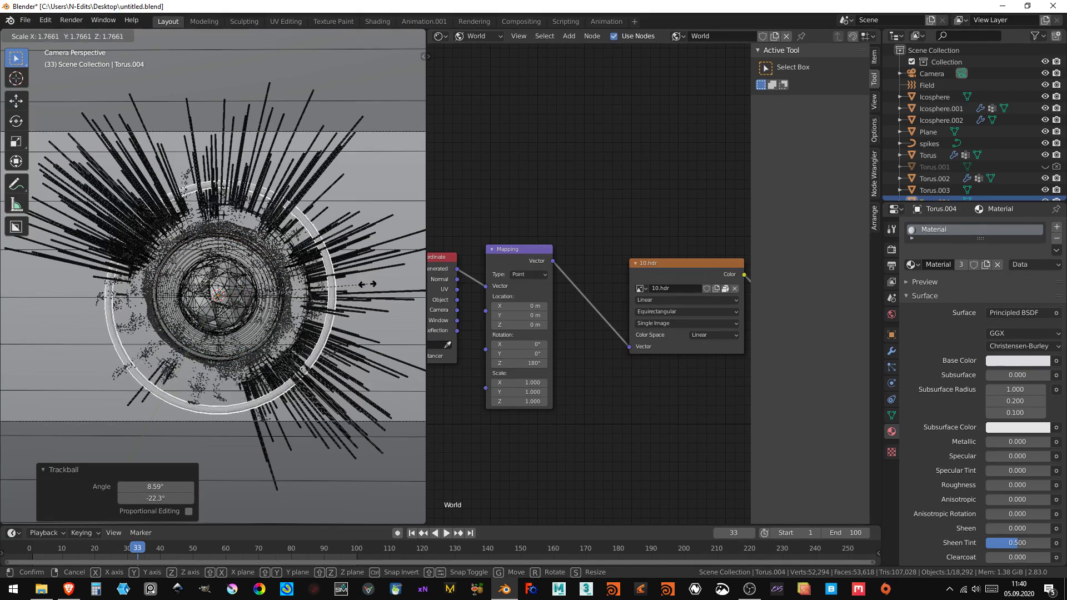
pyautogui.click(350, 288)
# - Thin the duplicate ring's tube and view the result in rendered shading
pyautogui.press('Tab')
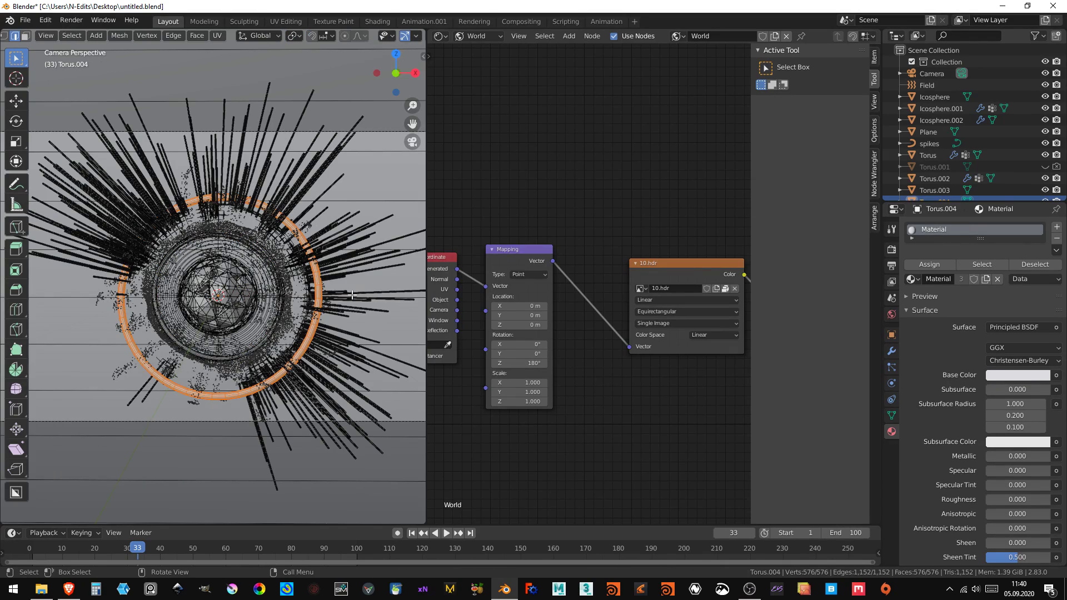
pyautogui.hotkey('alt', 's')
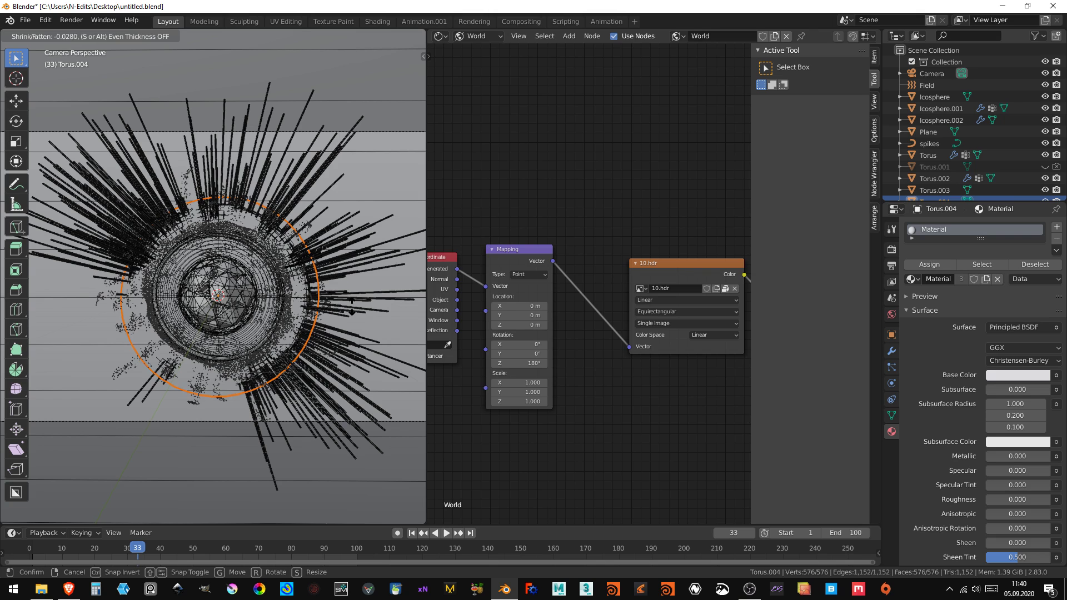
pyautogui.press('Return')
pyautogui.press('Tab')
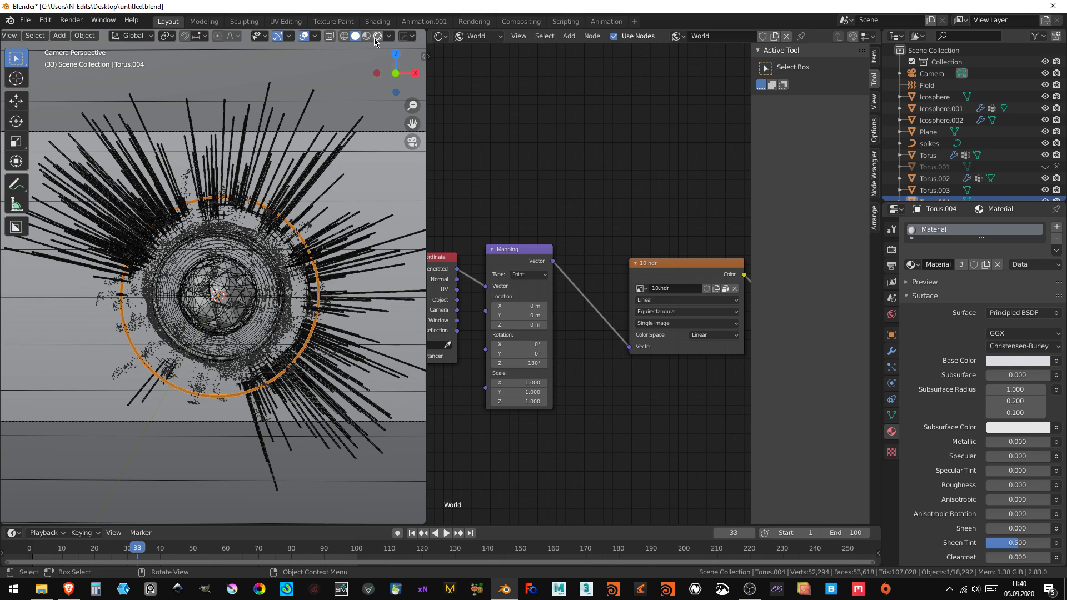
pyautogui.click(377, 37)
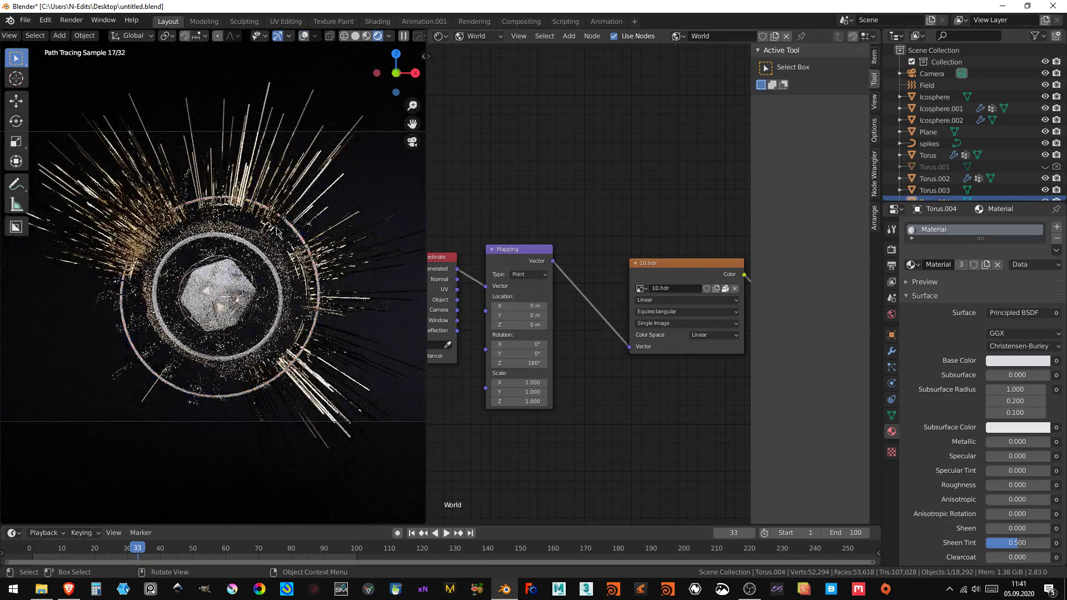
# - Apply the gold material to the outer ring Torus.004
pyautogui.scroll(-1, 285, 267)
pyautogui.scroll(4, 285, 267)
pyautogui.scroll(2, 285, 266)
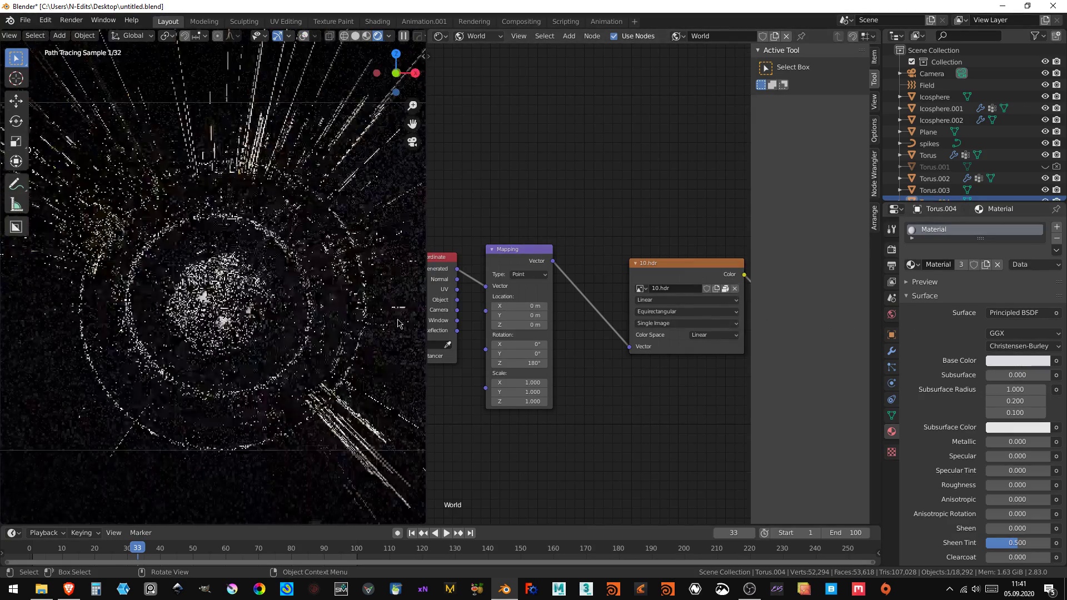
pyautogui.click(911, 265)
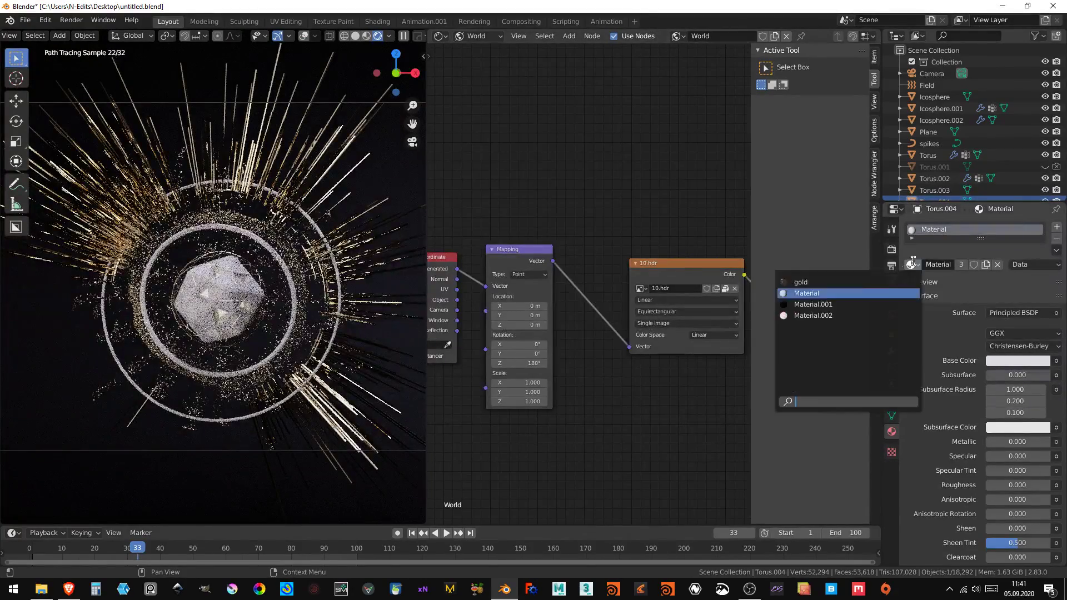
pyautogui.click(867, 284)
# - Select the inner ring Torus.003 in the Outliner and show the viewport overlays
pyautogui.scroll(-3, 340, 303)
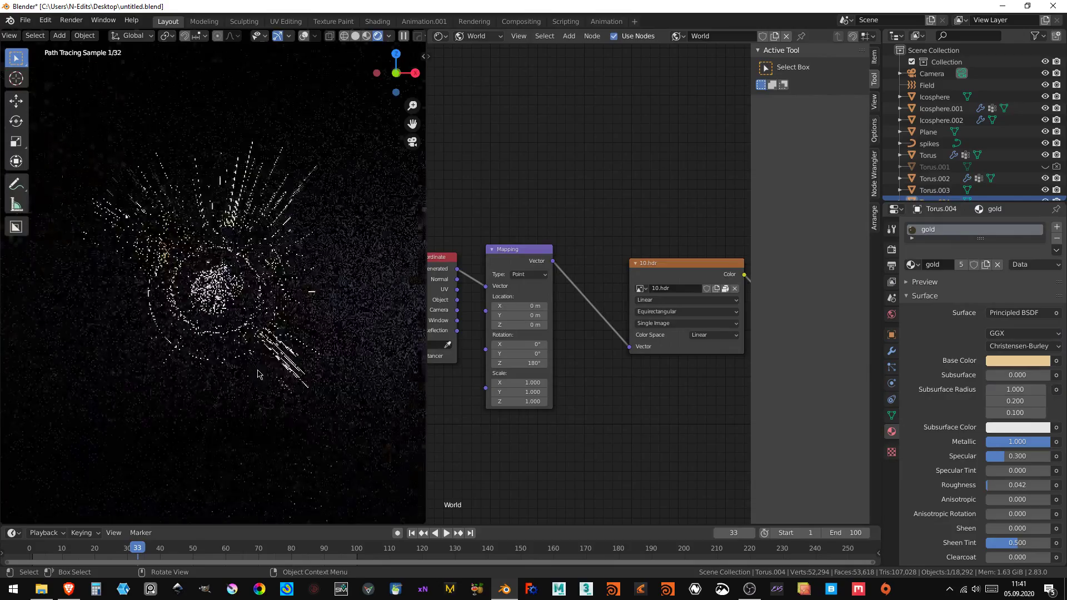
pyautogui.scroll(3, 267, 345)
pyautogui.scroll(2, 244, 328)
pyautogui.scroll(1, 241, 325)
pyautogui.scroll(1, 241, 325)
pyautogui.scroll(1, 241, 325)
pyautogui.scroll(-1, 920, 186)
pyautogui.click(918, 182)
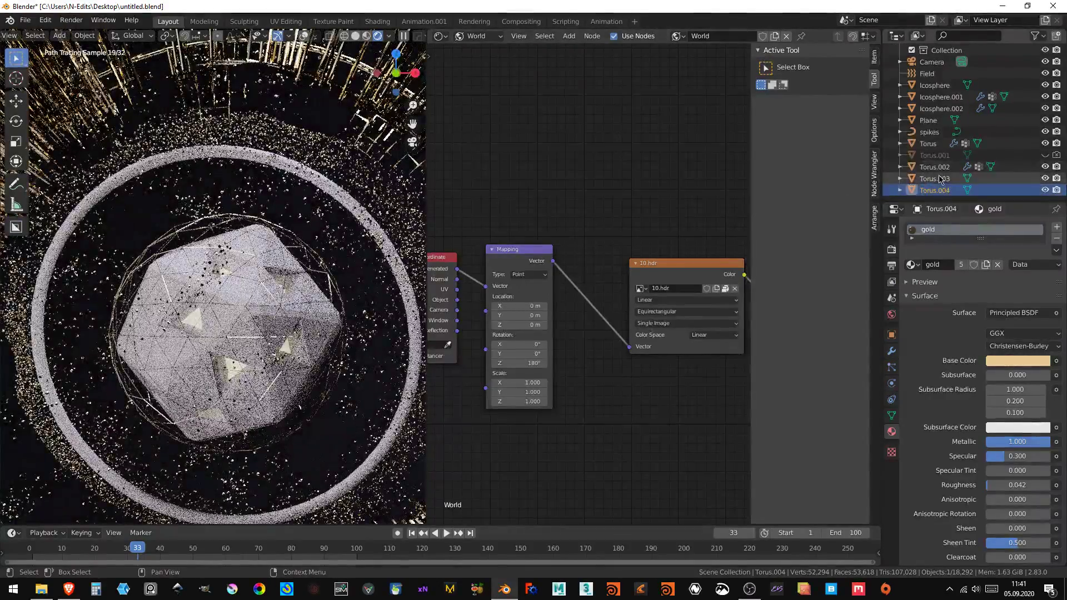
pyautogui.click(303, 36)
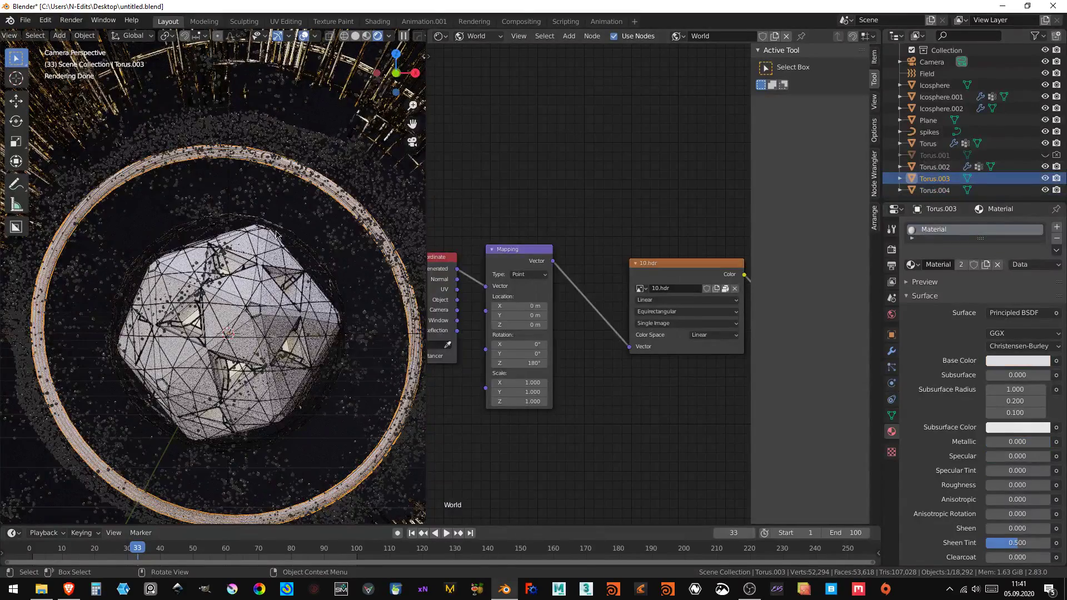
# - Isolate Icosphere.001 in local view with solid shading and face select mode
pyautogui.click(356, 37)
pyautogui.scroll(2, 237, 313)
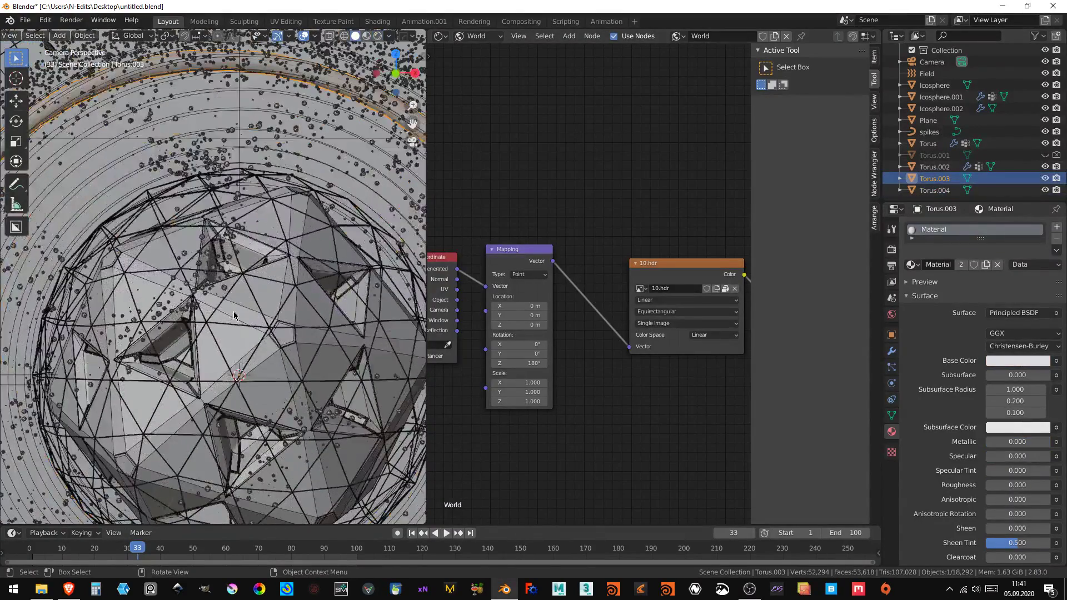
pyautogui.click(238, 313)
pyautogui.press('Tab')
pyautogui.click(241, 315)
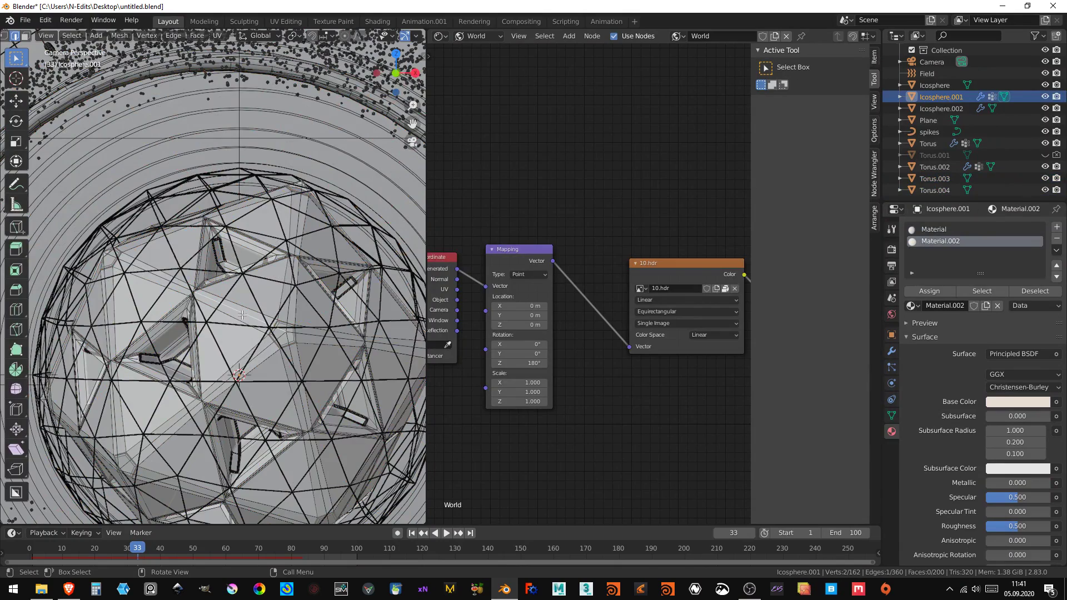
pyautogui.press('Tab')
pyautogui.press('KP_Divide')
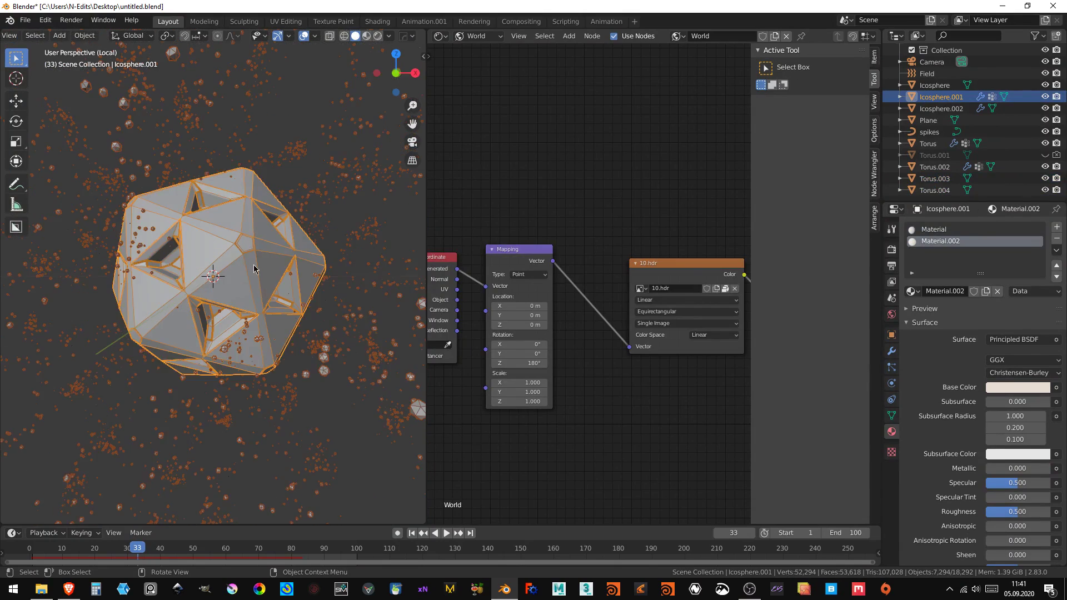
pyautogui.scroll(4, 254, 272)
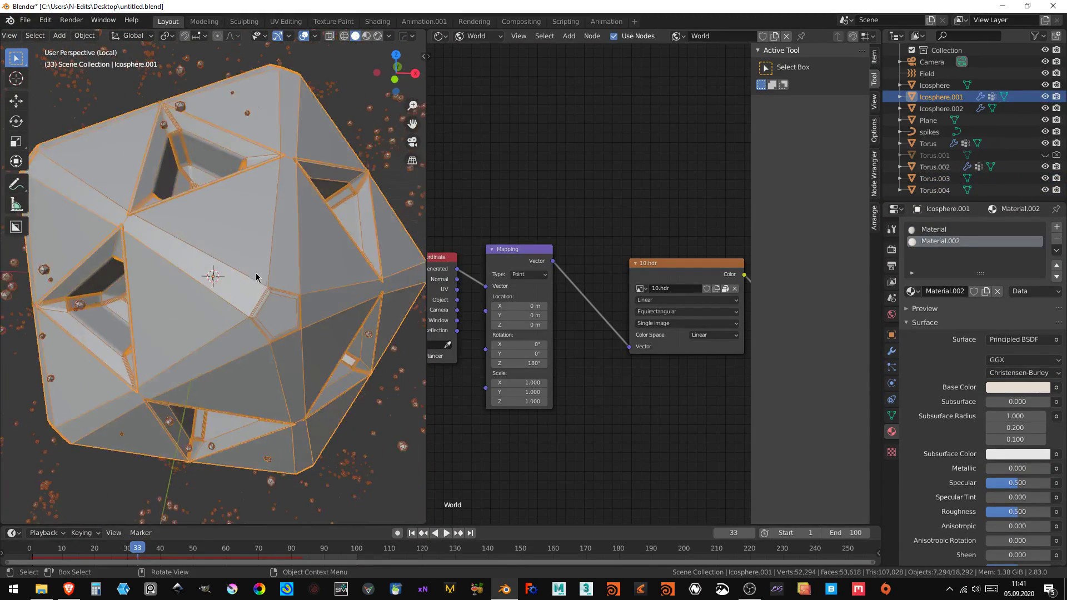
pyautogui.press('Tab')
pyautogui.press('3')
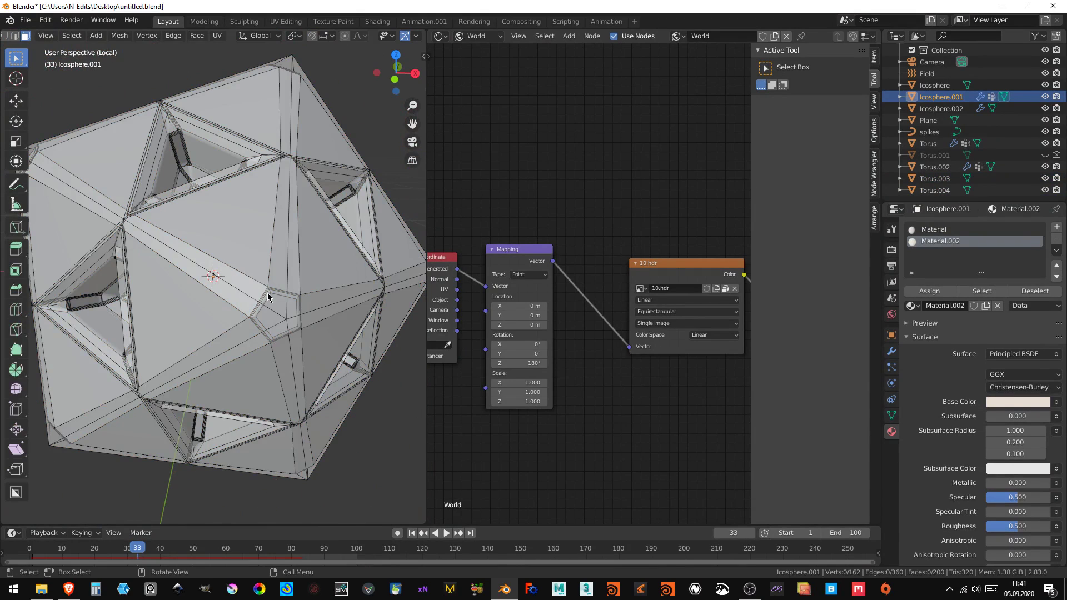
pyautogui.press('Tab')
# - Inspect Icosphere.001's modifier stack while orbiting the isolated core
pyautogui.click(891, 351)
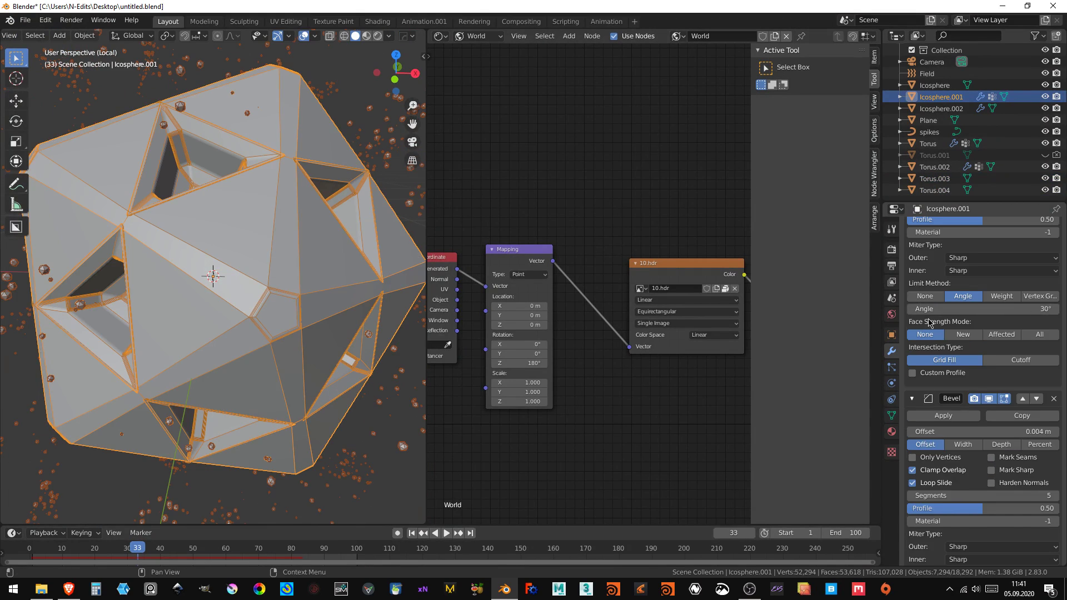
pyautogui.scroll(5, 928, 321)
pyautogui.scroll(4, 933, 323)
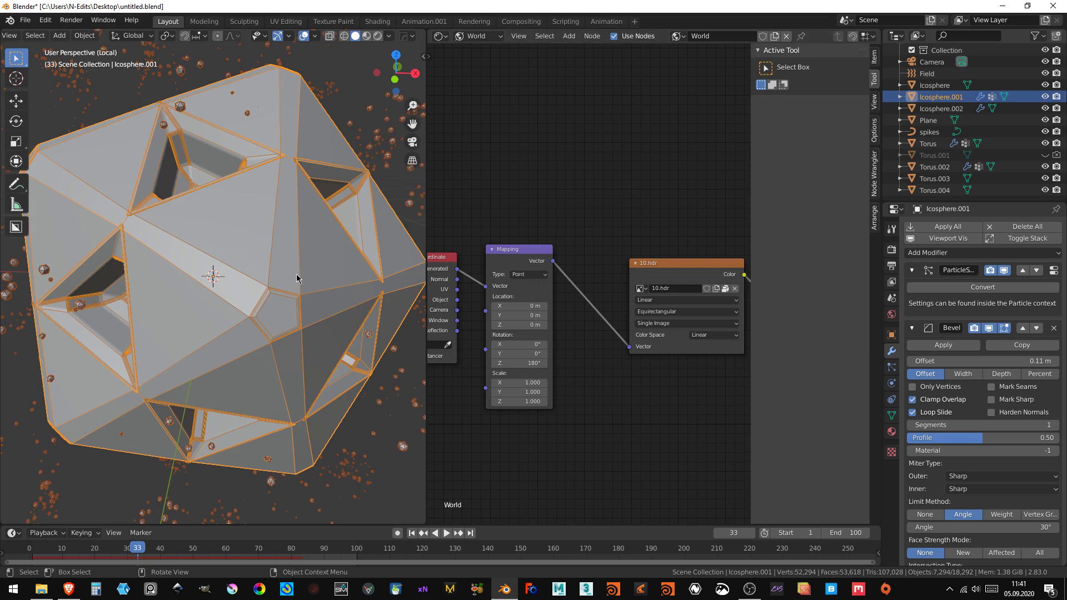
pyautogui.scroll(-5, 250, 283)
pyautogui.moveTo(244, 283); pyautogui.dragTo(272, 297, button='middle')
pyautogui.scroll(2, 272, 297)
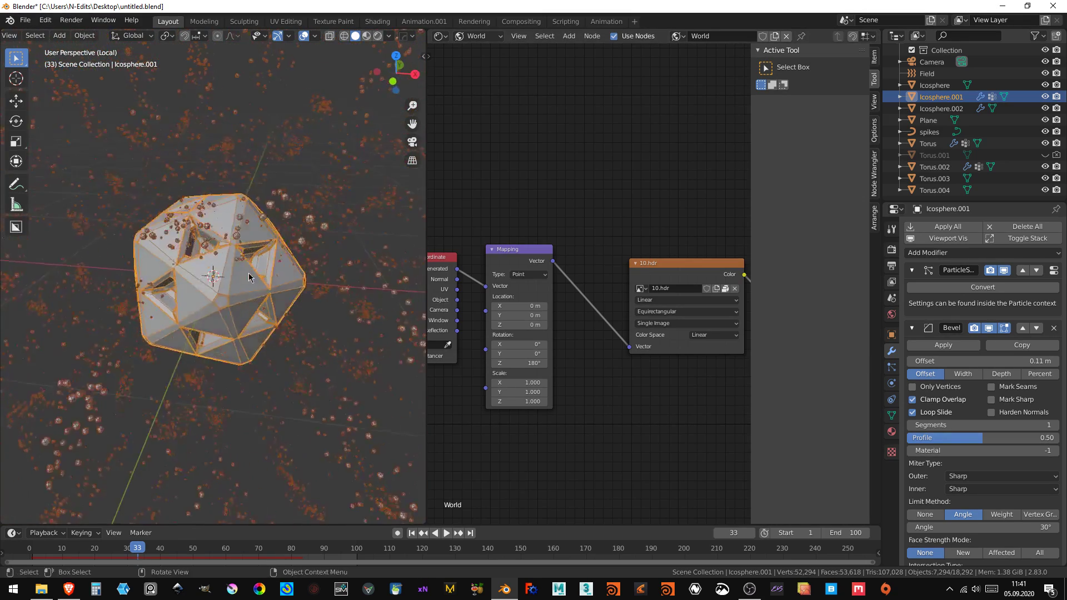
pyautogui.scroll(4, 272, 297)
# - Replace Material.002 with gold in Icosphere.001's second slot, then view through the camera
pyautogui.click(891, 431)
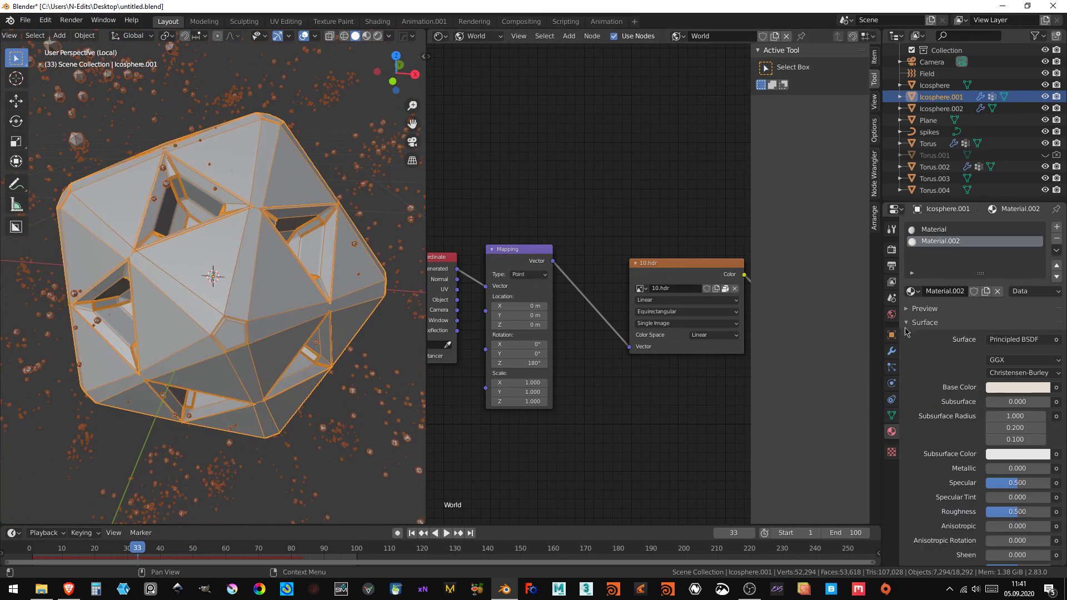
pyautogui.click(911, 291)
pyautogui.click(895, 305)
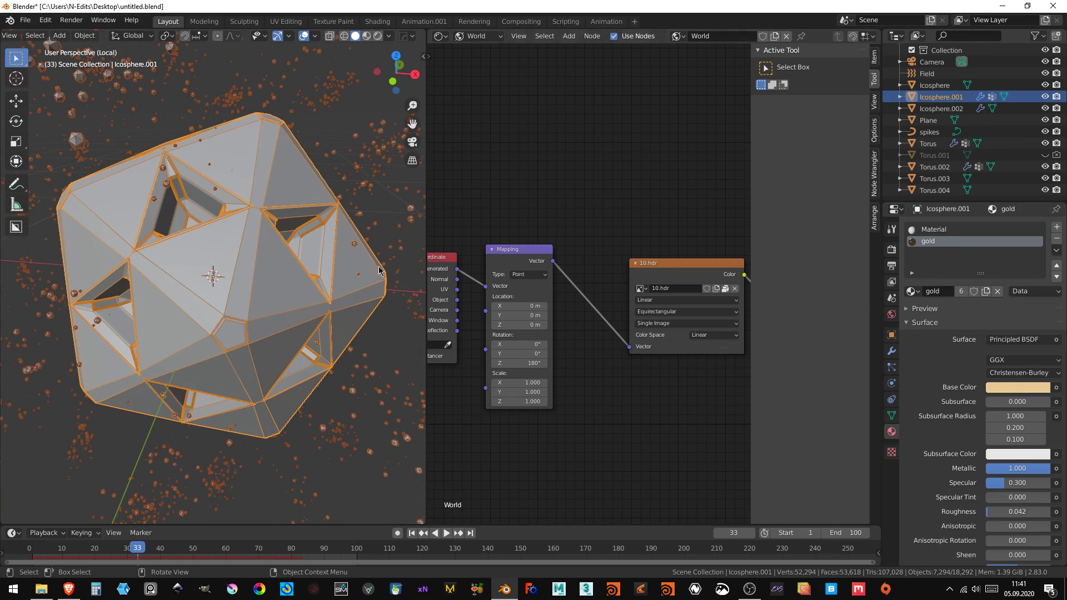
pyautogui.press('KP_0')
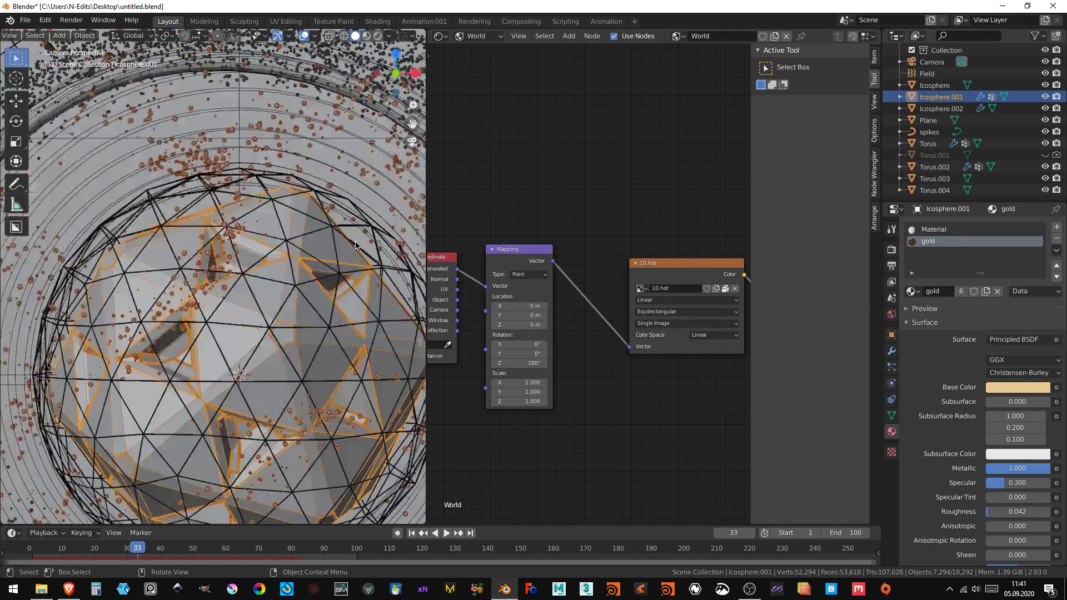
# - Preview the scene in rendered shading with overlays briefly hidden
pyautogui.click(377, 36)
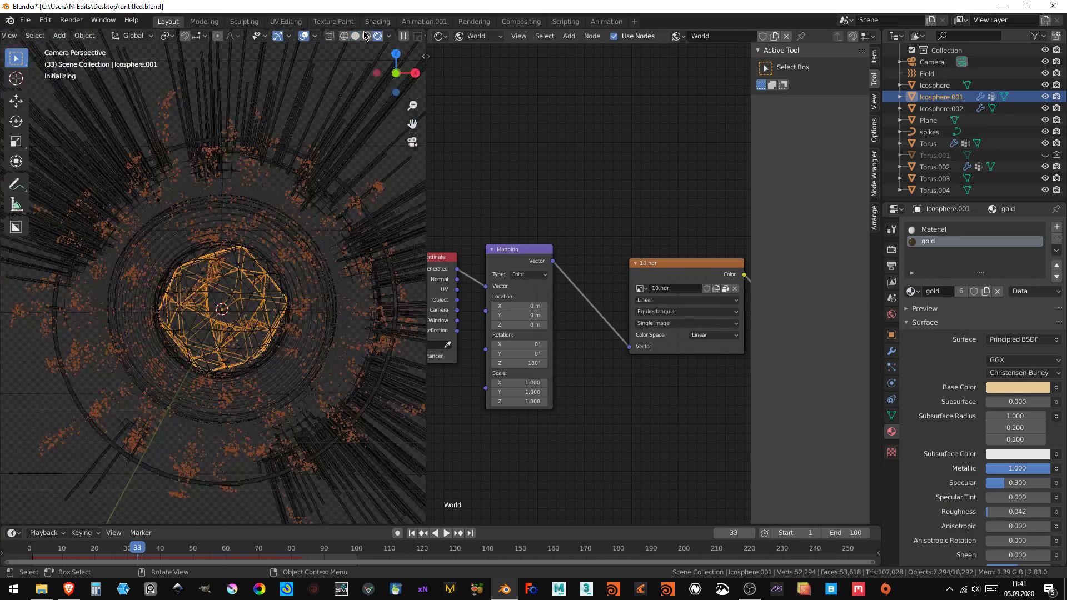
pyautogui.click(304, 37)
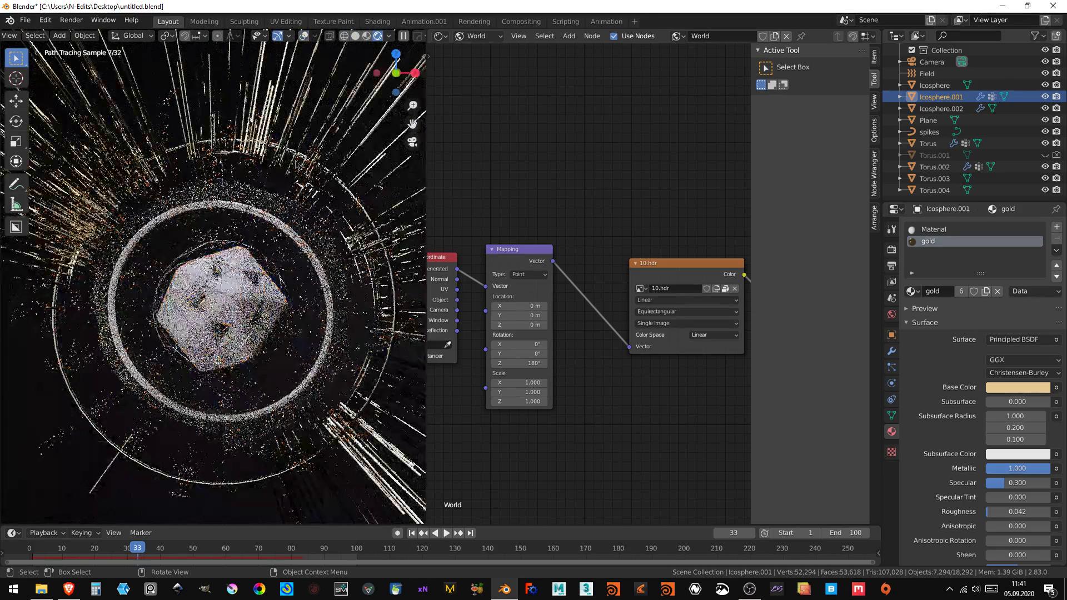
pyautogui.scroll(-2, 280, 368)
pyautogui.scroll(5, 280, 368)
pyautogui.scroll(2, 292, 62)
pyautogui.scroll(-2, 293, 63)
pyautogui.click(305, 37)
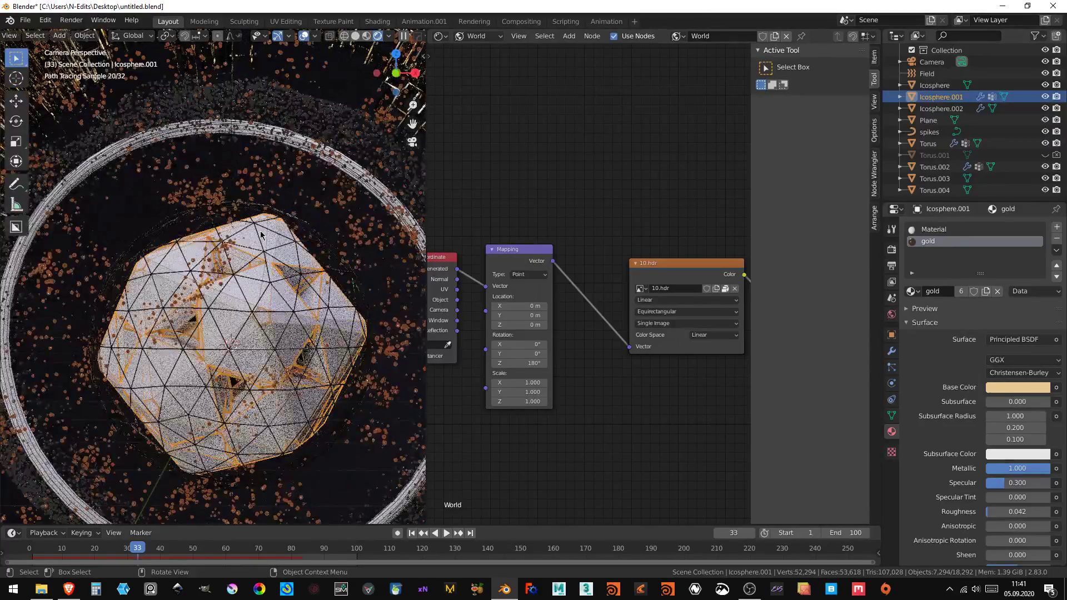
# - Set the cage Icosphere.002's Wireframe thickness to 0.0059 m
pyautogui.click(257, 231)
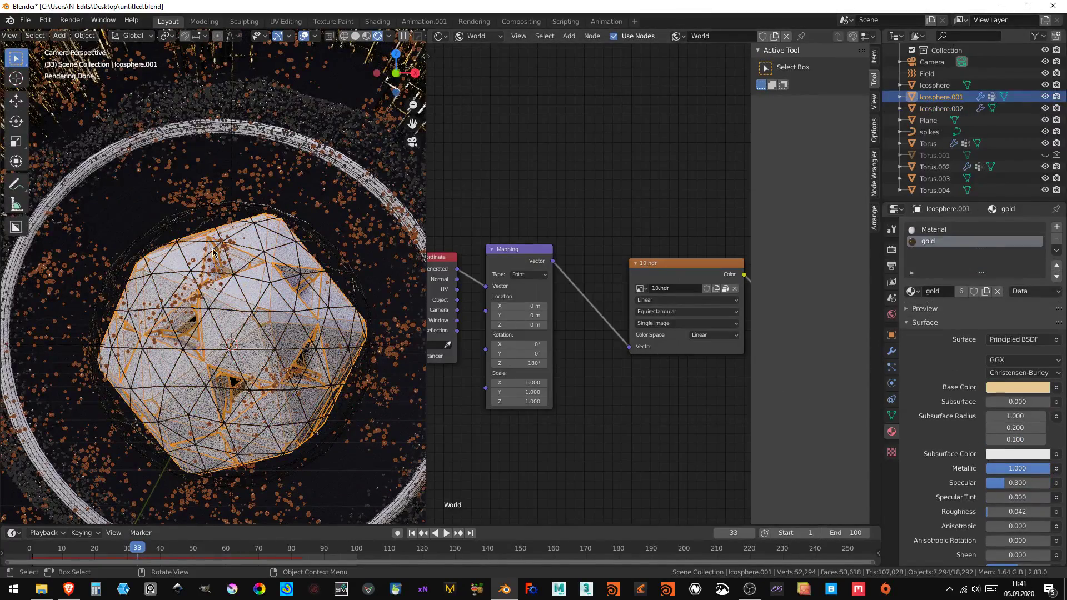
pyautogui.click(266, 253)
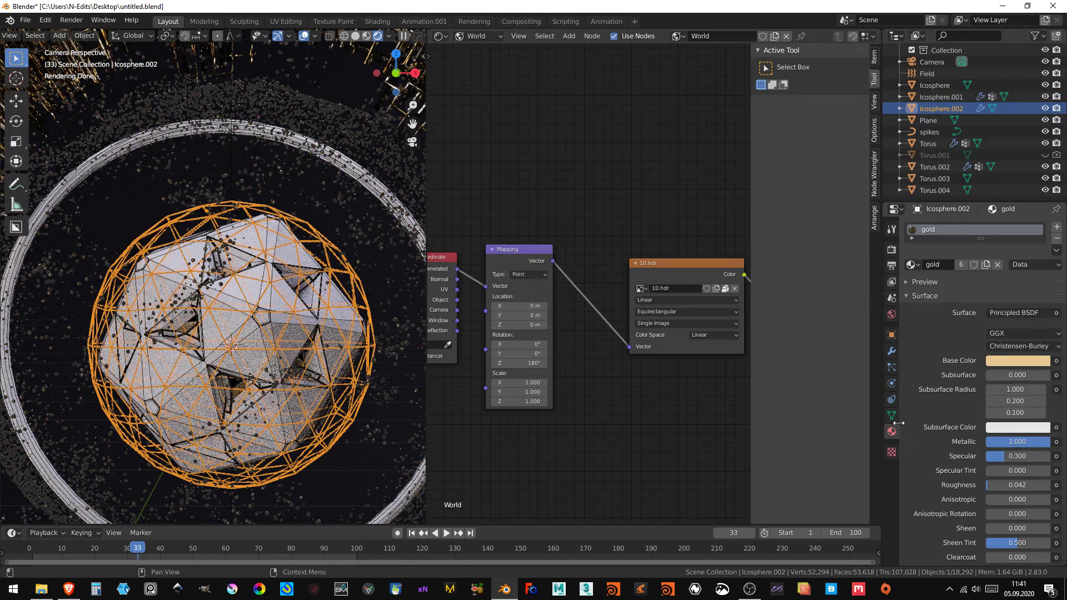
pyautogui.click(891, 351)
pyautogui.click(933, 303)
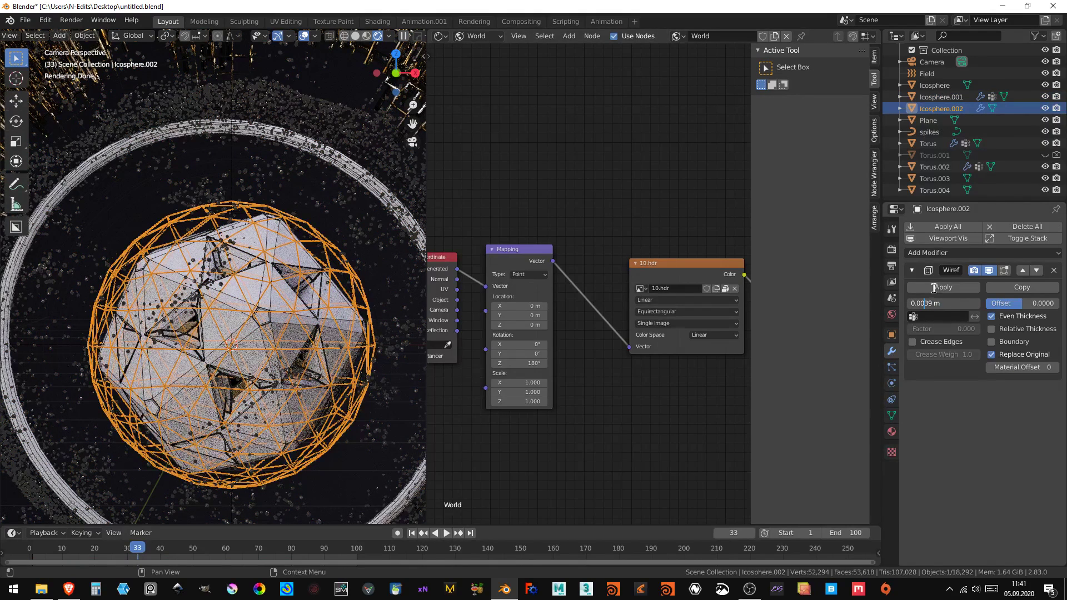
pyautogui.press('Return')
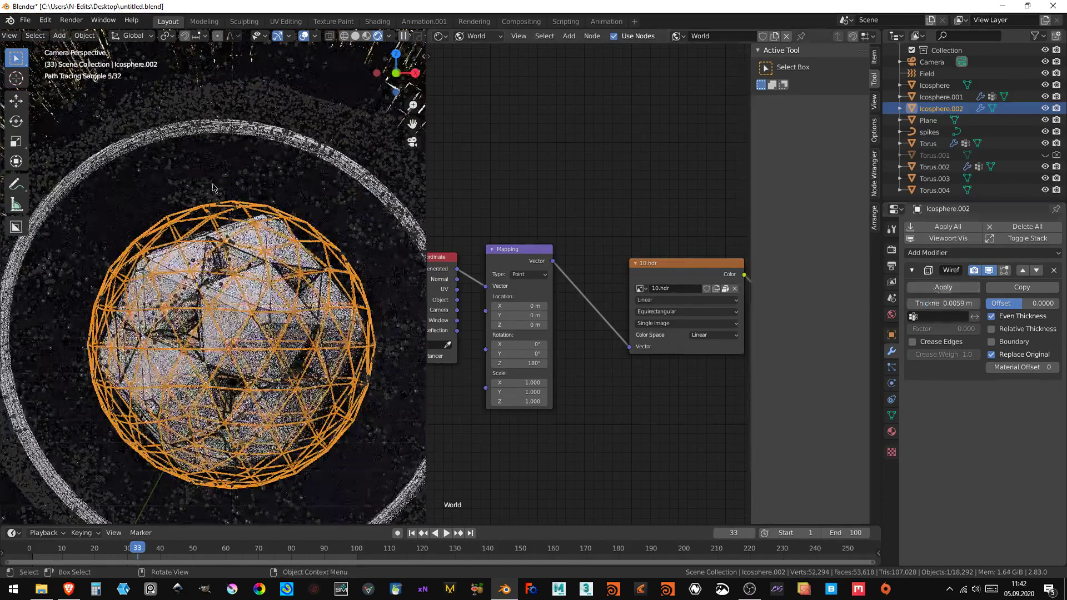
# - Scale the gold wireframe cage Icosphere.002 down to 0.870
pyautogui.click(306, 37)
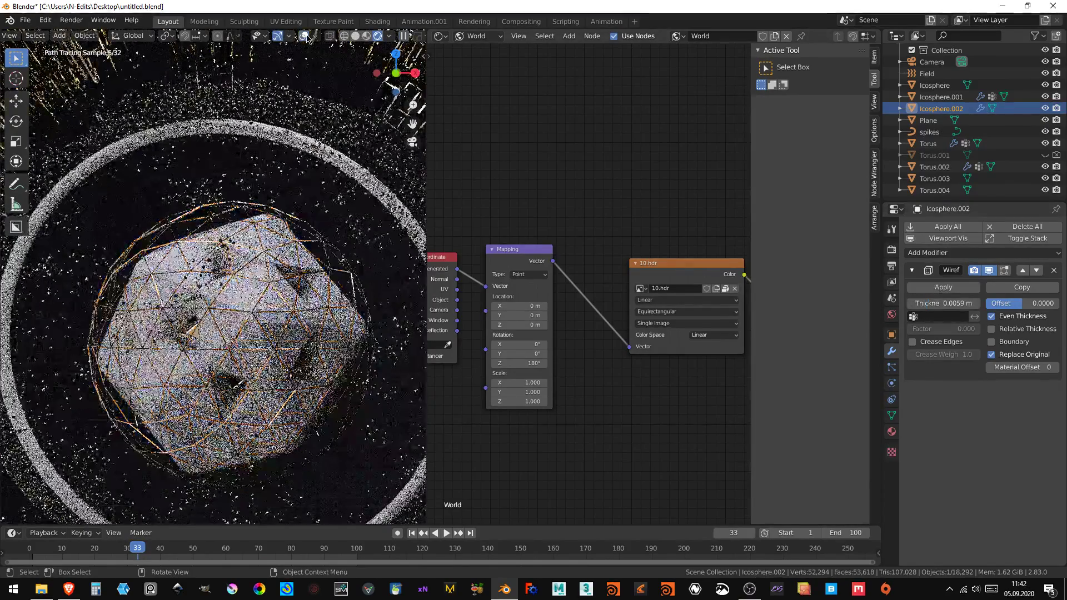
pyautogui.scroll(-2, 236, 396)
pyautogui.scroll(-2, 236, 396)
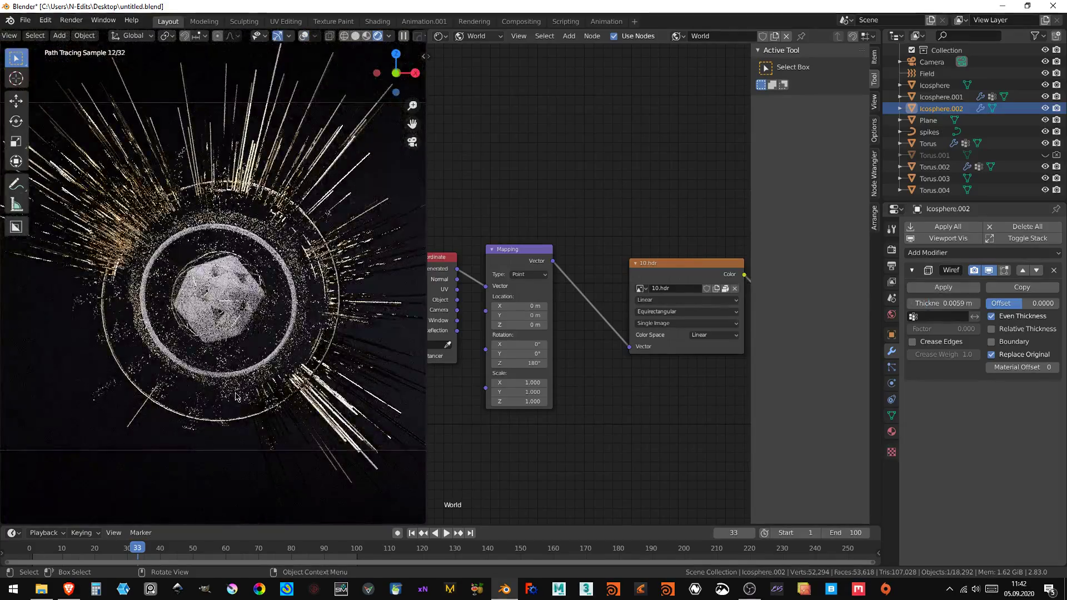
pyautogui.scroll(2, 245, 293)
pyautogui.scroll(2, 245, 293)
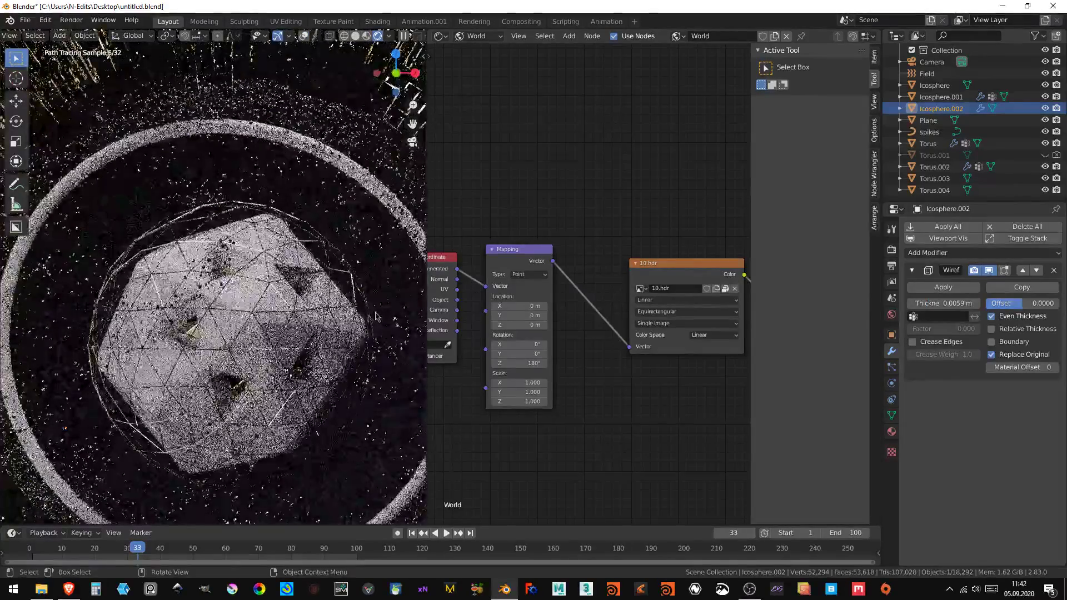
pyautogui.press('s')
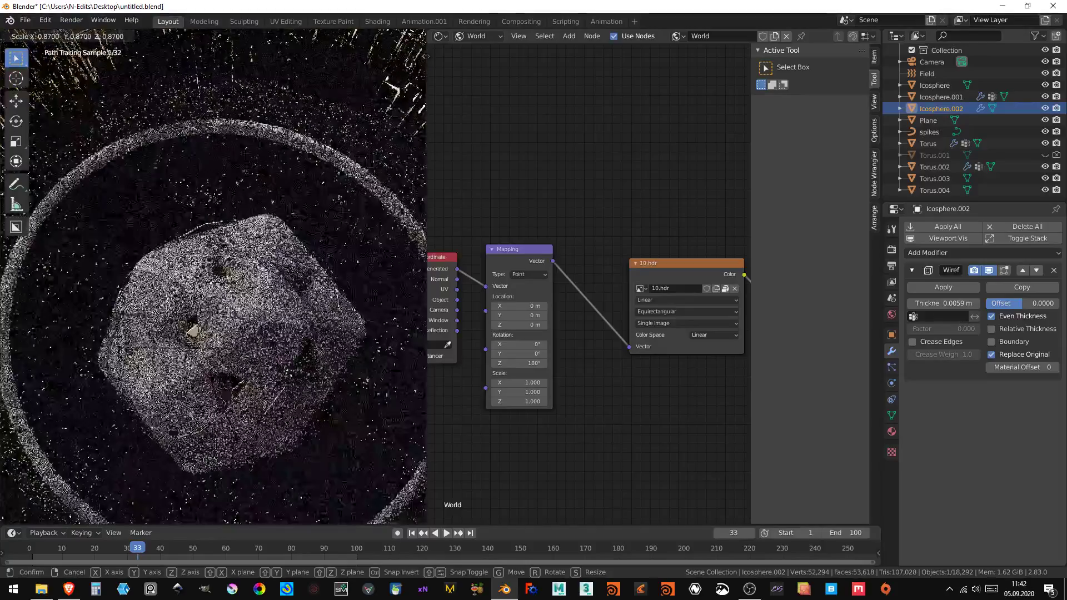
pyautogui.click(279, 347)
# - Raise the cage's Wireframe thickness to 0.0079 m and return to solid shading
pyautogui.scroll(-3, 320, 348)
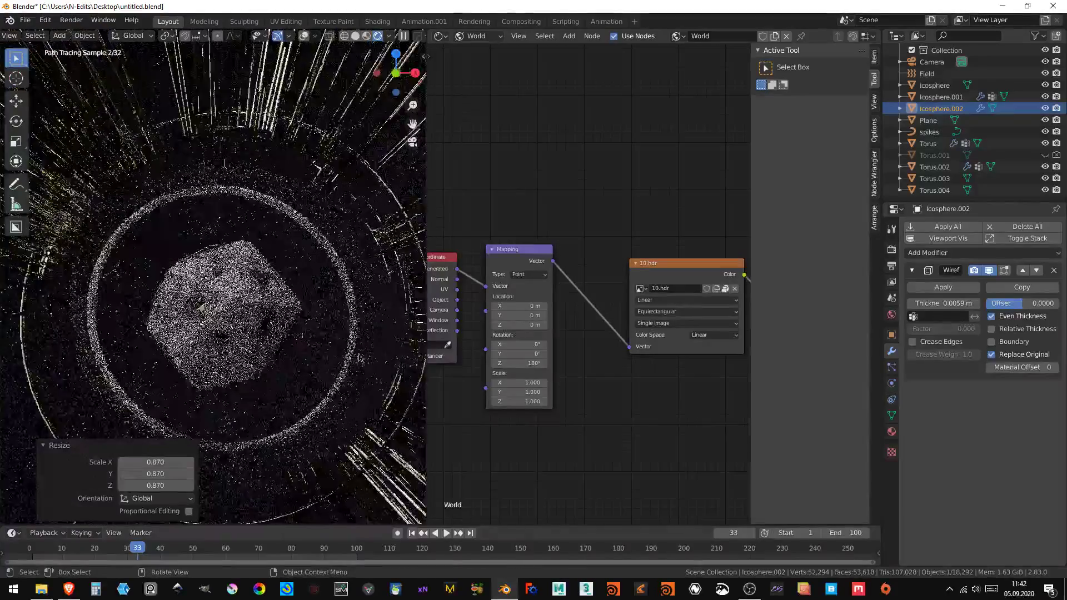
pyautogui.click(927, 302)
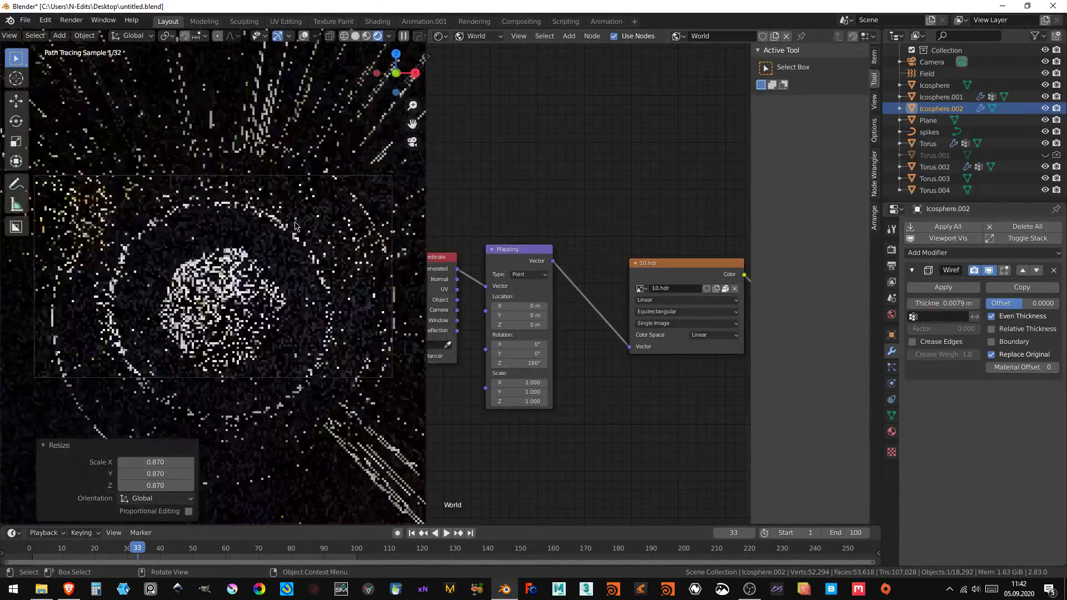
pyautogui.scroll(5, 267, 344)
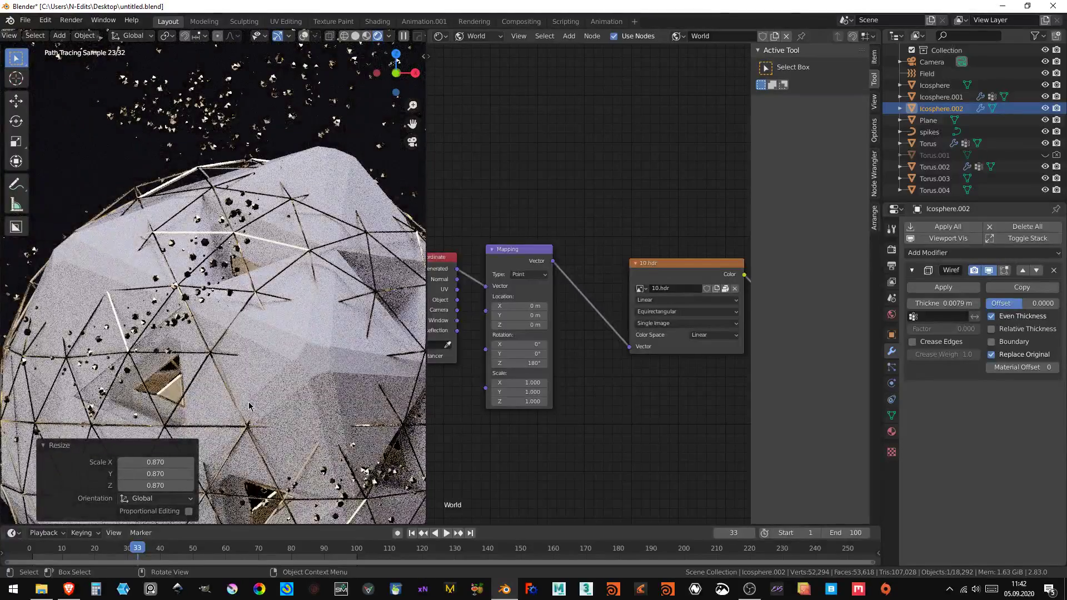
pyautogui.click(303, 35)
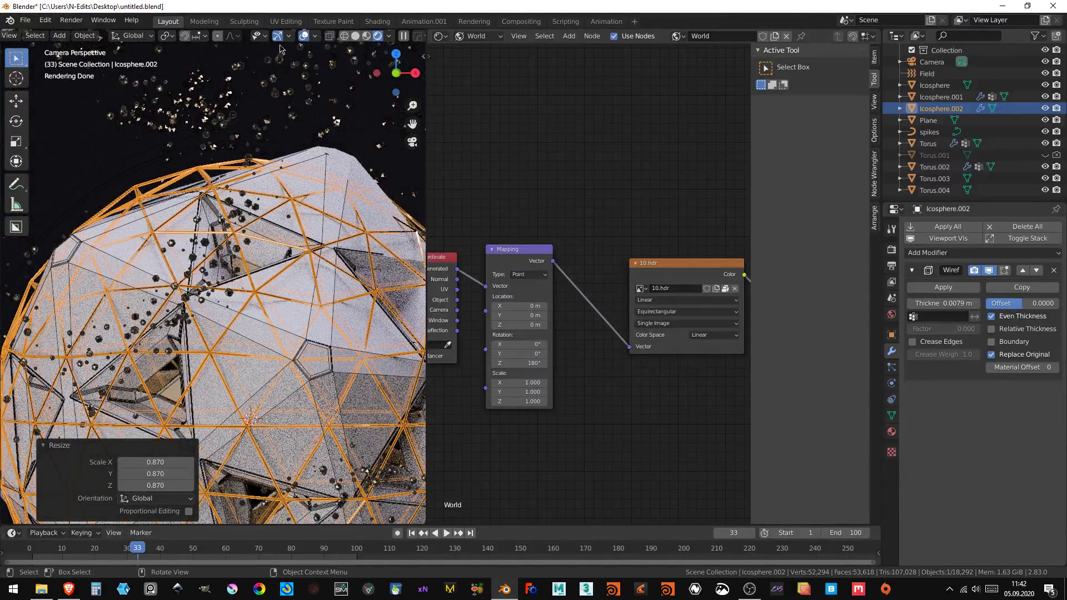
pyautogui.click(356, 35)
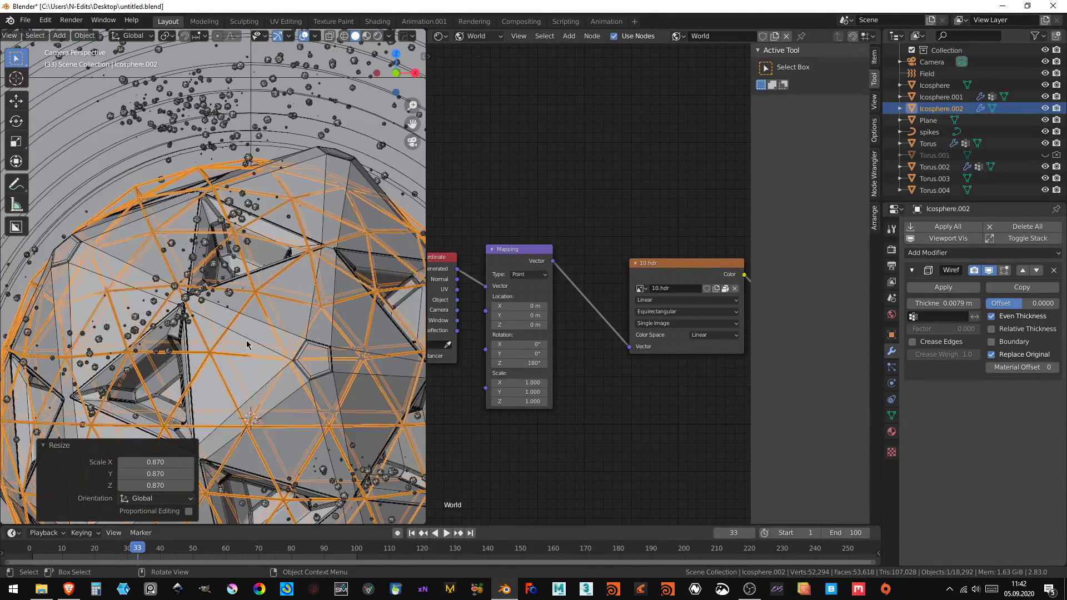
# - Grow the core's 'Group' vertex-group faces two steps outward and reassign them to Group
pyautogui.click(253, 340)
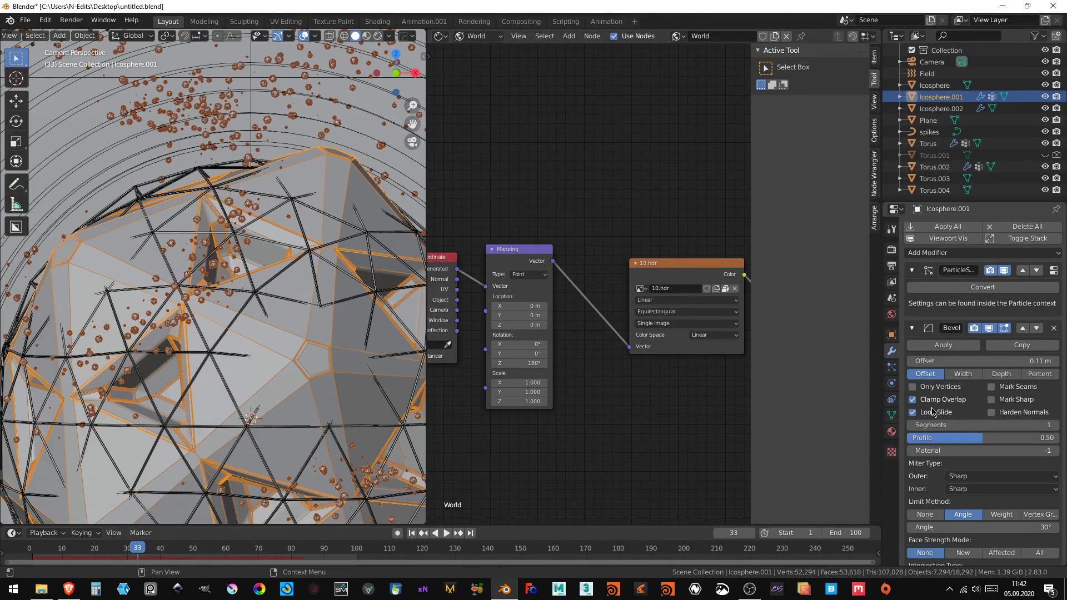
pyautogui.click(892, 415)
pyautogui.press('Tab')
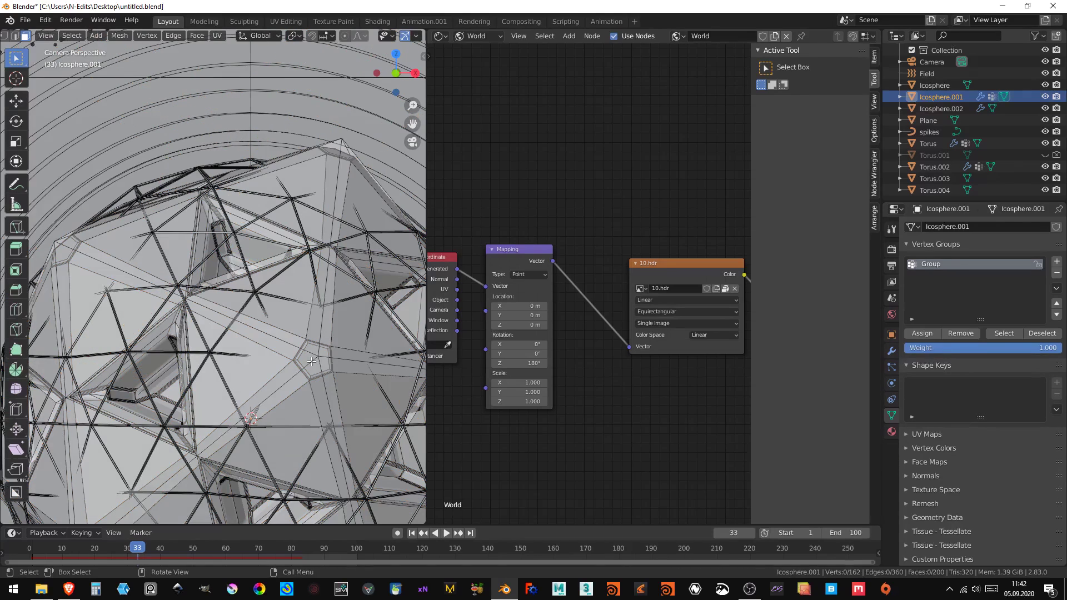
pyautogui.click(1003, 333)
pyautogui.press('ctrl+KP_Add')
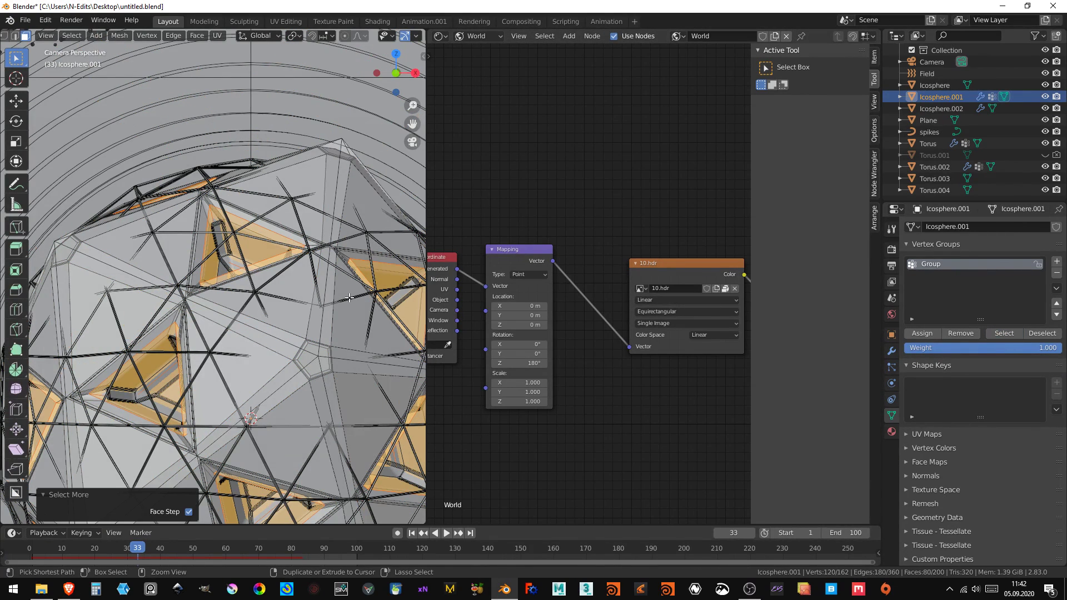
pyautogui.press('ctrl+KP_Add')
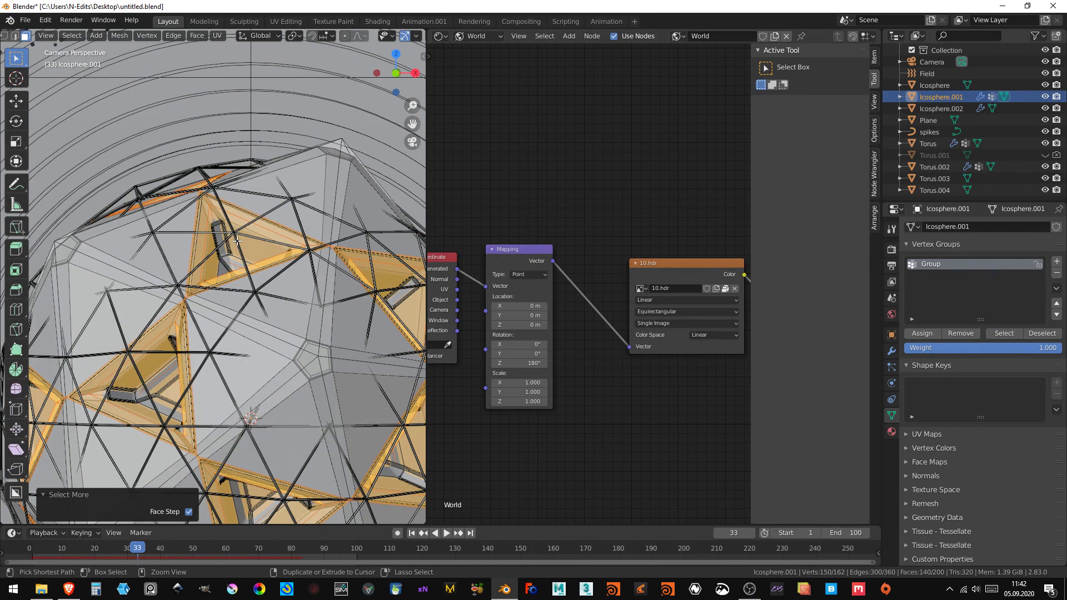
pyautogui.click(912, 336)
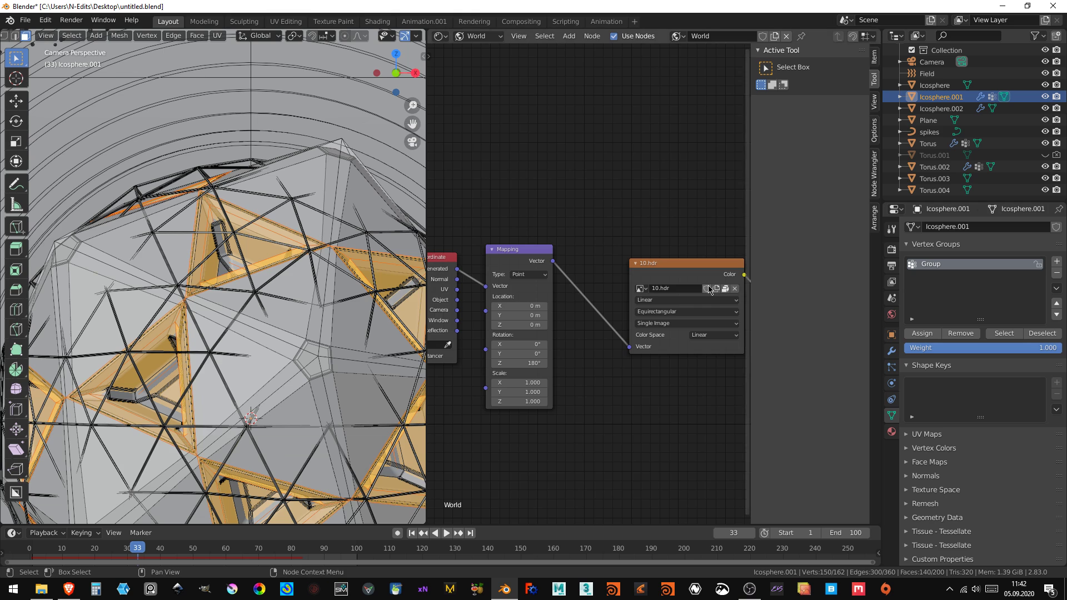
pyautogui.press('Tab')
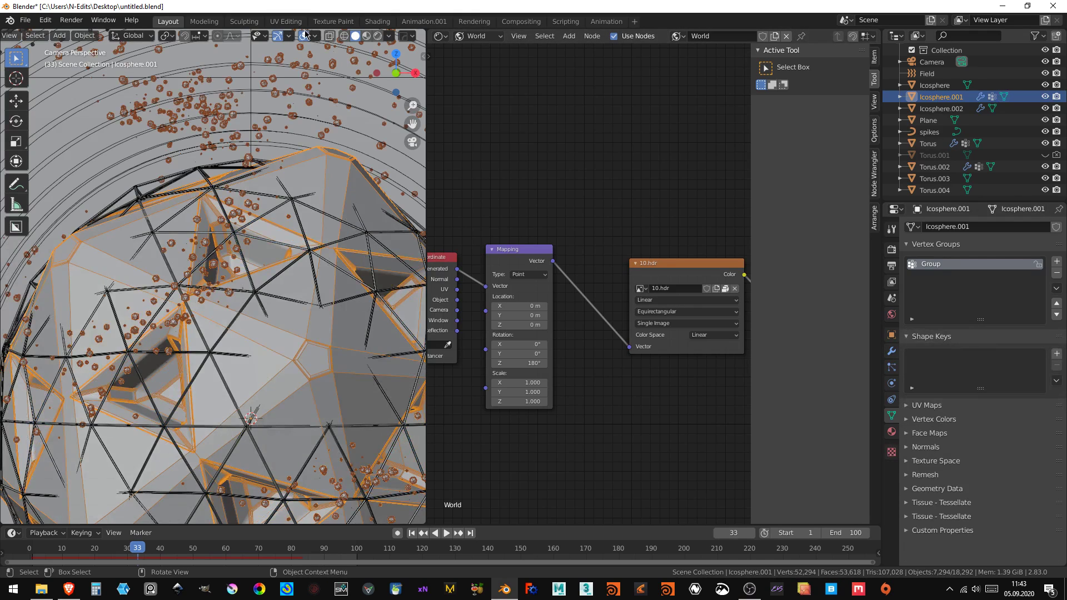
# - Assign the widened face band on Icosphere.001 to the gold material
pyautogui.click(304, 36)
pyautogui.click(304, 36)
pyautogui.press('Tab')
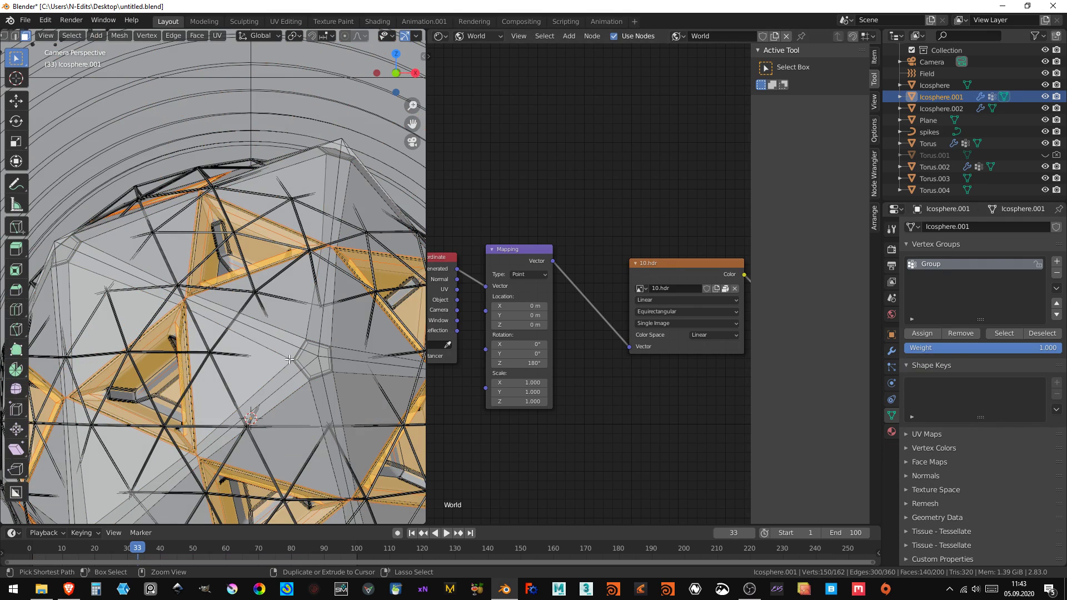
pyautogui.press('ctrl+KP_Subtract')
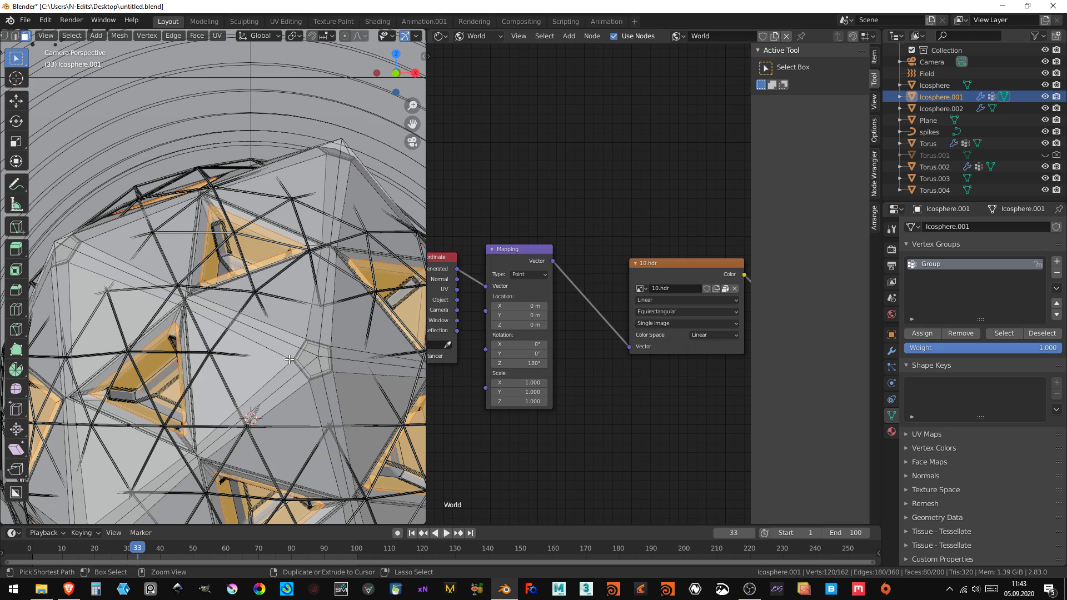
pyautogui.press('ctrl+KP_Add')
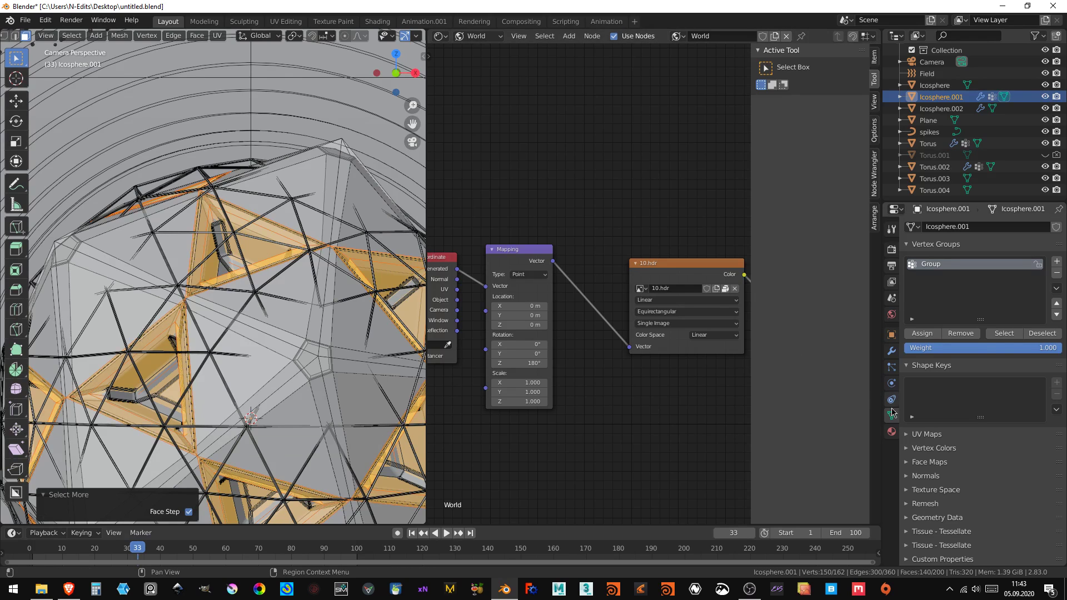
pyautogui.click(886, 428)
pyautogui.click(934, 295)
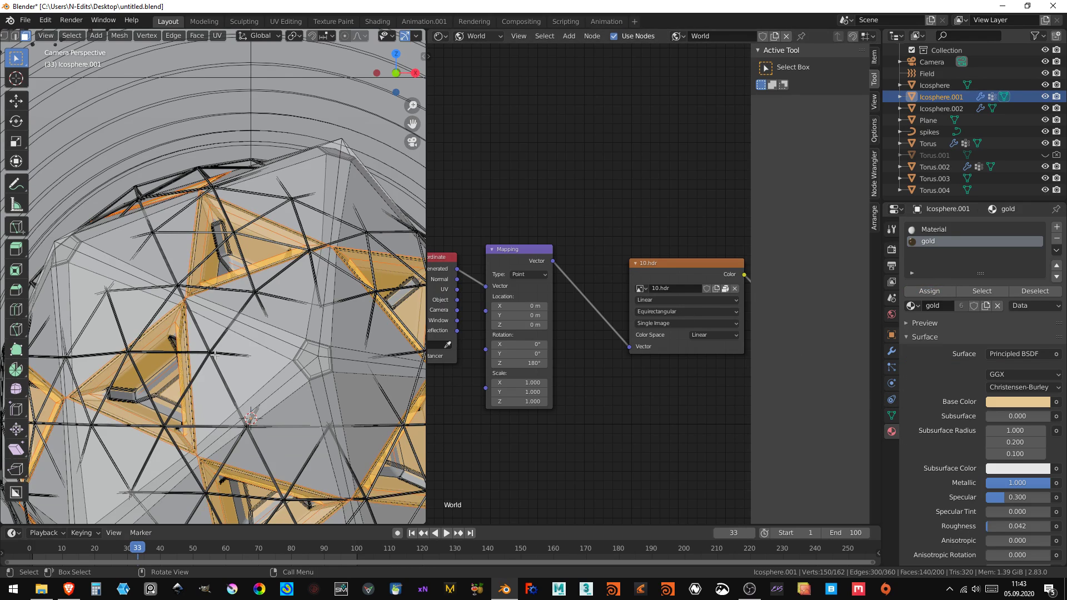
pyautogui.press('Tab')
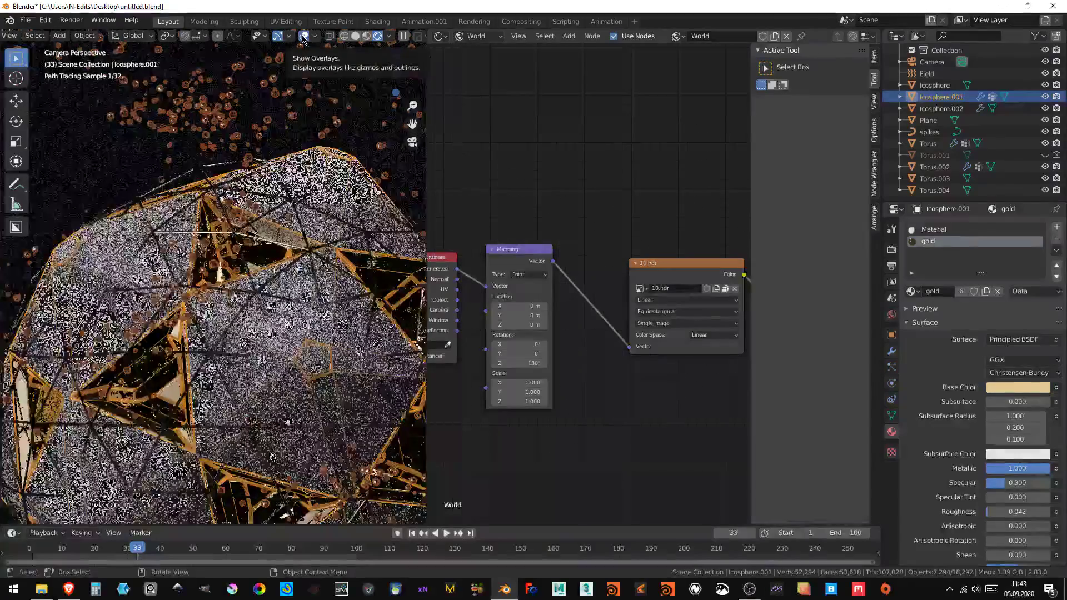
# - Shrink and invert the core's face selection, then assign those border faces the white Material
pyautogui.click(304, 37)
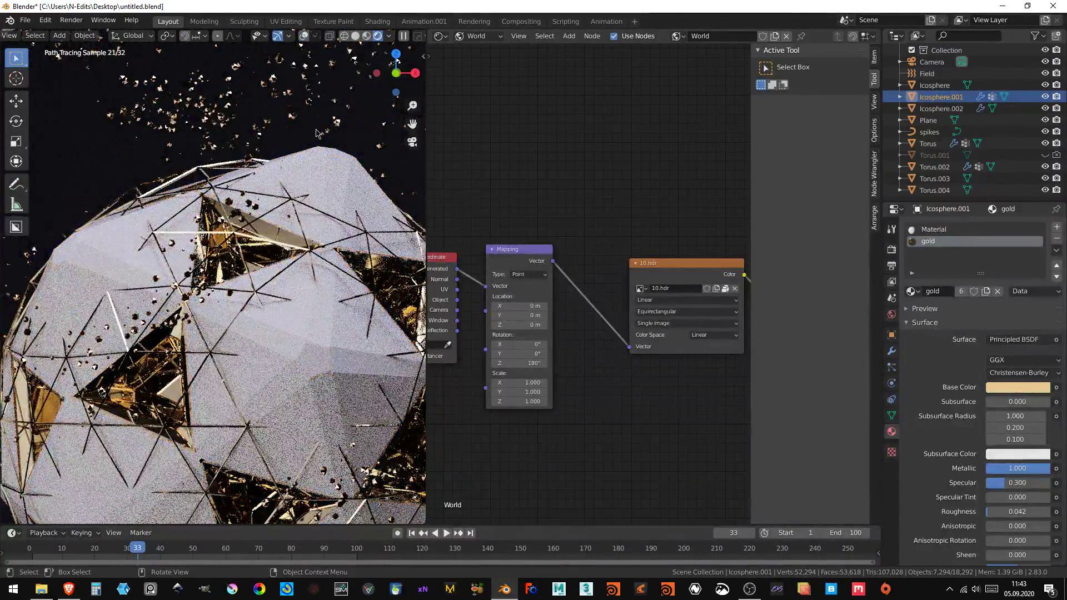
pyautogui.click(305, 37)
pyautogui.press('Tab')
pyautogui.press('ctrl+KP_Subtract')
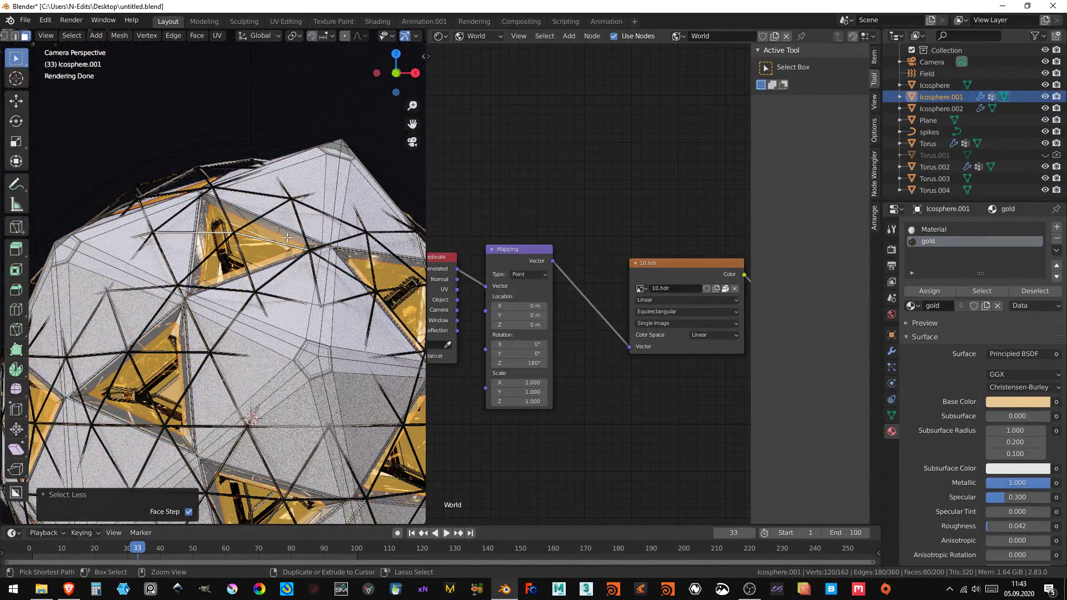
pyautogui.hotkey('ctrl', 'i')
pyautogui.click(923, 230)
pyautogui.click(928, 291)
pyautogui.press('Tab')
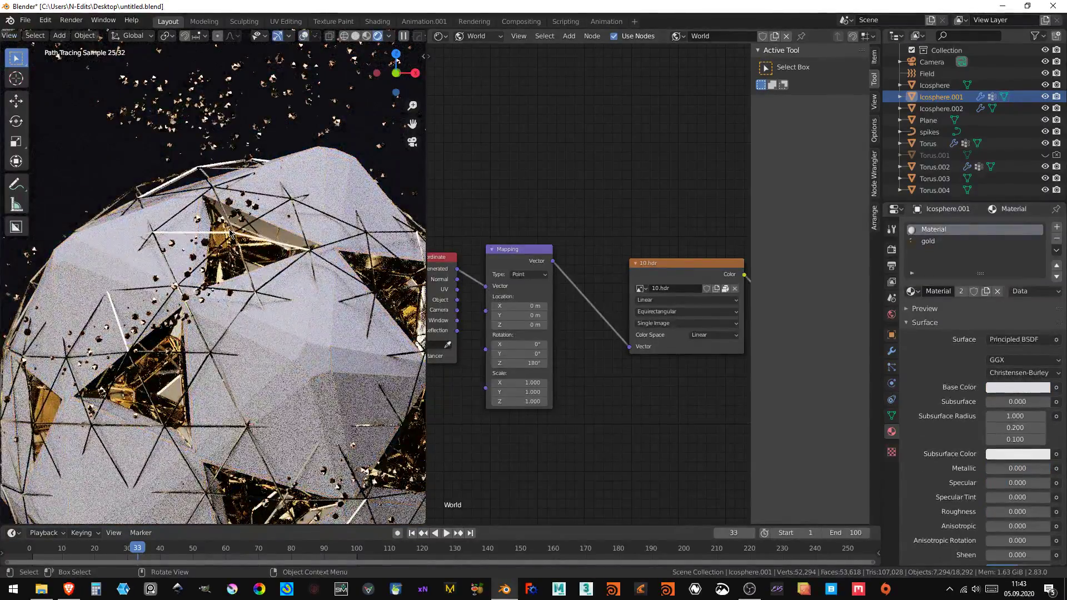
pyautogui.scroll(-3, 230, 233)
pyautogui.scroll(-3, 230, 234)
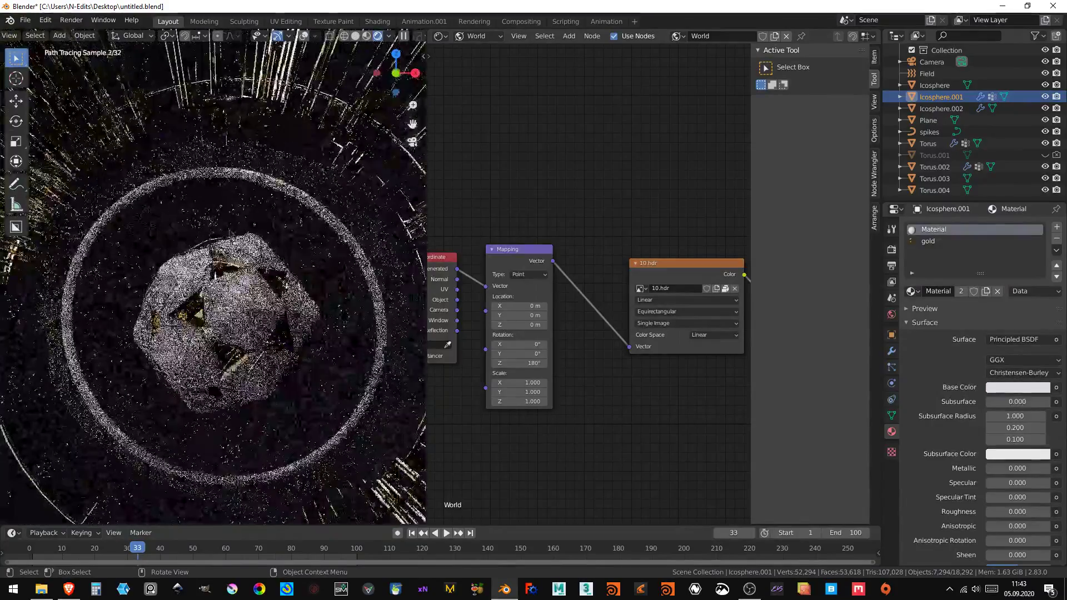
pyautogui.scroll(2, 252, 222)
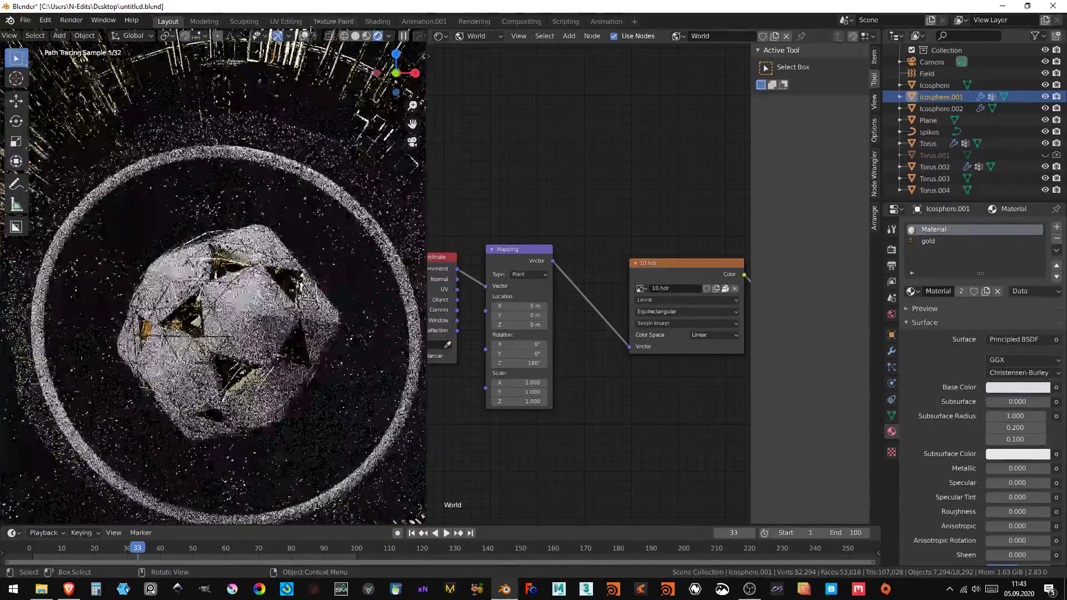
pyautogui.press('Tab')
pyautogui.press('ctrl+KP_Add')
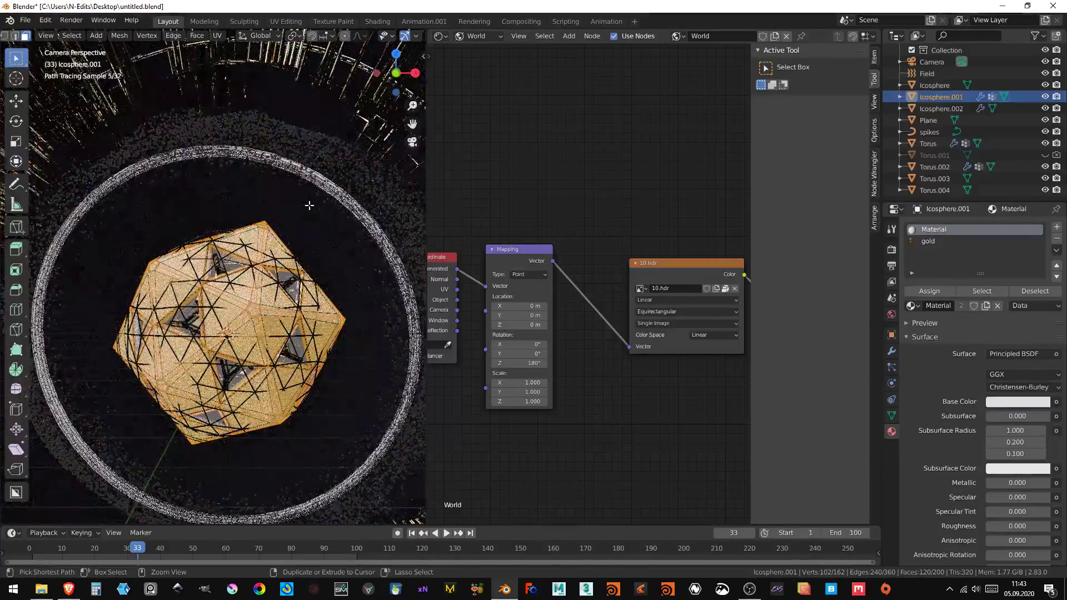
pyautogui.scroll(2, 300, 239)
pyautogui.scroll(3, 283, 326)
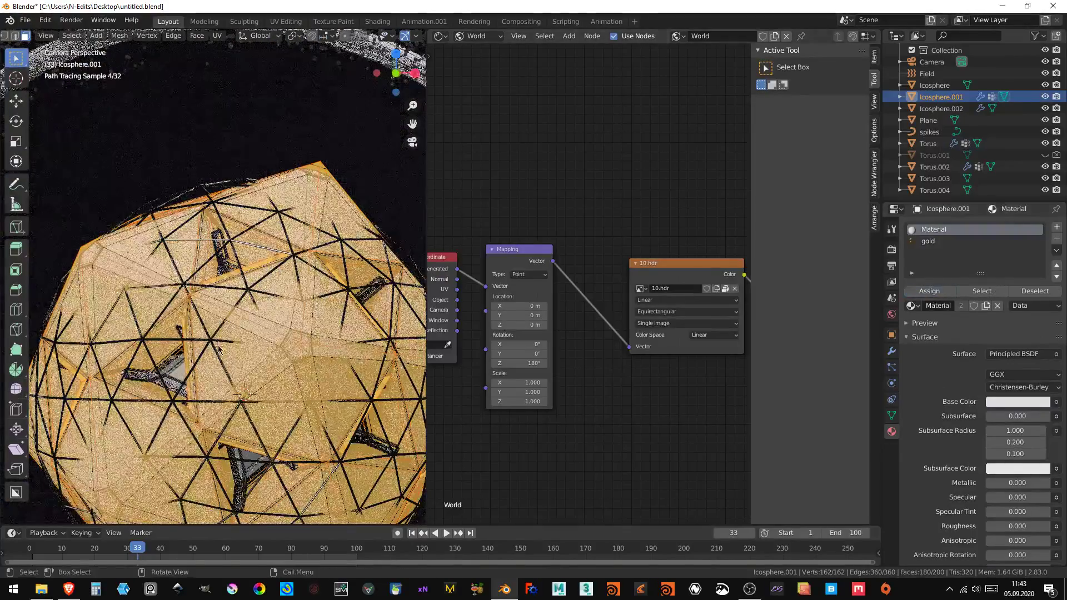
pyautogui.press('Tab')
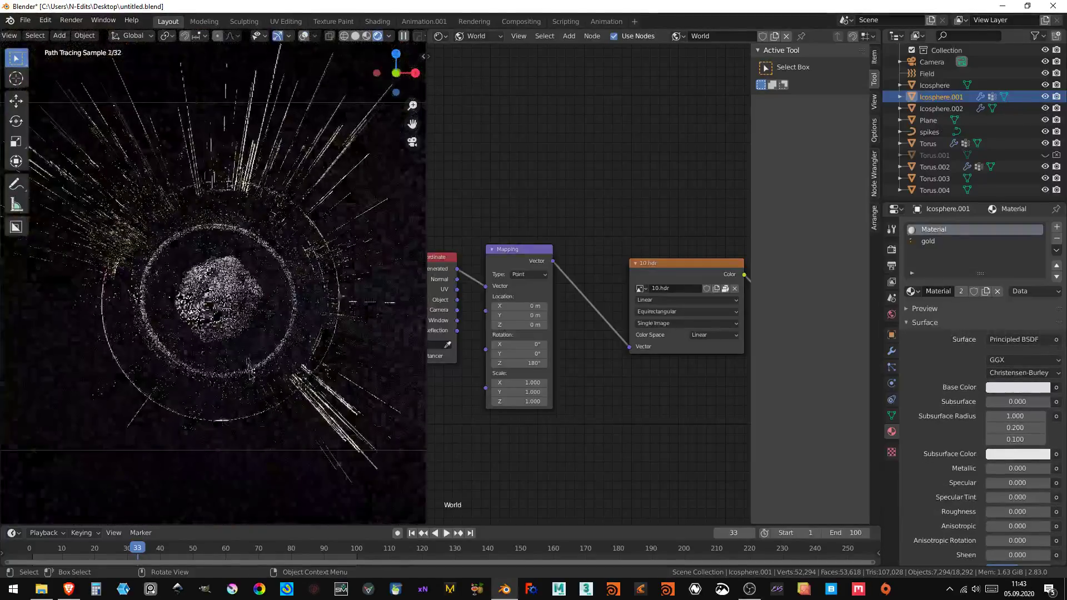
pyautogui.scroll(3, 244, 381)
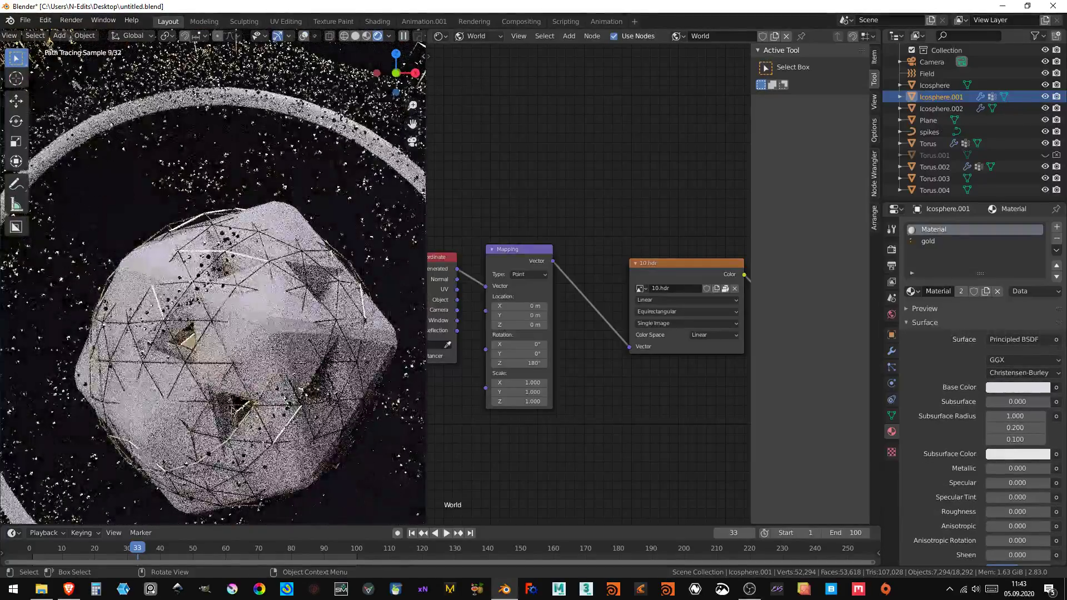
pyautogui.scroll(2, 242, 428)
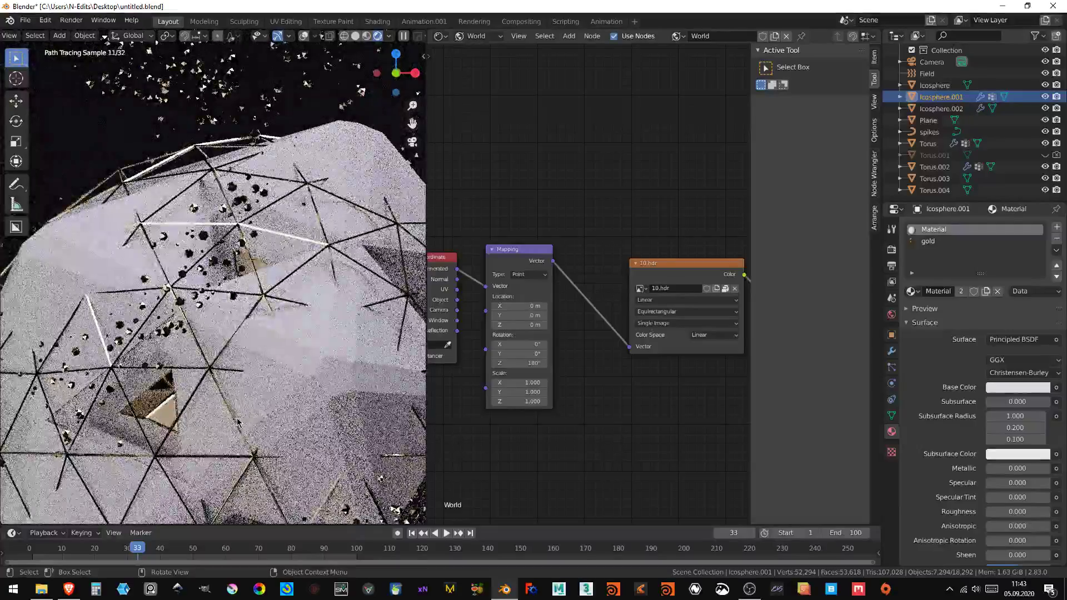
pyautogui.scroll(-2, 240, 422)
pyautogui.scroll(-3, 232, 384)
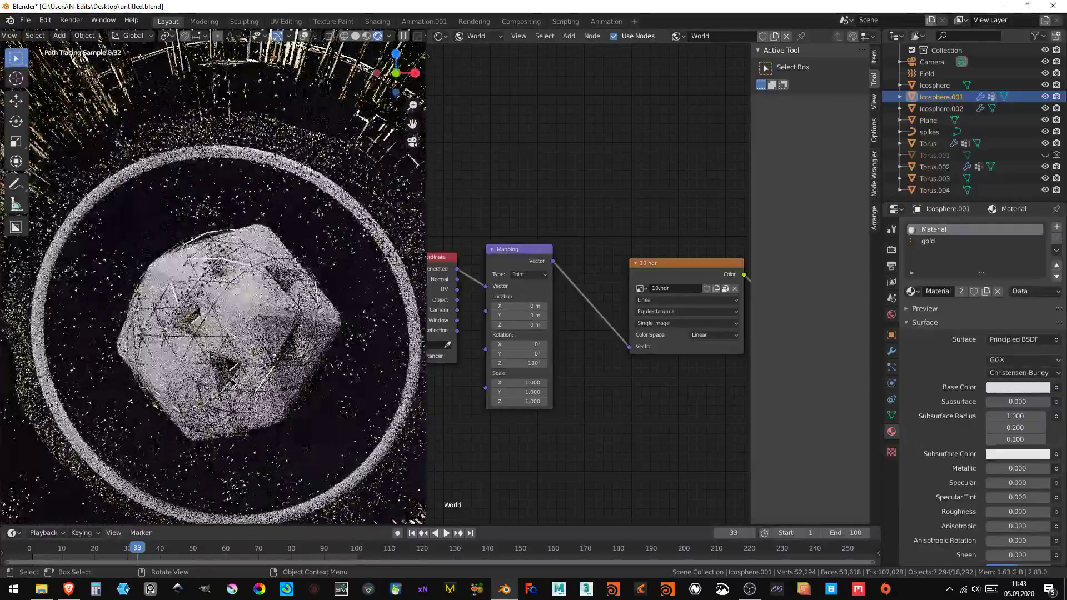
pyautogui.scroll(-5, 232, 383)
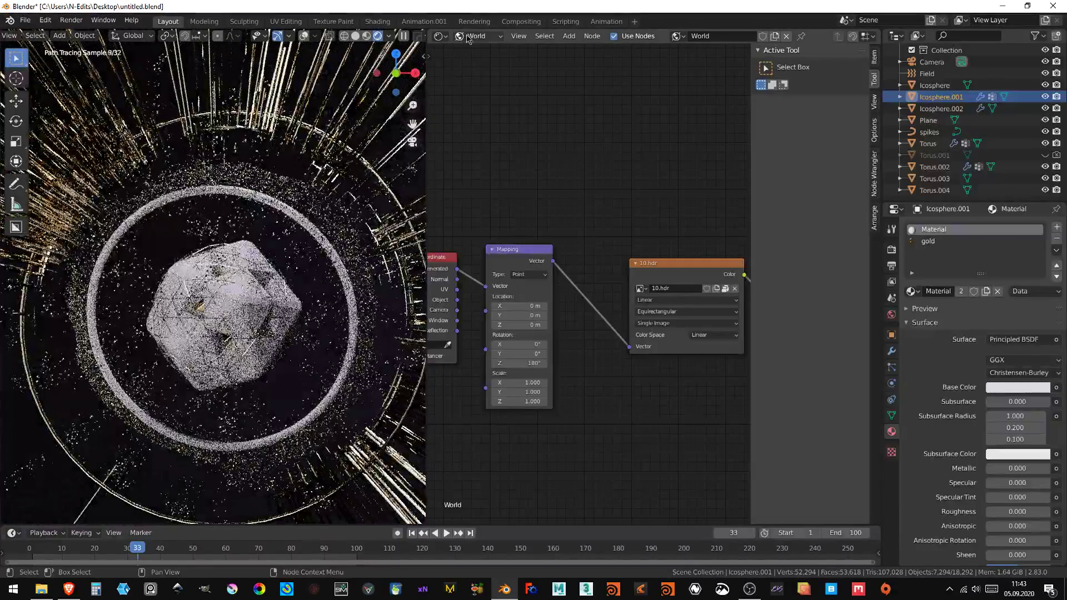
pyautogui.moveTo(673, 289); pyautogui.dragTo(601, 258, button='middle')
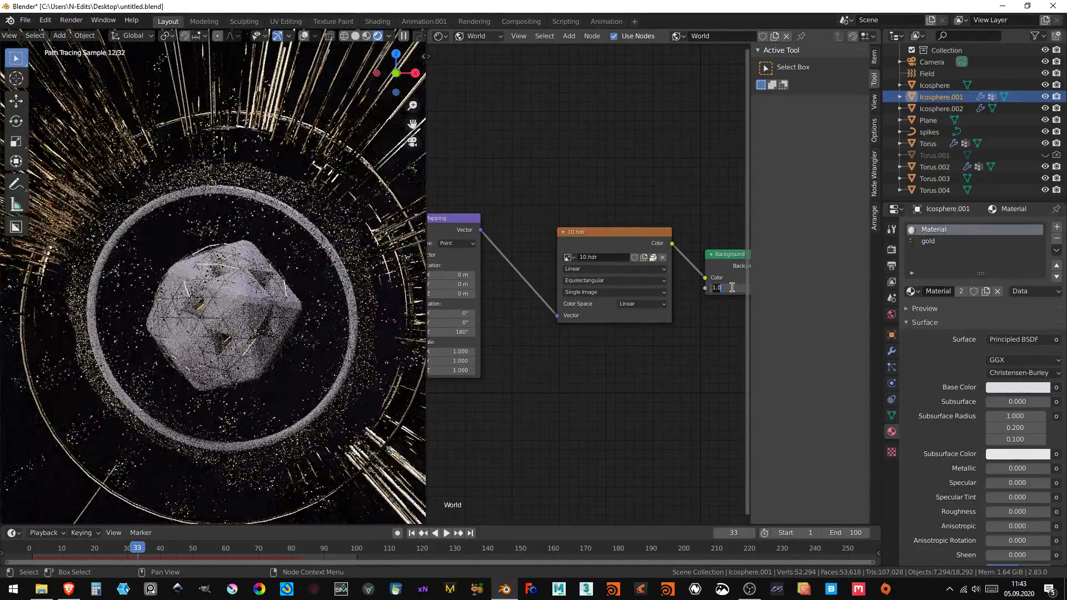
# - Set the World background strength to 2.0 and the Mapping Z rotation to 90°
pyautogui.write('2')
pyautogui.press('Return')
pyautogui.click(444, 330)
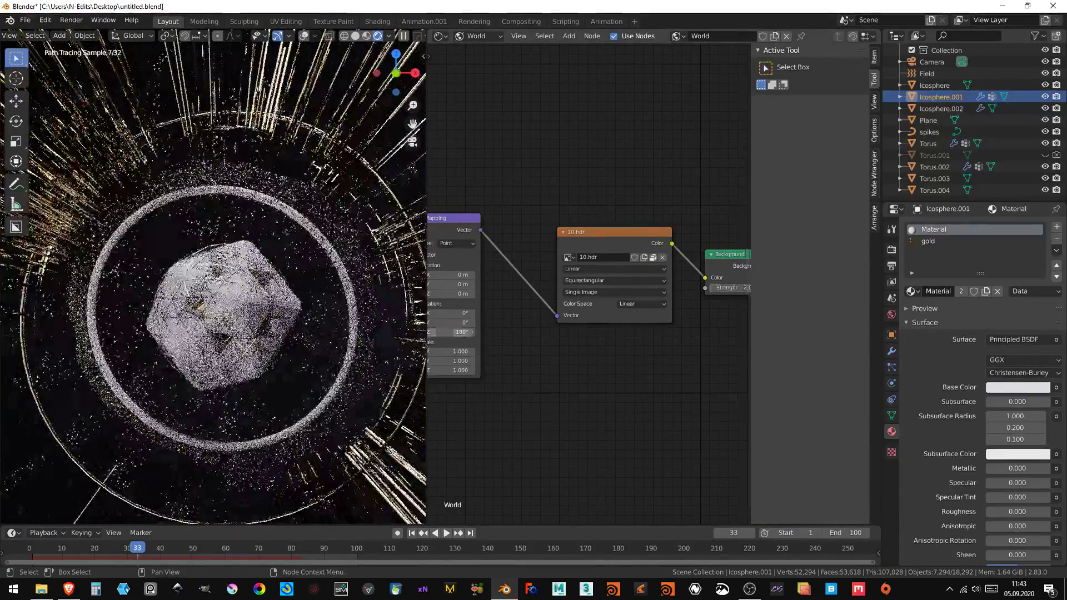
pyautogui.write('90')
pyautogui.press('Return')
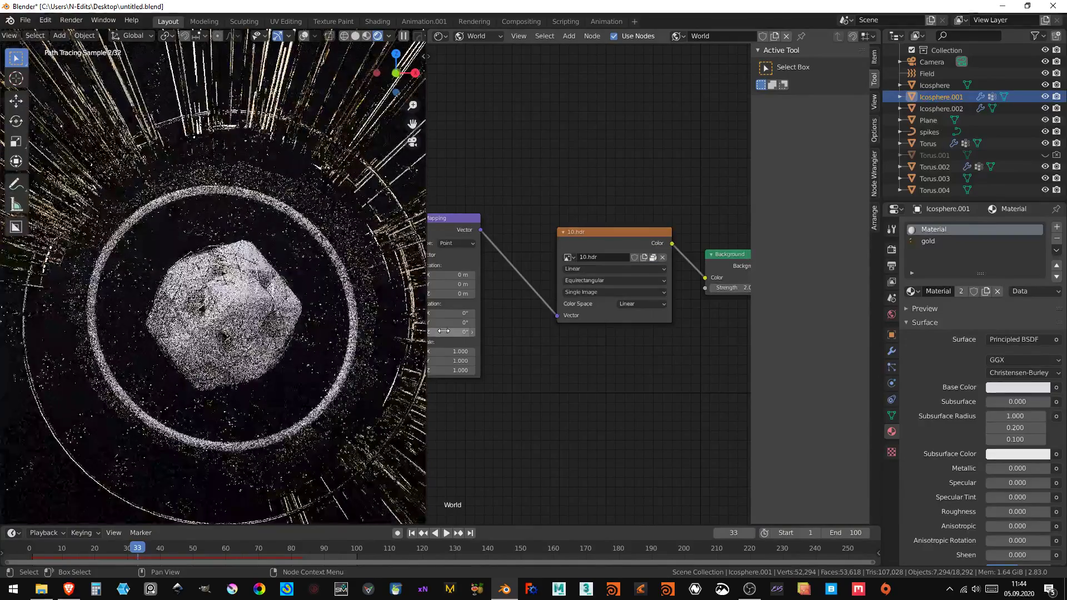
# - Change the Mapping node's Z rotation to 270°
pyautogui.click(444, 331)
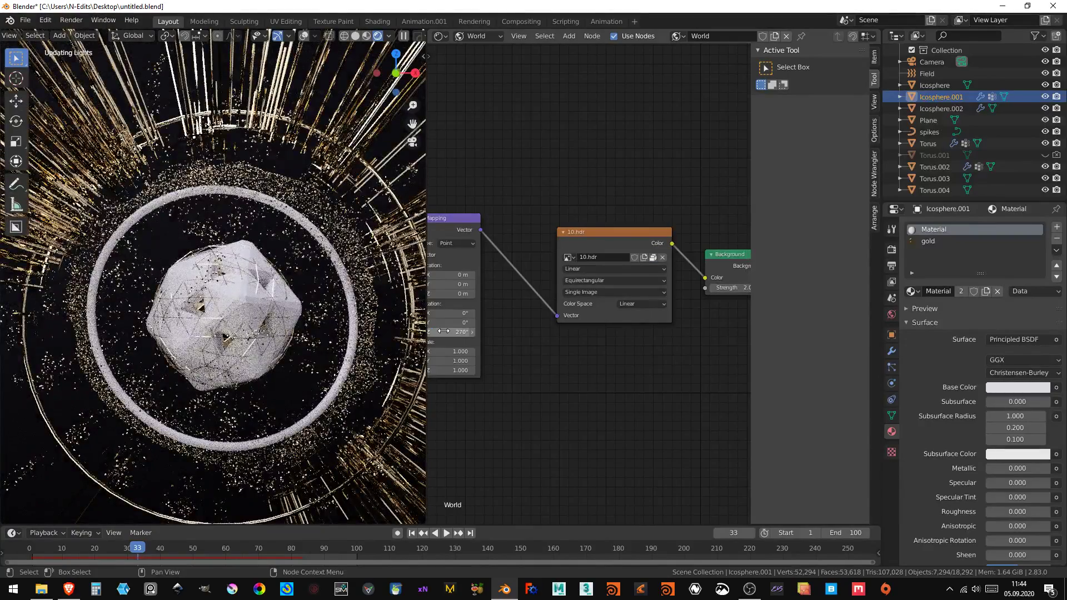
pyautogui.scroll(6, 230, 307)
pyautogui.scroll(2, 225, 333)
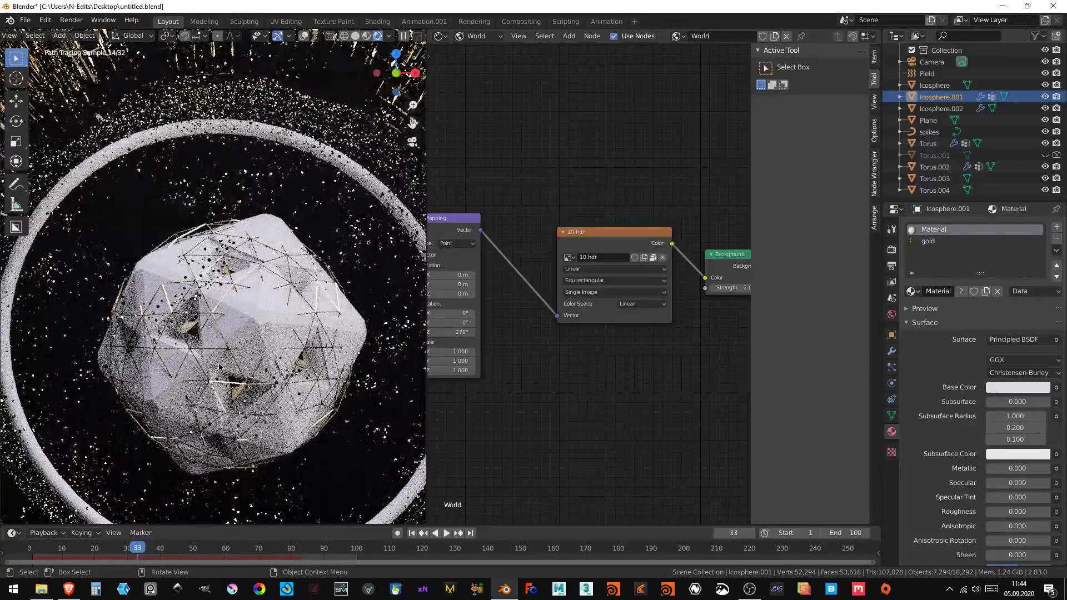
pyautogui.scroll(-4, 219, 366)
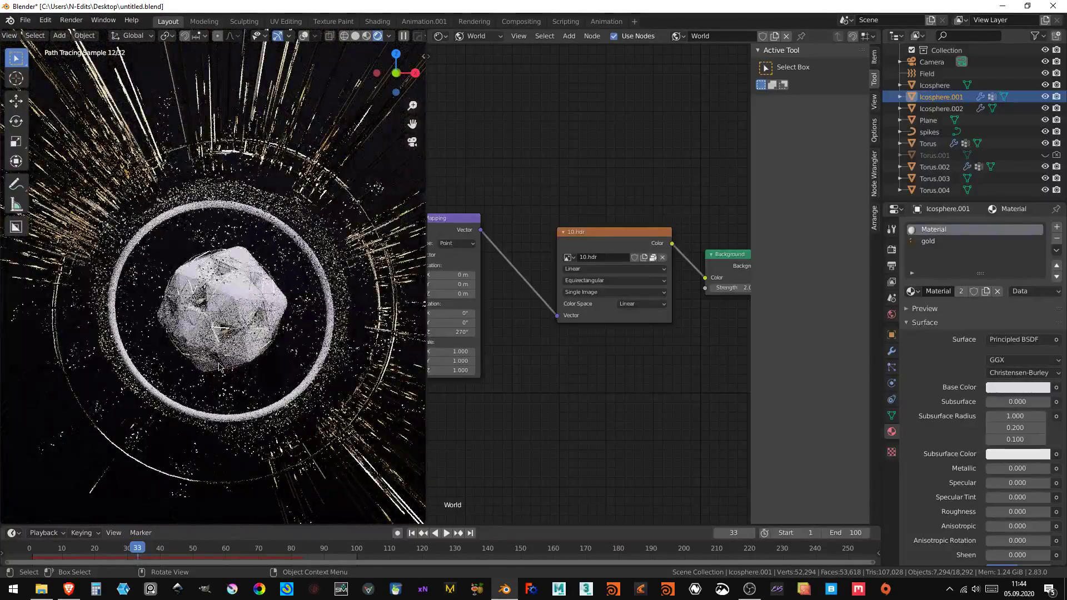
pyautogui.scroll(-1, 220, 367)
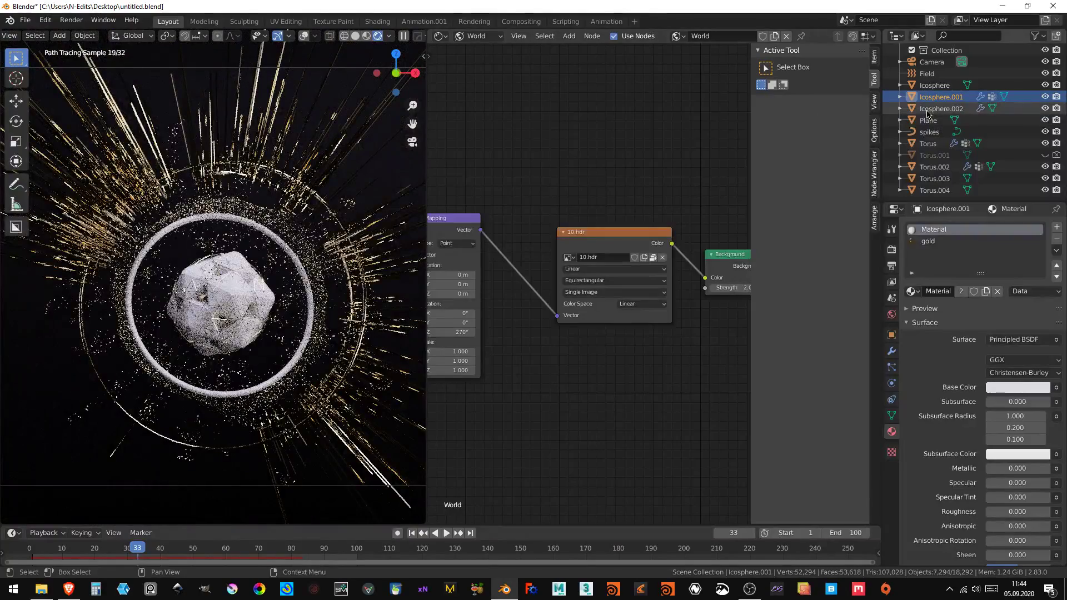
# - Give the inner ring Torus.003 the gold material
pyautogui.click(303, 36)
pyautogui.scroll(2, 217, 278)
pyautogui.scroll(1, 216, 250)
pyautogui.click(209, 193)
pyautogui.click(201, 193)
pyautogui.click(195, 194)
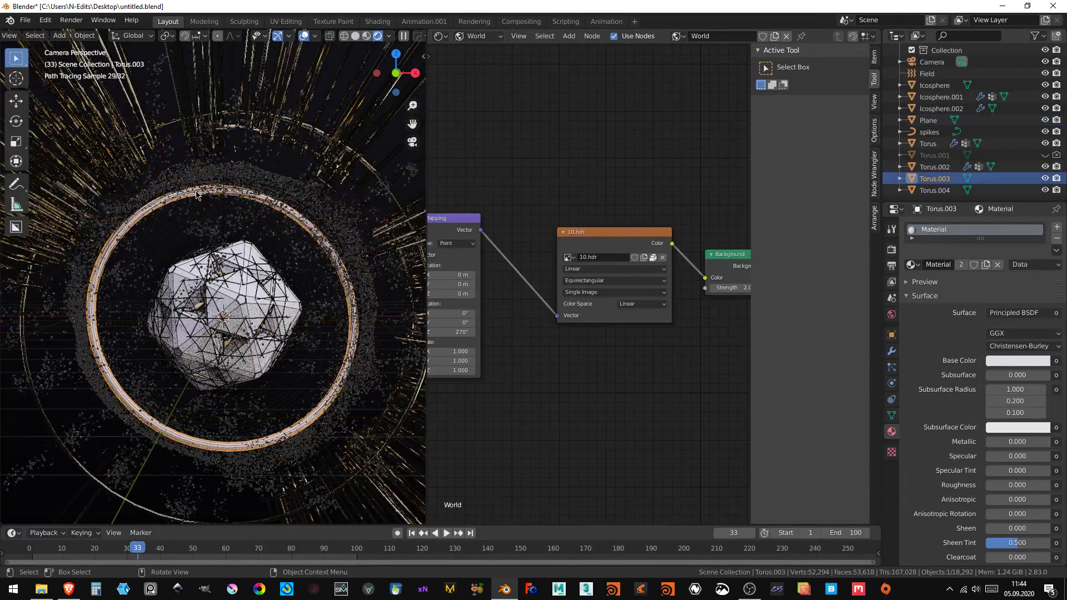
pyautogui.click(911, 264)
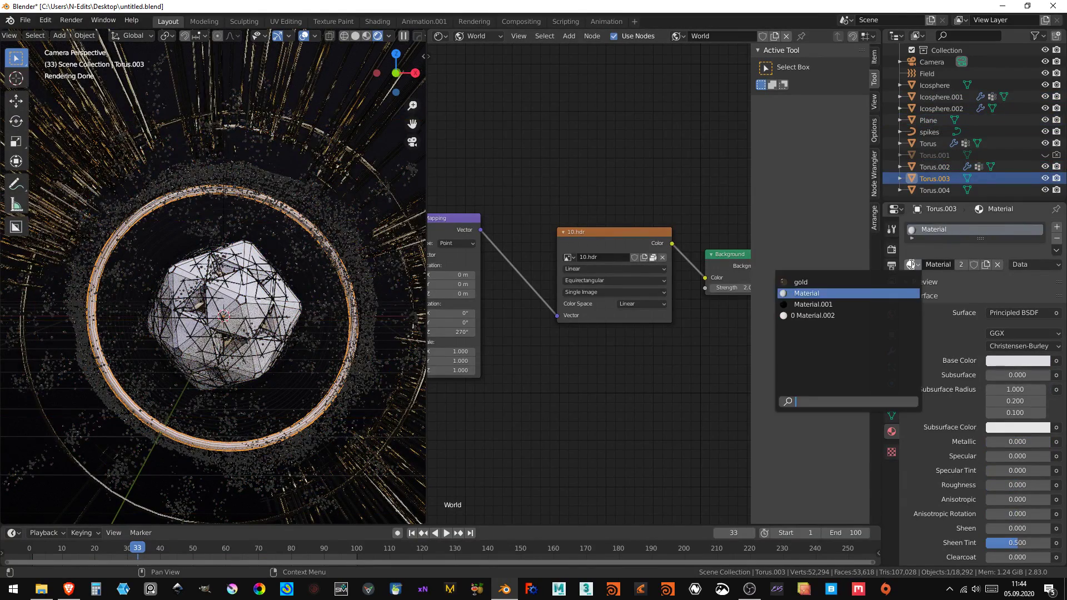
pyautogui.click(866, 284)
# - Hide overlays, save untitled.blend and render the current frame
pyautogui.click(303, 36)
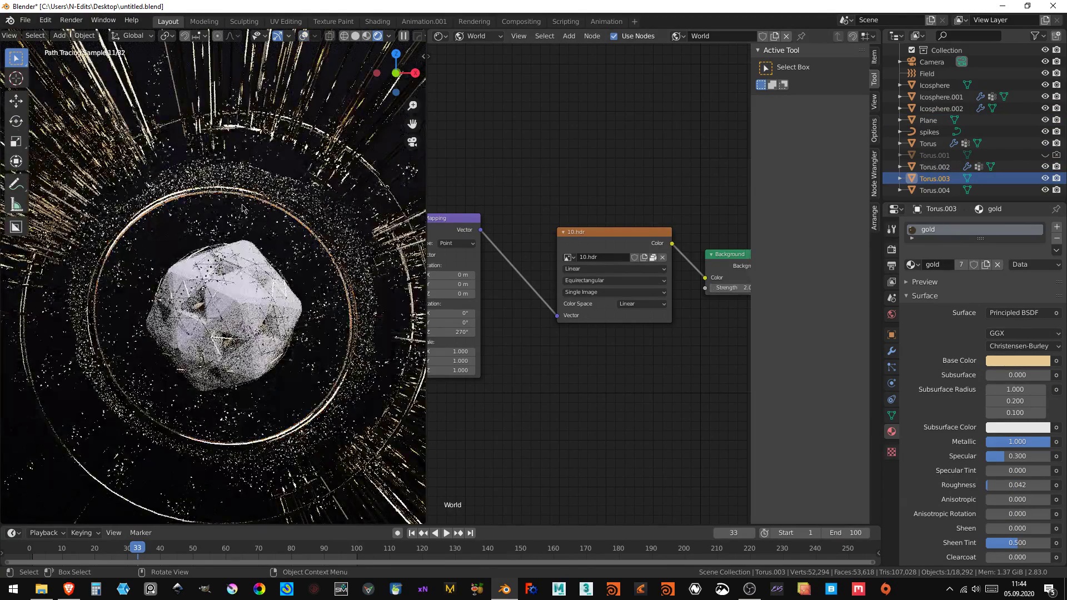
pyautogui.scroll(-3, 268, 252)
pyautogui.hotkey('ctrl', 's')
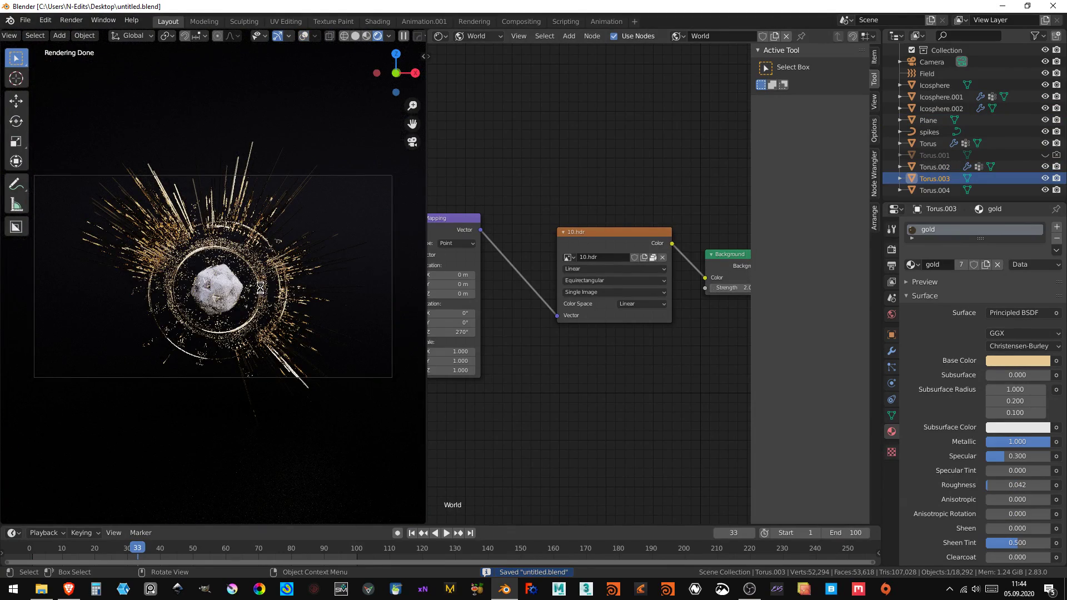
pyautogui.press('F12')
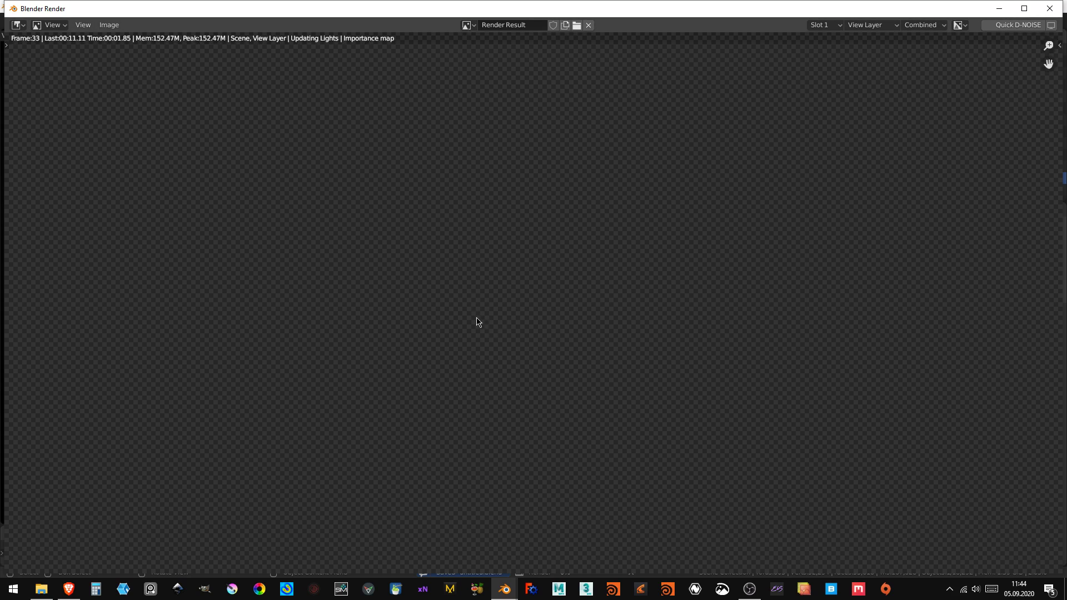
# - Zoom in and out on the Render Result while frame 33 renders
pyautogui.scroll(2, 472, 306)
pyautogui.scroll(3, 500, 309)
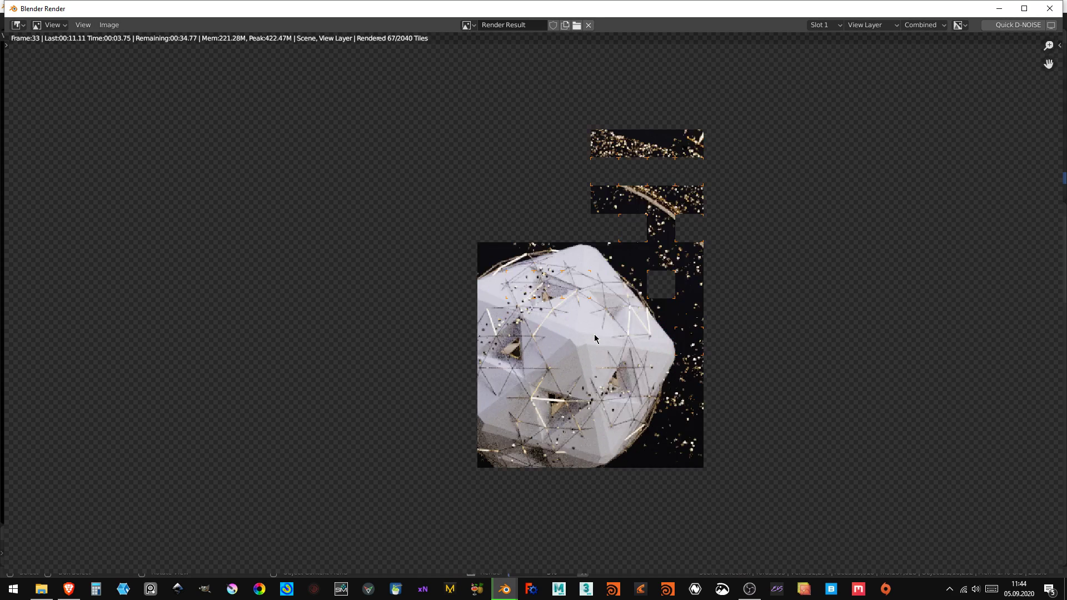
pyautogui.scroll(5, 556, 328)
pyautogui.scroll(-3, 594, 338)
pyautogui.scroll(-1, 594, 338)
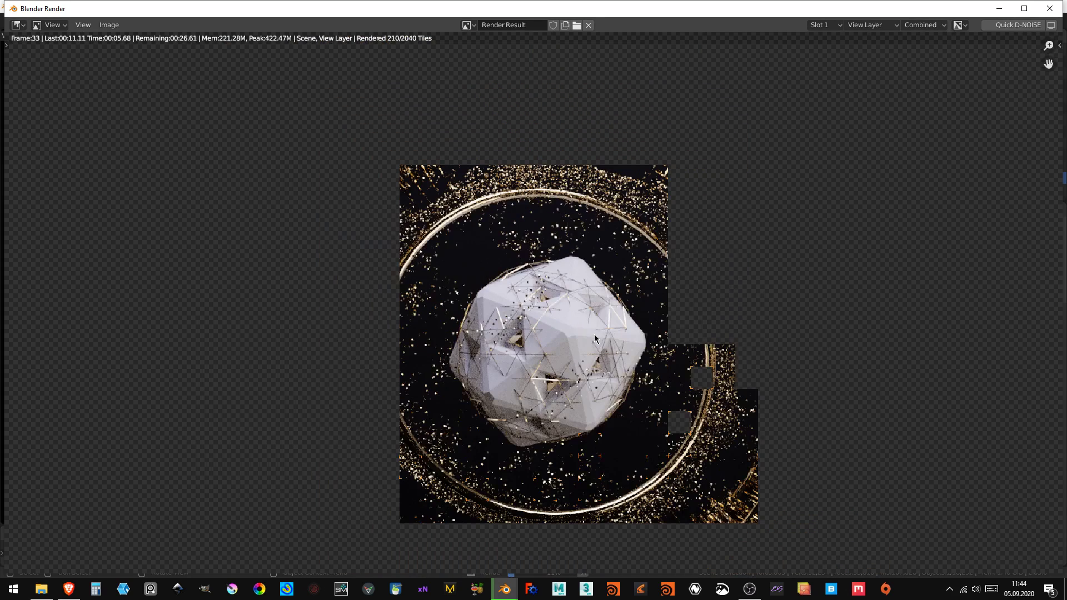
pyautogui.scroll(-2, 590, 356)
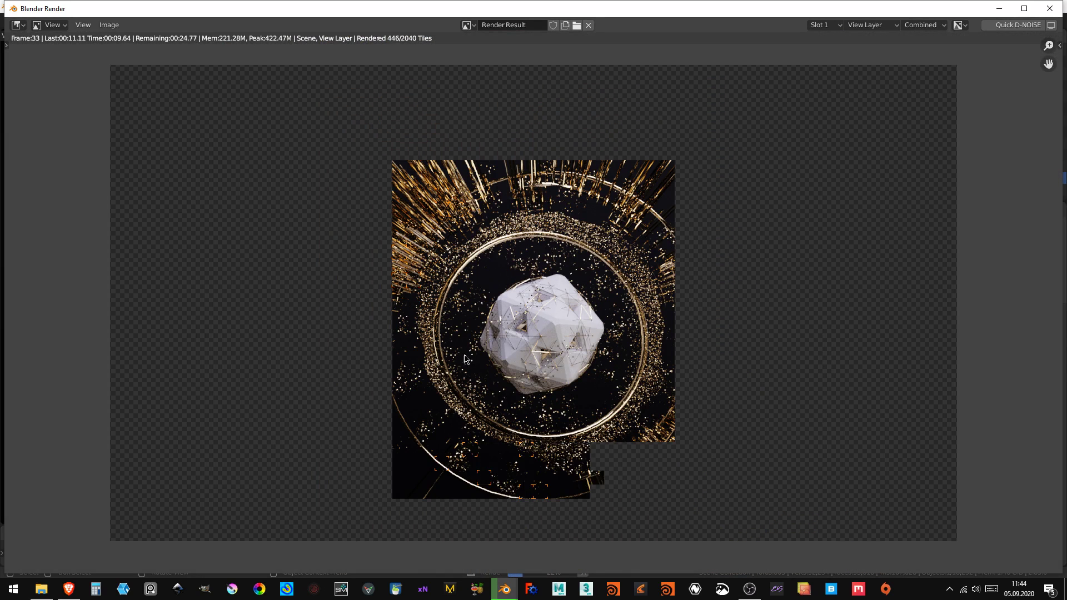
pyautogui.scroll(2, 465, 359)
pyautogui.scroll(-3, 607, 446)
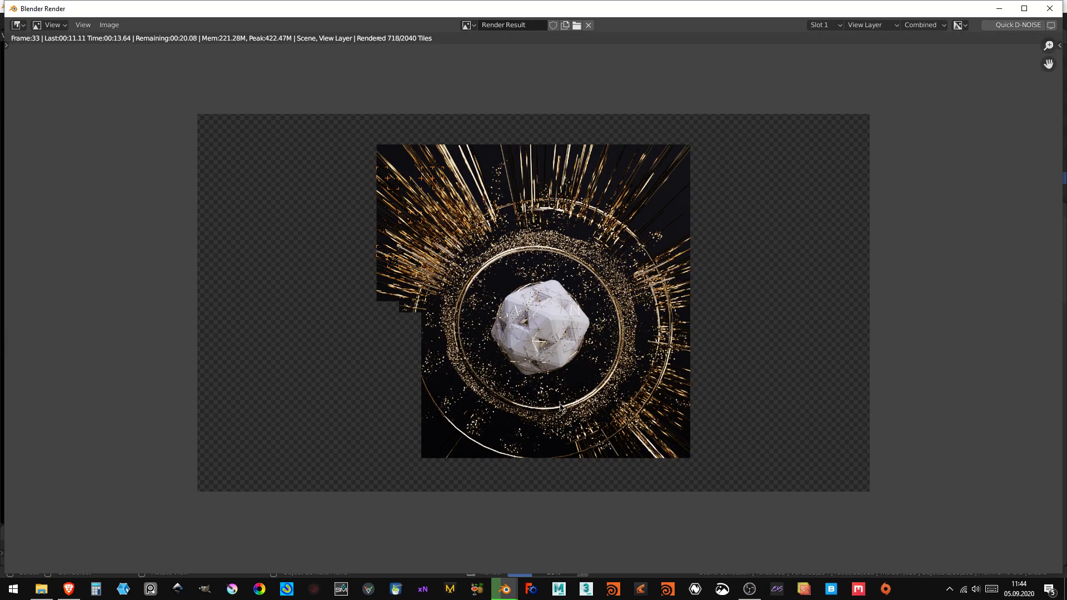
pyautogui.scroll(5, 558, 406)
pyautogui.scroll(1, 562, 398)
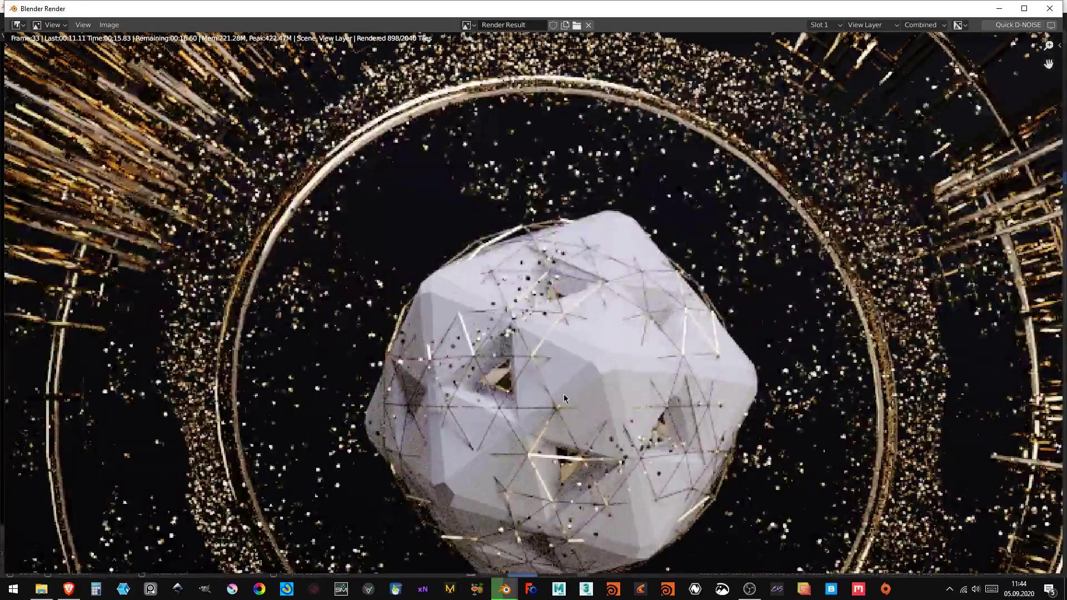
pyautogui.scroll(-2, 564, 394)
pyautogui.scroll(-2, 560, 398)
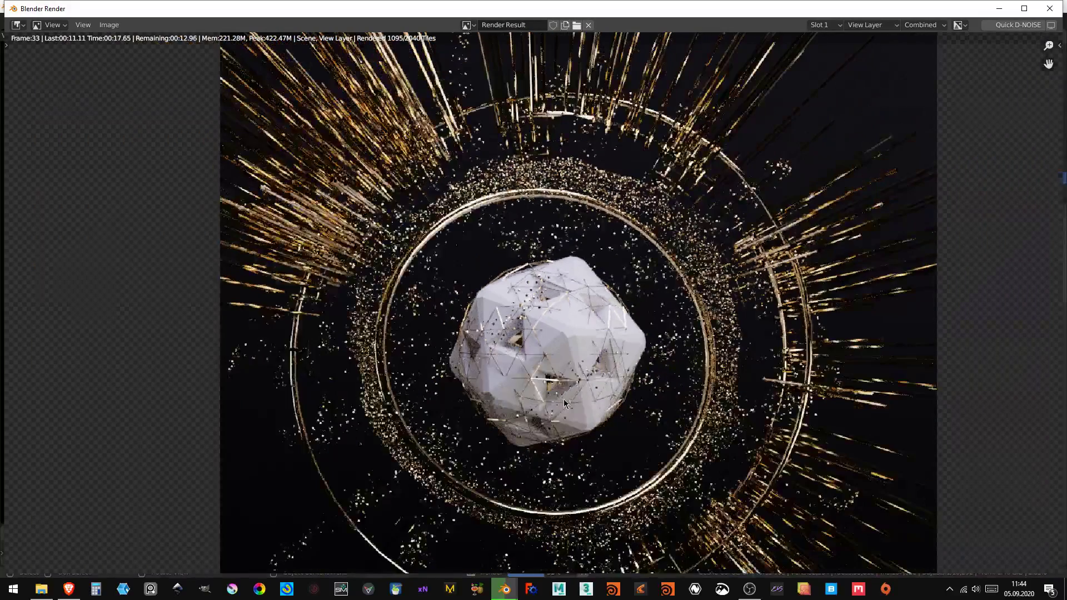
pyautogui.scroll(-2, 563, 399)
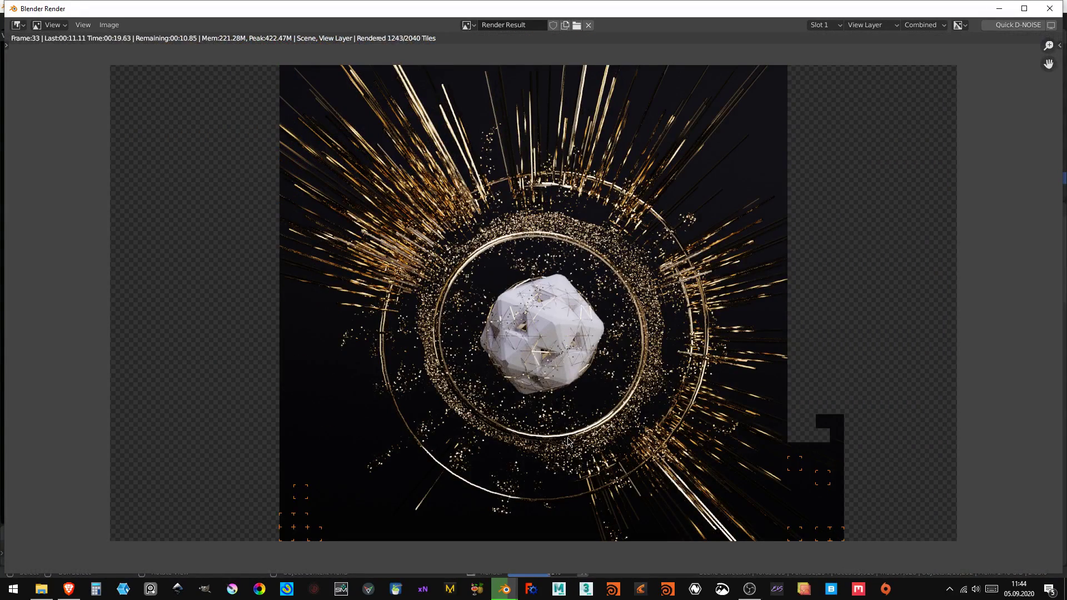
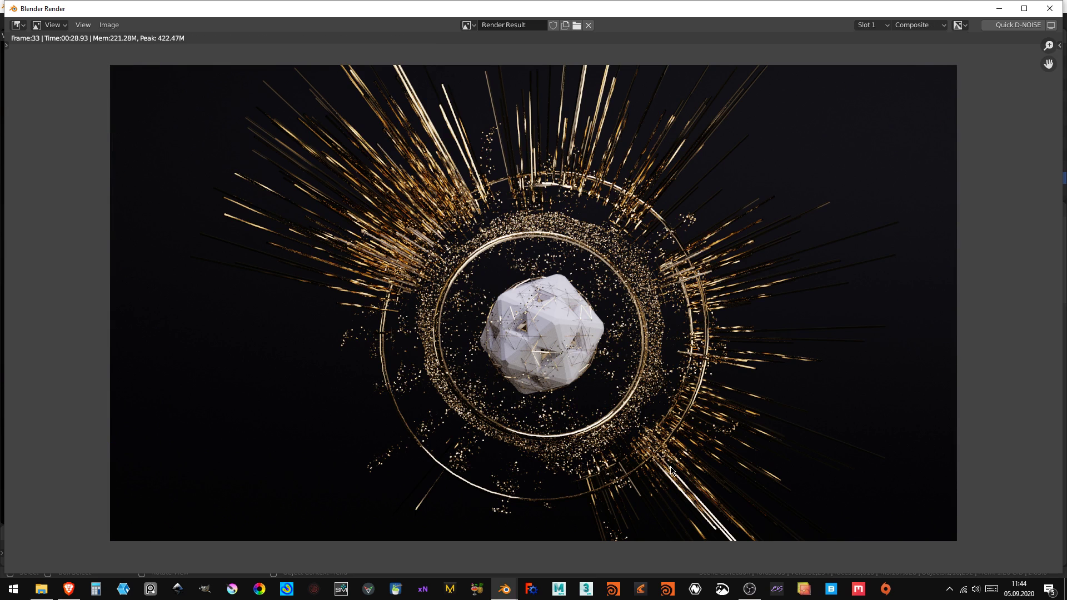
# - Zoom around the finished frame 33 gold-ring render, then close the Blender Render window
pyautogui.scroll(-1, 689, 420)
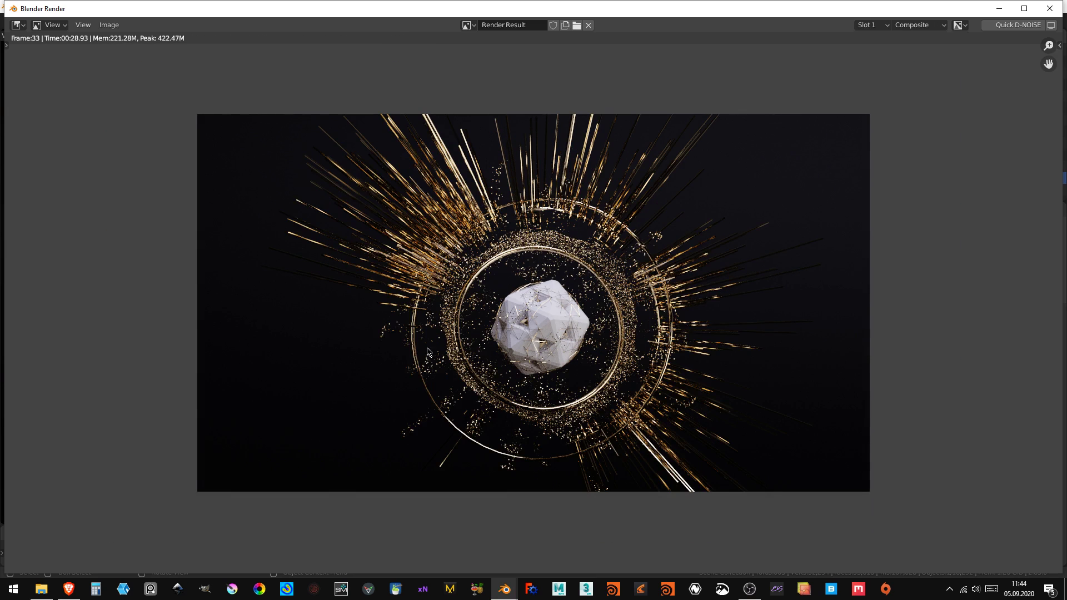
pyautogui.scroll(3, 564, 378)
pyautogui.scroll(-1, 566, 374)
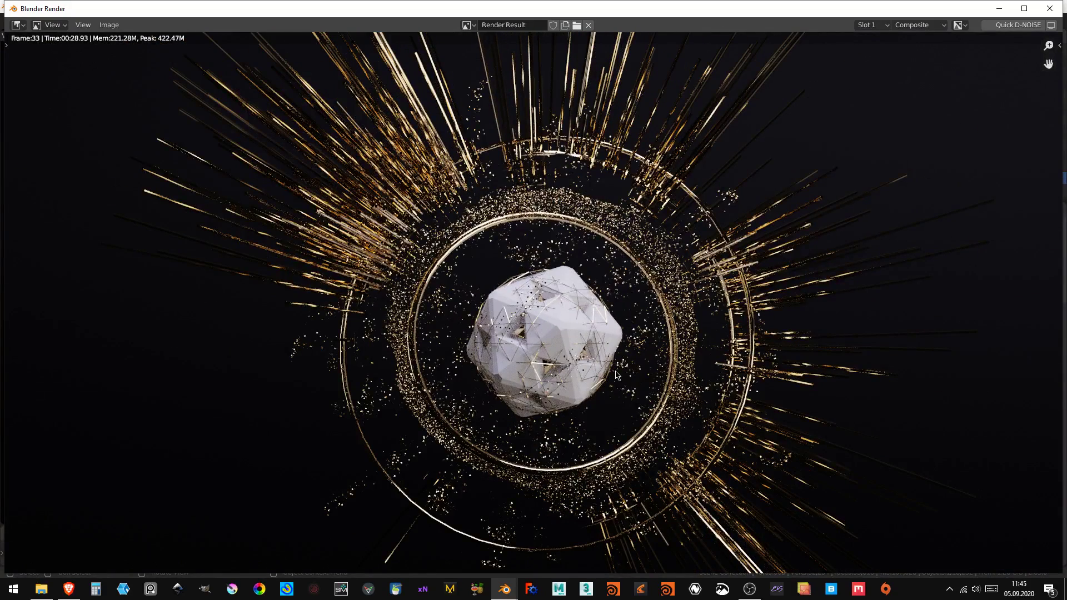
pyautogui.scroll(-1, 615, 376)
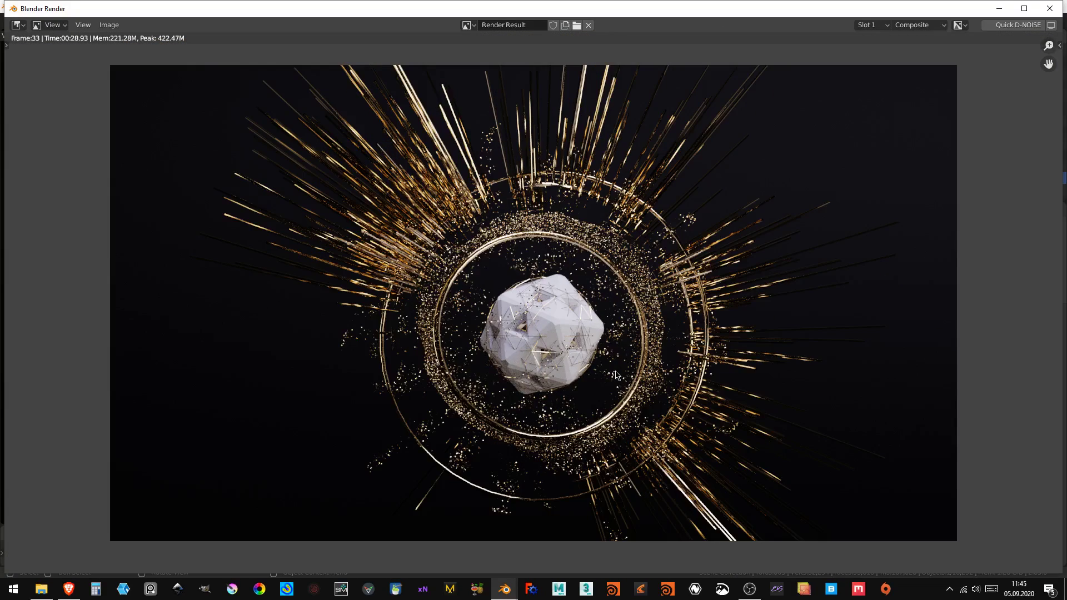
pyautogui.click(1050, 8)
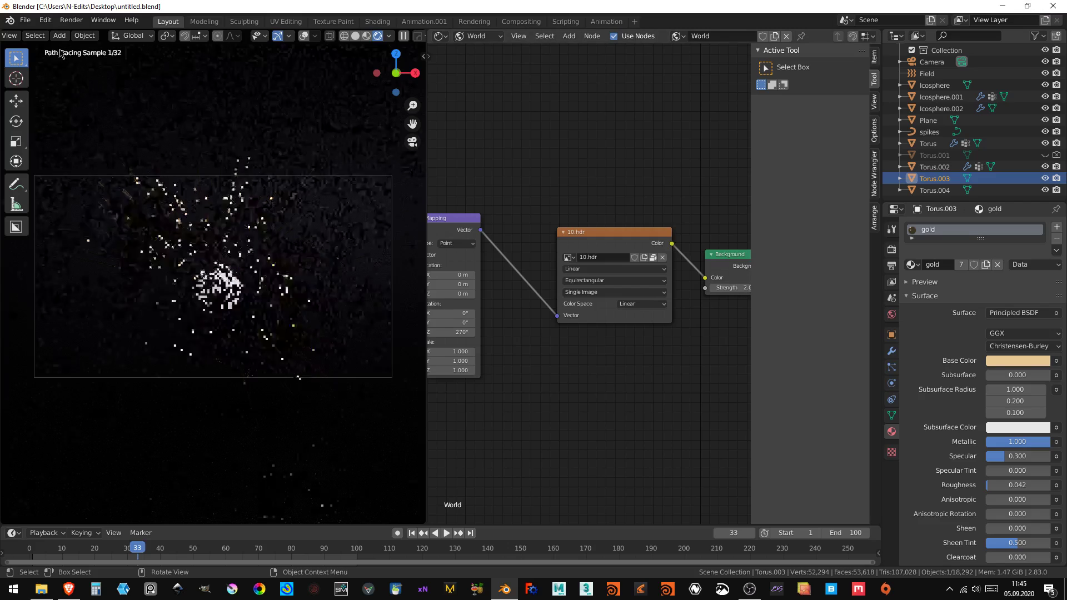
# - Save the file, show overlays in solid shading, and enable depth of field on the Camera
pyautogui.hotkey('ctrl', 's')
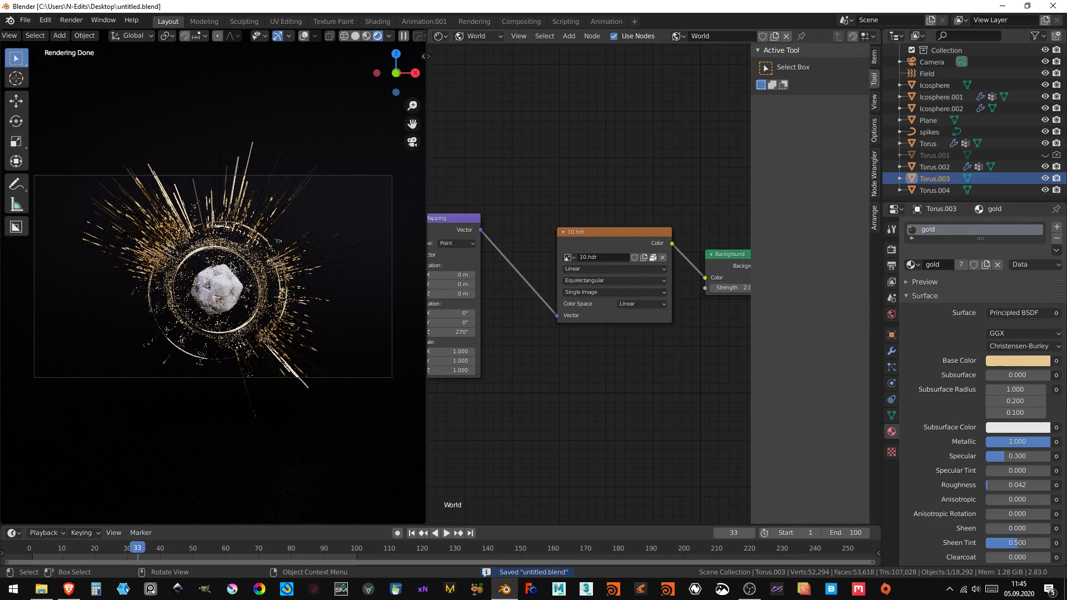
pyautogui.scroll(3, 366, 72)
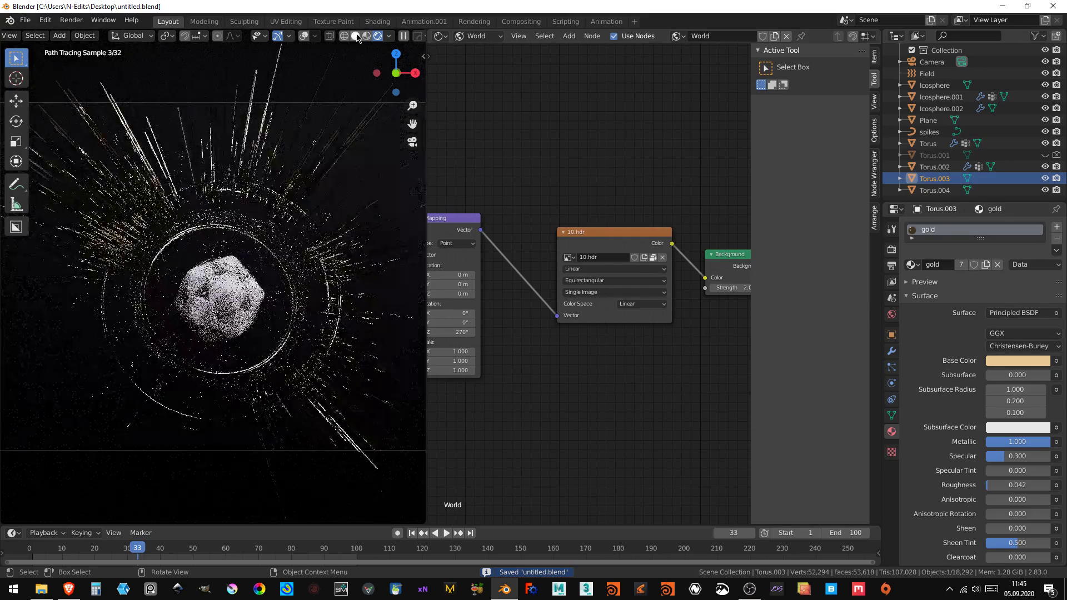
pyautogui.click(303, 37)
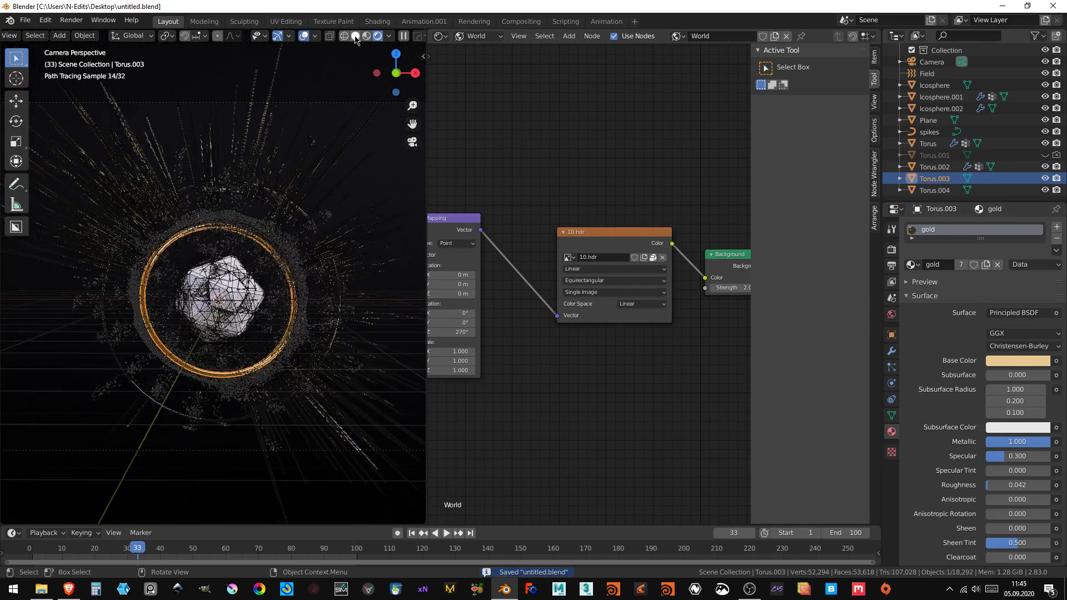
pyautogui.click(356, 37)
pyautogui.scroll(-3, 345, 251)
pyautogui.moveTo(345, 251); pyautogui.dragTo(282, 248, button='middle')
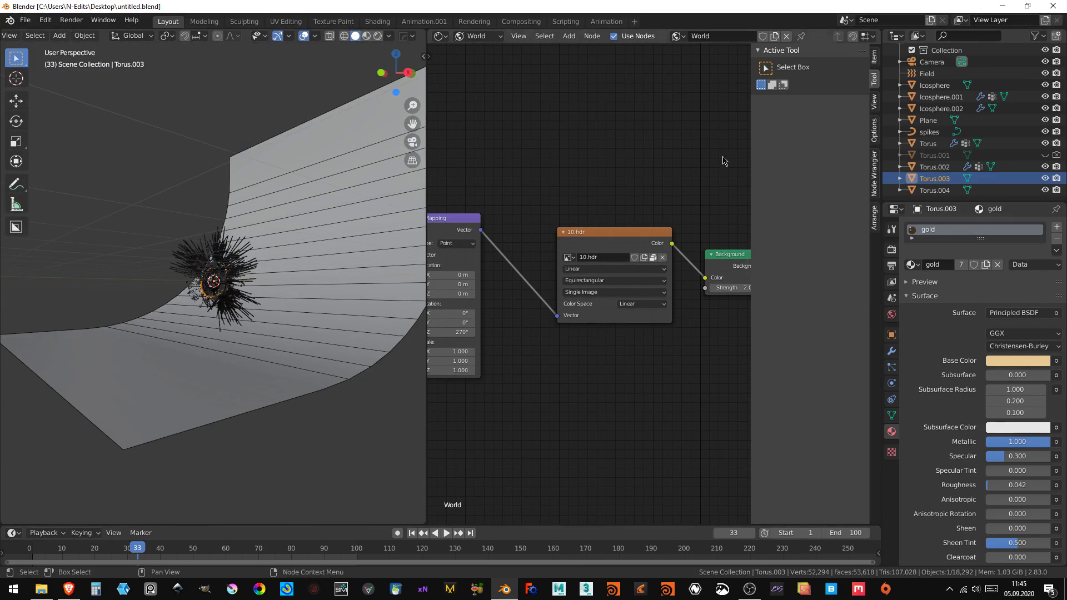
pyautogui.scroll(1, 944, 116)
pyautogui.click(931, 74)
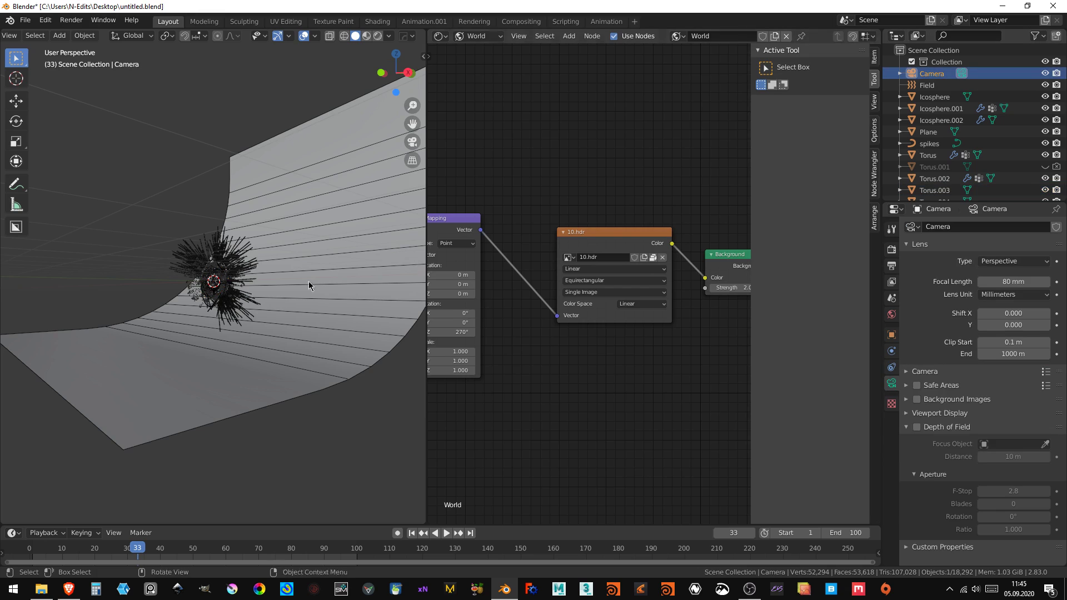
pyautogui.click(917, 427)
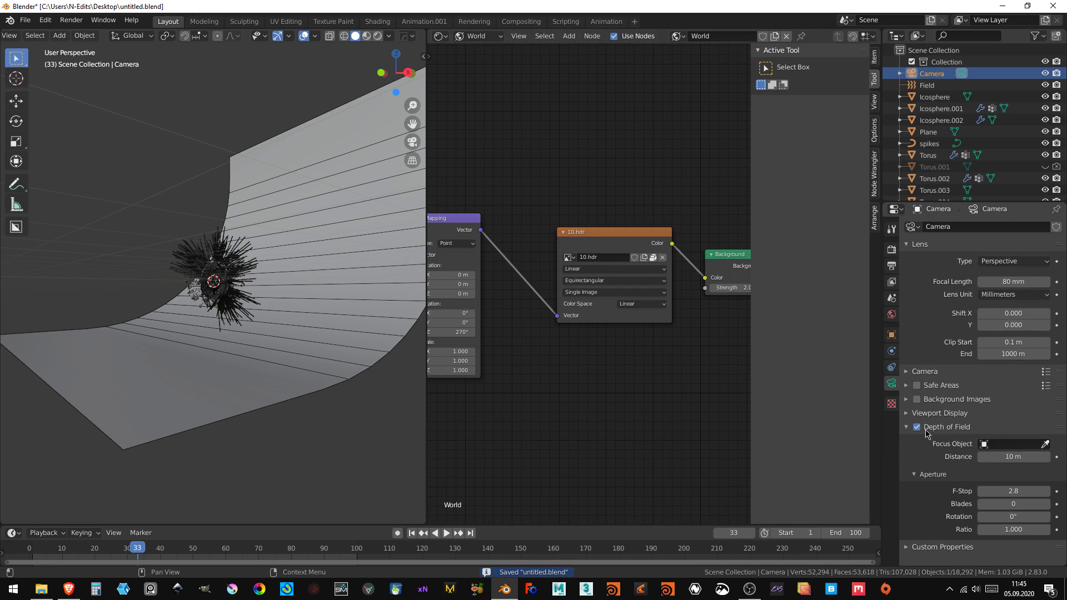
# - Display the camera's DoF limits, set focus distance 16 m and 5 aperture blades
pyautogui.click(907, 414)
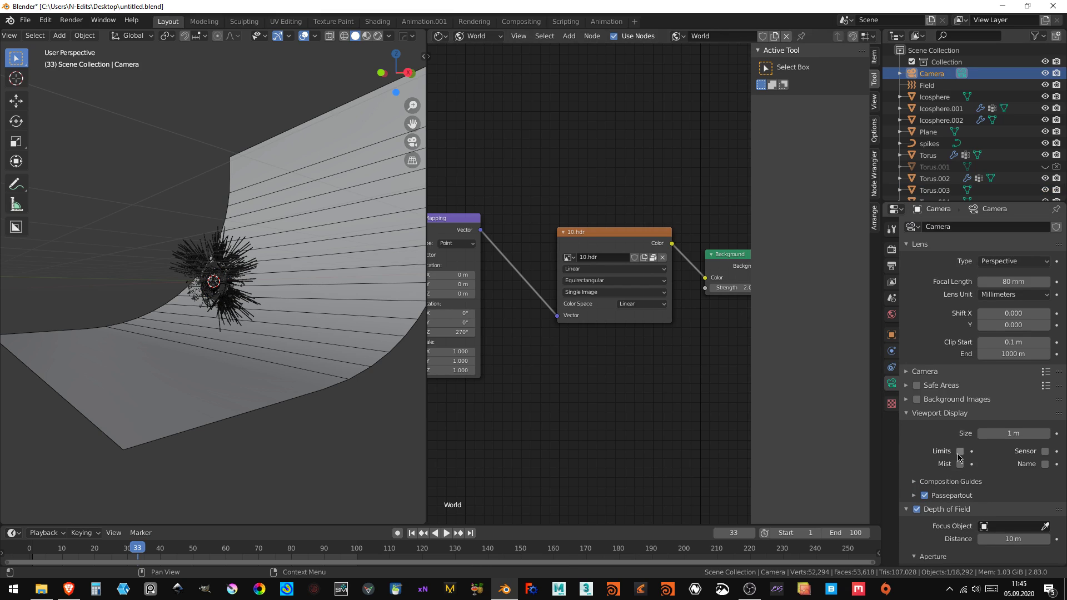
pyautogui.moveTo(200, 278); pyautogui.dragTo(153, 282, button='middle')
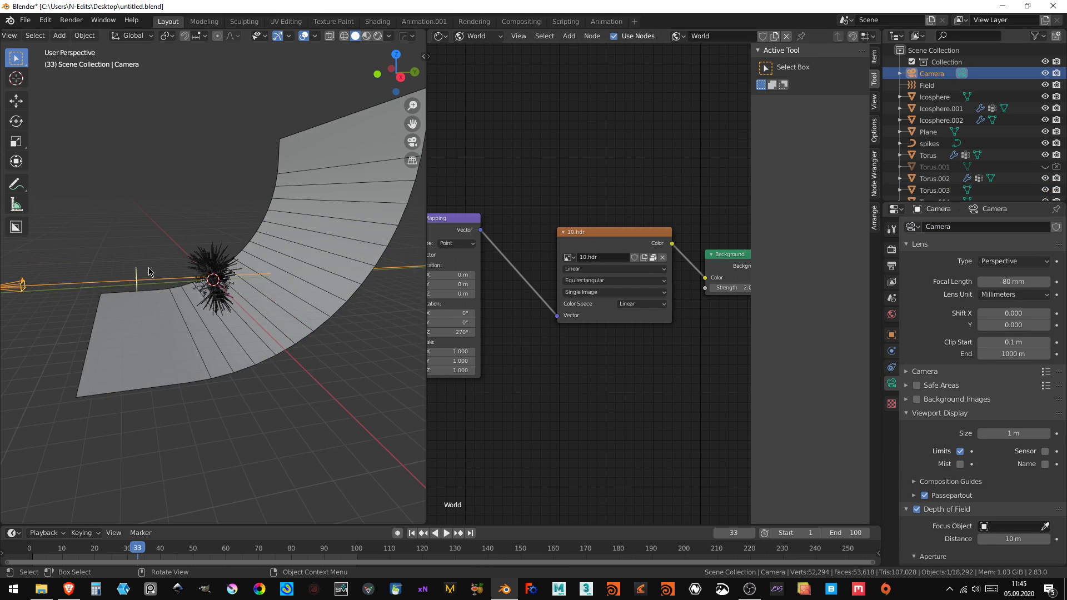
pyautogui.press('KP_3')
pyautogui.scroll(1, 163, 269)
pyautogui.scroll(5, 125, 268)
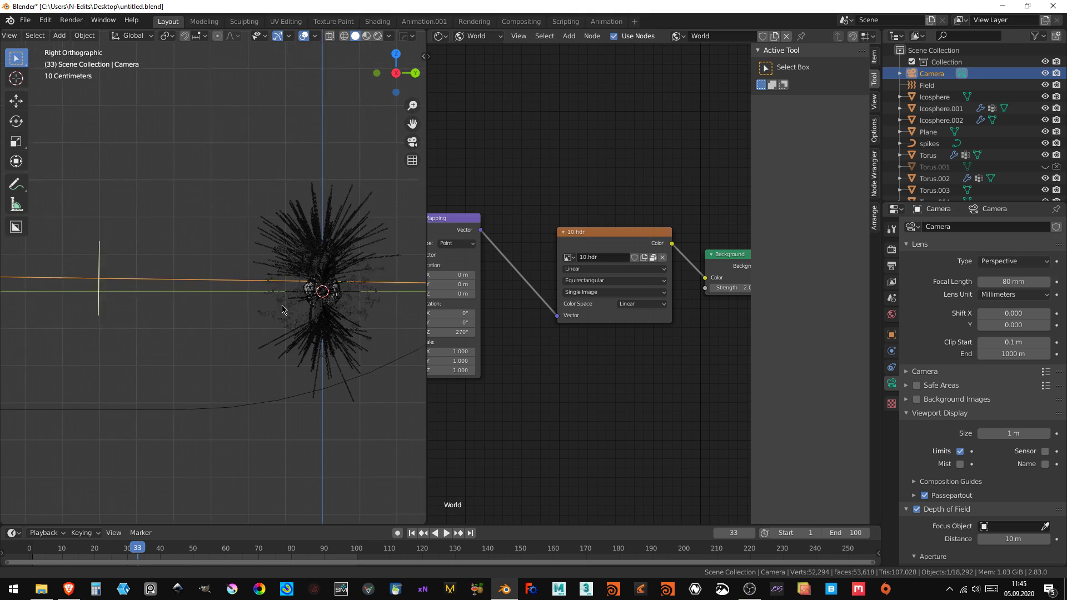
pyautogui.moveTo(1013, 538)
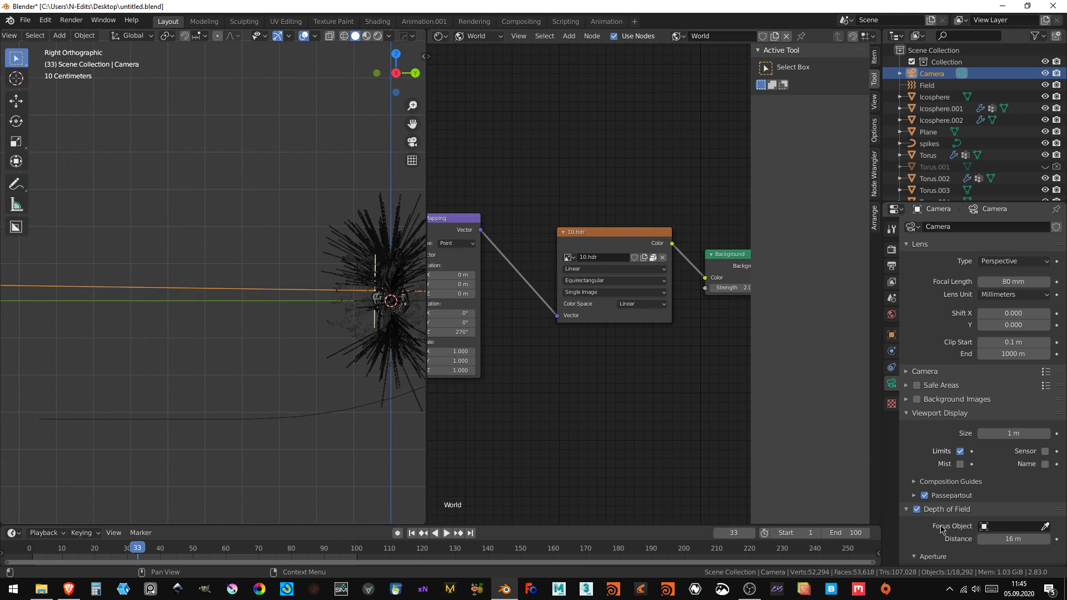
pyautogui.scroll(-3, 284, 249)
pyautogui.scroll(-2, 284, 249)
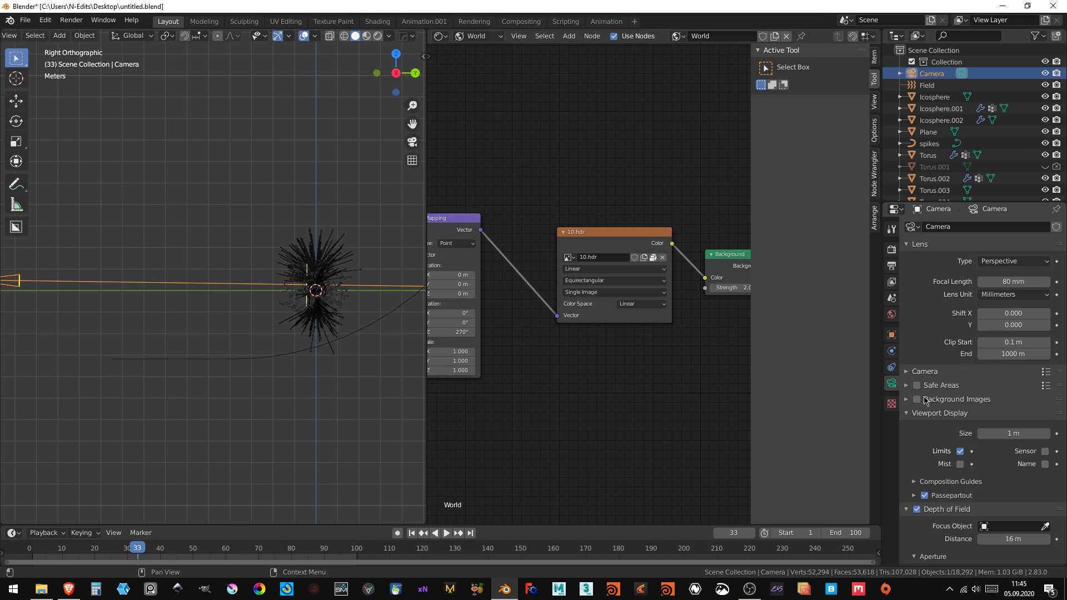
pyautogui.scroll(-3, 934, 438)
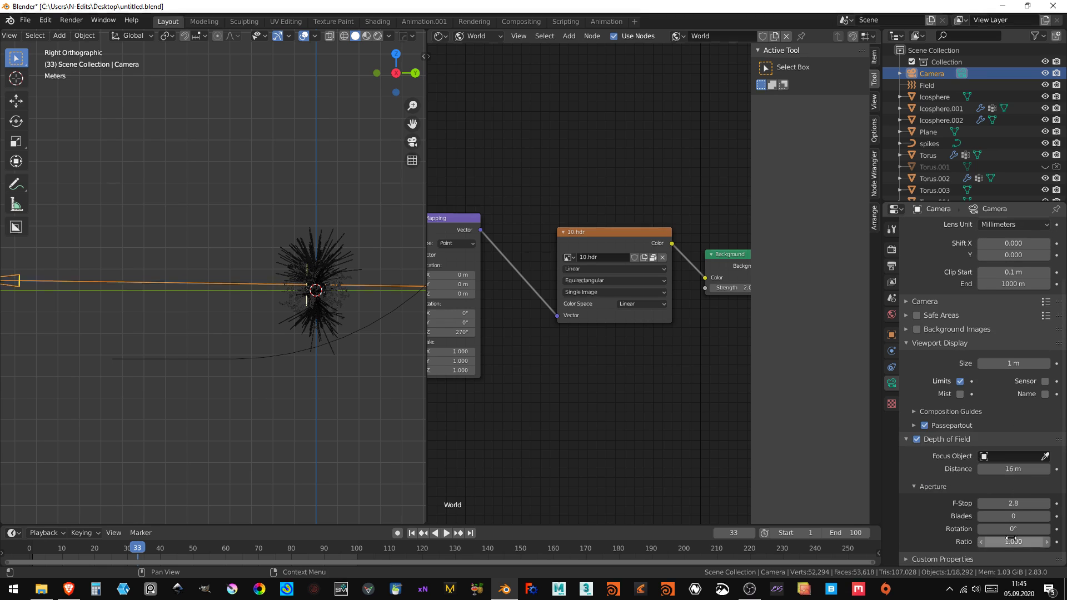
pyautogui.click(1005, 513)
pyautogui.write('5')
pyautogui.press('Return')
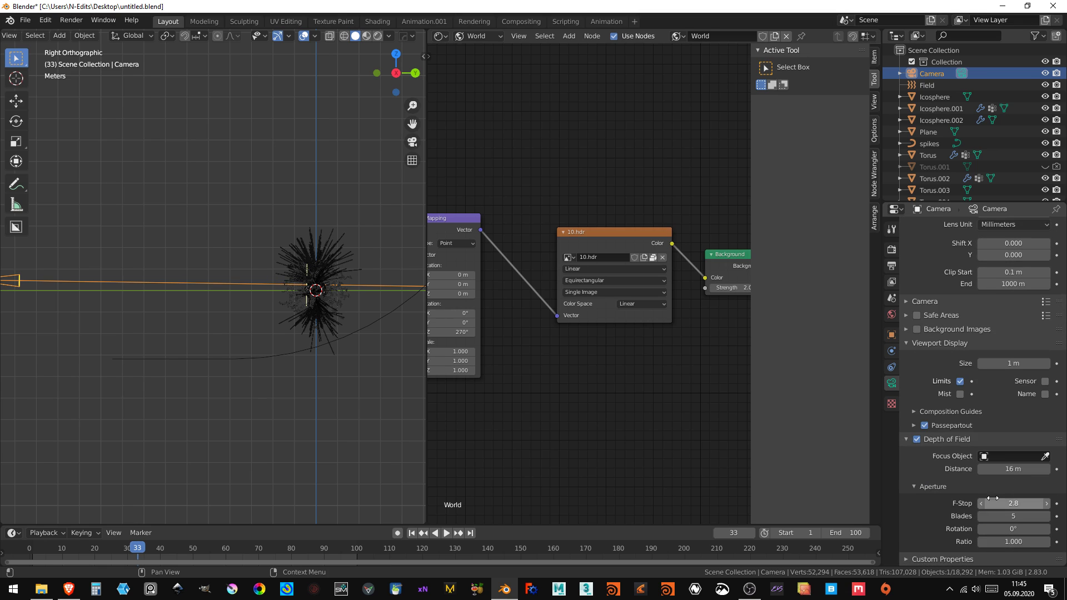
pyautogui.press('KP_0')
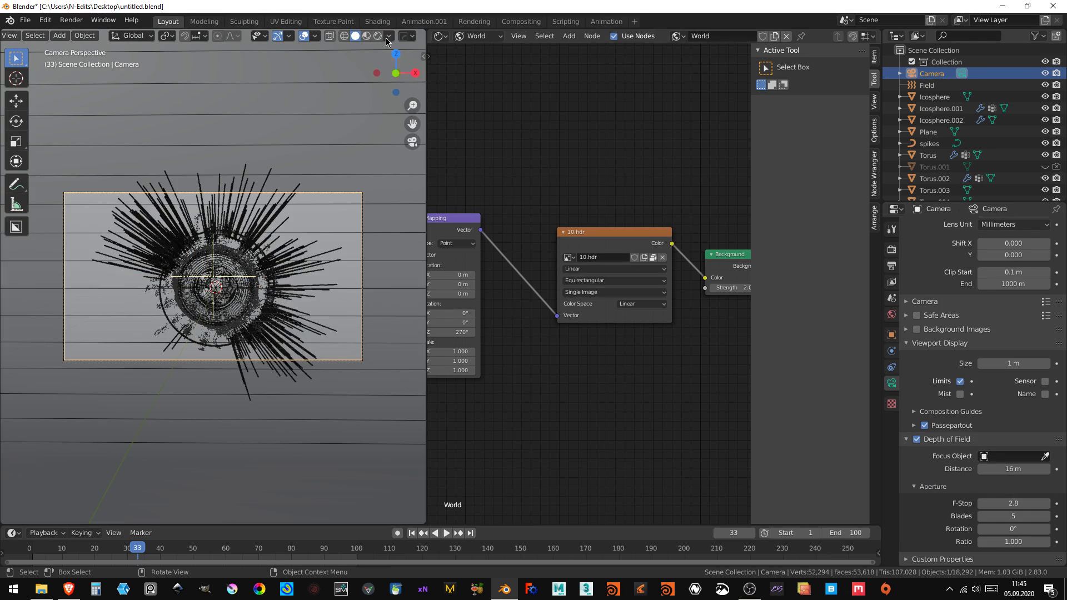
# - Switch to rendered shading, set aperture rotation to 5°, and hide the overlays
pyautogui.click(377, 36)
pyautogui.moveTo(994, 529); pyautogui.dragTo(1000, 528)
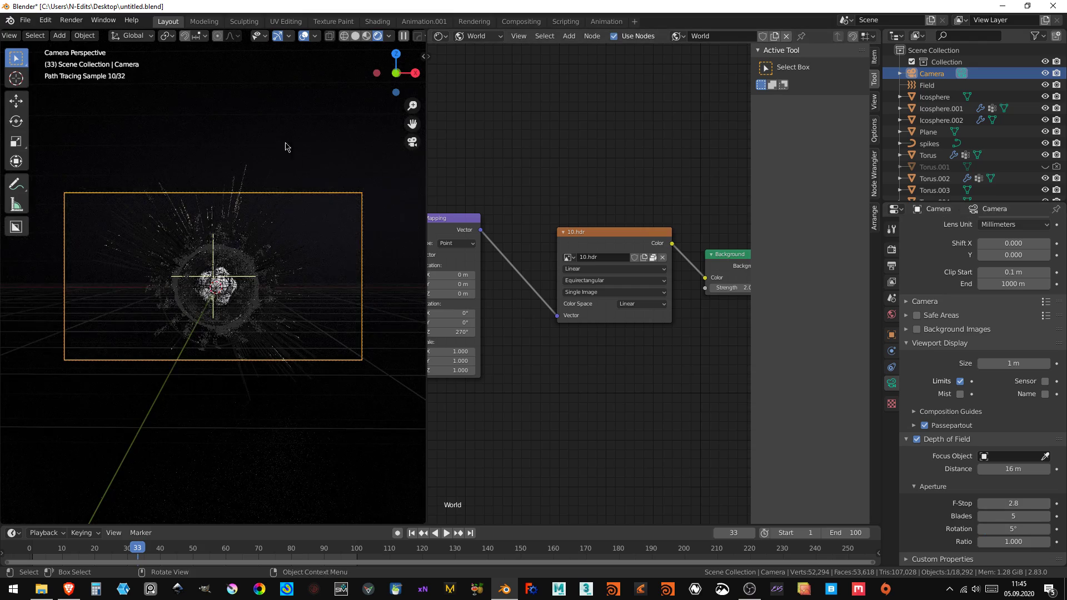
pyautogui.click(304, 36)
pyautogui.scroll(8, 289, 111)
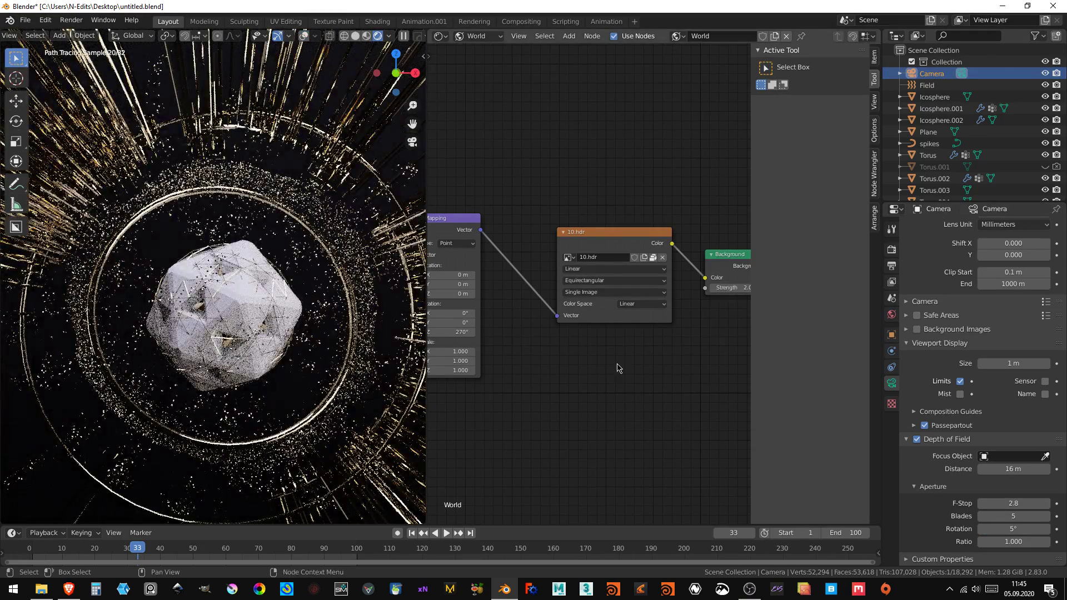
# - Try camera F-Stop values of 0.9 and then 0.1
pyautogui.click(1020, 507)
pyautogui.write('0.9')
pyautogui.press('Return')
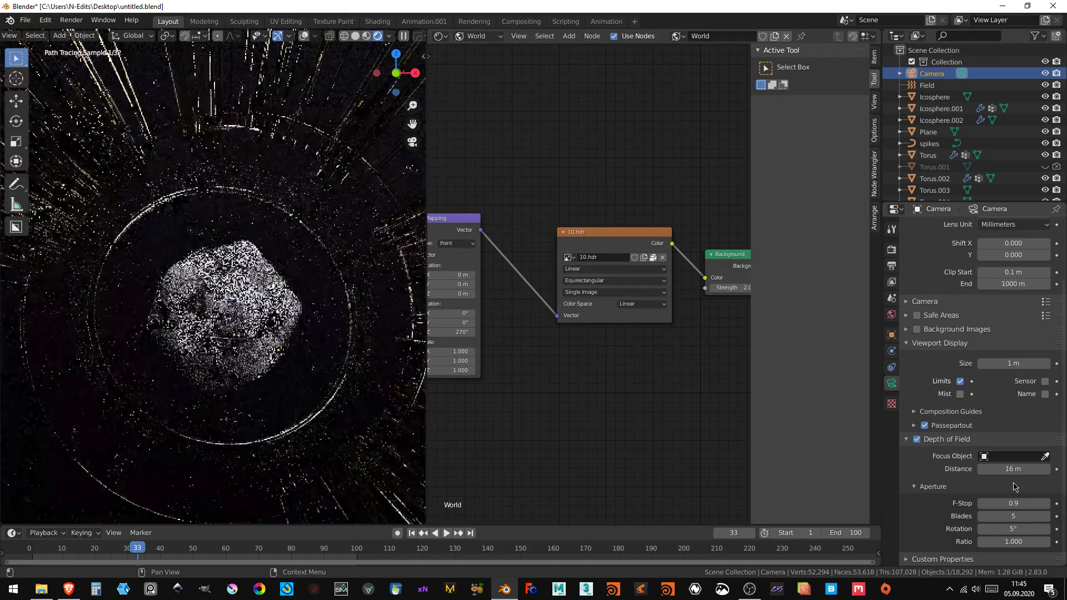
pyautogui.scroll(-3, 317, 166)
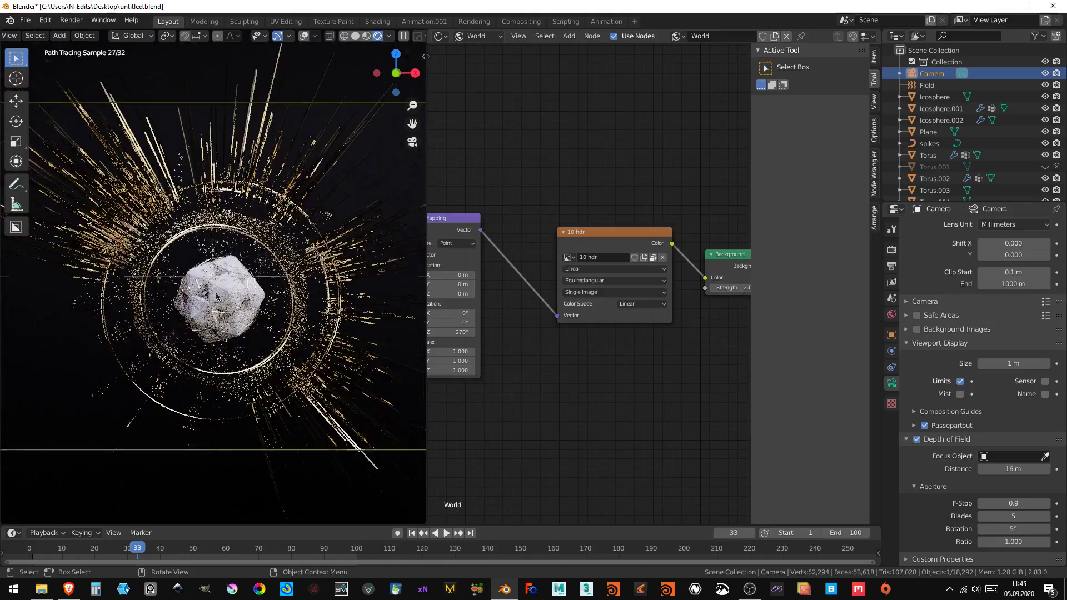
pyautogui.scroll(3, 217, 296)
pyautogui.scroll(2, 216, 296)
pyautogui.scroll(3, 217, 296)
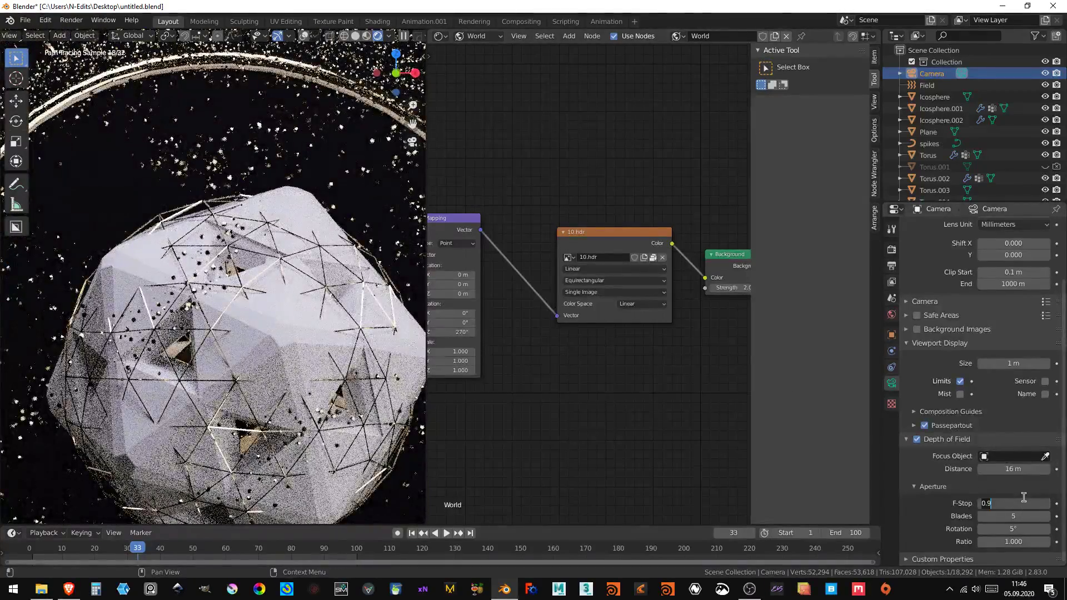
pyautogui.write('0.1')
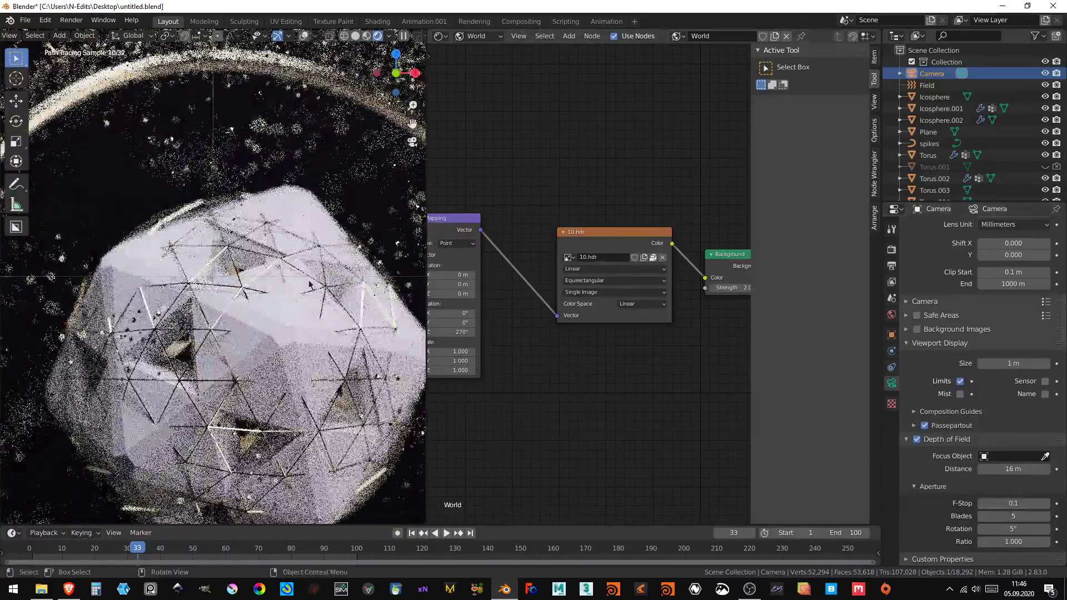
pyautogui.press('Return')
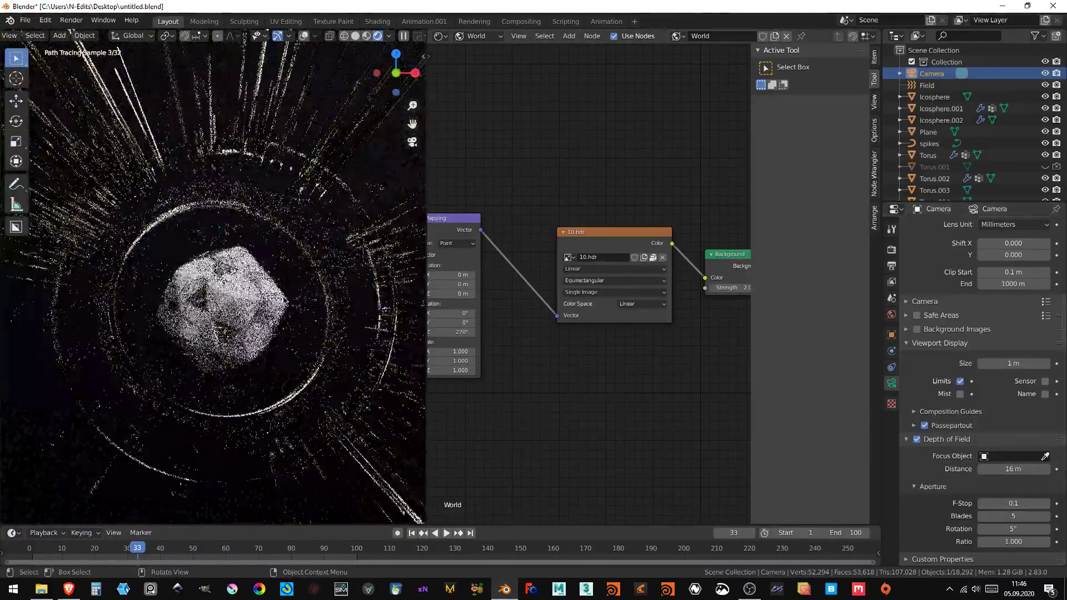
# - Settle on F-Stop 0.7 in camera view and start an F12 render
pyautogui.press('KP_0')
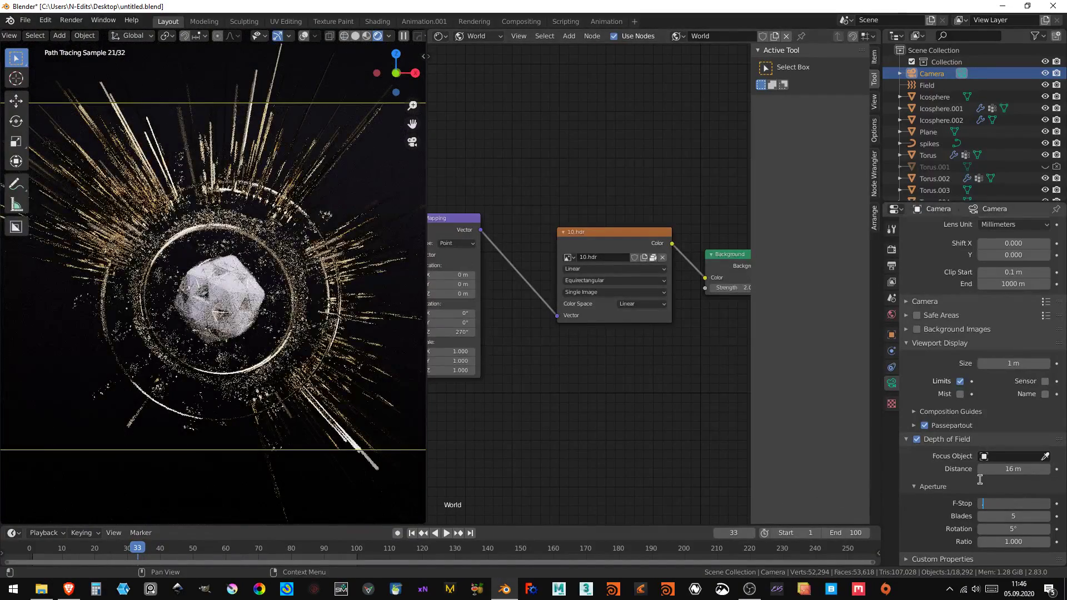
pyautogui.click(1014, 503)
pyautogui.write('7')
pyautogui.press('Return')
pyautogui.scroll(5, 271, 310)
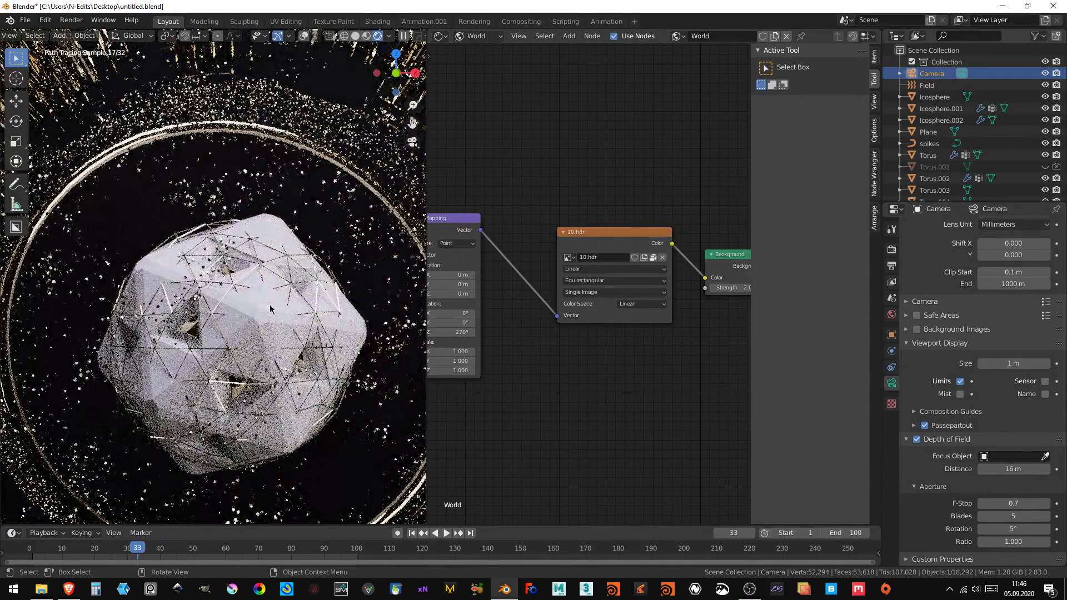
pyautogui.scroll(-5, 265, 331)
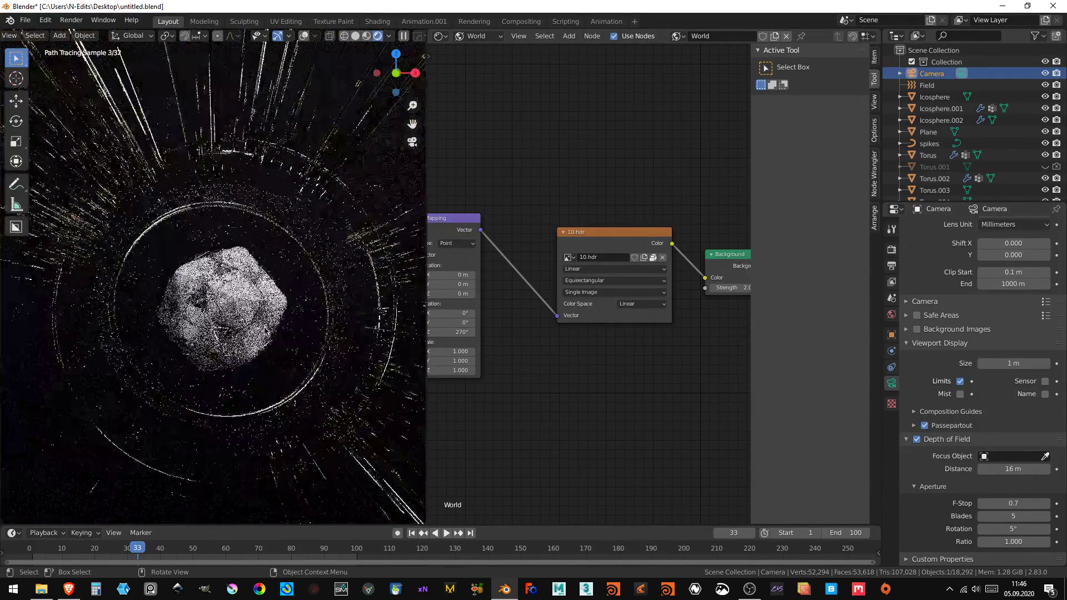
pyautogui.press('F12')
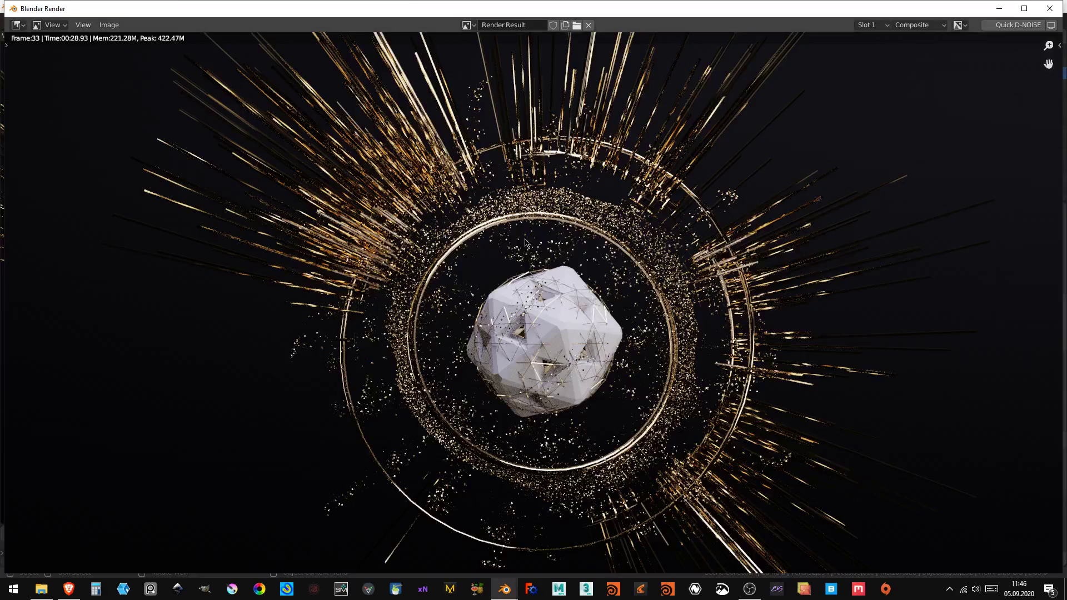
# - Select render slot 2 and render frame 33 into it
pyautogui.click(886, 25)
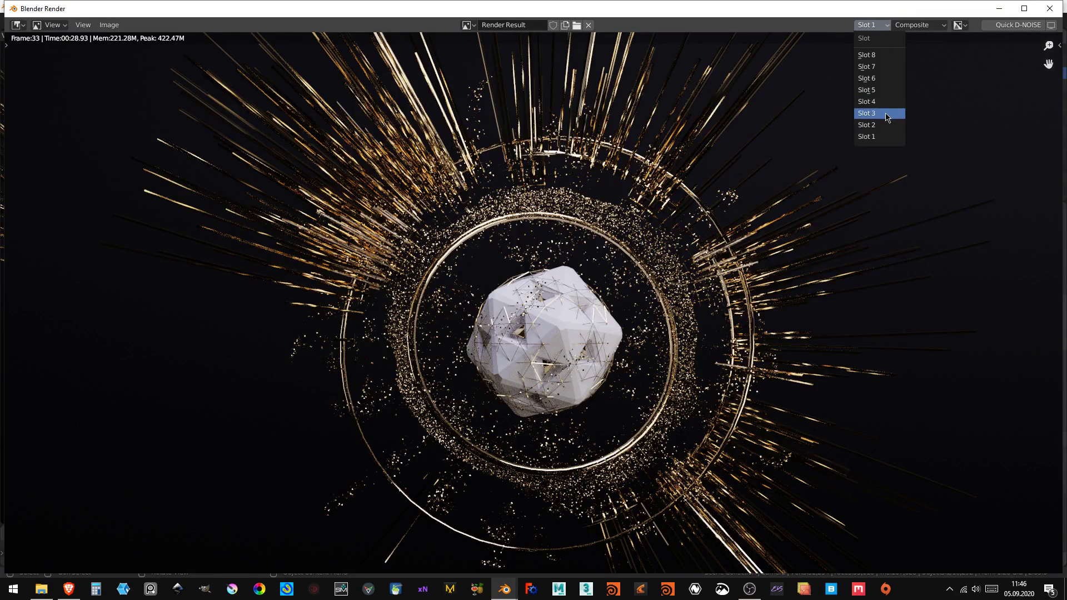
pyautogui.click(887, 124)
pyautogui.press('F12')
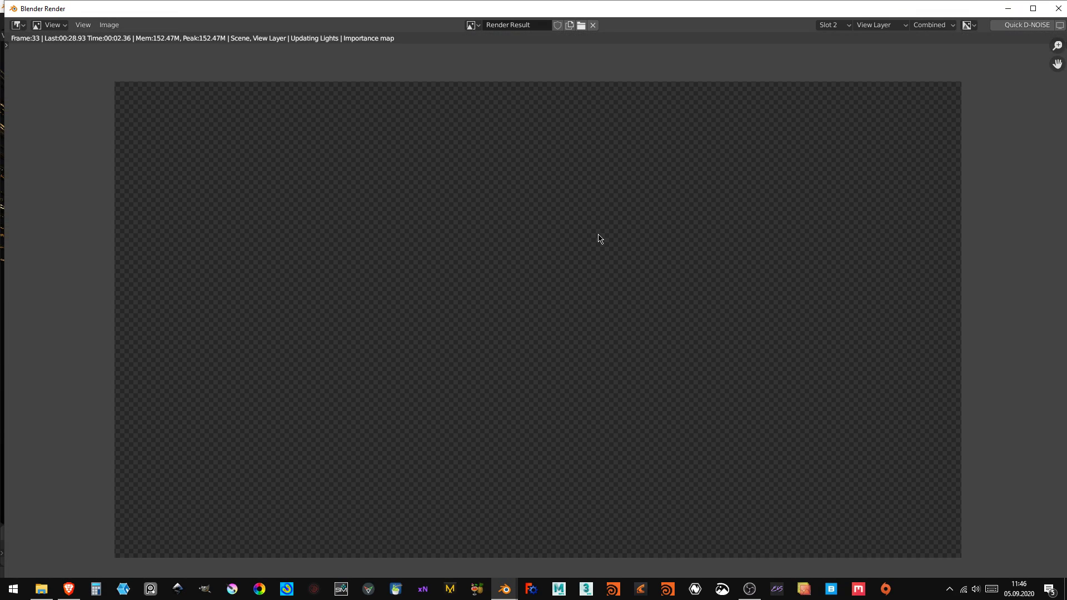
pyautogui.scroll(4, 632, 362)
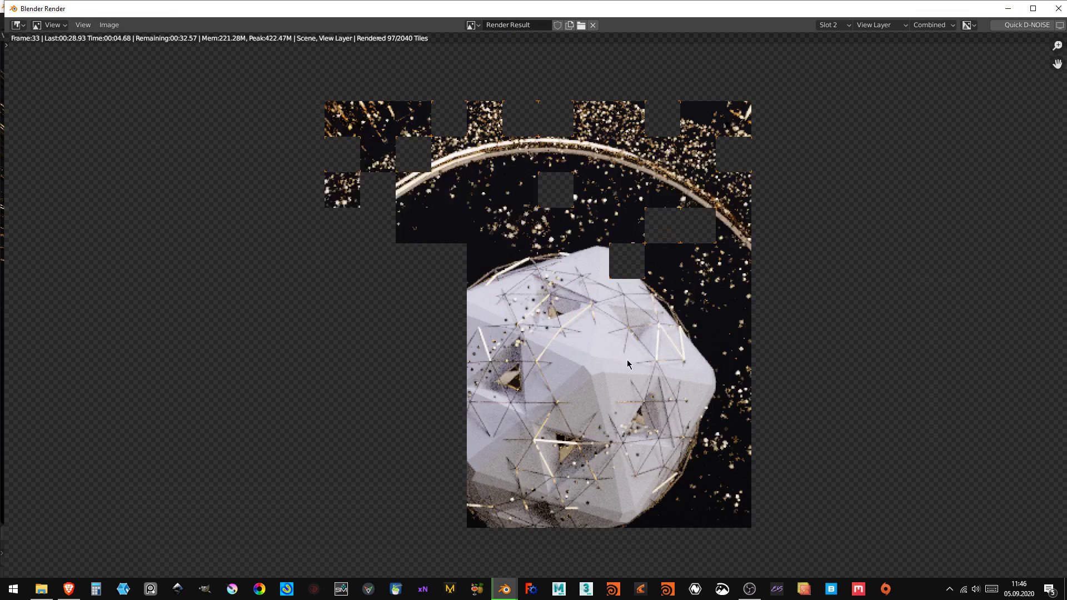
pyautogui.scroll(-3, 632, 362)
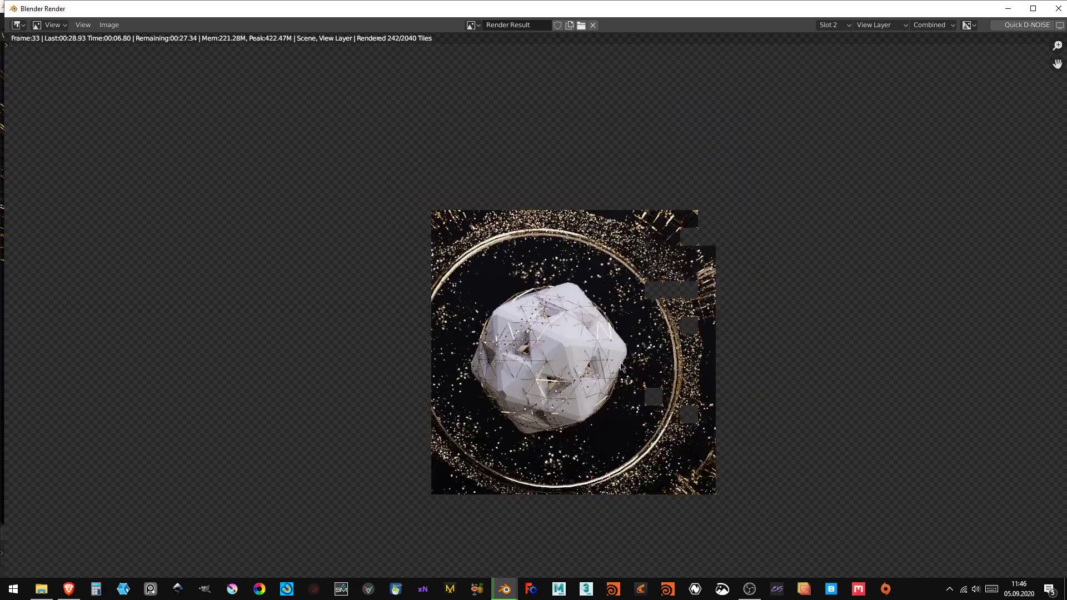
pyautogui.scroll(2, 730, 386)
pyautogui.scroll(-1, 745, 355)
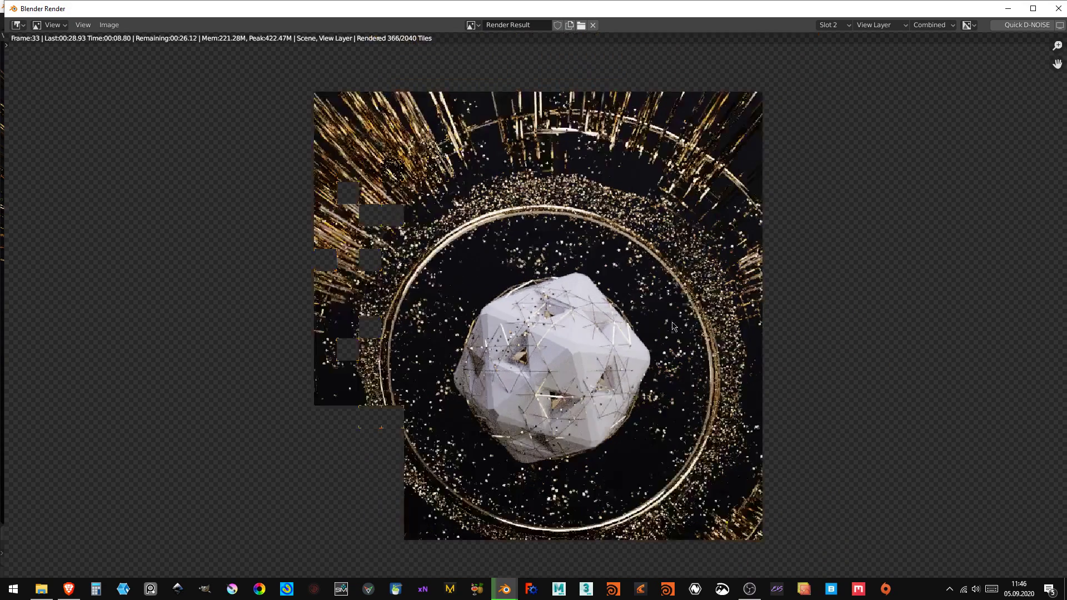
pyautogui.scroll(-1, 717, 344)
# - Zoom and pan around the render as tiles complete, then zoom into the finished image
pyautogui.scroll(1, 672, 325)
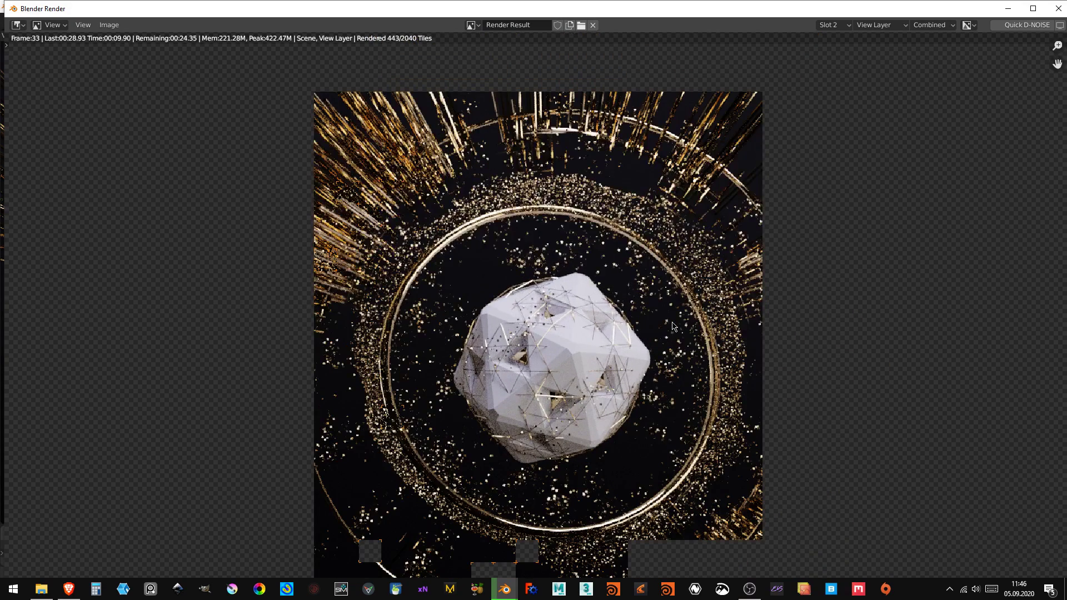
pyautogui.scroll(-1, 672, 326)
pyautogui.scroll(2, 600, 400)
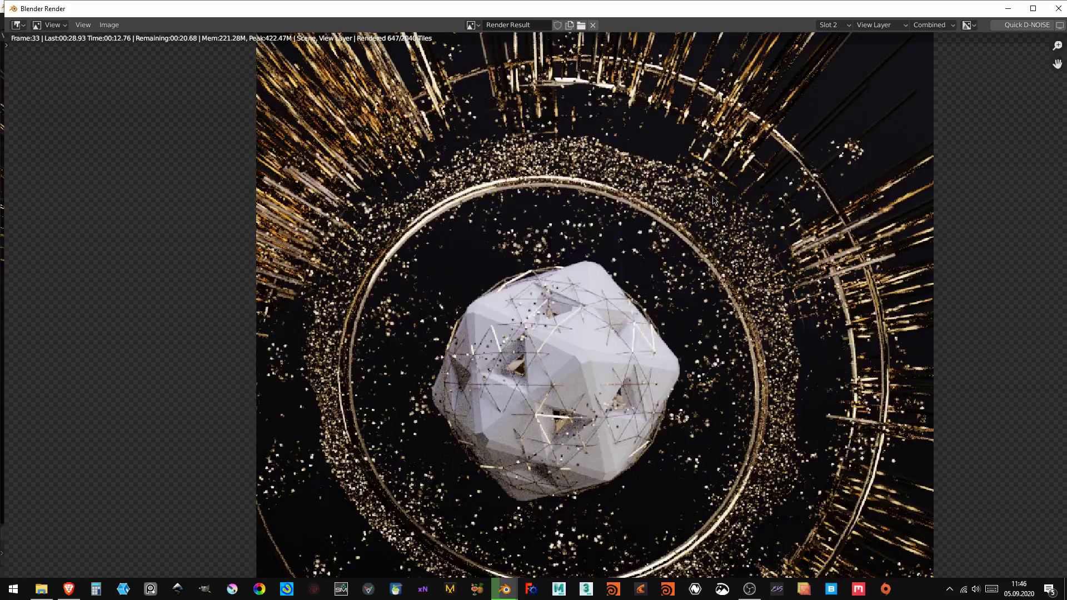
pyautogui.scroll(-1, 644, 289)
pyautogui.scroll(-1, 593, 349)
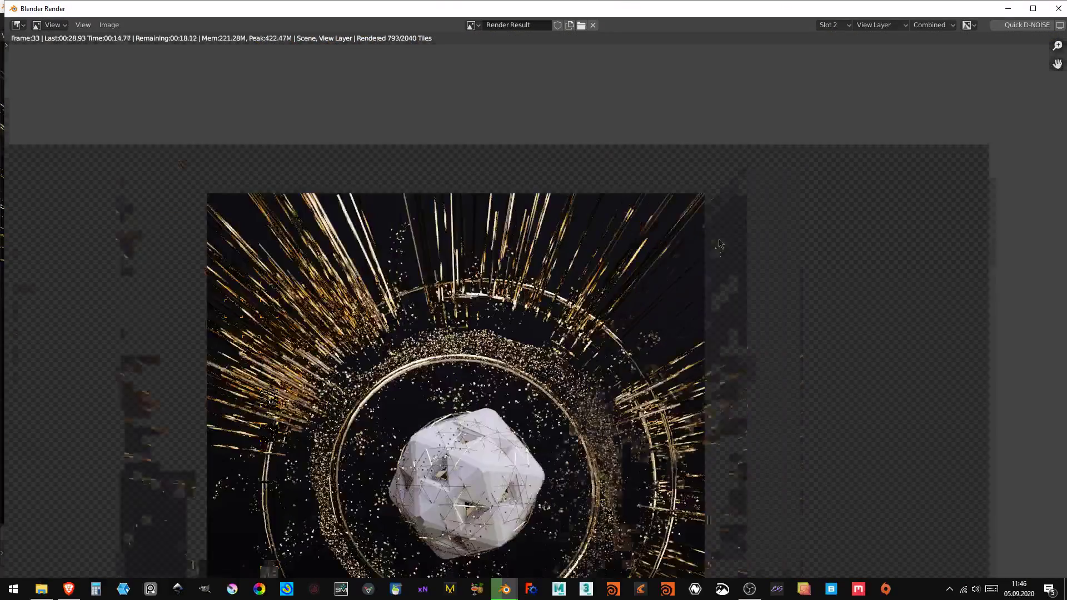
pyautogui.moveTo(745, 189); pyautogui.dragTo(839, 89, button='middle')
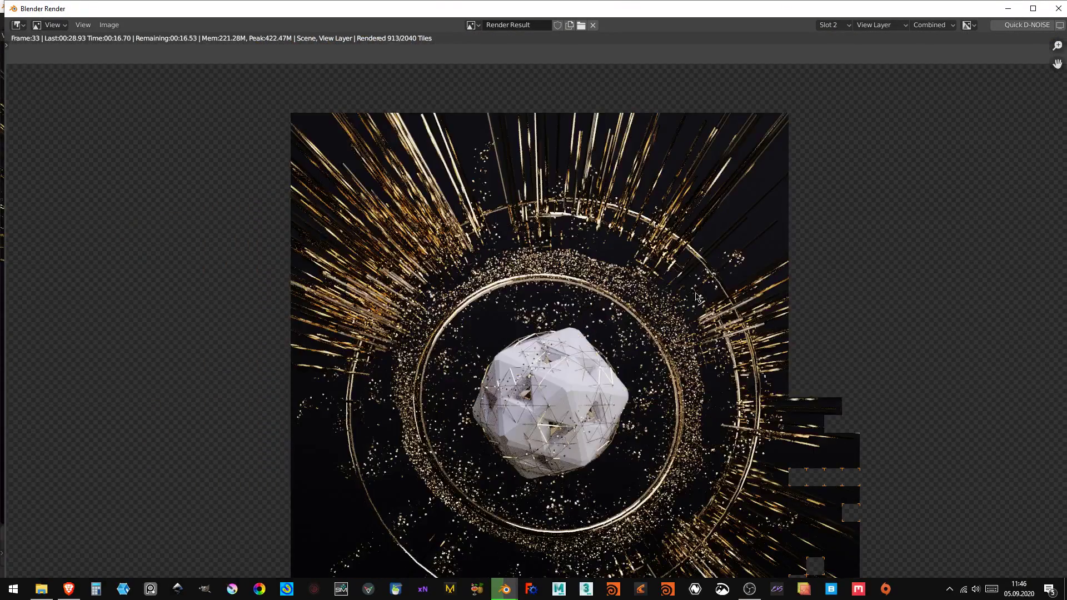
pyautogui.scroll(-1, 689, 311)
pyautogui.scroll(-1, 684, 318)
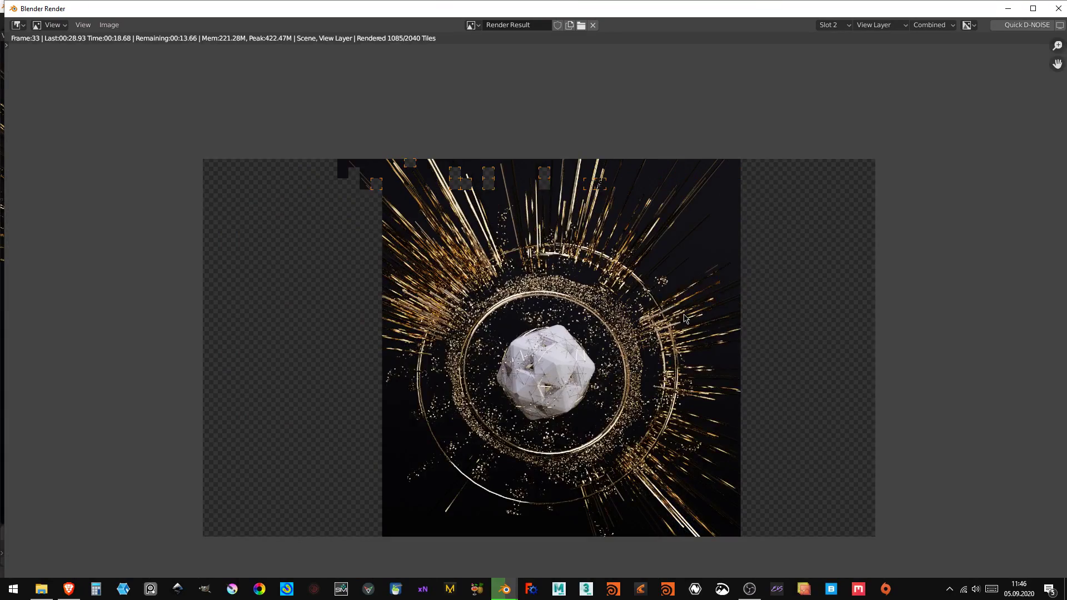
pyautogui.scroll(5, 639, 328)
pyautogui.scroll(-4, 516, 336)
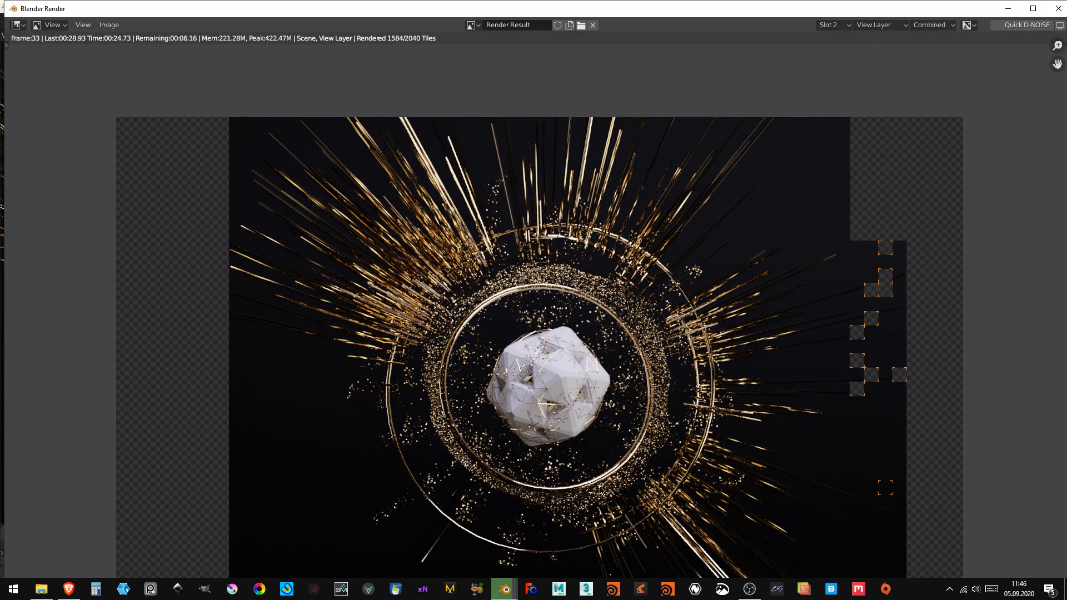
pyautogui.scroll(-1, 627, 491)
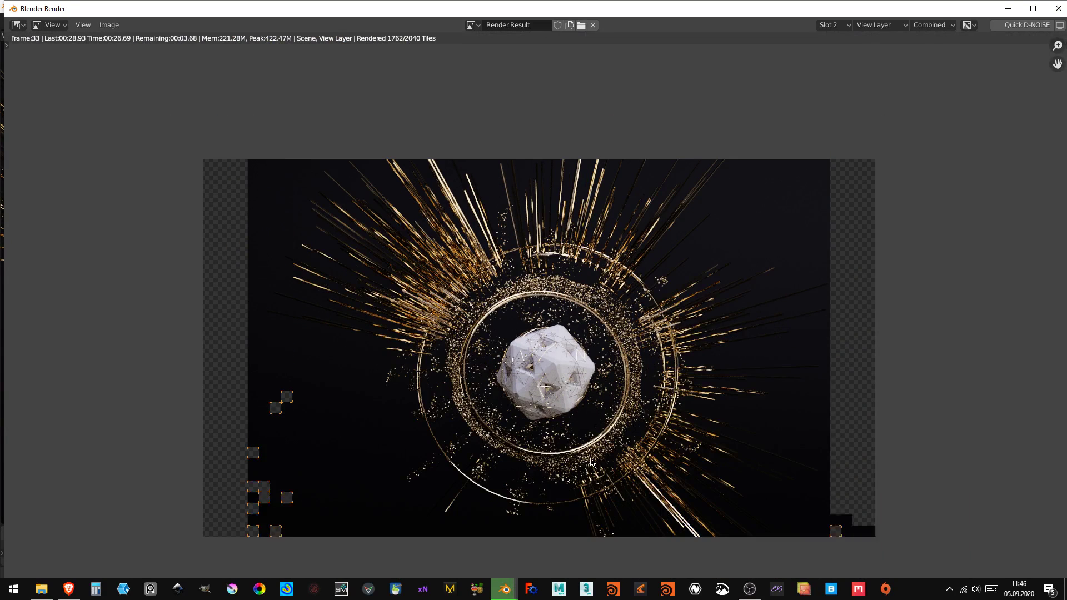
pyautogui.scroll(1, 600, 445)
pyautogui.moveTo(580, 421); pyautogui.dragTo(568, 369, button='middle')
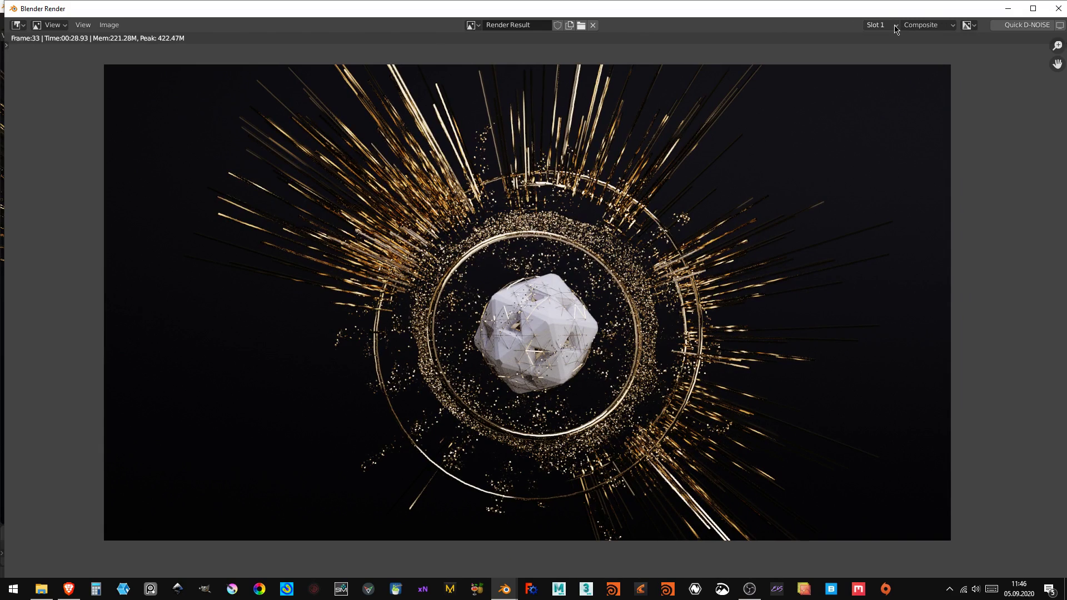
pyautogui.press('KP_Add')
pyautogui.press('KP_Add')
pyautogui.press('KP_Add')
pyautogui.press('KP_Add')
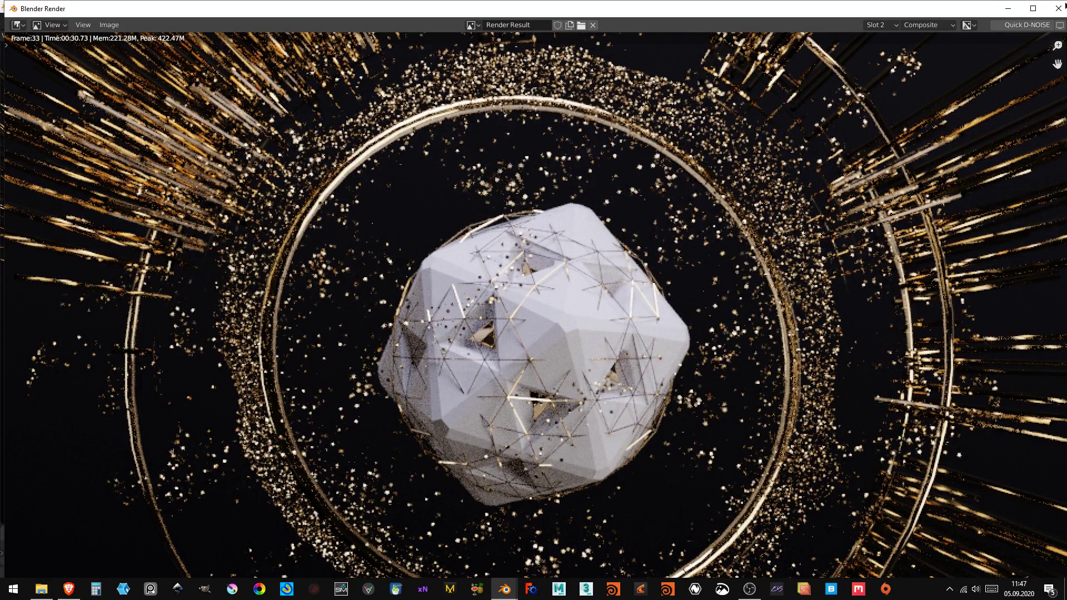
# - Close the Blender Render window holding the finished slot 2 depth-of-field render
pyautogui.click(1059, 6)
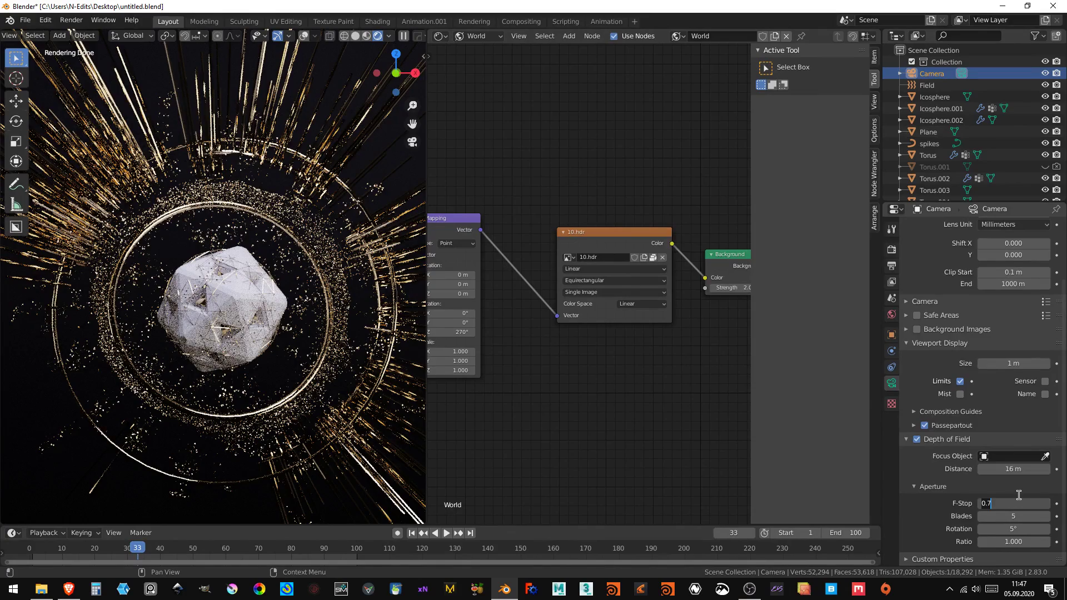
# - Try an F-Stop of 0.5 with 6 aperture blades
pyautogui.write('0.5')
pyautogui.press('Return')
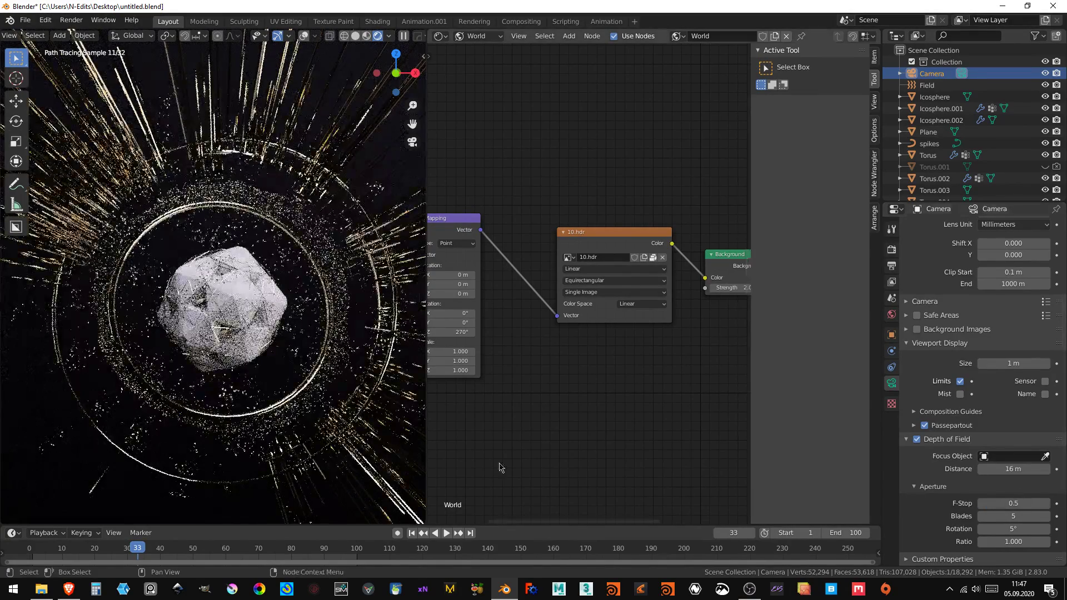
pyautogui.click(996, 515)
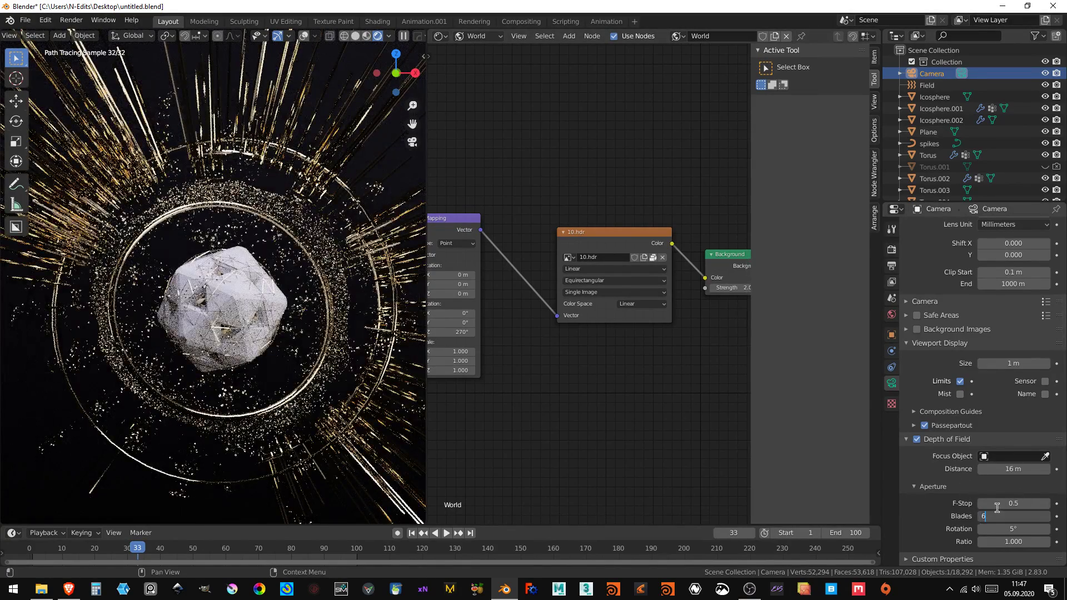
pyautogui.press('Return')
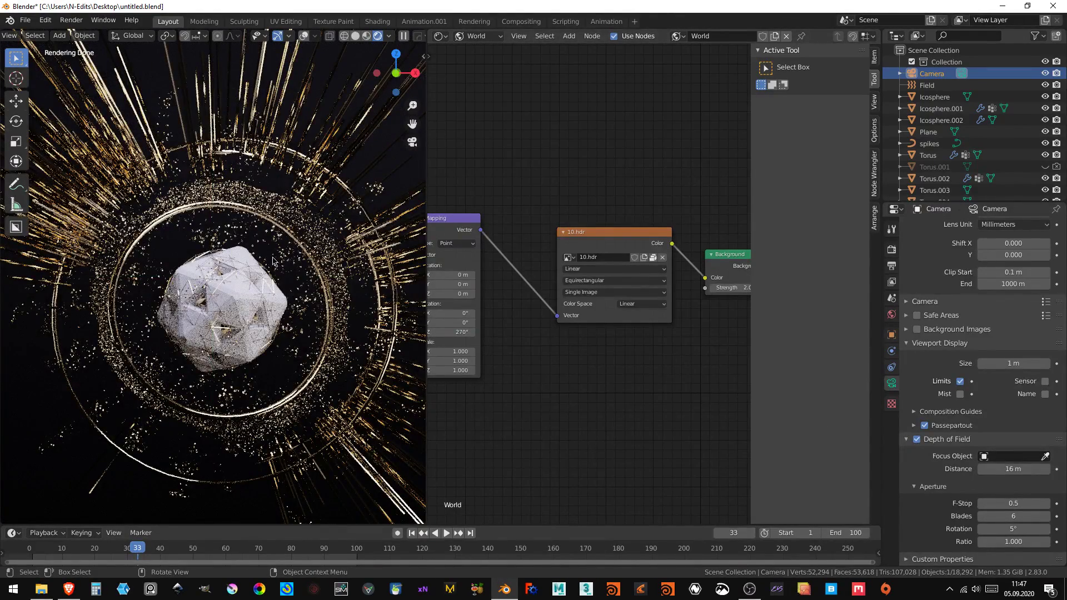
pyautogui.scroll(1, 277, 263)
pyautogui.scroll(3, 300, 258)
pyautogui.scroll(2, 322, 253)
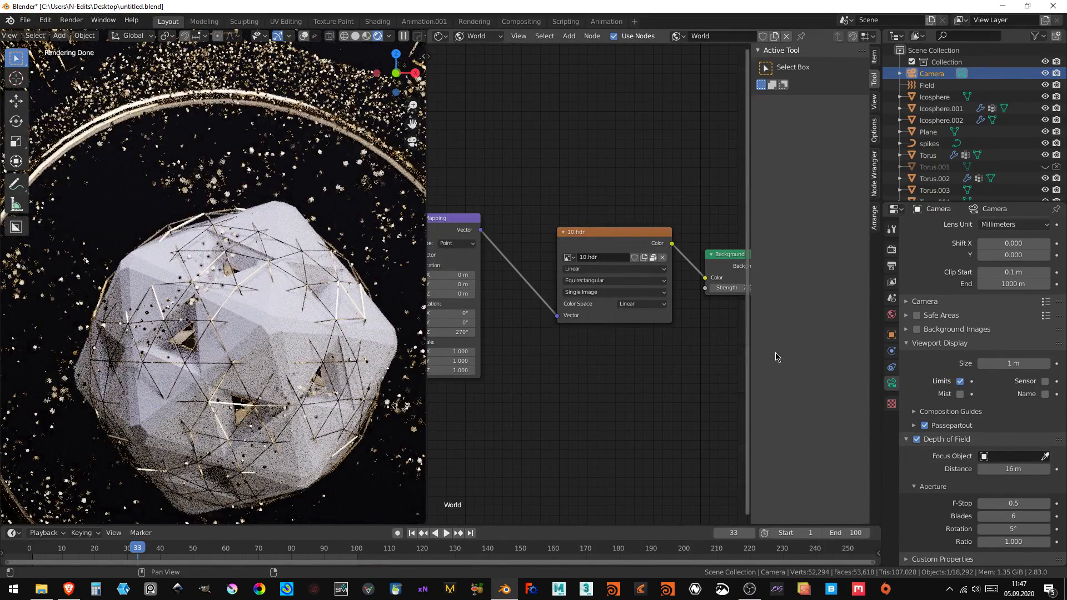
# - Try F-Stop 0.4, set 8 aperture blades, then settle on F-Stop 0.6
pyautogui.click(1017, 503)
pyautogui.write('0.4')
pyautogui.press('Return')
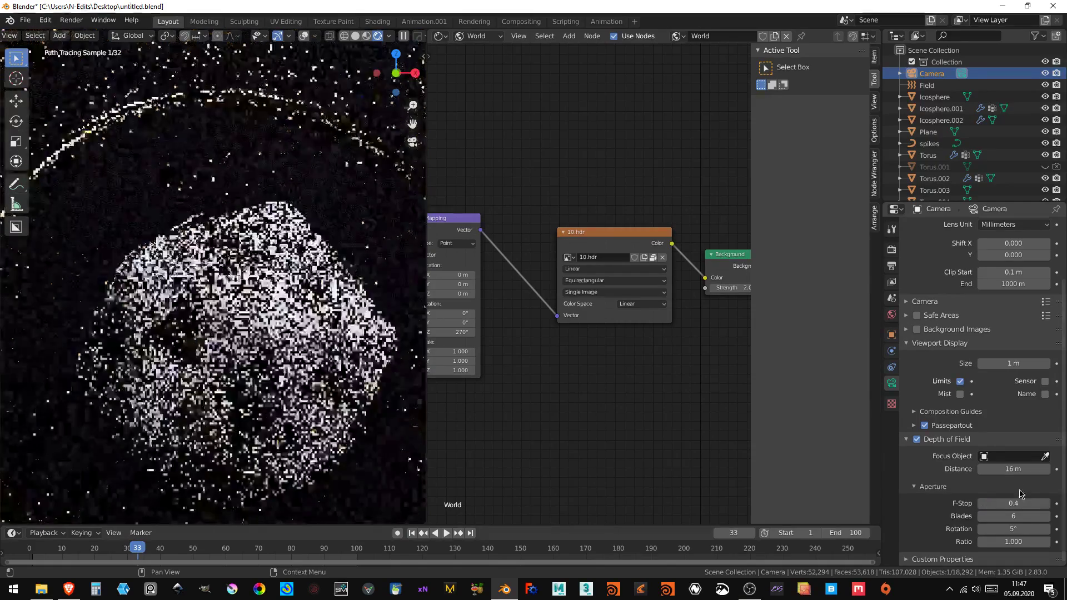
pyautogui.click(1021, 515)
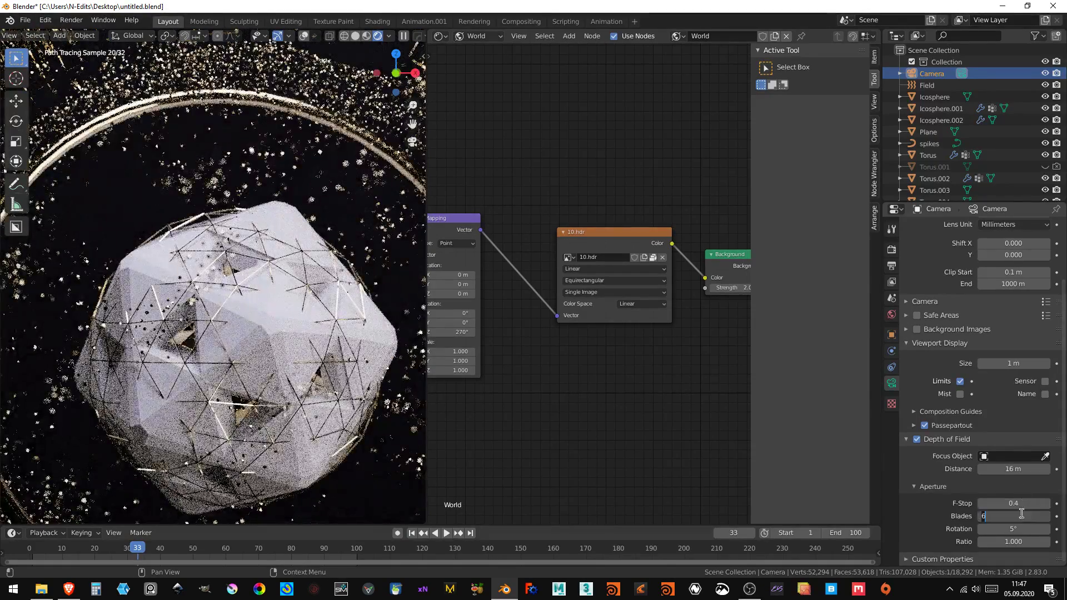
pyautogui.write('8')
pyautogui.press('Return')
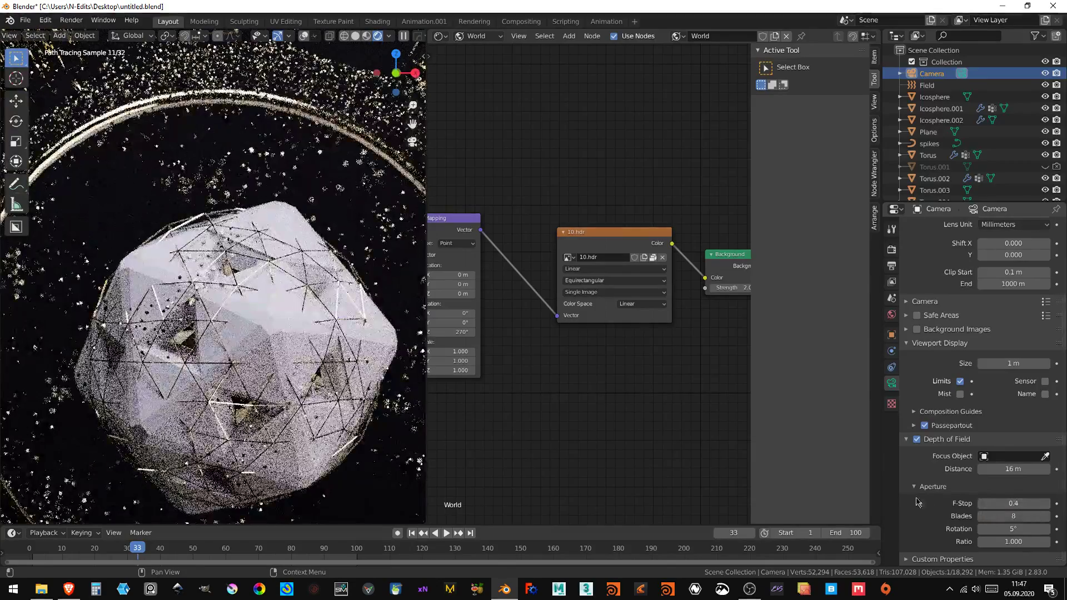
pyautogui.scroll(-5, 297, 353)
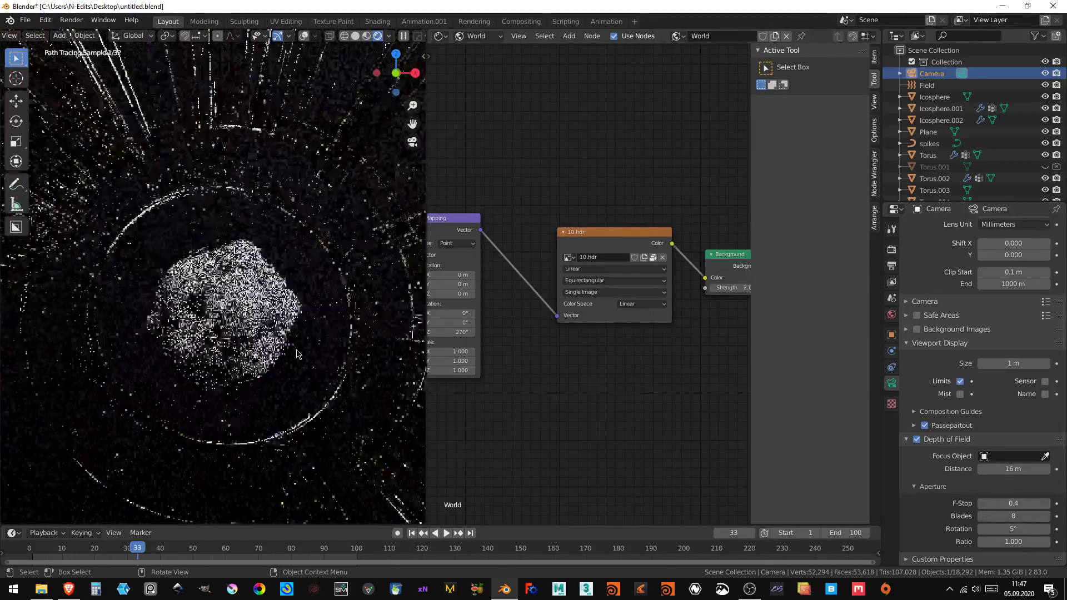
pyautogui.scroll(-3, 297, 354)
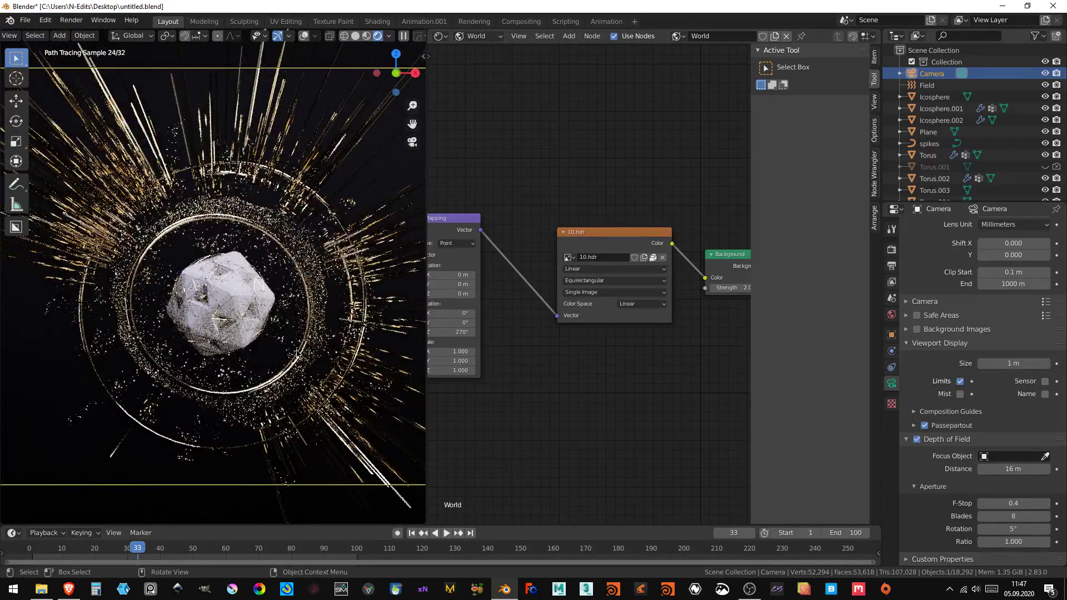
pyautogui.scroll(6, 297, 353)
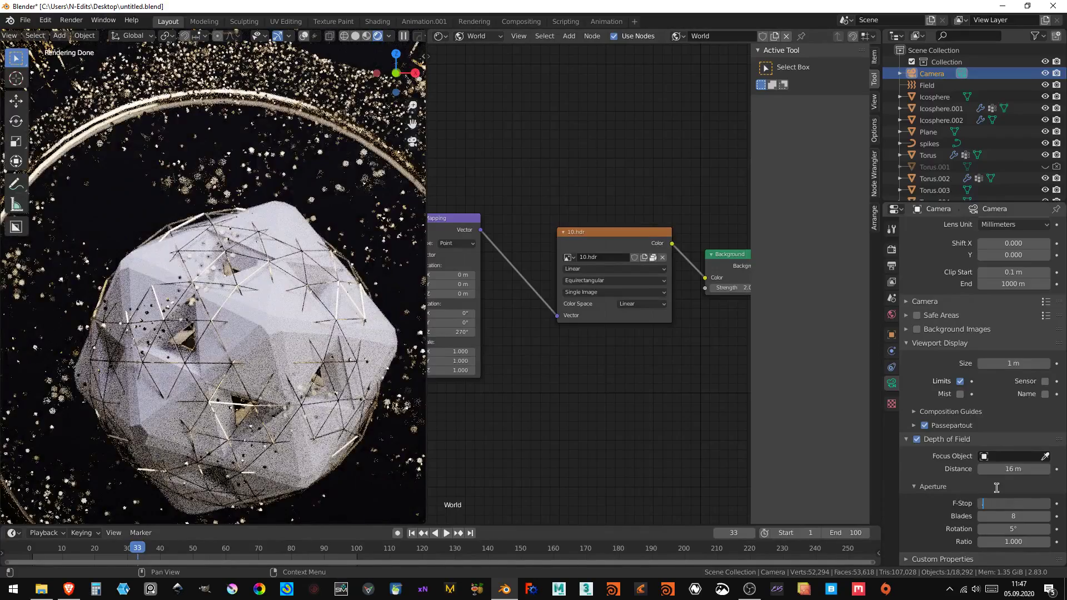
pyautogui.write('0.6')
pyautogui.press('Return')
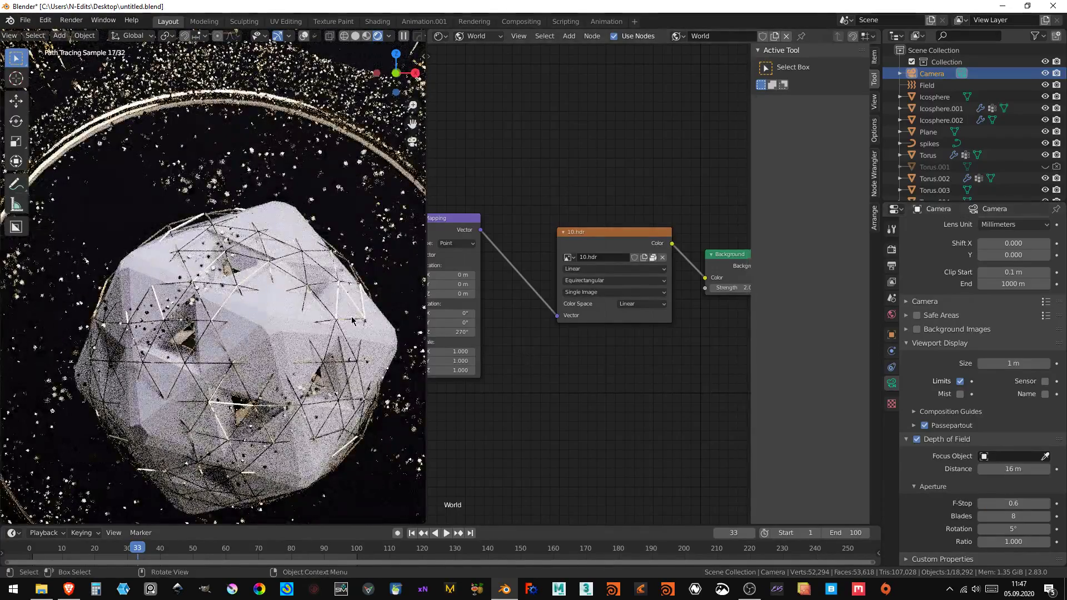
# - Preview the scene through the camera and save untitled.blend
pyautogui.scroll(-5, 344, 328)
pyautogui.scroll(7, 322, 347)
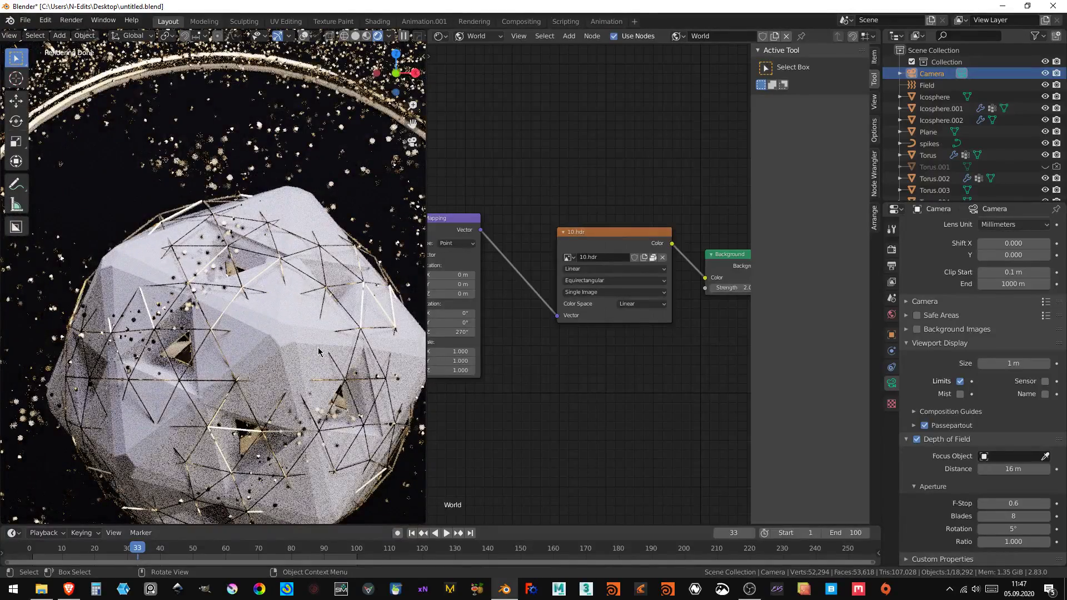
pyautogui.scroll(-3, 290, 450)
pyautogui.moveTo(290, 450); pyautogui.dragTo(85, 161, button='middle')
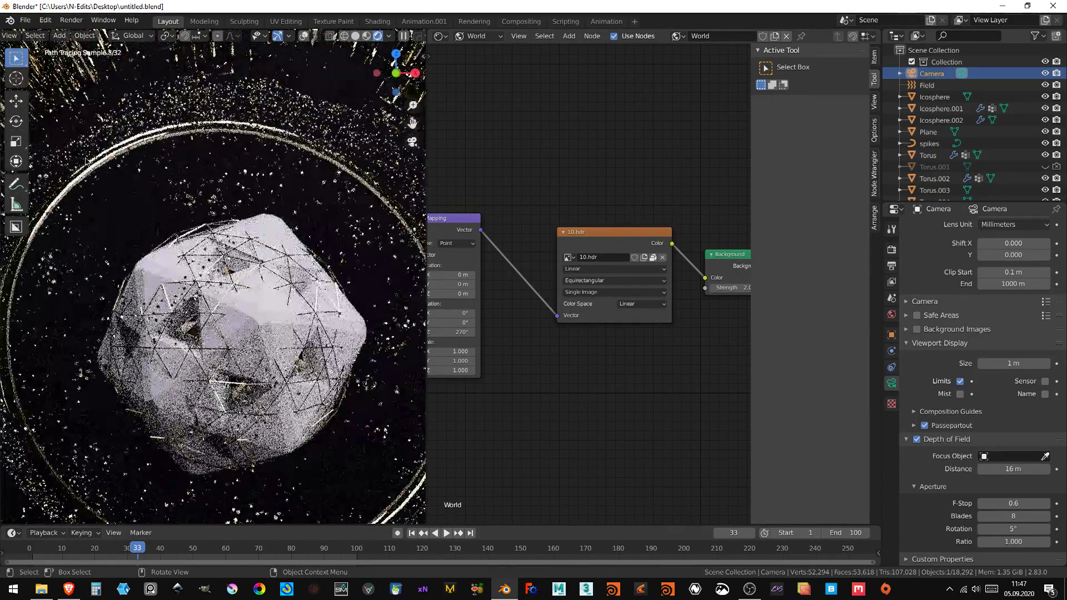
pyautogui.press('KP_0')
pyautogui.scroll(-2, 100, 249)
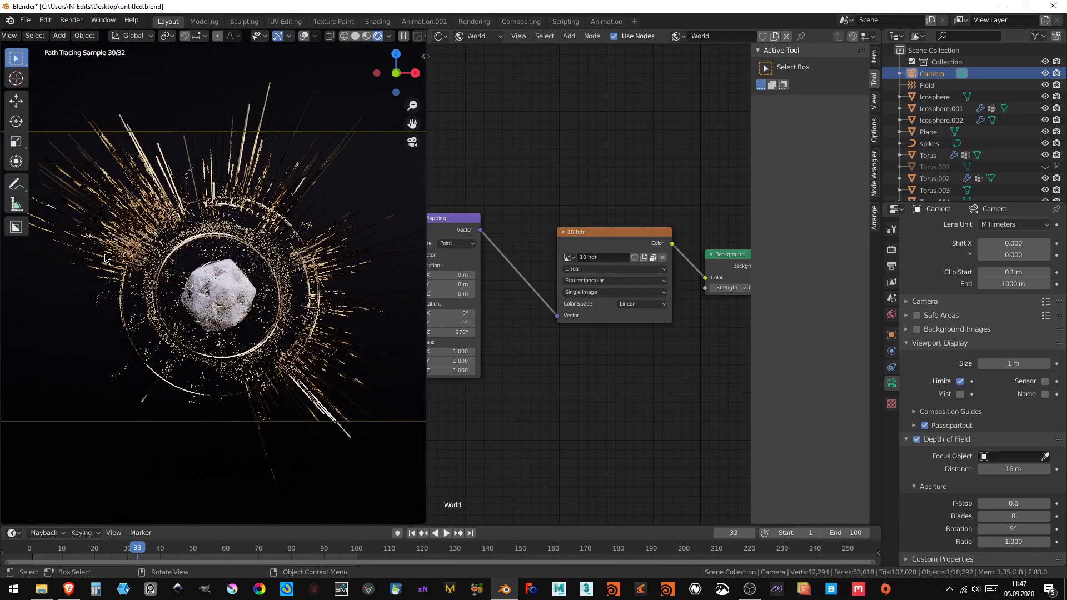
pyautogui.hotkey('ctrl', 's')
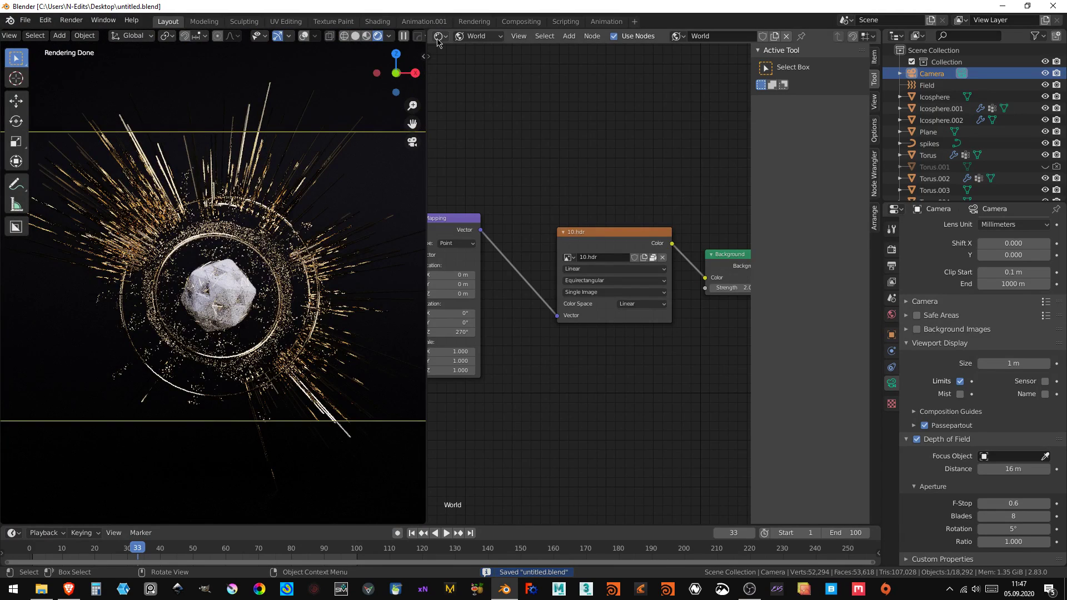
# - Turn the node area into the Compositor and frame the Render Layers and Composite nodes
pyautogui.click(440, 37)
pyautogui.click(466, 117)
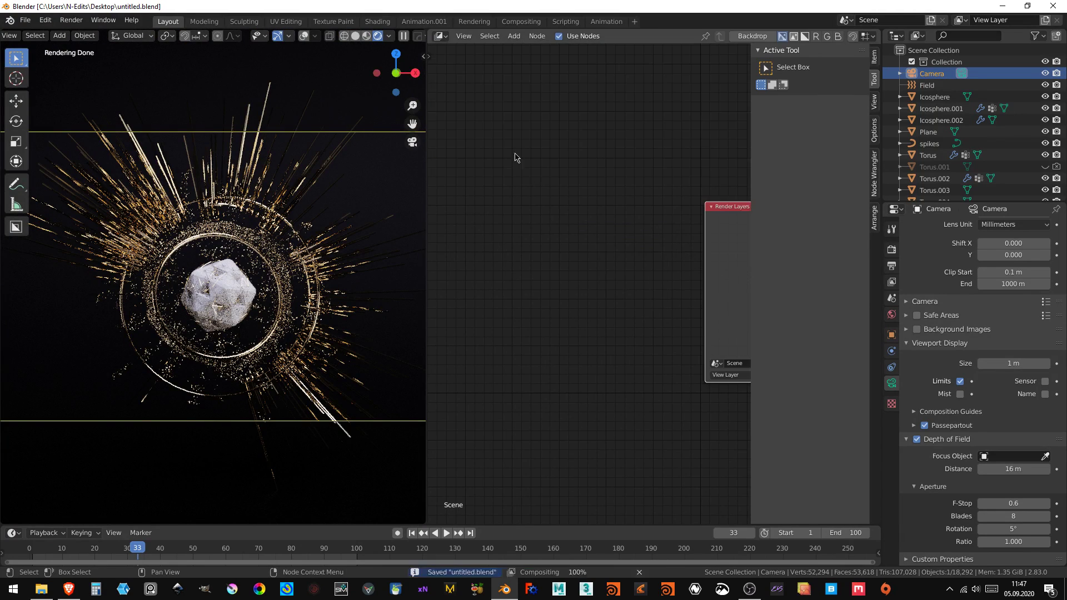
pyautogui.moveTo(621, 241); pyautogui.dragTo(488, 227, button='middle')
pyautogui.press('n')
pyautogui.press('Home')
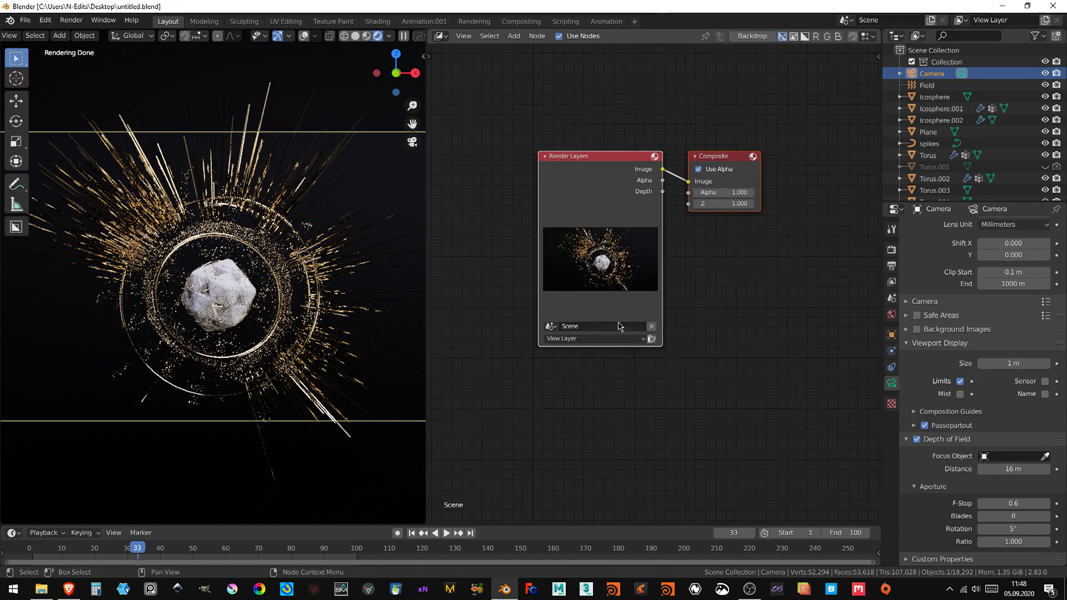
# - Insert a Fog Glow Glare node between Render Layers and Composite
pyautogui.hotkey('shift', 'a')
pyautogui.press('g')
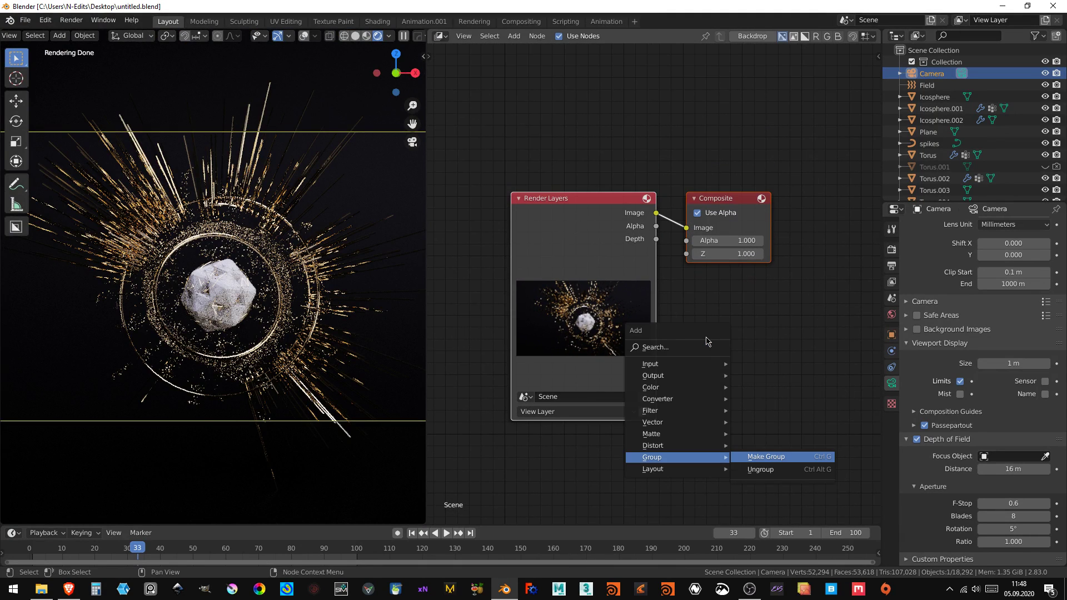
pyautogui.press('Escape')
pyautogui.hotkey('shift', 'a')
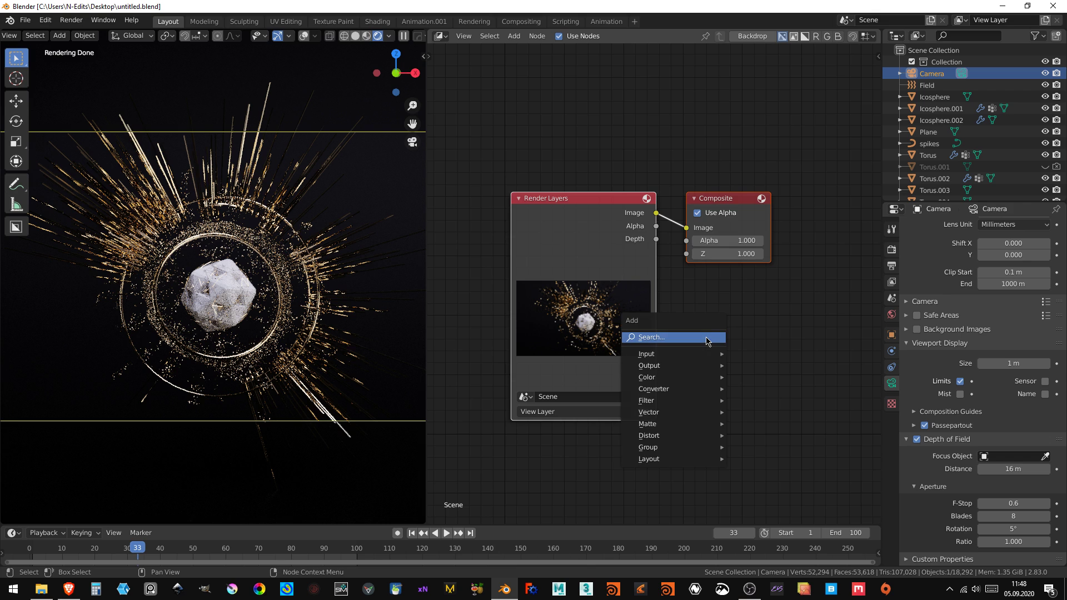
pyautogui.click(706, 338)
pyautogui.write('gl')
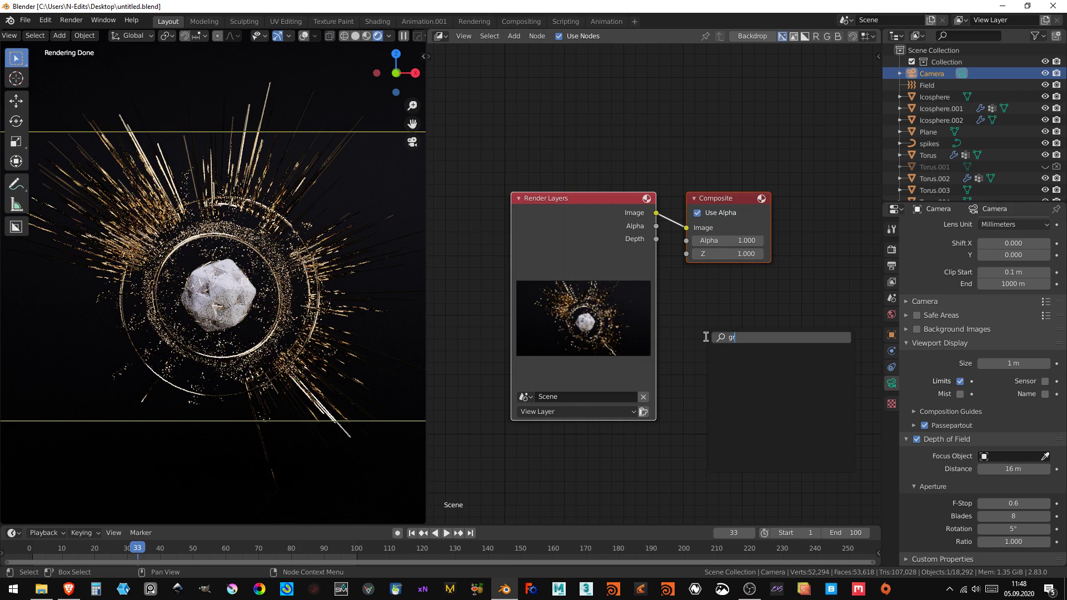
pyautogui.press('Return')
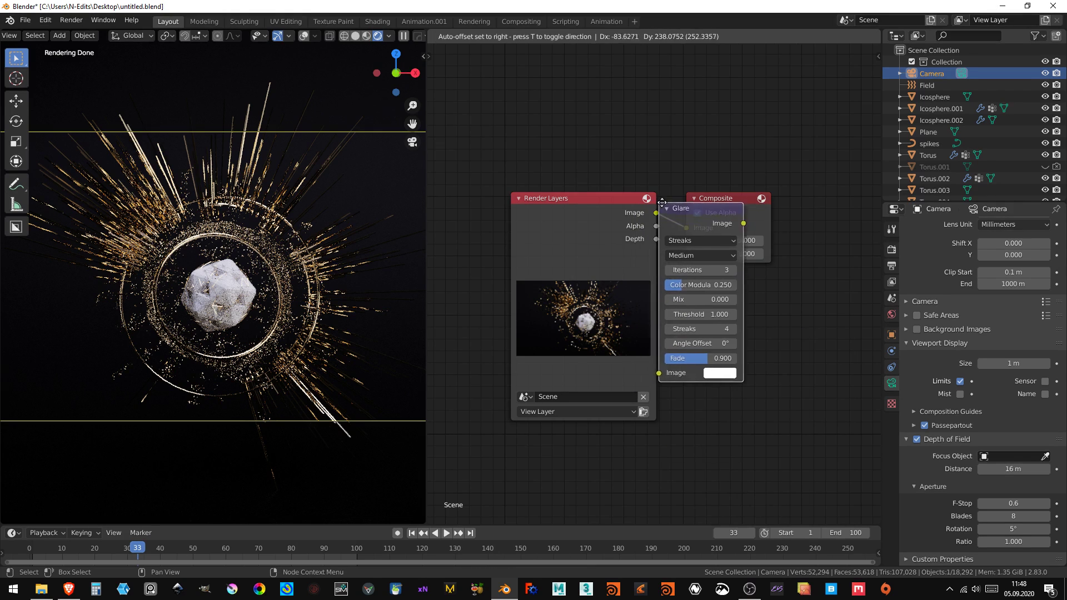
pyautogui.click(739, 278)
pyautogui.scroll(1, 655, 251)
pyautogui.click(641, 217)
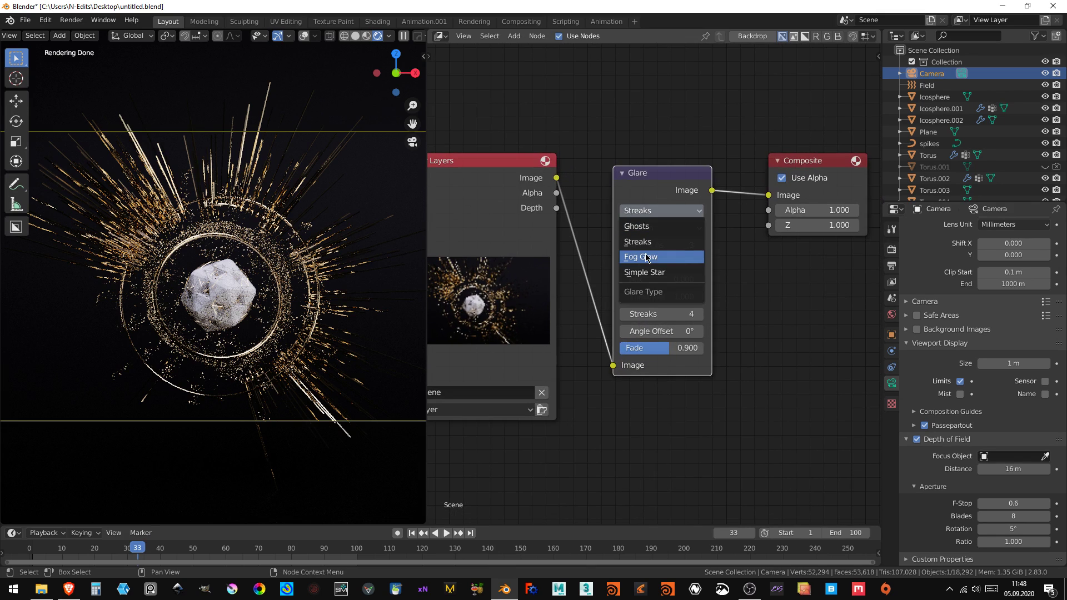
pyautogui.click(642, 253)
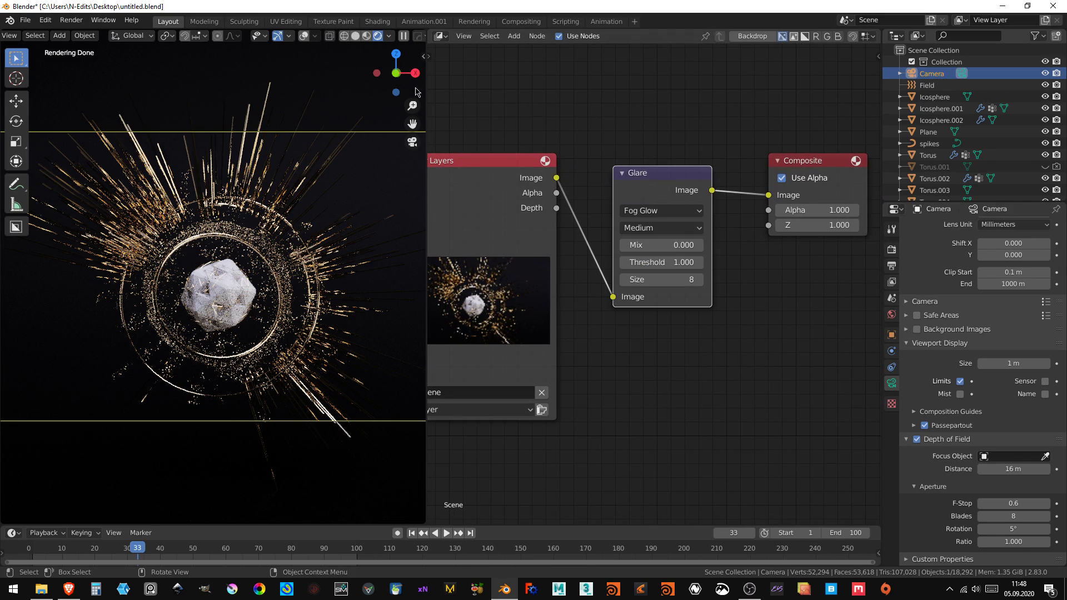
# - Set solid shading, save, and let the compositor fill the workspace with its backdrop shown
pyautogui.click(356, 36)
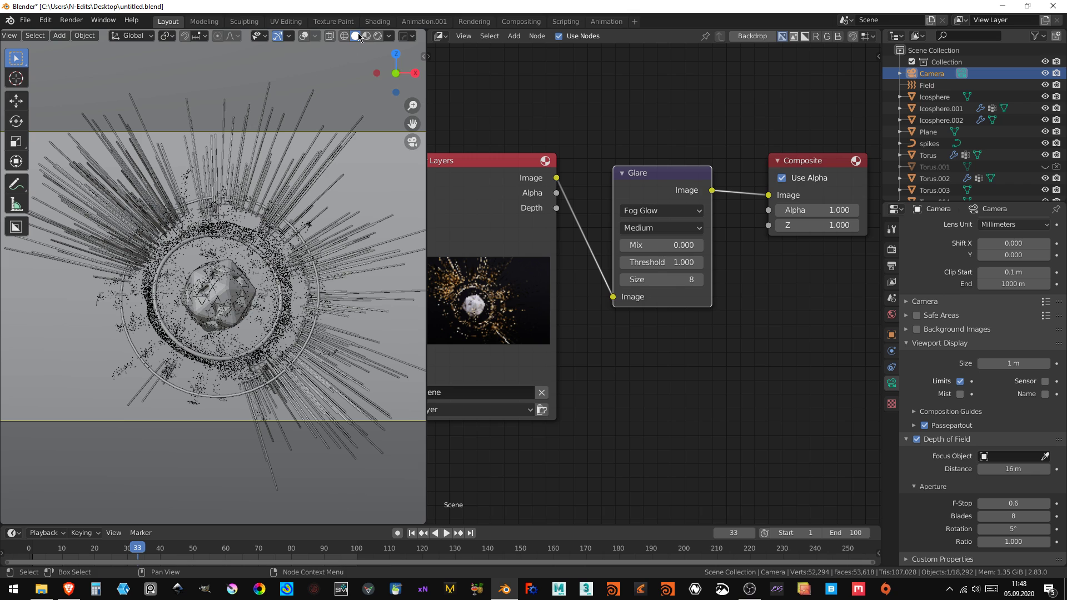
pyautogui.hotkey('ctrl', 's')
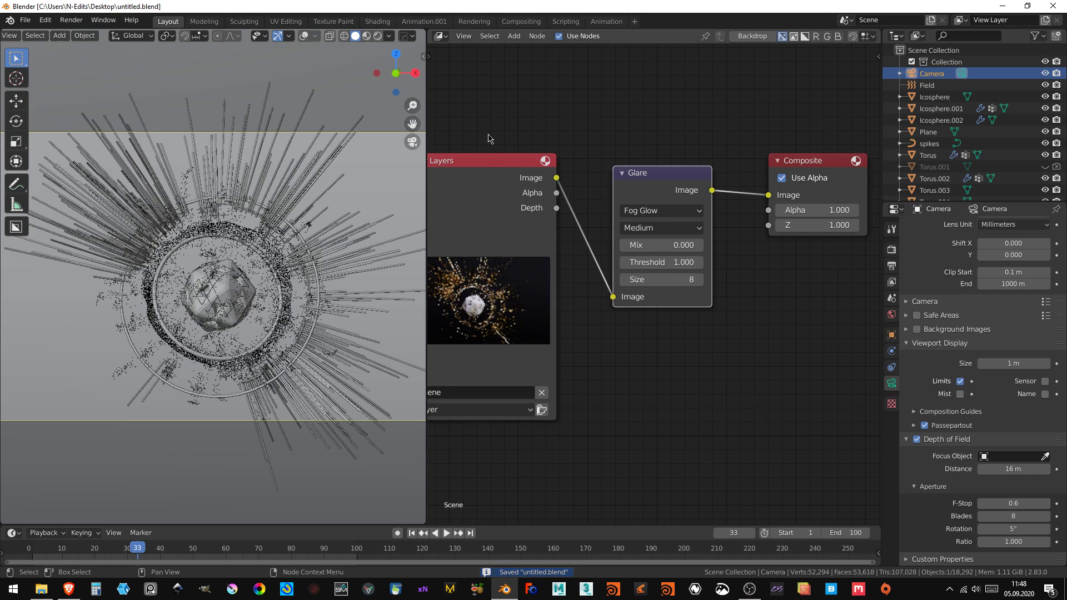
pyautogui.moveTo(424, 29)
pyautogui.mouseDown()
pyautogui.moveTo(381, 53)
pyautogui.moveTo(303, 141)
pyautogui.mouseUp()
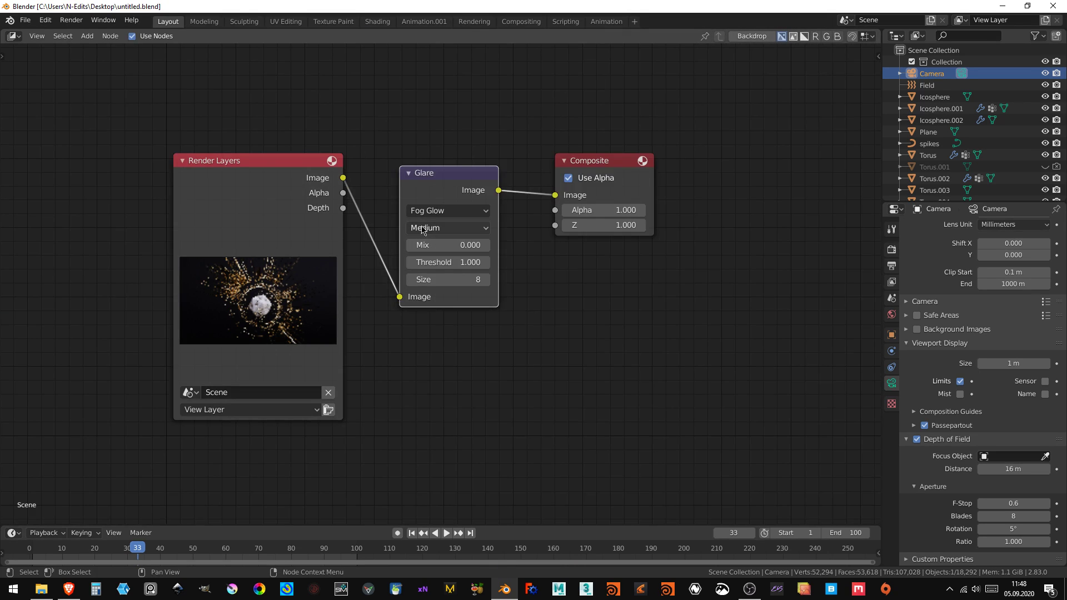
pyautogui.press('Home')
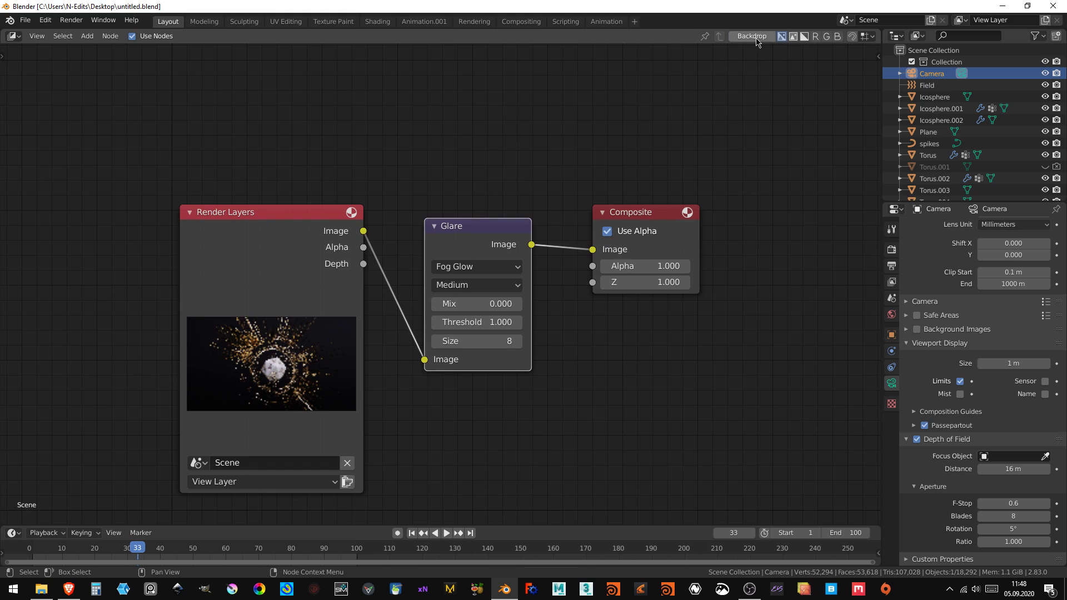
pyautogui.keyDown('ctrl'); pyautogui.keyDown('shift'); pyautogui.click(522, 224); pyautogui.keyUp('shift'); pyautogui.keyUp('ctrl')
# - Move the Viewer node up and the Composite node right to clear the backdrop
pyautogui.scroll(-2, 610, 240)
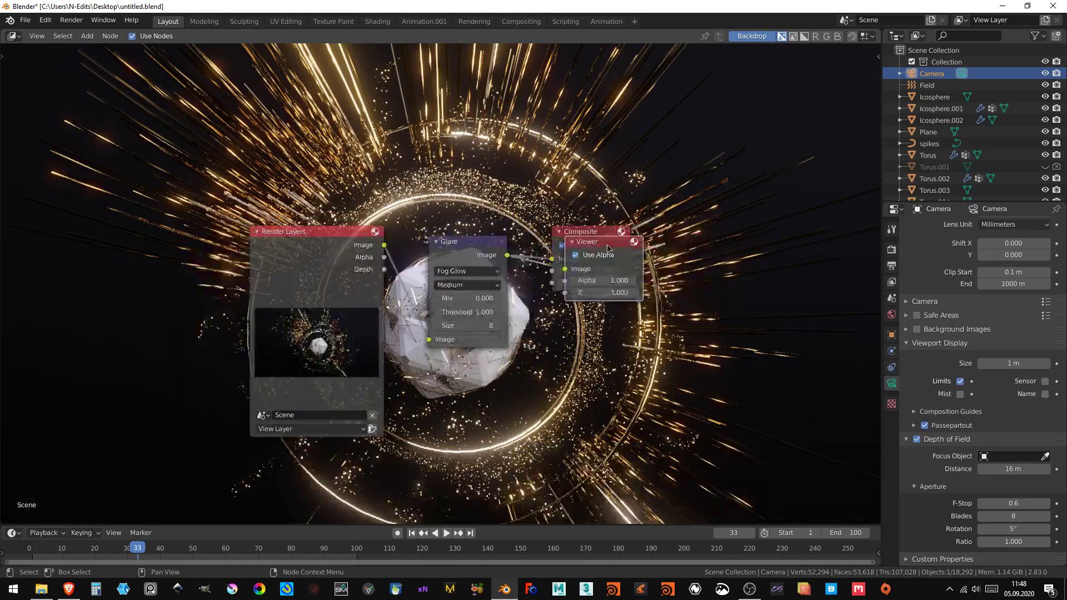
pyautogui.moveTo(608, 250); pyautogui.dragTo(630, 102)
pyautogui.moveTo(580, 231); pyautogui.dragTo(721, 220)
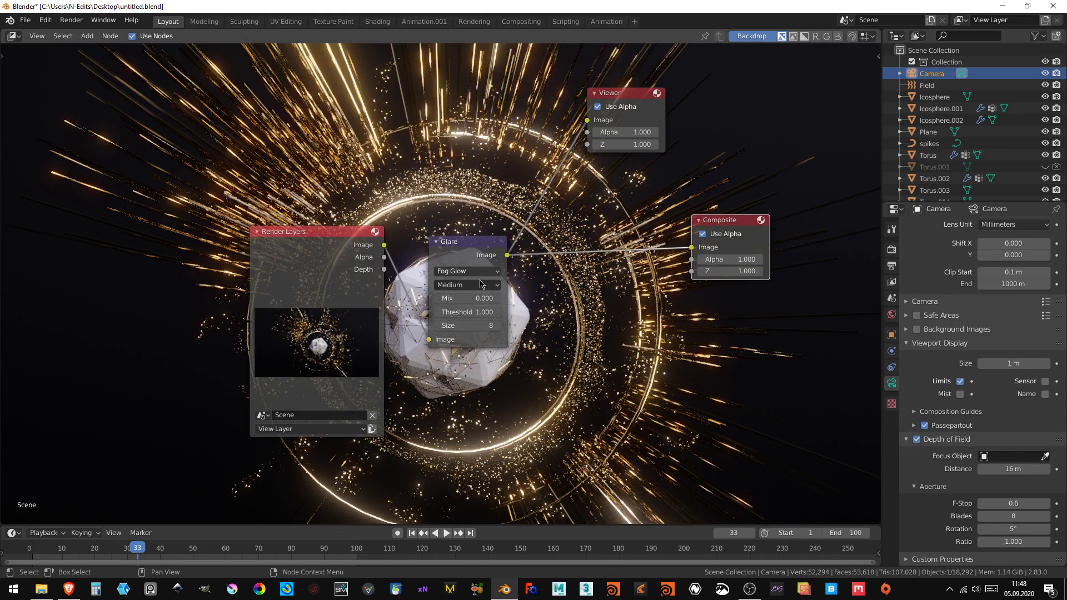
pyautogui.scroll(1, 472, 278)
pyautogui.scroll(-1, 458, 287)
pyautogui.scroll(-2, 441, 280)
pyautogui.scroll(2, 436, 230)
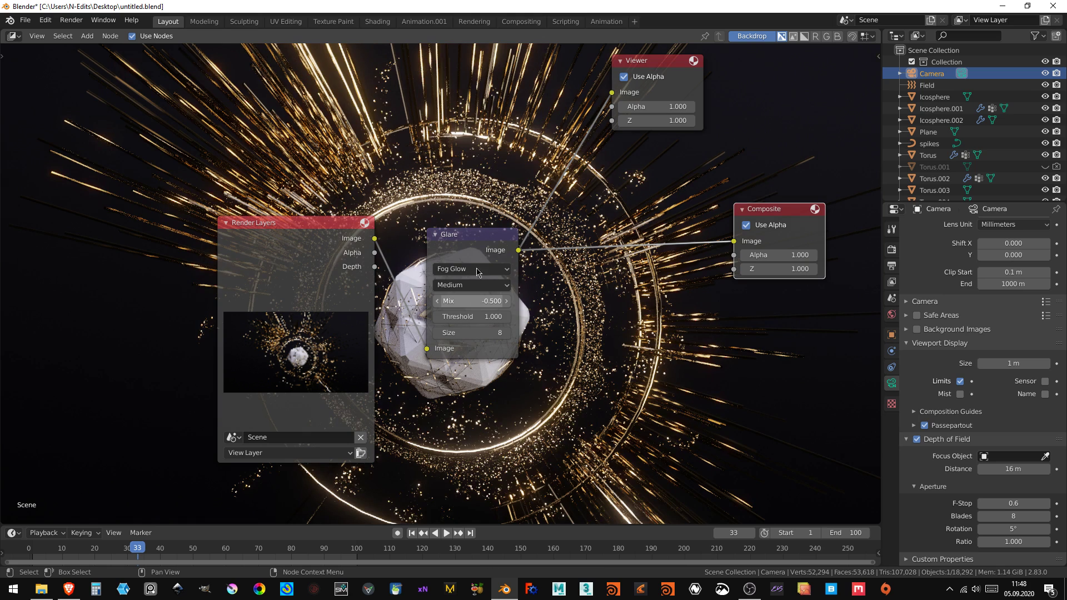
pyautogui.scroll(1, 487, 323)
# - Adjust the Fog Glow glare Size, settling on 7 with Mix at -0.5
pyautogui.click(526, 349)
pyautogui.click(436, 346)
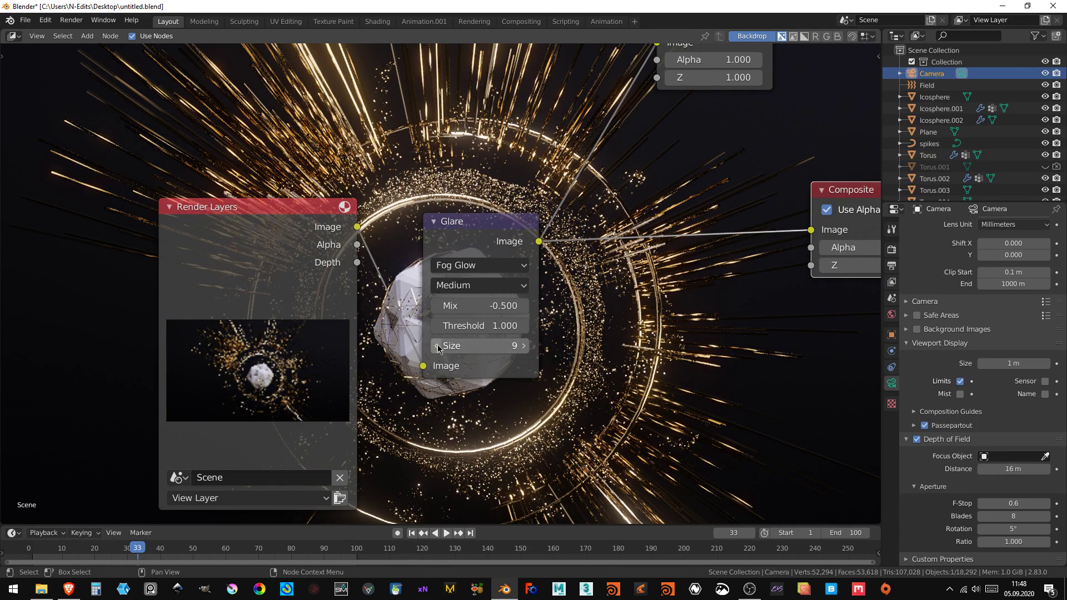
pyautogui.click(438, 346)
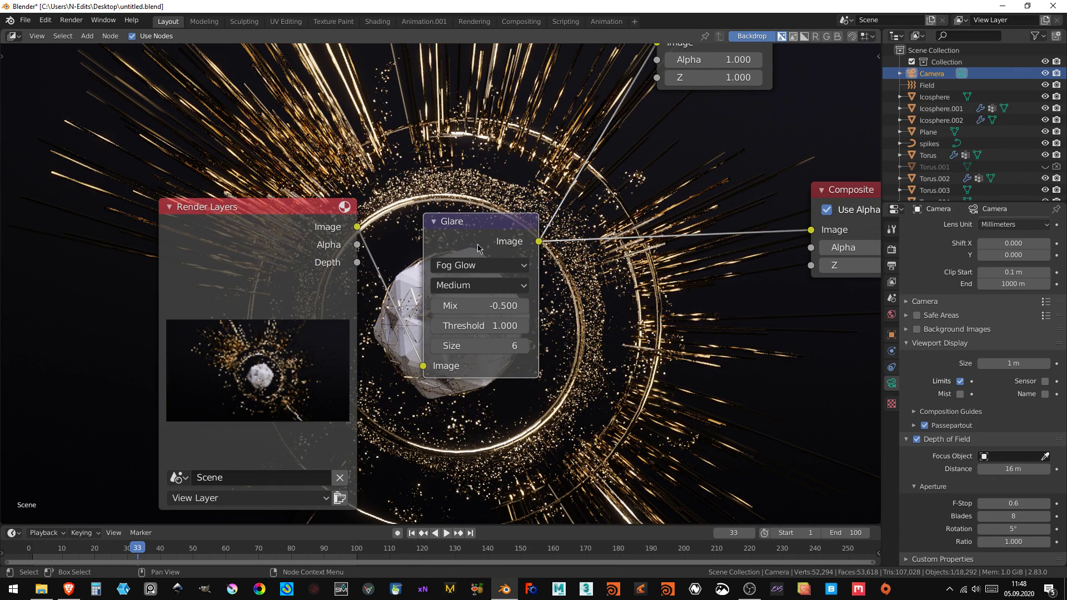
pyautogui.click(522, 346)
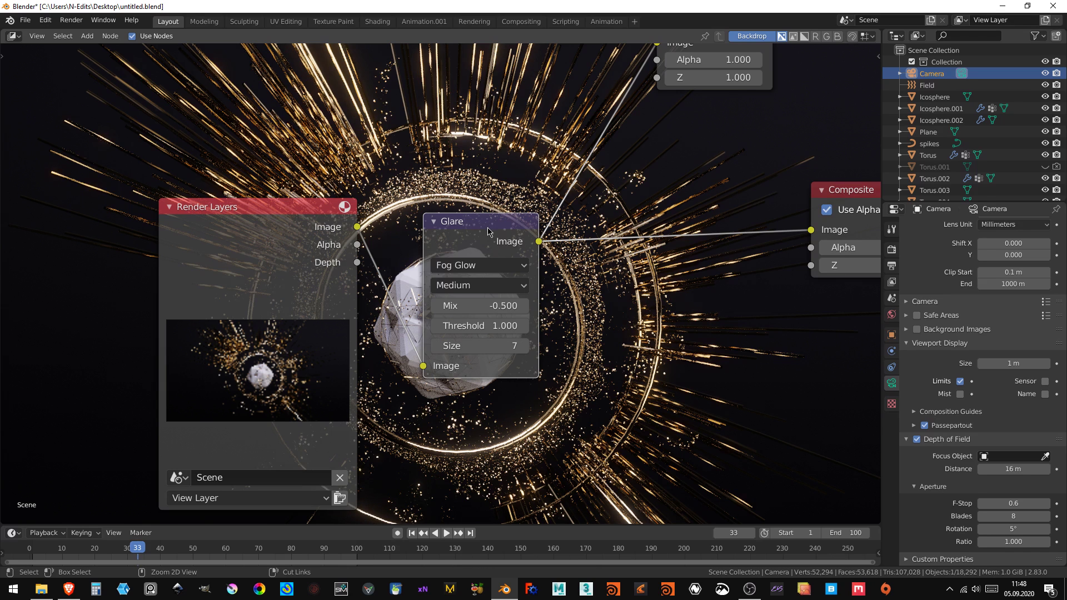
# - Duplicate the Glare node before Composite and give the copy Size 9 and Threshold 1.0
pyautogui.hotkey('shift', 'd')
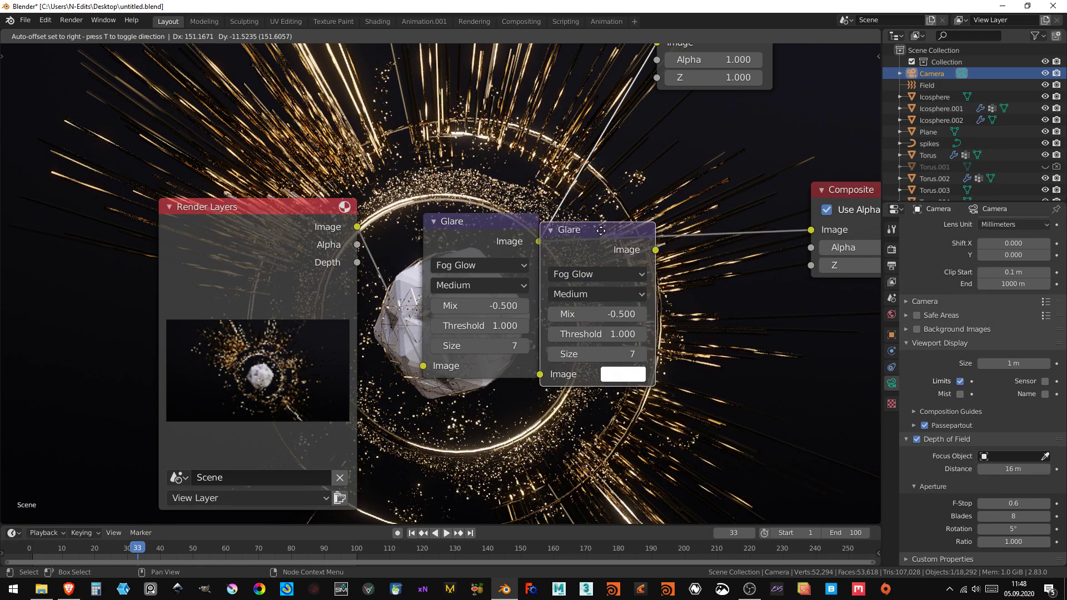
pyautogui.click(669, 233)
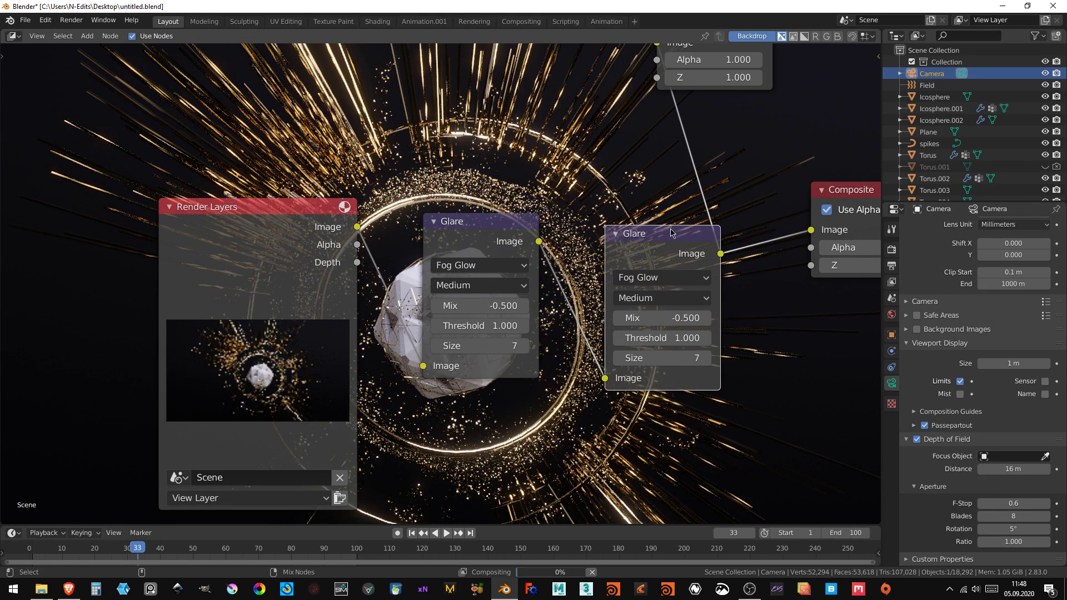
pyautogui.click(706, 358)
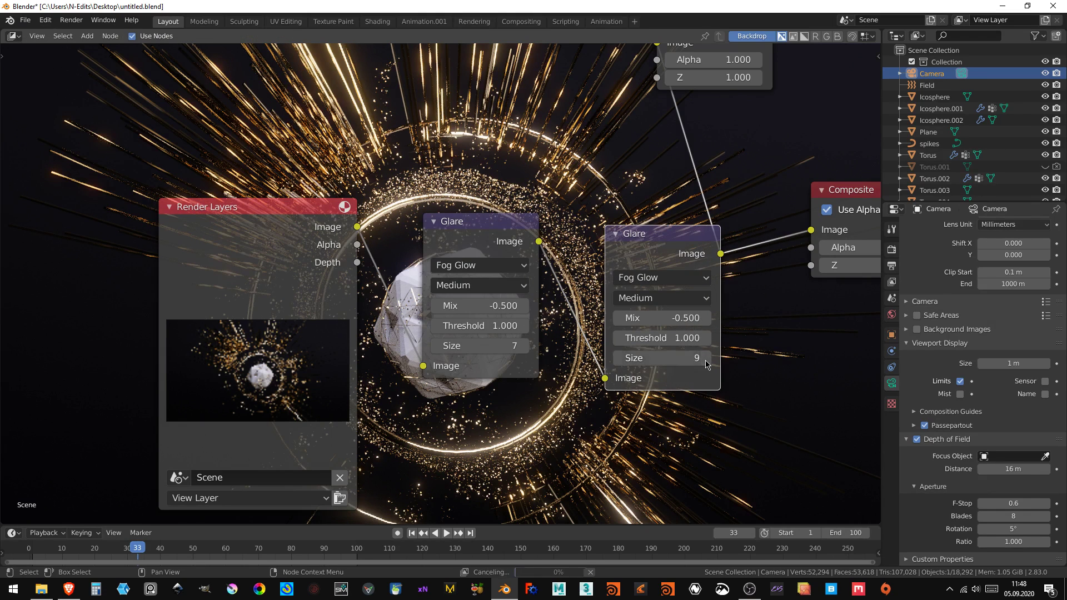
pyautogui.click(702, 339)
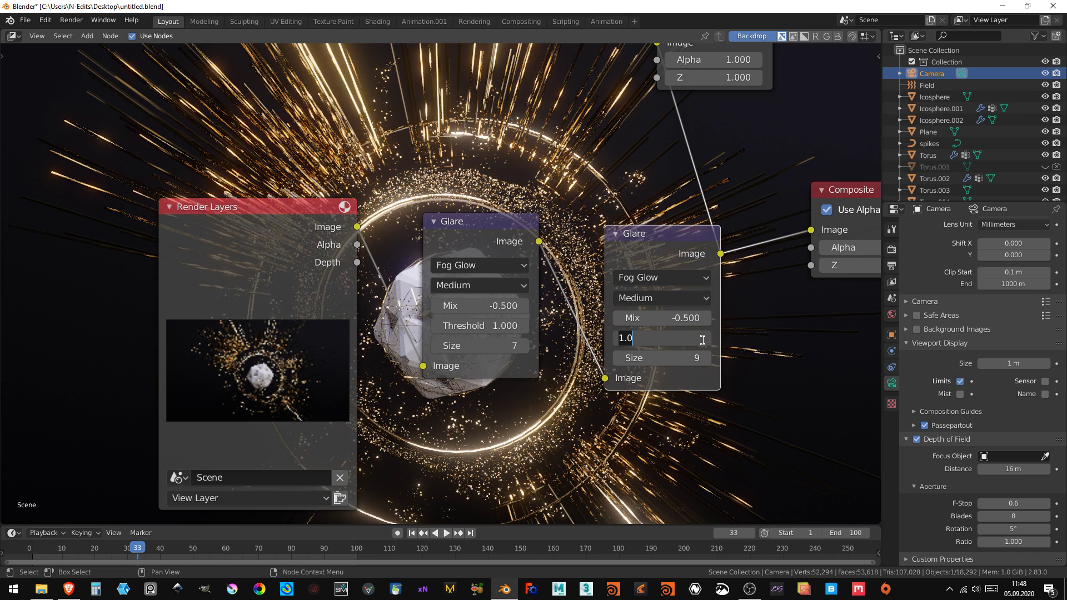
pyautogui.press('Return')
# - Set the second glare's Mix to -0.8 and the first glare's Mix to -0.6
pyautogui.click(699, 317)
pyautogui.press('BackSpace')
pyautogui.press('Return')
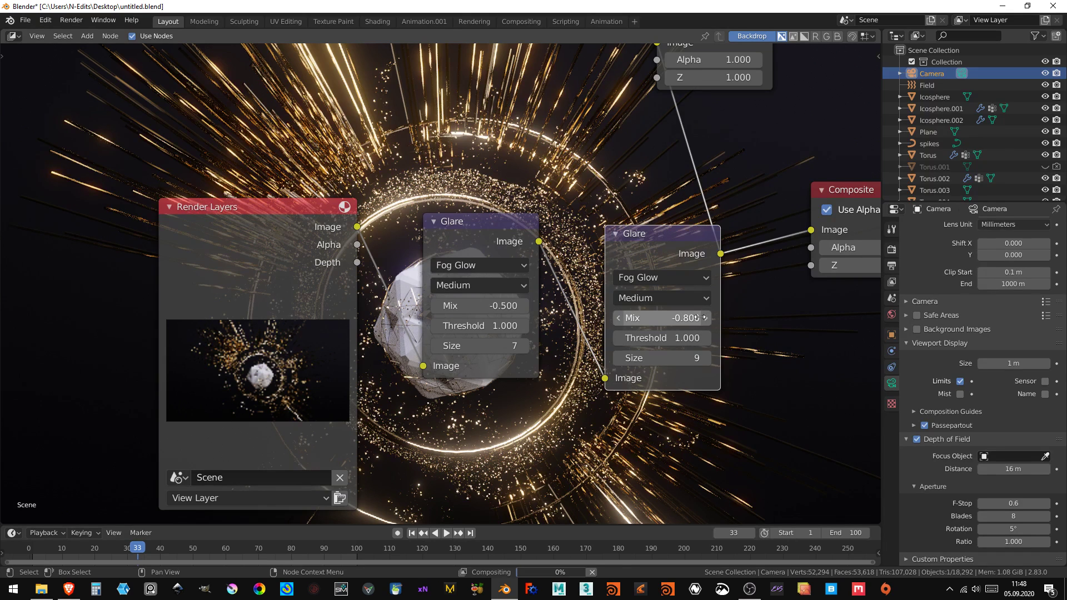
pyautogui.scroll(-2, 472, 303)
pyautogui.write('-.6')
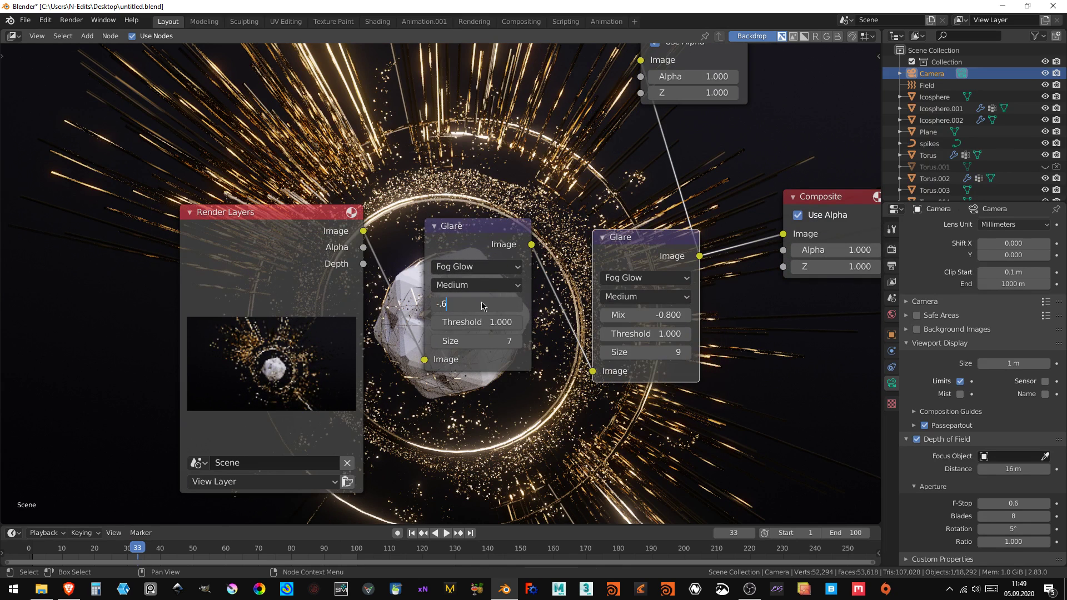
pyautogui.press('Return')
# - Pan the node view to show the whole chain and start searching for a node to add
pyautogui.scroll(-3, 481, 302)
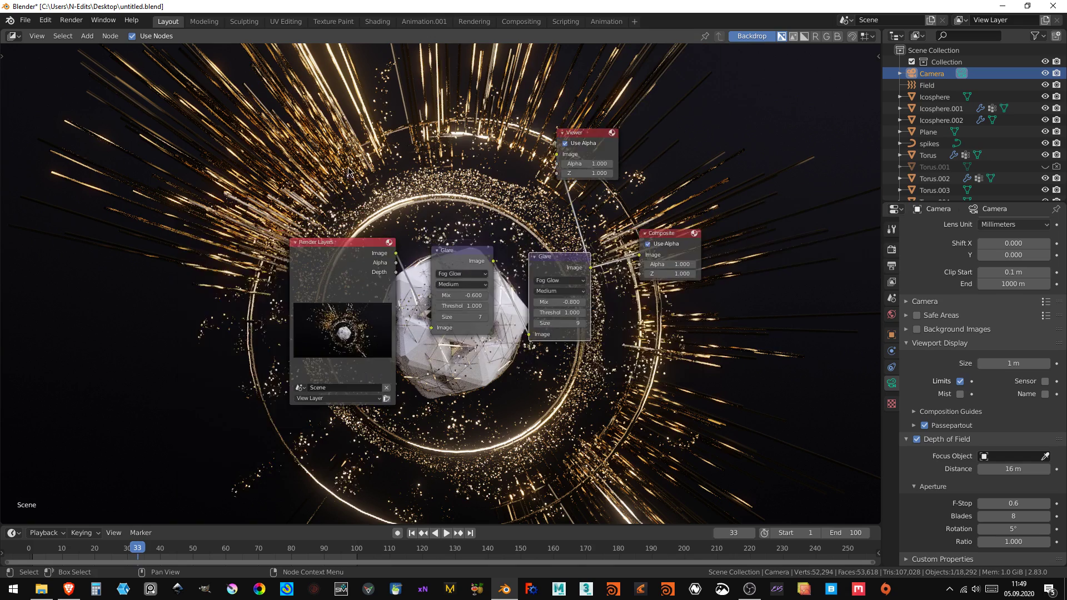
pyautogui.moveTo(368, 191)
pyautogui.mouseDown(button='middle')
pyautogui.moveTo(141, 213)
pyautogui.moveTo(224, 181)
pyautogui.mouseUp(button='middle')
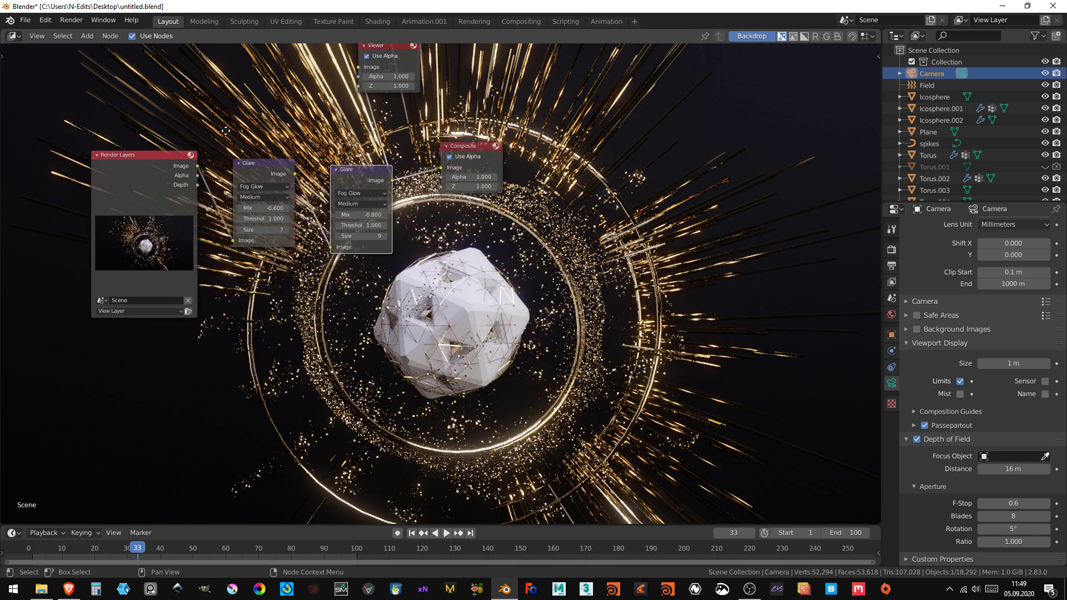
pyautogui.scroll(2, 499, 281)
pyautogui.scroll(2, 499, 280)
pyautogui.hotkey('shift', 'a')
pyautogui.click(489, 273)
# - Insert a Lens Distortion node before Composite with Fit on and Distort and Dispersion at 0.1
pyautogui.write('lens')
pyautogui.press('Return')
pyautogui.click(533, 294)
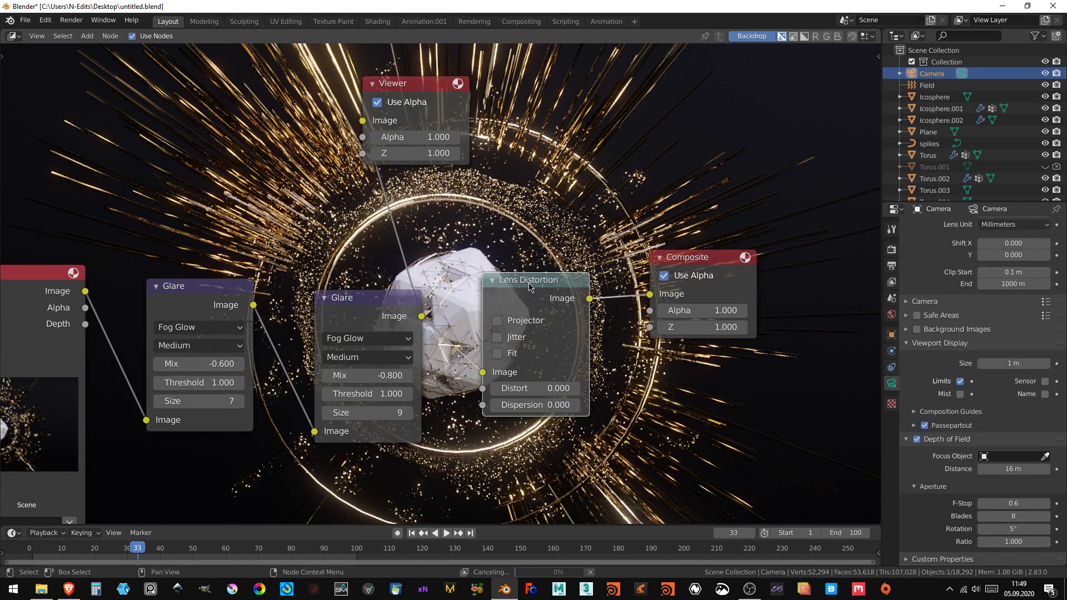
pyautogui.click(507, 355)
pyautogui.click(557, 388)
pyautogui.write('0.0')
pyautogui.press('Return')
pyautogui.click(536, 404)
pyautogui.write('.1')
pyautogui.press('Return')
# - Maximize the node editor with its sidebar open and fit the backdrop image to the view
pyautogui.scroll(-3, 530, 216)
pyautogui.scroll(-1, 531, 216)
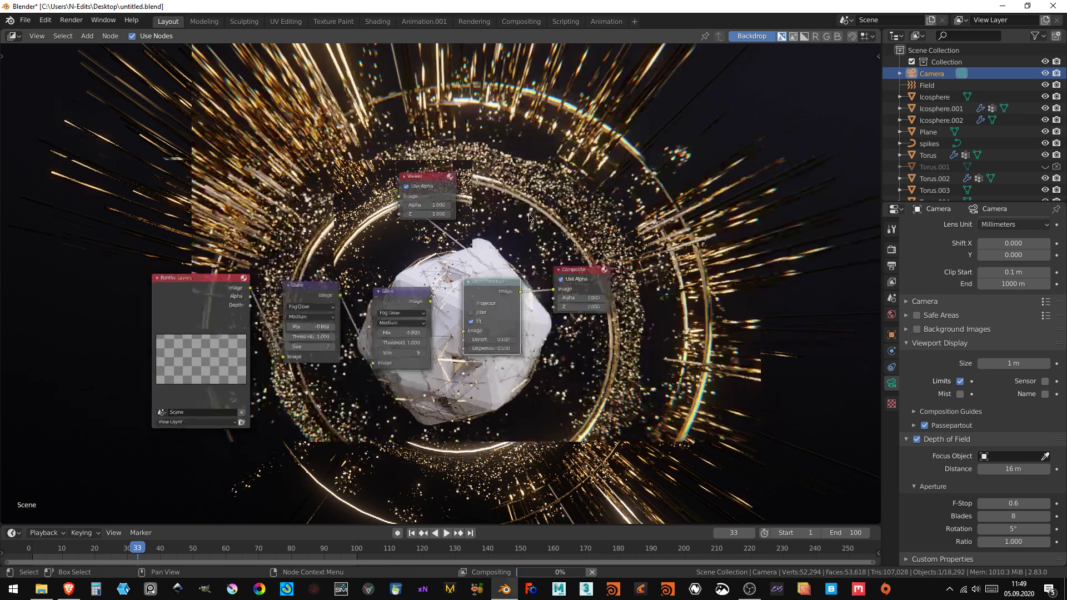
pyautogui.scroll(-3, 525, 218)
pyautogui.scroll(-2, 520, 221)
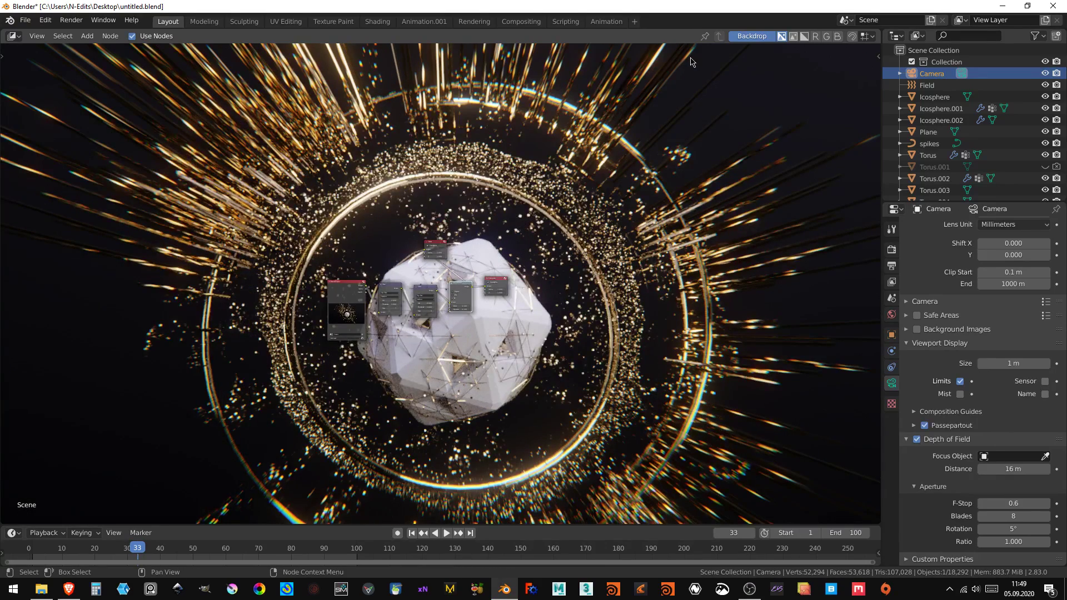
pyautogui.press('n')
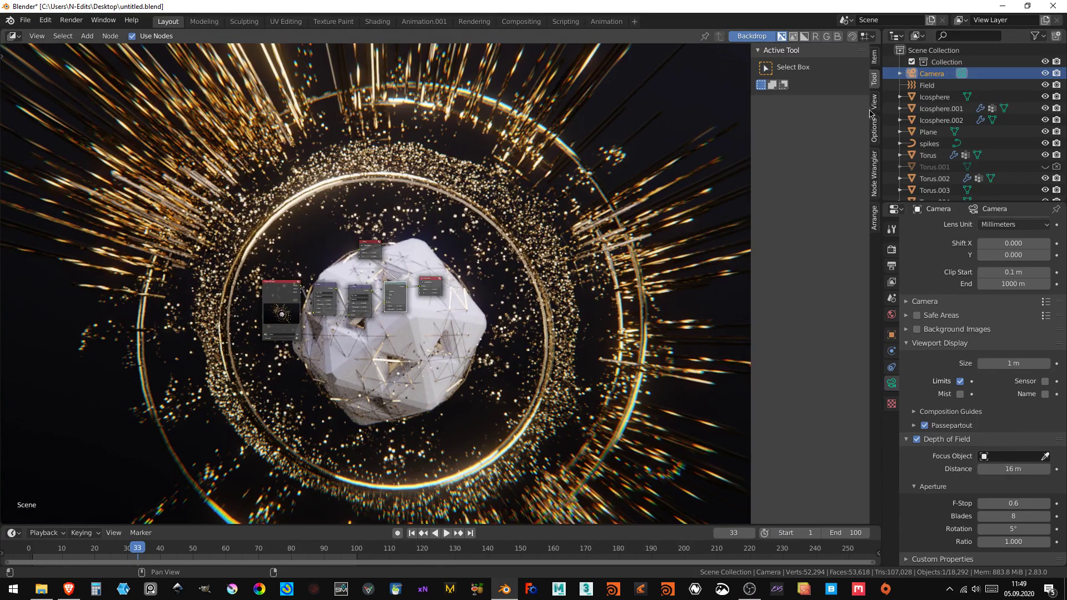
pyautogui.hotkey('ctrl', 'space')
pyautogui.click(1059, 104)
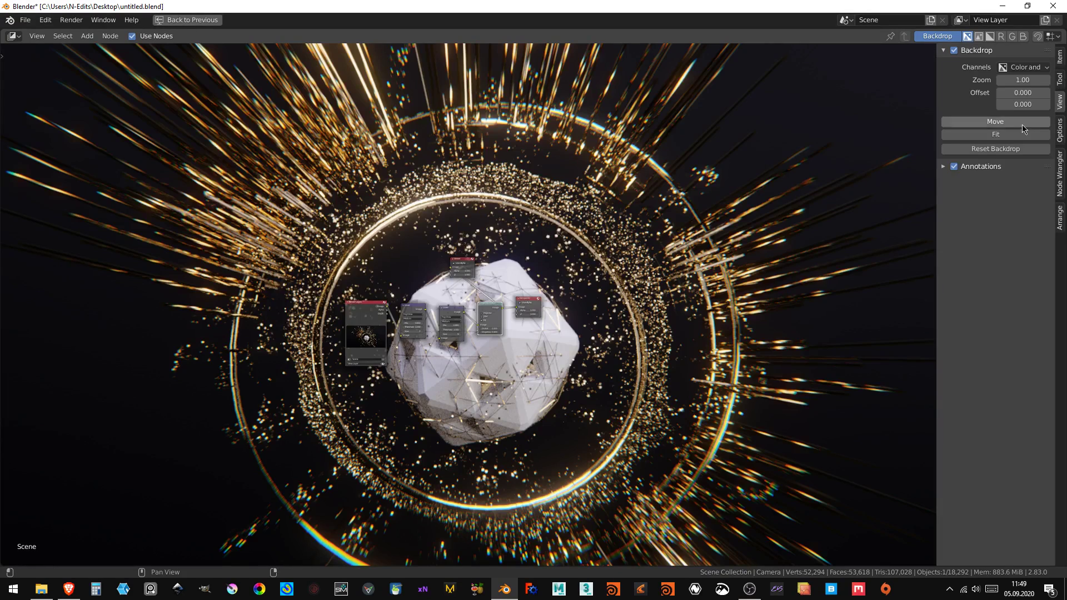
pyautogui.click(995, 134)
pyautogui.scroll(-1, 643, 246)
pyautogui.scroll(1, 643, 246)
pyautogui.scroll(1, 644, 246)
pyautogui.scroll(1, 431, 380)
pyautogui.scroll(2, 494, 355)
pyautogui.scroll(1, 493, 356)
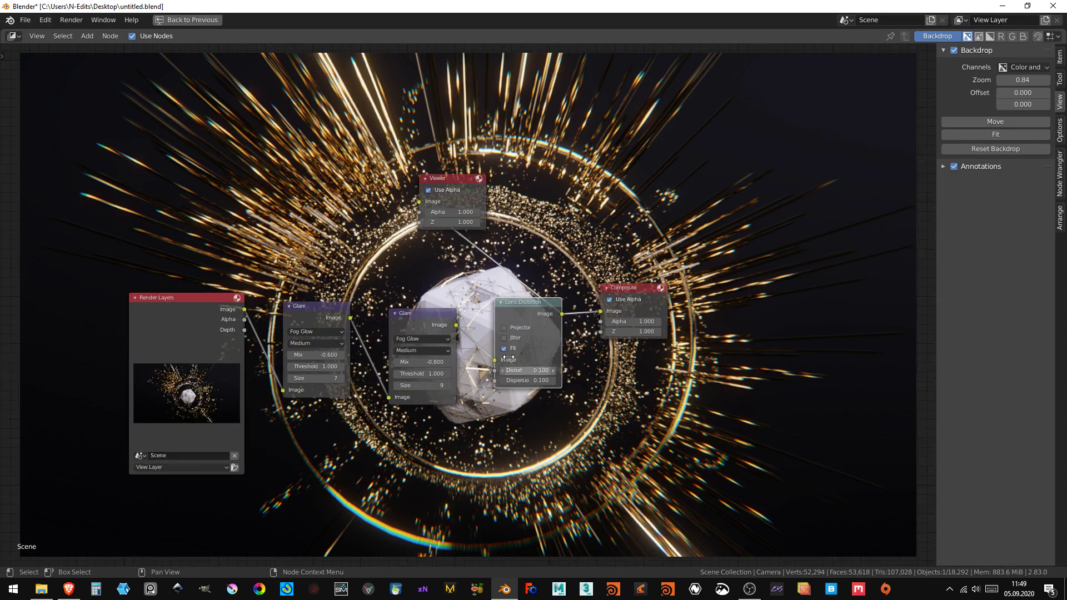
# - Try Lens Distortion values, landing on Distort -0.100 and Dispersion 0.050
pyautogui.click(527, 376)
pyautogui.write('5')
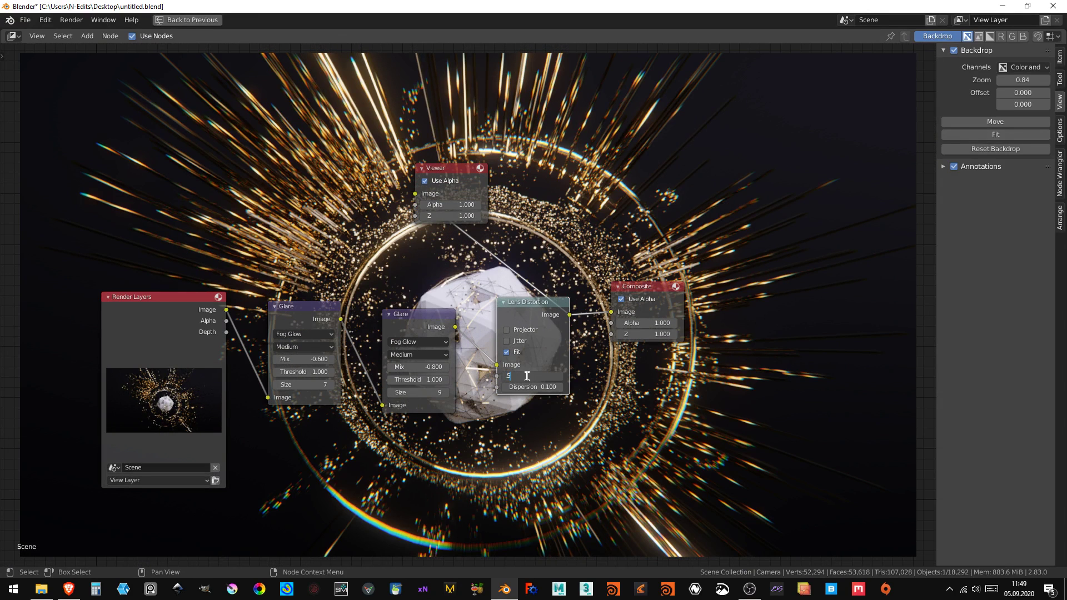
pyautogui.press('Return')
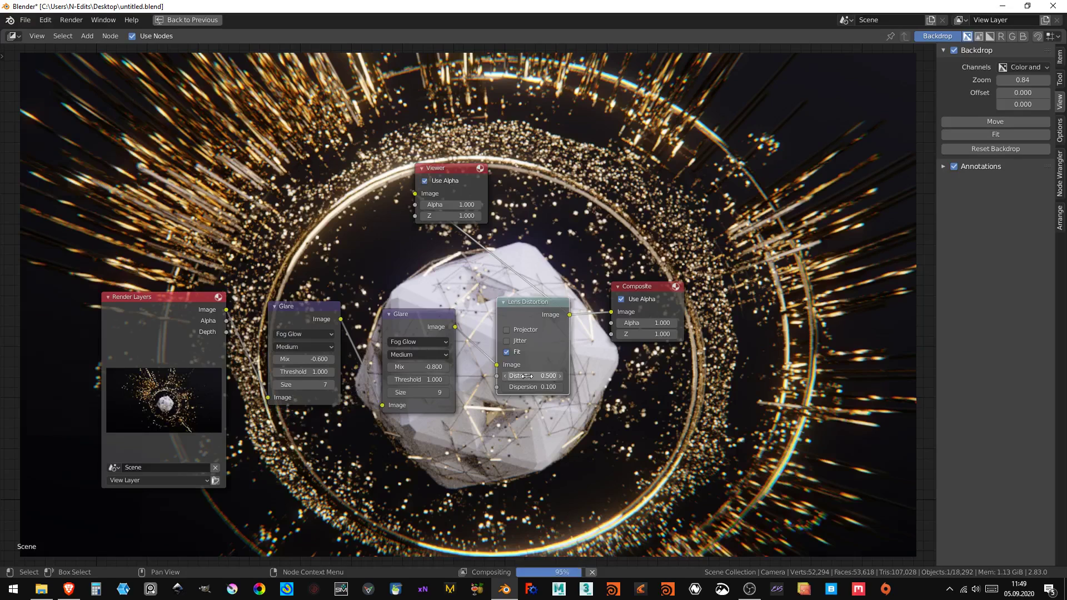
pyautogui.click(527, 377)
pyautogui.write('.1')
pyautogui.press('Return')
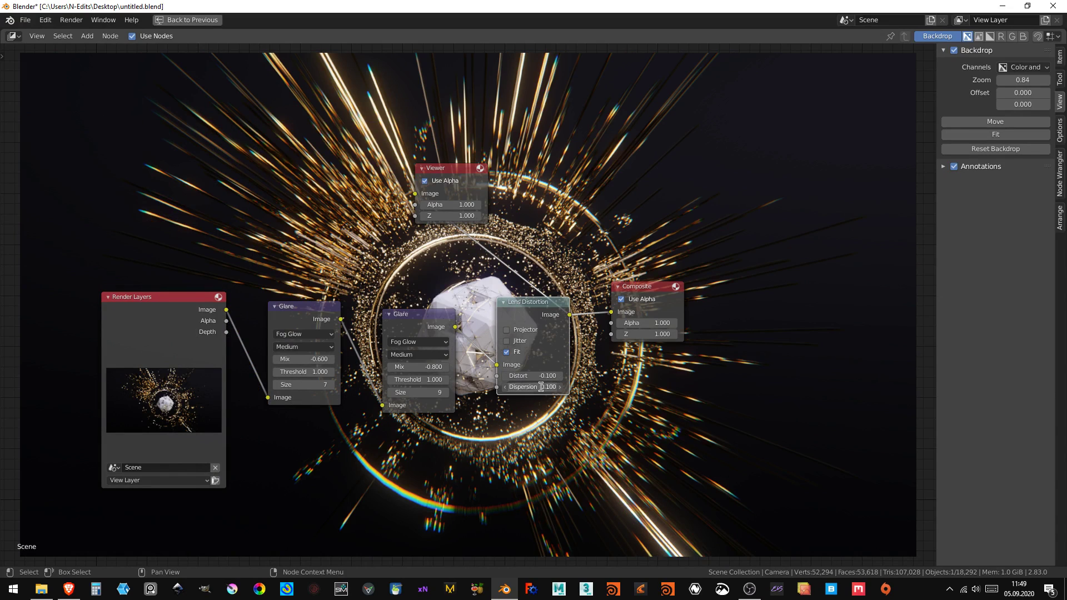
pyautogui.write('.05')
pyautogui.write('0.050')
pyautogui.press('Return')
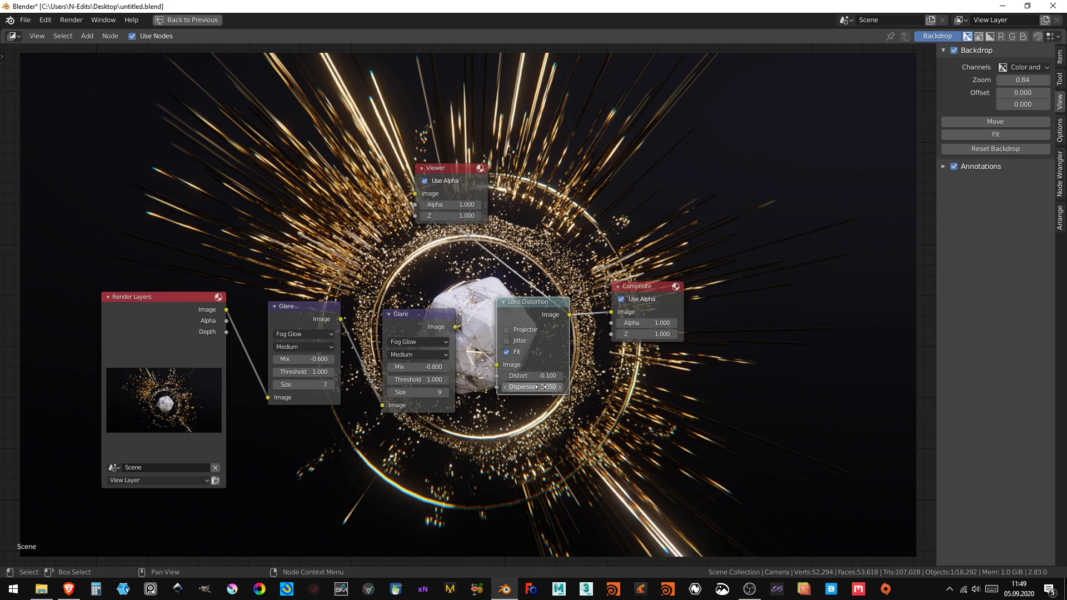
# - Refine the Lens Distortion to Dispersion 0.035 and Distort -0.050
pyautogui.scroll(-2, 493, 208)
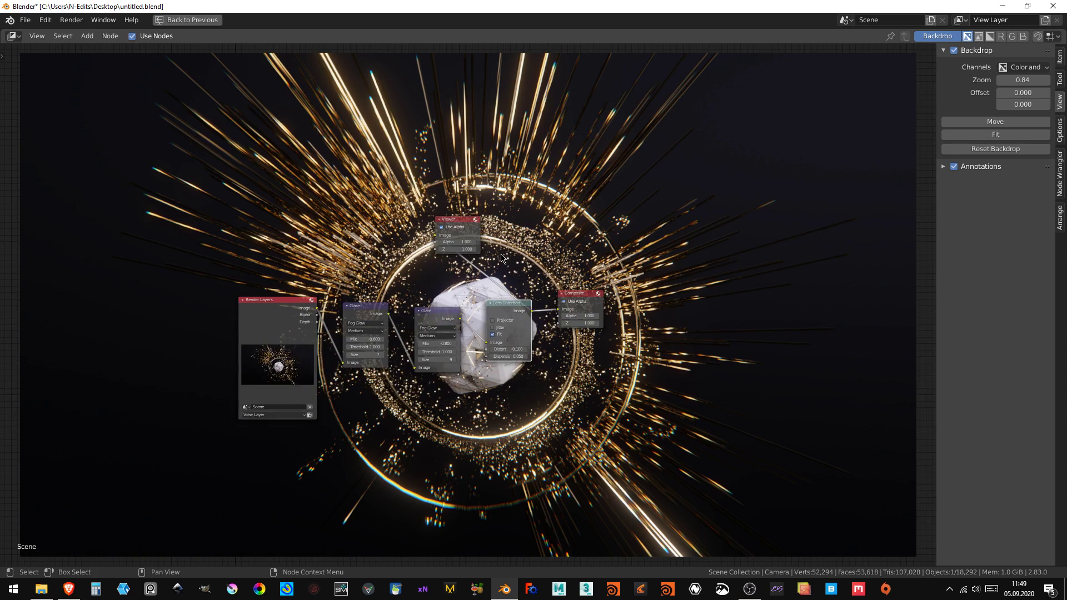
pyautogui.scroll(-1, 501, 258)
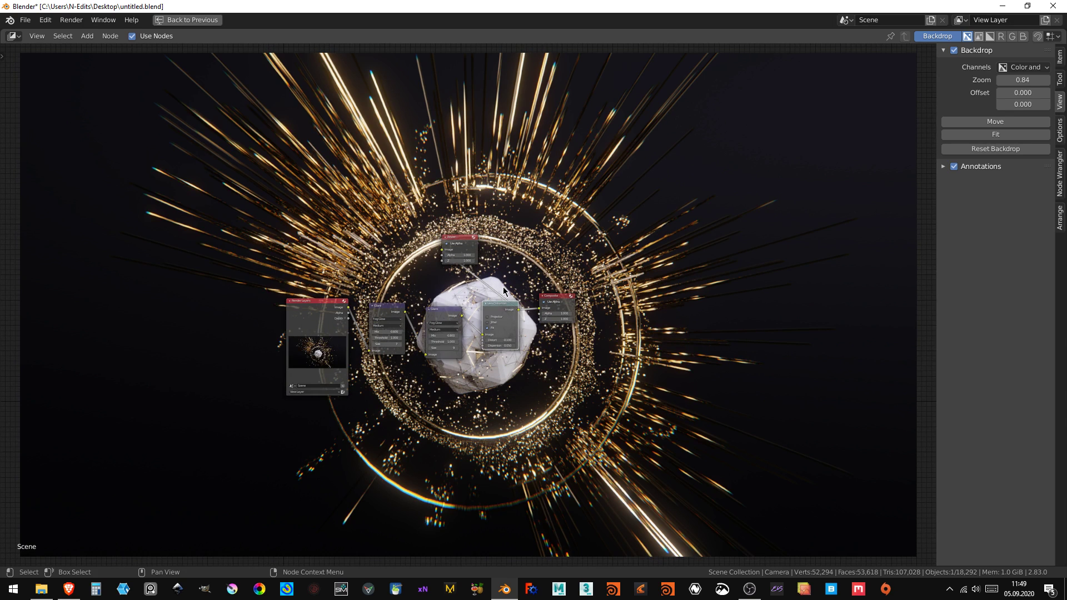
pyautogui.scroll(4, 504, 290)
pyautogui.doubleClick(522, 386)
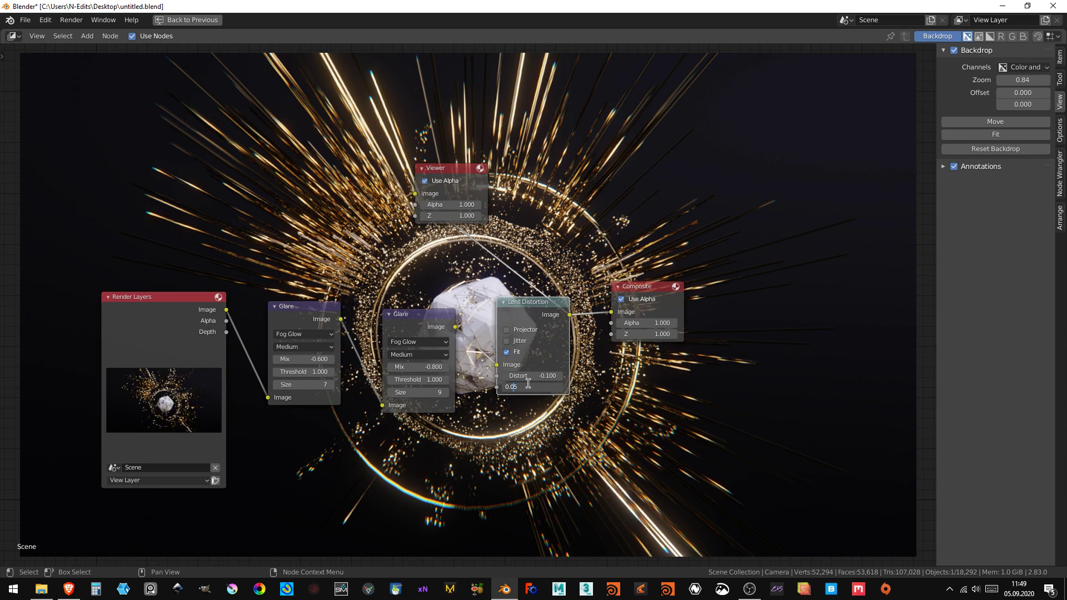
pyautogui.write('3')
pyautogui.press('Return')
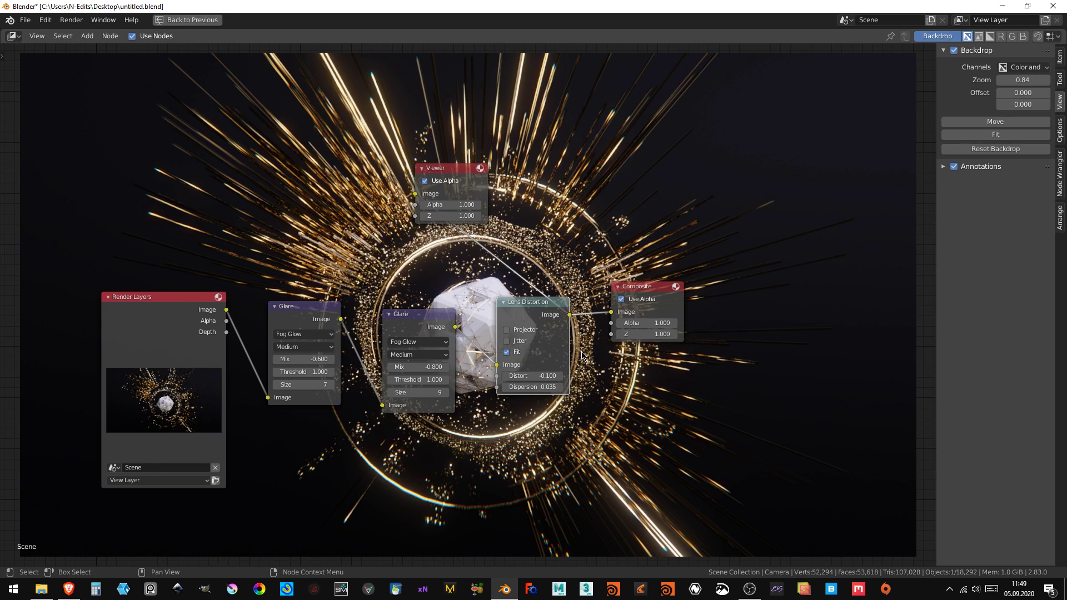
pyautogui.scroll(2, 582, 359)
pyautogui.click(557, 416)
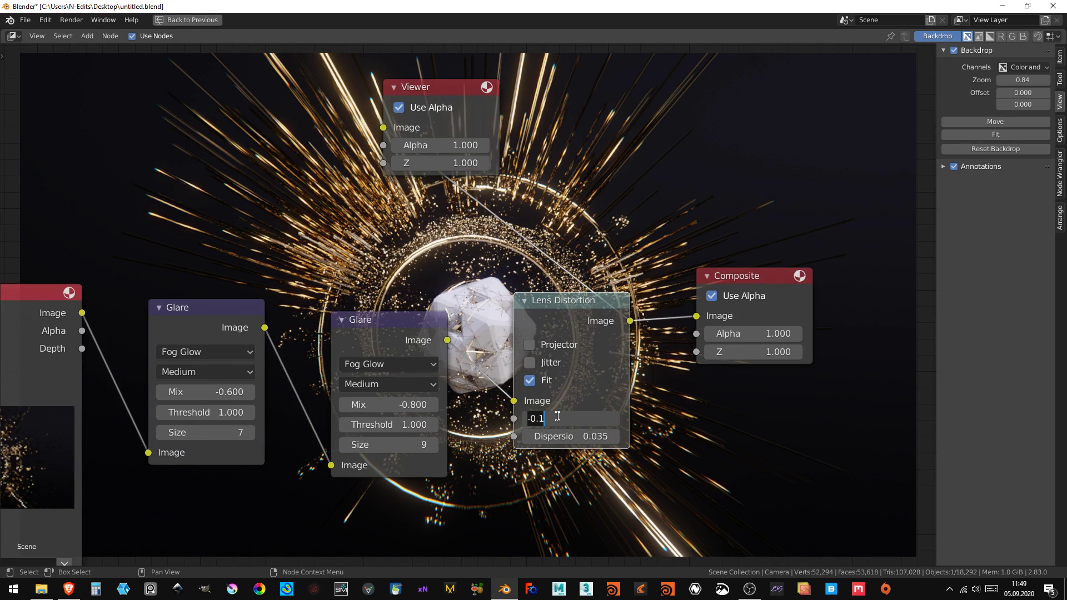
pyautogui.write('5')
pyautogui.press('Return')
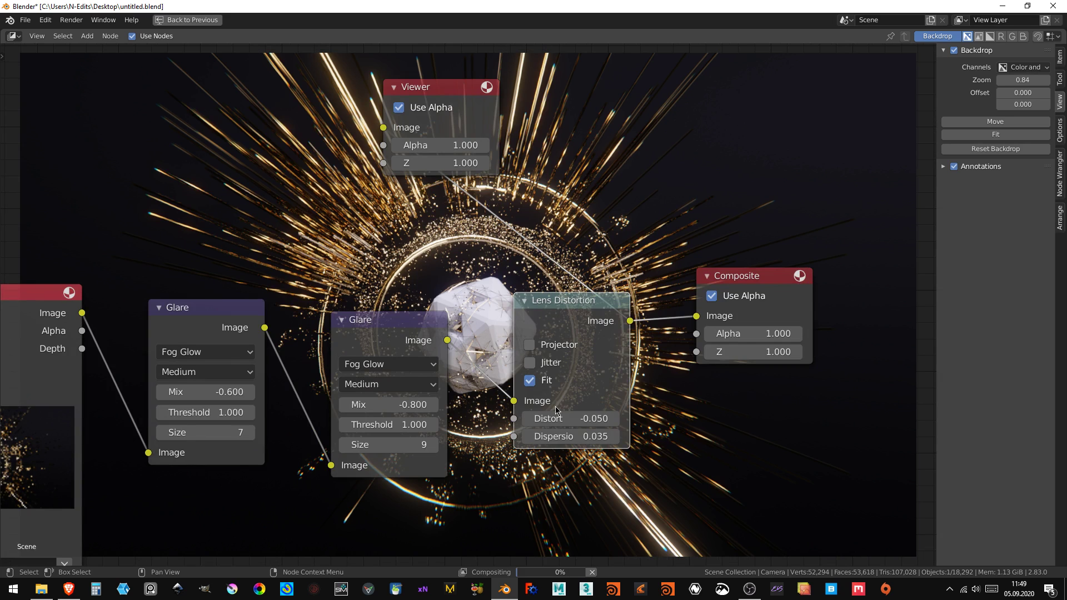
# - Move the Viewer node aside and insert Lens Distortion between the first and second Glare nodes
pyautogui.moveTo(456, 96); pyautogui.dragTo(771, 158)
pyautogui.hotkey('shift', 'a')
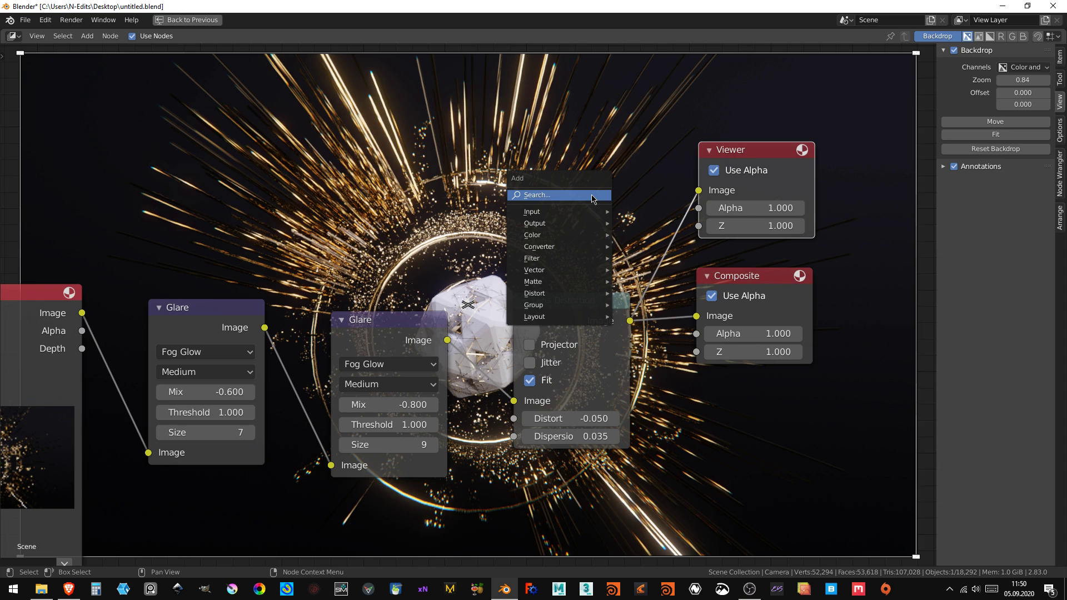
pyautogui.click(592, 195)
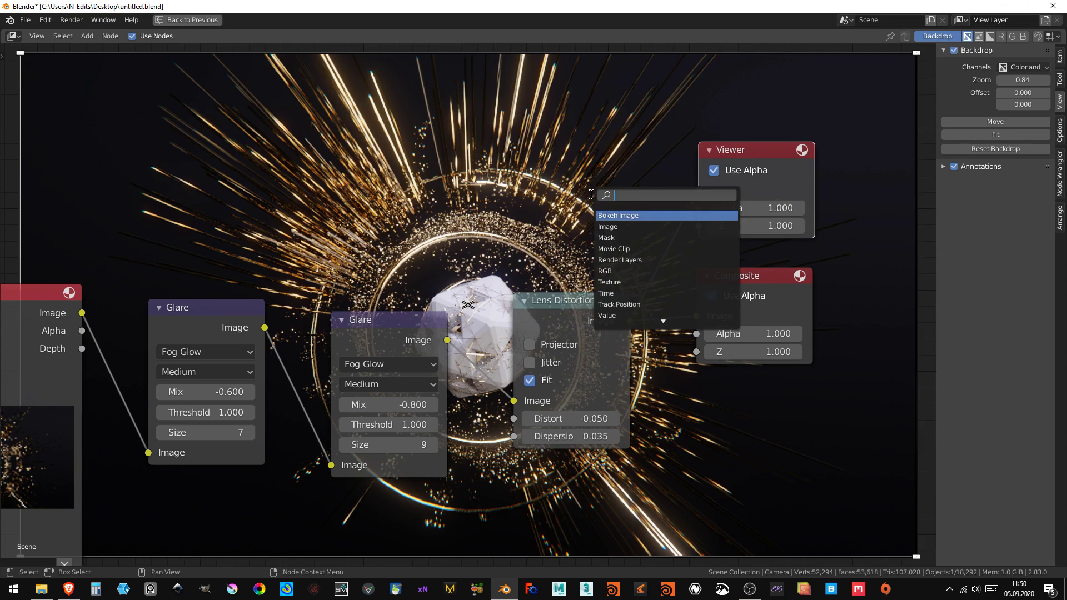
pyautogui.moveTo(564, 303); pyautogui.dragTo(532, 324)
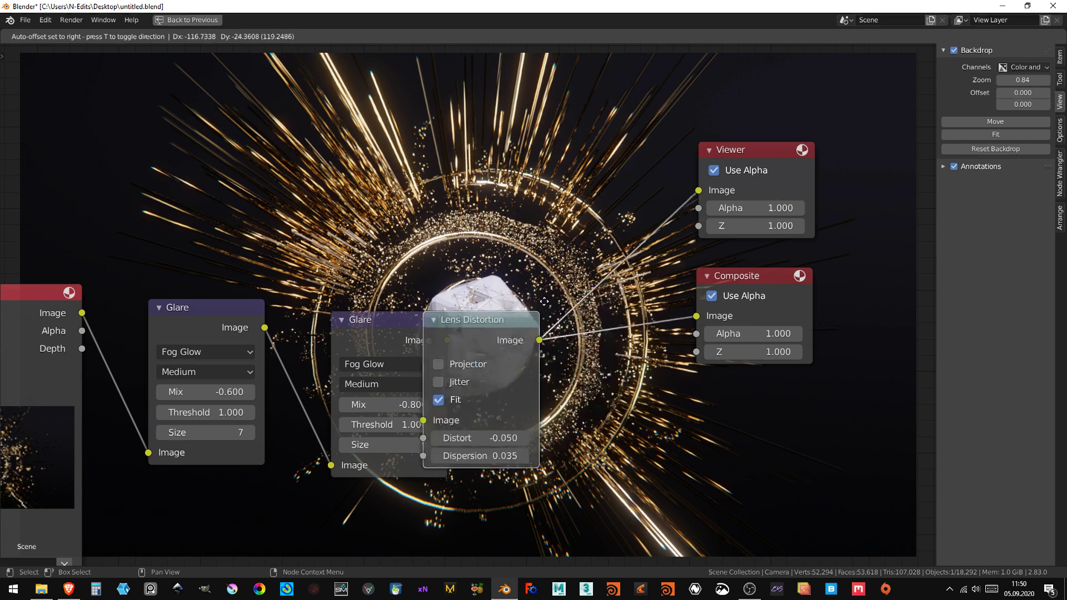
pyautogui.click(532, 324)
pyautogui.moveTo(532, 324)
pyautogui.keyDown('alt'); pyautogui.mouseDown()
pyautogui.moveTo(337, 357)
pyautogui.moveTo(386, 339)
pyautogui.mouseUp(); pyautogui.keyUp('alt')
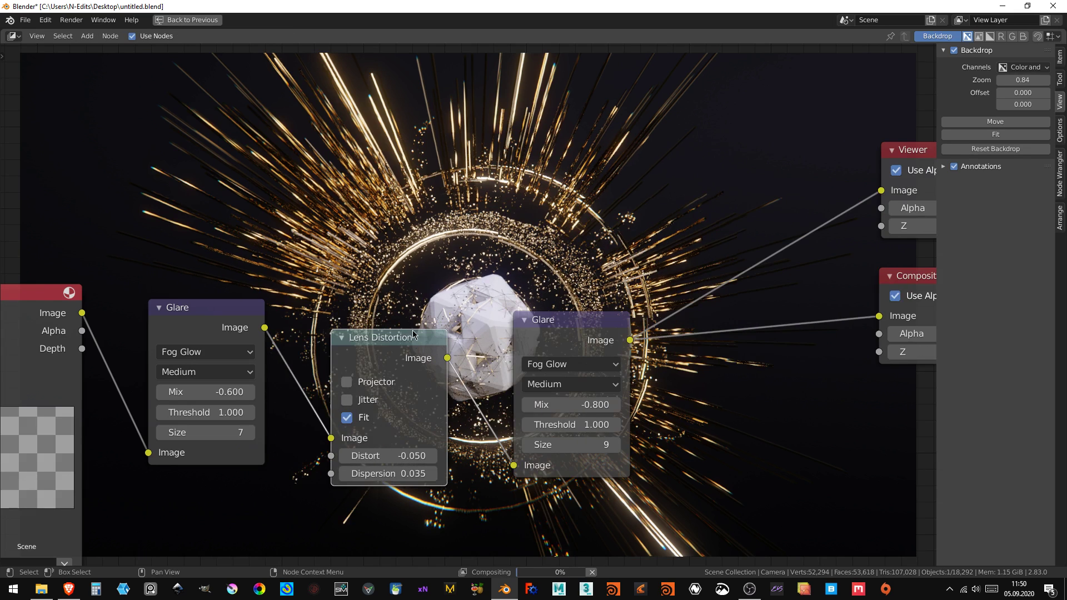
pyautogui.scroll(-3, 425, 306)
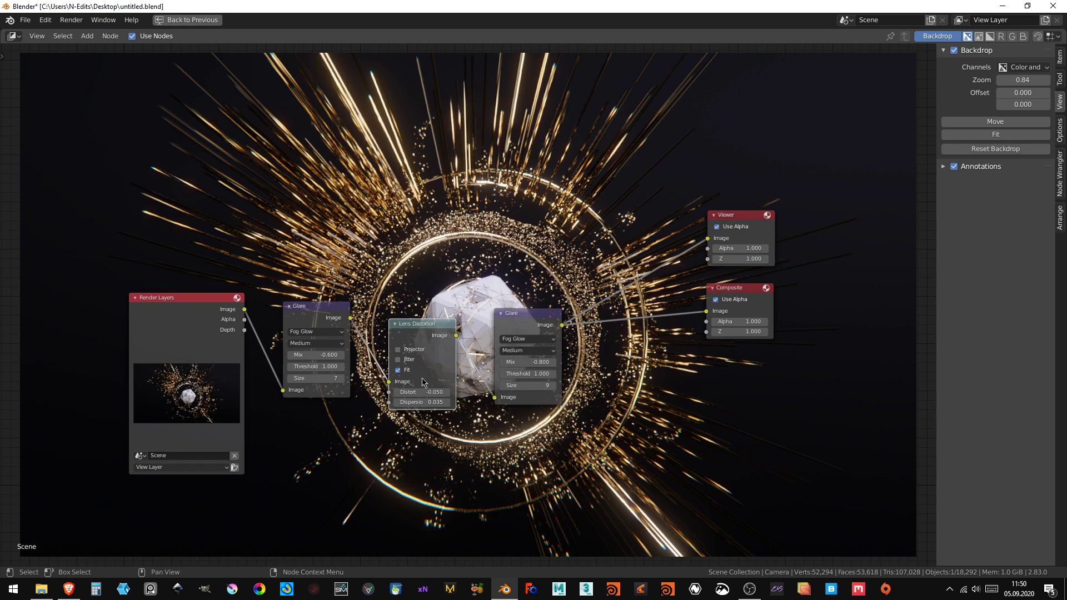
pyautogui.scroll(2, 593, 371)
pyautogui.hotkey('shift', 'a')
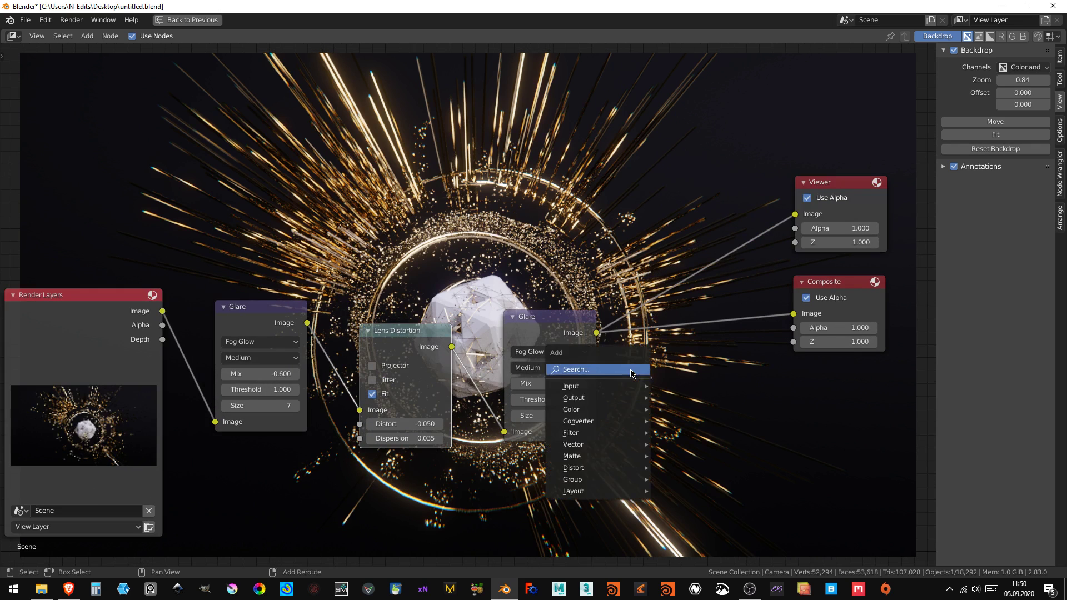
# - Insert a Mix node just before the Composite output
pyautogui.click(630, 366)
pyautogui.write('mix')
pyautogui.press('Return')
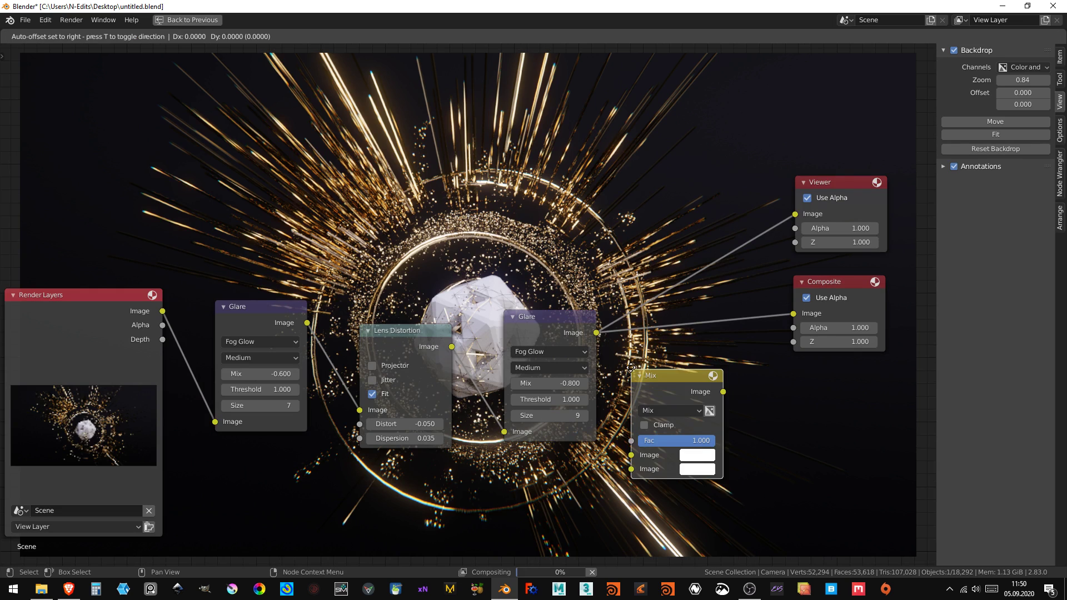
pyautogui.click(680, 314)
pyautogui.moveTo(679, 313); pyautogui.dragTo(649, 313)
# - Add an Ellipse Mask node below the compositing chain
pyautogui.hotkey('shift', 'a')
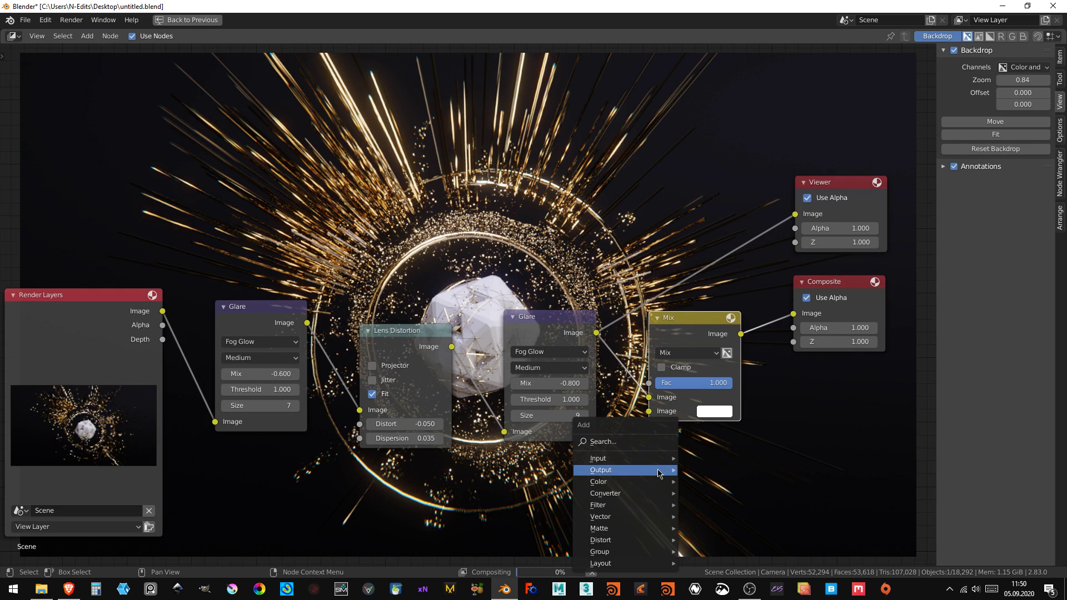
pyautogui.click(645, 442)
pyautogui.write('mas')
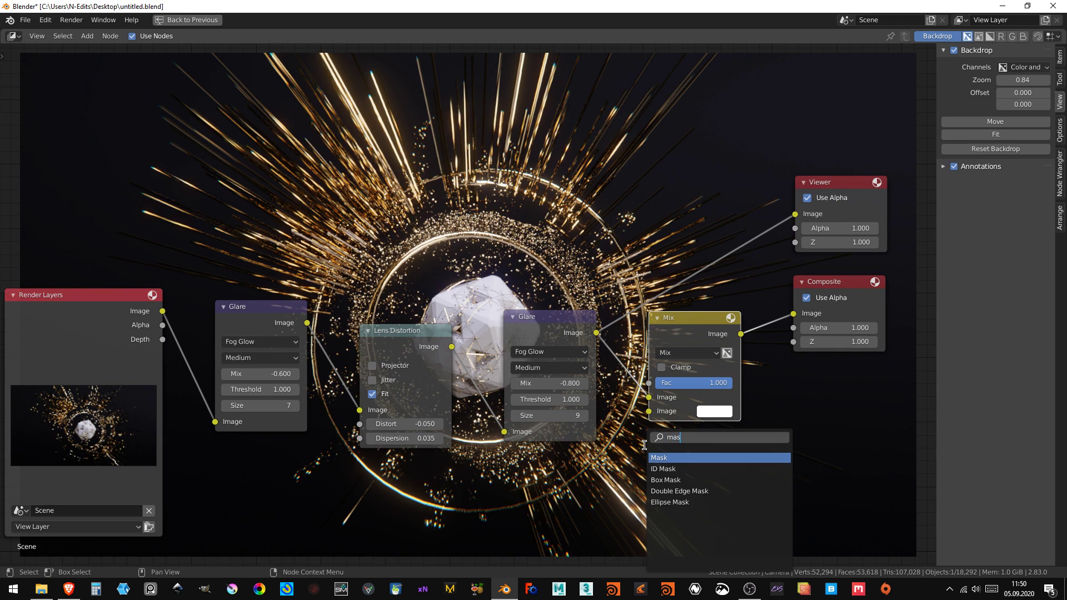
pyautogui.press('Down')
pyautogui.press('Down')
pyautogui.press('Down')
pyautogui.press('Down')
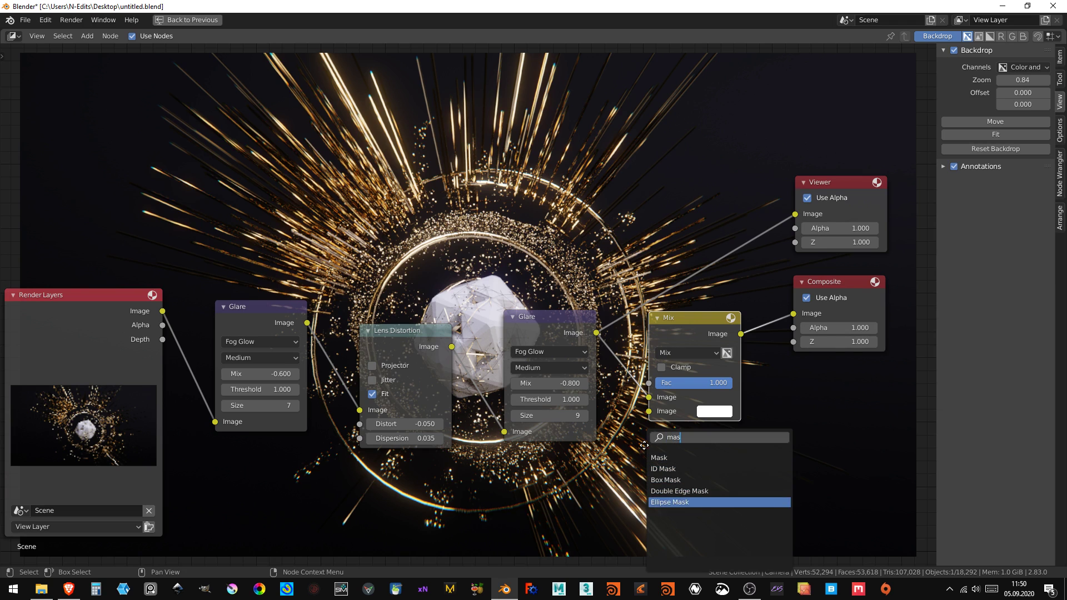
pyautogui.press('Return')
pyautogui.click(485, 466)
pyautogui.scroll(-1, 485, 466)
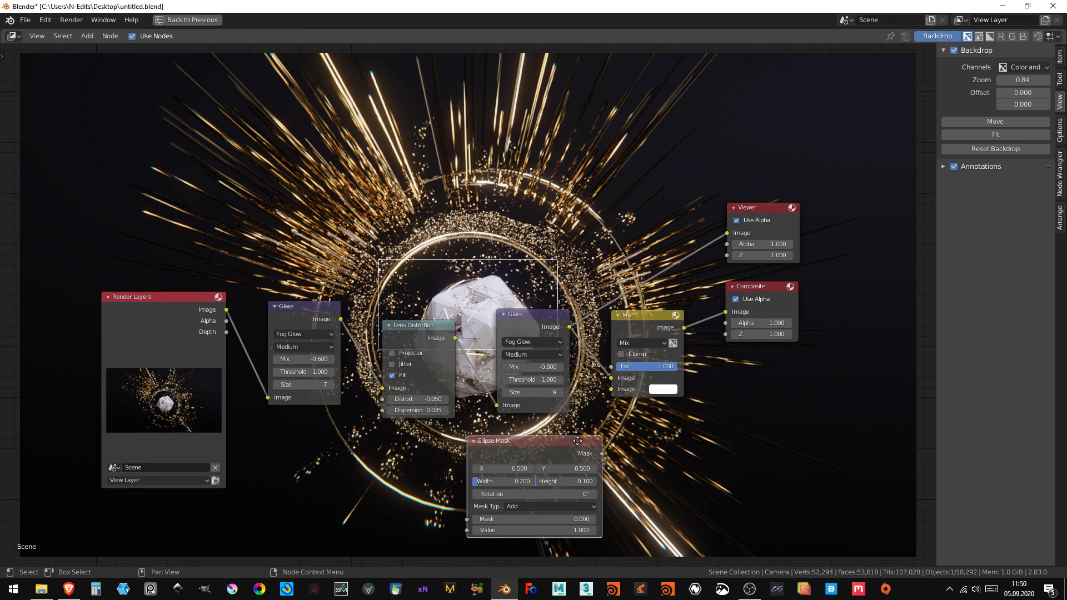
# - Add a Blur node, shift the Ellipse Mask left and preview the mask in the backdrop
pyautogui.hotkey('shift', 'a')
pyautogui.write('blu')
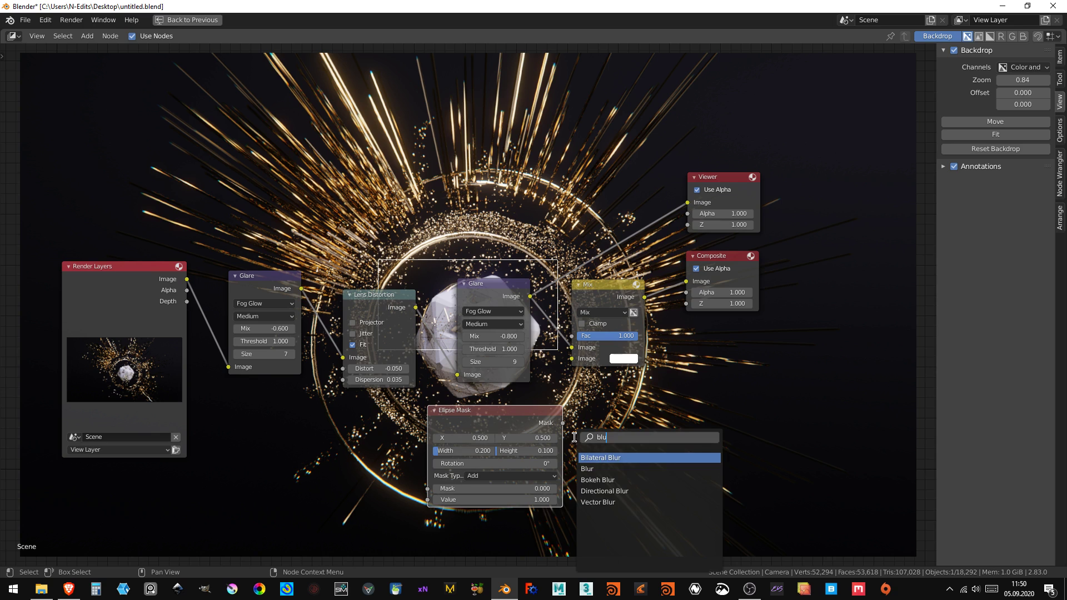
pyautogui.press('Down')
pyautogui.press('Return')
pyautogui.click(597, 442)
pyautogui.moveTo(490, 421); pyautogui.dragTo(397, 429)
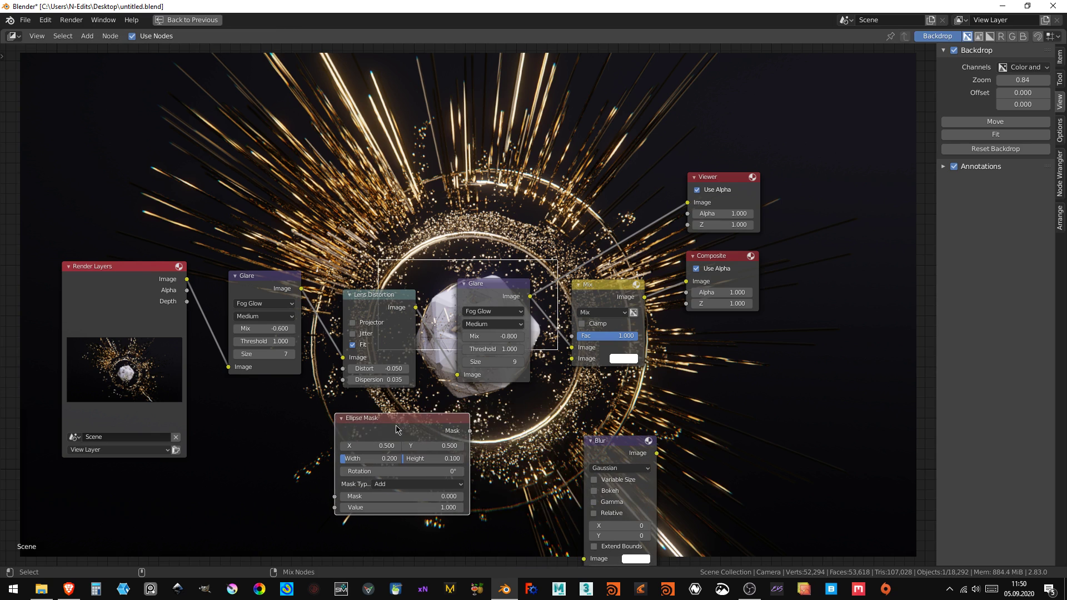
pyautogui.keyDown('ctrl'); pyautogui.keyDown('shift'); pyautogui.click(397, 429); pyautogui.keyUp('shift'); pyautogui.keyUp('ctrl')
# - Keep the ellipse mask centred at X 0.5 with Width and Height 1.0
pyautogui.click(387, 445)
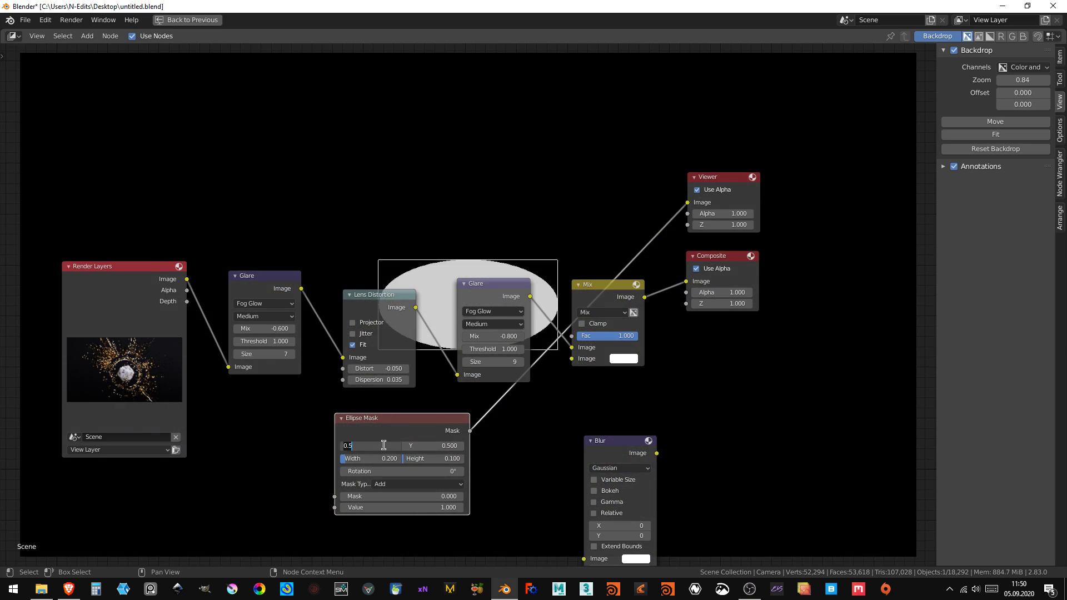
pyautogui.write('1')
pyautogui.press('Tab')
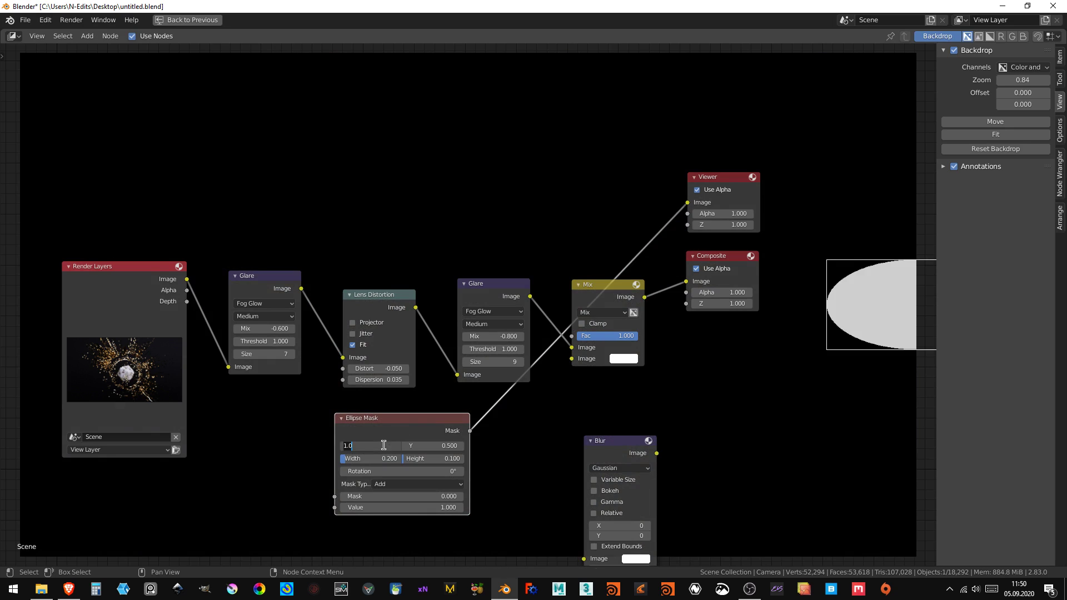
pyautogui.press('Tab')
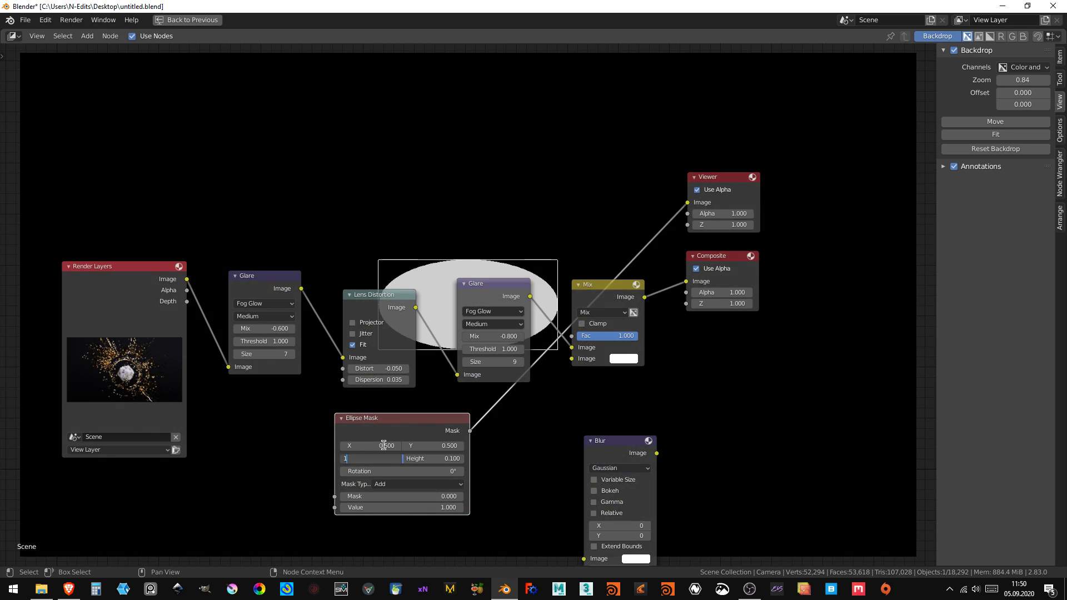
pyautogui.press('Tab')
pyautogui.write('1')
pyautogui.press('Return')
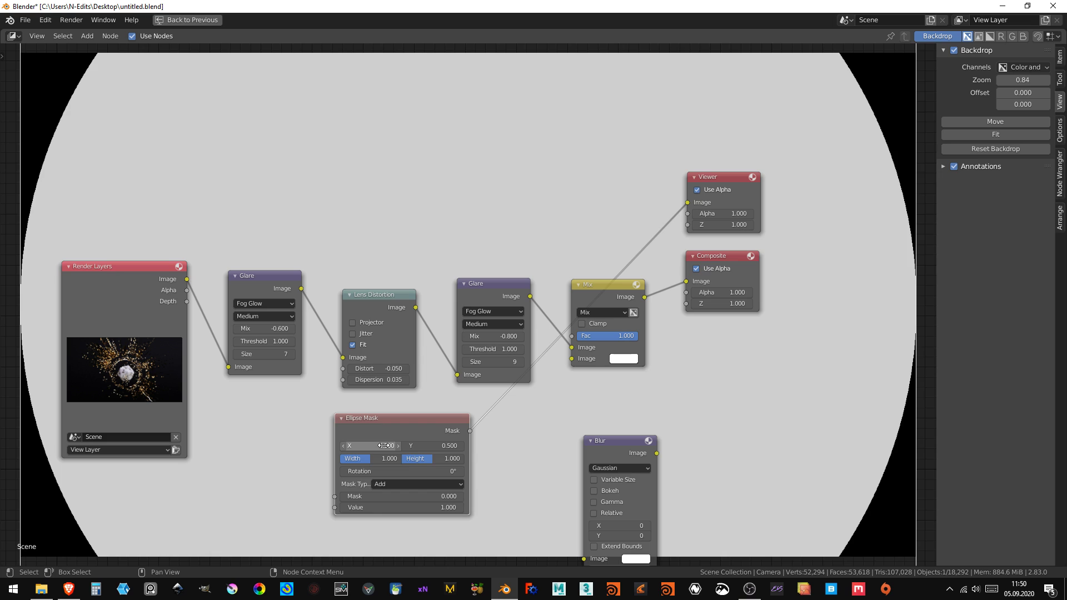
# - Try ellipse mask heights of 0.5 and 0.6
pyautogui.click(416, 459)
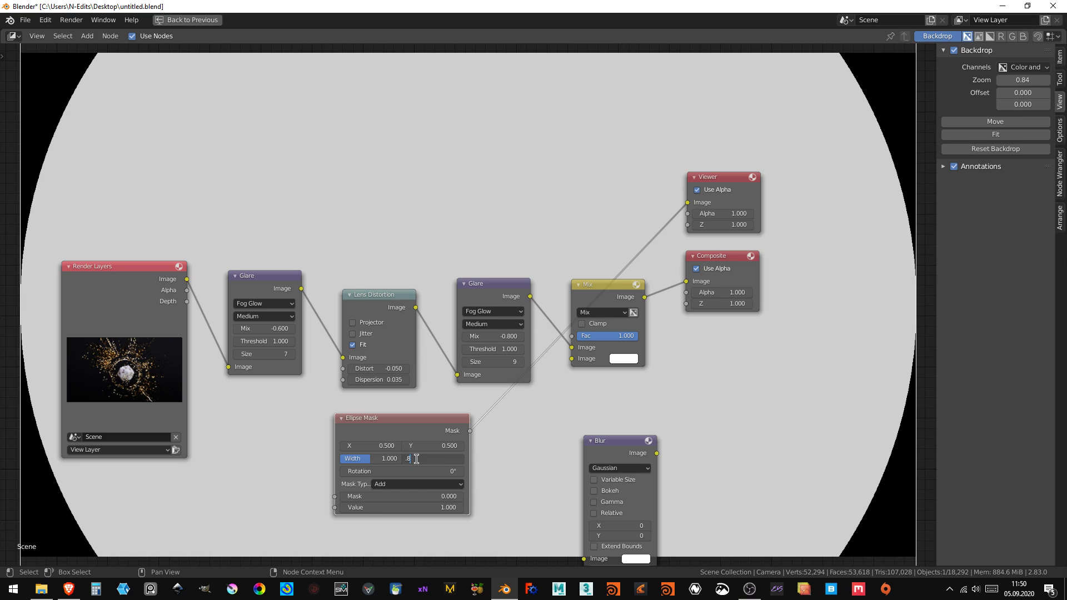
pyautogui.press('Return')
pyautogui.click(416, 459)
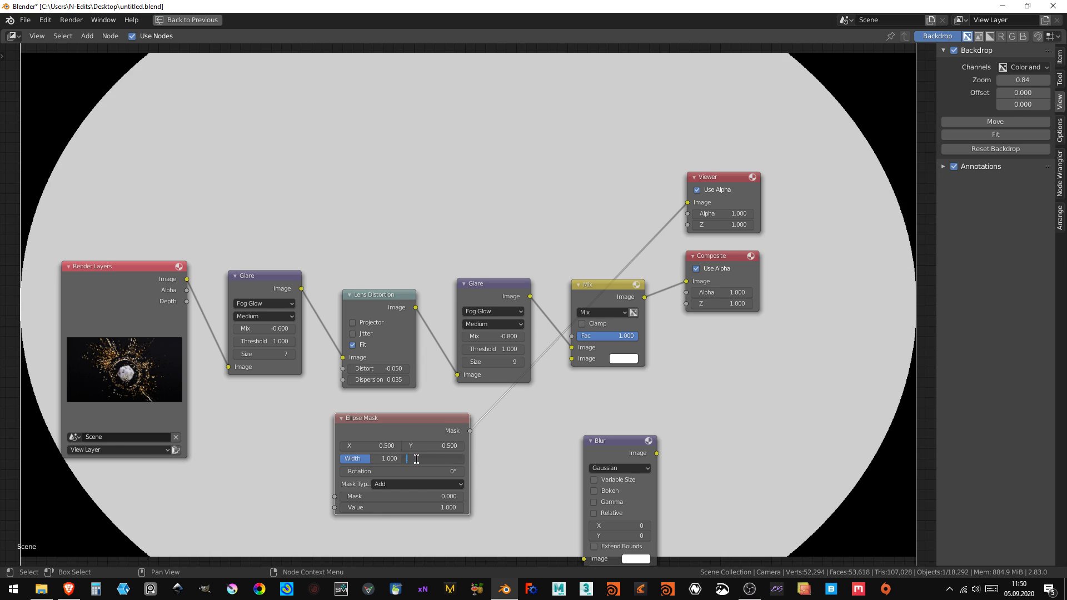
pyautogui.write('0.5')
pyautogui.press('Return')
pyautogui.click(416, 459)
pyautogui.write('0.6')
pyautogui.press('Return')
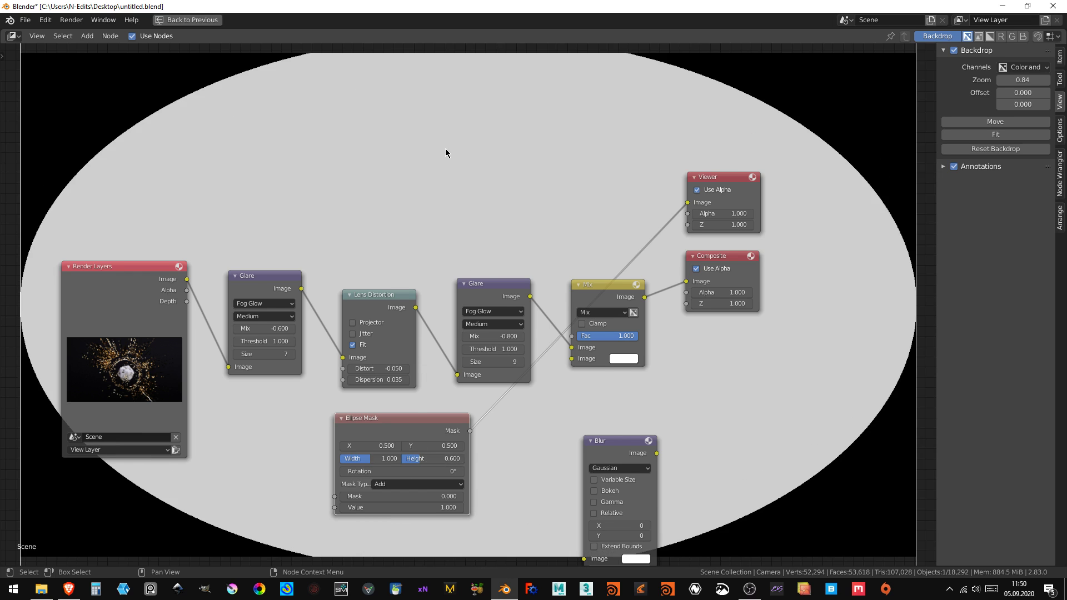
# - Settle the ellipse mask height at 0.58 after trying 0.55
pyautogui.scroll(-2, 445, 154)
pyautogui.scroll(1, 467, 275)
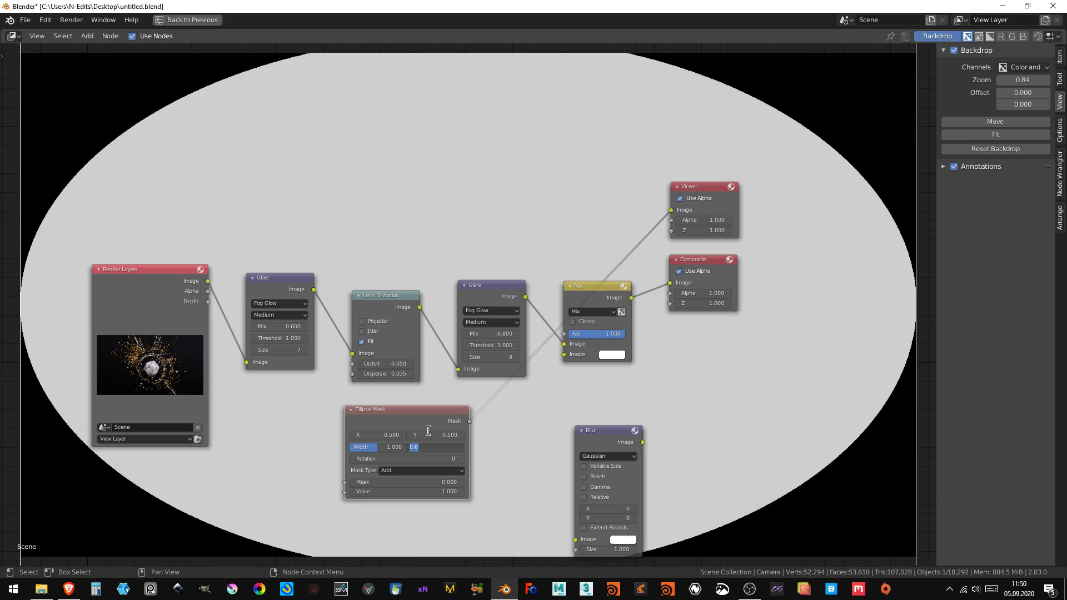
pyautogui.write('.5')
pyautogui.press('Return')
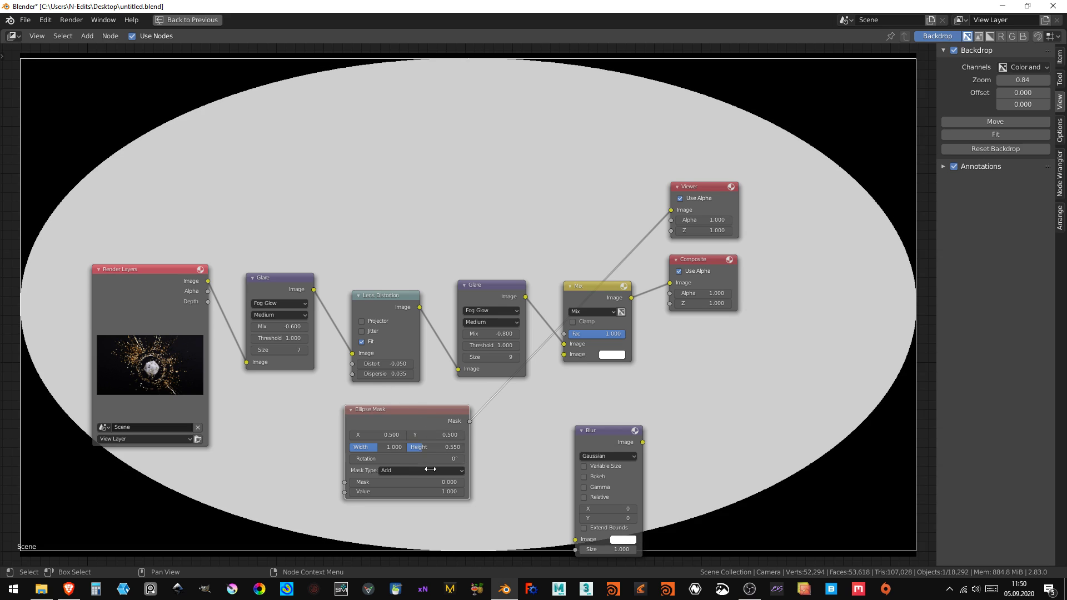
pyautogui.write('8')
pyautogui.press('Return')
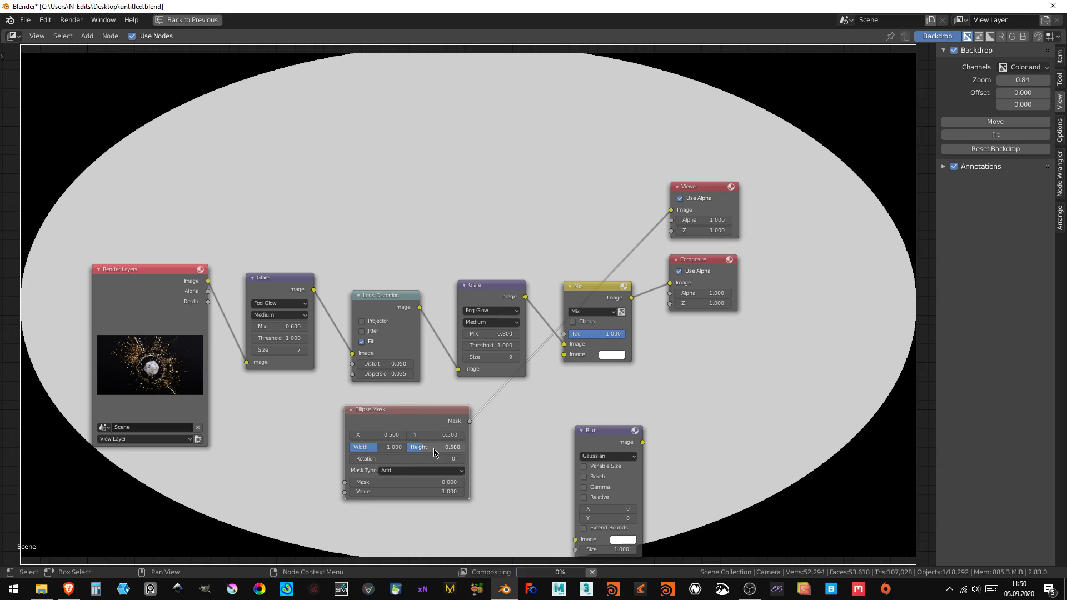
# - Feed the mask into the Blur node with Size 50 and preview the blurred result
pyautogui.moveTo(470, 421)
pyautogui.mouseDown()
pyautogui.moveTo(559, 532)
pyautogui.moveTo(588, 520)
pyautogui.moveTo(568, 503)
pyautogui.mouseUp()
pyautogui.click(570, 503)
pyautogui.write('50')
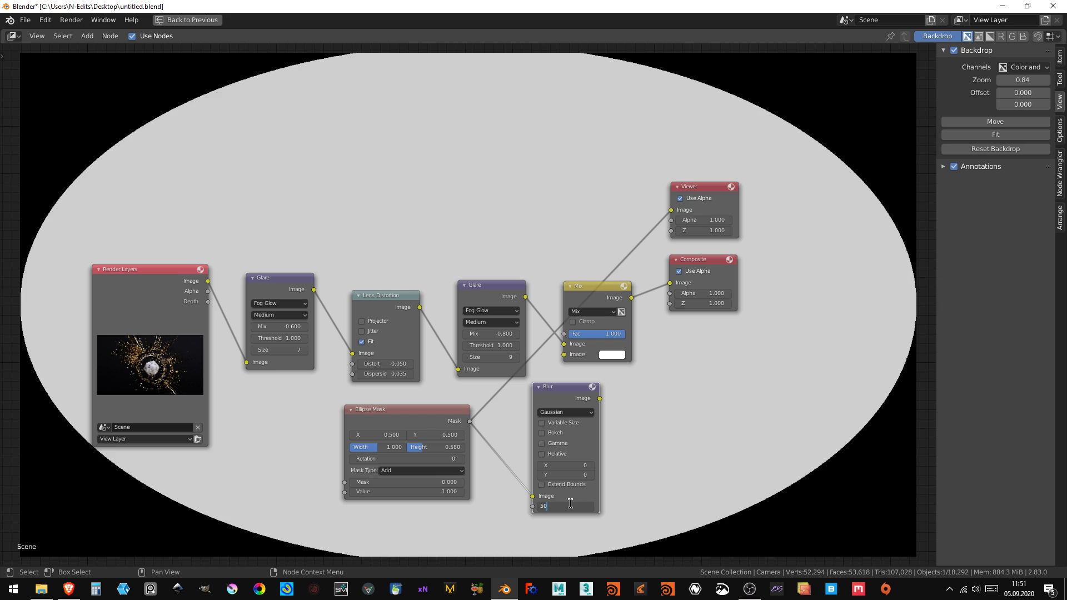
pyautogui.press('Return')
pyautogui.keyDown('ctrl'); pyautogui.keyDown('shift'); pyautogui.click(559, 391); pyautogui.keyUp('shift'); pyautogui.keyUp('ctrl')
pyautogui.moveTo(593, 398)
pyautogui.mouseDown()
pyautogui.moveTo(596, 371)
pyautogui.moveTo(565, 354)
pyautogui.mouseUp()
# - Switch the Mix blend to Multiply and set the ellipse width to 0.9
pyautogui.click(592, 311)
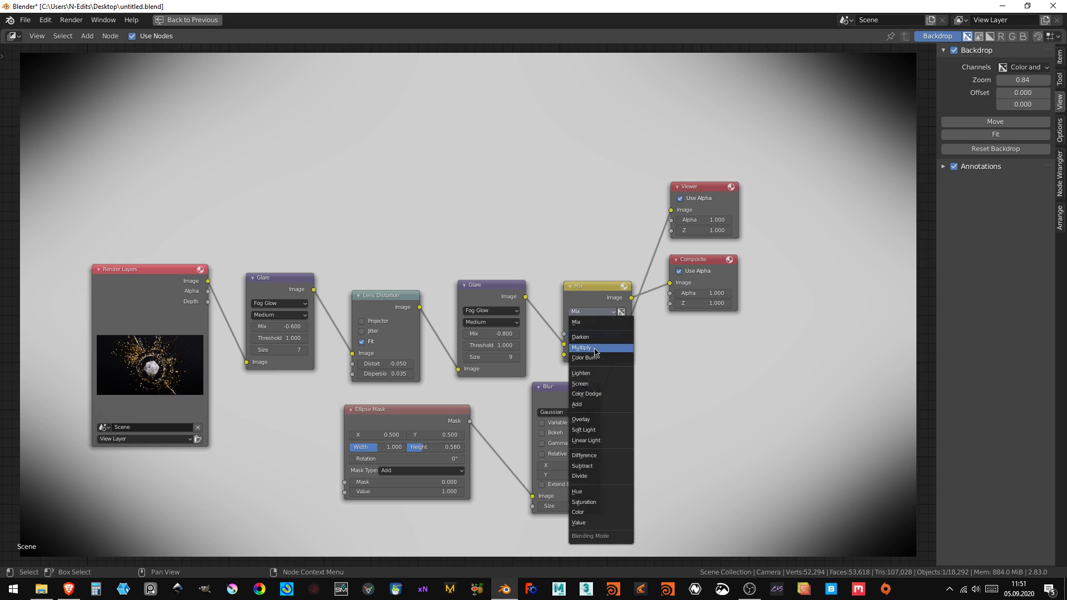
pyautogui.click(596, 343)
pyautogui.keyDown('ctrl'); pyautogui.keyDown('shift'); pyautogui.click(591, 291); pyautogui.keyUp('shift'); pyautogui.keyUp('ctrl')
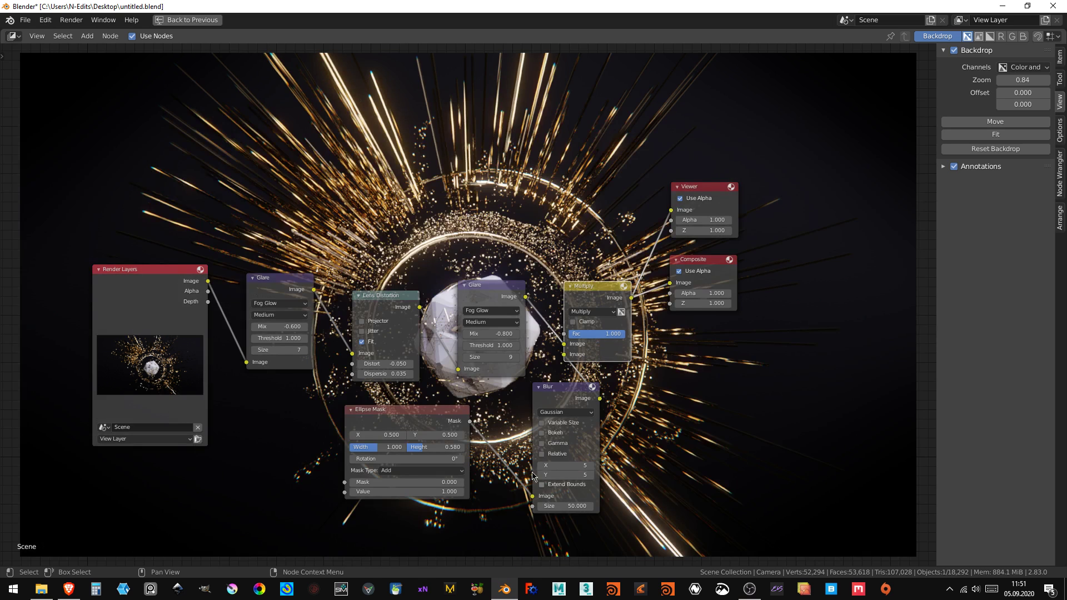
pyautogui.write('0.9')
pyautogui.press('Return')
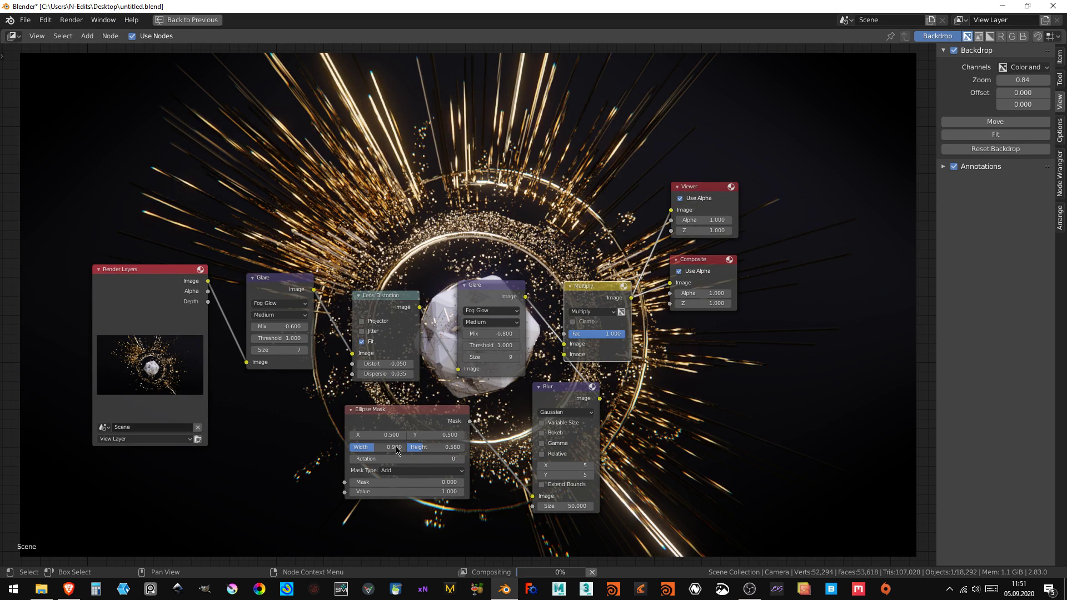
pyautogui.keyDown('ctrl'); pyautogui.keyDown('shift'); pyautogui.click(399, 423); pyautogui.keyUp('shift'); pyautogui.keyUp('ctrl')
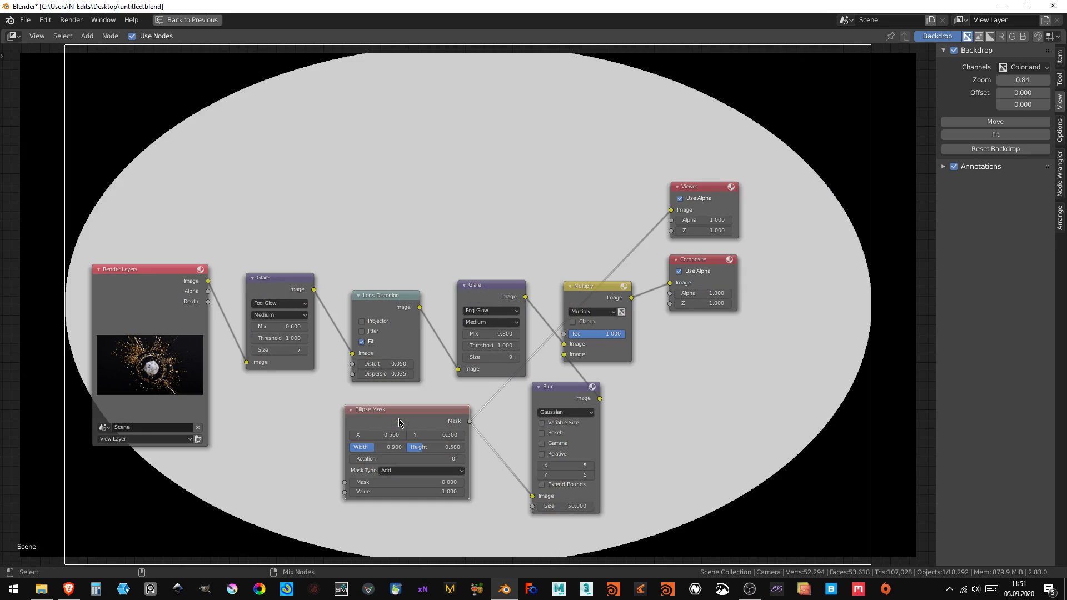
pyautogui.keyDown('ctrl'); pyautogui.keyDown('shift'); pyautogui.click(553, 394); pyautogui.keyUp('shift'); pyautogui.keyUp('ctrl')
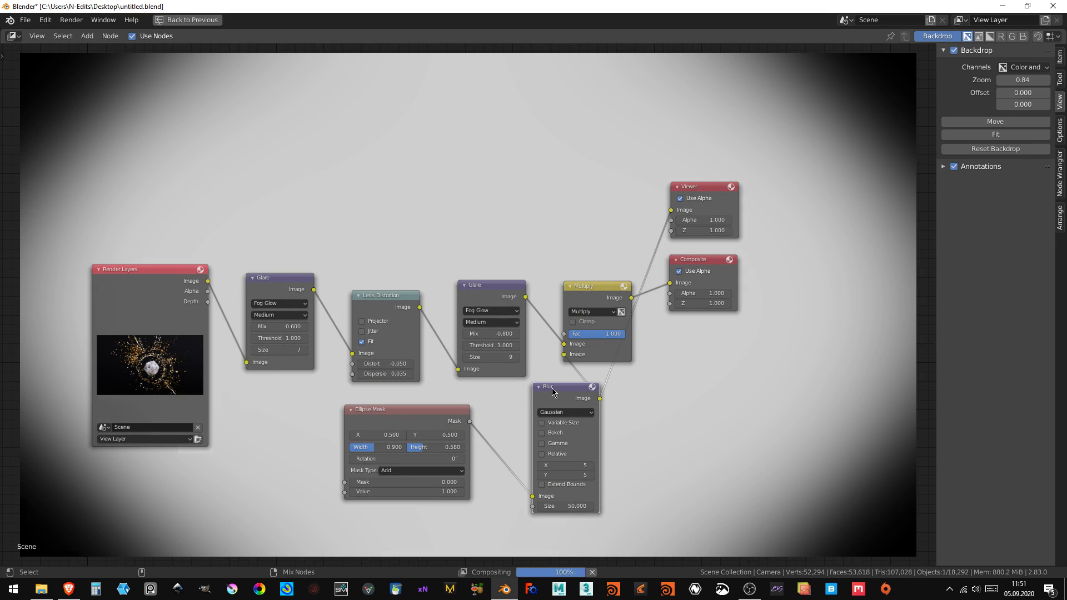
# - Set the ellipse height to 0.48 and preview the multiplied vignette
pyautogui.doubleClick(438, 447)
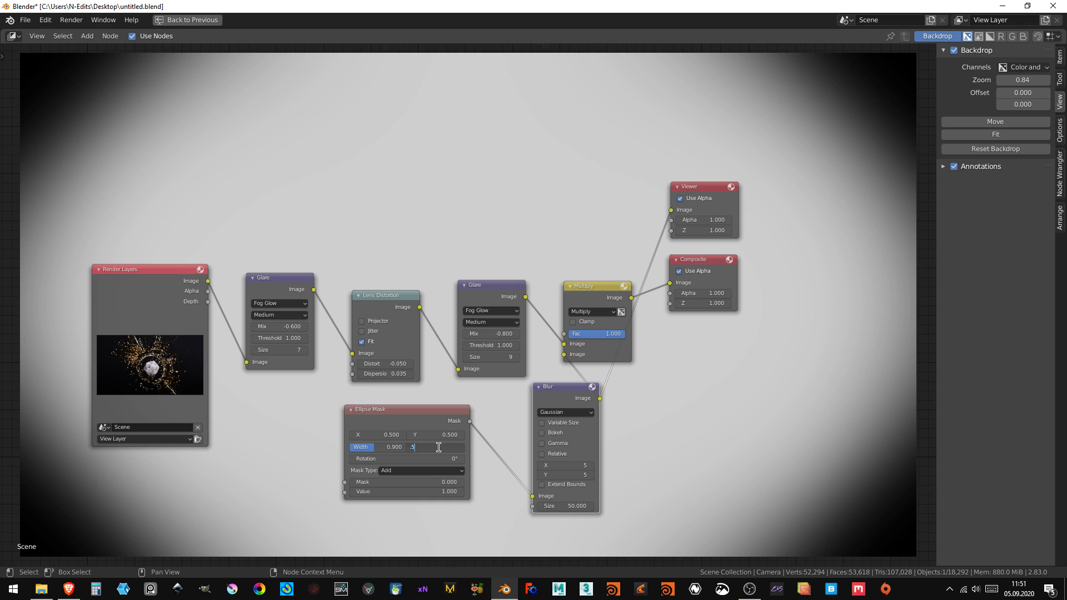
pyautogui.press('Return')
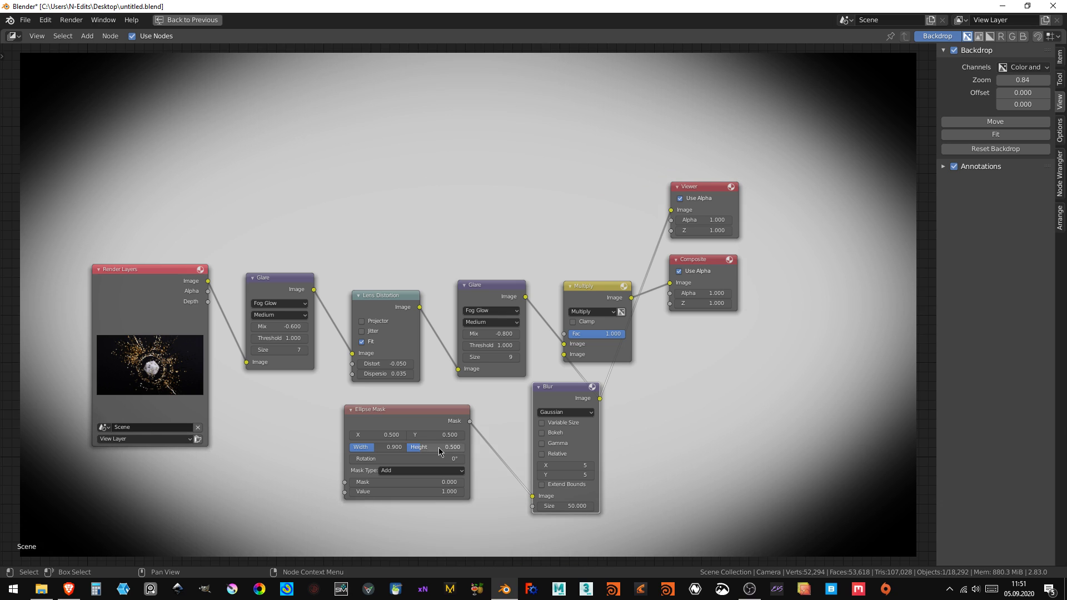
pyautogui.doubleClick(438, 447)
pyautogui.press('BackSpace')
pyautogui.write('8')
pyautogui.press('Return')
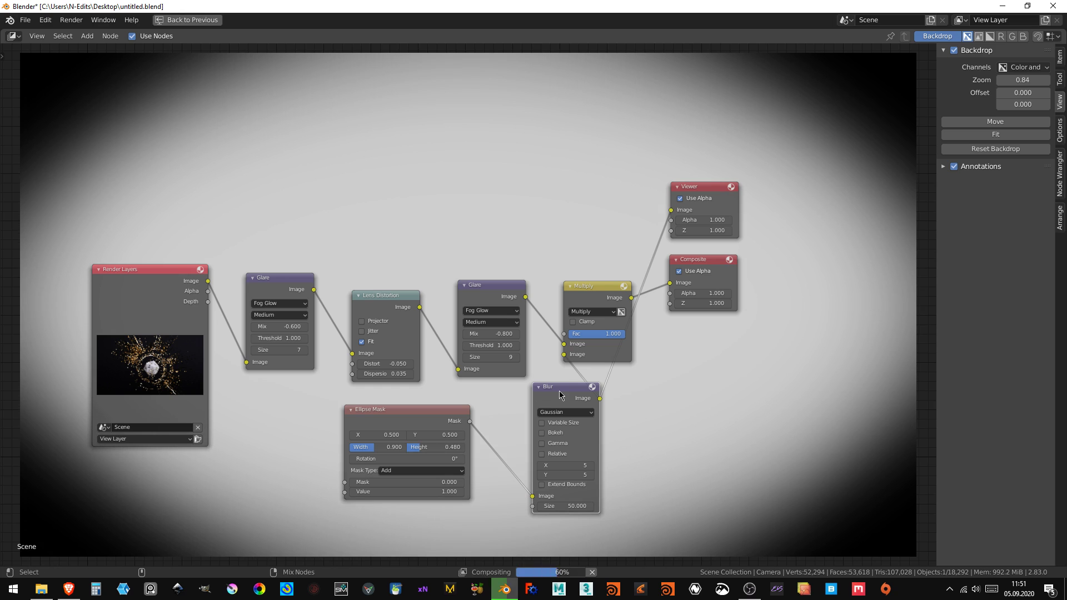
pyautogui.keyDown('ctrl'); pyautogui.keyDown('shift'); pyautogui.click(597, 287); pyautogui.keyUp('shift'); pyautogui.keyUp('ctrl')
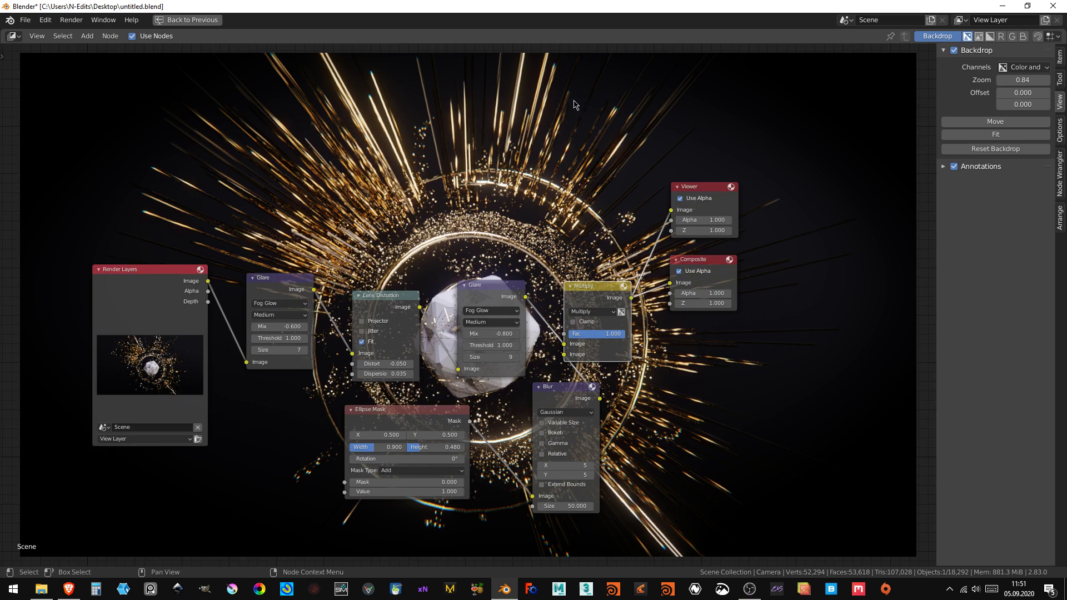
# - Set the Mix factor to 0.8 after trying 0.5
pyautogui.scroll(-2, 574, 114)
pyautogui.scroll(1, 533, 215)
pyautogui.scroll(1, 556, 274)
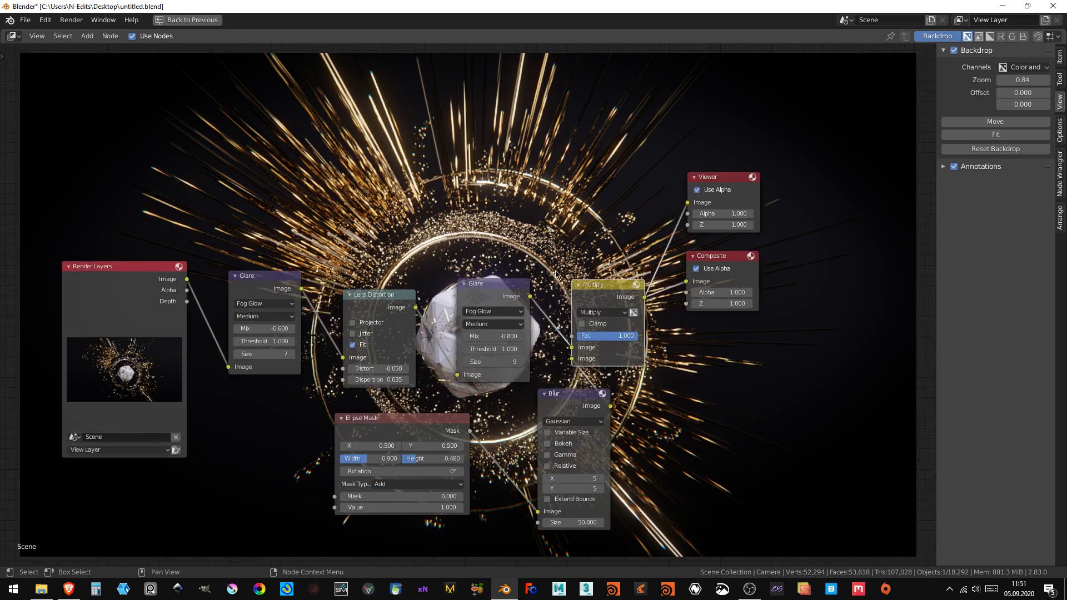
pyautogui.click(617, 336)
pyautogui.press('Return')
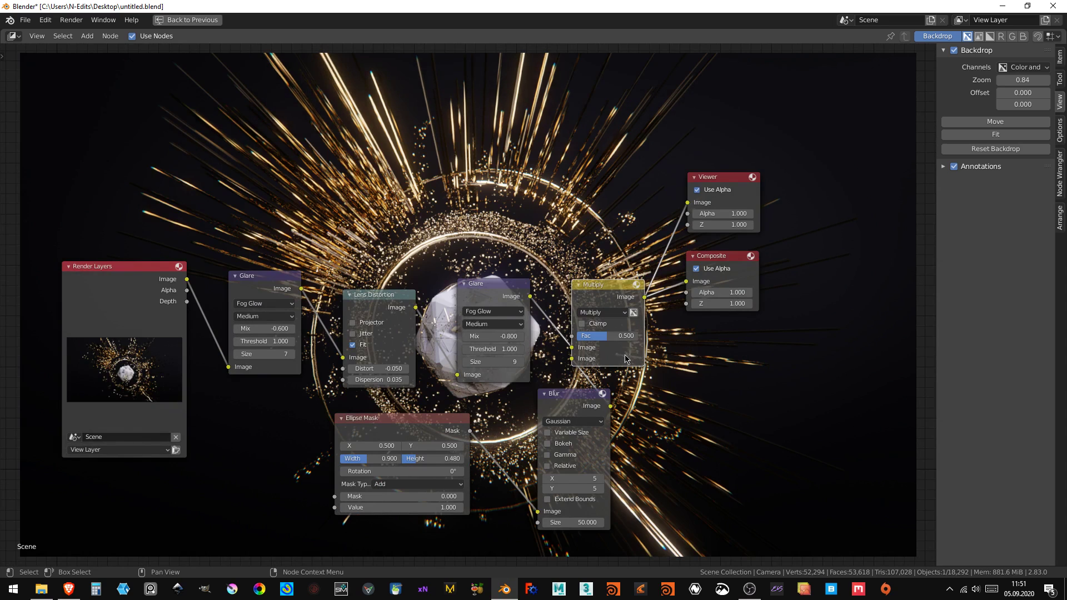
pyautogui.write('.8')
pyautogui.press('Return')
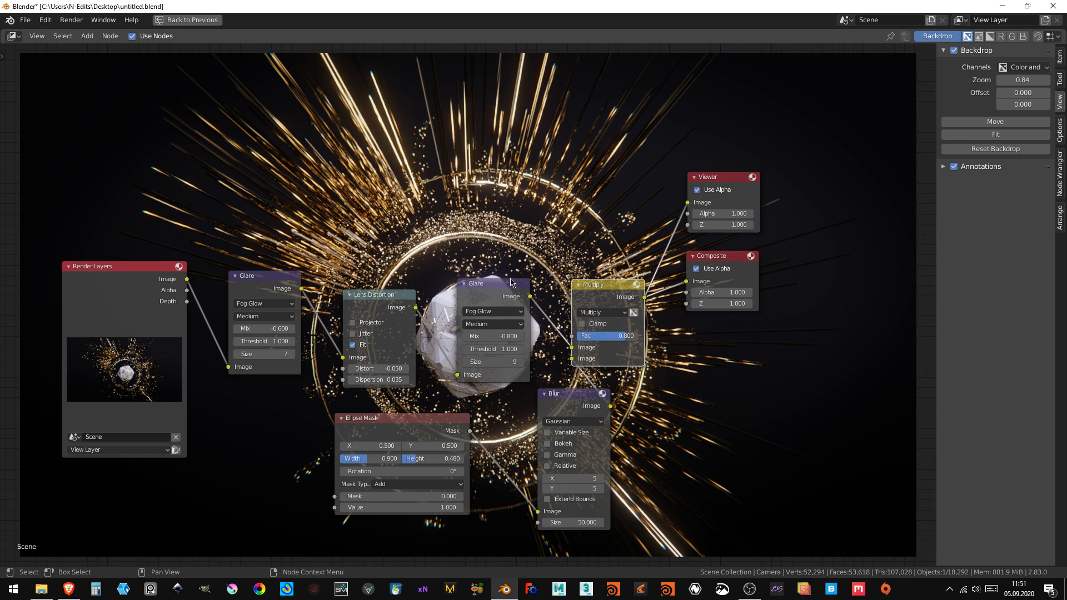
# - Save untitled.blend and start a render of the current frame
pyautogui.scroll(3, 511, 282)
pyautogui.moveTo(511, 282)
pyautogui.mouseDown(button='middle')
pyautogui.moveTo(114, 242)
pyautogui.moveTo(29, 144)
pyautogui.moveTo(250, 168)
pyautogui.moveTo(445, 111)
pyautogui.moveTo(520, 210)
pyautogui.mouseUp(button='middle')
pyautogui.scroll(-3, 519, 209)
pyautogui.scroll(2, 519, 210)
pyautogui.scroll(-1, 519, 210)
pyautogui.scroll(-1, 519, 210)
pyautogui.hotkey('ctrl', 's')
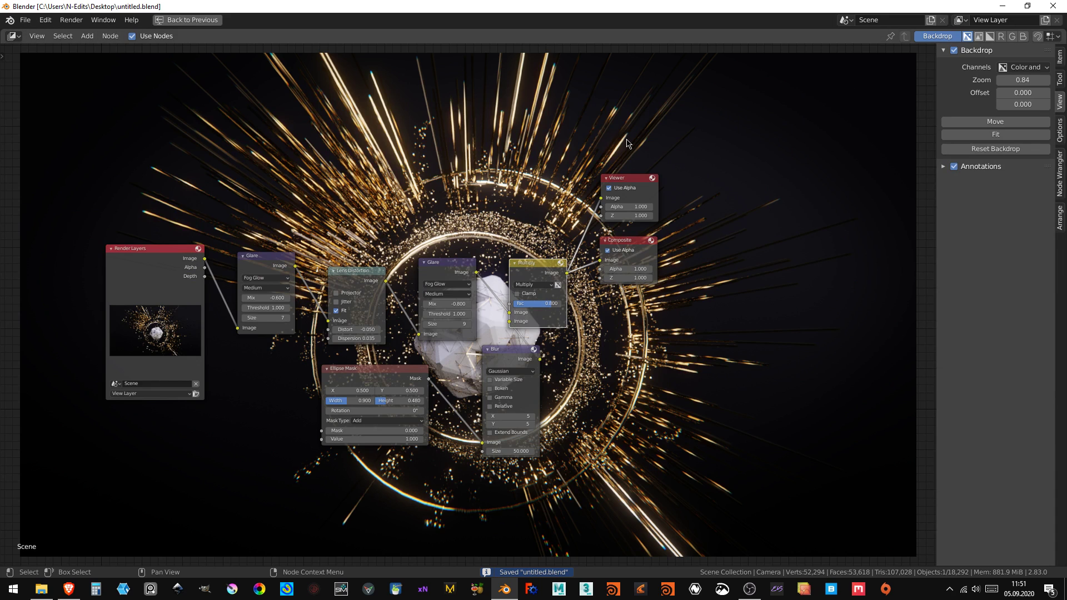
pyautogui.press('F12')
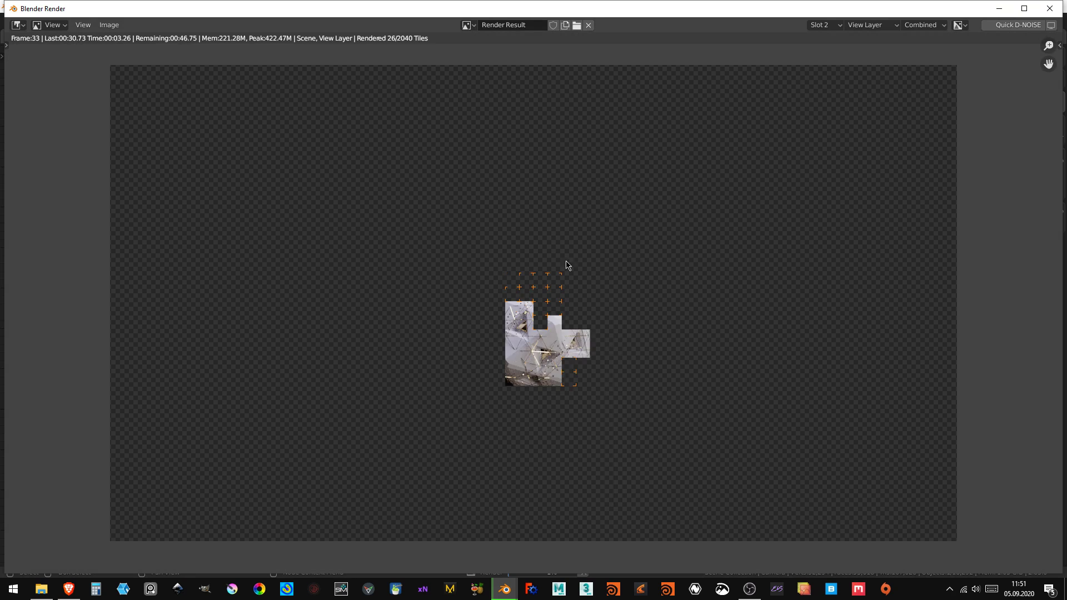
# - Zoom in and out on the finished frame 33 render to inspect the composited result
pyautogui.scroll(4, 573, 248)
pyautogui.scroll(-1, 567, 313)
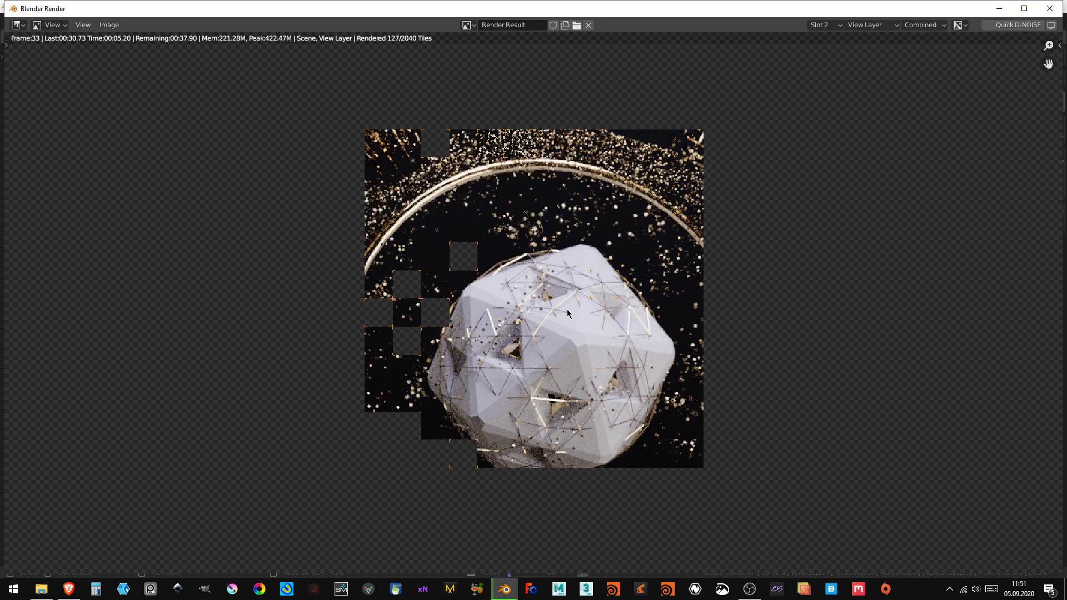
pyautogui.scroll(-1, 566, 314)
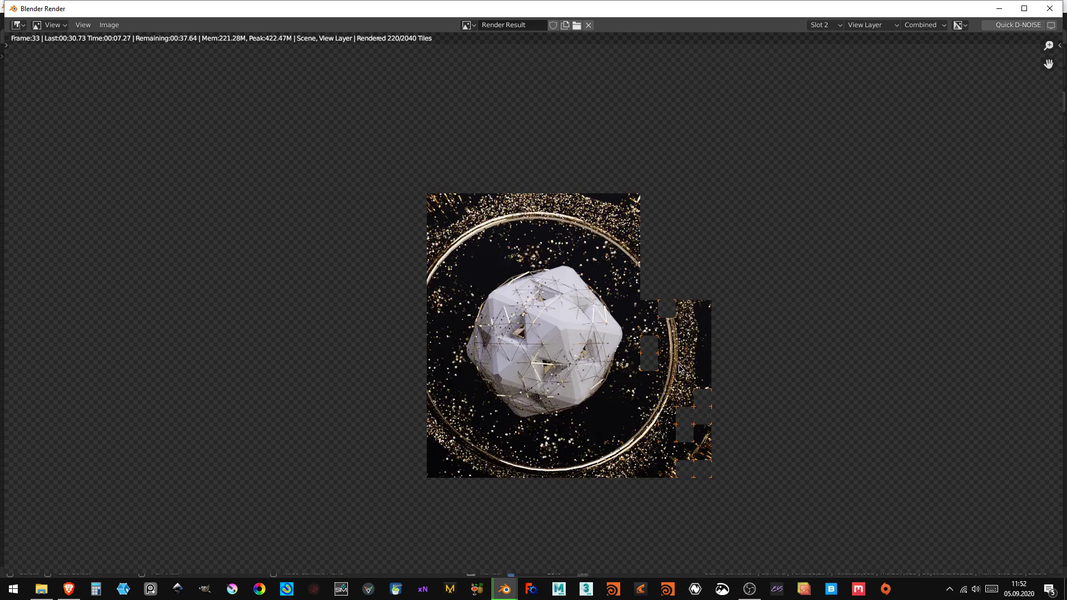
pyautogui.scroll(4, 567, 309)
pyautogui.scroll(-3, 579, 287)
pyautogui.scroll(-1, 579, 287)
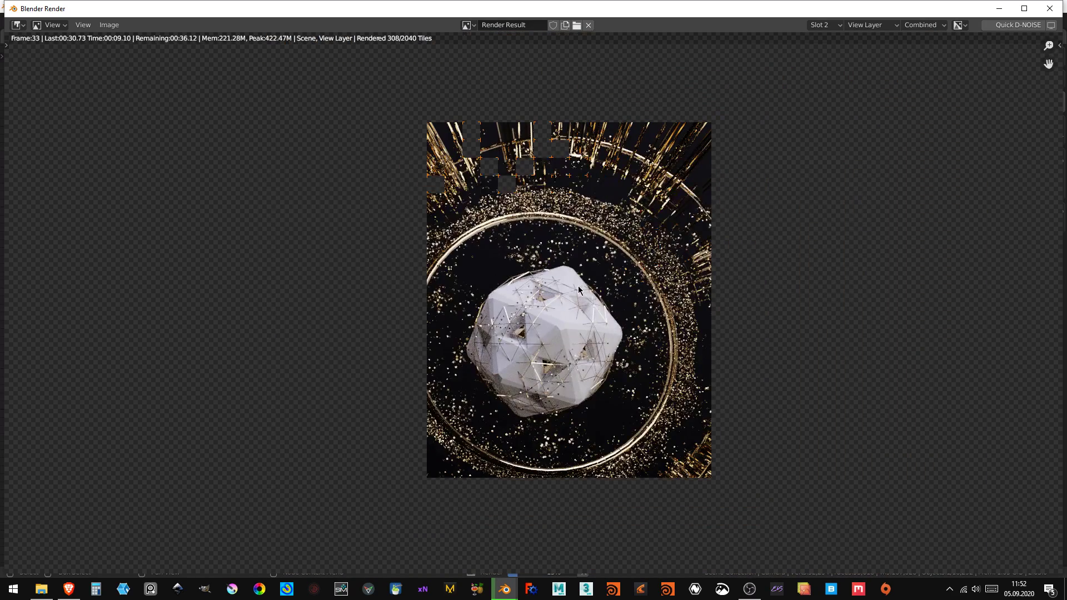
pyautogui.scroll(1, 578, 285)
pyautogui.scroll(2, 380, 217)
pyautogui.scroll(-2, 445, 267)
pyautogui.scroll(-1, 500, 300)
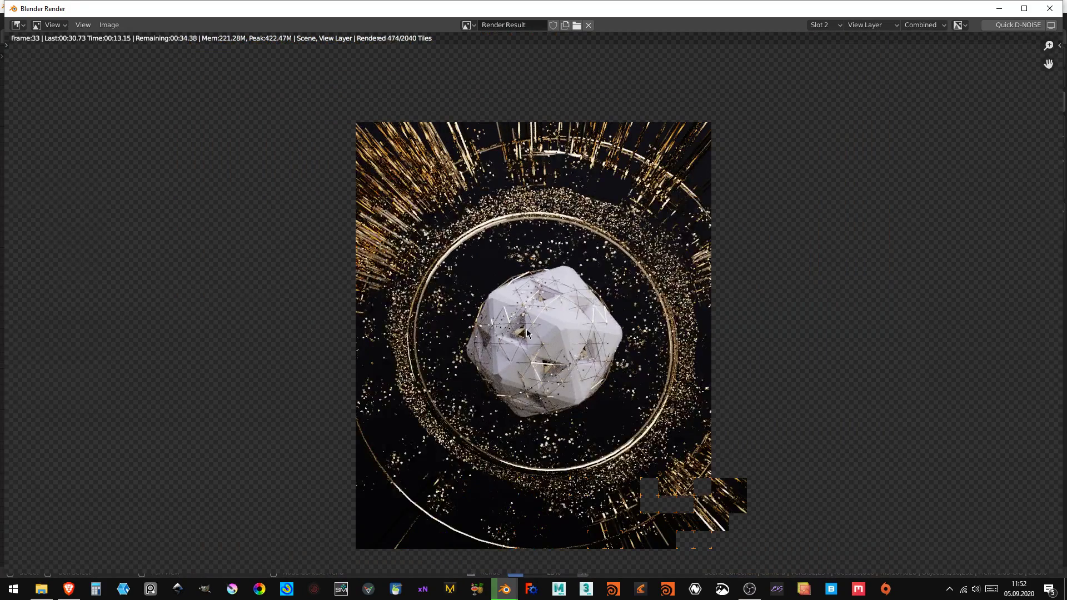
pyautogui.scroll(-1, 525, 329)
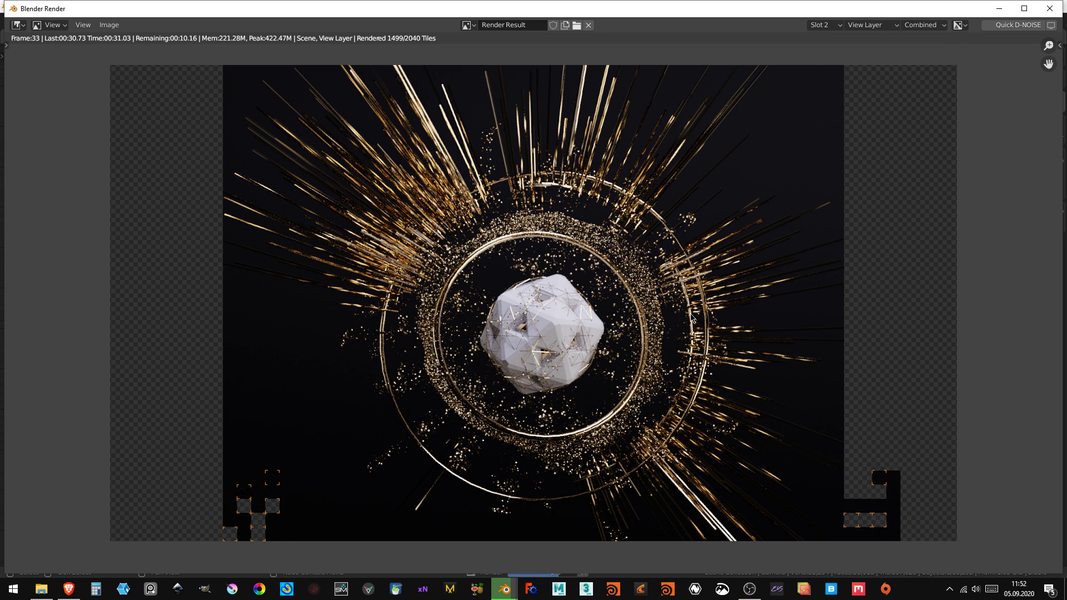
# - Inspect the 41.98-second render once more, then close the Blender Render window
pyautogui.scroll(-3, 692, 319)
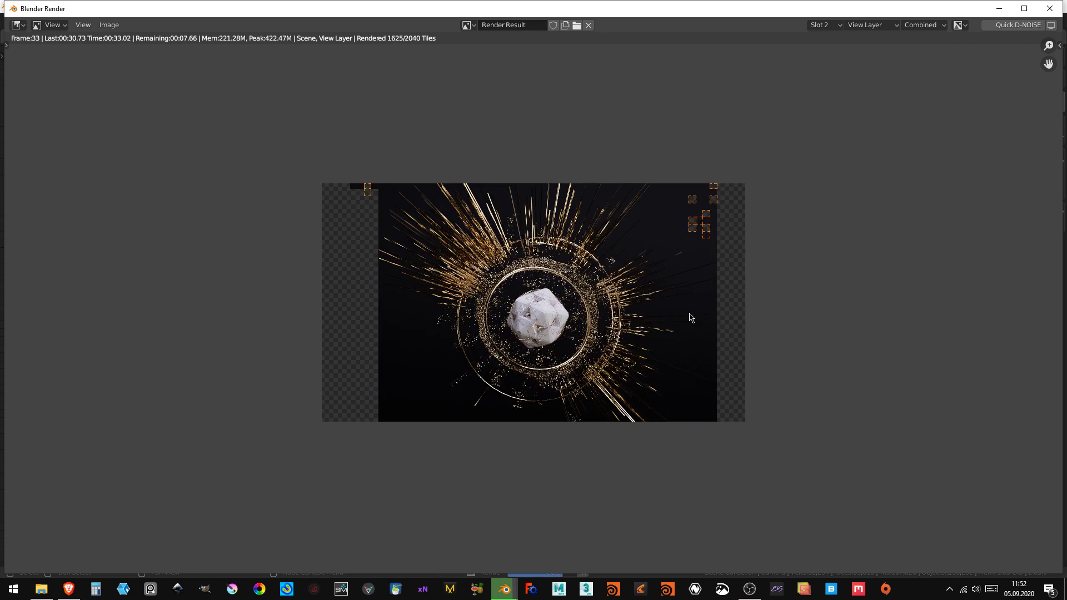
pyautogui.scroll(1, 691, 317)
pyautogui.scroll(1, 691, 314)
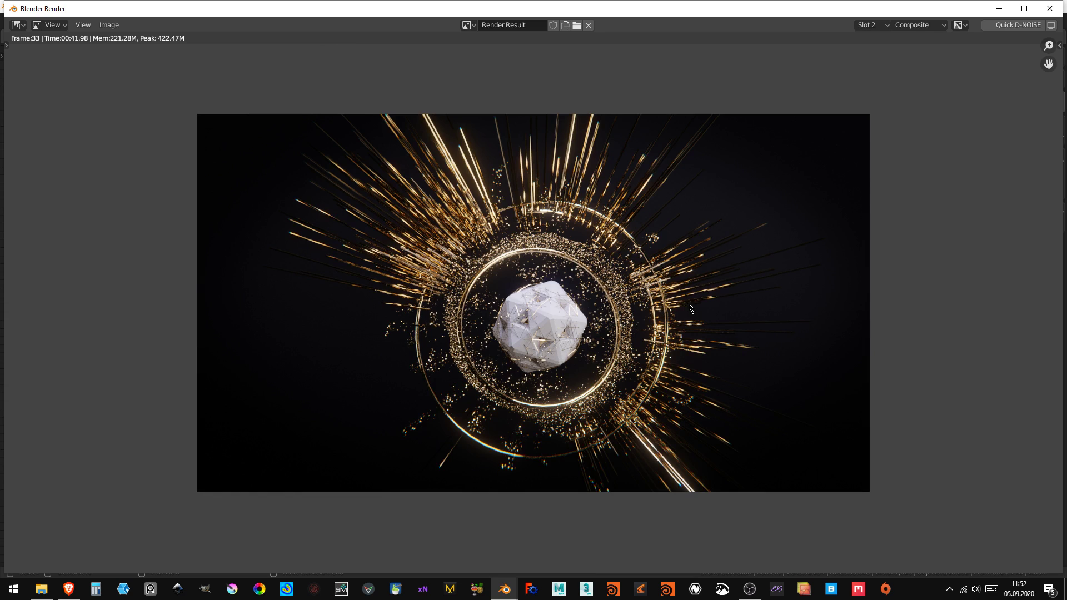
pyautogui.scroll(5, 689, 307)
pyautogui.scroll(-3, 571, 276)
pyautogui.scroll(5, 576, 330)
pyautogui.scroll(-3, 576, 328)
pyautogui.scroll(-2, 576, 328)
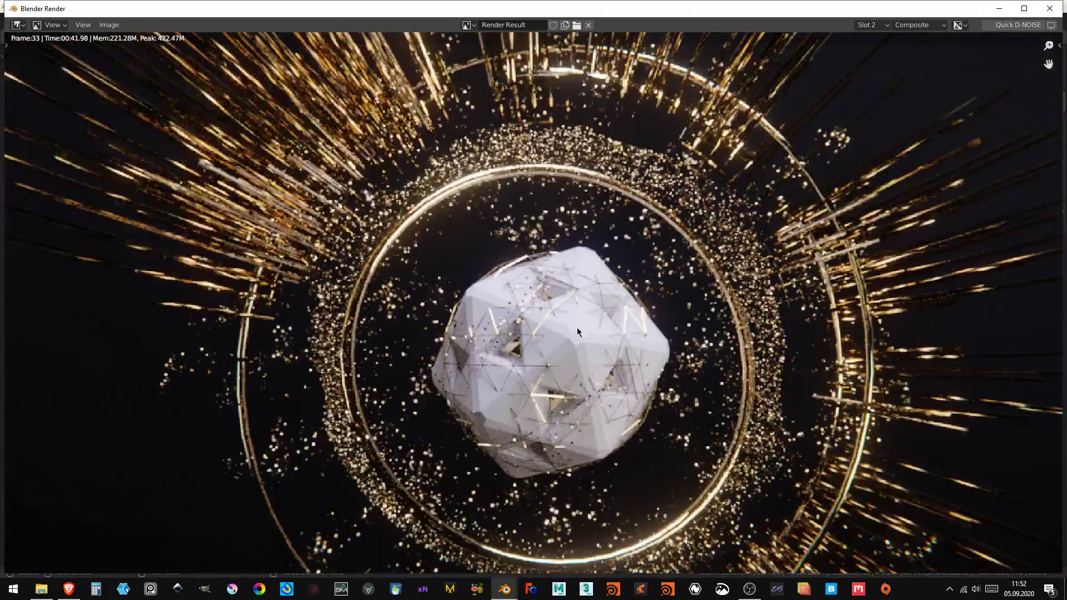
pyautogui.scroll(-1, 576, 328)
pyautogui.click(1044, 17)
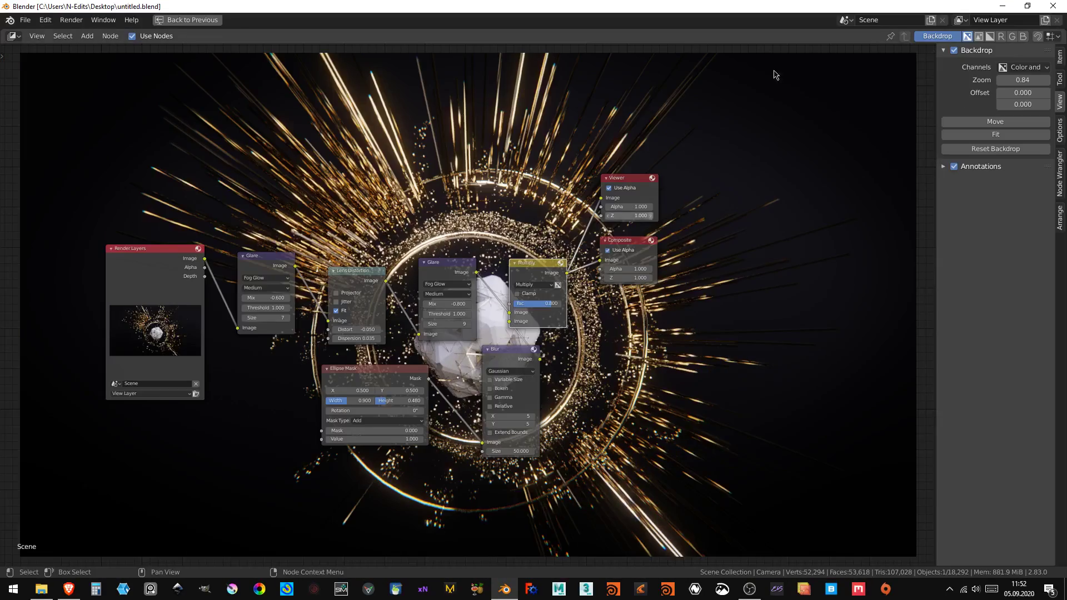
# - Set the output resolution scale to 300%, save the file, and use 16-bit colour depth
pyautogui.hotkey('ctrl', 'space')
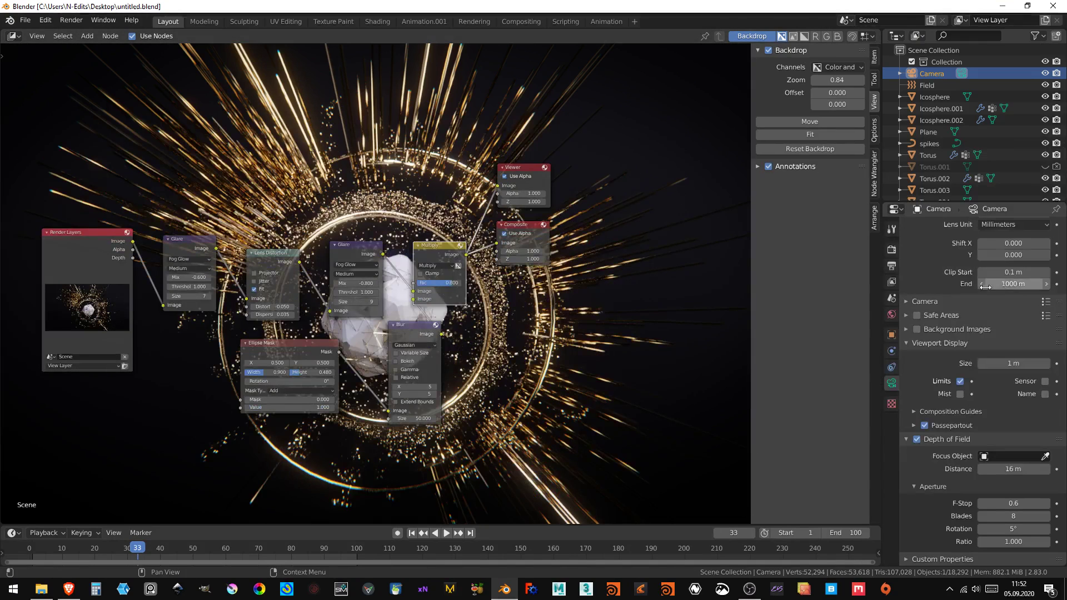
pyautogui.click(891, 267)
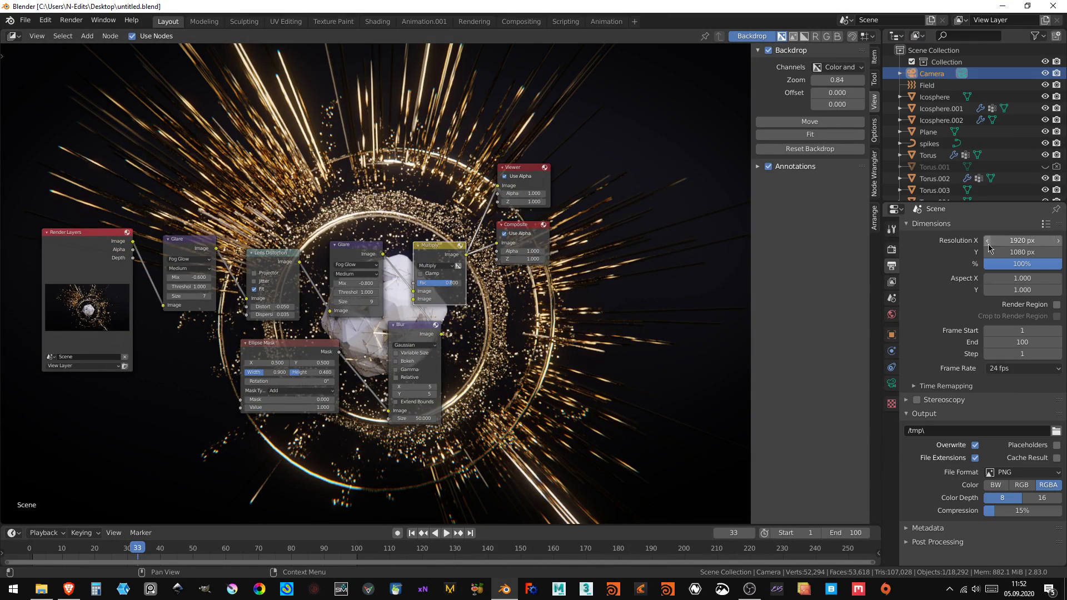
pyautogui.doubleClick(1032, 240)
pyautogui.click(1008, 263)
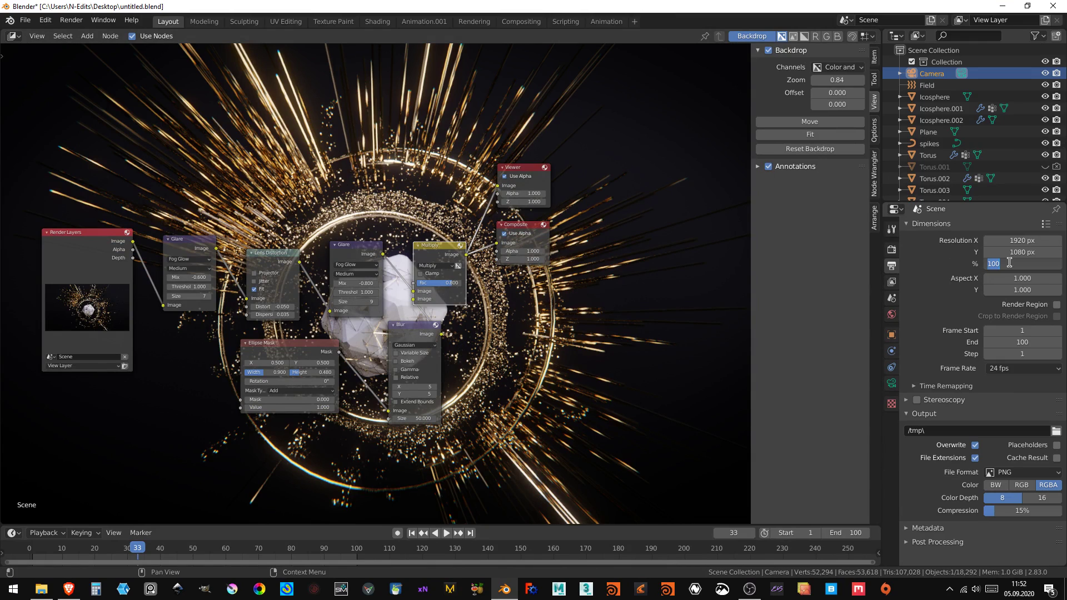
pyautogui.write('300')
pyautogui.press('Return')
pyautogui.hotkey('ctrl', 's')
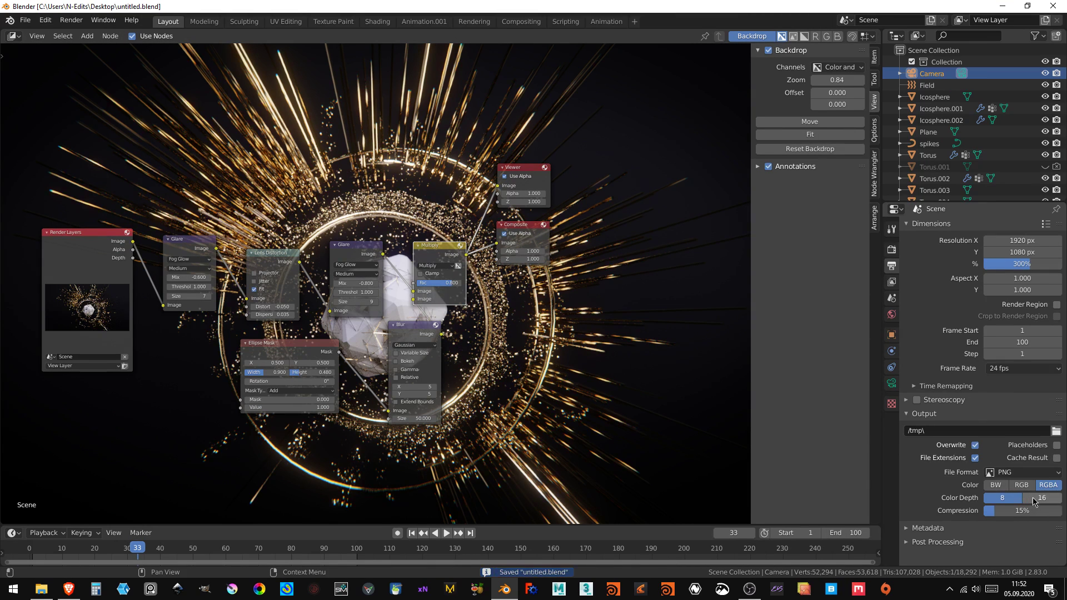
pyautogui.click(1034, 499)
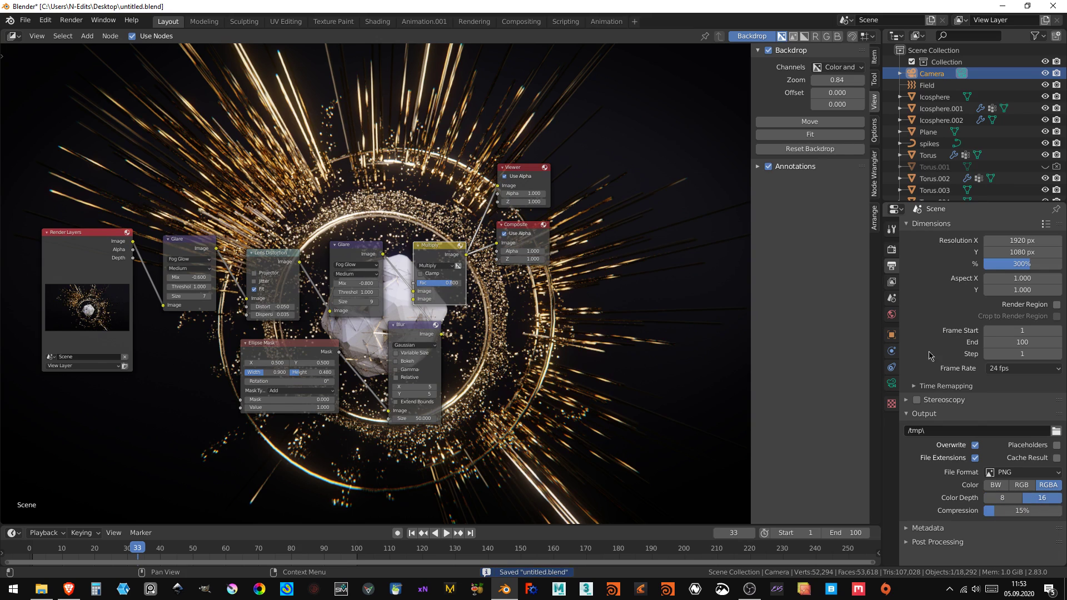
# - Set the Cycles render samples to 150
pyautogui.click(891, 249)
pyautogui.scroll(3, 973, 420)
pyautogui.click(1011, 318)
pyautogui.write('150')
pyautogui.press('Return')
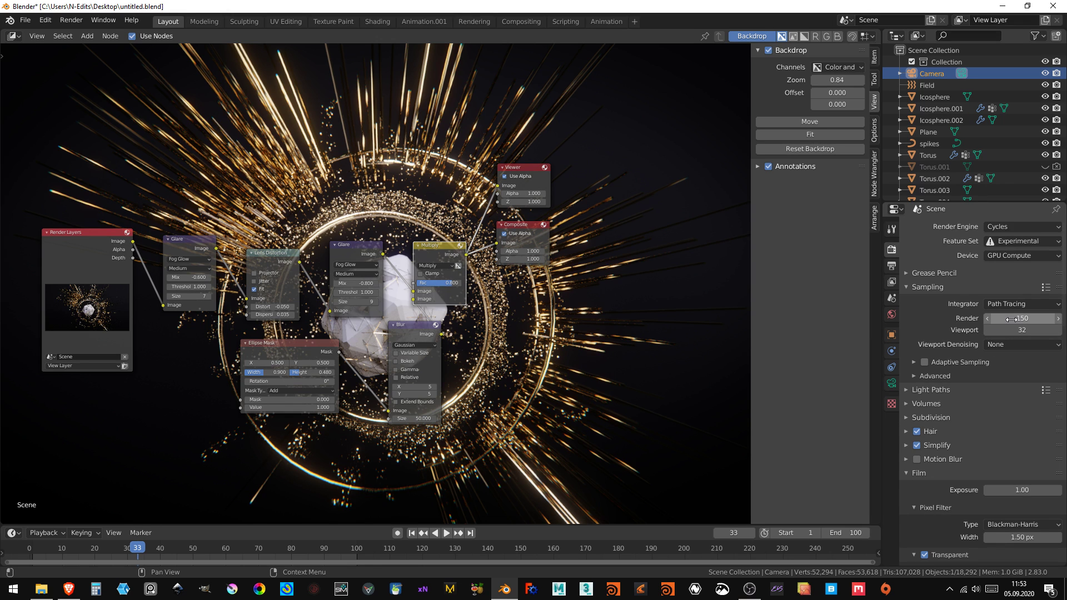
# - Enlarge the render tiles to 96 × 96 px in Performance and start the final render
pyautogui.scroll(-5, 981, 481)
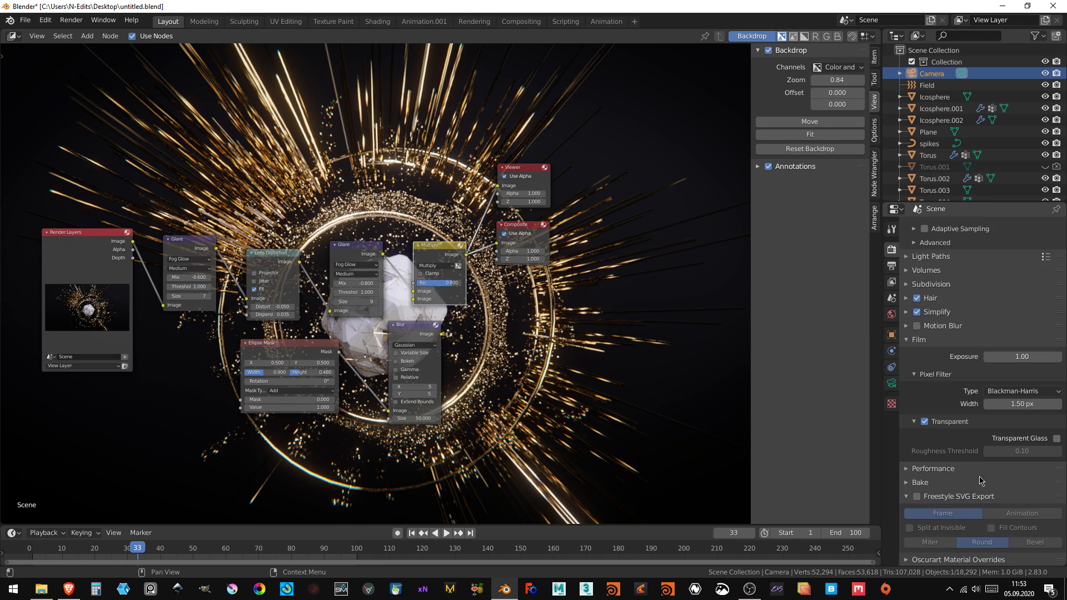
pyautogui.click(905, 468)
pyautogui.scroll(-4, 911, 472)
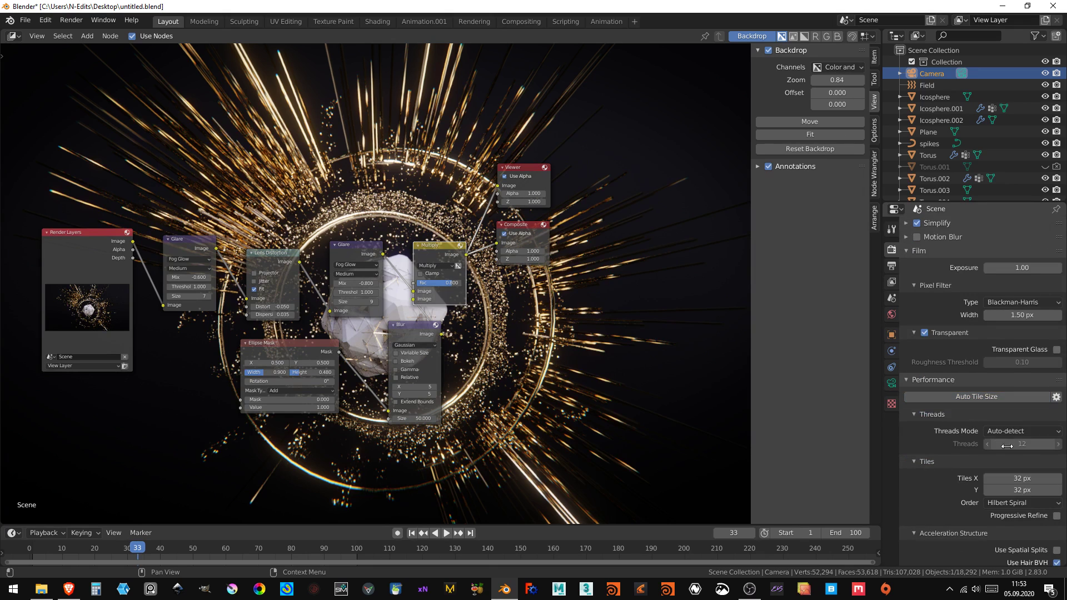
pyautogui.moveTo(1021, 478); pyautogui.dragTo(1021, 490)
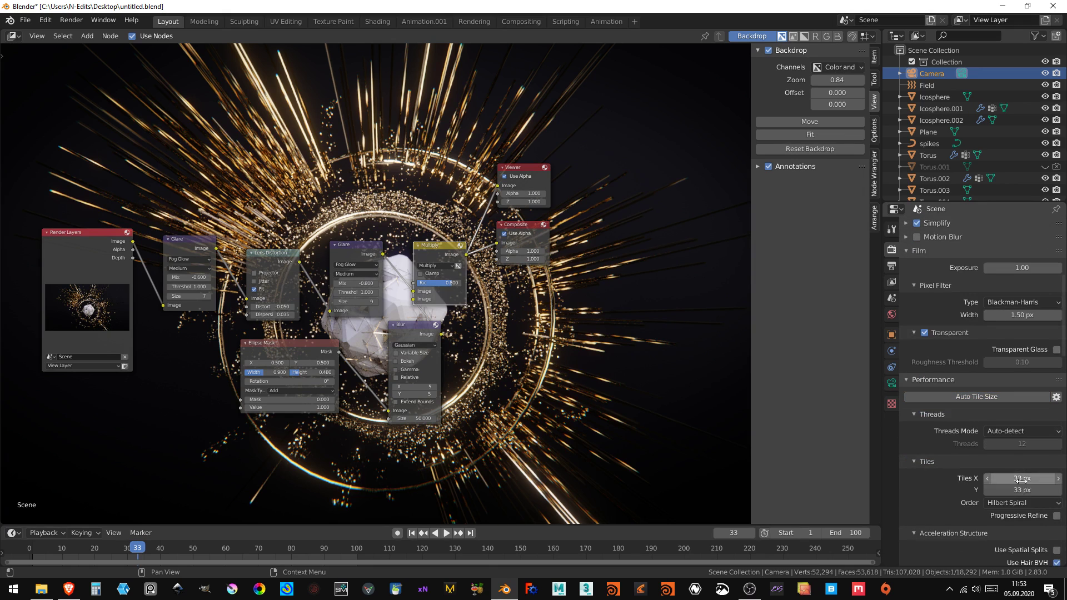
pyautogui.click(1027, 480)
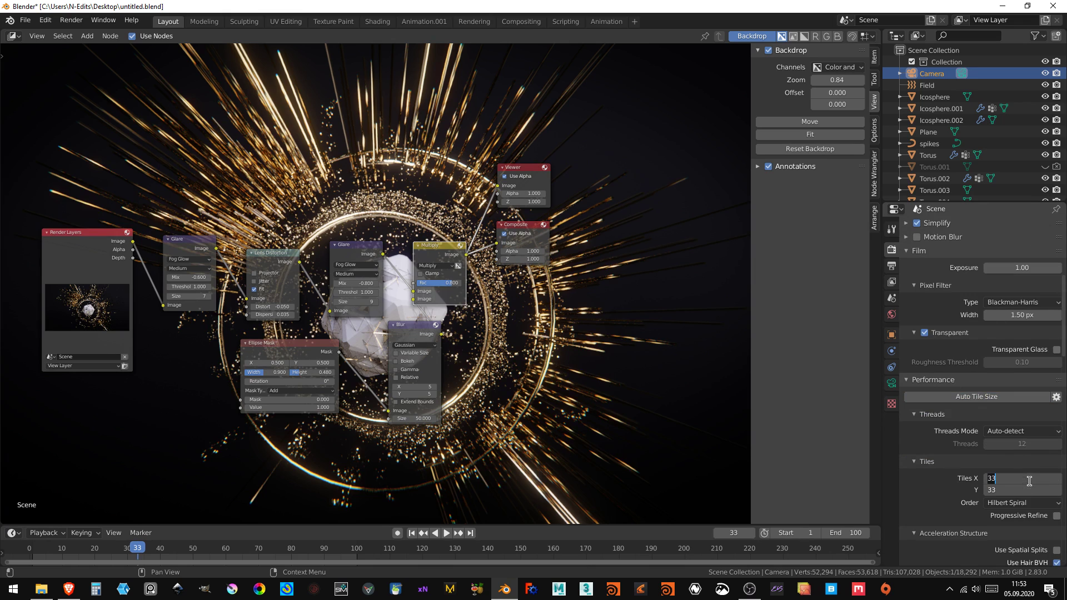
pyautogui.write('96')
pyautogui.press('F12')
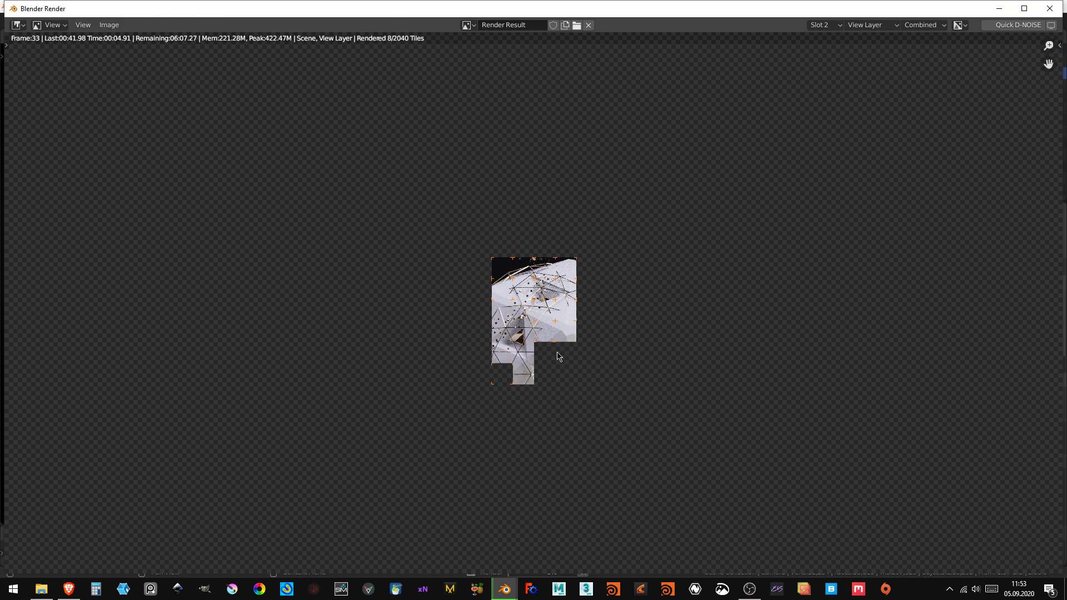
# - Zoom and pan around the in-progress 300% render's tiles, then cancel it with Esc
pyautogui.scroll(4, 559, 356)
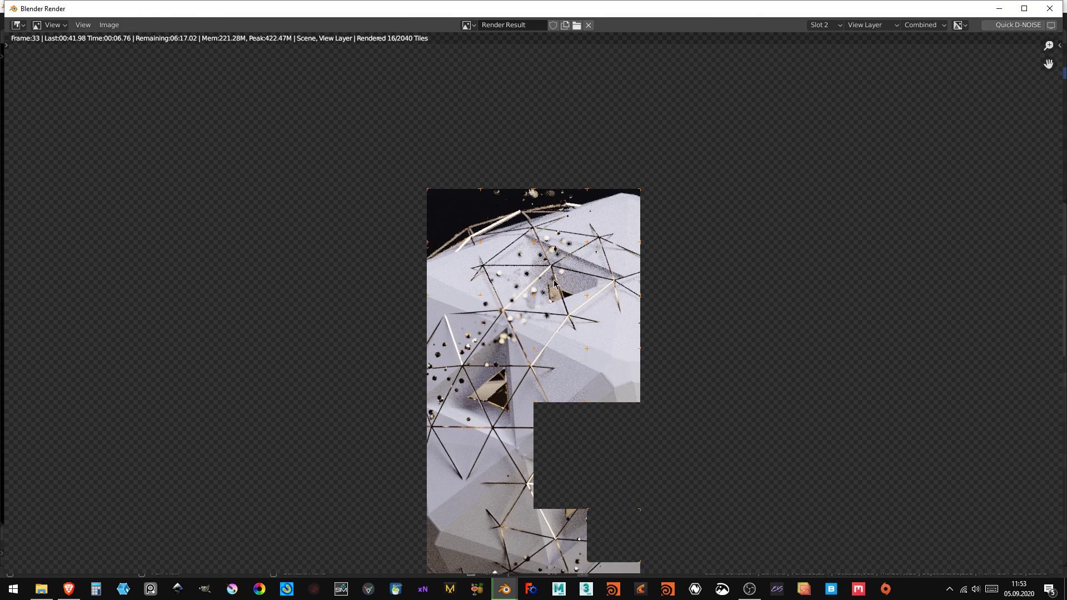
pyautogui.scroll(3, 556, 287)
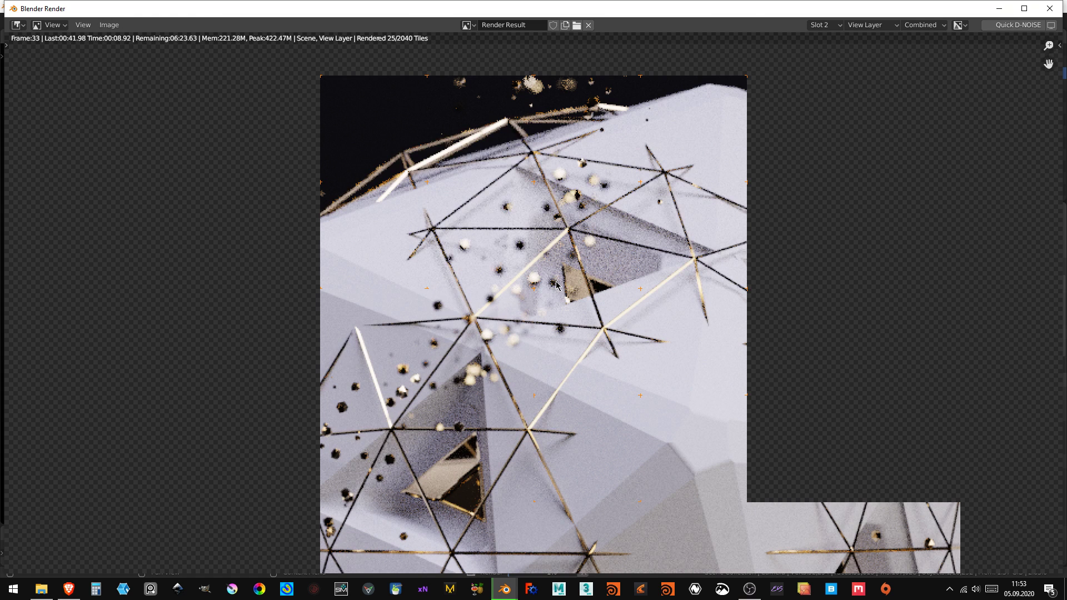
pyautogui.scroll(1, 556, 287)
pyautogui.scroll(2, 556, 286)
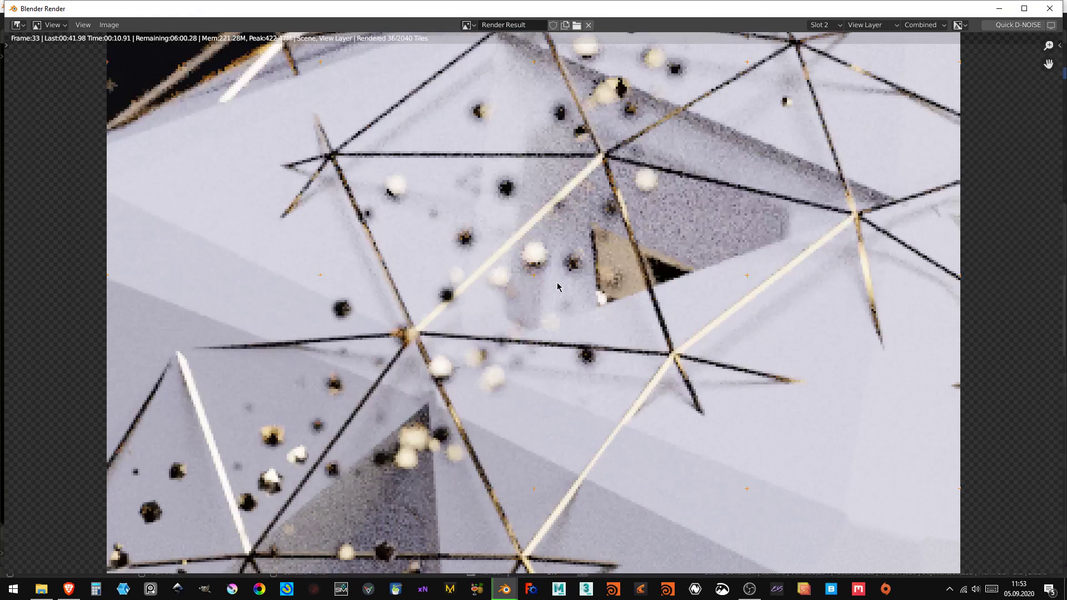
pyautogui.scroll(-4, 559, 289)
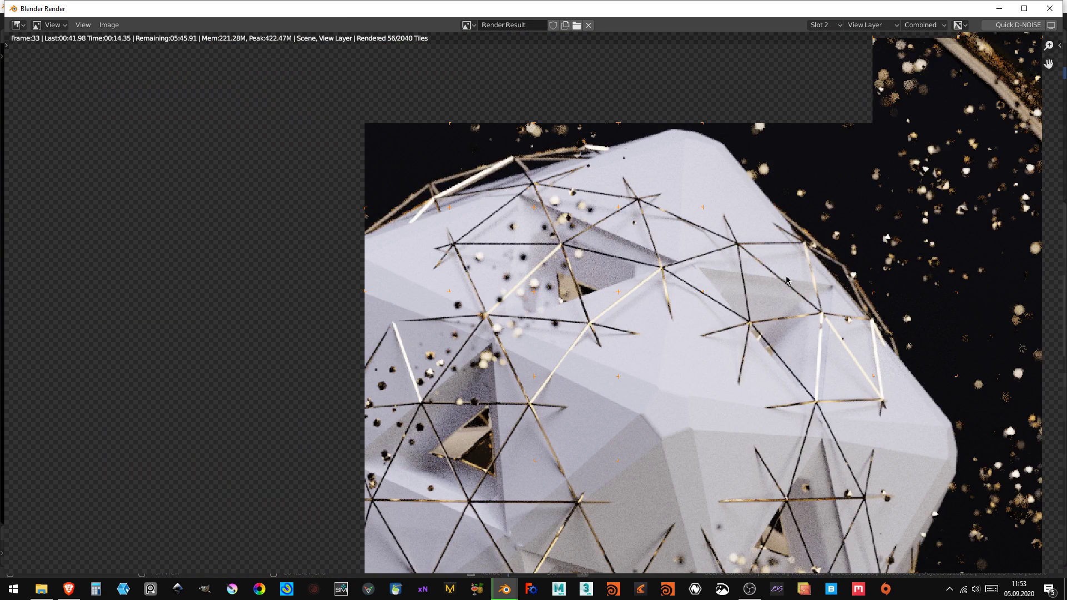
pyautogui.moveTo(865, 119)
pyautogui.mouseDown(button='middle')
pyautogui.moveTo(714, 285)
pyautogui.moveTo(719, 300)
pyautogui.mouseUp(button='middle')
pyautogui.scroll(3, 718, 300)
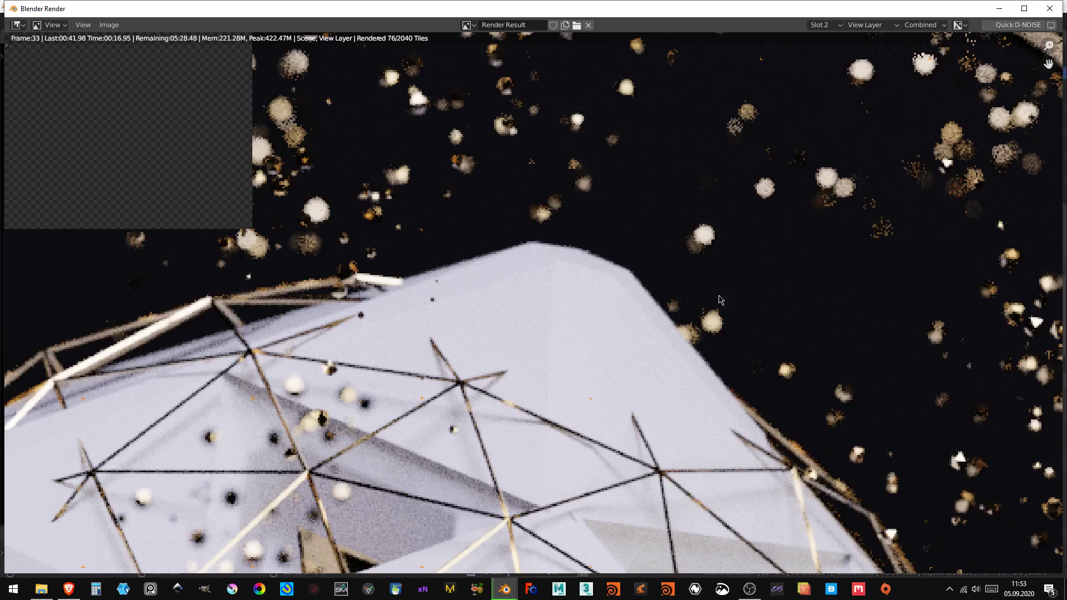
pyautogui.scroll(-2, 719, 300)
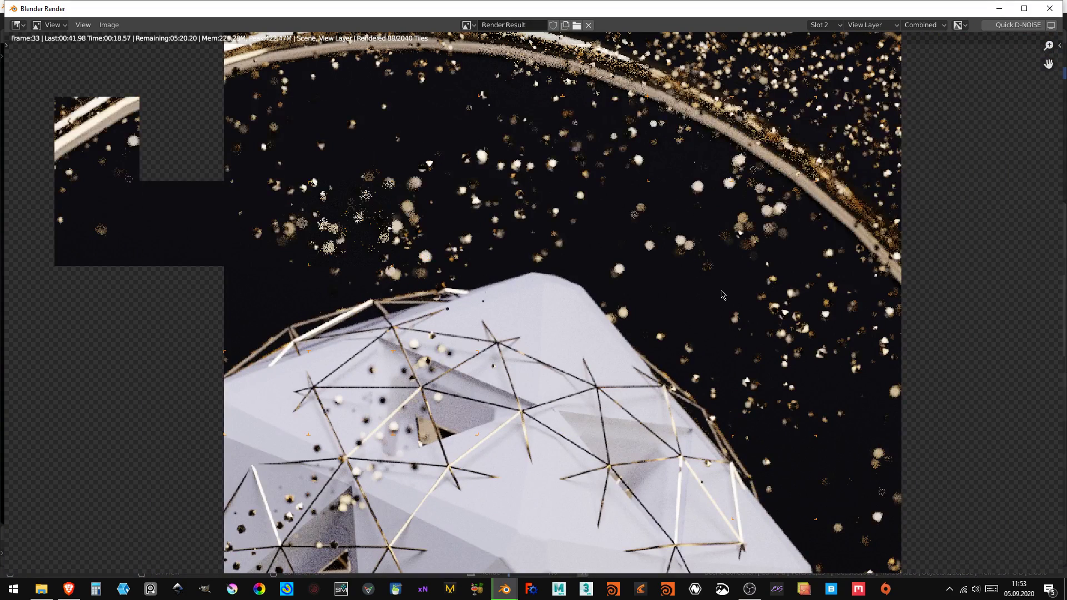
pyautogui.scroll(3, 730, 272)
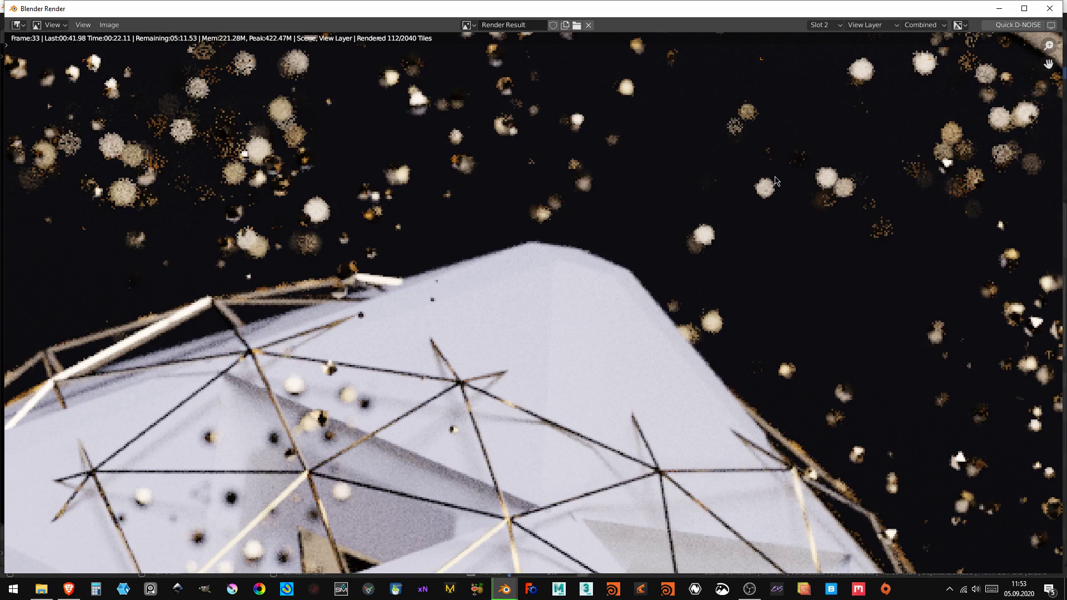
pyautogui.press('Escape')
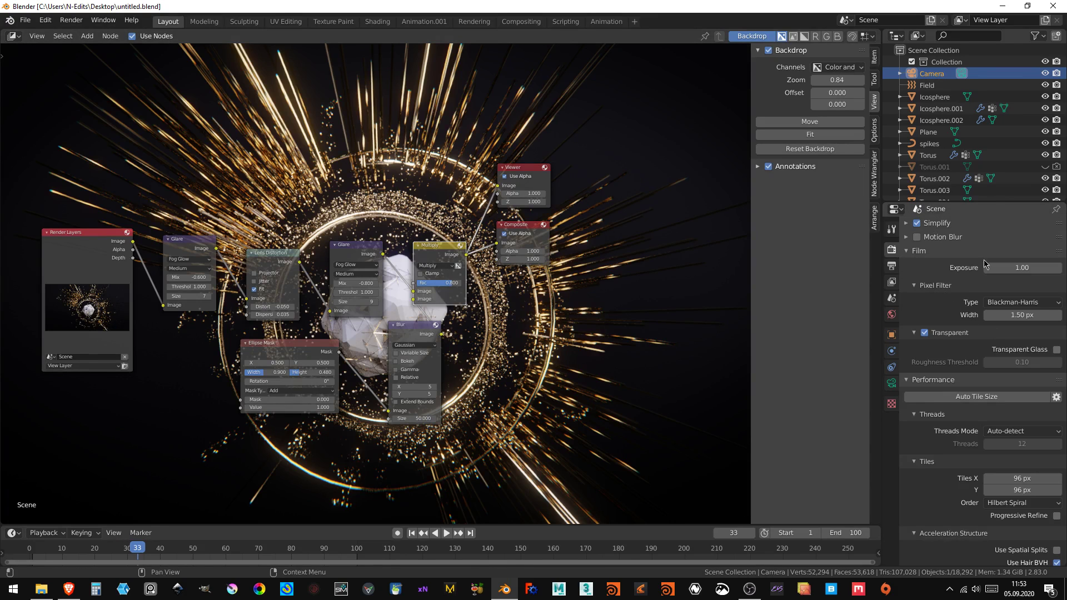
# - Raise the Cycles render samples from 150 to 300 and render frame 33 again
pyautogui.scroll(5, 985, 263)
pyautogui.scroll(5, 994, 289)
pyautogui.click(1009, 318)
pyautogui.write('300')
pyautogui.press('Return')
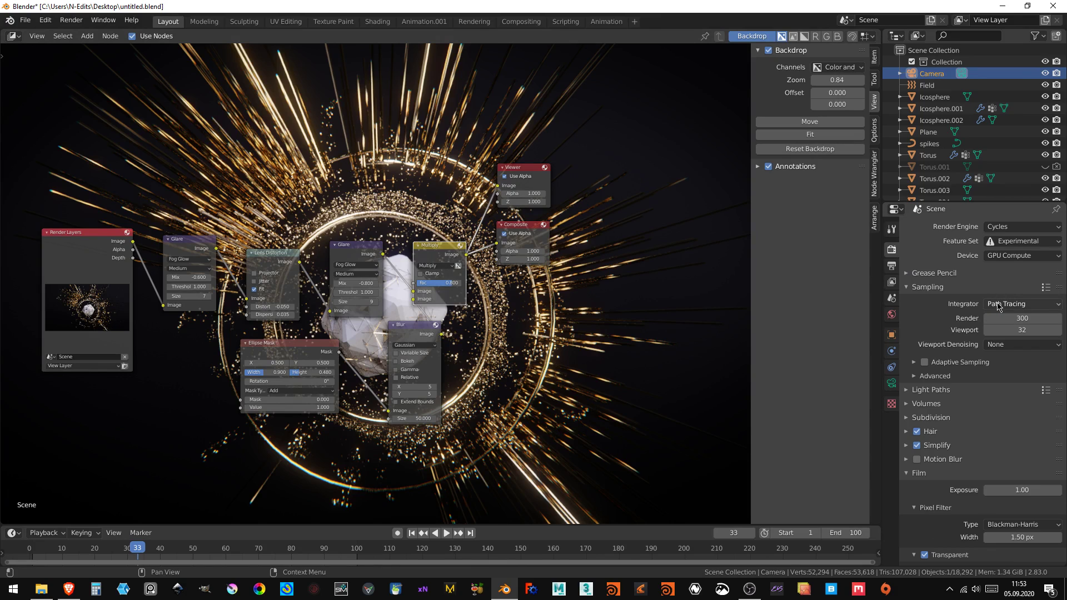
pyautogui.press('F12')
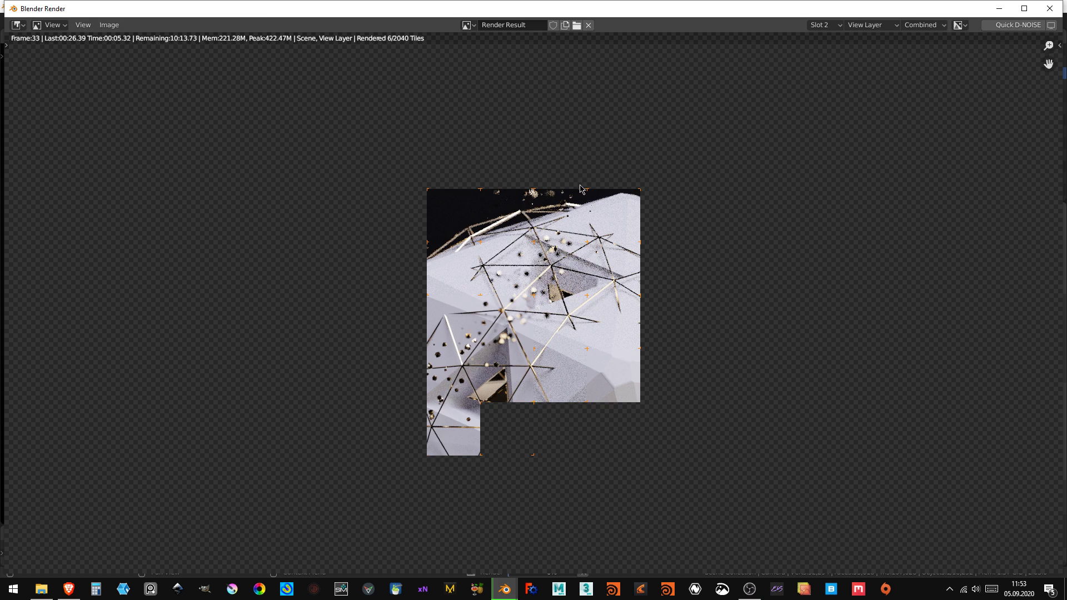
pyautogui.scroll(4, 683, 211)
pyautogui.moveTo(566, 239); pyautogui.dragTo(526, 473, button='middle')
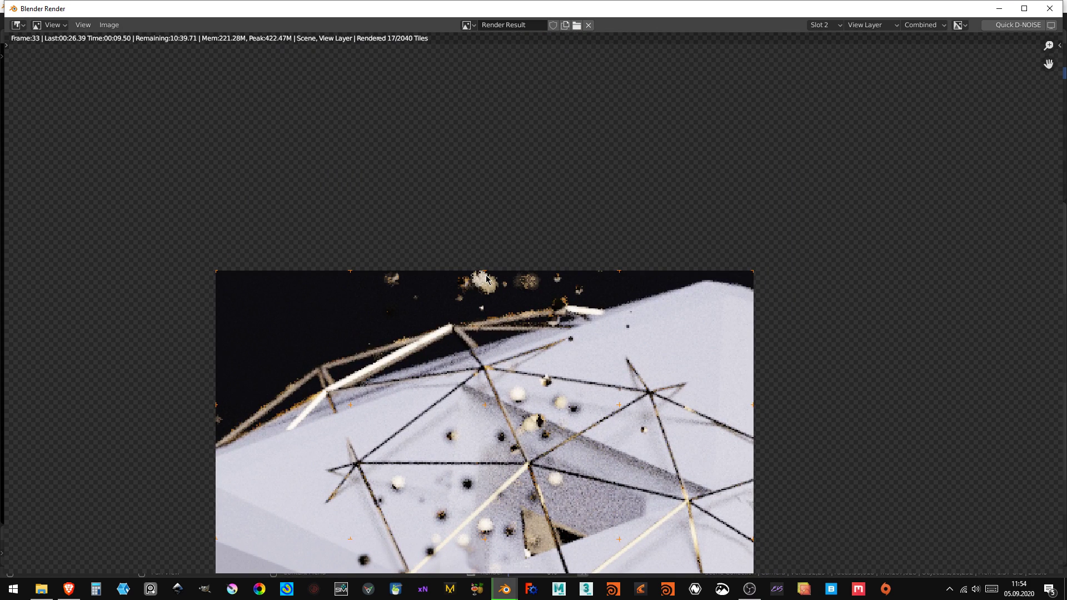
pyautogui.scroll(1, 487, 277)
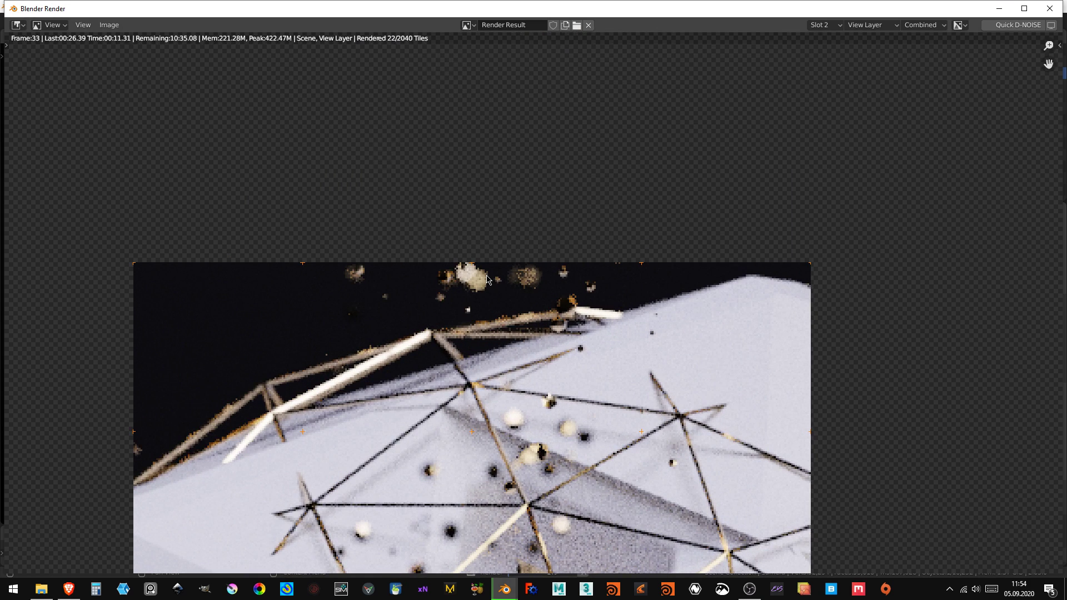
pyautogui.scroll(-1, 488, 278)
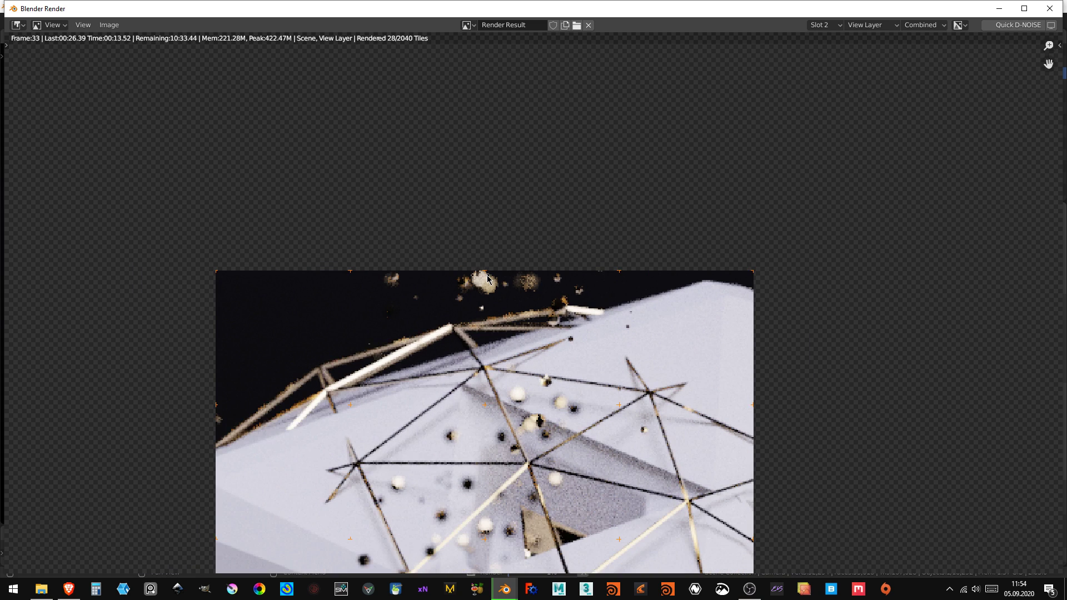
pyautogui.scroll(-2, 488, 277)
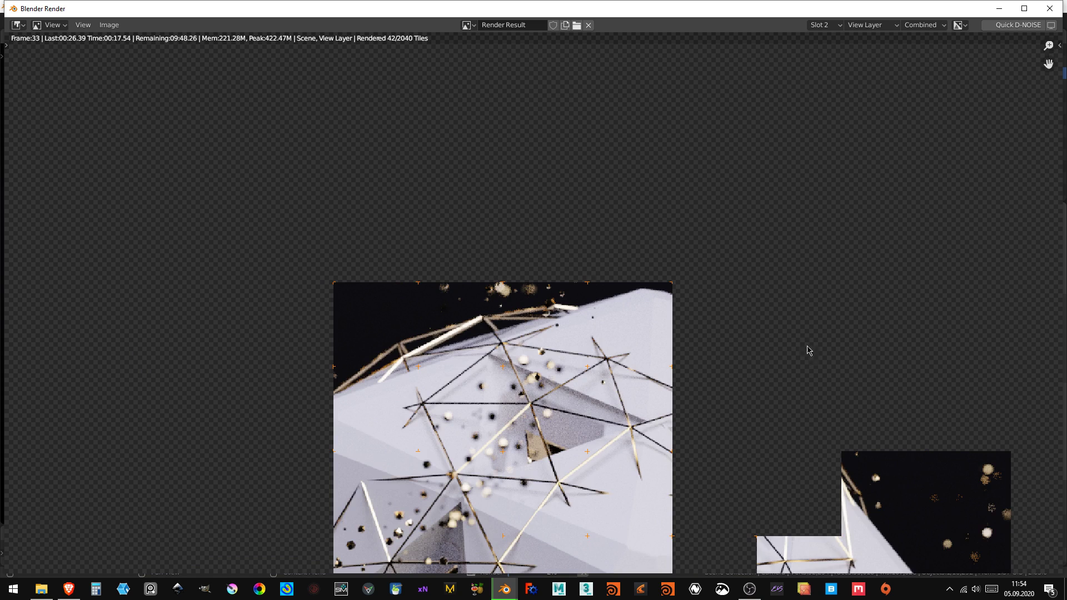
pyautogui.scroll(2, 592, 215)
pyautogui.scroll(2, 581, 205)
pyautogui.scroll(3, 600, 289)
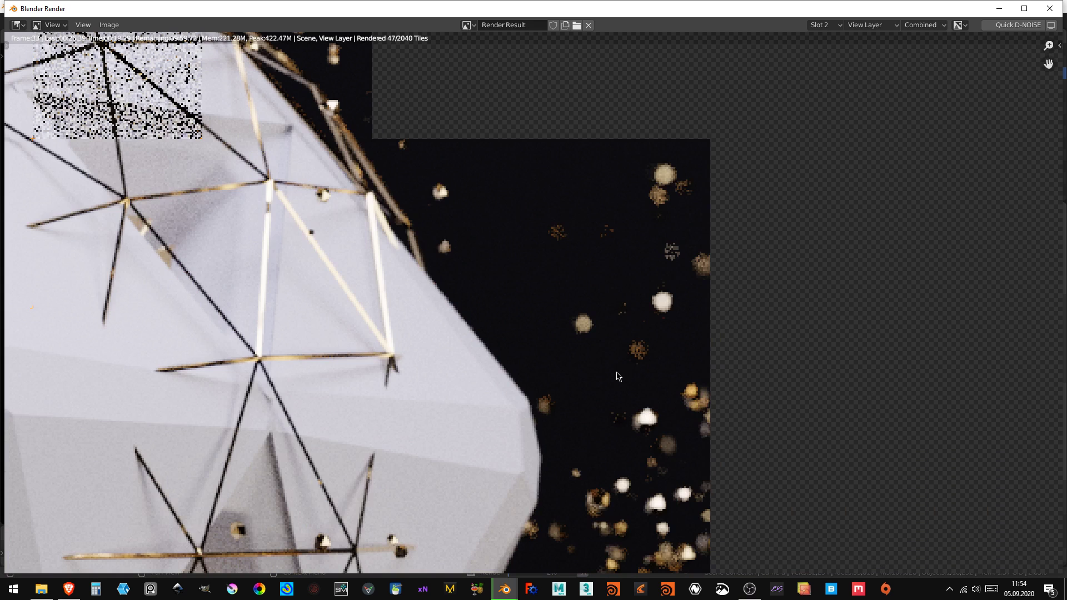
pyautogui.scroll(1, 617, 376)
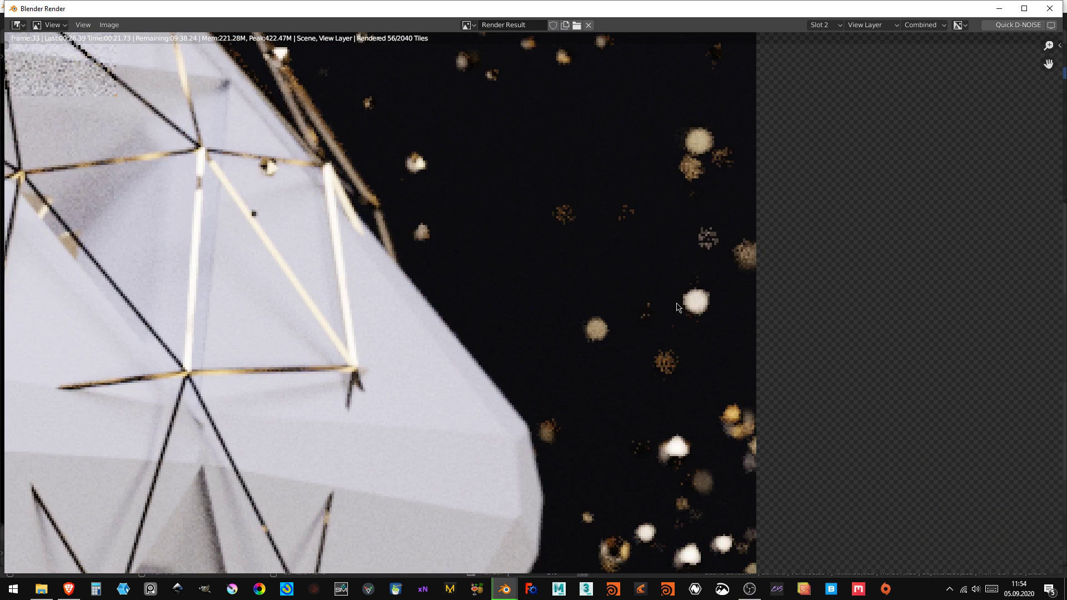
pyautogui.scroll(-3, 661, 299)
pyautogui.moveTo(556, 242)
pyautogui.mouseDown(button='middle')
pyautogui.moveTo(554, 340)
pyautogui.moveTo(598, 319)
pyautogui.moveTo(601, 332)
pyautogui.mouseUp(button='middle')
pyautogui.scroll(-1, 554, 340)
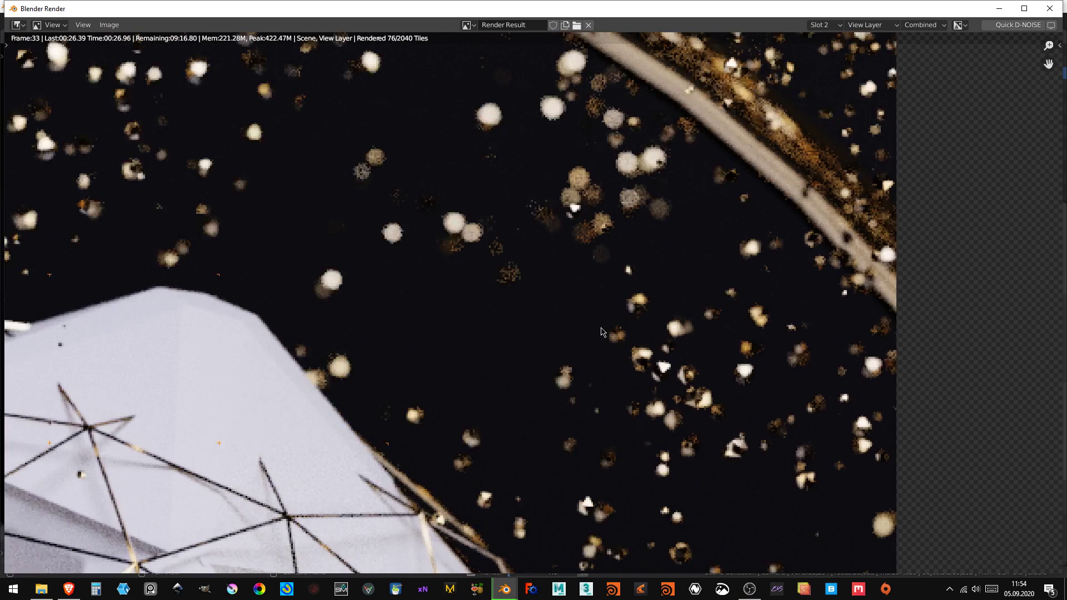
pyautogui.scroll(-3, 601, 332)
pyautogui.scroll(-3, 605, 313)
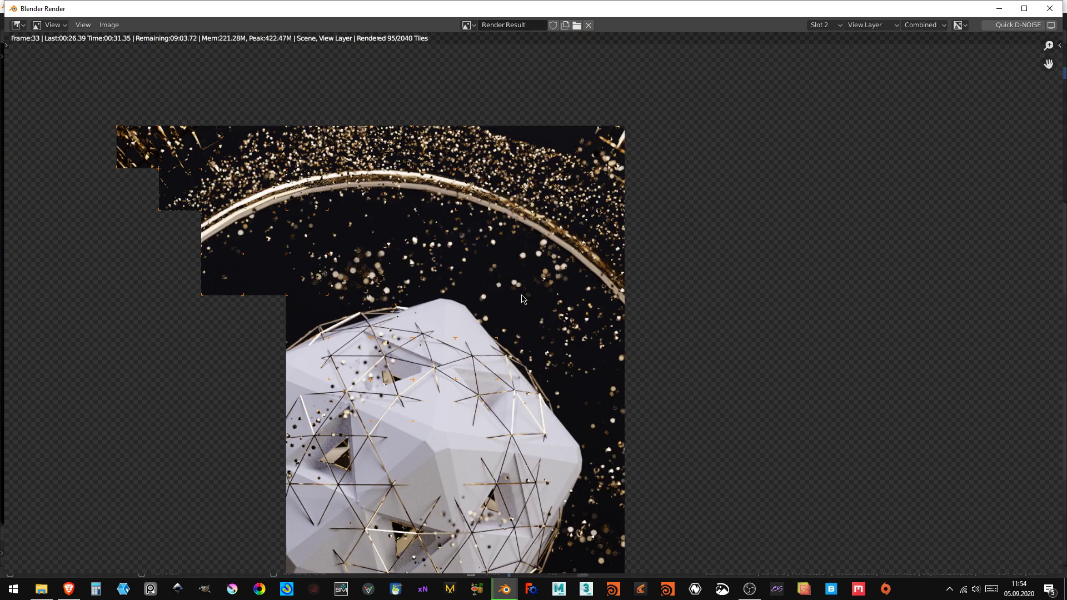
pyautogui.scroll(-5, 522, 299)
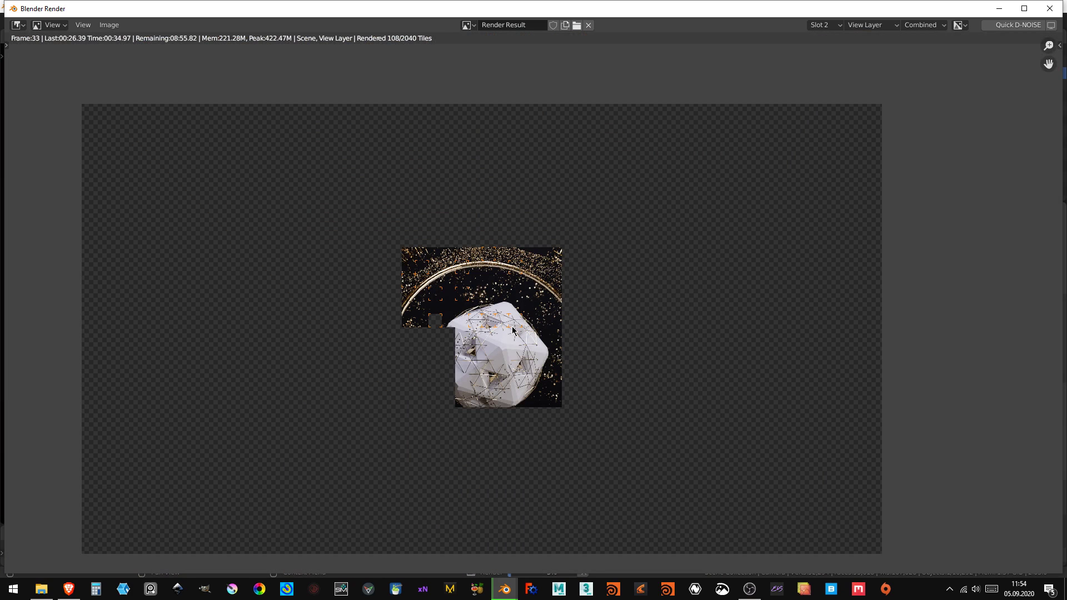
pyautogui.scroll(1, 559, 325)
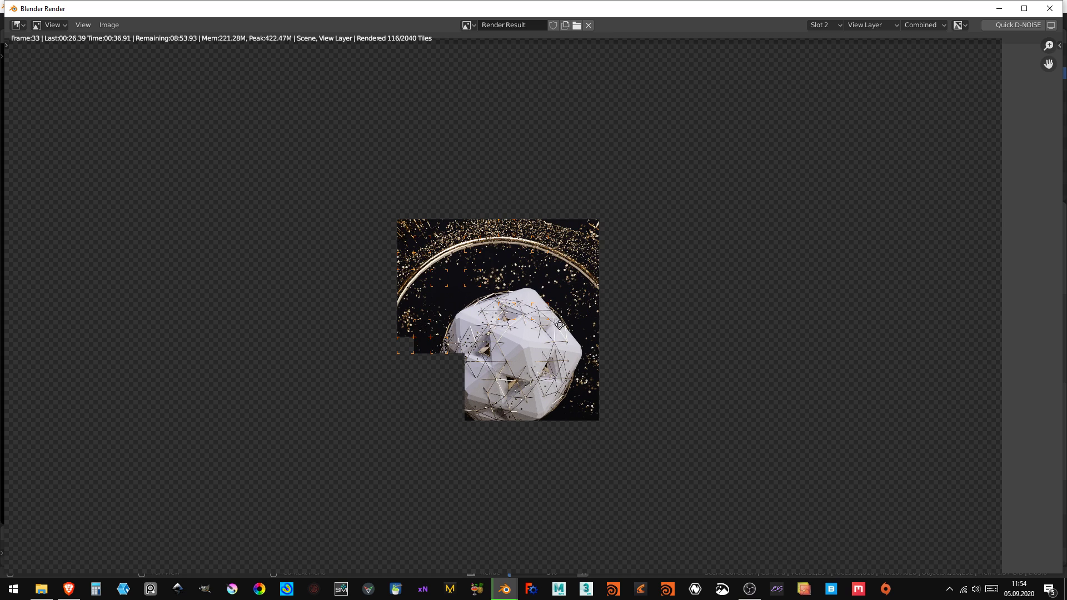
pyautogui.scroll(-1, 559, 325)
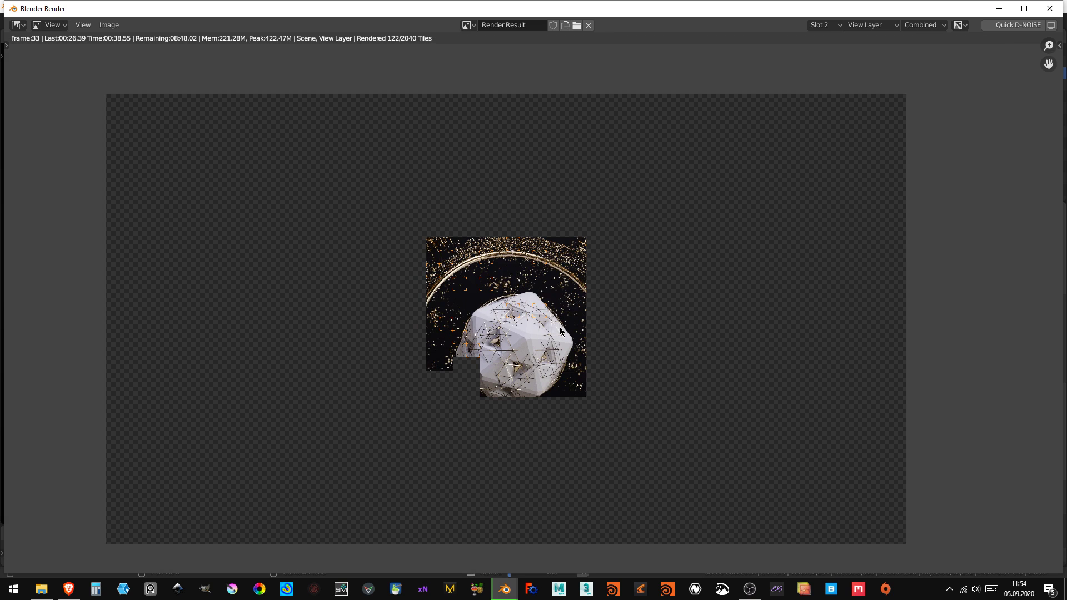